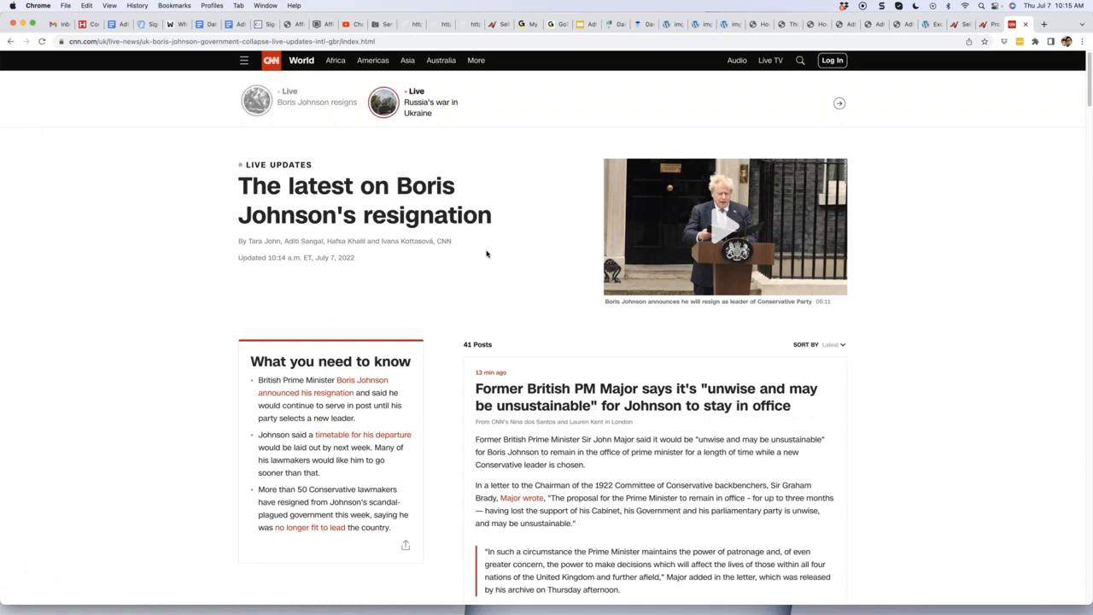
Examine the ad placements and sponsored content throughout CNN's live updates page on Boris Johnson's resignation.
scroll(487, 254, "down", 5)
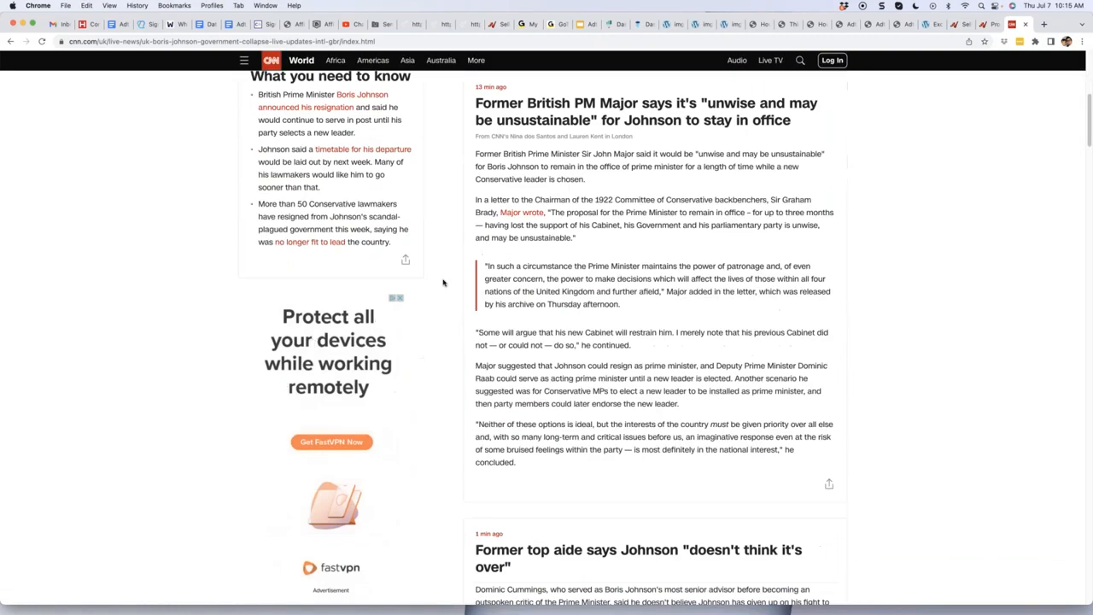
scroll(542, 107, "up", 7)
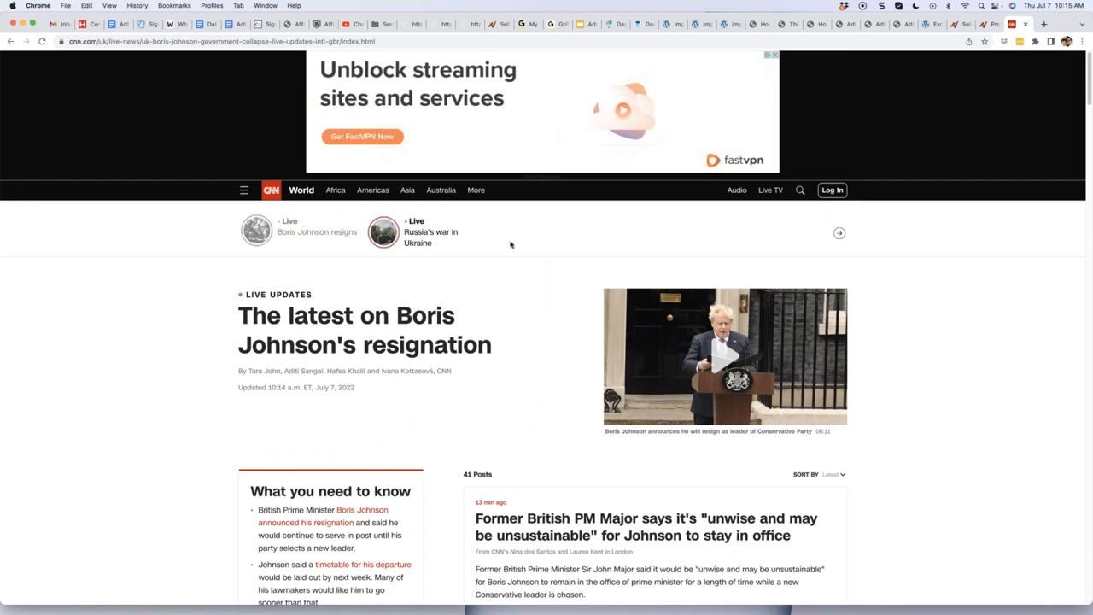
scroll(510, 245, "down", 10)
scroll(503, 246, "down", 8)
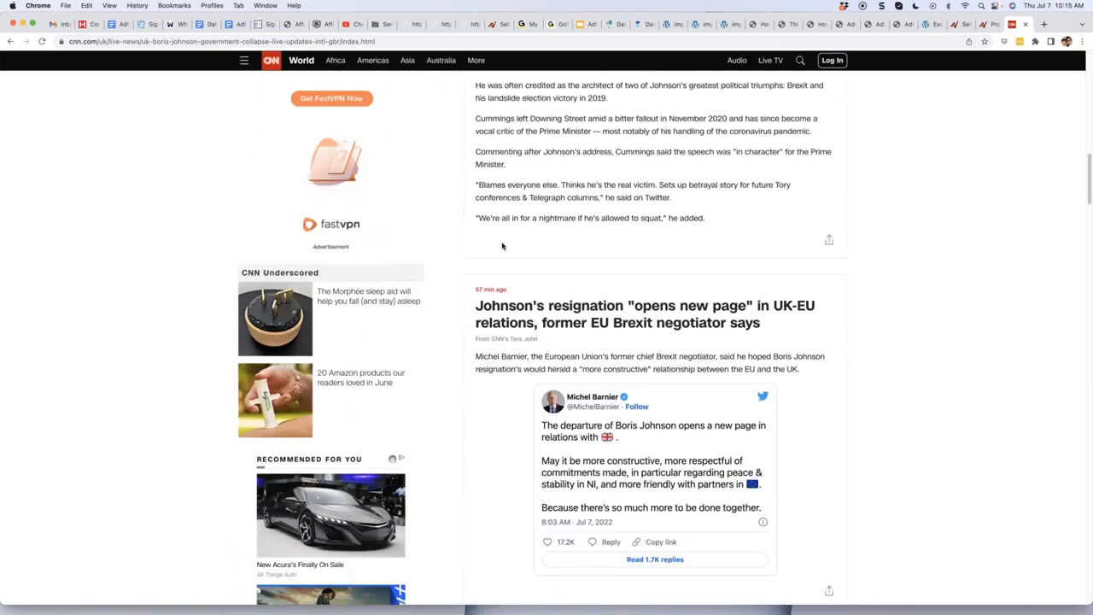
scroll(503, 246, "up", 5)
scroll(355, 187, "down", 3)
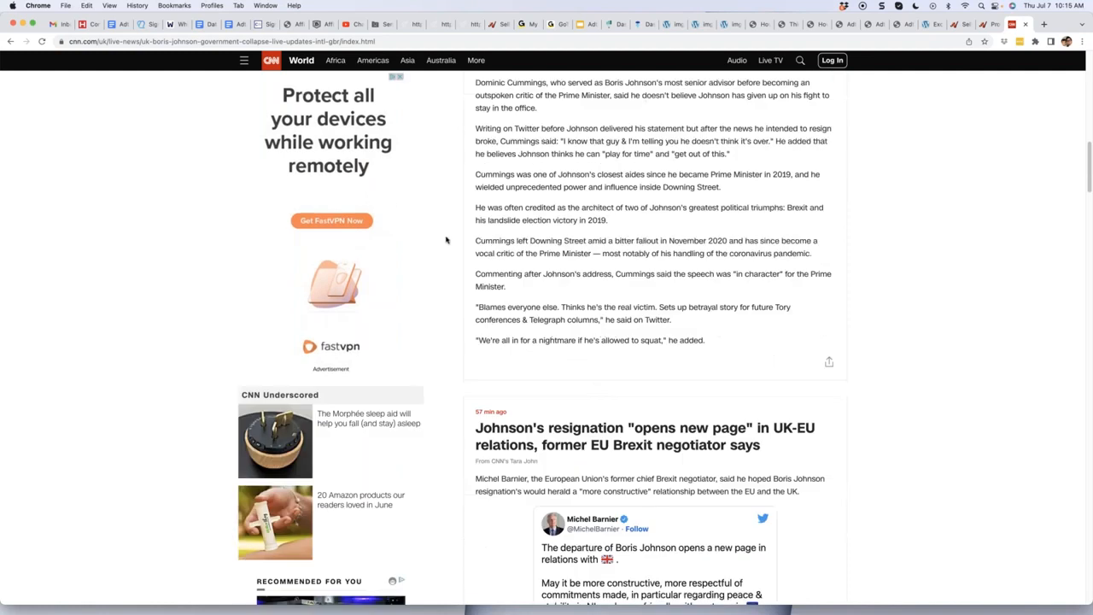
scroll(449, 240, "down", 7)
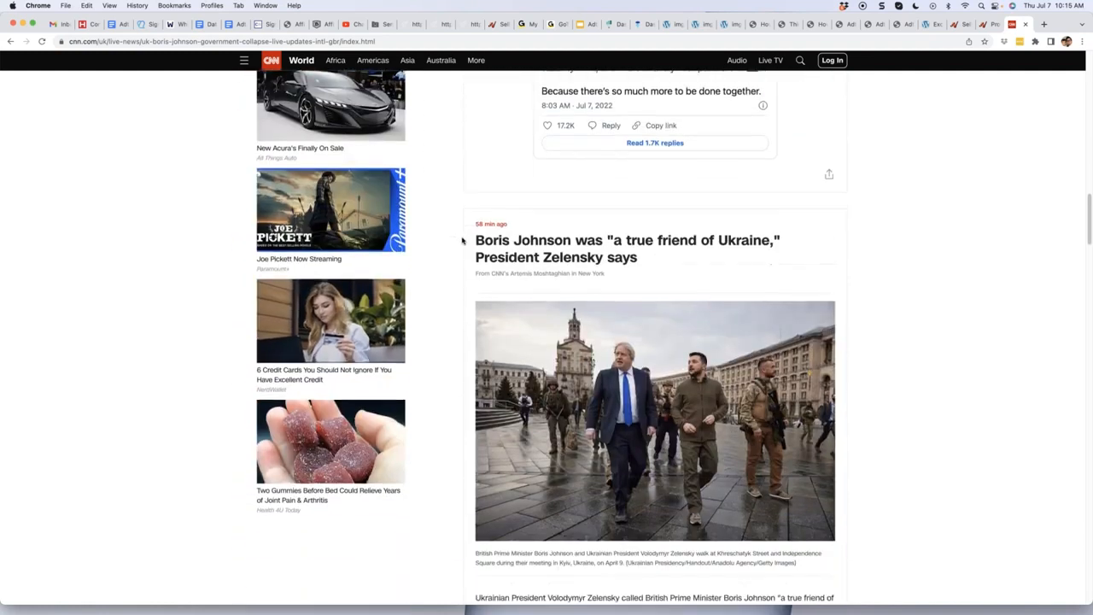
scroll(459, 242, "up", 4)
scroll(457, 242, "up", 15)
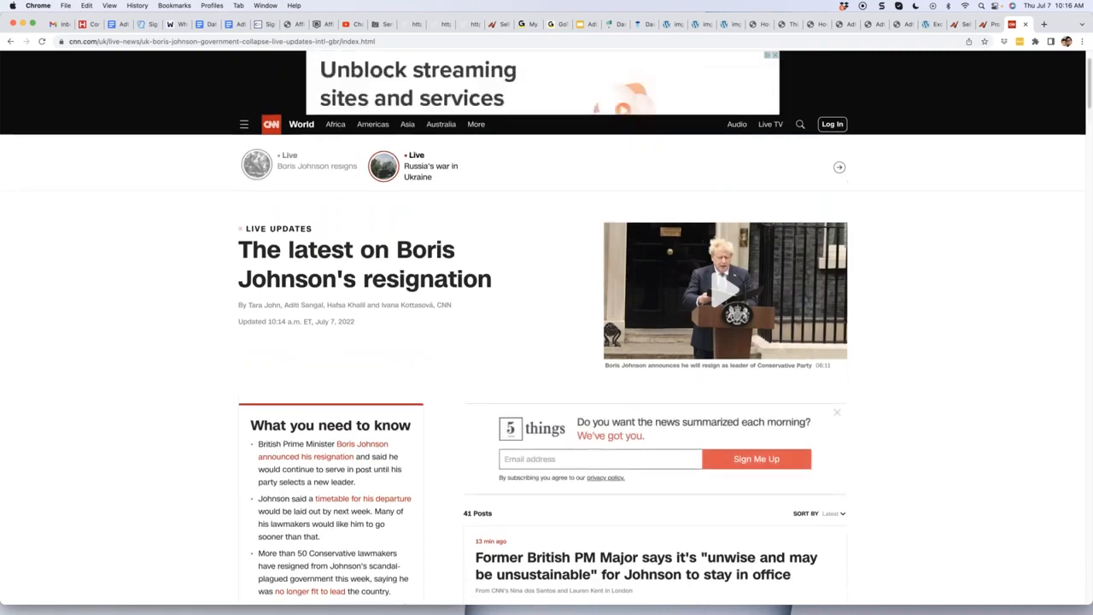
scroll(485, 240, "up", 1)
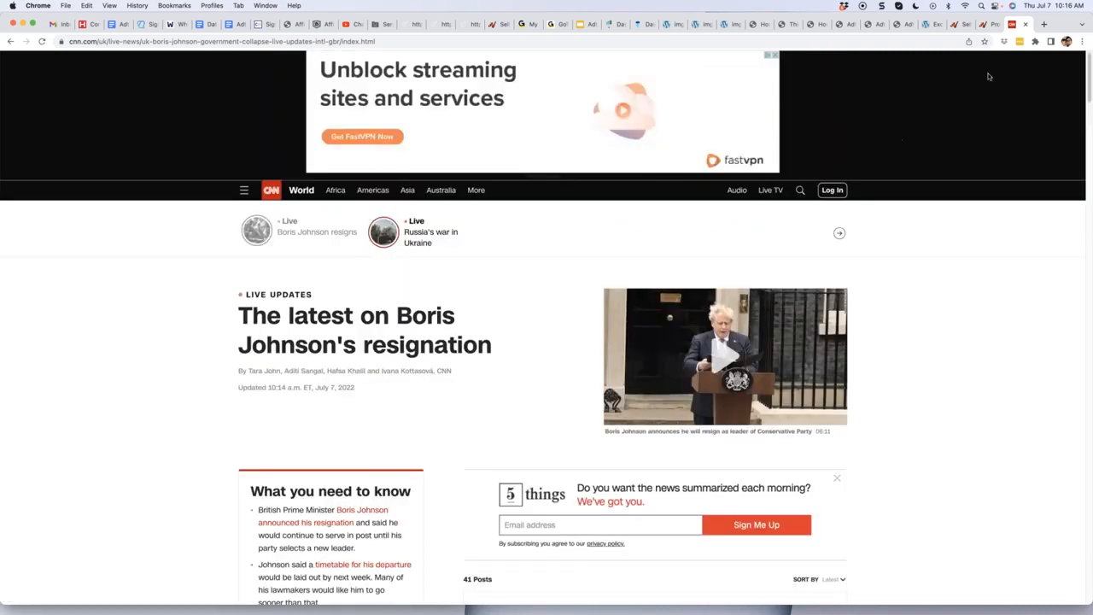
Open foxnews.com in a new browser tab and dismiss the quiz pop-up.
left_click(1046, 24)
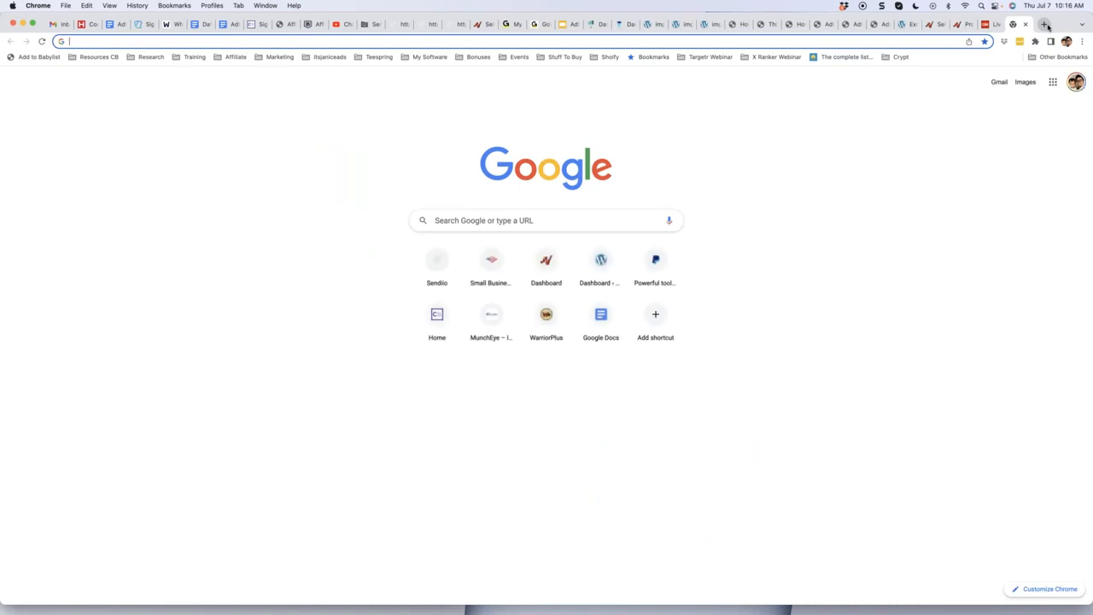
type("fox")
key("Return")
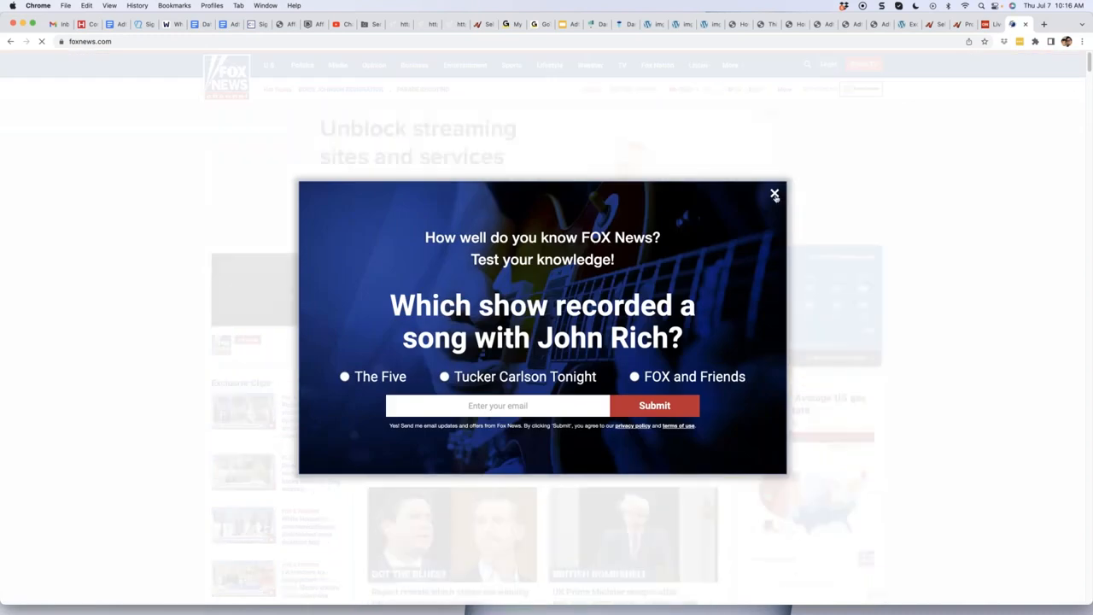
left_click(775, 195)
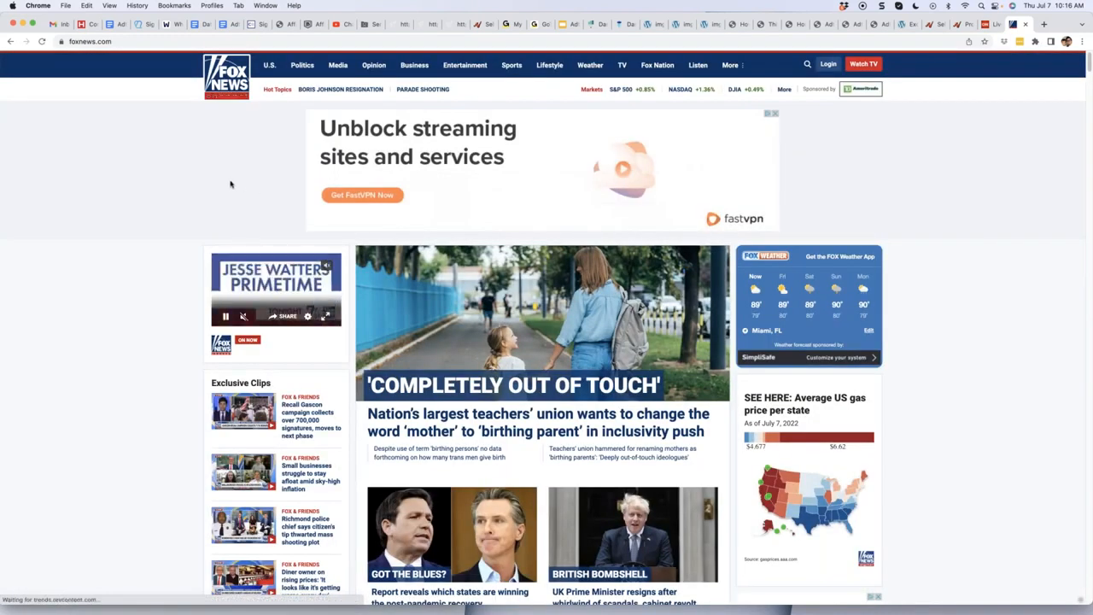
Examine the banner and sidebar ads around the headlines on the Fox News homepage.
scroll(230, 184, "down", 5)
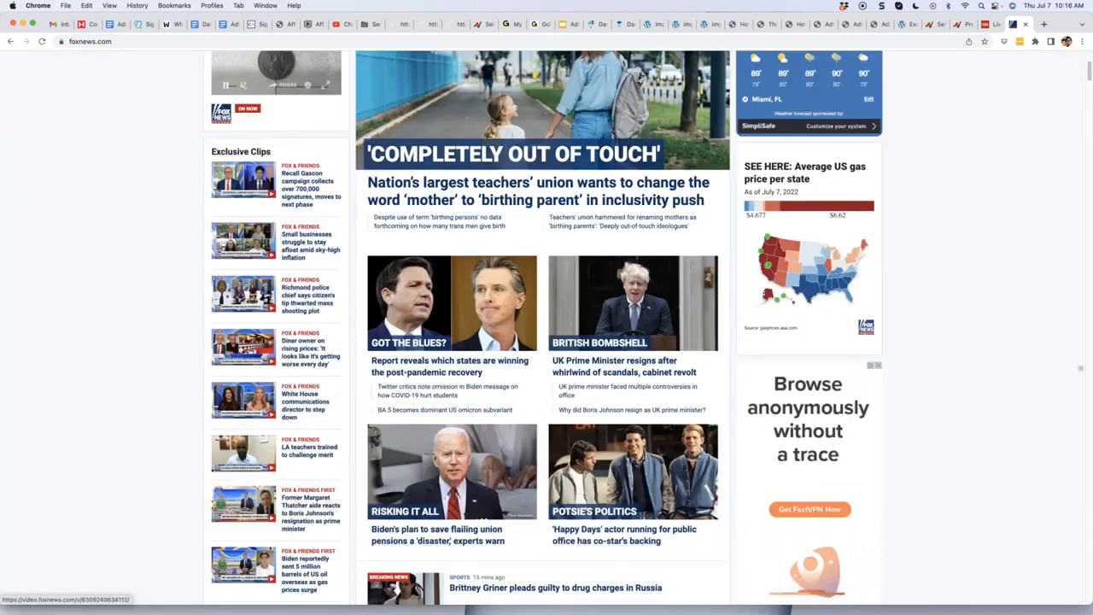
scroll(227, 183, "up", 5)
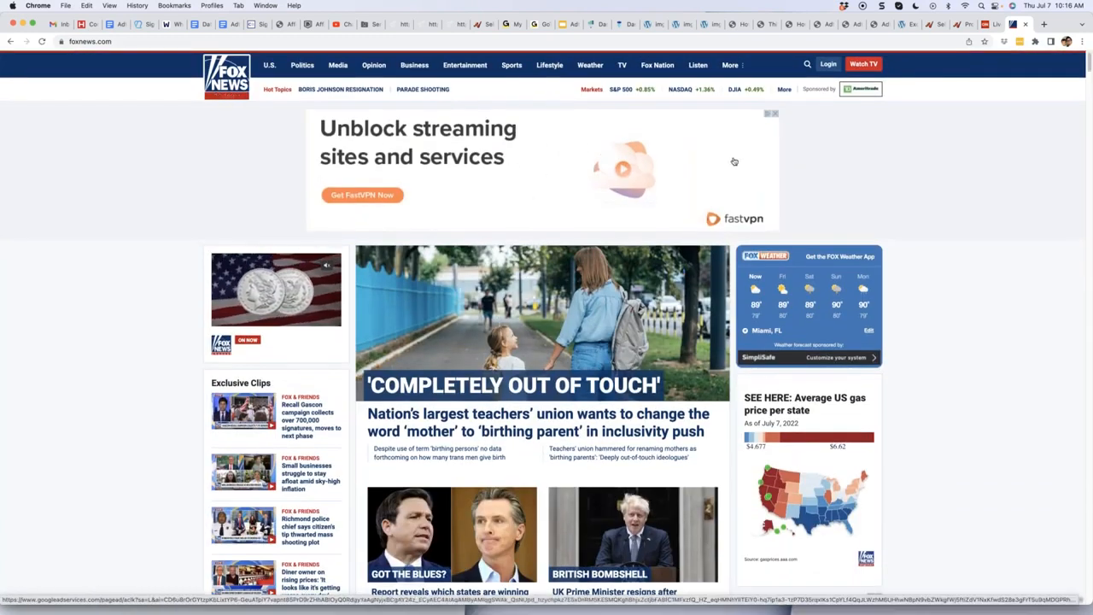
scroll(917, 188, "down", 7)
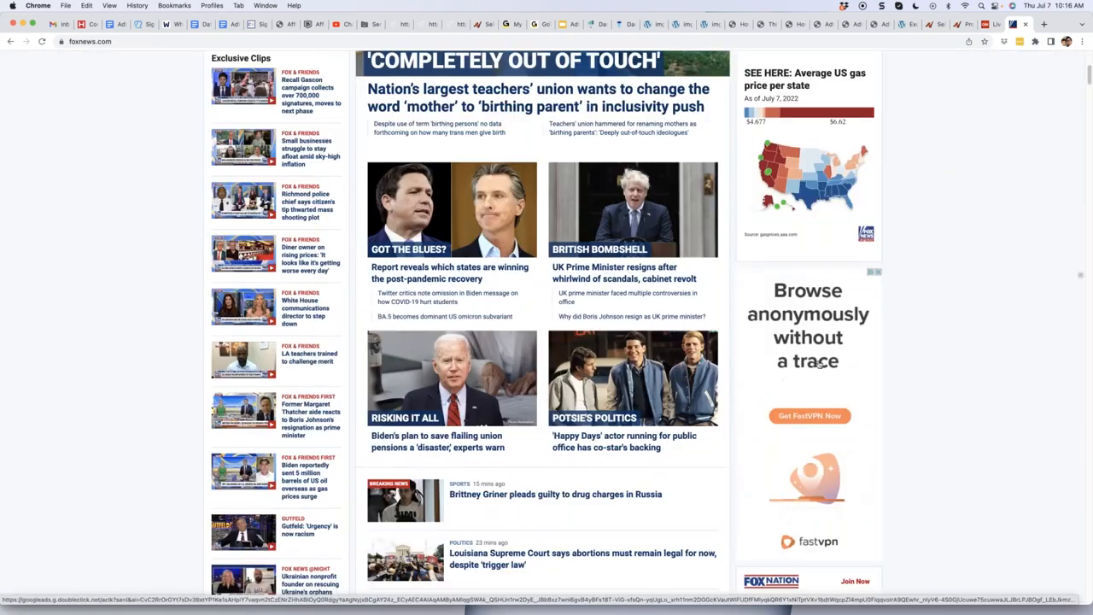
scroll(668, 322, "down", 14)
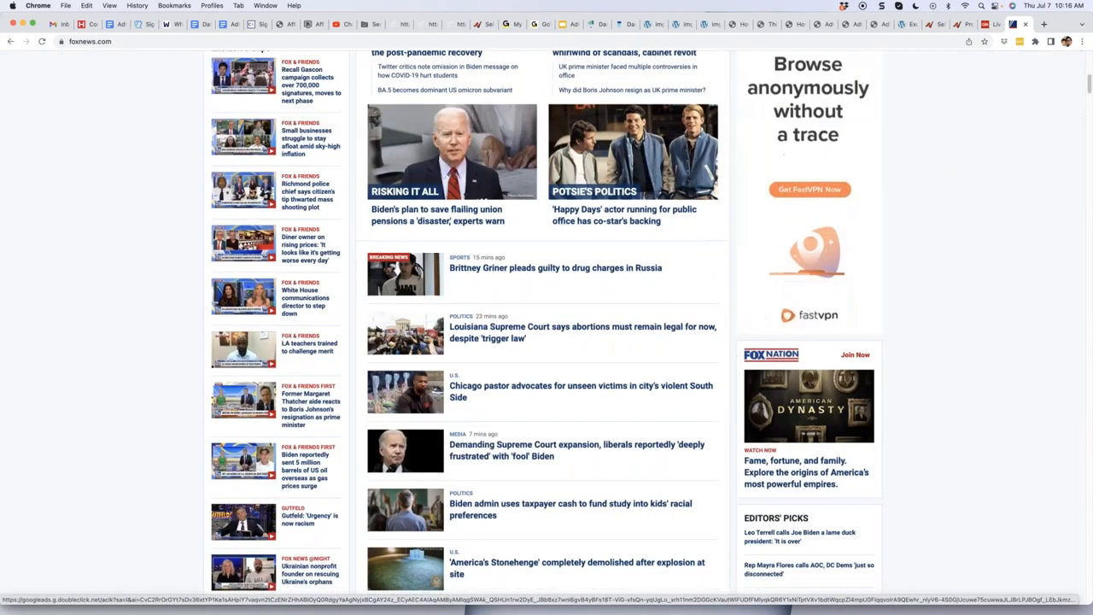
scroll(668, 322, "up", 7)
scroll(577, 328, "up", 13)
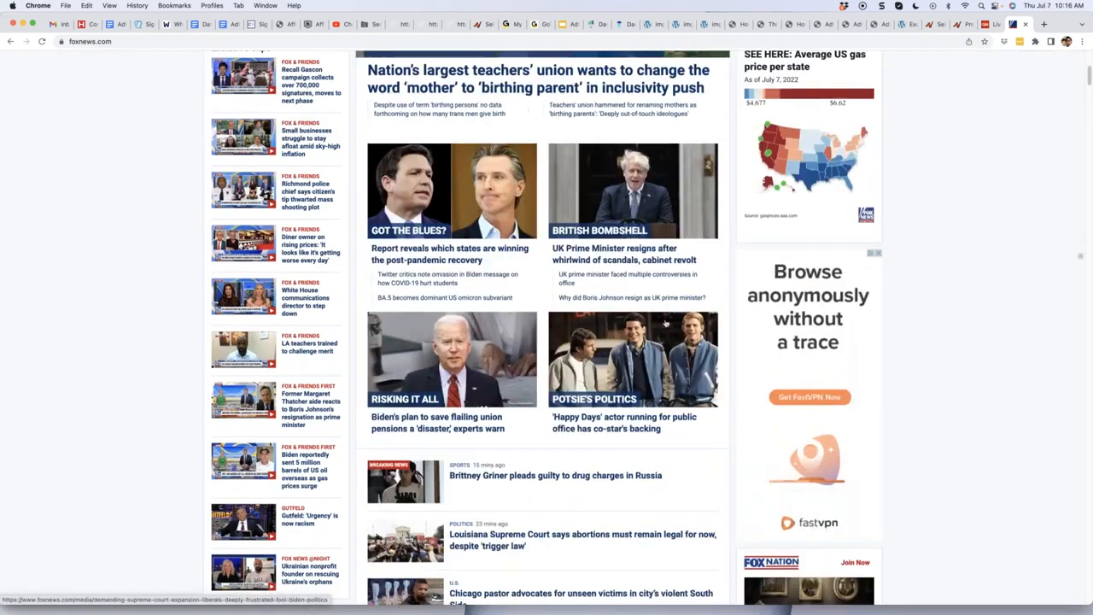
scroll(577, 333, "down", 1)
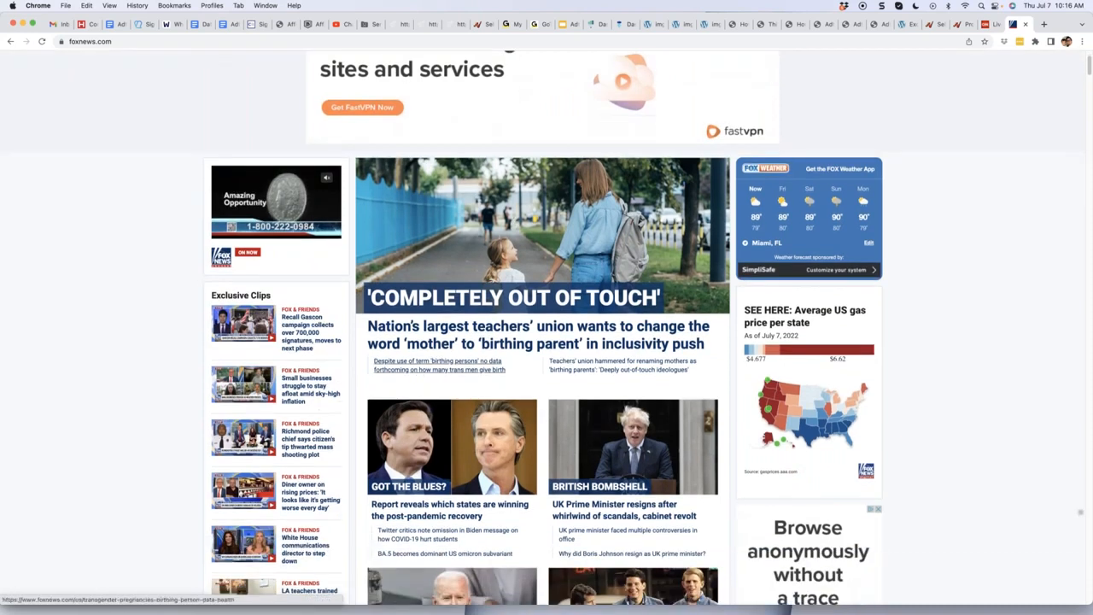
Open the lead Fox News story about the teachers' union and 'birthing parent', and examine the ads within its body and sidebar.
left_click(483, 324)
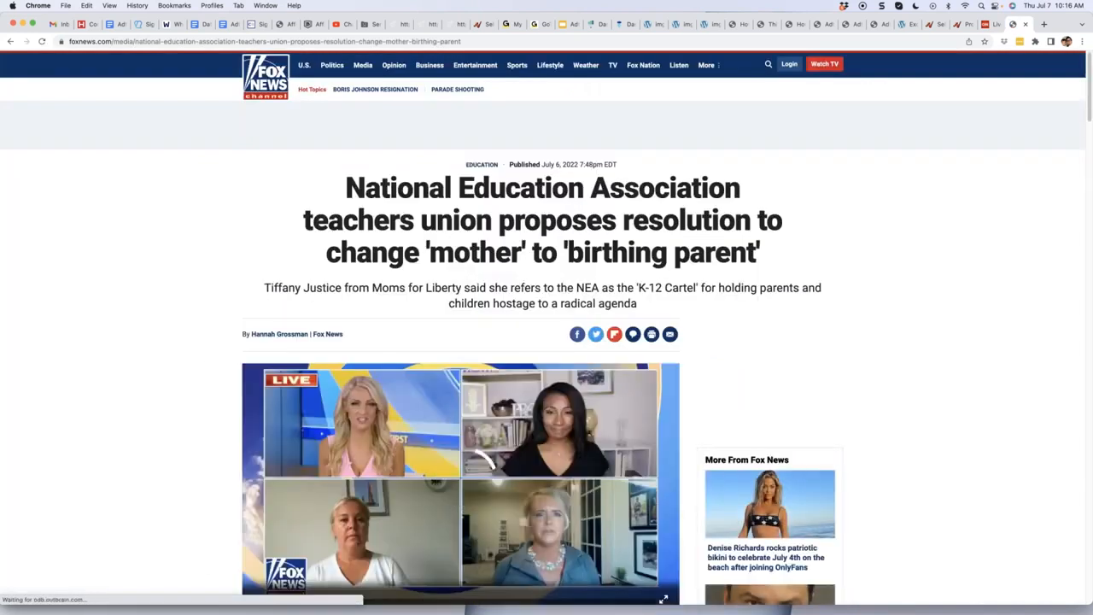
scroll(527, 274, "down", 4)
scroll(527, 273, "down", 3)
scroll(526, 277, "down", 5)
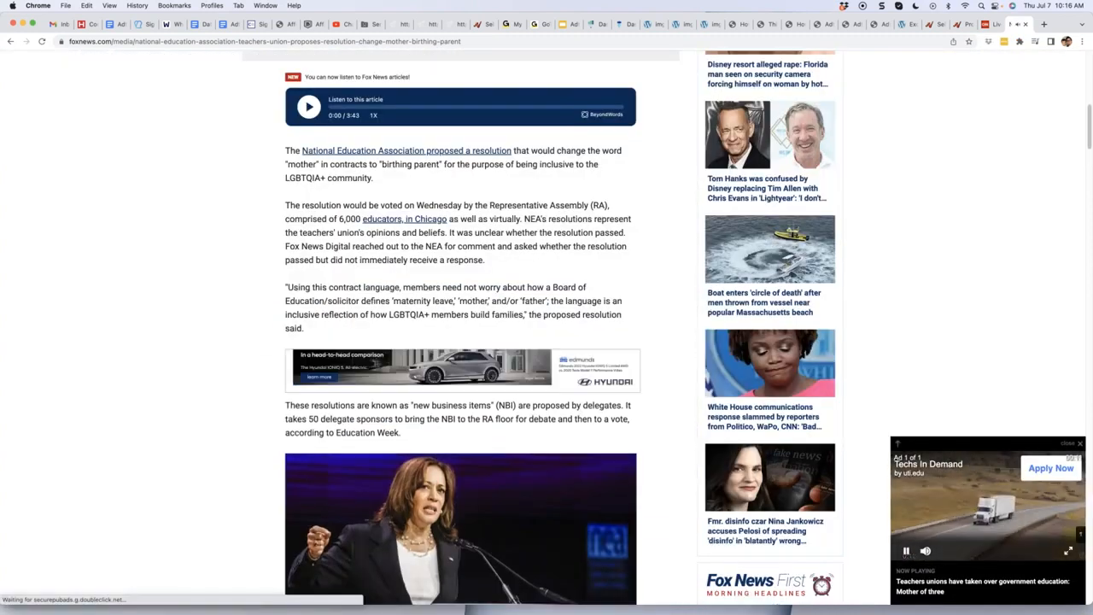
scroll(632, 376, "down", 3)
scroll(639, 370, "down", 1)
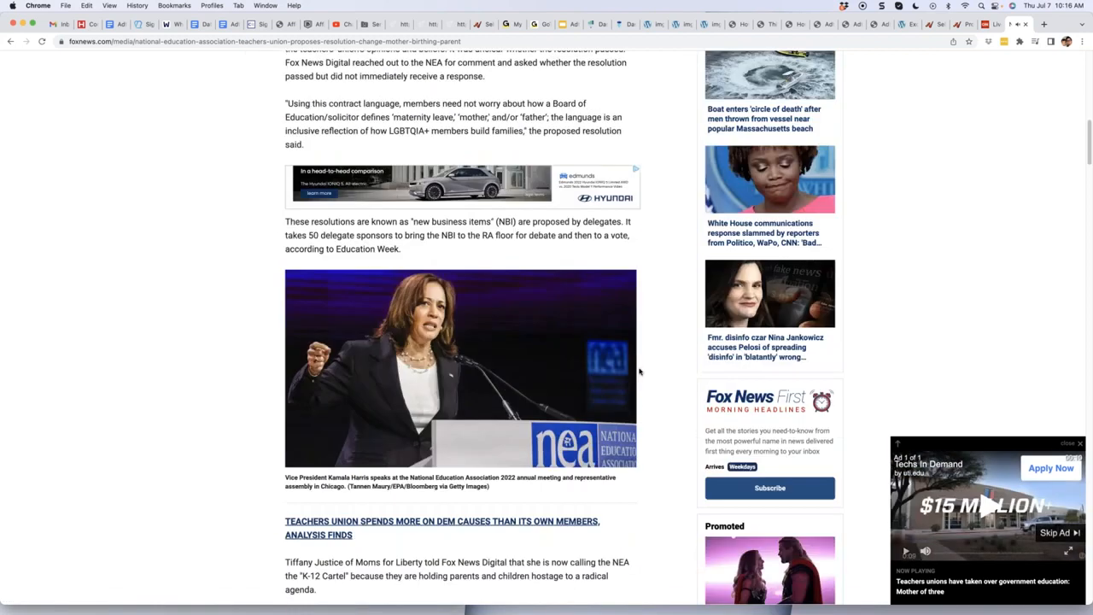
scroll(639, 371, "down", 4)
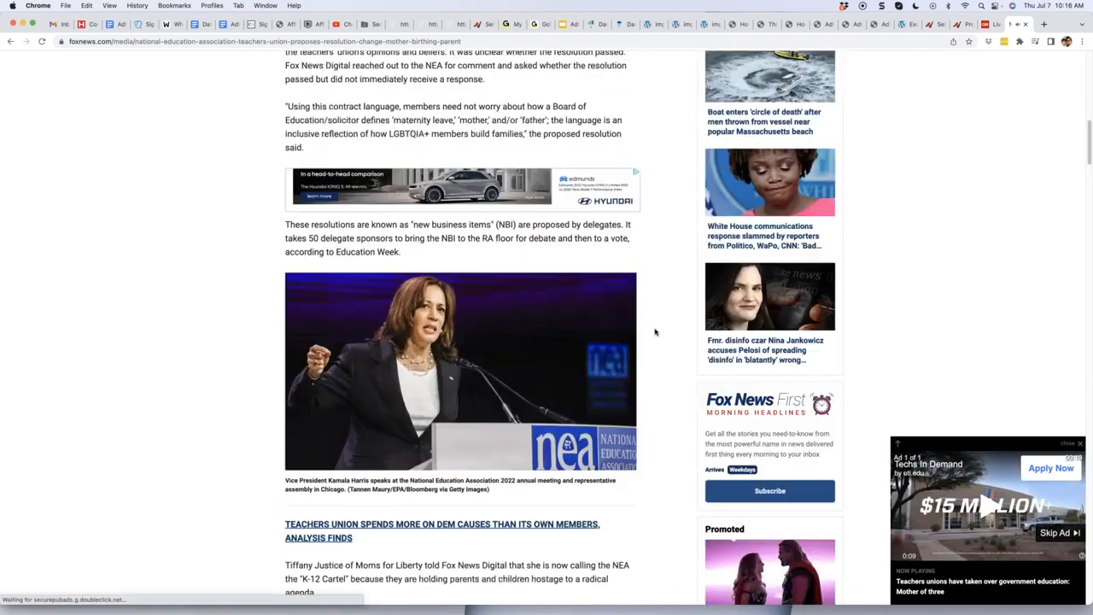
scroll(655, 332, "down", 7)
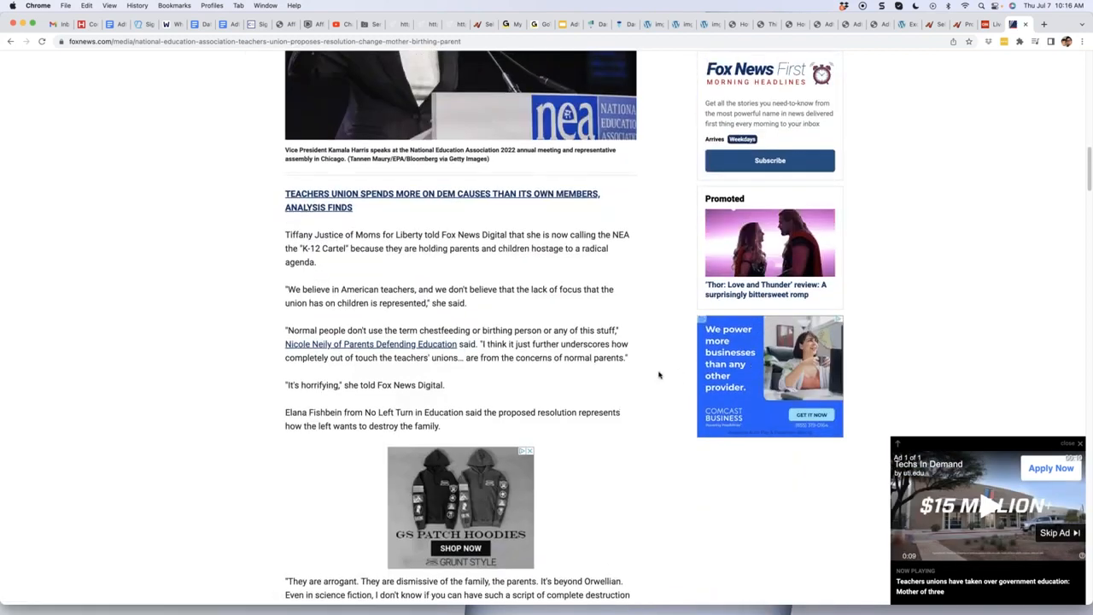
scroll(658, 374, "down", 4)
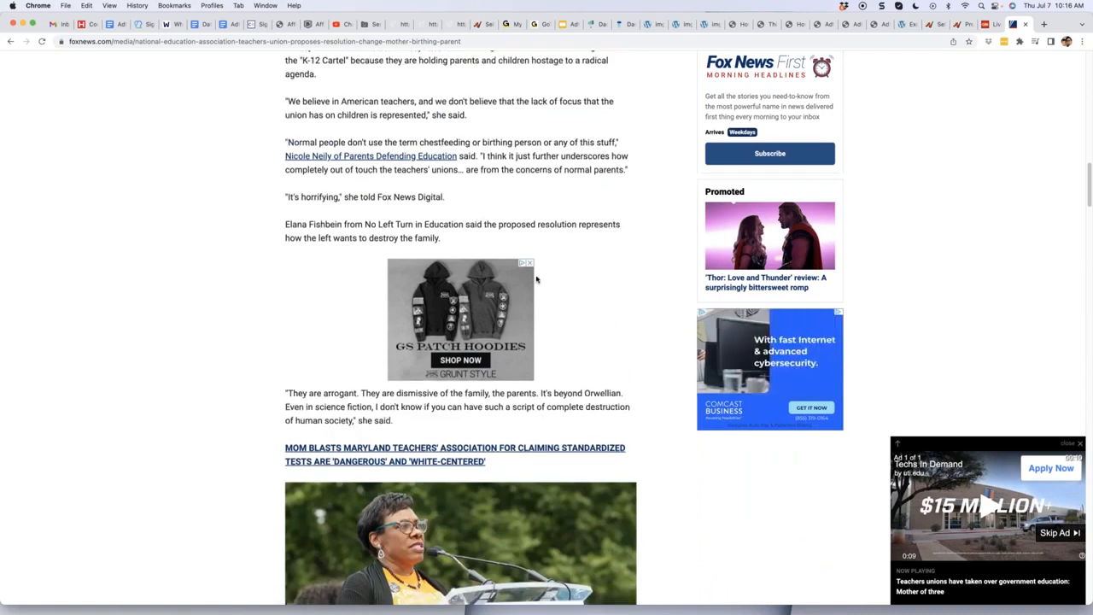
scroll(388, 171, "up", 1)
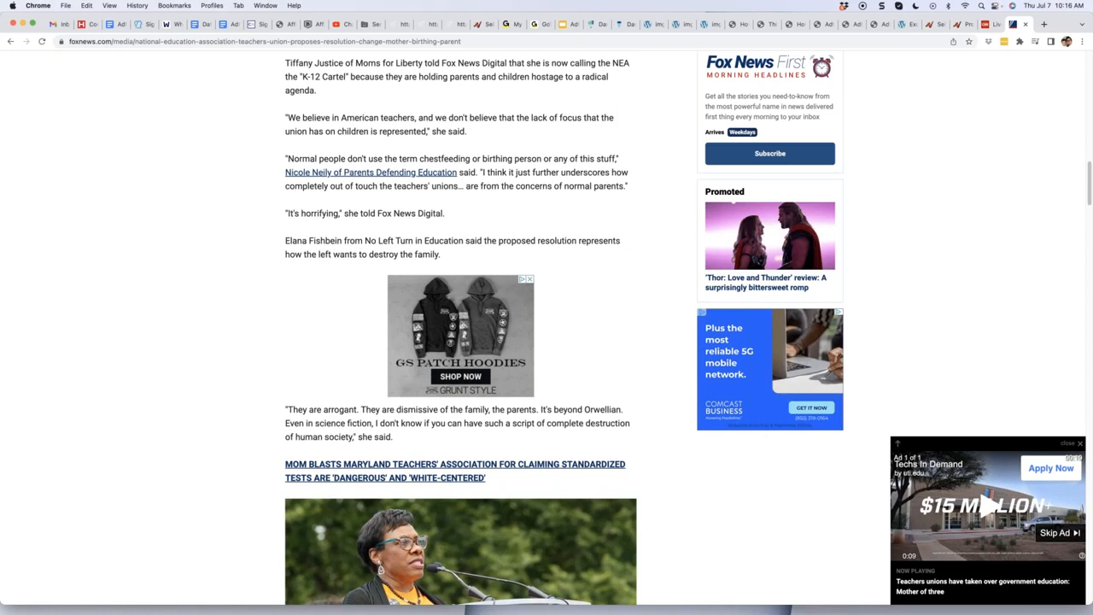
scroll(666, 282, "down", 5)
scroll(662, 289, "down", 14)
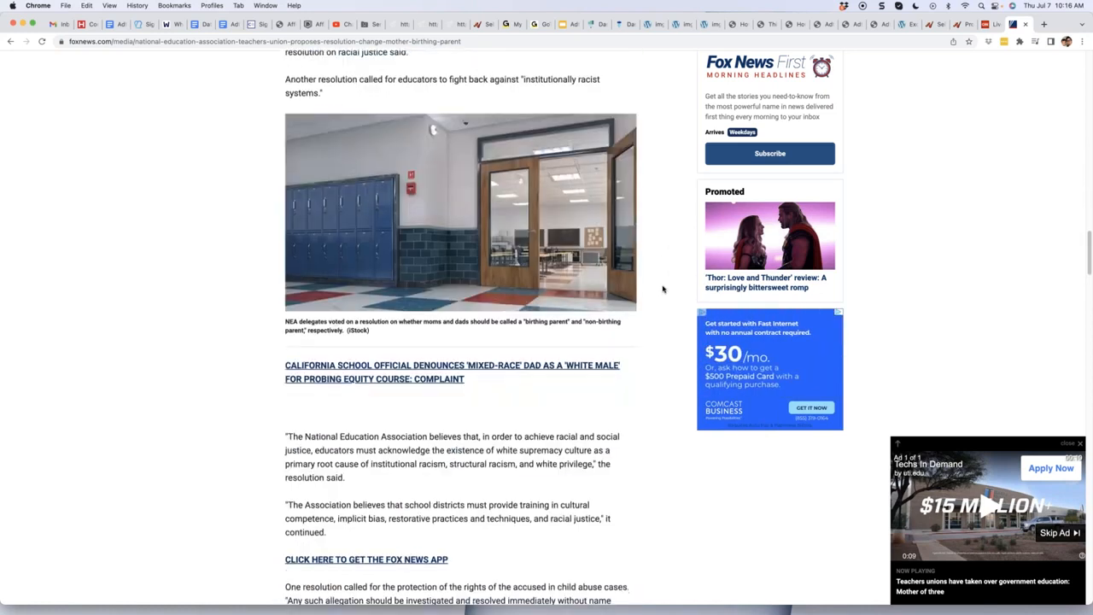
scroll(662, 289, "down", 4)
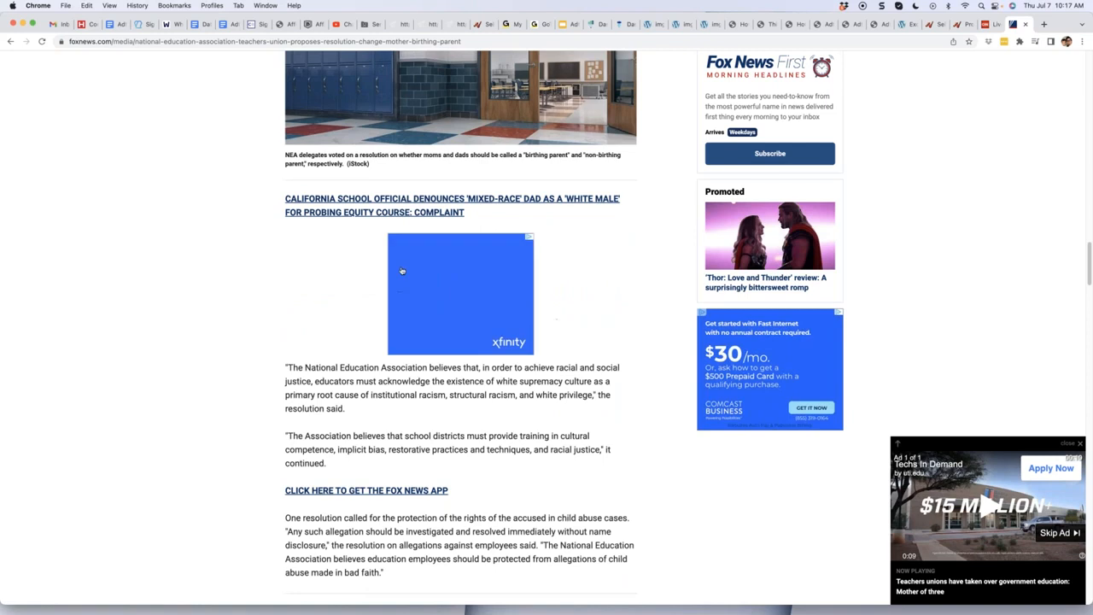
scroll(586, 293, "down", 6)
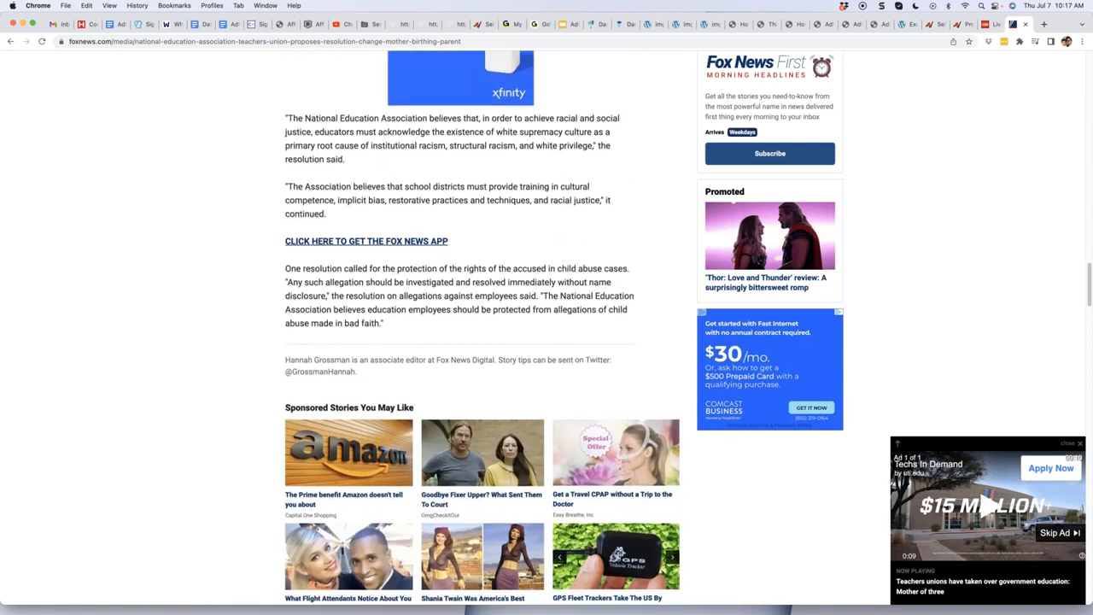
Examine the sponsored stories, promotional banner and comments below the Fox News article, down to the footer, and return to the headline.
scroll(562, 287, "down", 8)
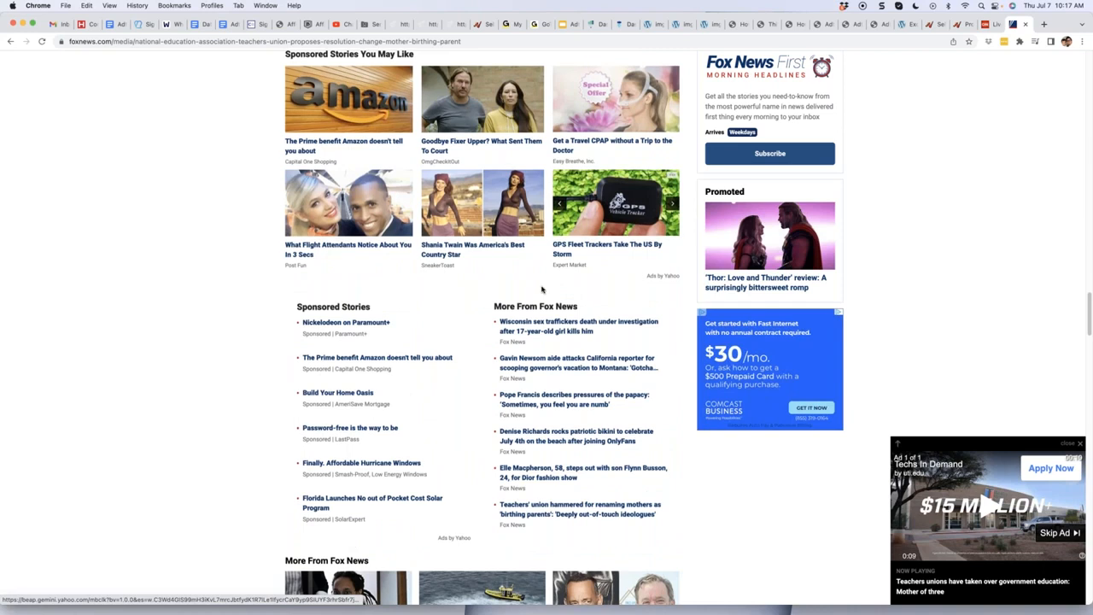
scroll(542, 289, "down", 2)
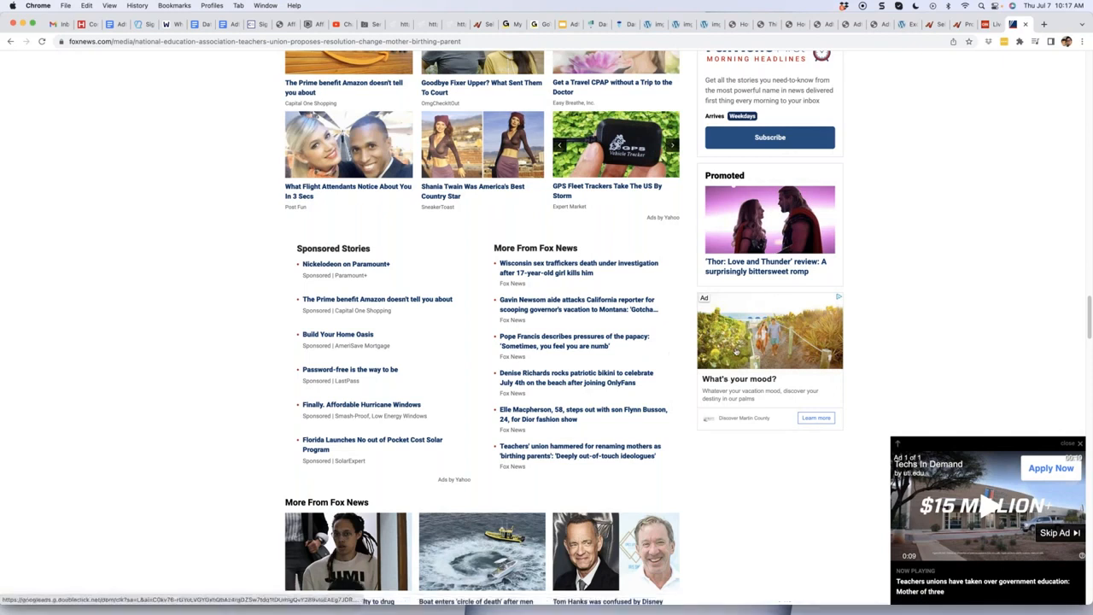
scroll(682, 344, "down", 5)
scroll(675, 344, "down", 15)
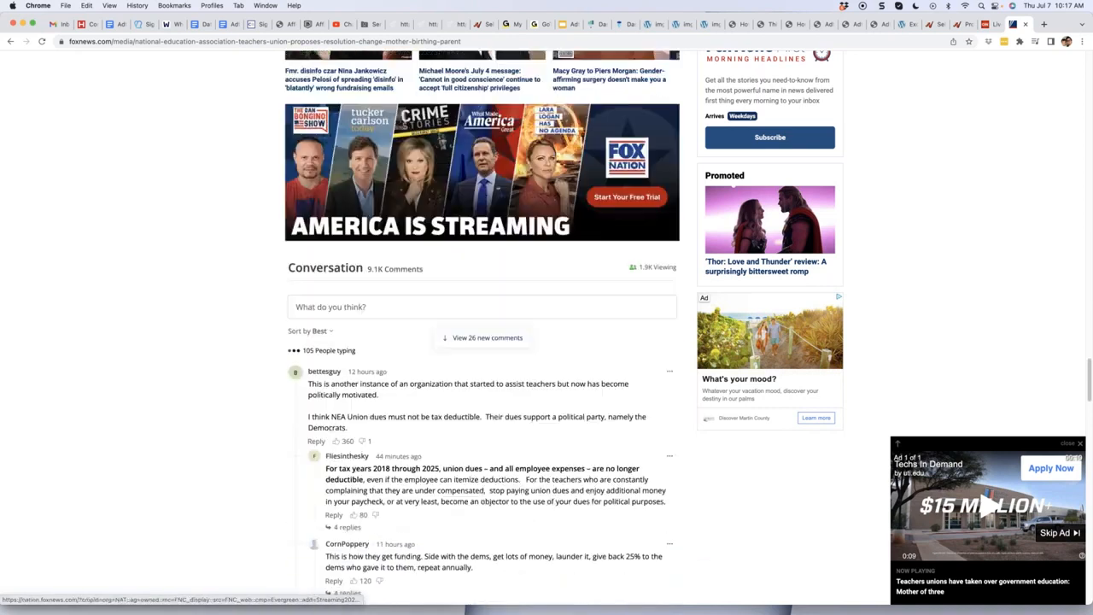
scroll(481, 327, "down", 20)
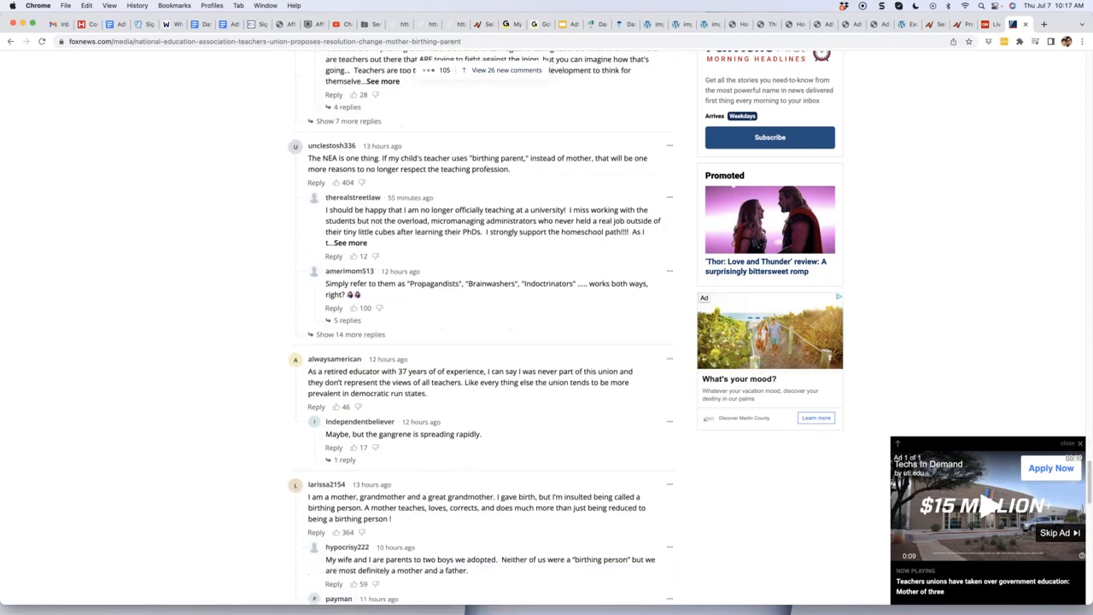
scroll(546, 325, "down", 3)
scroll(547, 325, "up", 4)
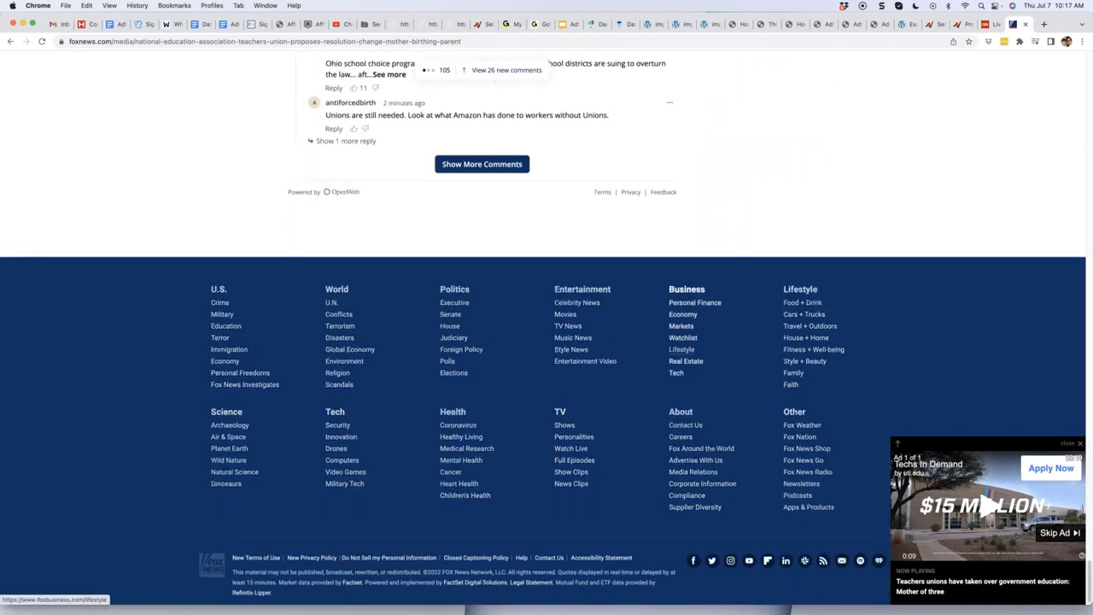
scroll(642, 313, "up", 20)
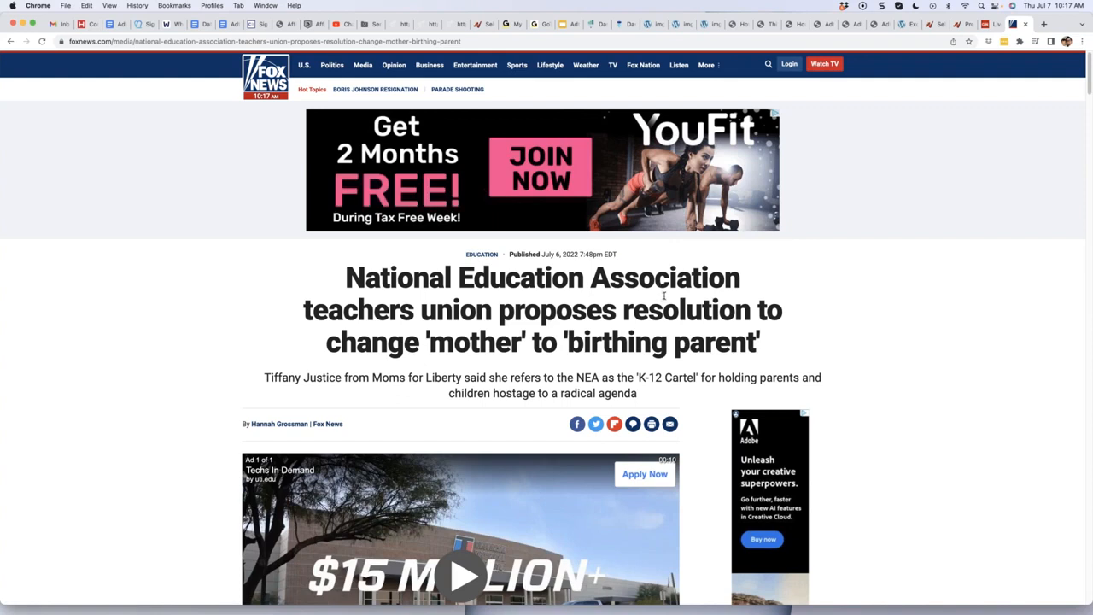
Open techradar.com in a new browser tab and view the top stories on its homepage.
left_click(1043, 26)
type("techrardar.")
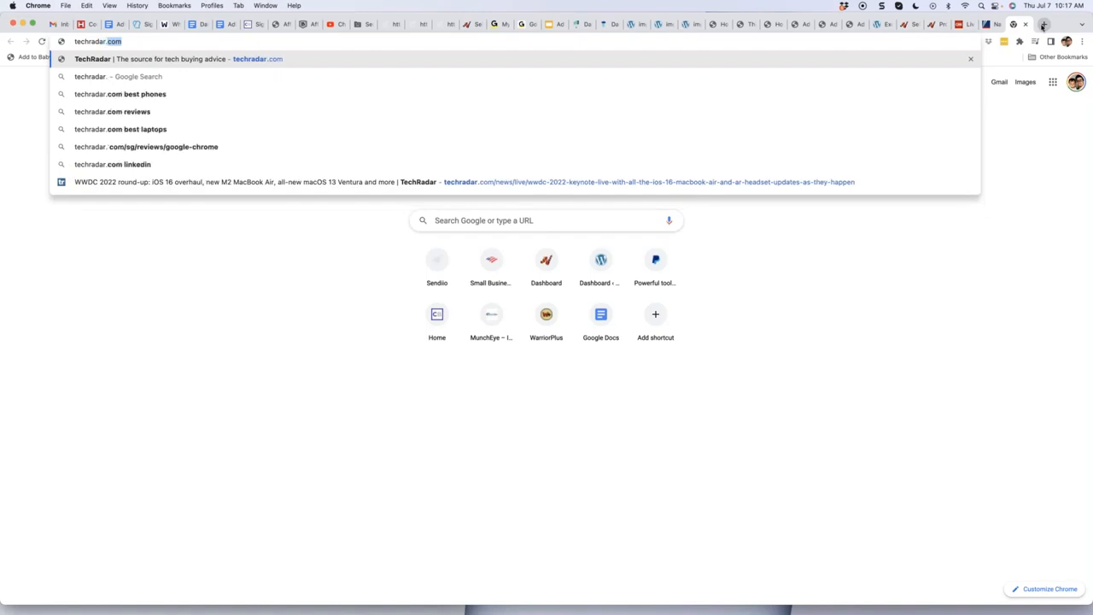
key("Return")
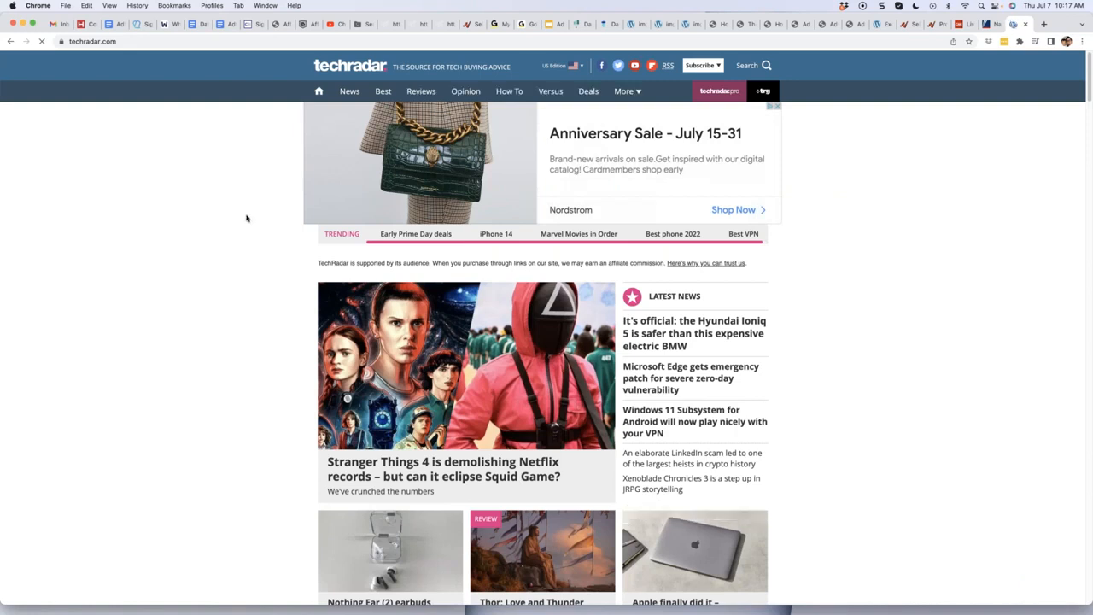
scroll(246, 219, "down", 8)
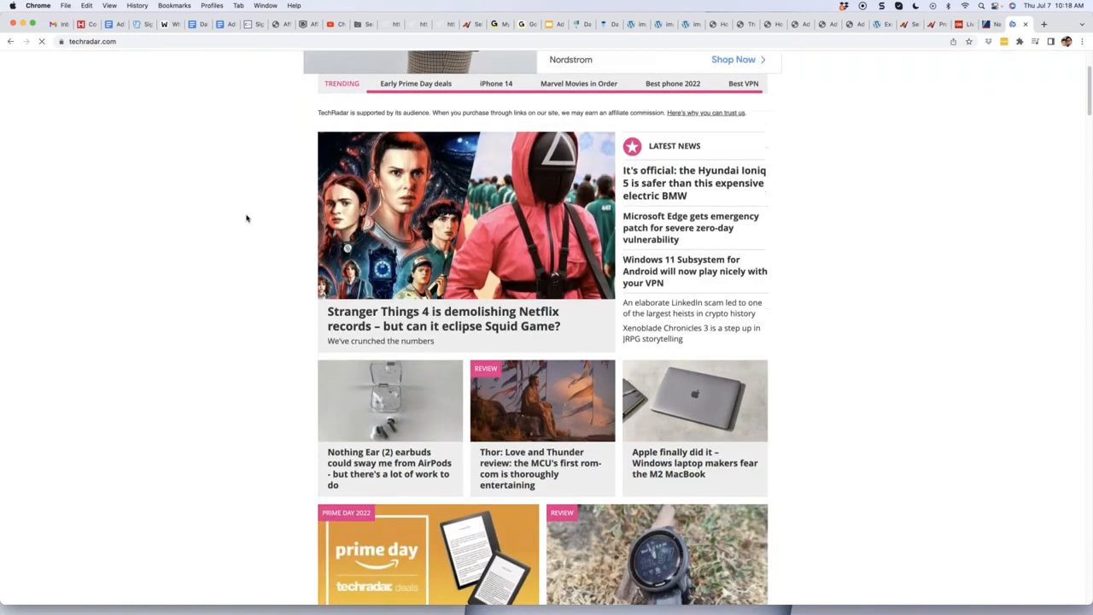
Open TechRadar's latest-news story about the Hyundai Ioniq 5 and examine the ads around its text down to the Taboola feed.
scroll(246, 219, "up", 8)
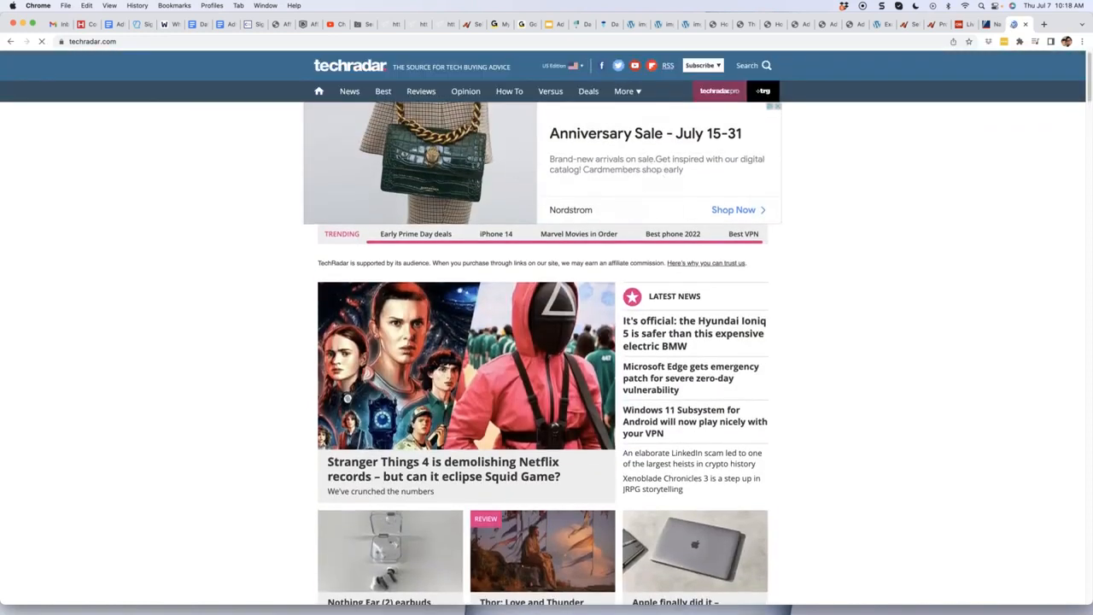
left_click(657, 336)
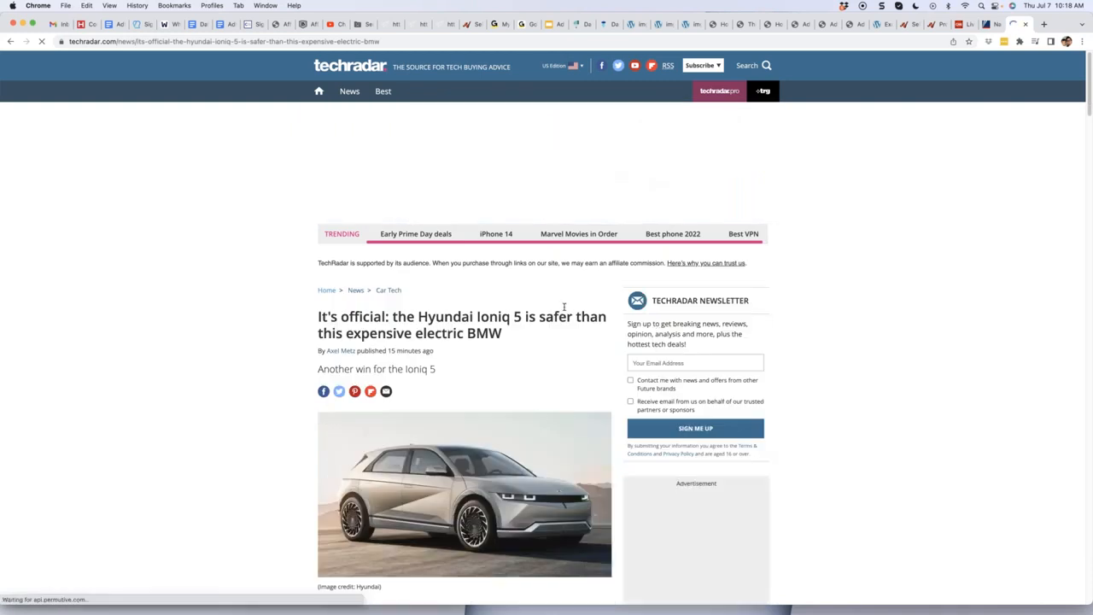
scroll(547, 291, "down", 2)
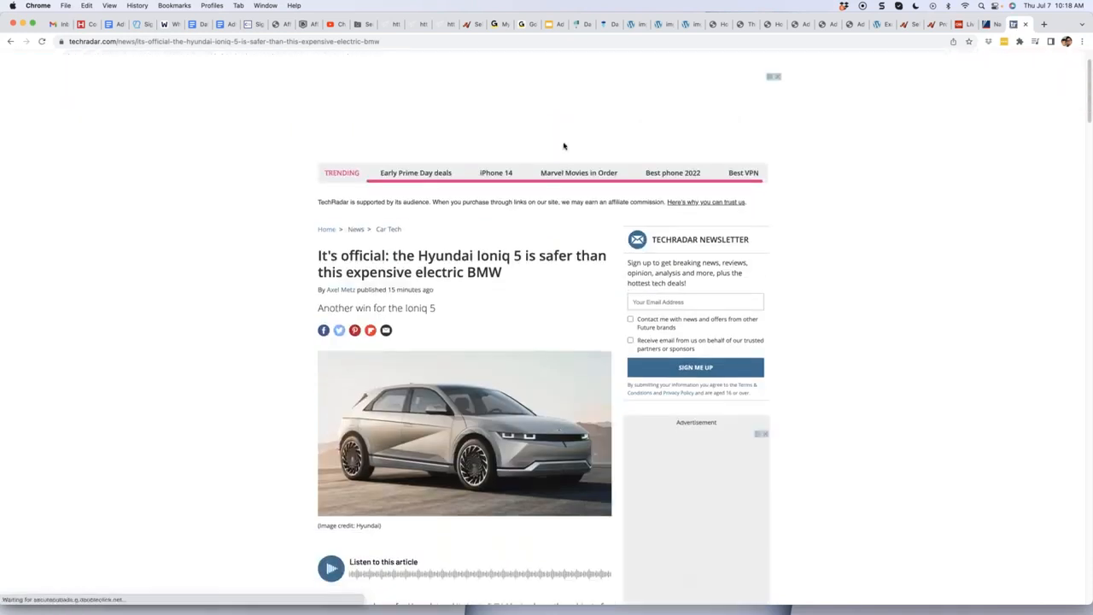
scroll(589, 182, "down", 5)
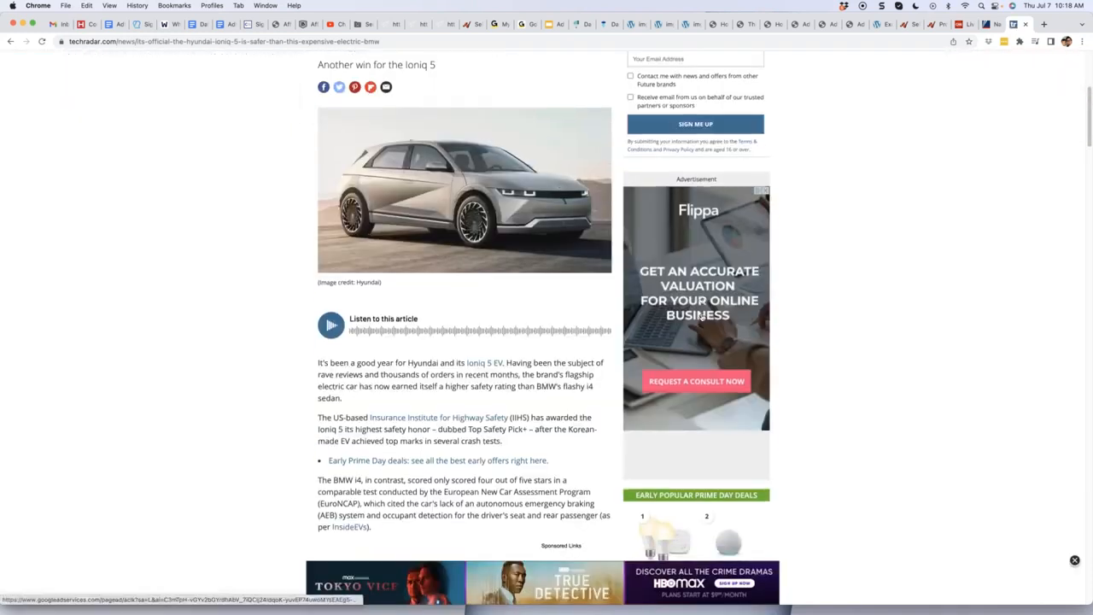
scroll(493, 577, "down", 10)
scroll(466, 470, "down", 8)
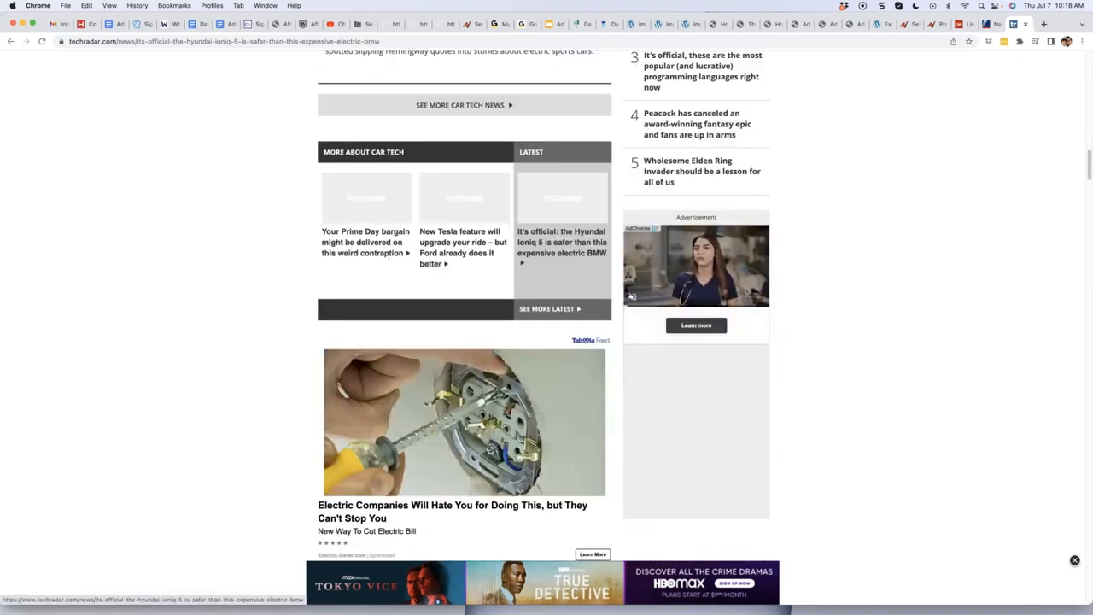
Re-examine the sponsored links within the Ioniq 5 article and the Prime Day deals and ads in its sidebar.
scroll(466, 470, "up", 5)
scroll(466, 470, "up", 12)
scroll(465, 470, "down", 6)
scroll(833, 342, "up", 4)
scroll(840, 336, "down", 4)
scroll(840, 336, "up", 8)
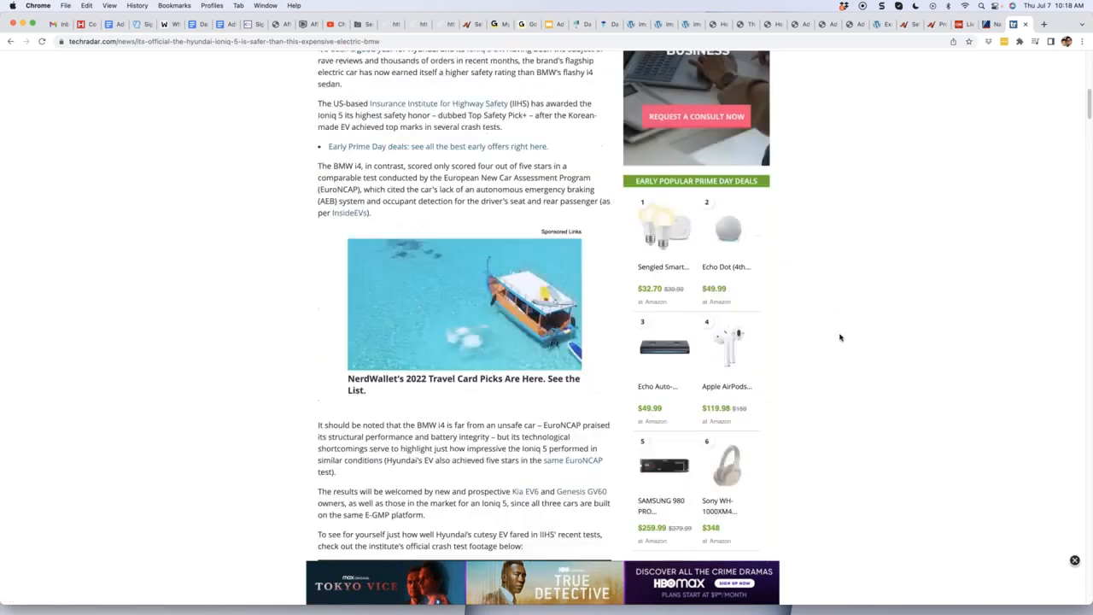
Highlight the affiliate commission disclosure above the TechRadar article's headline, and clear the selection after reading it.
scroll(865, 316, "up", 3)
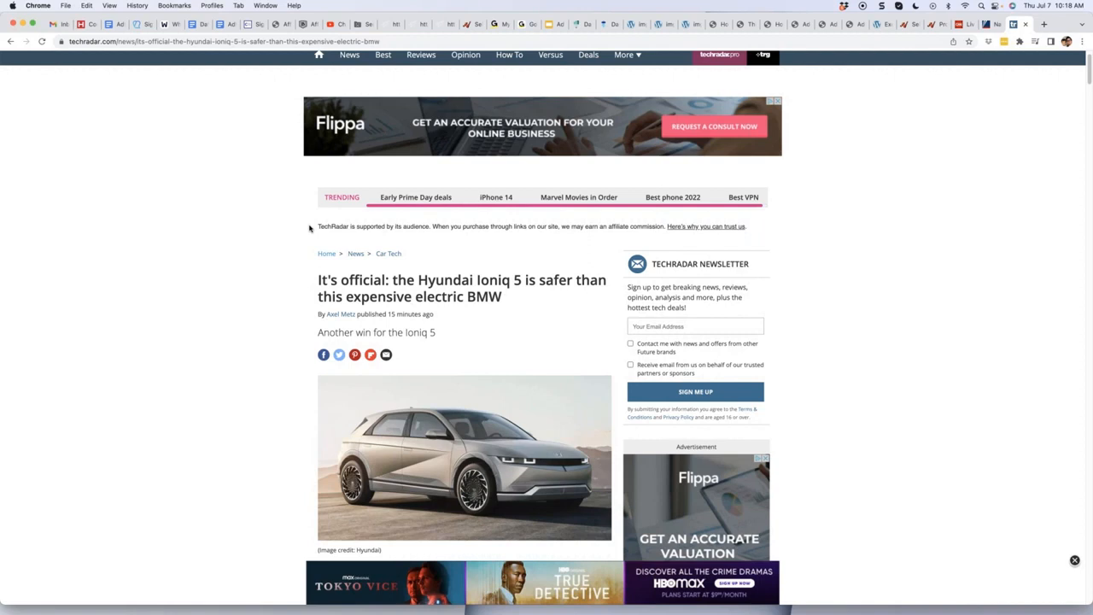
left_click_drag(317, 227, 651, 225)
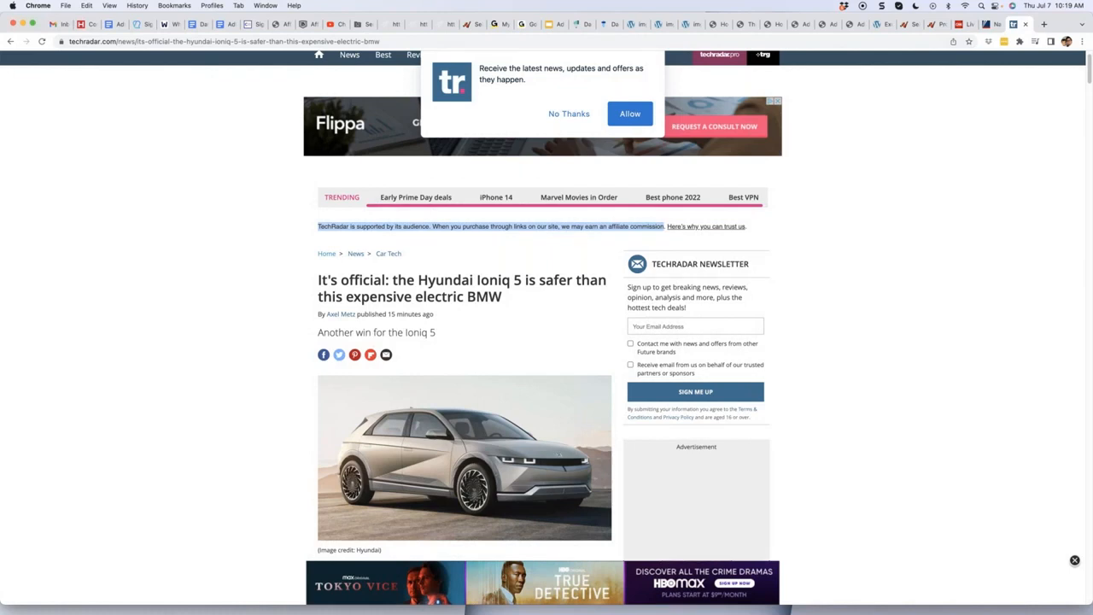
left_click(247, 308)
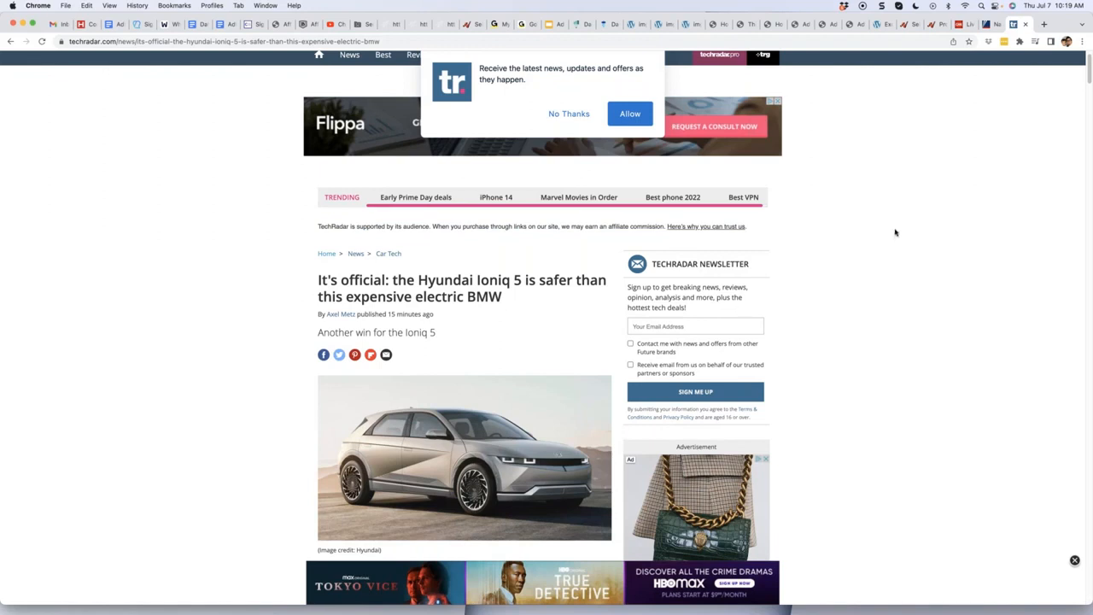
Switch to the Adtivate Live Demo presentation in Google Slides and look ahead to the slides following the examples slide.
left_click(549, 26)
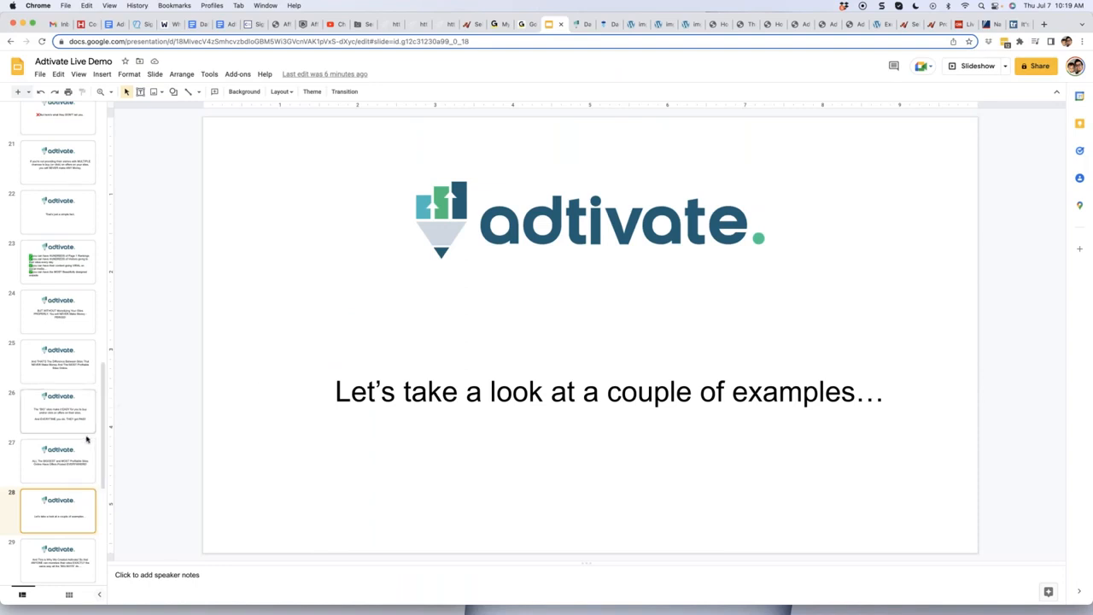
scroll(84, 440, "down", 2)
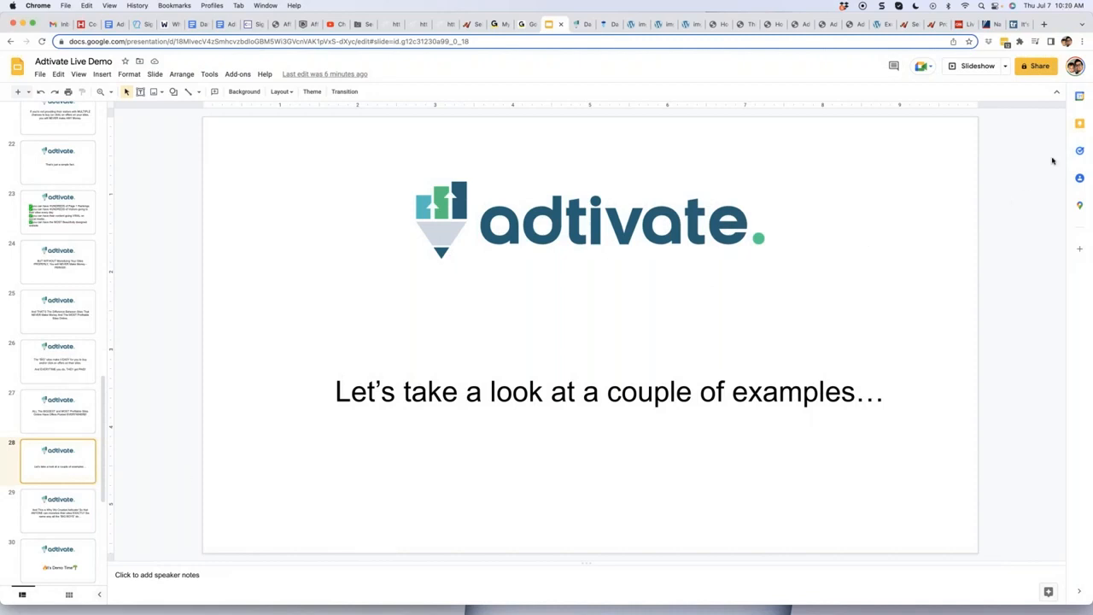
Return to the Fox News 'birthing parent' article and review its in-text, video and sidebar ads.
left_click(991, 24)
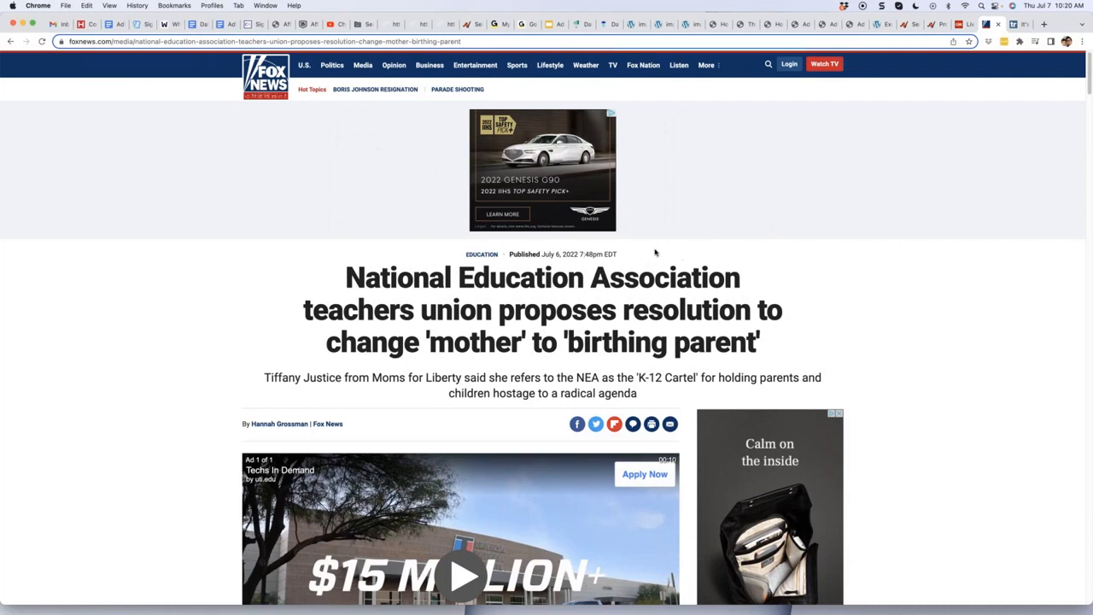
scroll(650, 250, "down", 5)
scroll(663, 250, "down", 5)
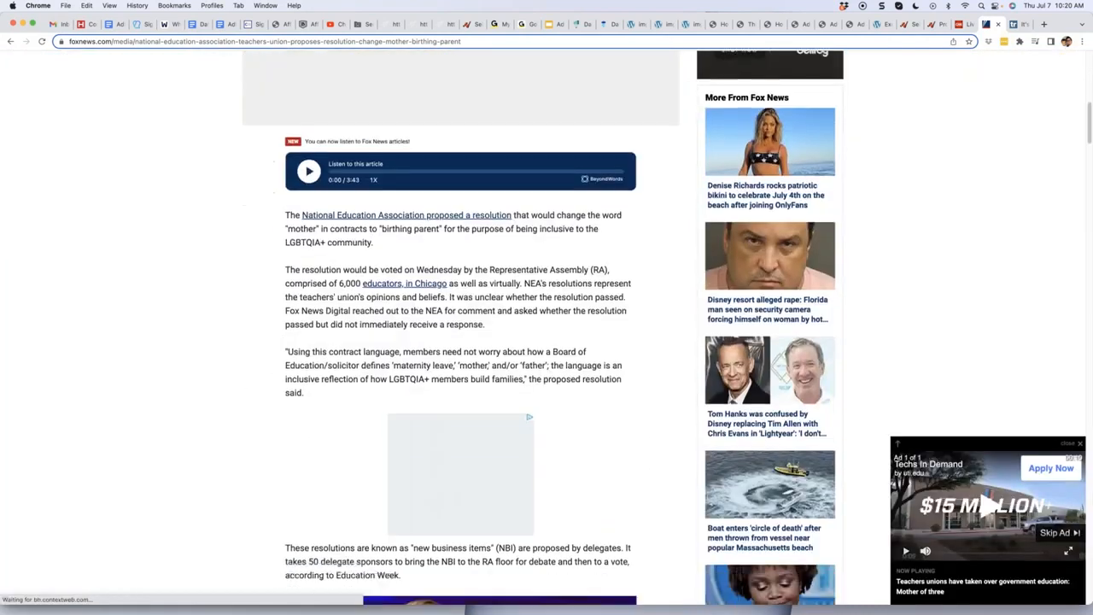
scroll(667, 251, "down", 2)
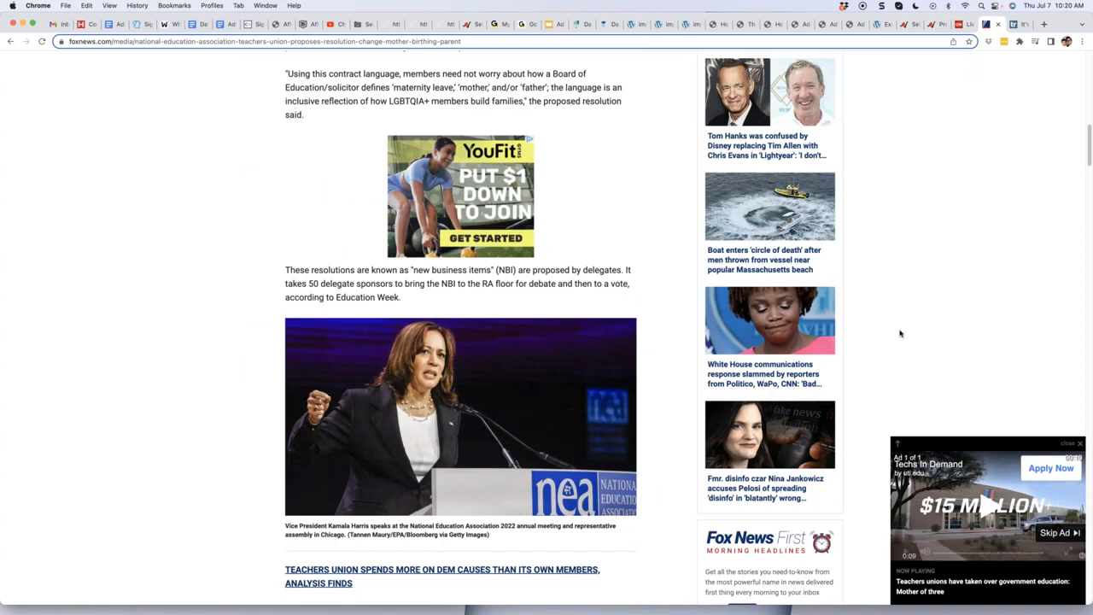
scroll(696, 330, "down", 1)
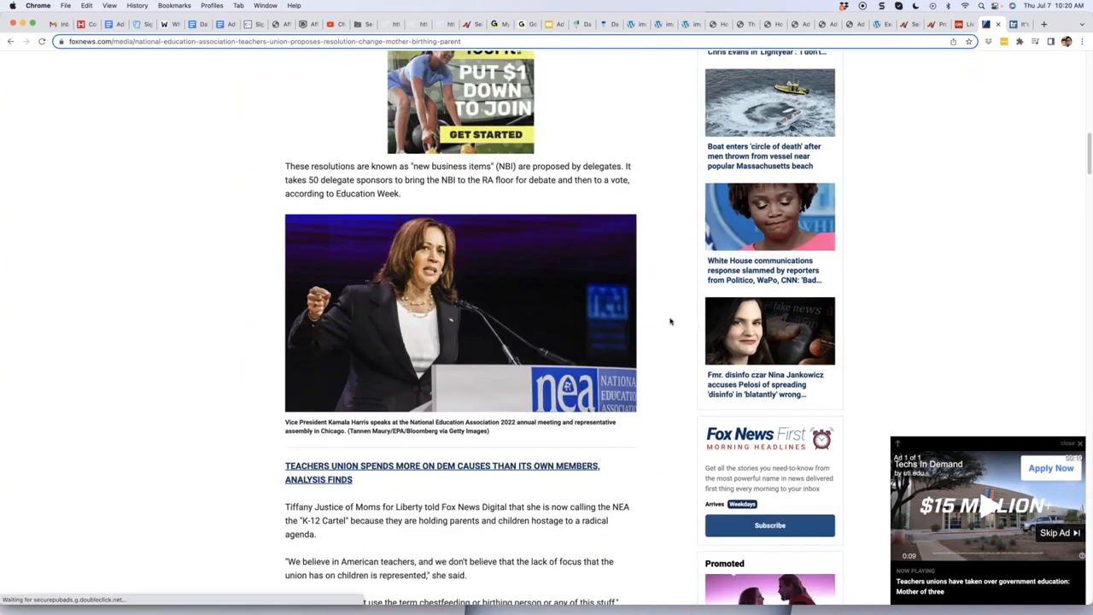
scroll(671, 322, "up", 8)
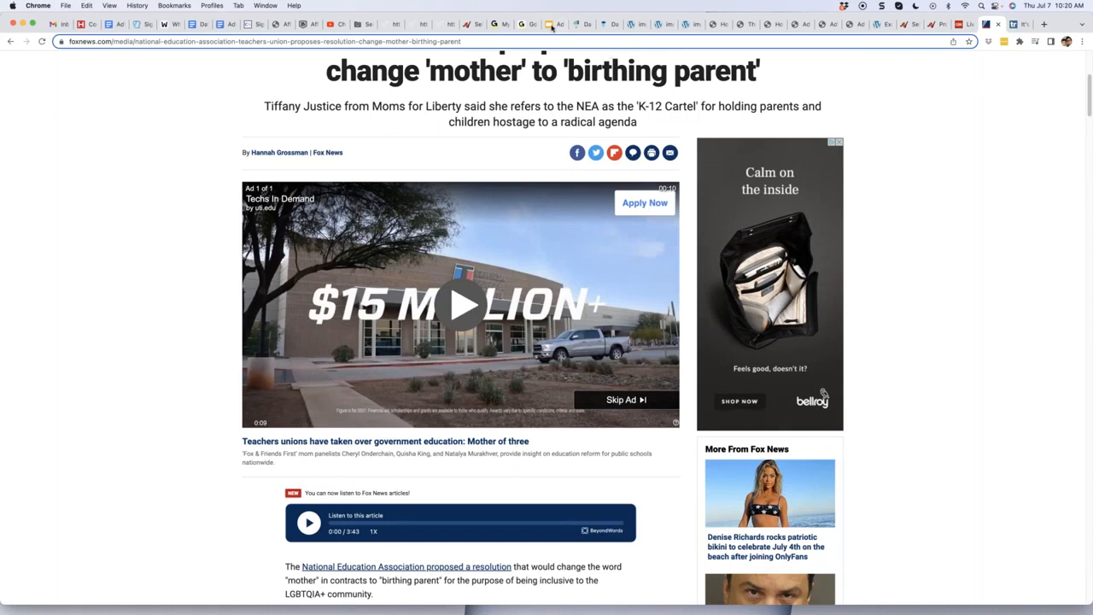
Switch back to the Adtivate presentation and show slide 29 on why Adtivate was created, followed by the 'It's Demo Time' slide.
left_click(548, 24)
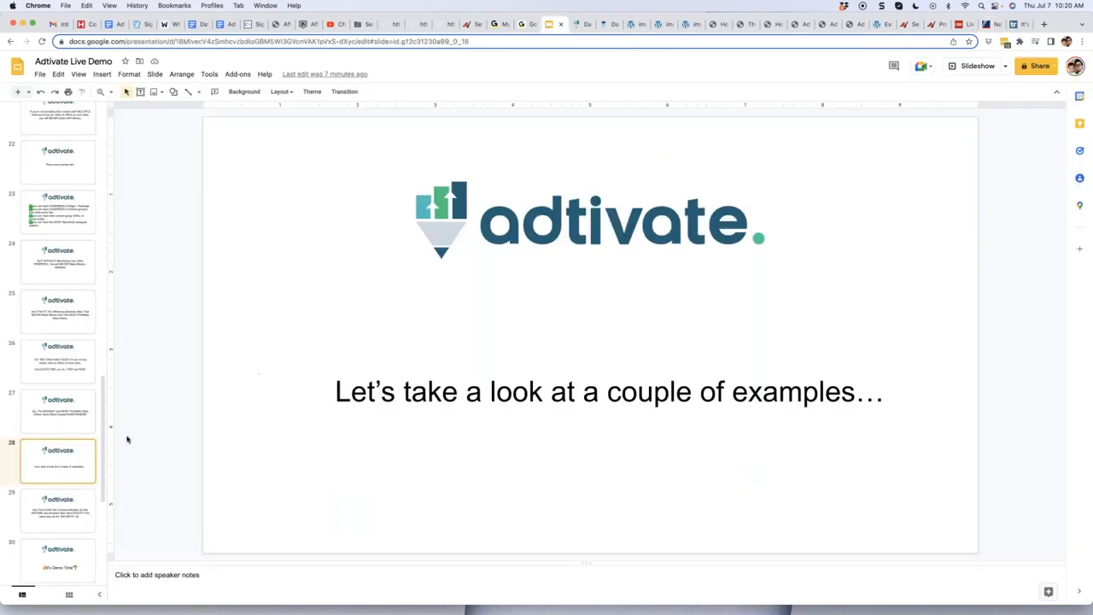
left_click(54, 505)
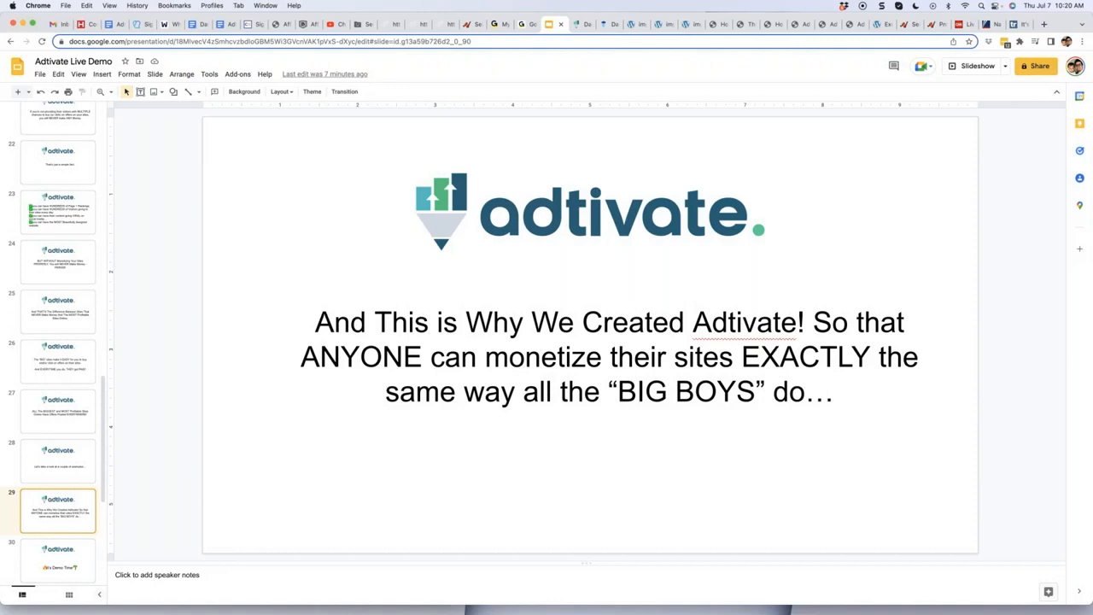
key("Down")
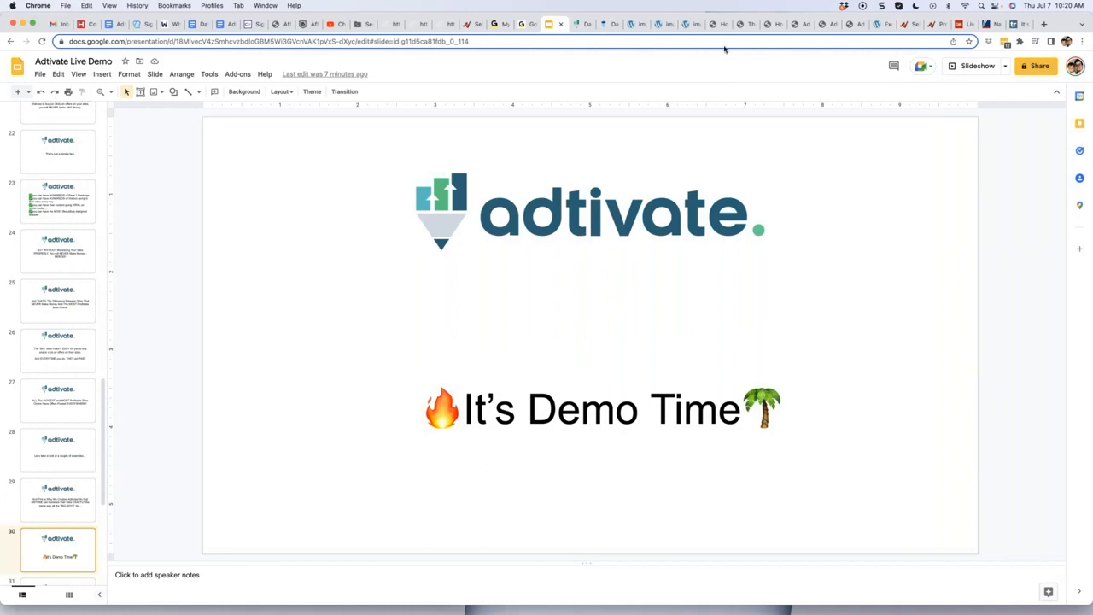
Open the ThatCryptoStuff post 'How to Invest in Bitcoin' and reload it to view its sidebar ad.
left_click(716, 26)
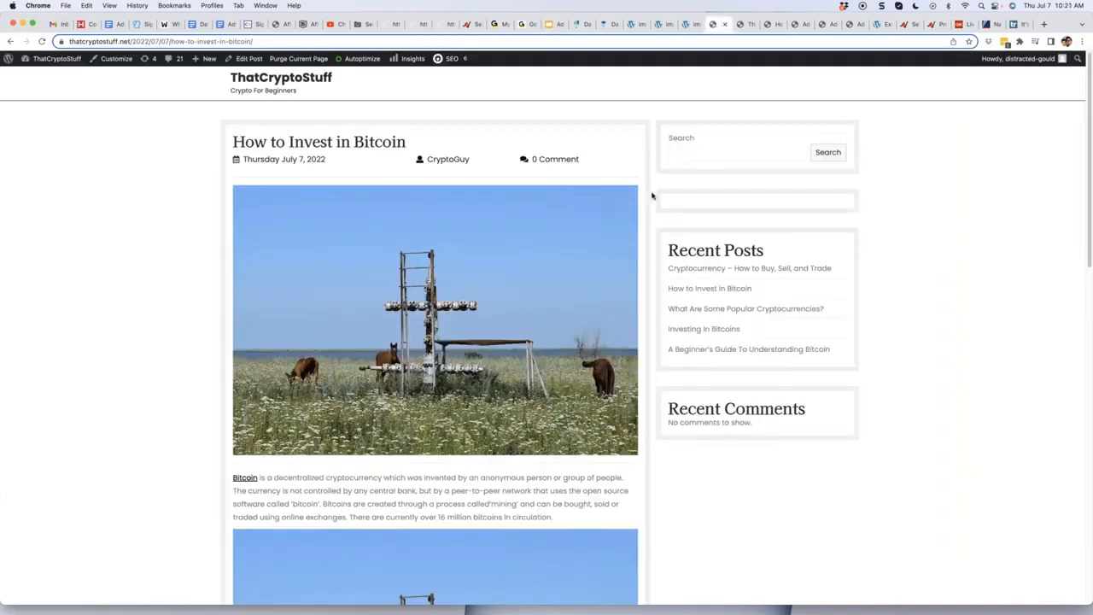
key("super+r")
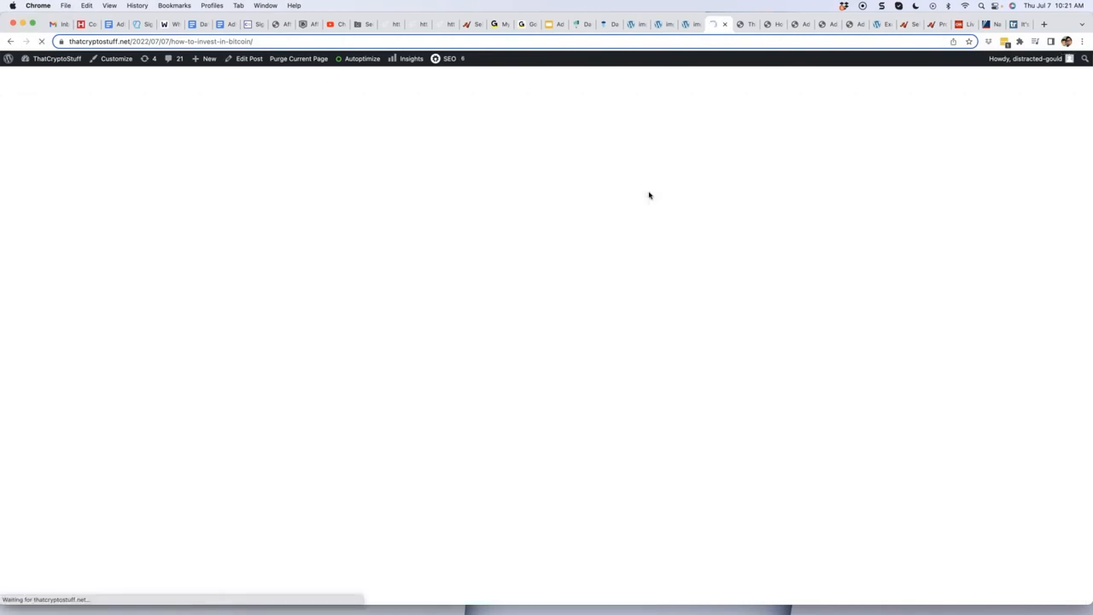
scroll(645, 218, "down", 2)
scroll(645, 218, "up", 2)
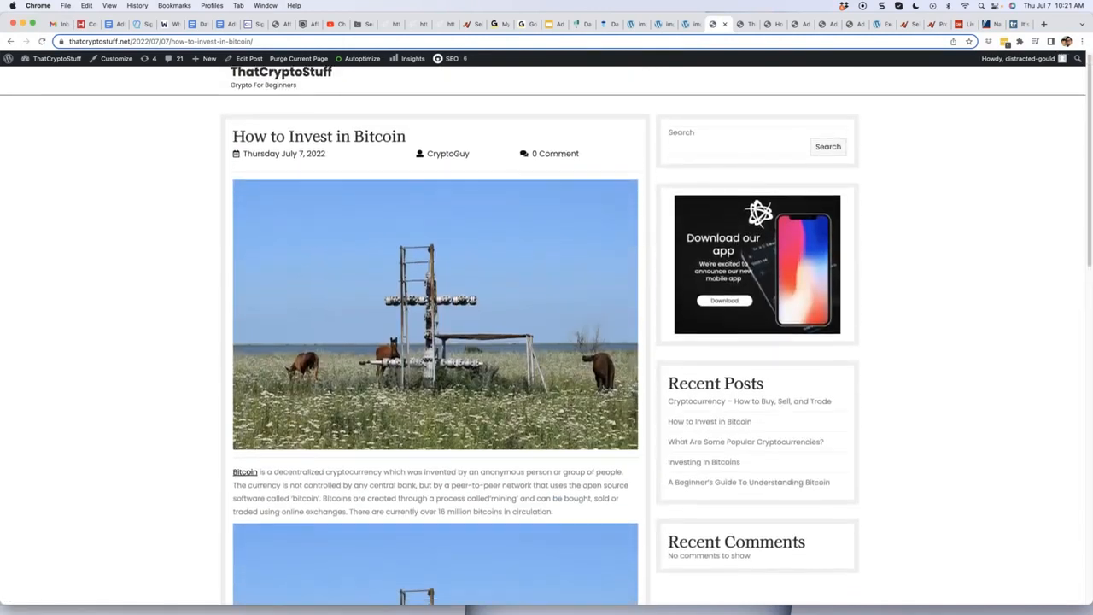
Examine the linked keywords and ad spots in the Bitcoin post down to its conclusion, and return to the top.
scroll(708, 261, "down", 10)
scroll(309, 223, "up", 1)
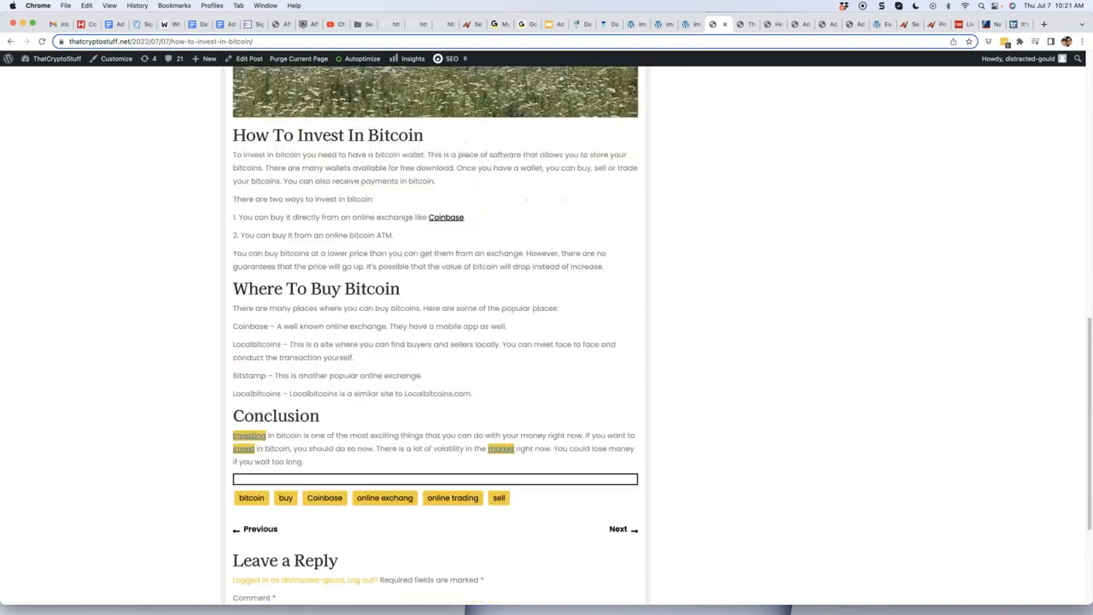
scroll(462, 239, "up", 3)
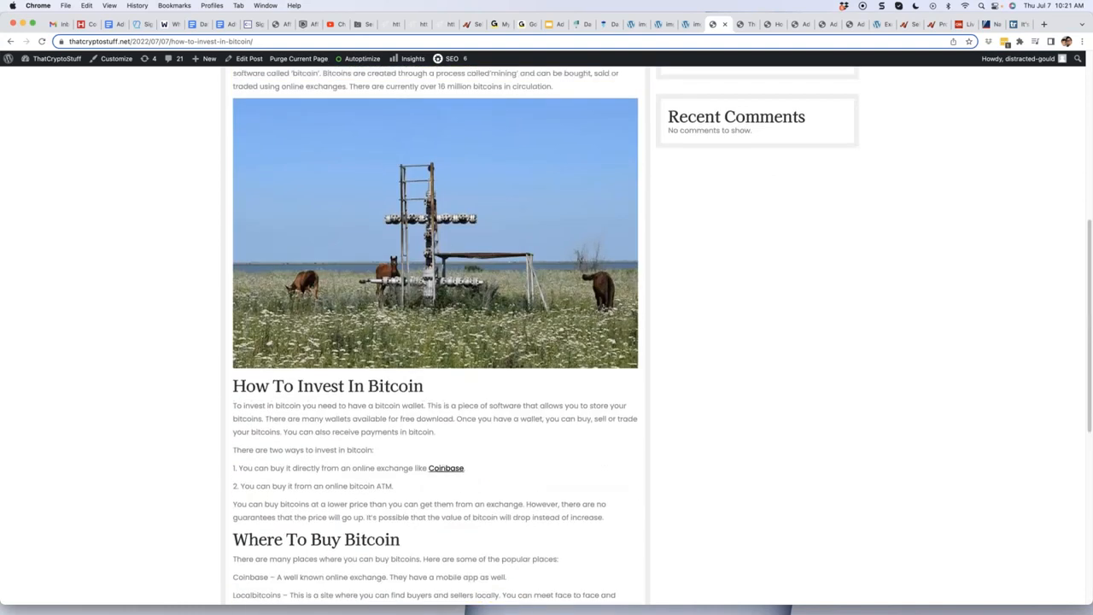
scroll(539, 392, "up", 5)
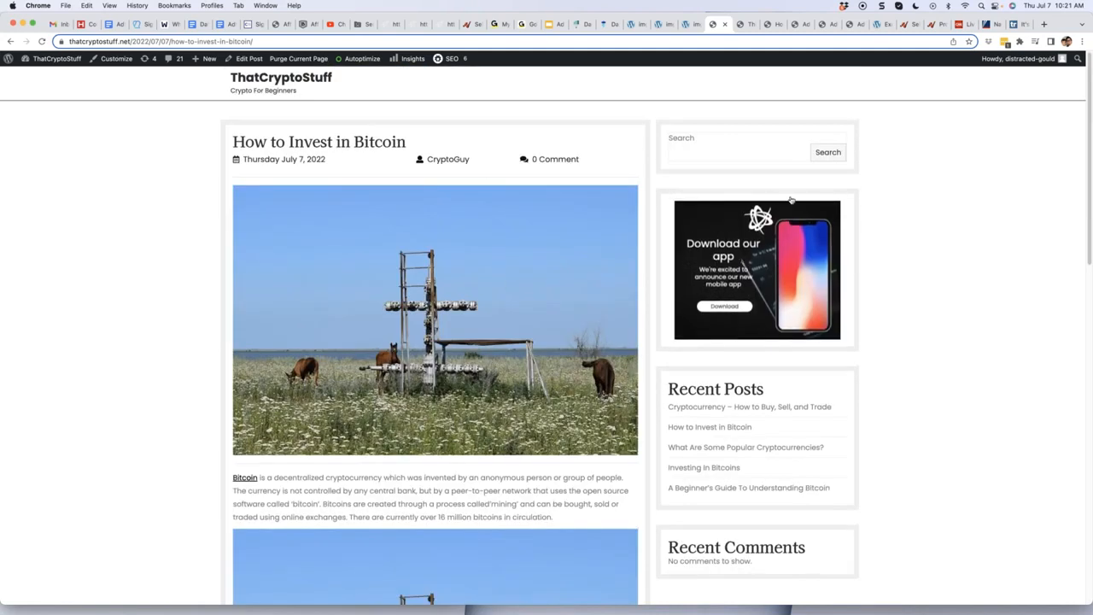
Switch to the Dan The DIY Man home improvement post and examine its sidebar ad, in-post banner and linked keywords.
left_click(743, 24)
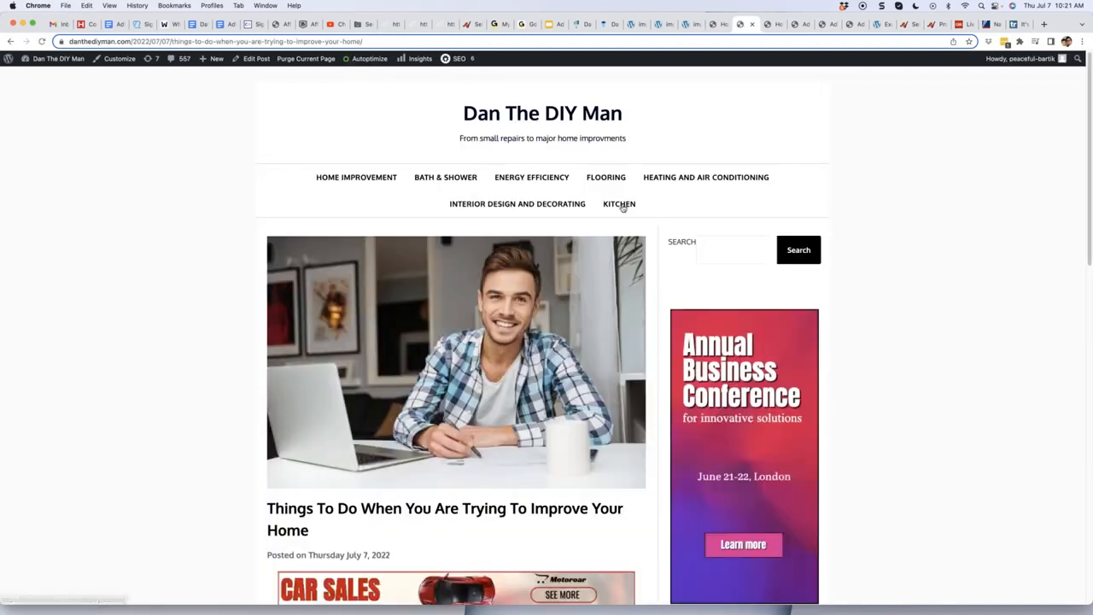
scroll(624, 208, "down", 3)
scroll(501, 145, "up", 2)
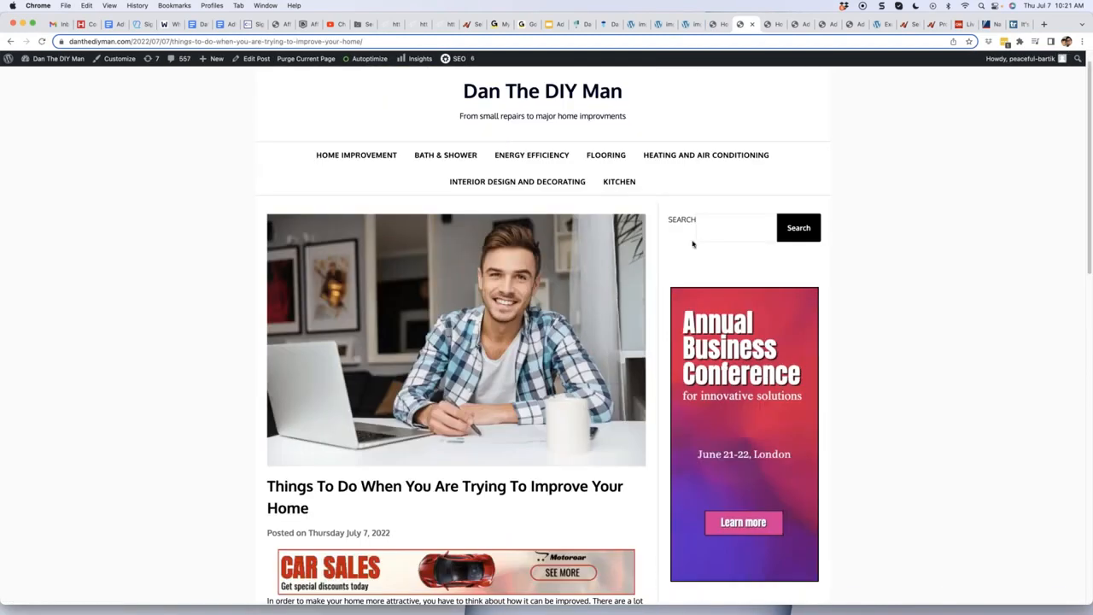
scroll(661, 242, "down", 3)
scroll(774, 293, "down", 1)
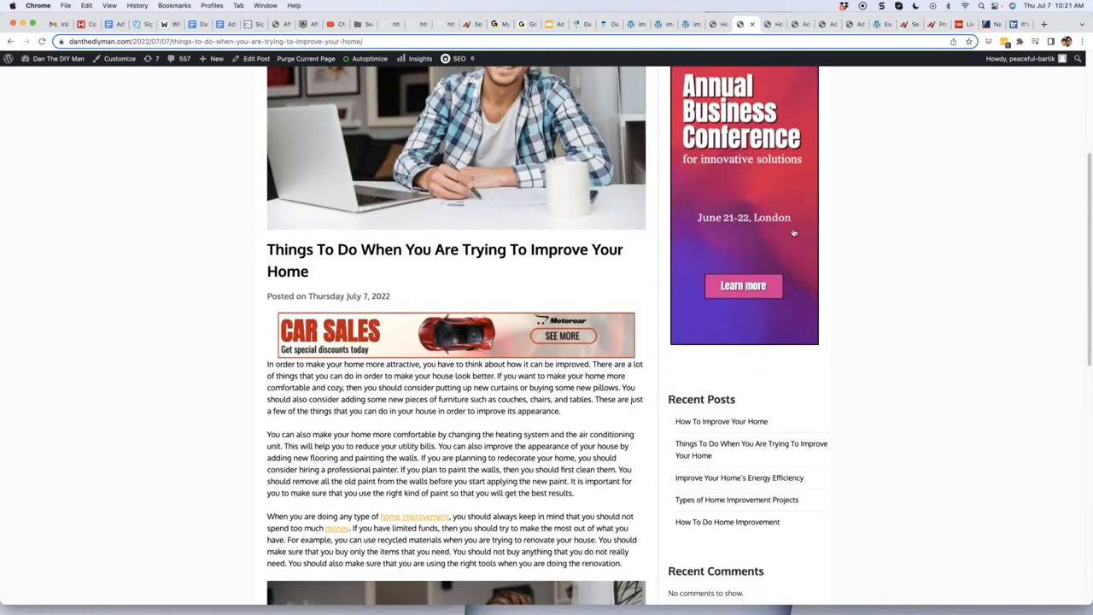
scroll(534, 297, "down", 2)
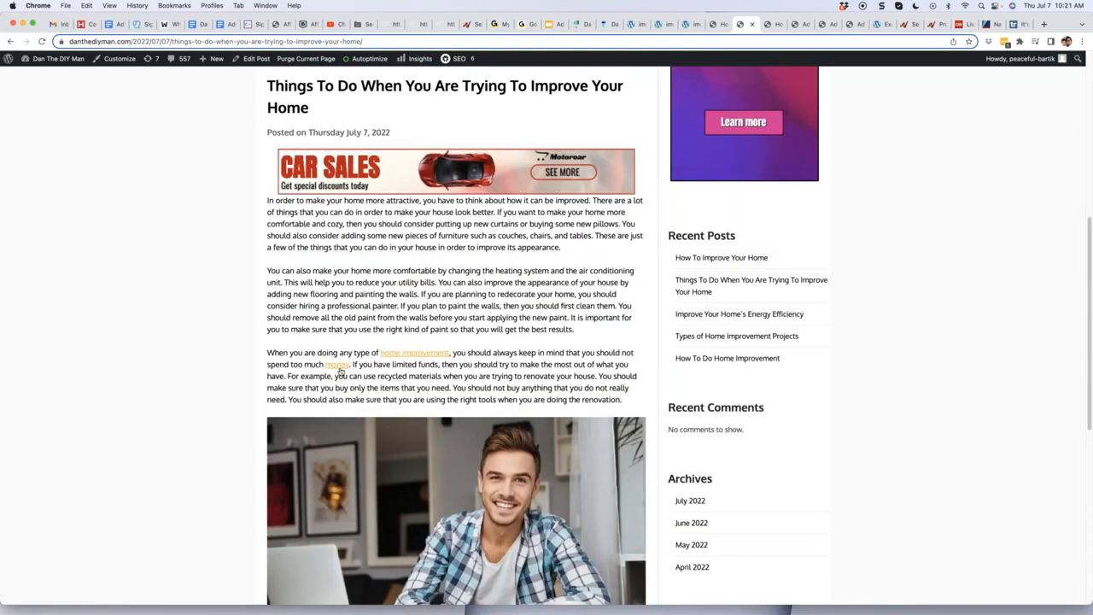
scroll(619, 261, "down", 1)
scroll(457, 341, "down", 5)
scroll(457, 341, "up", 7)
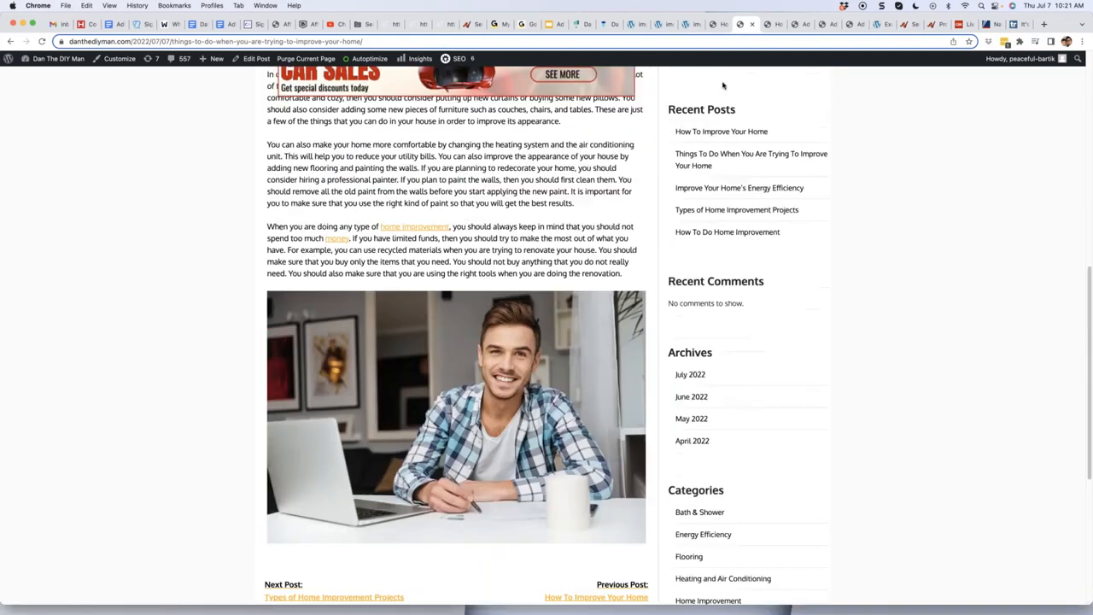
Switch to the Fat To Thin post 'How Much Weight Do You Lose?' and examine its Amazon banner and linked keywords.
left_click(768, 24)
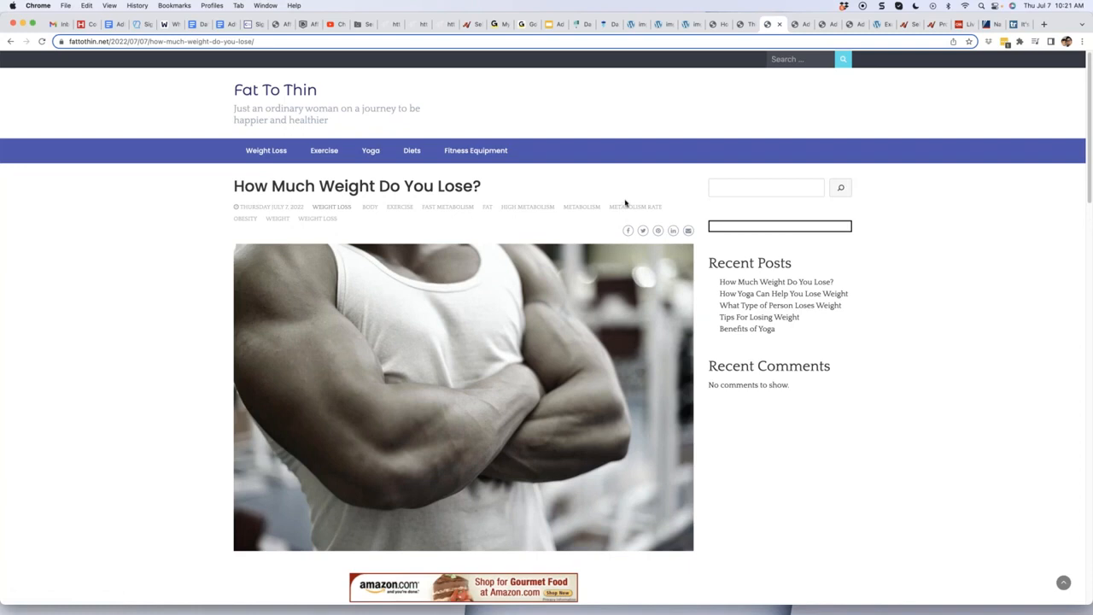
scroll(631, 198, "down", 3)
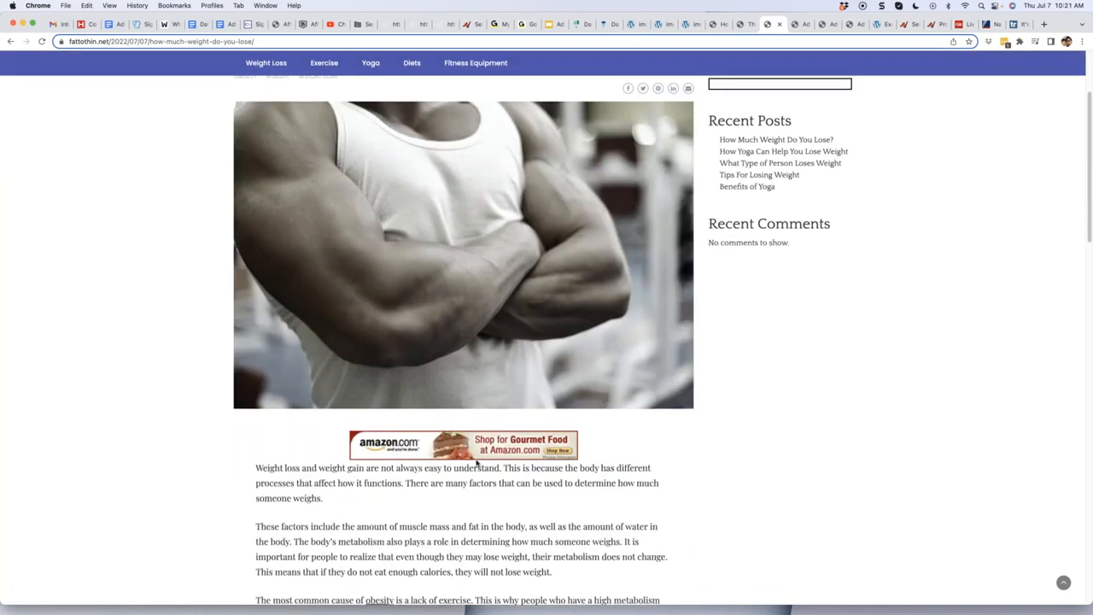
scroll(483, 451, "up", 3)
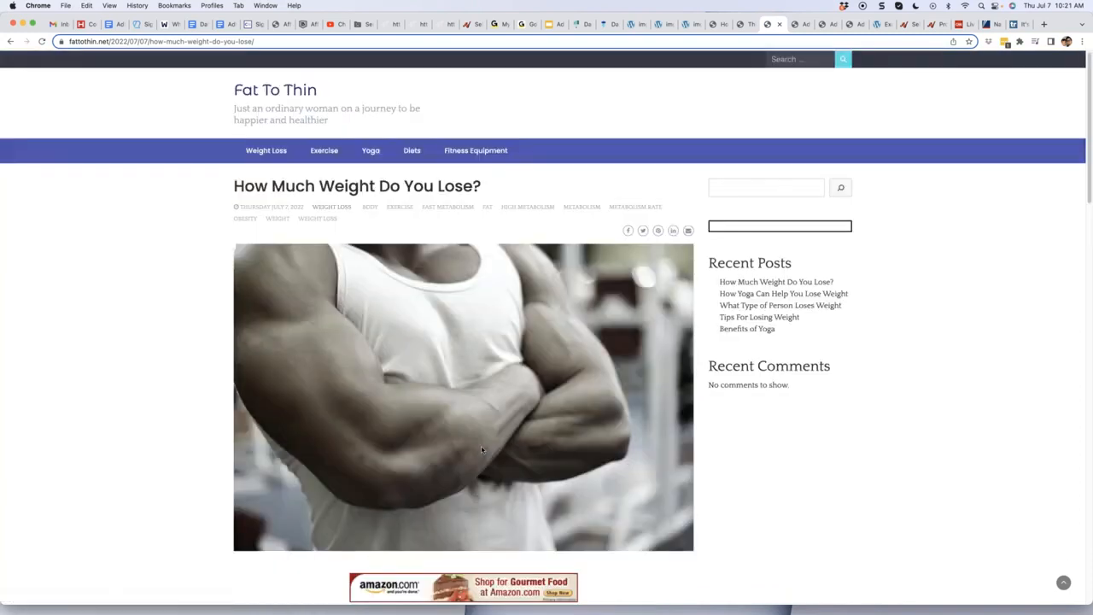
scroll(470, 453, "down", 5)
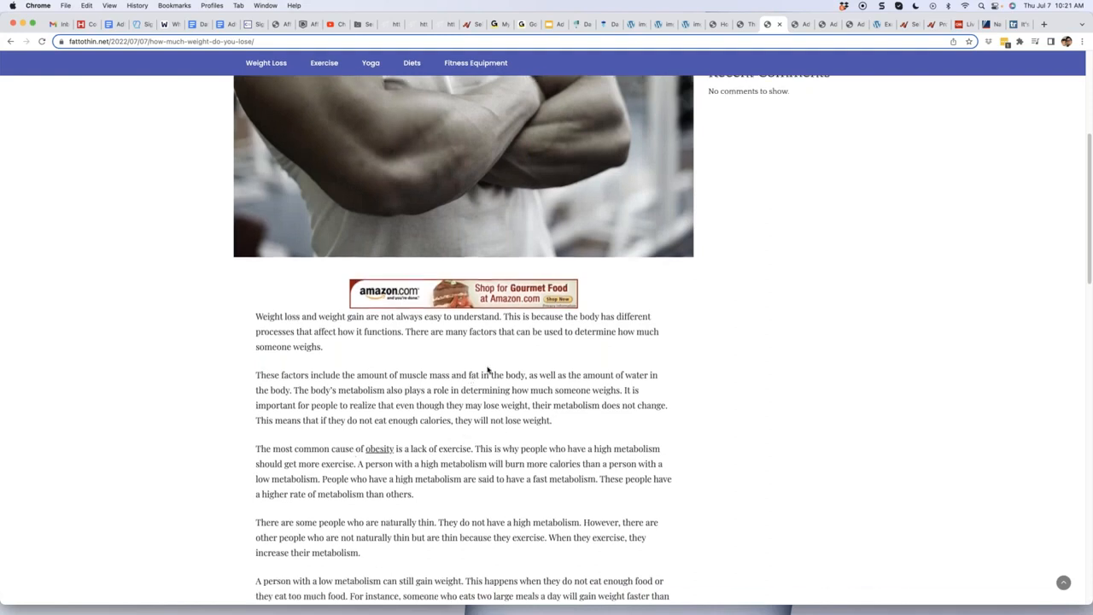
scroll(488, 369, "up", 5)
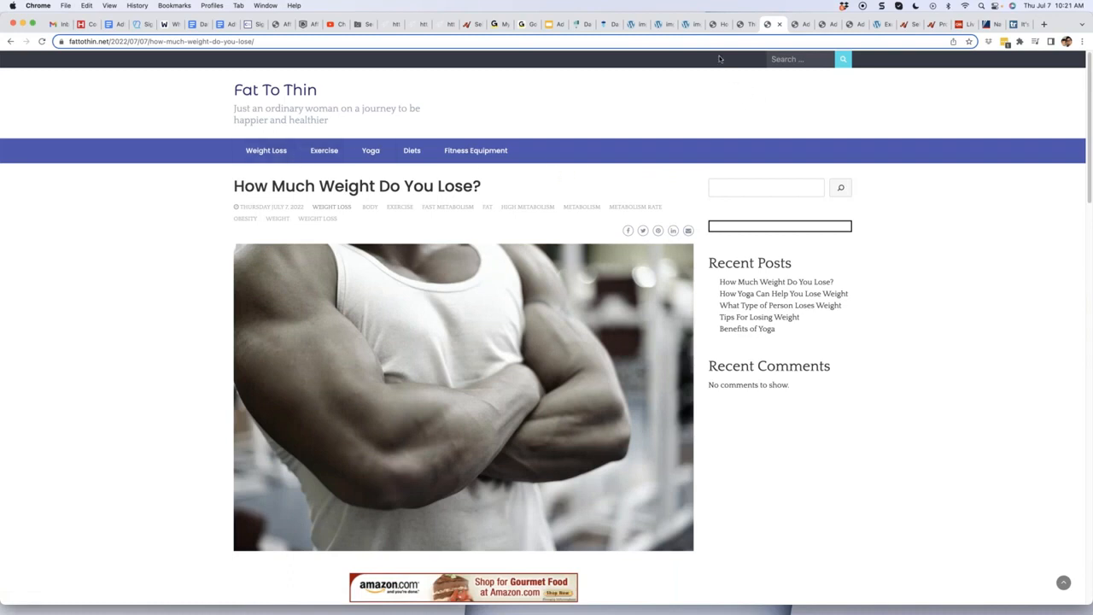
Switch to the Adtivate member site's Plugin page and try downloading the default Adtivate-branded WordPress plugin, dismissing the save dialog.
left_click(588, 26)
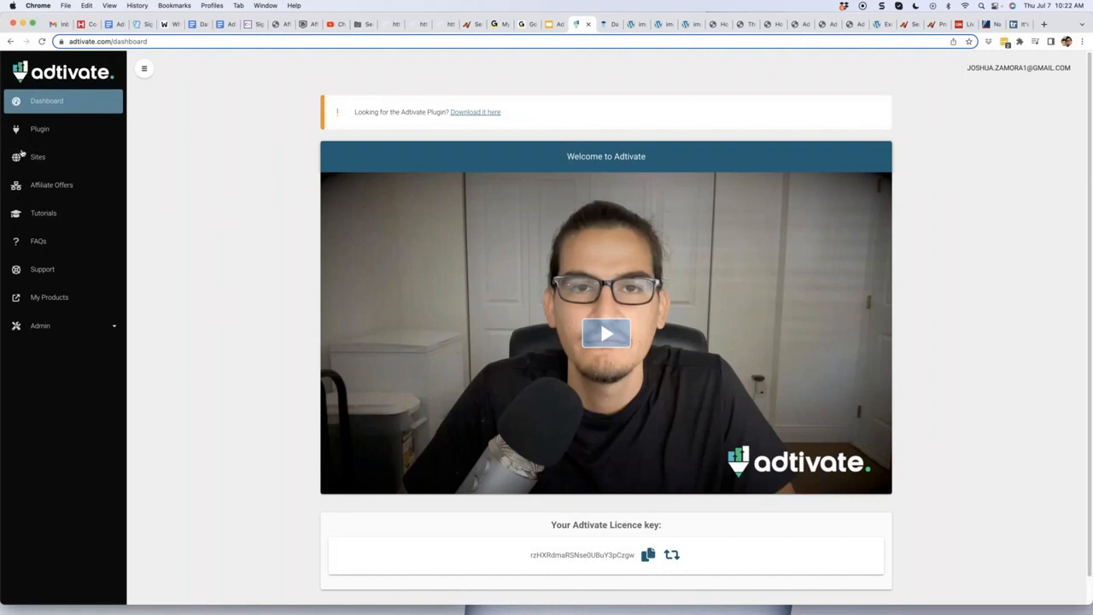
left_click(41, 132)
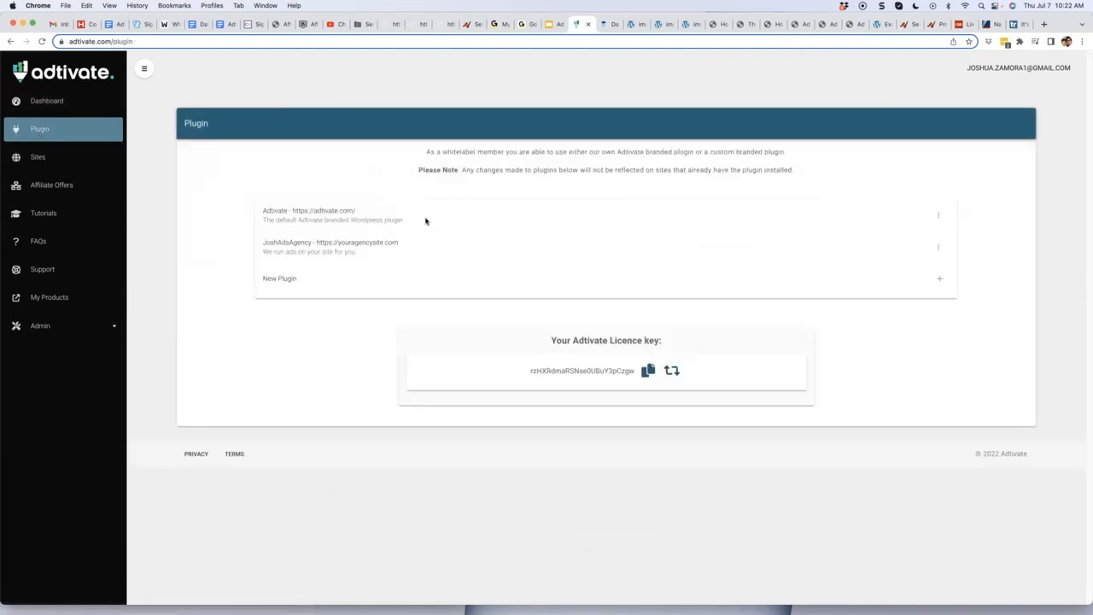
left_click(938, 217)
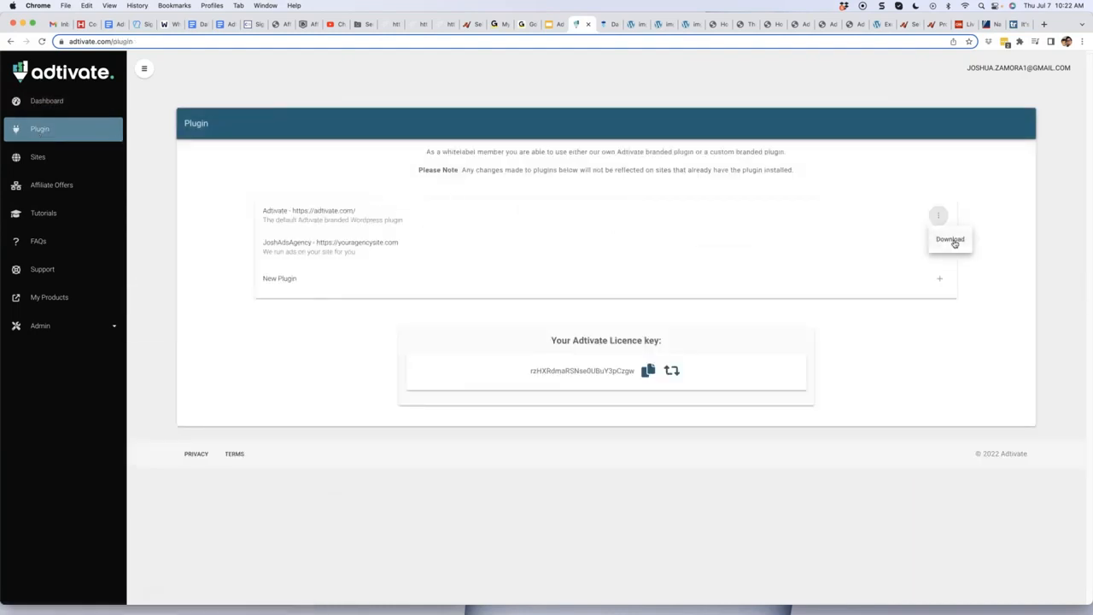
left_click(952, 241)
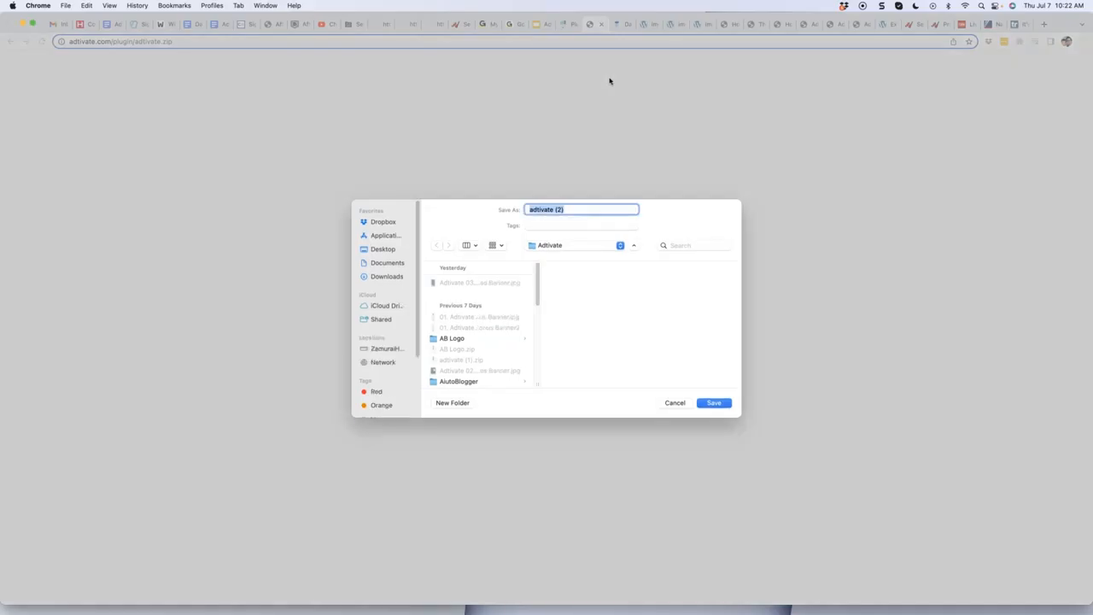
left_click(674, 404)
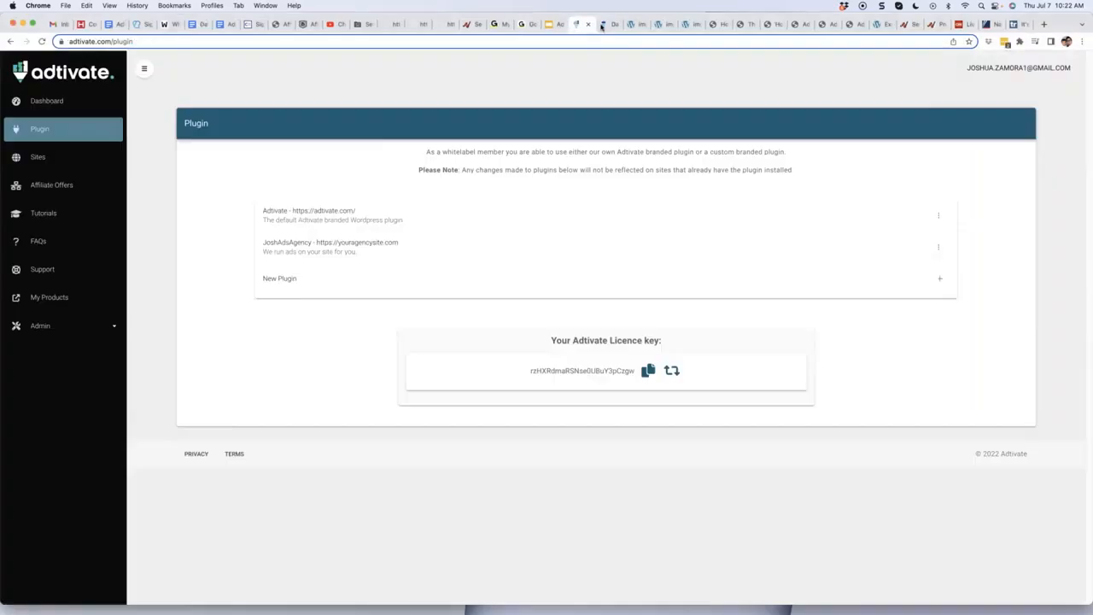
Return to the ThatCryptoStuff Bitcoin post, dismiss its pop-up ad and open the blog's home page to view its layout.
left_click(718, 24)
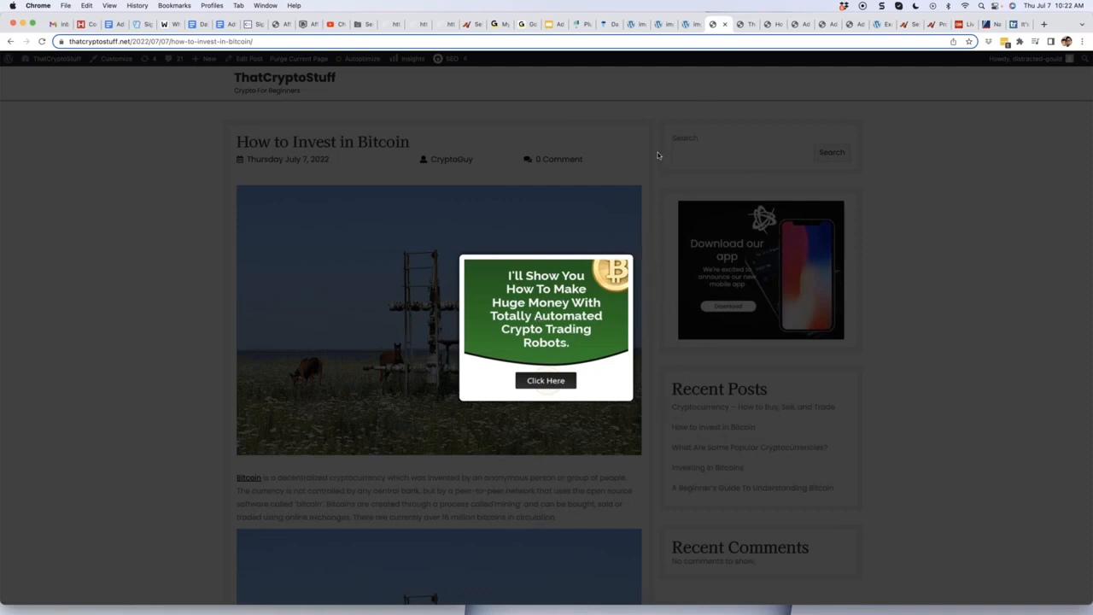
left_click(666, 107)
mouse_move(51, 59)
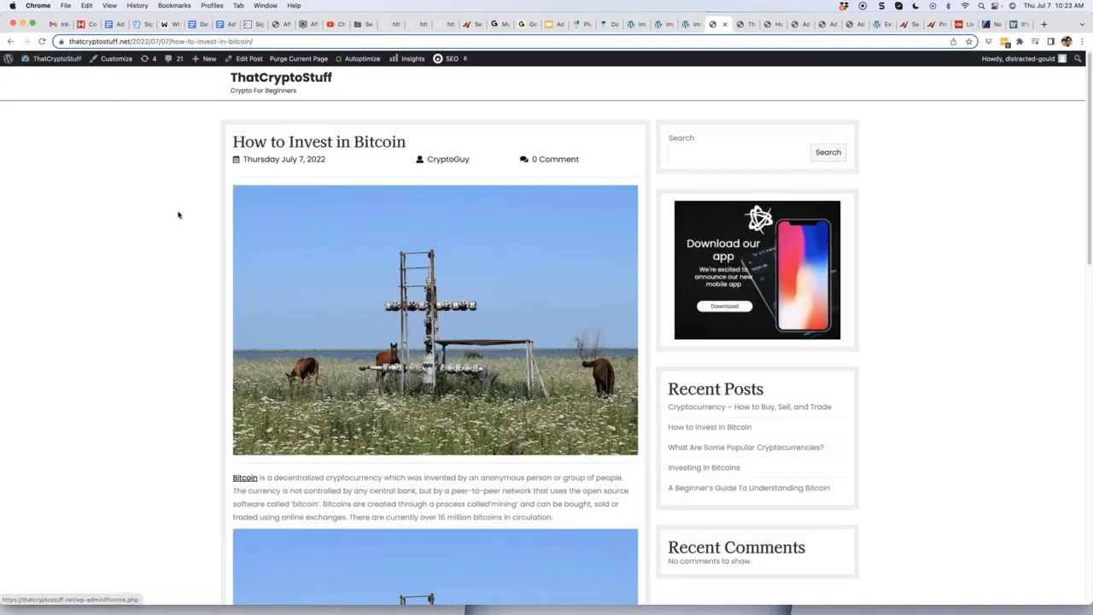
scroll(208, 196, "down", 1)
scroll(208, 196, "up", 2)
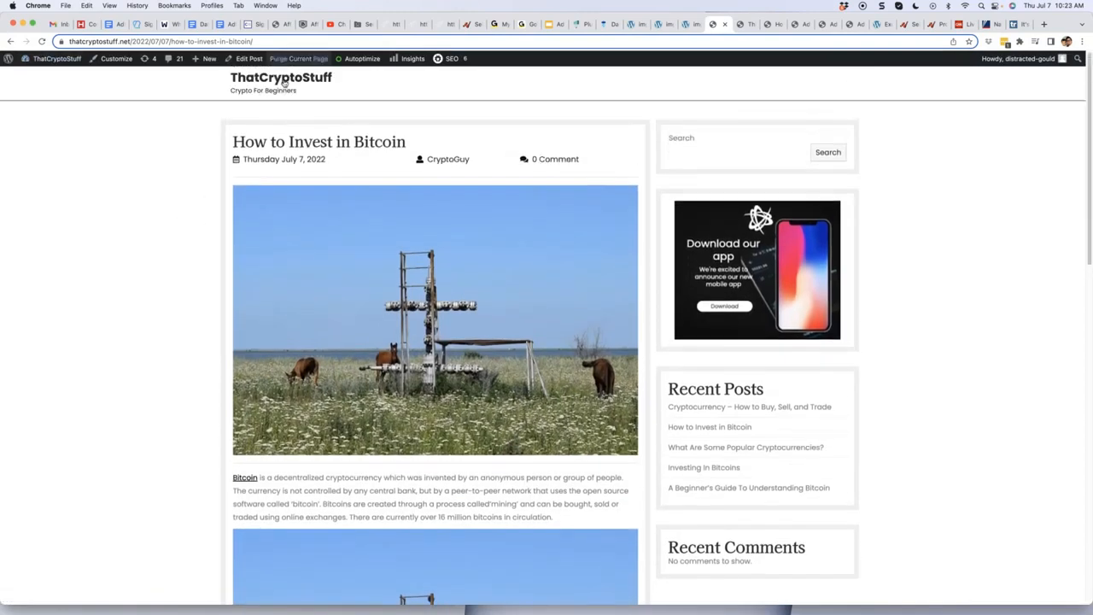
left_click(280, 77)
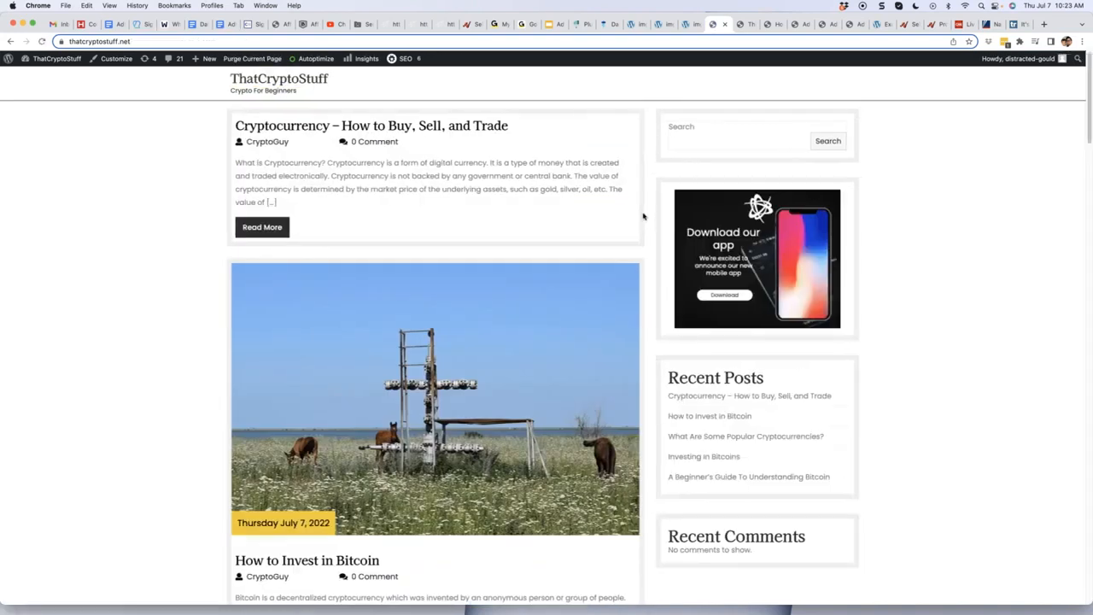
scroll(644, 217, "down", 5)
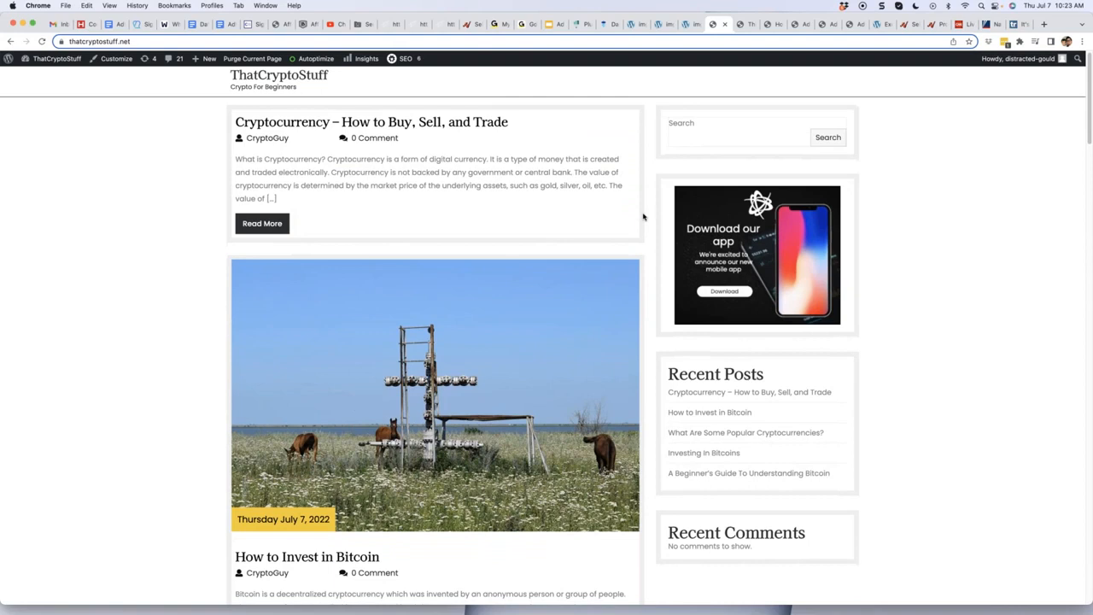
scroll(432, 266, "up", 5)
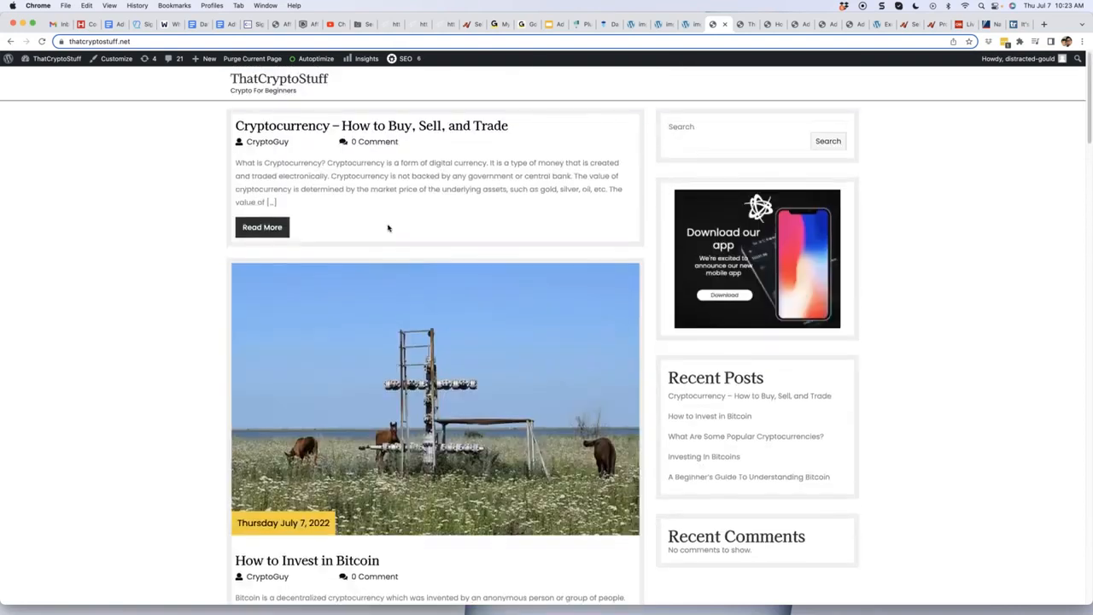
Open the 'How to Invest in Bitcoin' post from the home page and examine its ad spots and linked keywords.
scroll(281, 410, "down", 4)
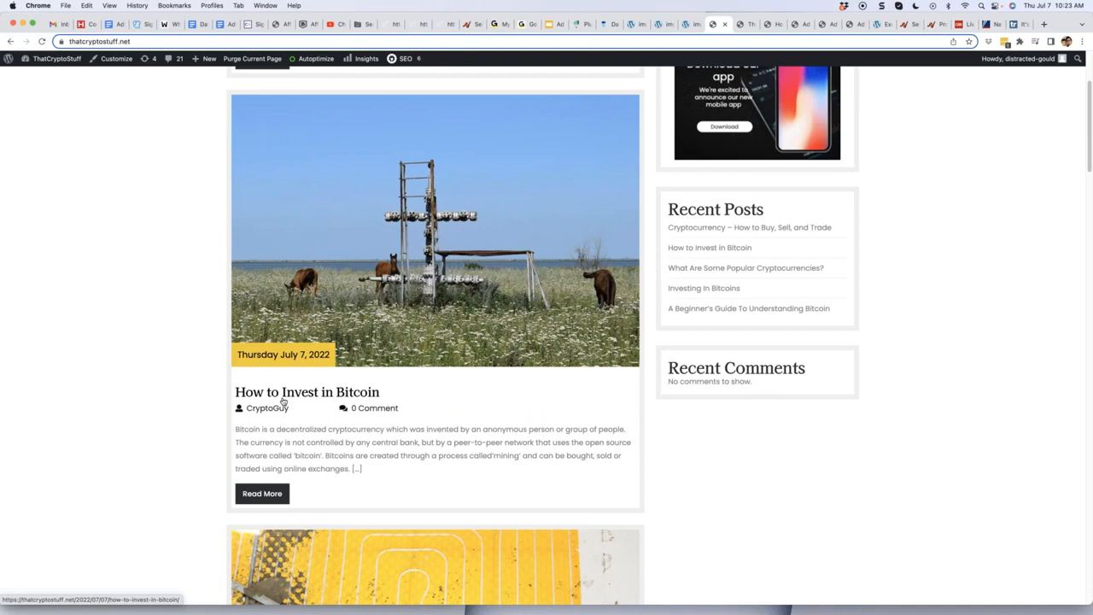
left_click(345, 385)
scroll(461, 309, "down", 7)
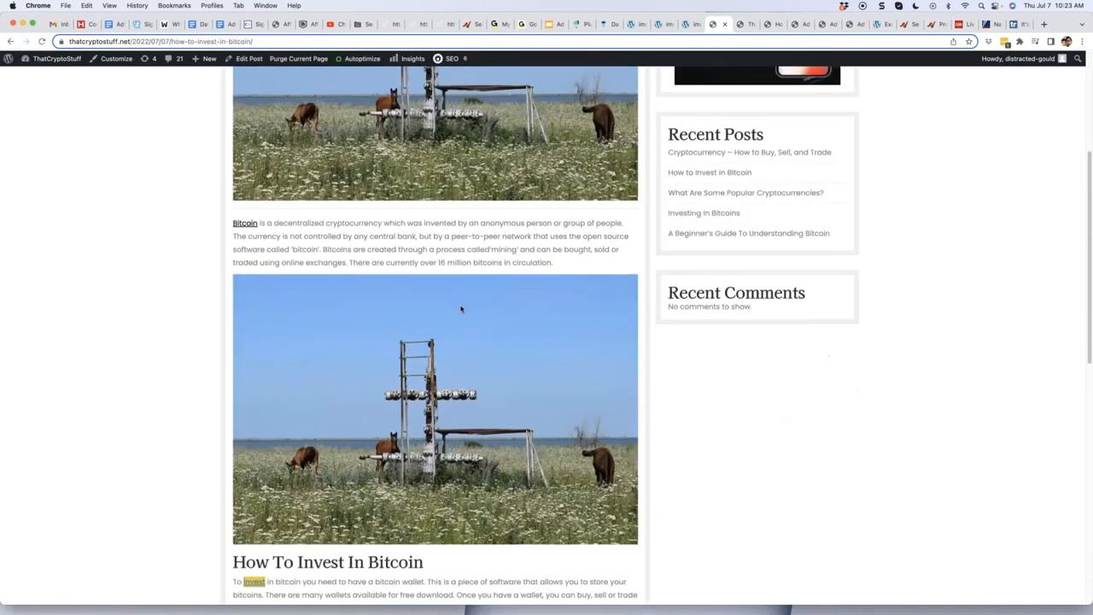
scroll(461, 310, "down", 10)
scroll(462, 309, "up", 14)
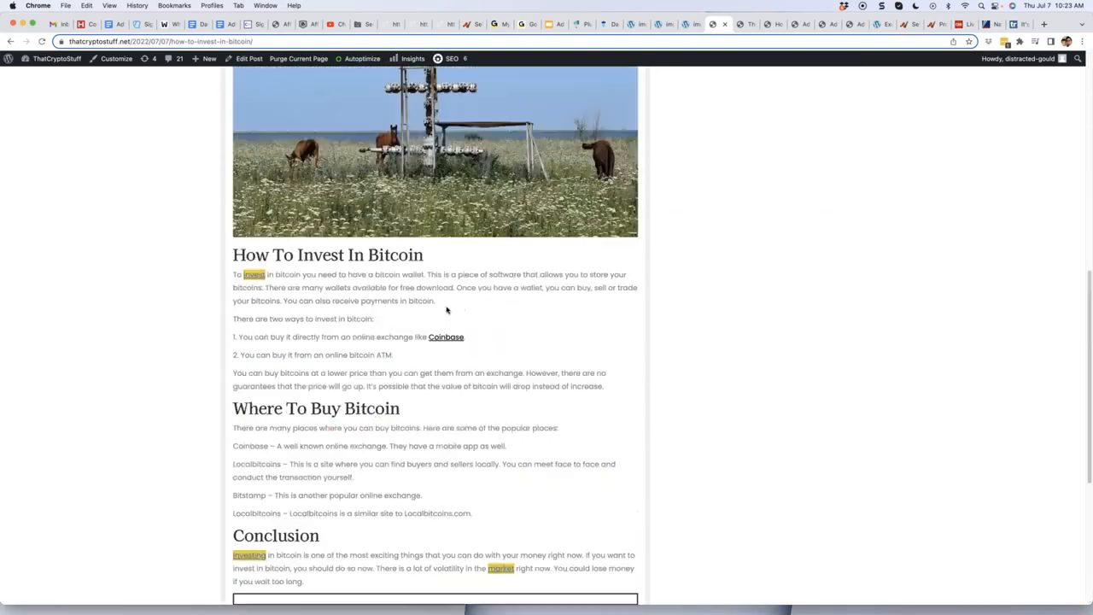
scroll(462, 310, "up", 1)
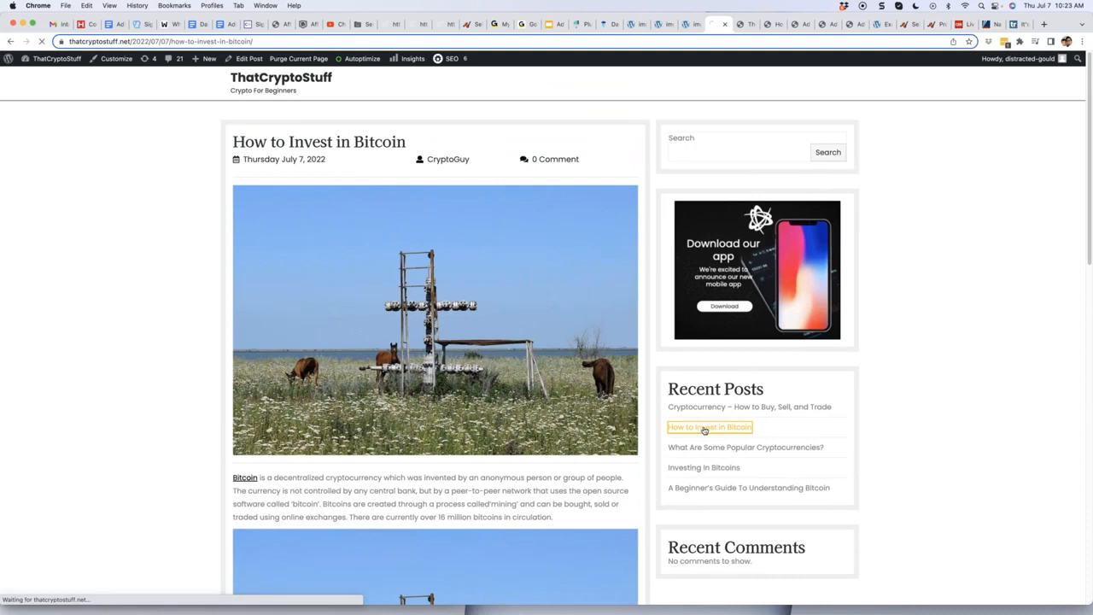
Open the recent post 'What Are Some Popular Cryptocurrencies?' and examine its sidebar ad and linked keywords through the Ripple section.
left_click(716, 453)
scroll(542, 368, "down", 5)
scroll(453, 313, "down", 3)
scroll(453, 312, "up", 7)
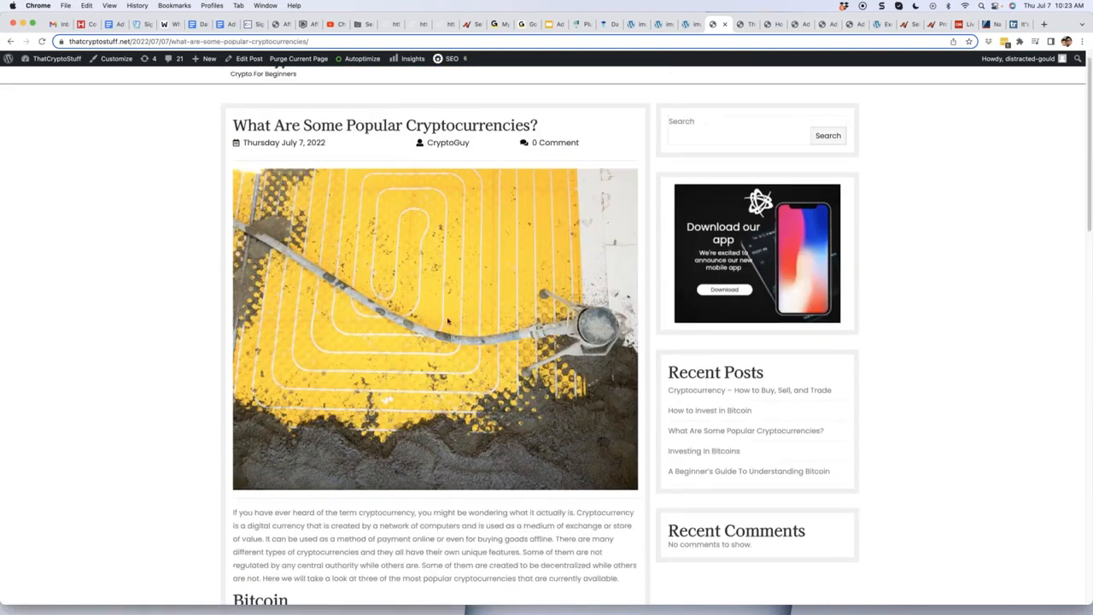
scroll(462, 309, "down", 13)
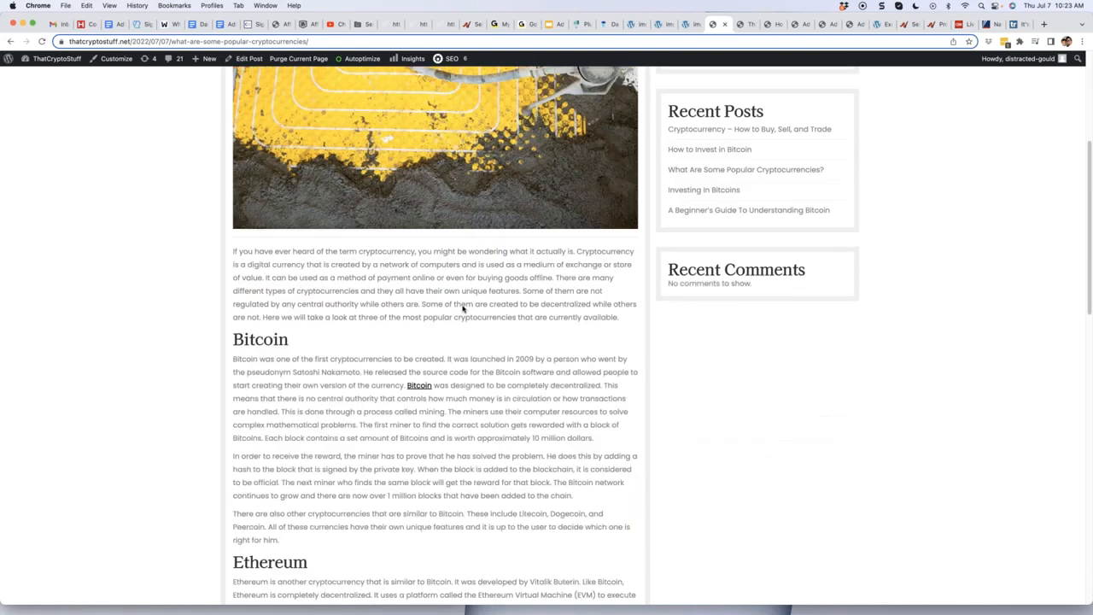
scroll(462, 310, "down", 11)
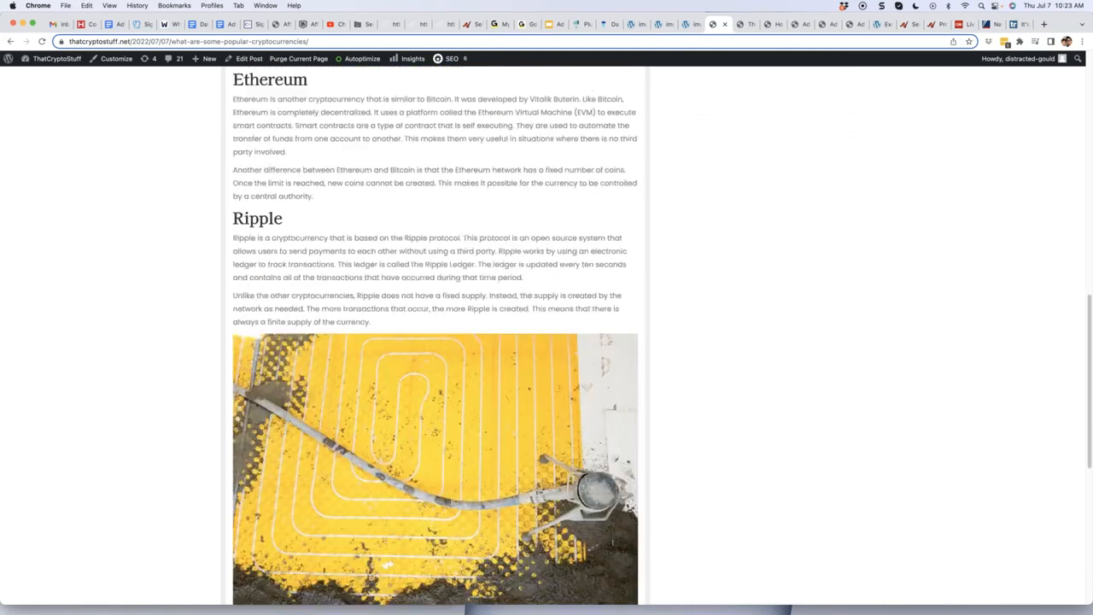
scroll(464, 310, "up", 20)
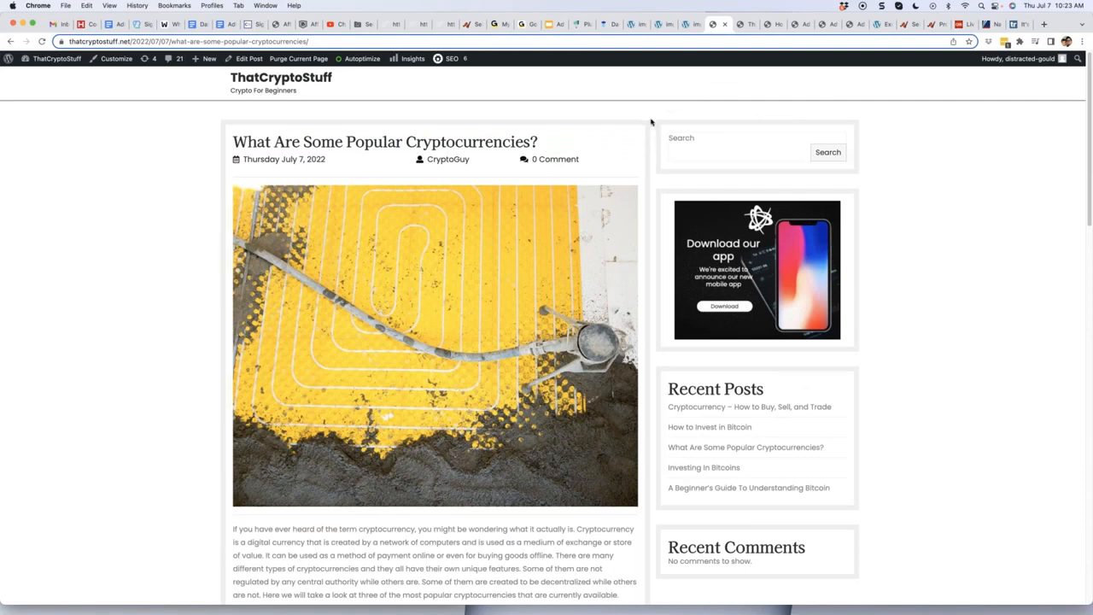
Dismiss the pop-up ad on the ThatCryptoStuff cryptocurrencies post and open the site's WordPress dashboard.
left_click(579, 24)
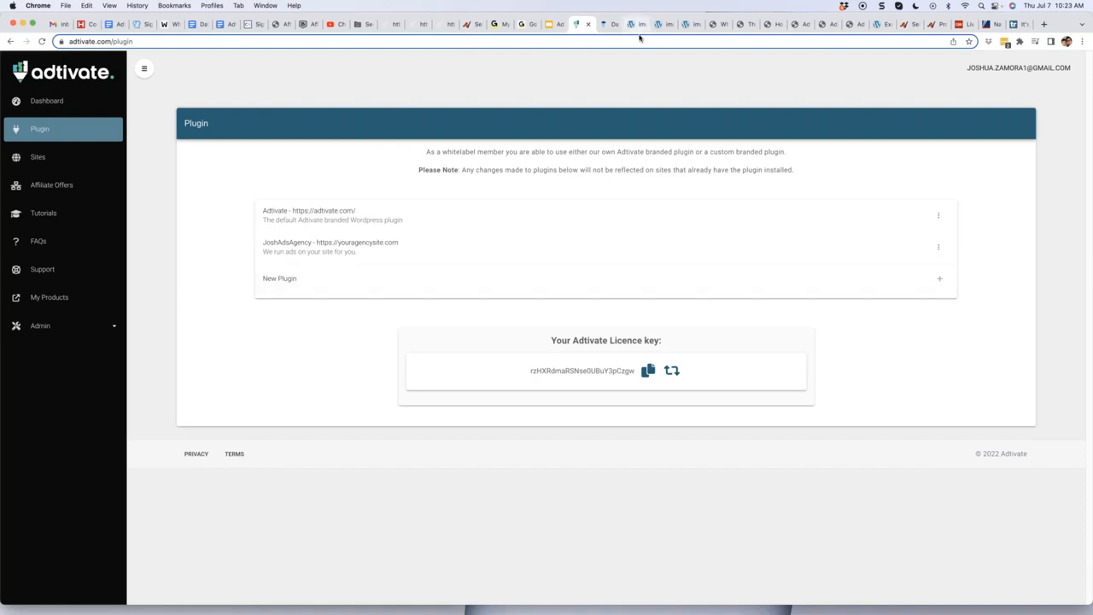
left_click(716, 24)
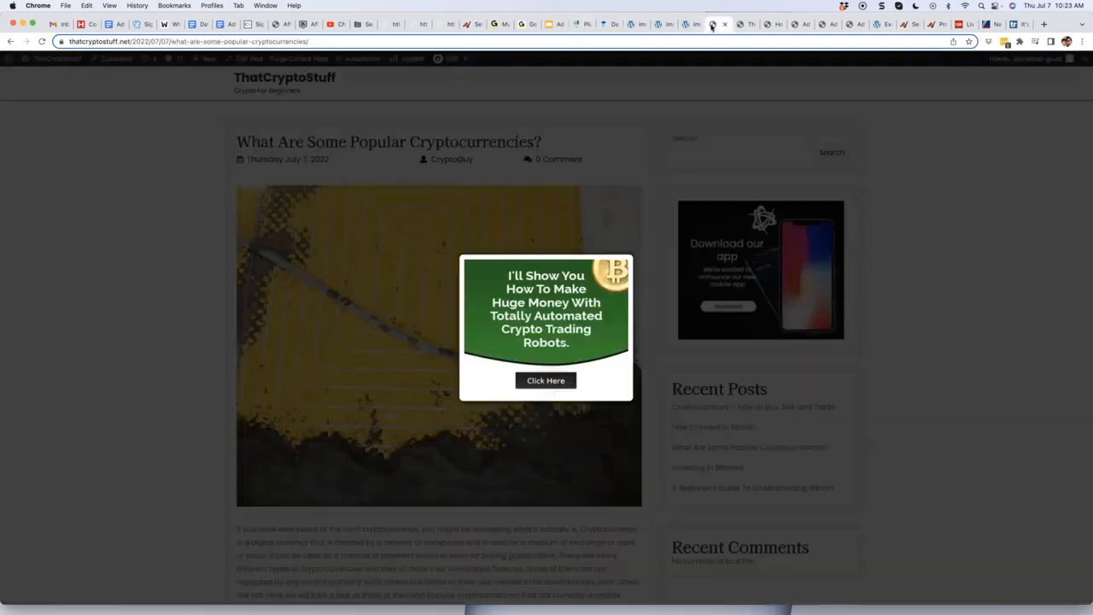
left_click(569, 239)
left_click(37, 77)
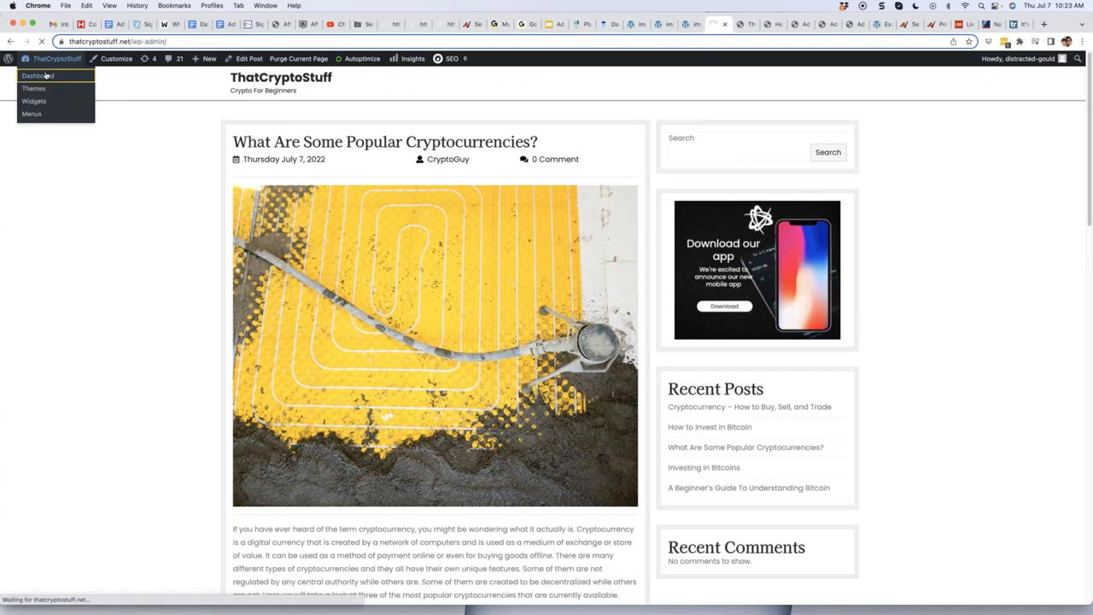
Start adding a new WordPress plugin by upload and choose adtivate.zip from the Adtivate folder as the file.
mouse_move(34, 244)
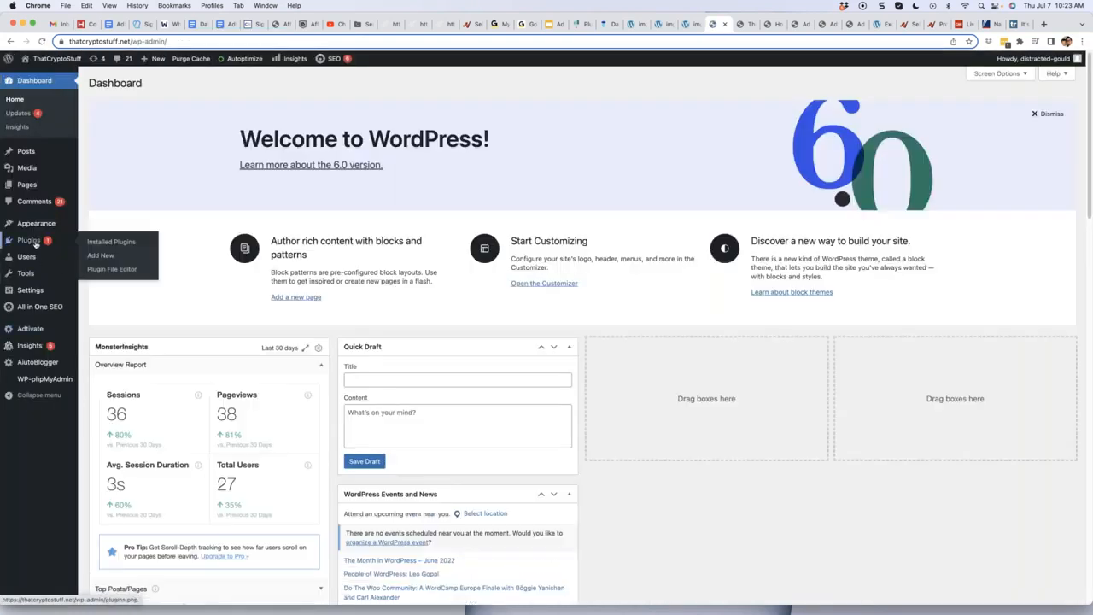
left_click(100, 255)
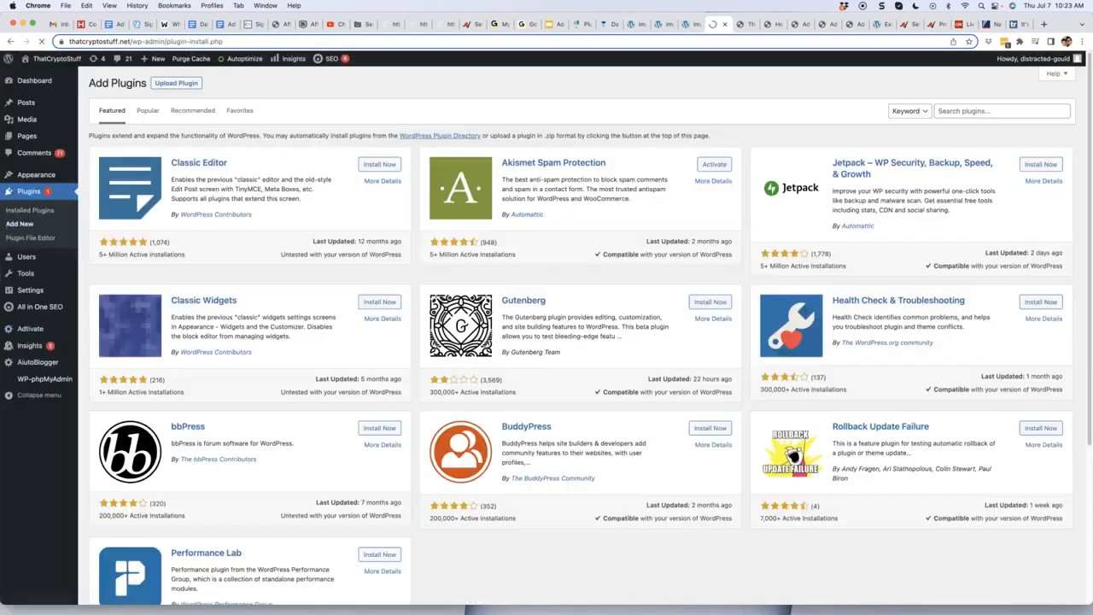
left_click(176, 82)
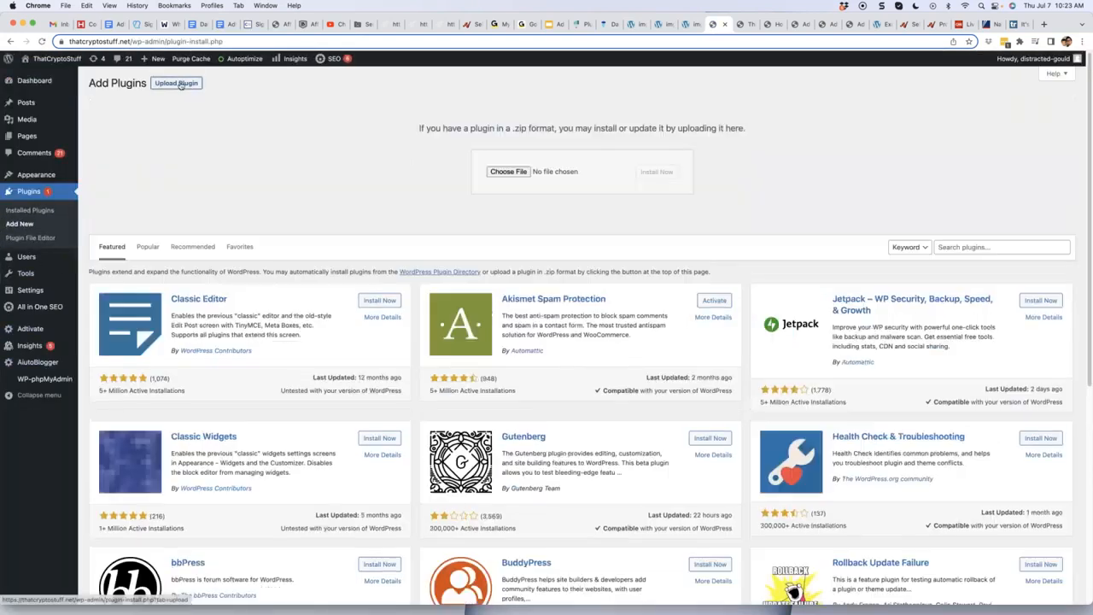
left_click(524, 174)
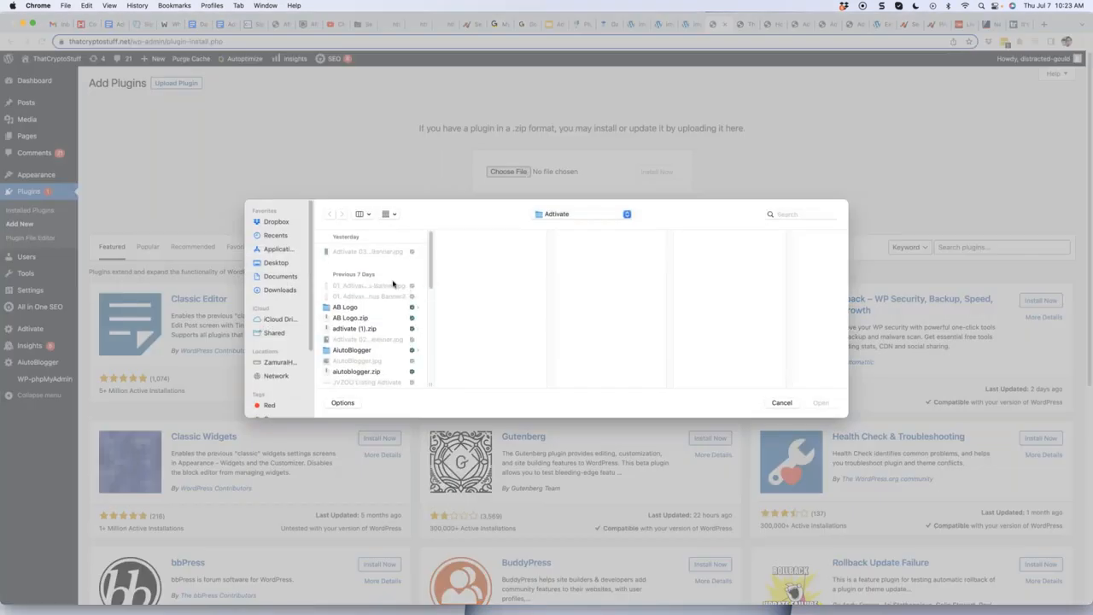
scroll(373, 282, "down", 5)
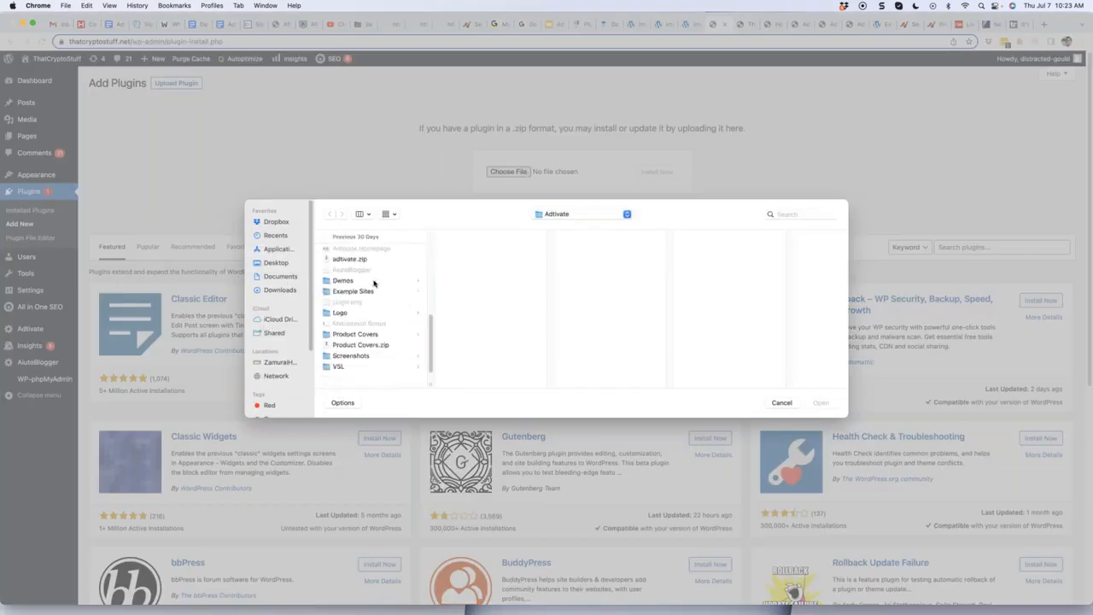
left_click(359, 260)
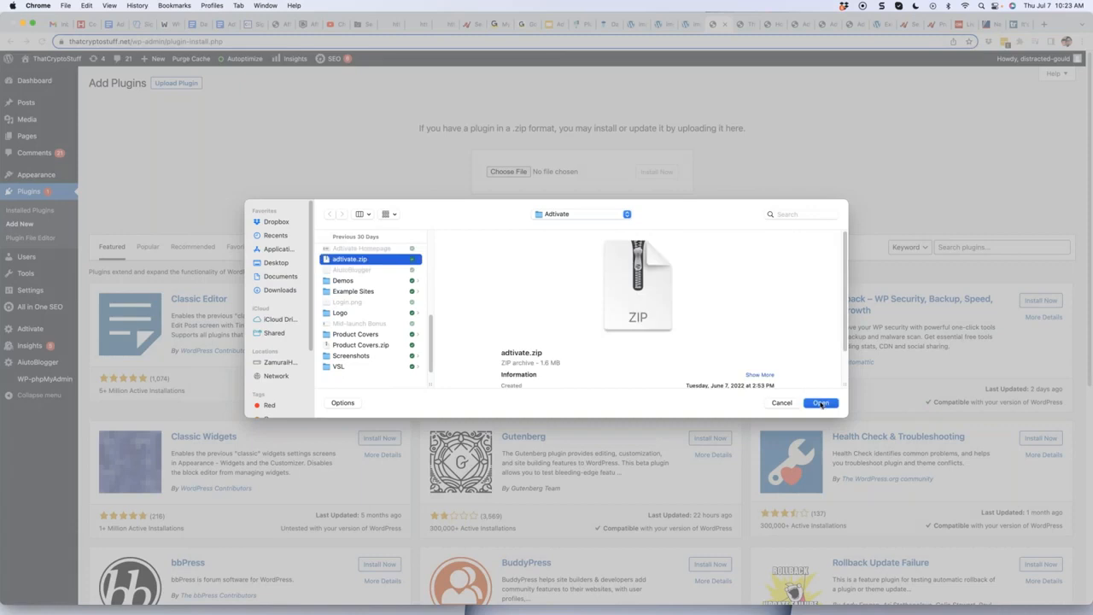
left_click(821, 403)
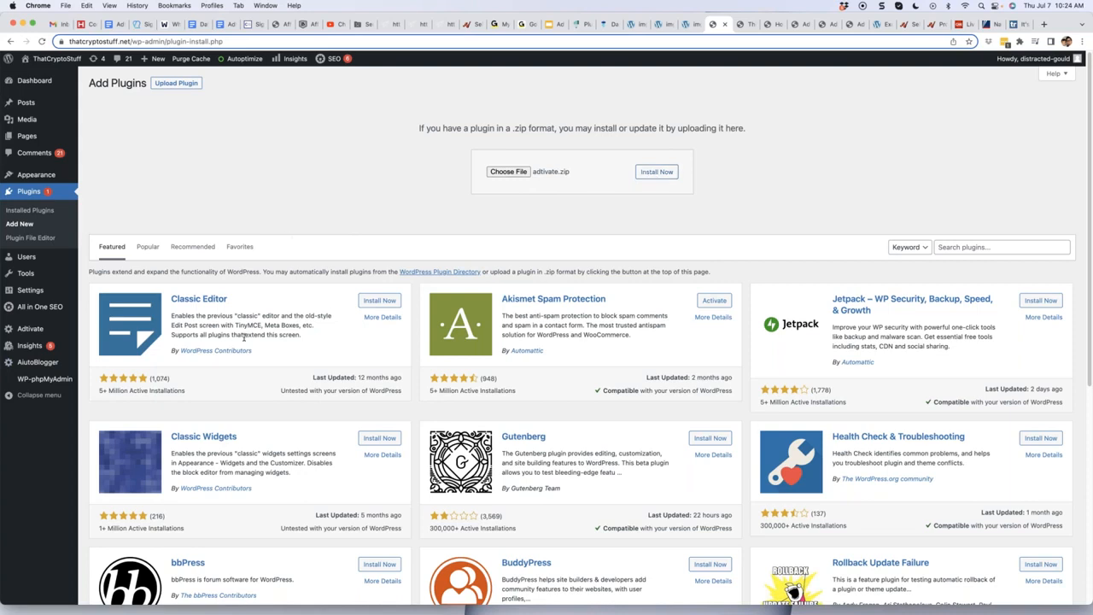
Create a new ad in the site's Adtivate plugin and name it "Clickbank Offer".
left_click(39, 330)
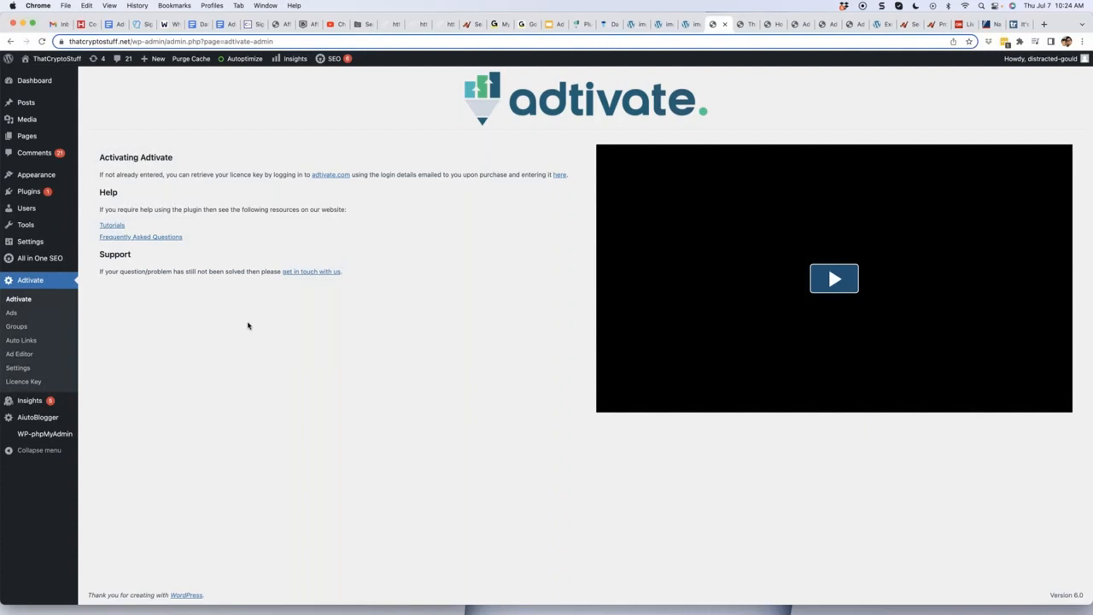
left_click(11, 314)
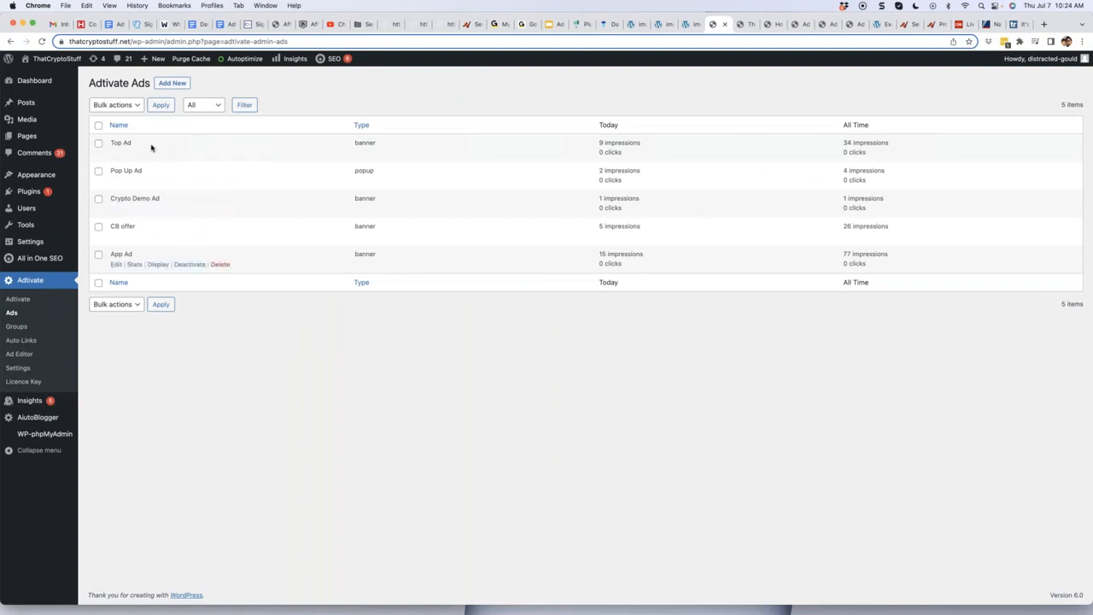
left_click(181, 84)
left_click(277, 111)
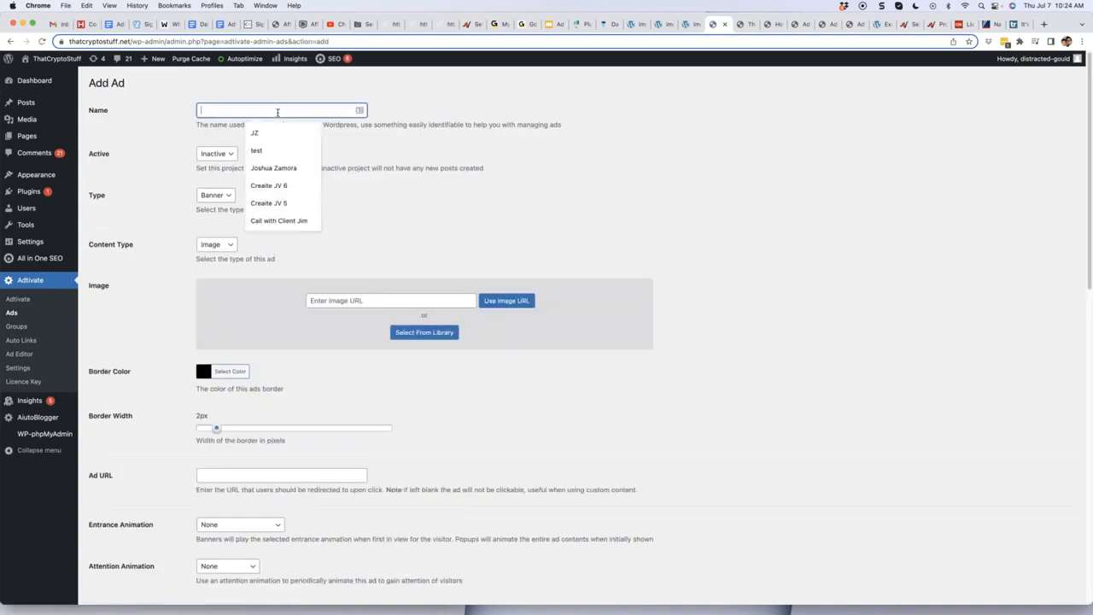
type("Click")
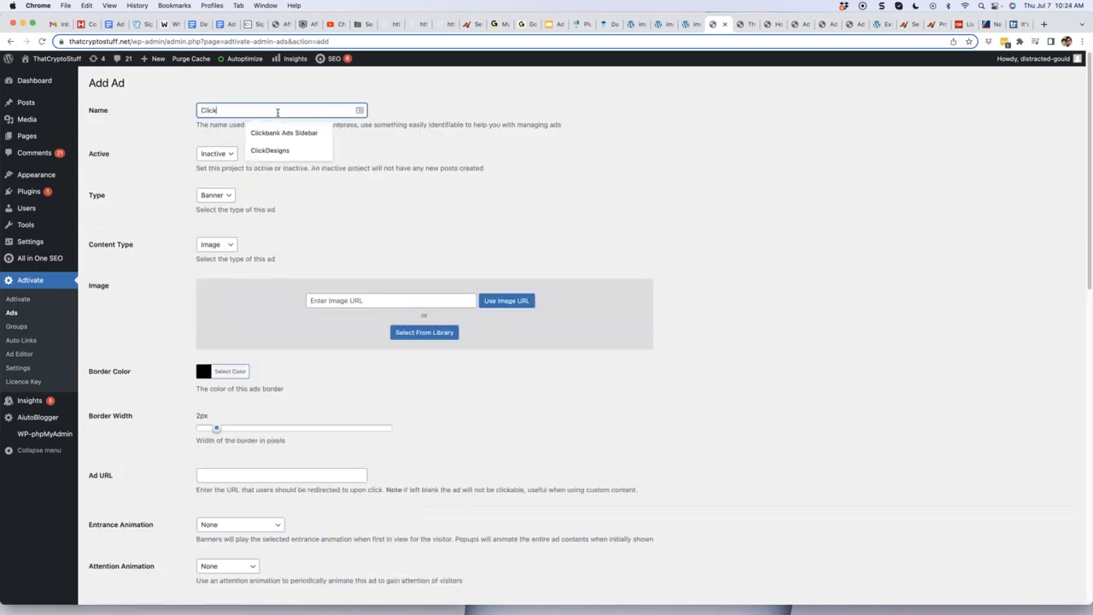
type("b")
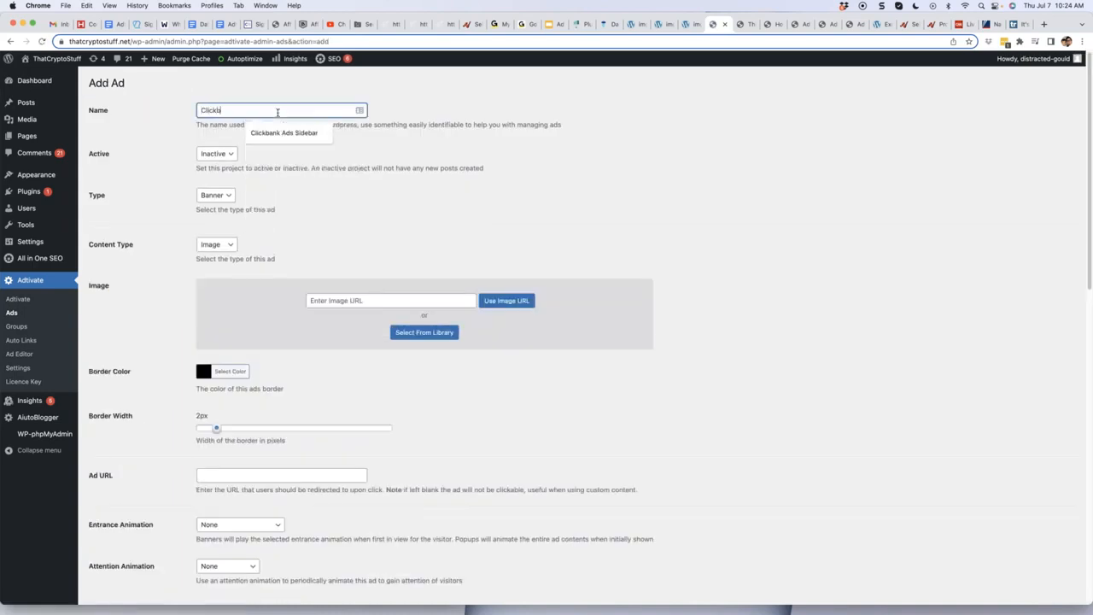
type("ank Offer")
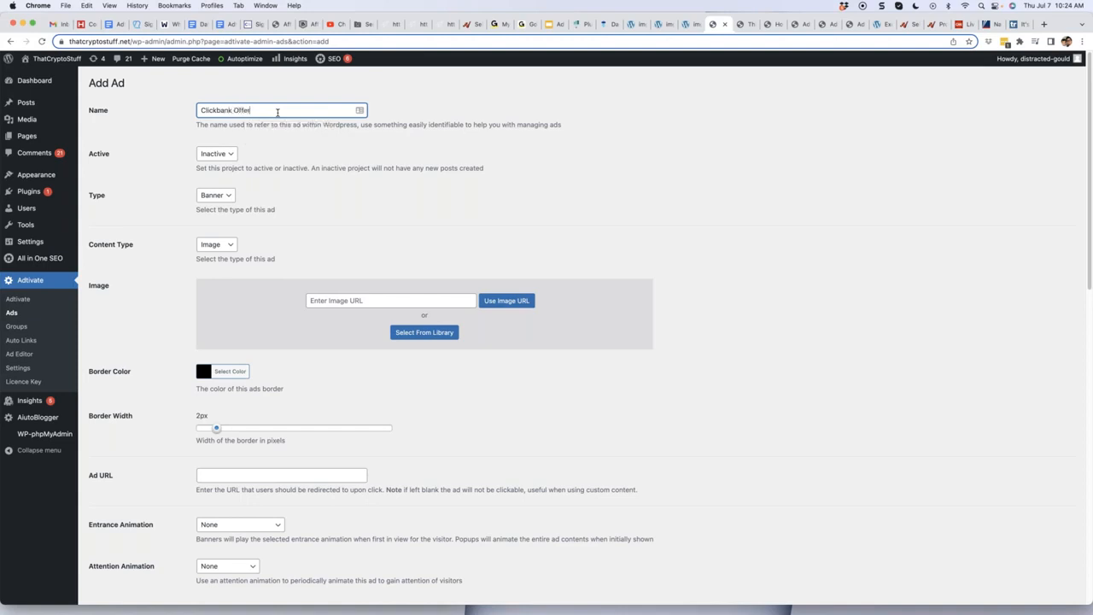
Set the Clickbank Offer ad to Active and keep Banner as its ad type.
left_click(217, 153)
left_click(209, 163)
left_click(301, 207)
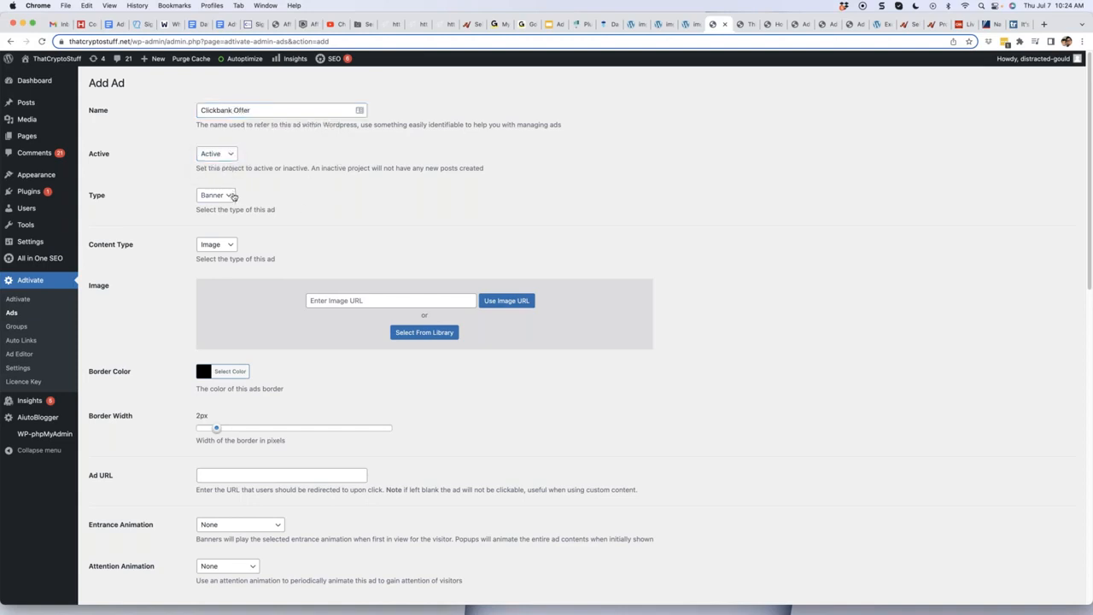
scroll(293, 186, "down", 1)
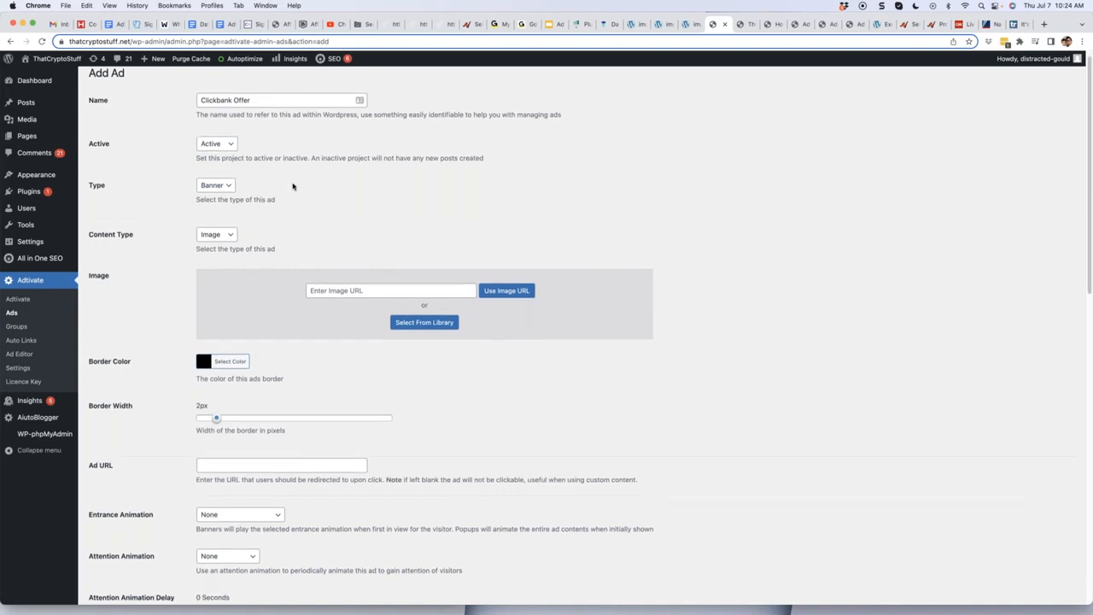
left_click(229, 177)
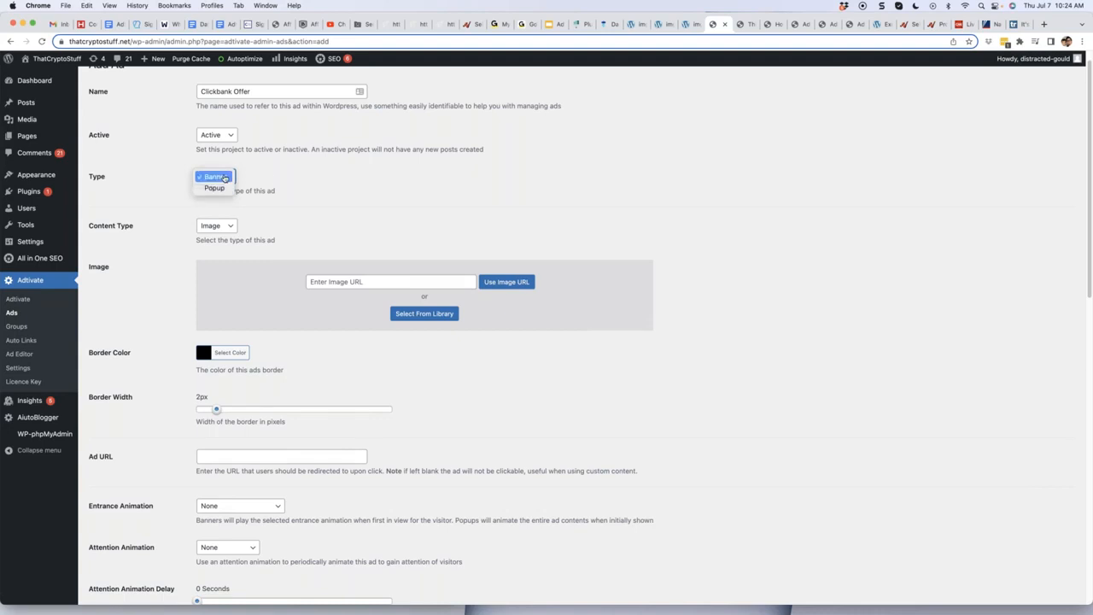
left_click(271, 178)
Open the ThatCryptoStuff post 'Cryptocurrency – How to Buy, Sell, and Trade', examine its banner and pop-up ads, and return to the ad form.
left_click(748, 26)
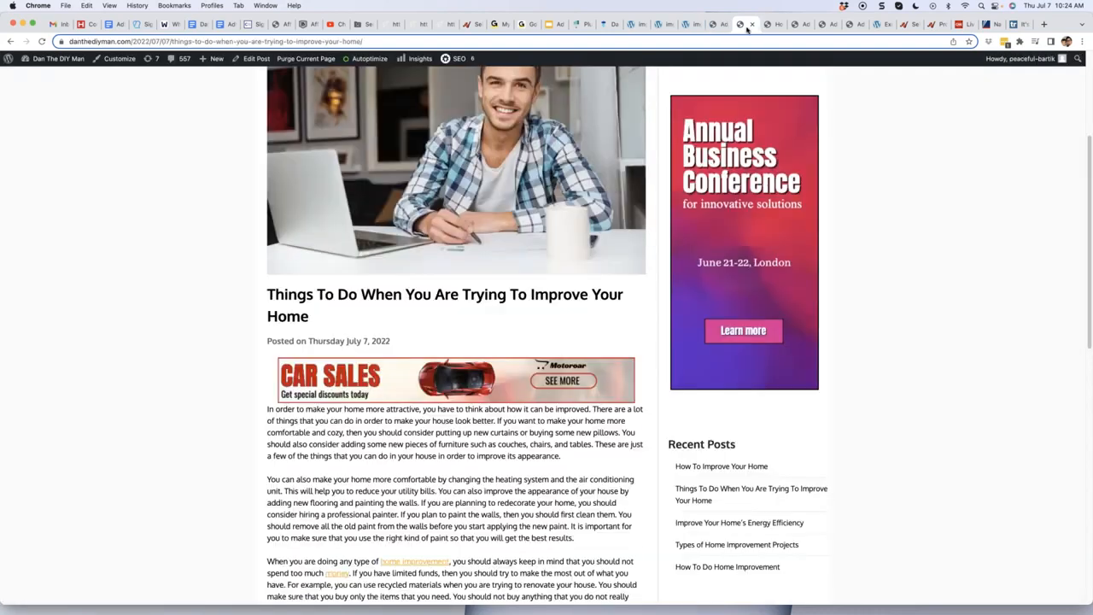
left_click(715, 26)
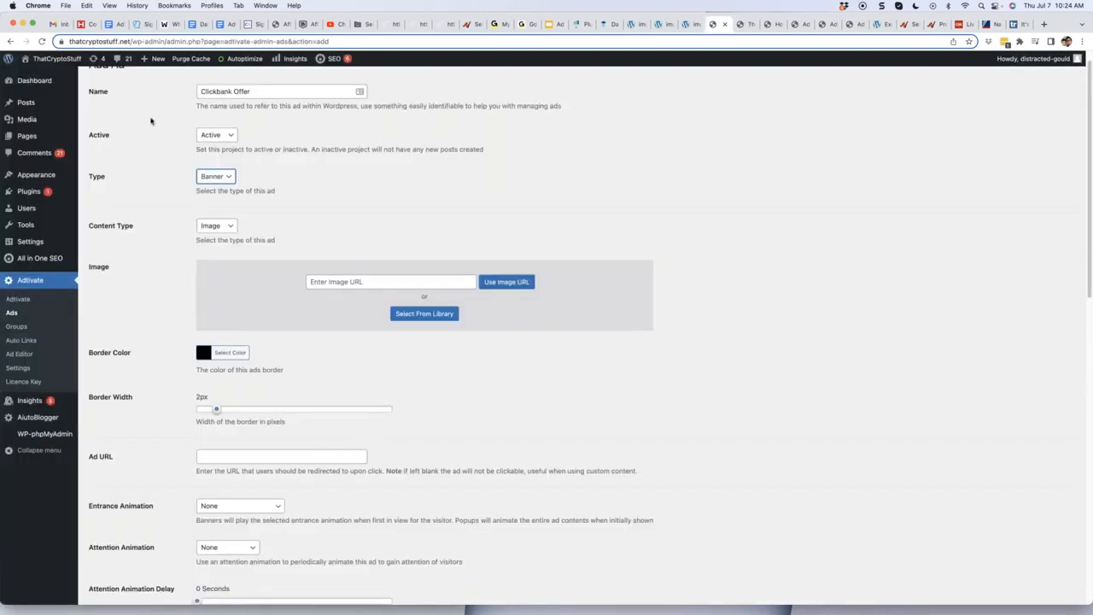
left_click(53, 77, "super")
left_click(729, 25)
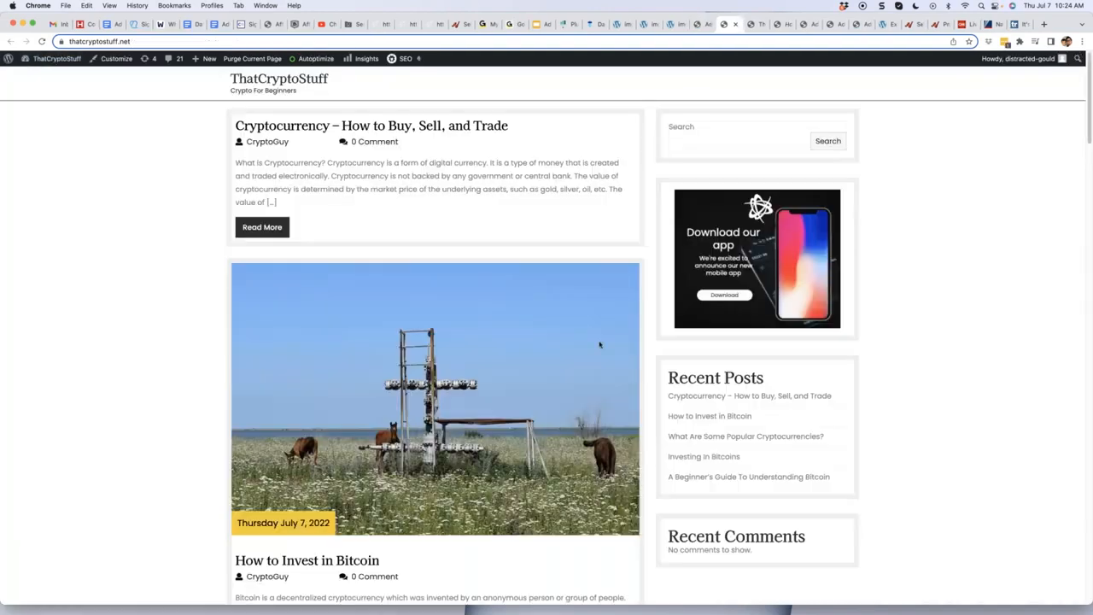
left_click(408, 134)
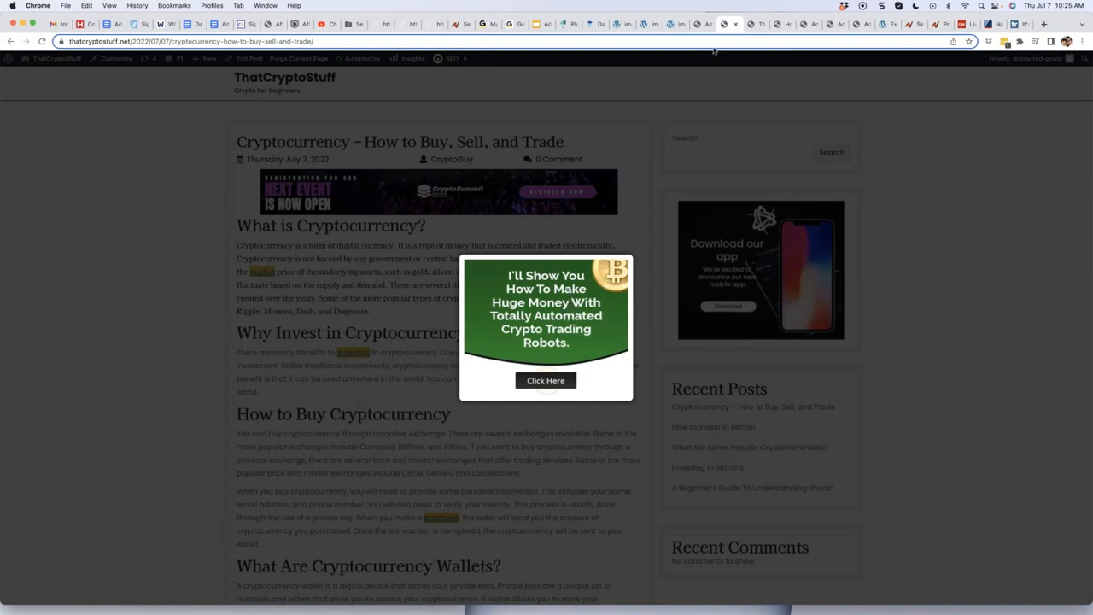
left_click(701, 24)
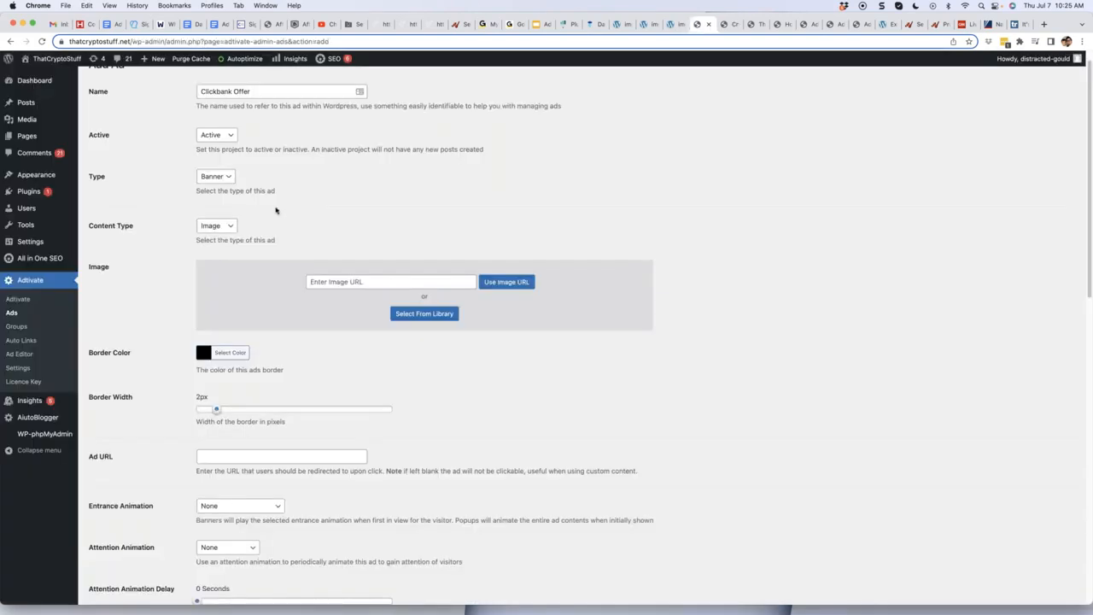
Review the ad type and content type choices on the new ad form, leaving Banner and Image selected.
left_click(230, 178)
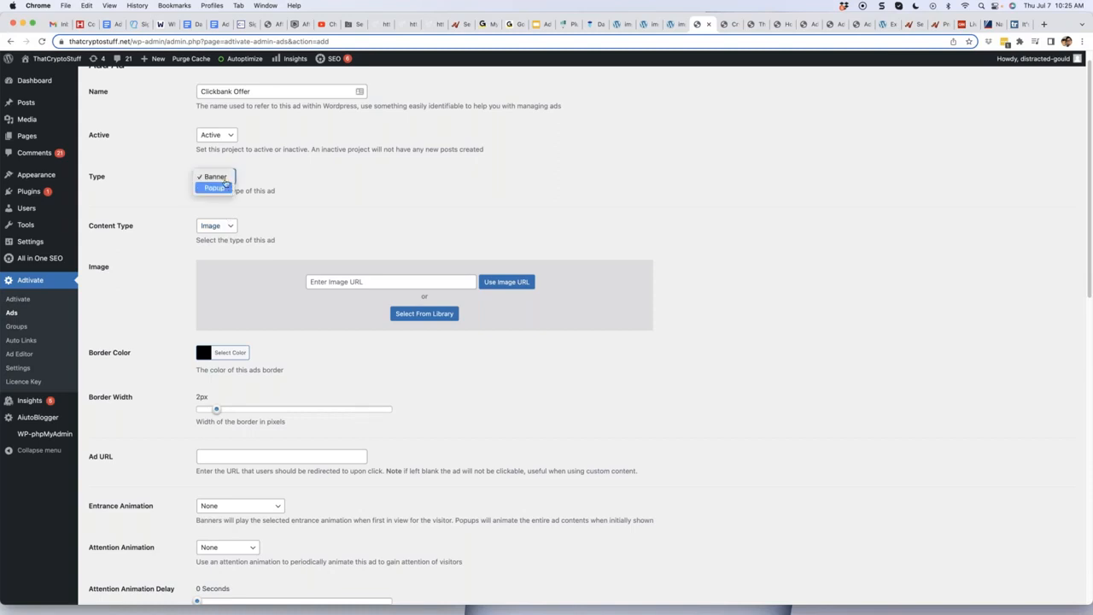
left_click(226, 179)
left_click(355, 196)
scroll(360, 195, "down", 1)
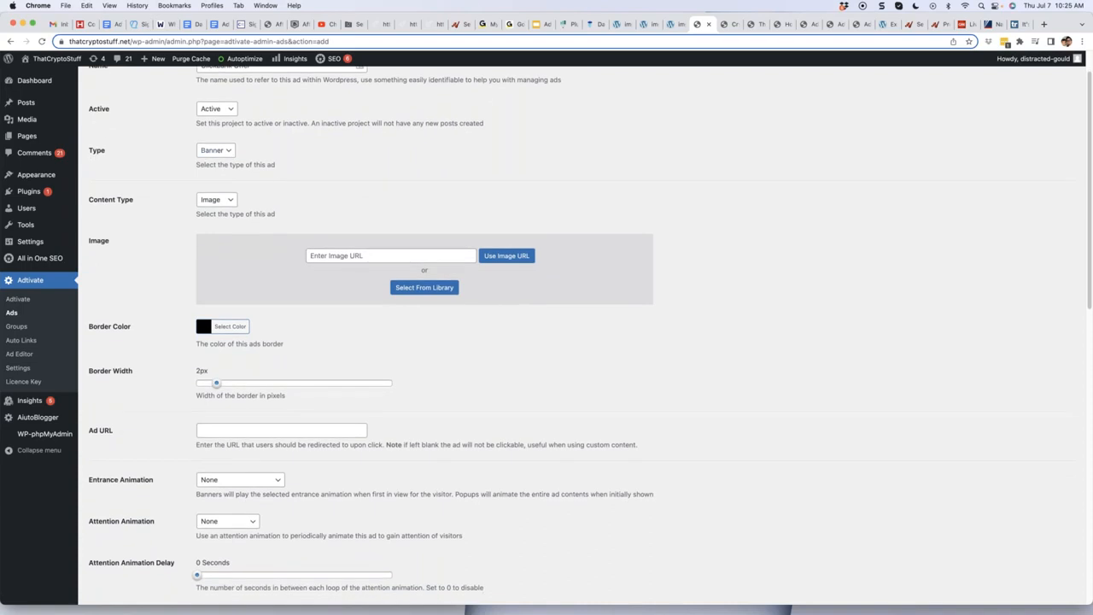
scroll(244, 182, "down", 1)
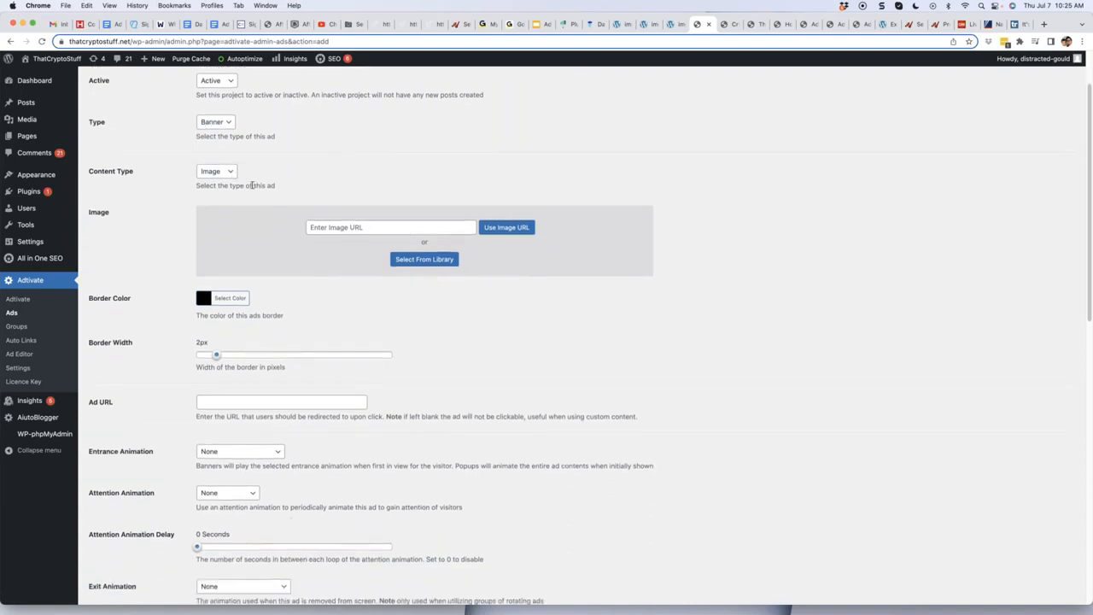
left_click(224, 175)
left_click(308, 172)
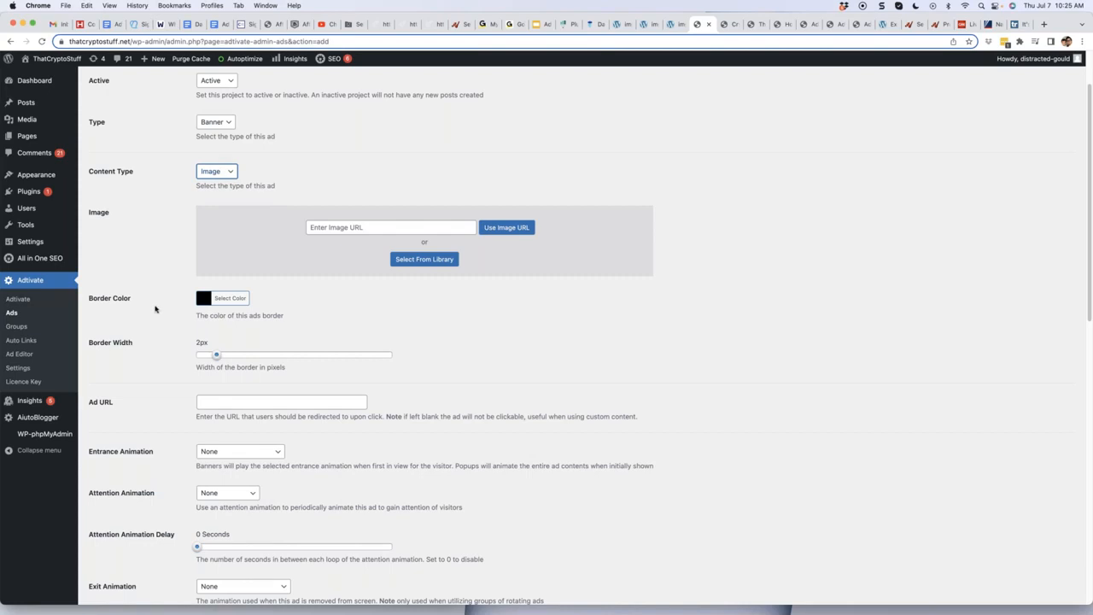
Open Adtivate's Ad Editor and list the Display preset templates for a new document.
left_click(26, 357)
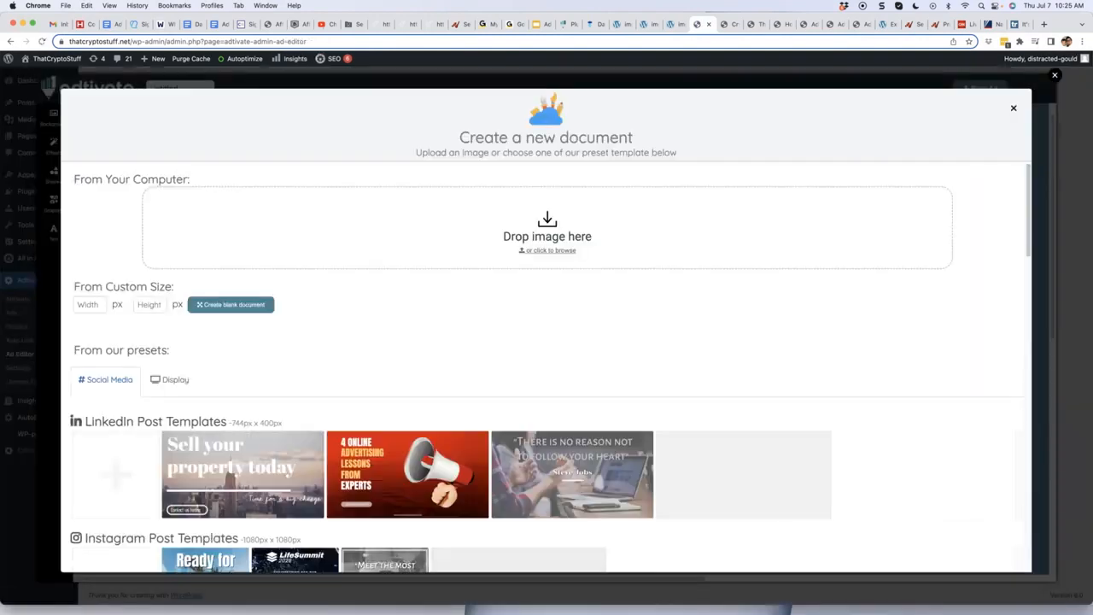
left_click(177, 383)
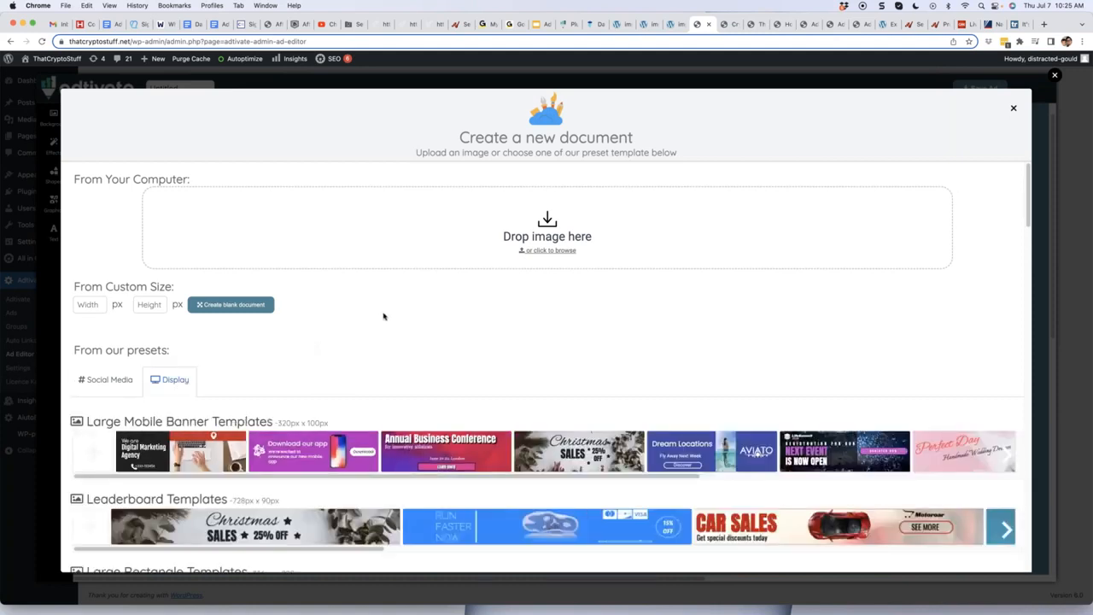
scroll(389, 314, "down", 3)
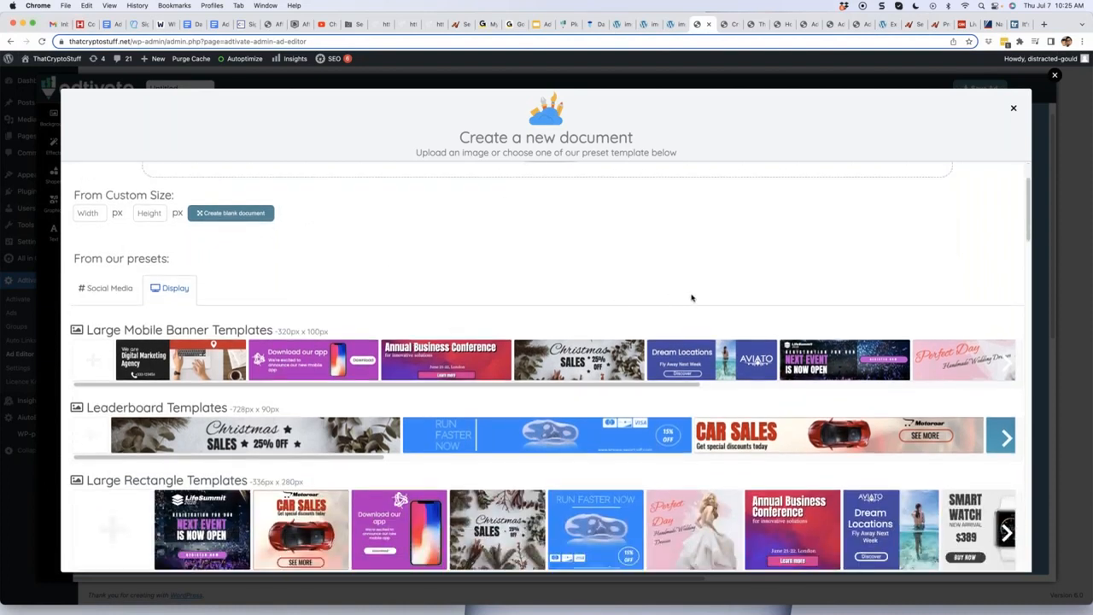
Examine the display ad templates in each size, from Large Mobile Banner and Leaderboard through Skyscraper, Square and Vertical Banner.
mouse_move(454, 388)
left_mouse_down()
mouse_move(874, 395)
mouse_move(470, 393)
left_mouse_up()
scroll(470, 393, "down", 3)
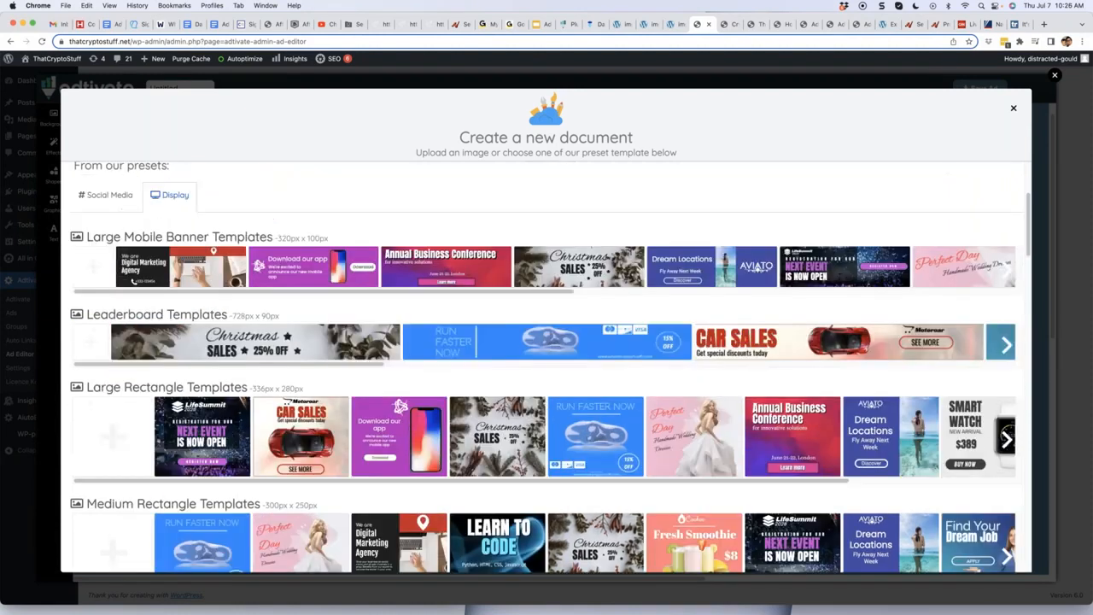
scroll(314, 335, "down", 1)
left_click_drag(313, 332, 501, 353)
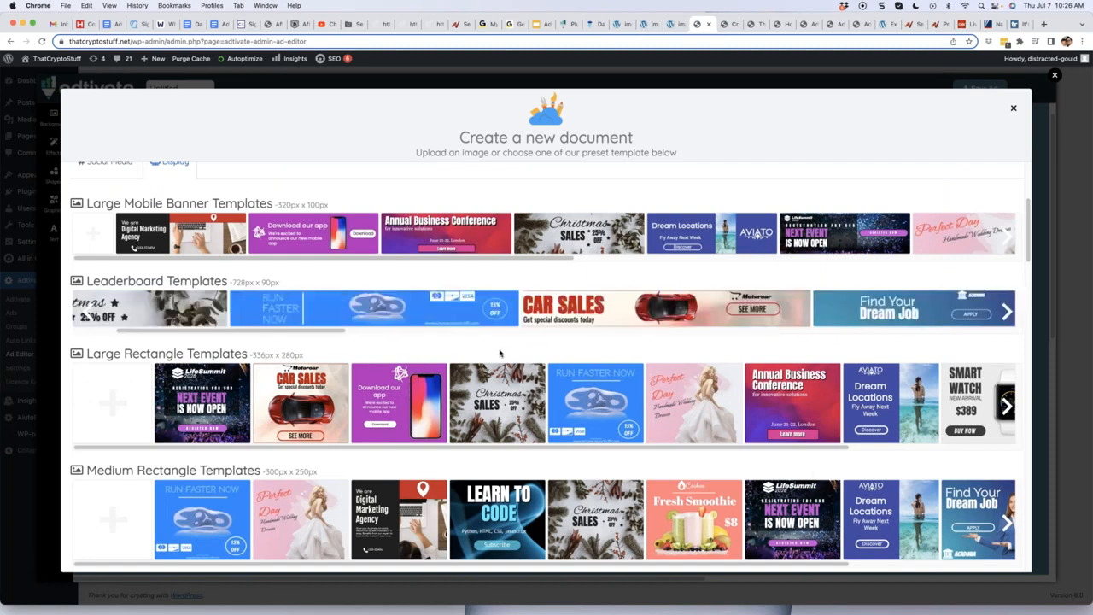
scroll(487, 353, "down", 3)
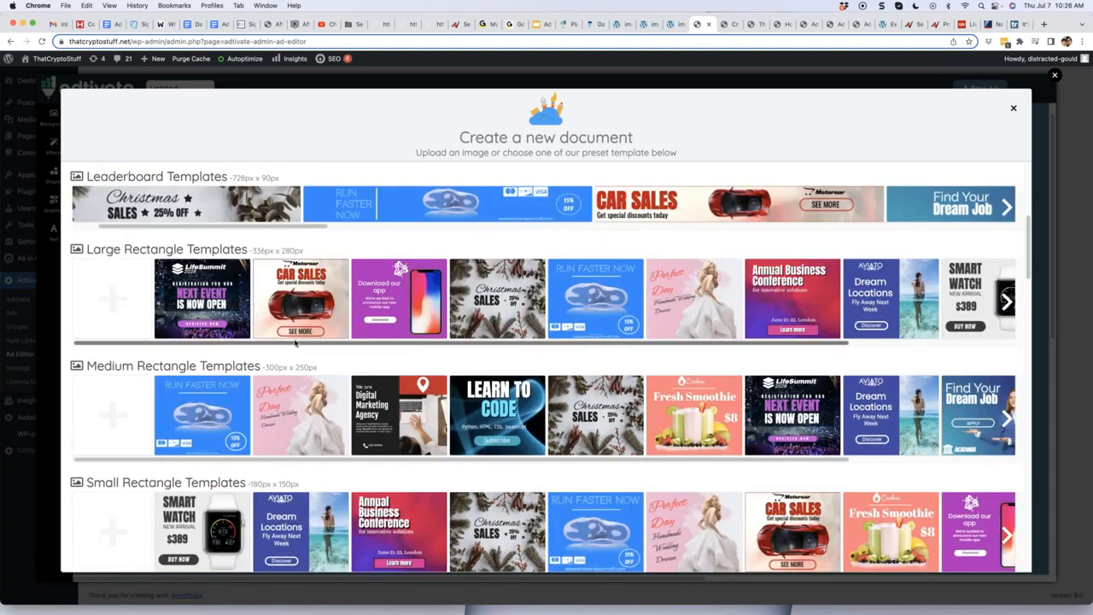
left_click_drag(364, 349, 212, 346)
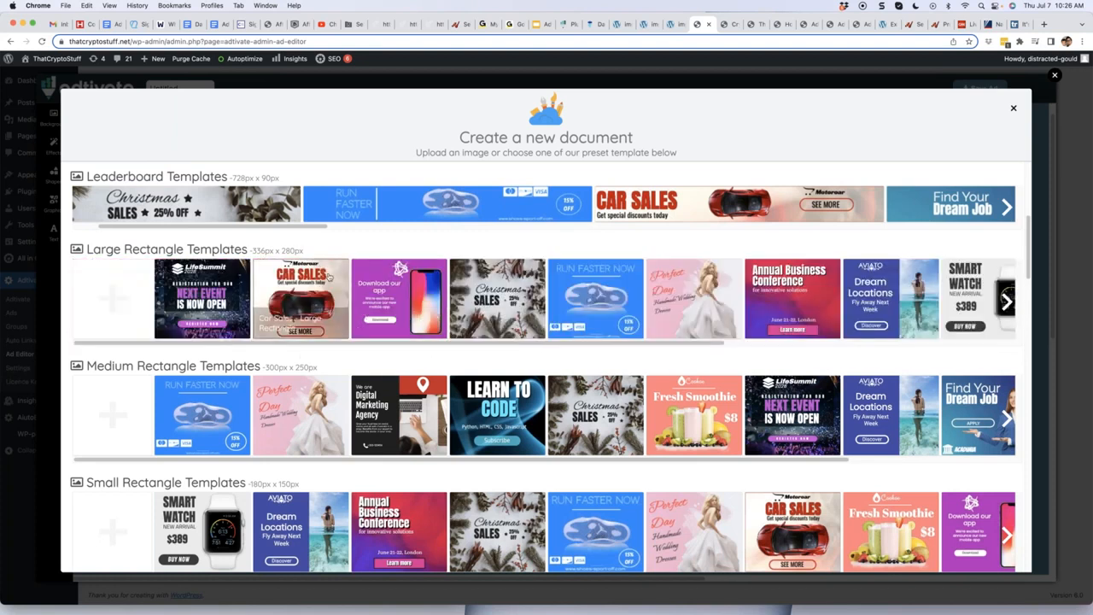
scroll(405, 325, "down", 5)
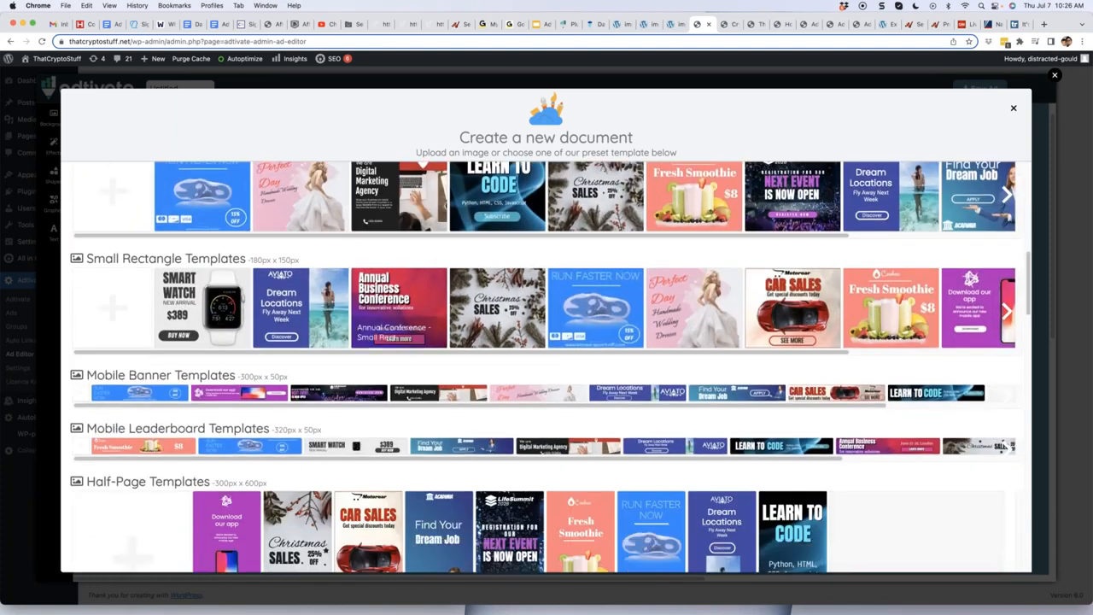
scroll(398, 353, "down", 8)
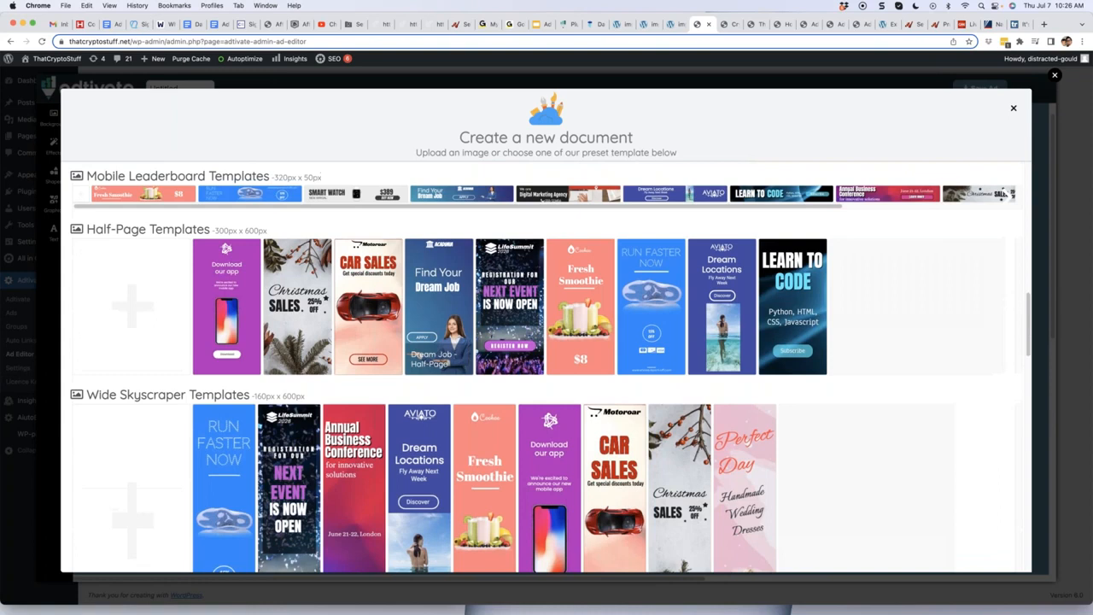
scroll(418, 216, "up", 8)
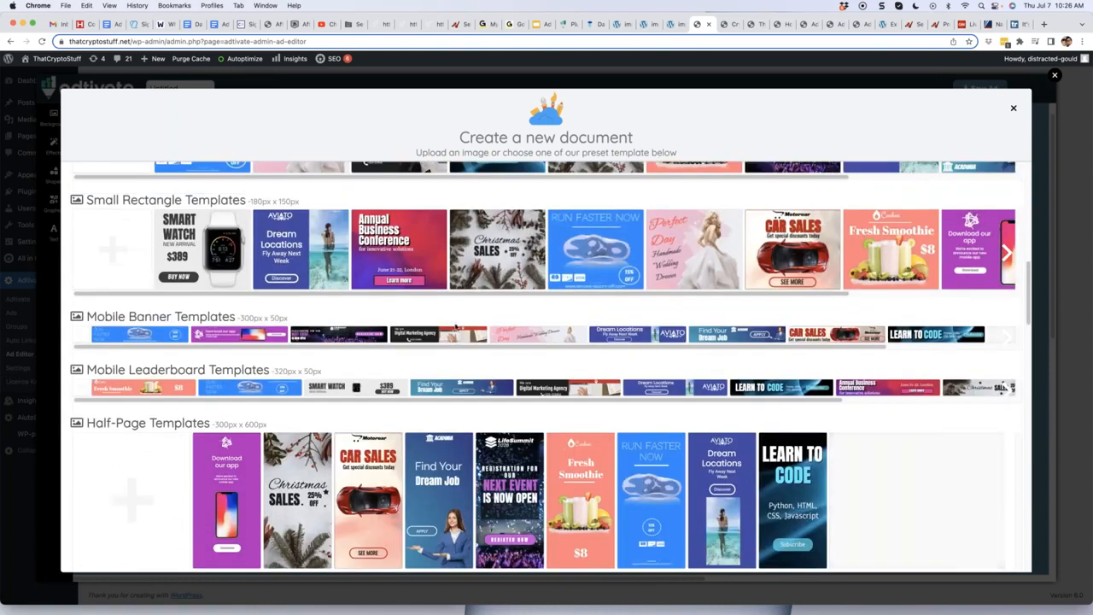
scroll(421, 325, "up", 4)
scroll(435, 264, "down", 8)
scroll(505, 286, "down", 3)
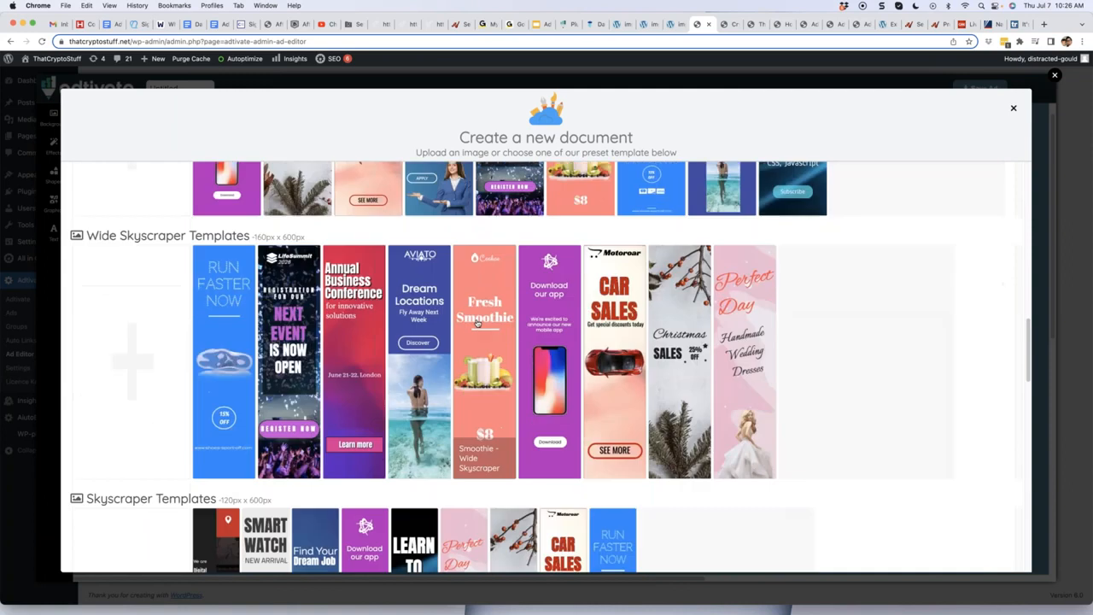
scroll(505, 287, "down", 4)
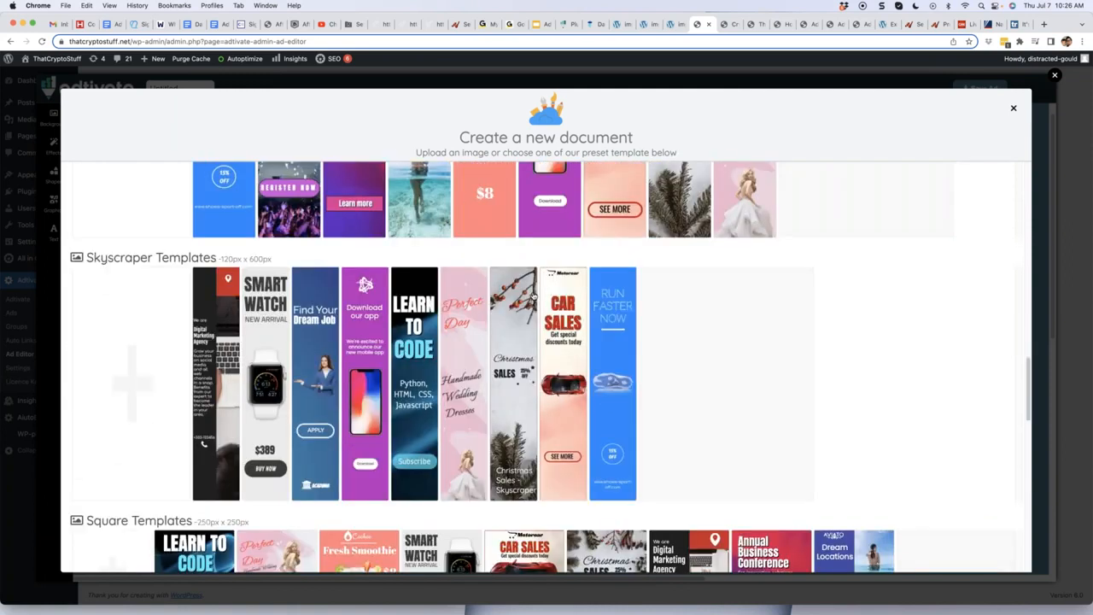
scroll(532, 295, "down", 3)
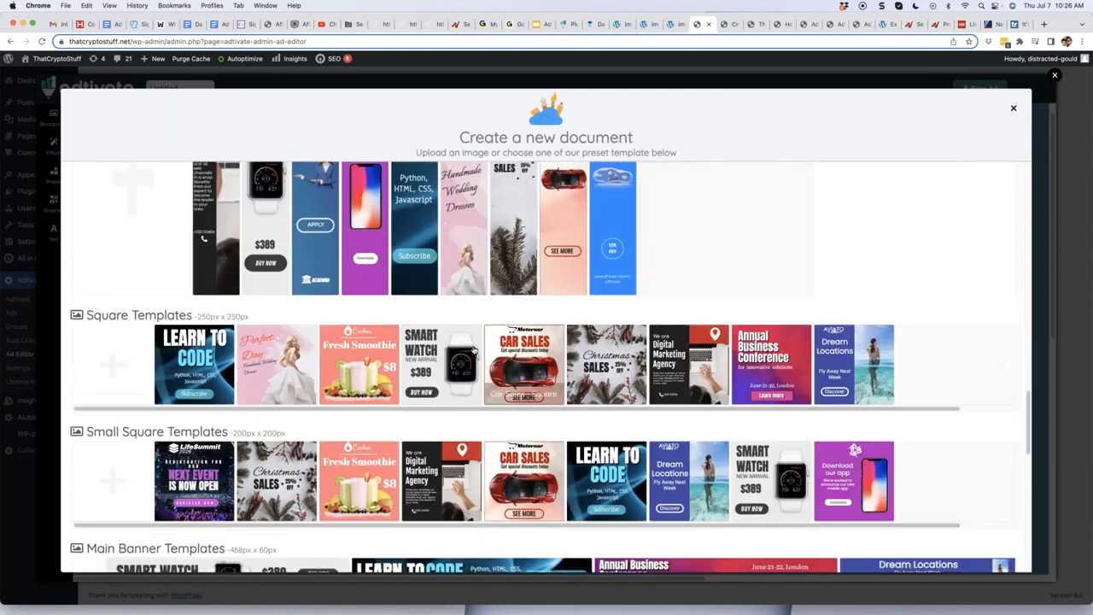
scroll(532, 294, "down", 4)
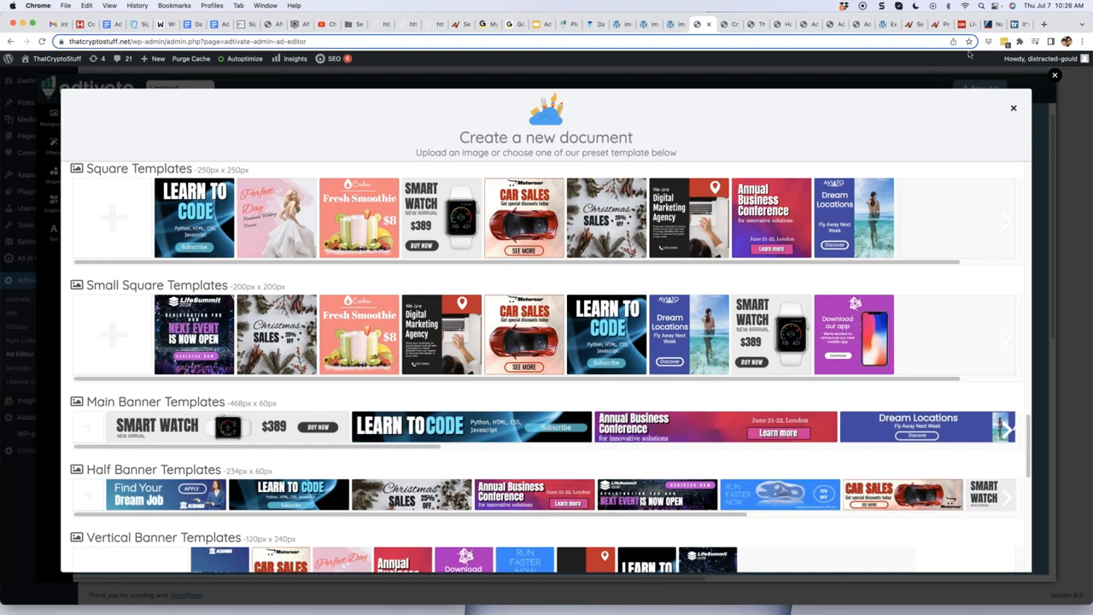
Examine the display ads on the open CNN live news article for comparison and return to the Ad Editor templates.
left_click(964, 24)
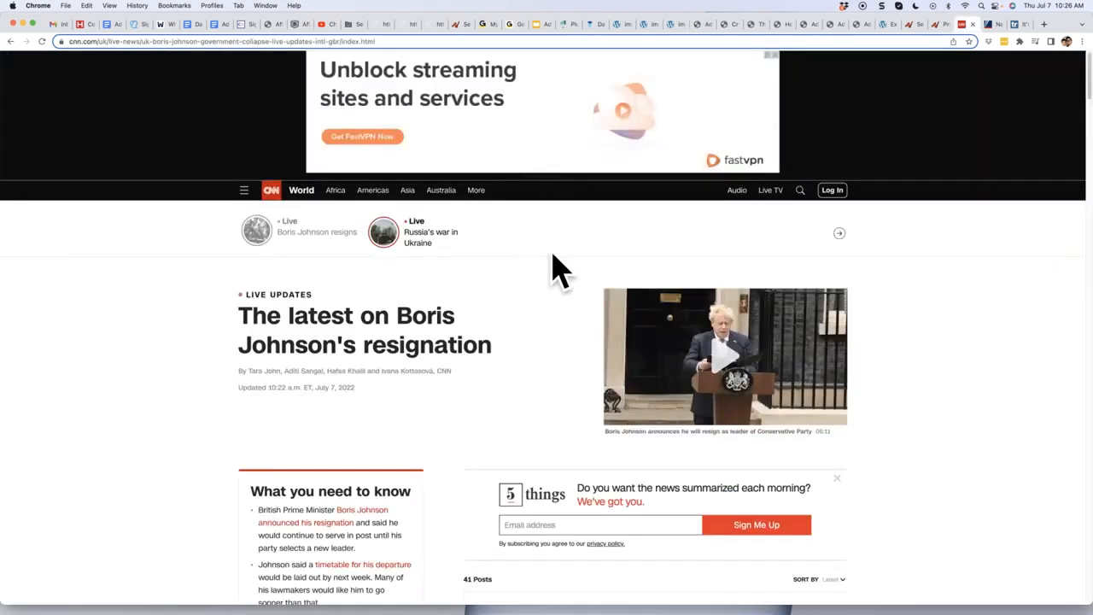
scroll(576, 293, "down", 10)
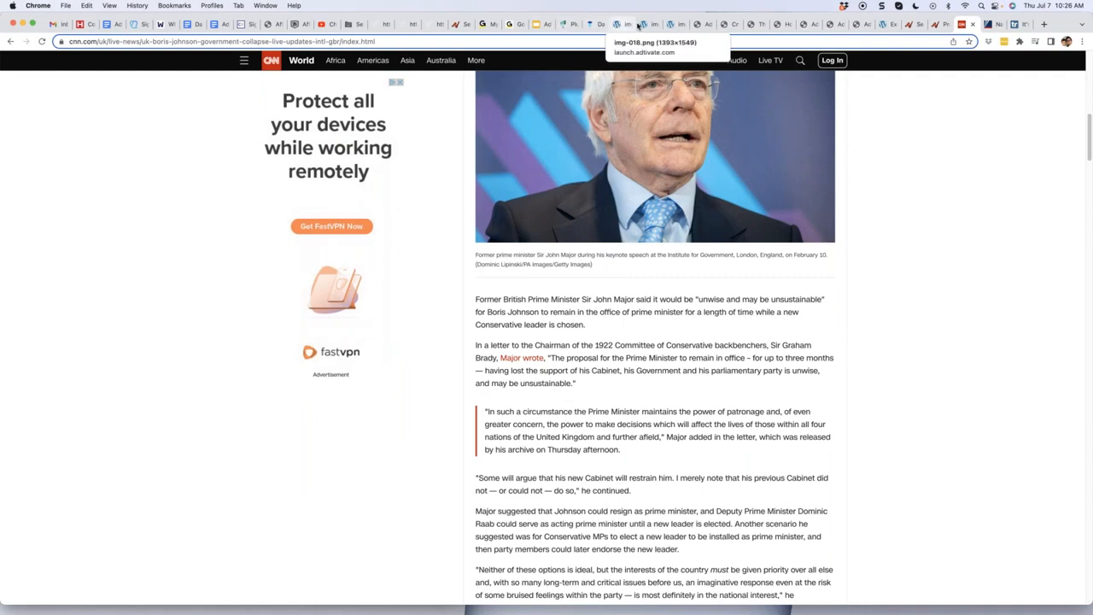
left_click(697, 33)
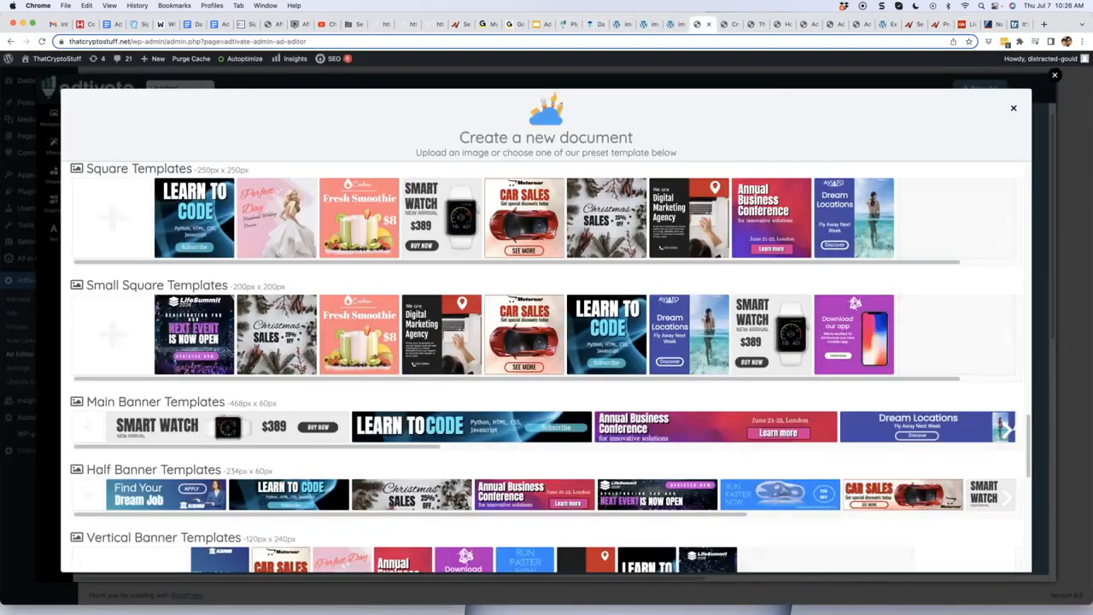
Create a new document from the Next Event template in the 160 x 600 px Wide Skyscraper set.
scroll(609, 346, "down", 1)
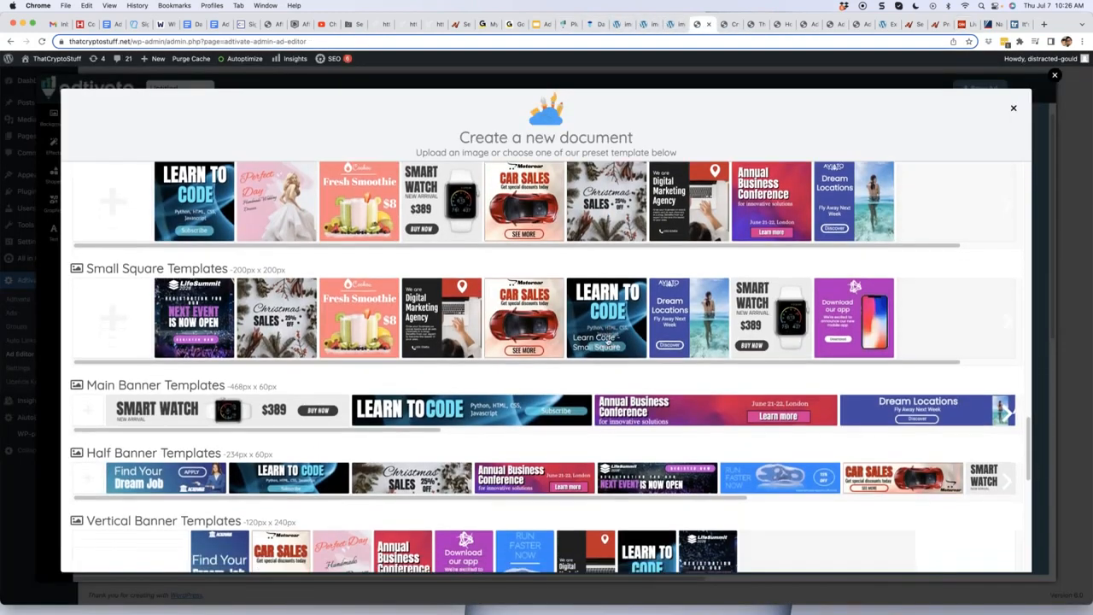
scroll(608, 346, "up", 4)
scroll(609, 341, "up", 10)
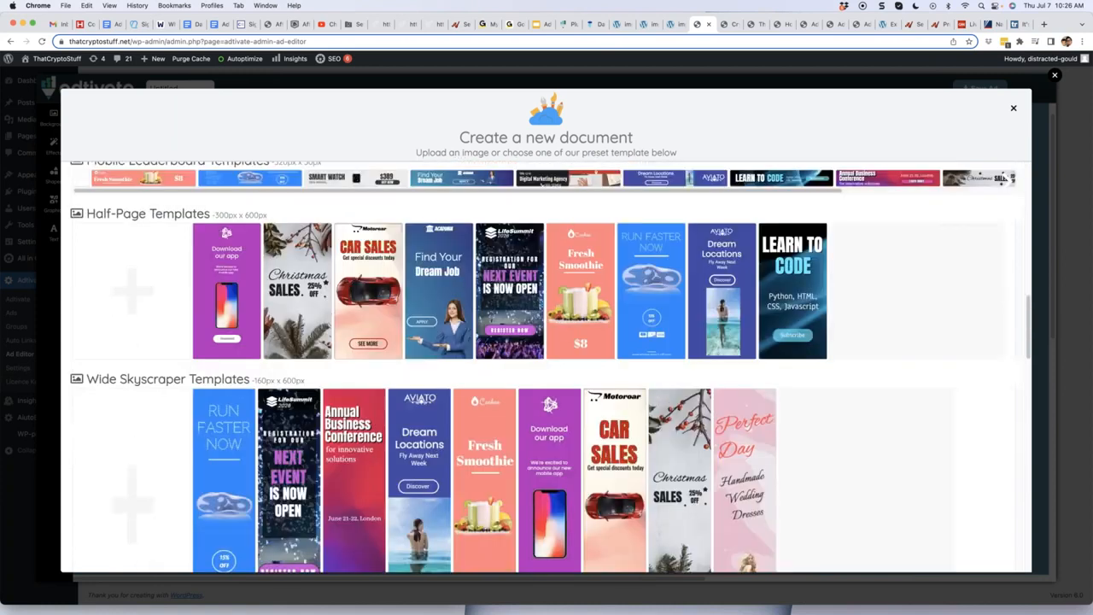
scroll(579, 207, "down", 5)
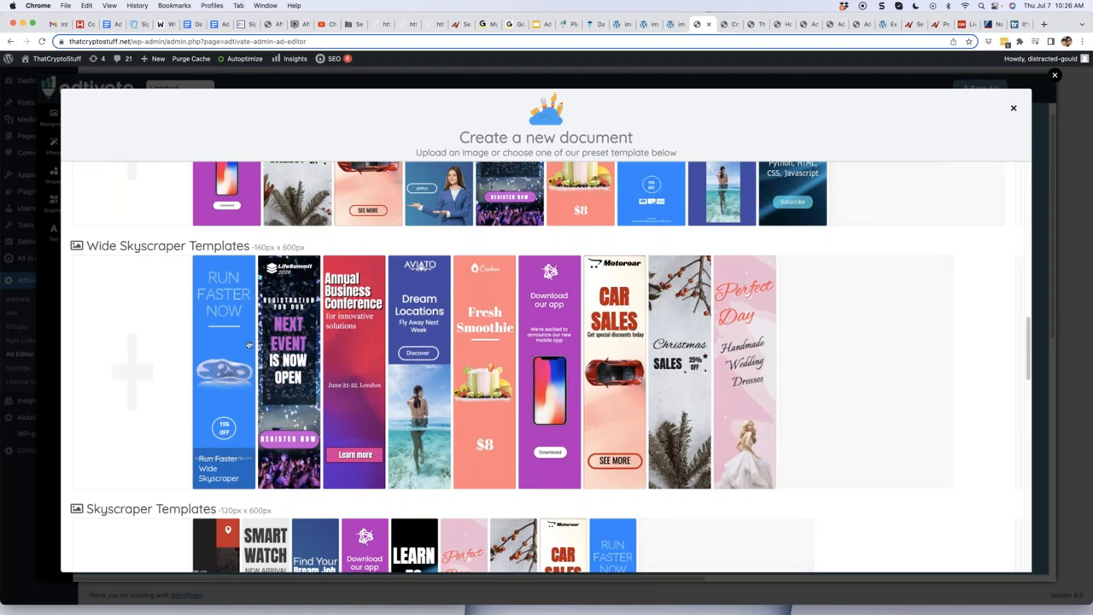
left_click(290, 357)
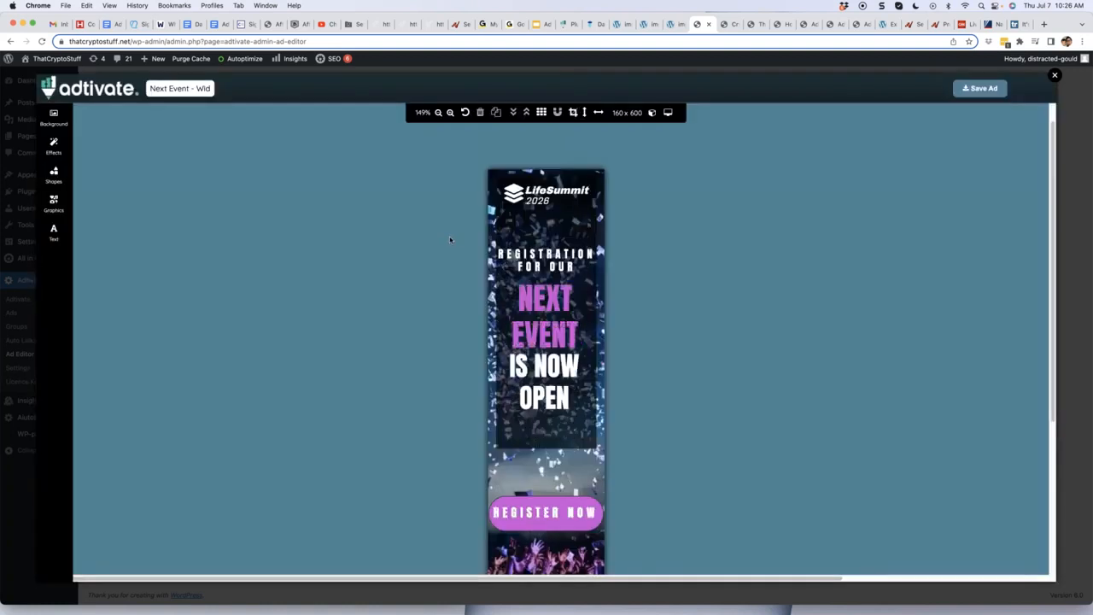
Change the event name in the skyscraper ad's logo text to "CryptoSummit".
left_click(554, 190)
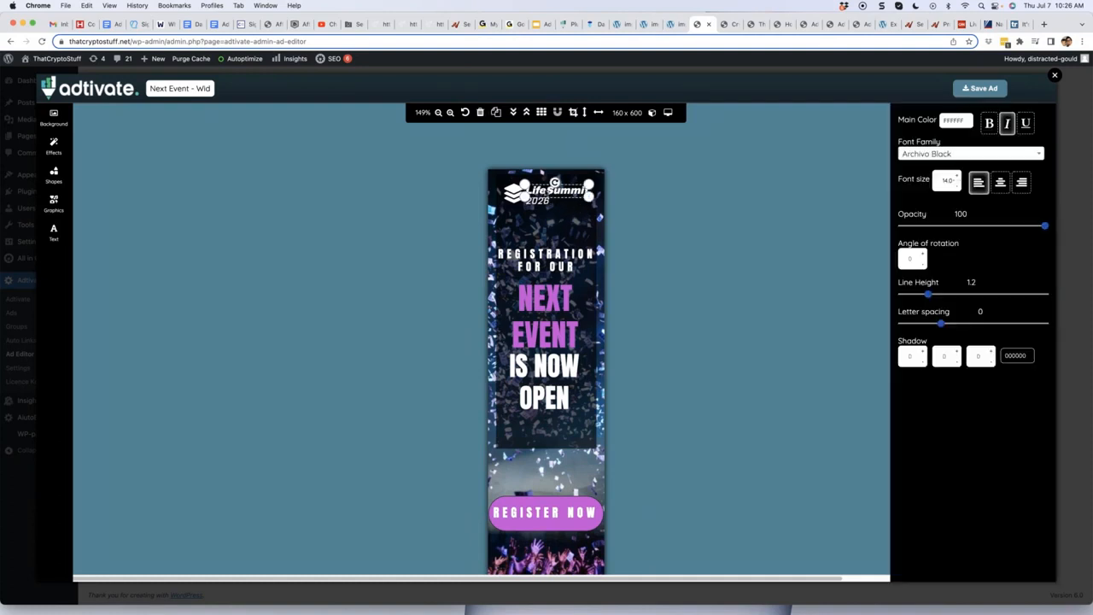
key("BackSpace")
key("BackSpace")
key("BackSpace")
key("BackSpace")
type("CryptoSum")
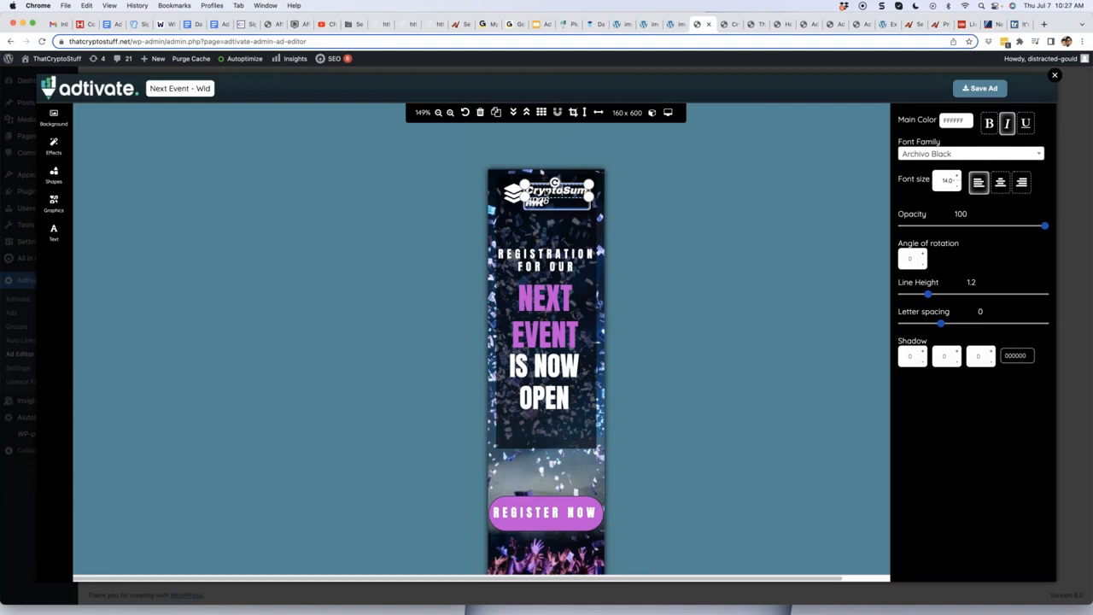
Fit the CryptoSummit name on one line with a wider box and smaller font, and change the year below to 2022.
left_click(567, 231)
left_click(558, 189)
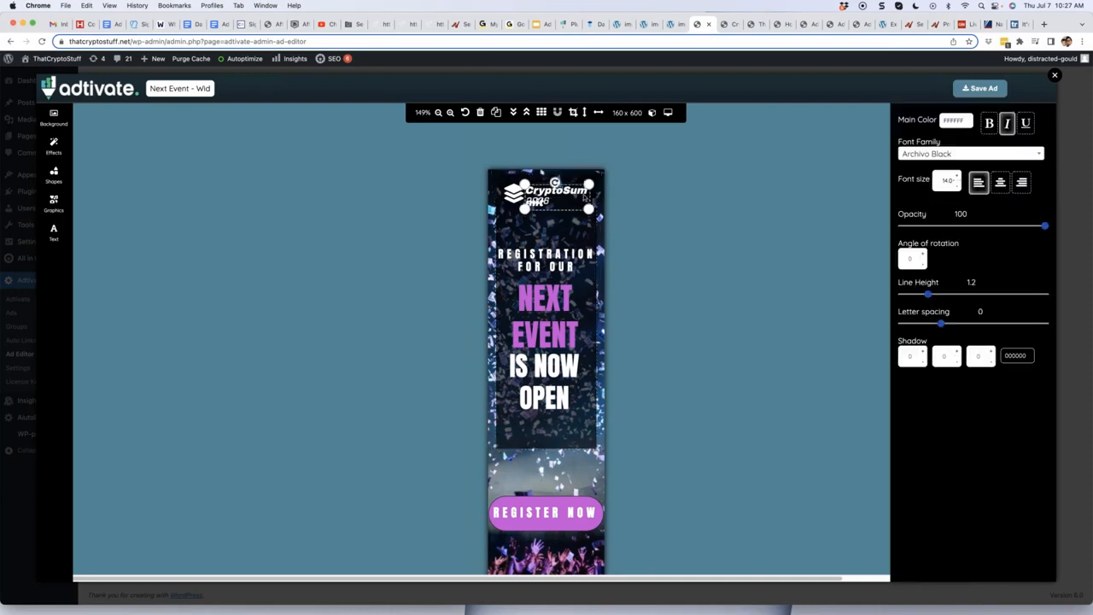
left_click_drag(589, 209, 596, 208)
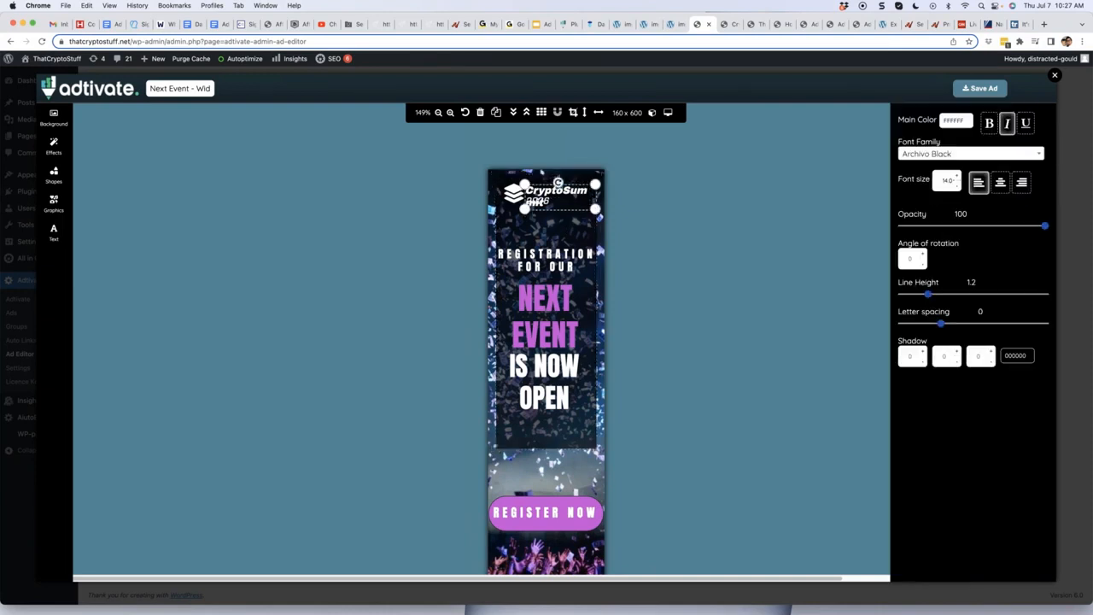
left_click(958, 187)
left_click(958, 187)
left_click(574, 220)
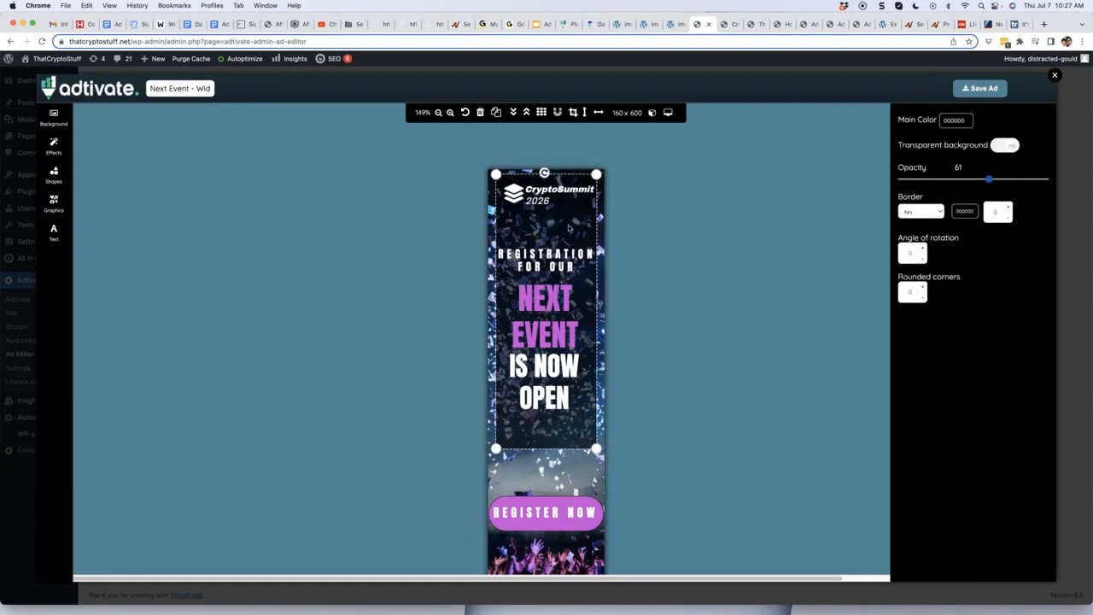
left_click(544, 204)
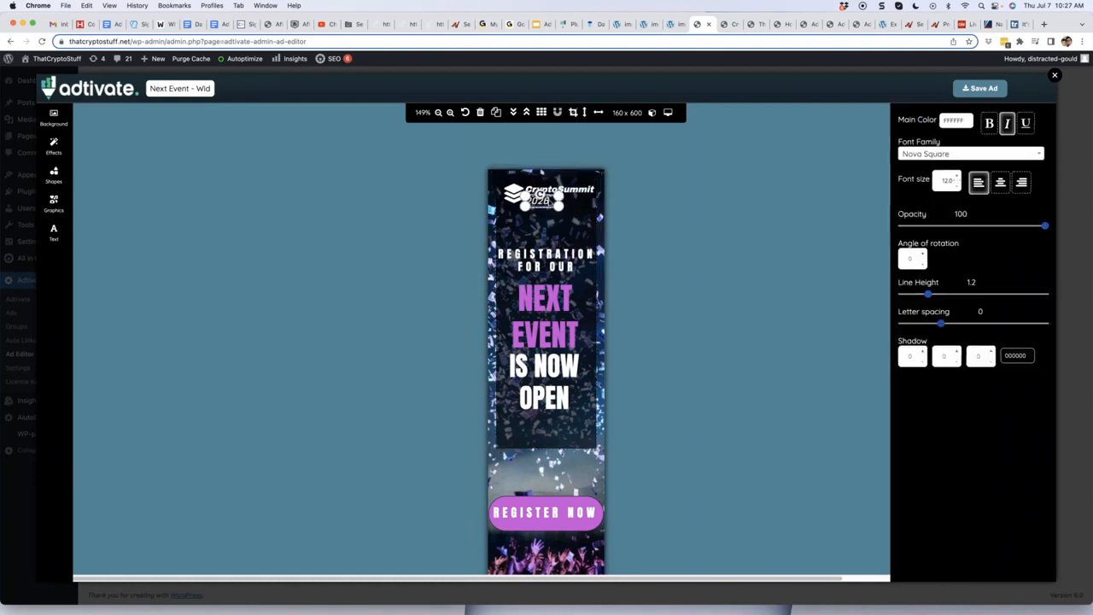
left_click(546, 220)
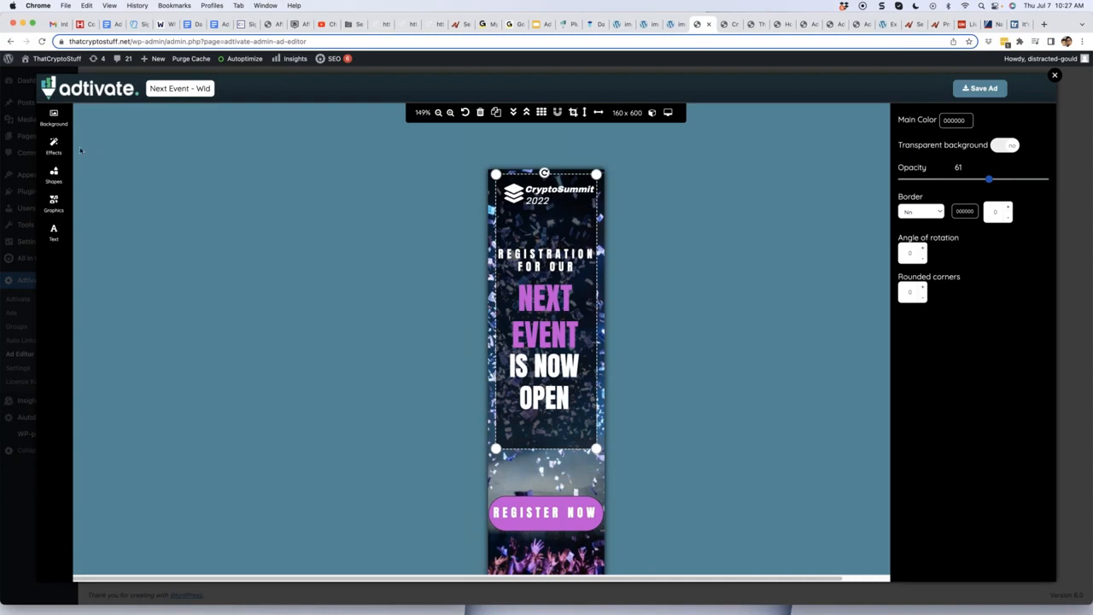
Search the background images for "crypto" and apply the gold Bitcoin coin on a dark surface as the ad's background.
left_click(53, 120)
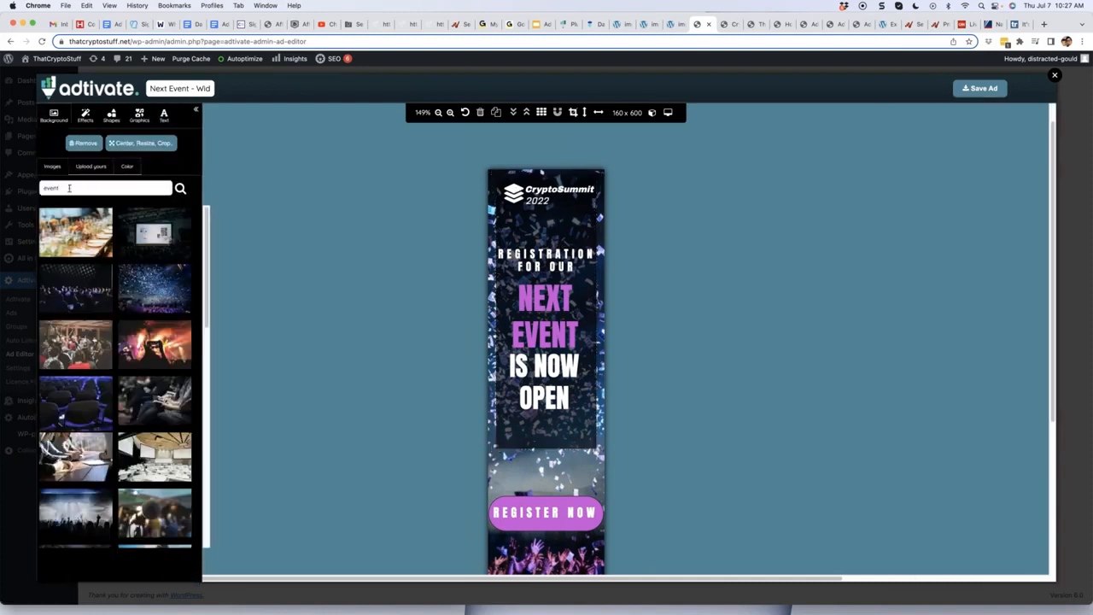
double_click(69, 188)
type("cry")
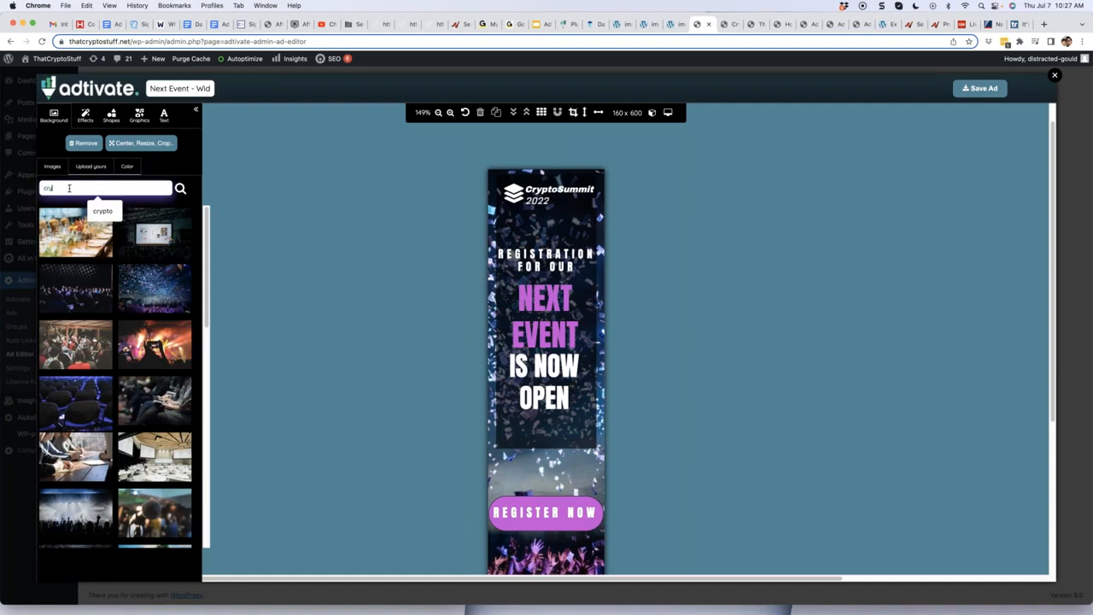
type("pto")
key("Return")
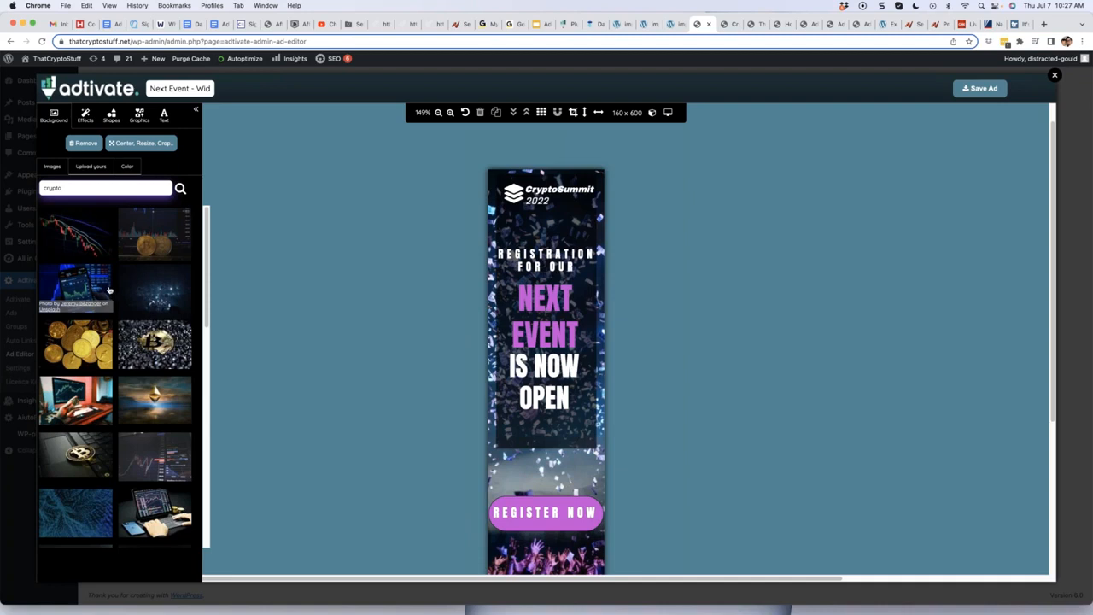
left_click(77, 459)
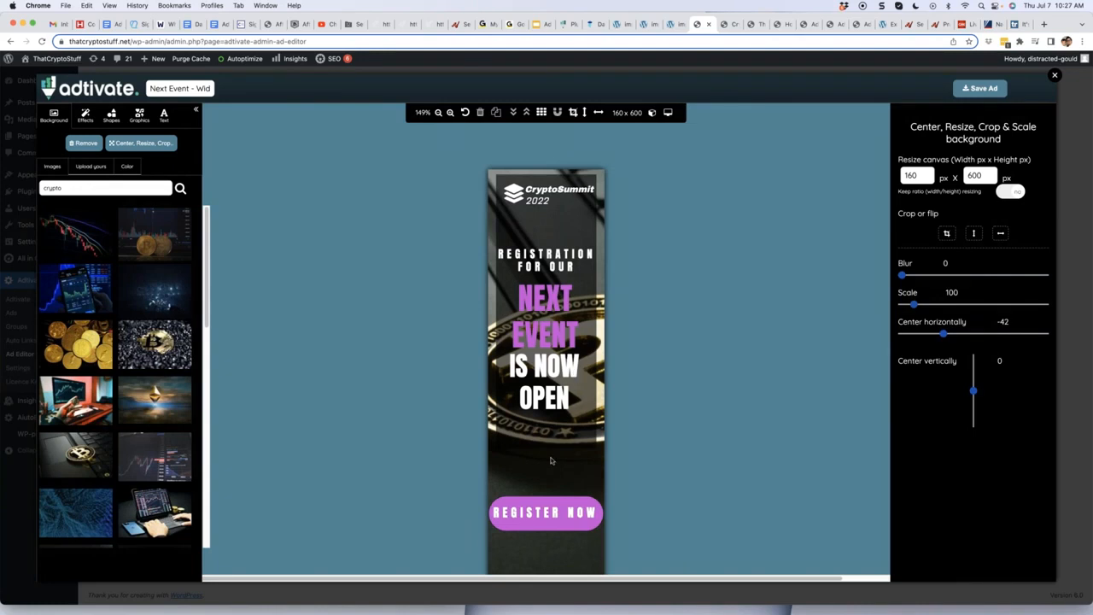
Add a text box reading "December 1" below the headline of the skyscraper ad.
left_click(165, 117)
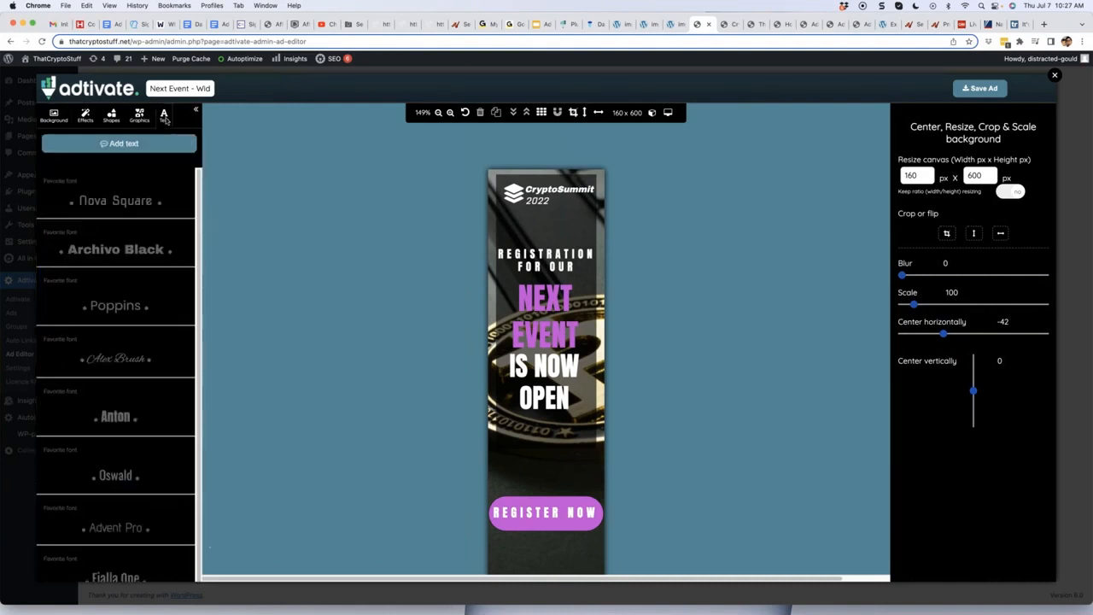
left_click(119, 143)
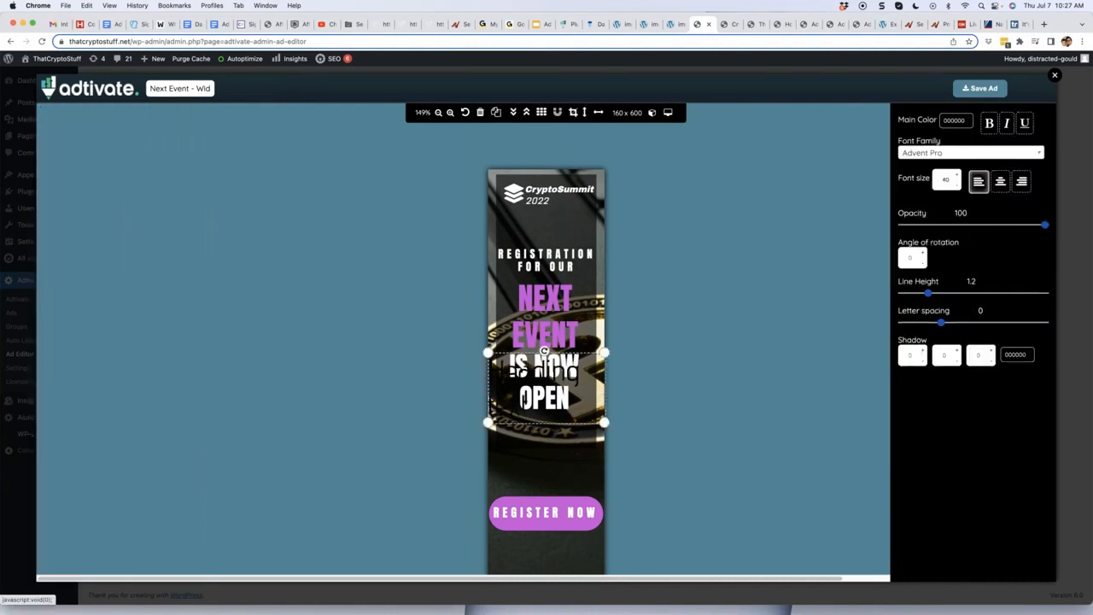
left_click_drag(556, 425, 559, 470)
double_click(554, 438)
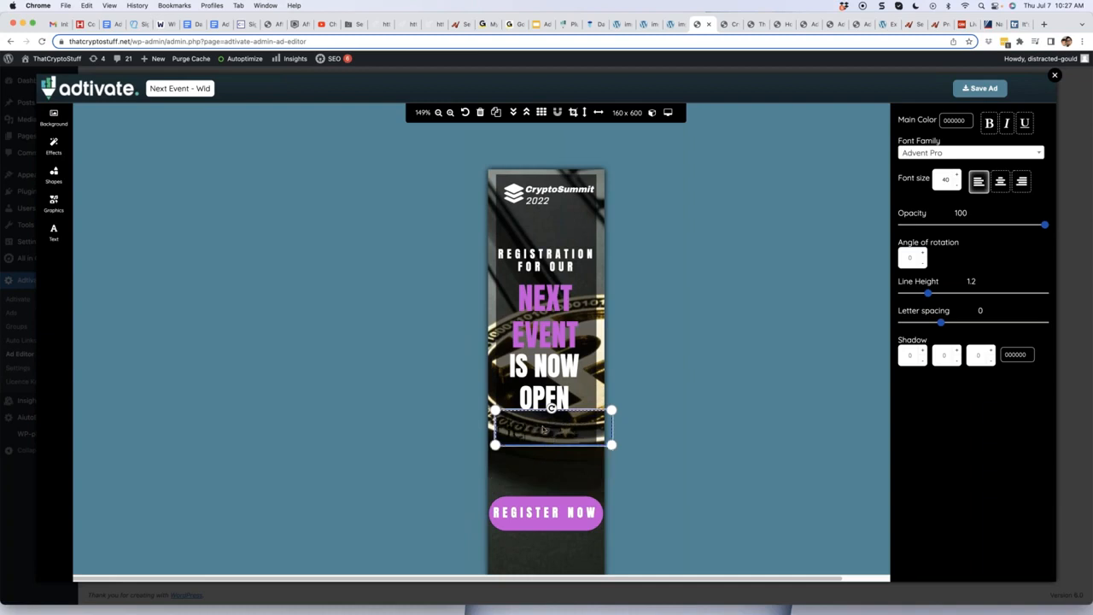
type("December")
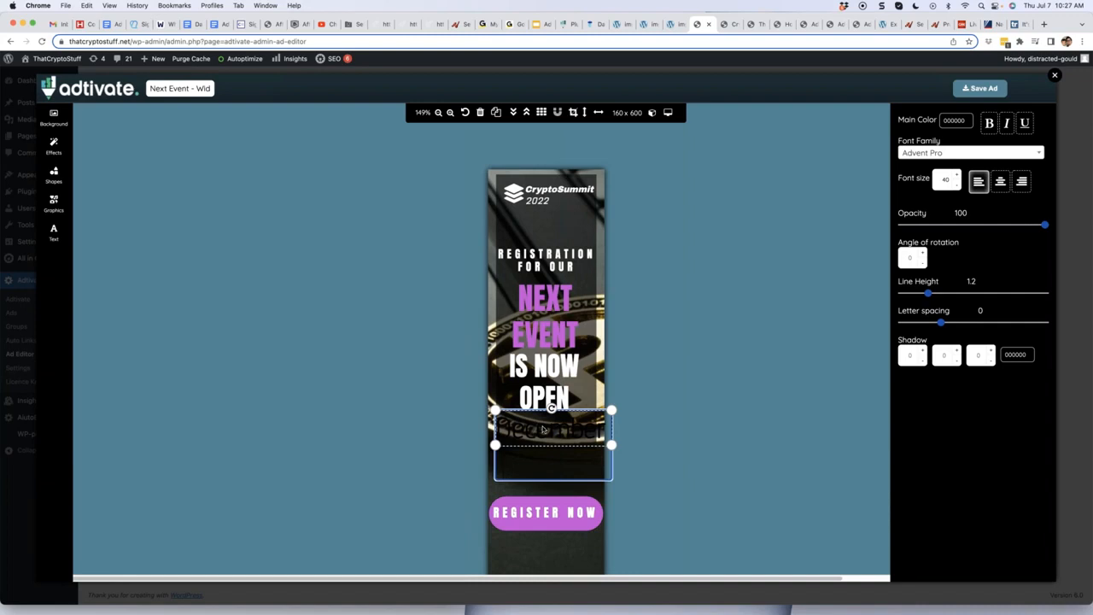
Set the main color of the December 1 text to the near-white FDFAFF.
triple_click(535, 431)
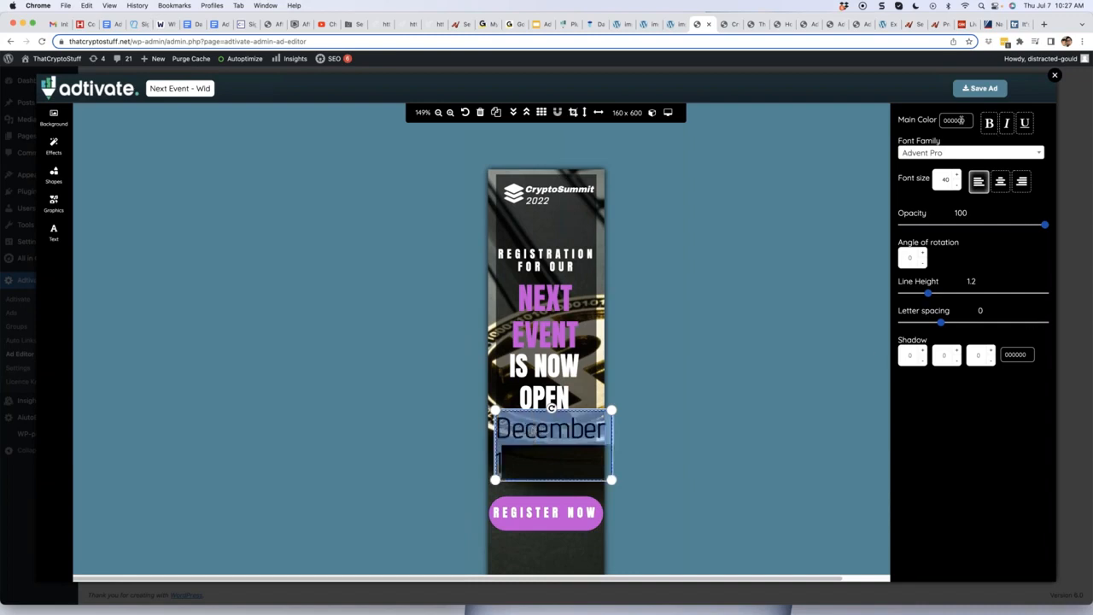
left_click(962, 119)
left_click(1016, 183)
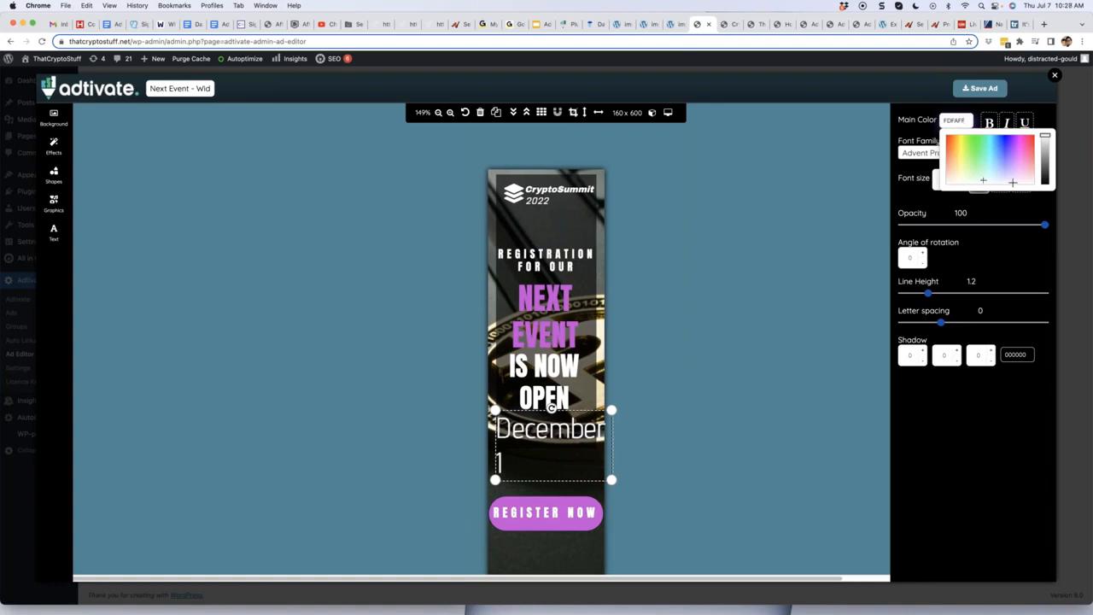
left_click(918, 196)
Reduce the font size of the December 1 text to 30 so the date fits on one line.
left_click(957, 188)
left_click(957, 188)
left_click(958, 188)
left_click(957, 188)
left_click(958, 188)
left_click(958, 188)
left_click(958, 188)
left_click(957, 188)
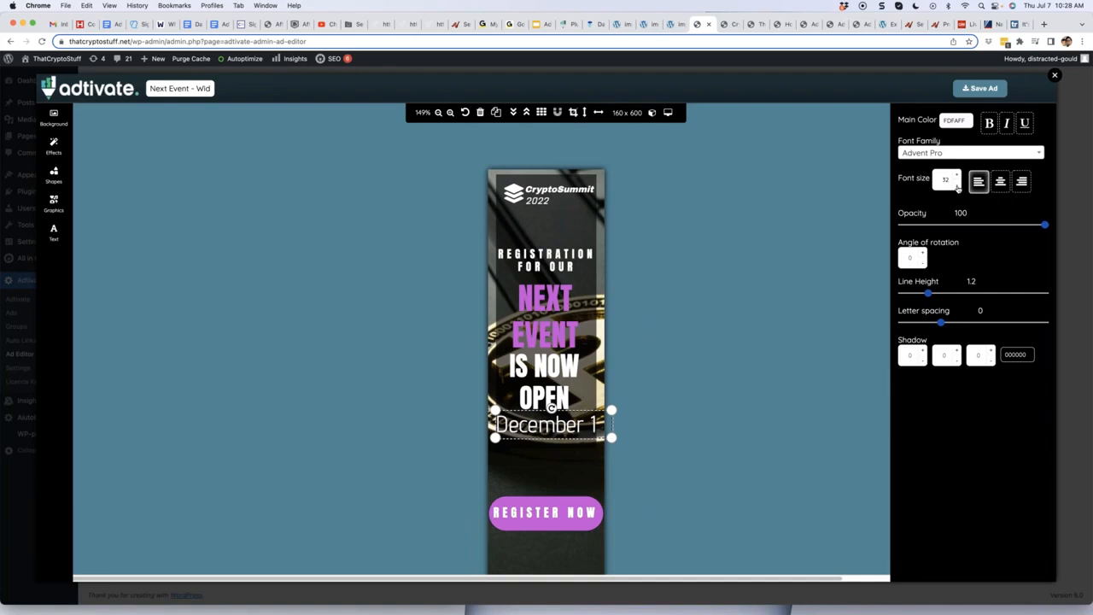
left_click(958, 188)
left_click(958, 188)
Move the December 1 text just above the Register Now button and save the ad to the media library.
left_click(551, 427)
left_click_drag(551, 428, 545, 458)
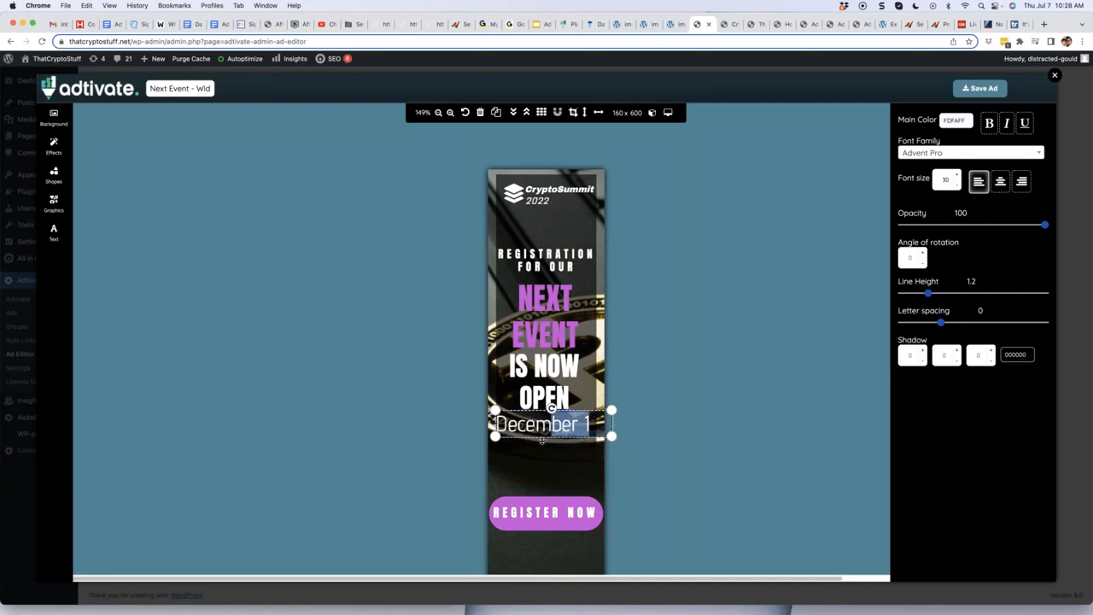
left_click(537, 427)
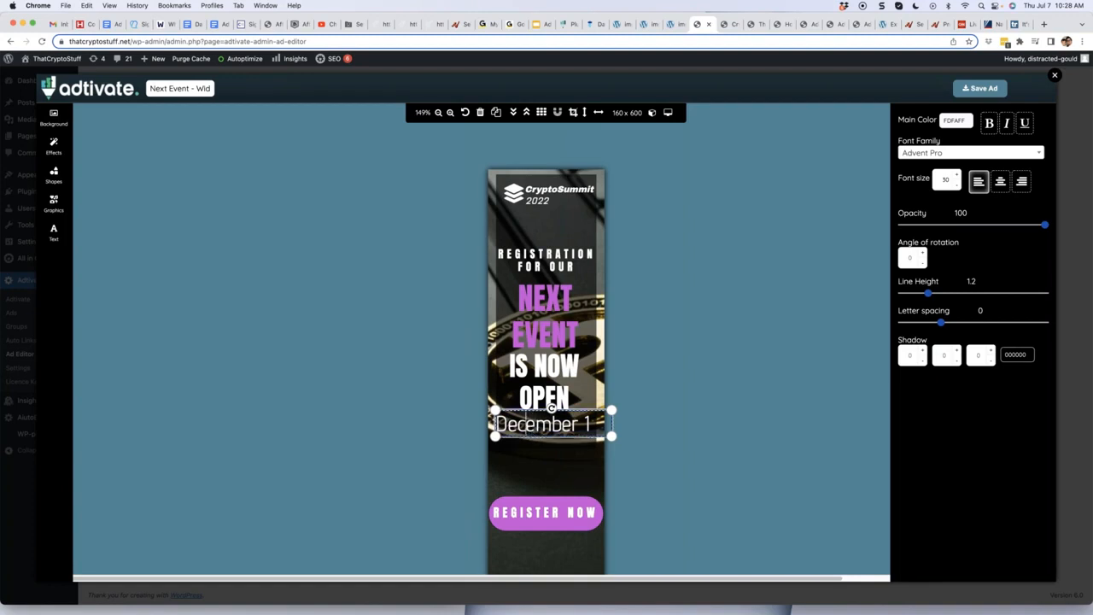
left_click_drag(530, 427, 531, 438)
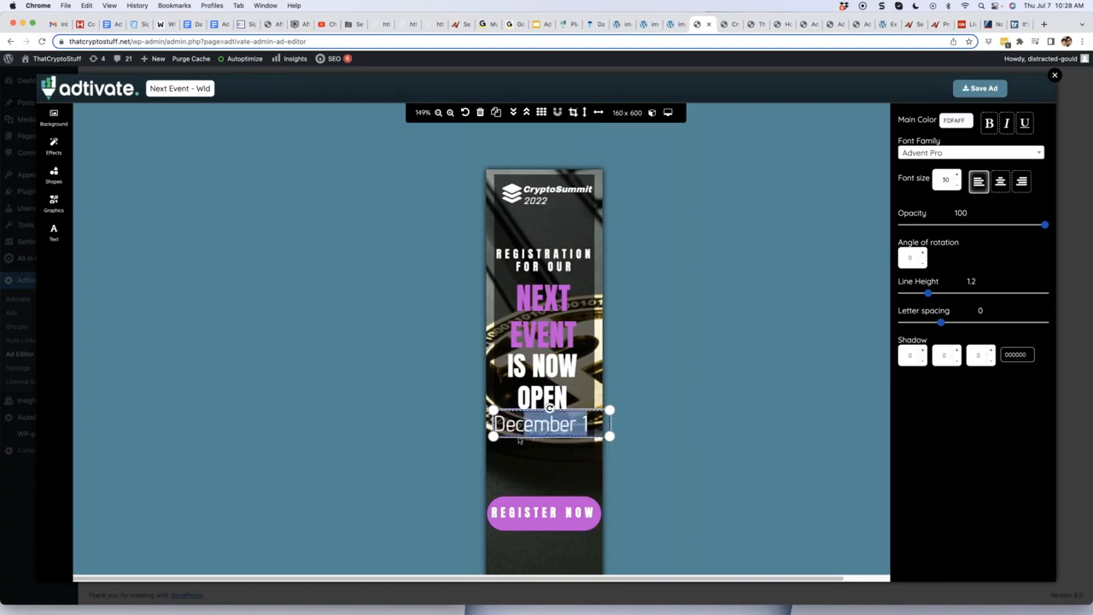
left_click_drag(493, 438, 492, 439)
left_click(528, 437)
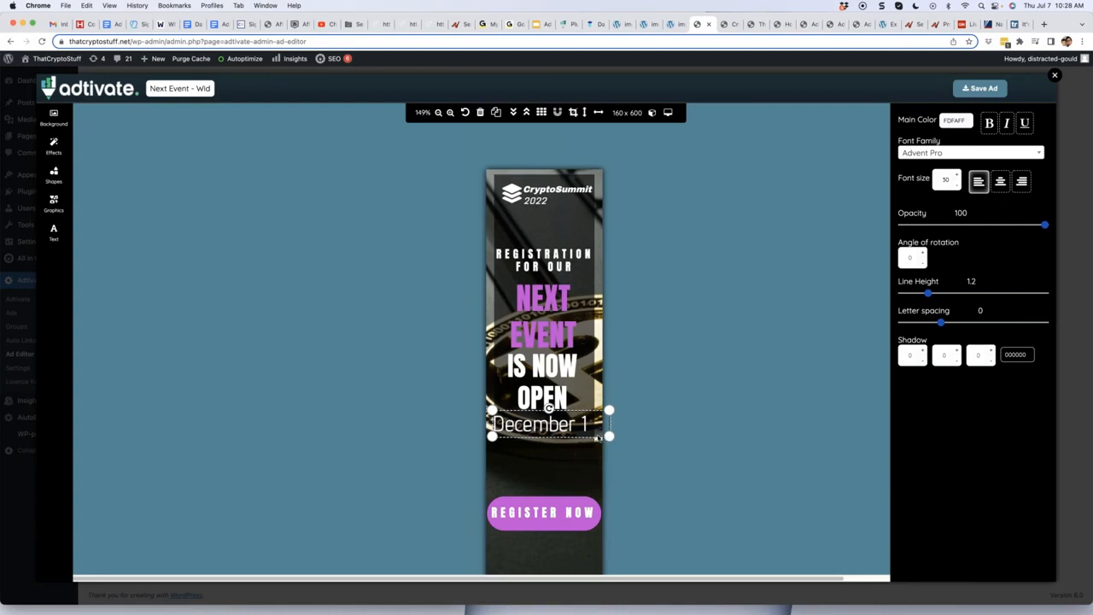
left_click(606, 419)
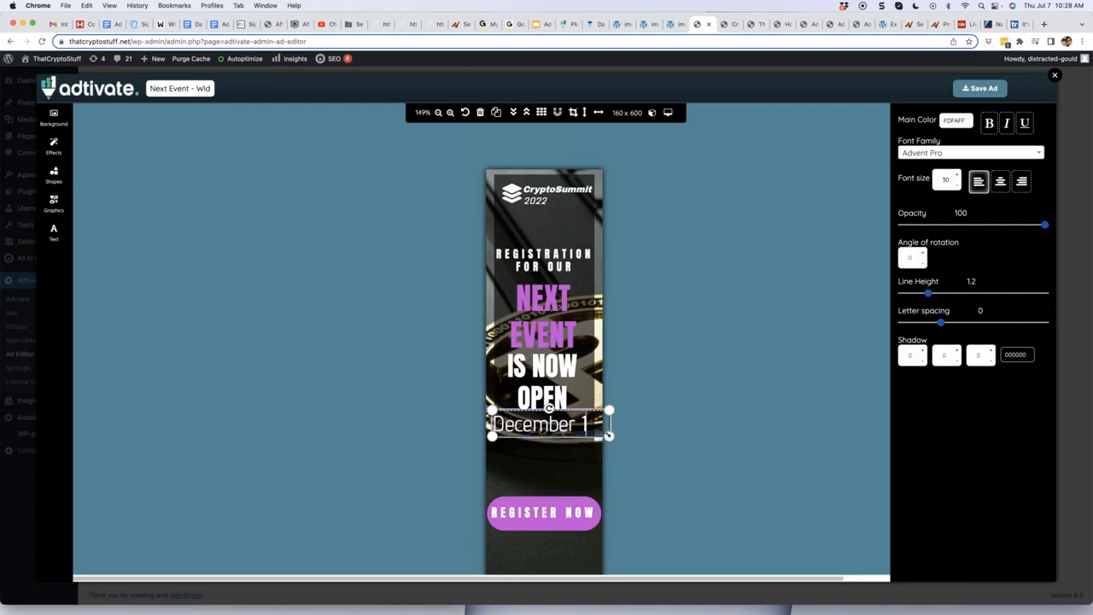
left_click(581, 444)
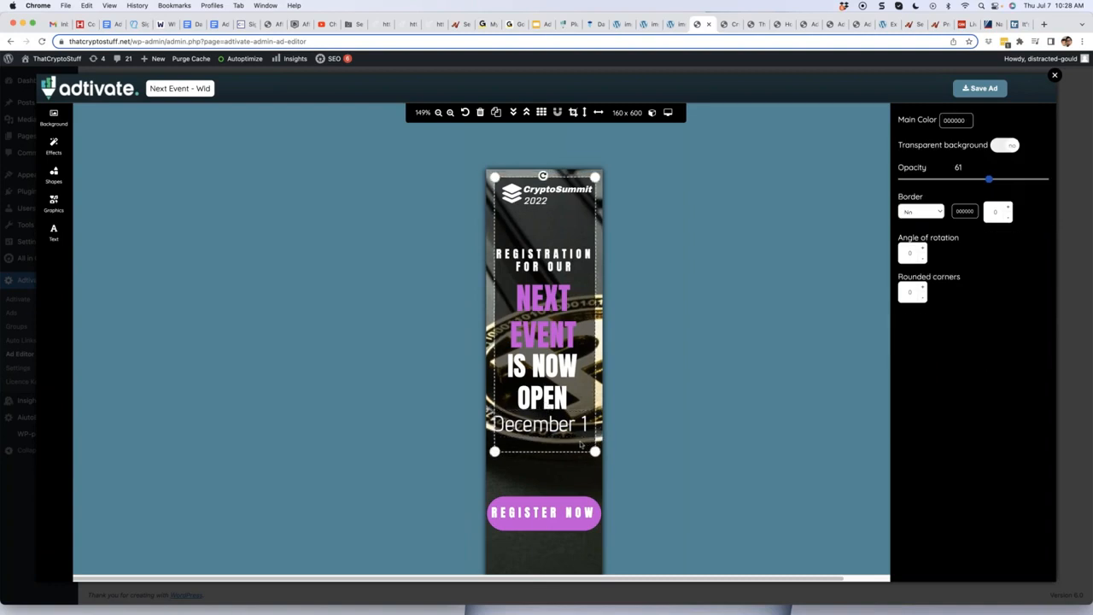
left_click(571, 433)
left_click_drag(557, 425, 569, 460)
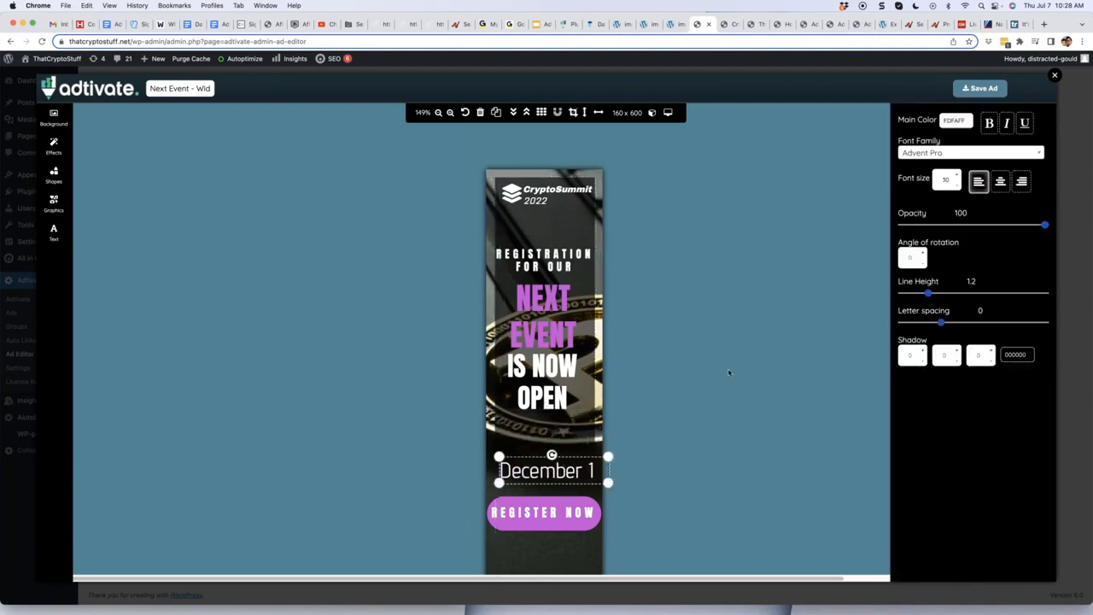
left_click(716, 369)
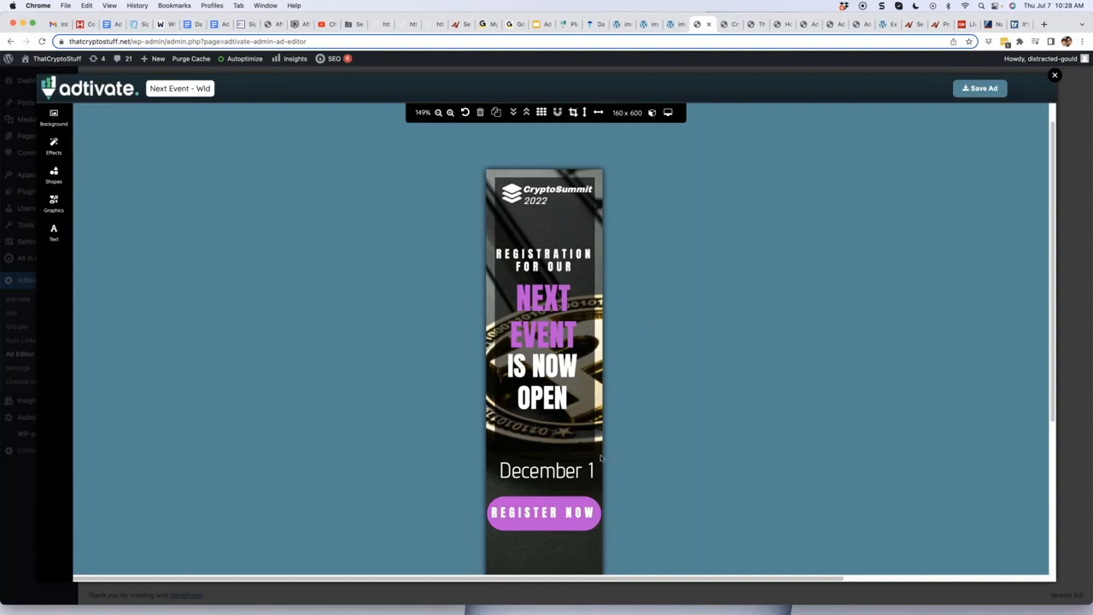
left_click(982, 89)
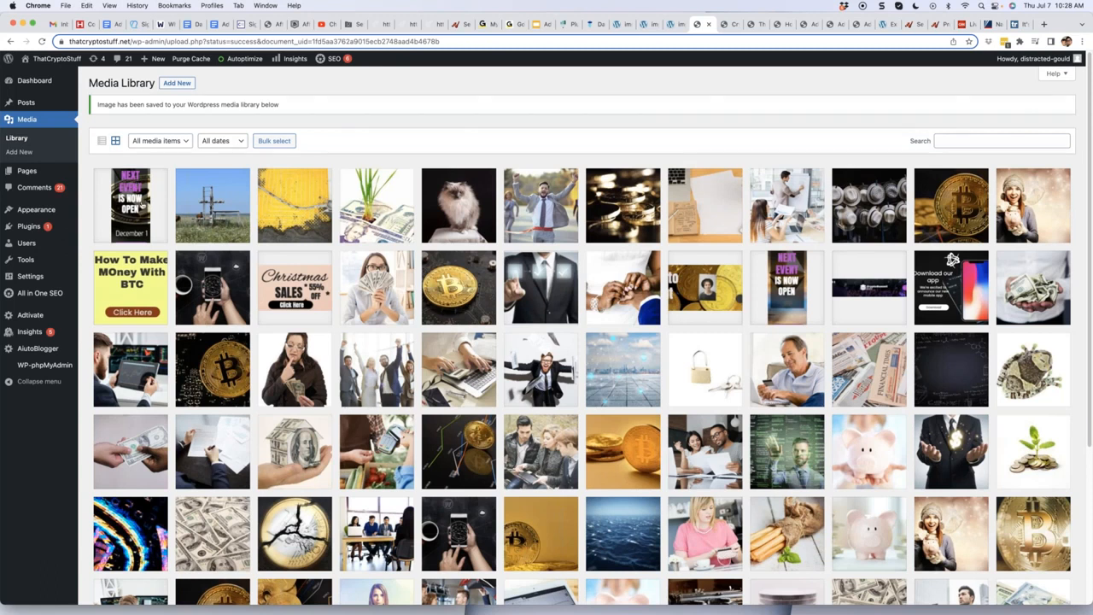
Start a new ad in Adtivate's ad list and name it "CryptoEvent".
mouse_move(30, 316)
left_click(100, 330)
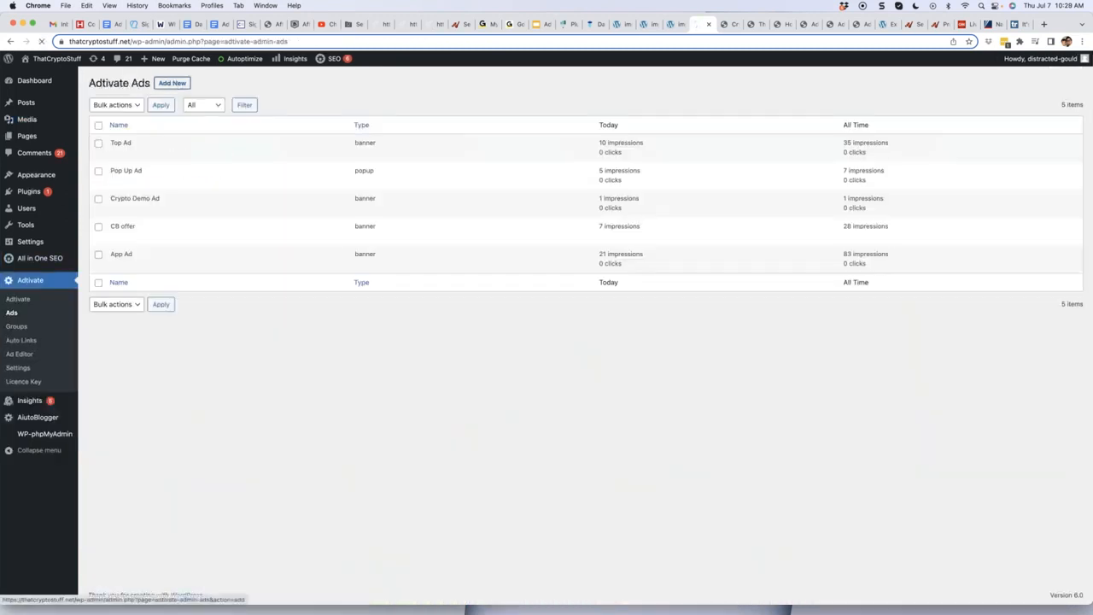
left_click(216, 109)
type("CryptoEvent")
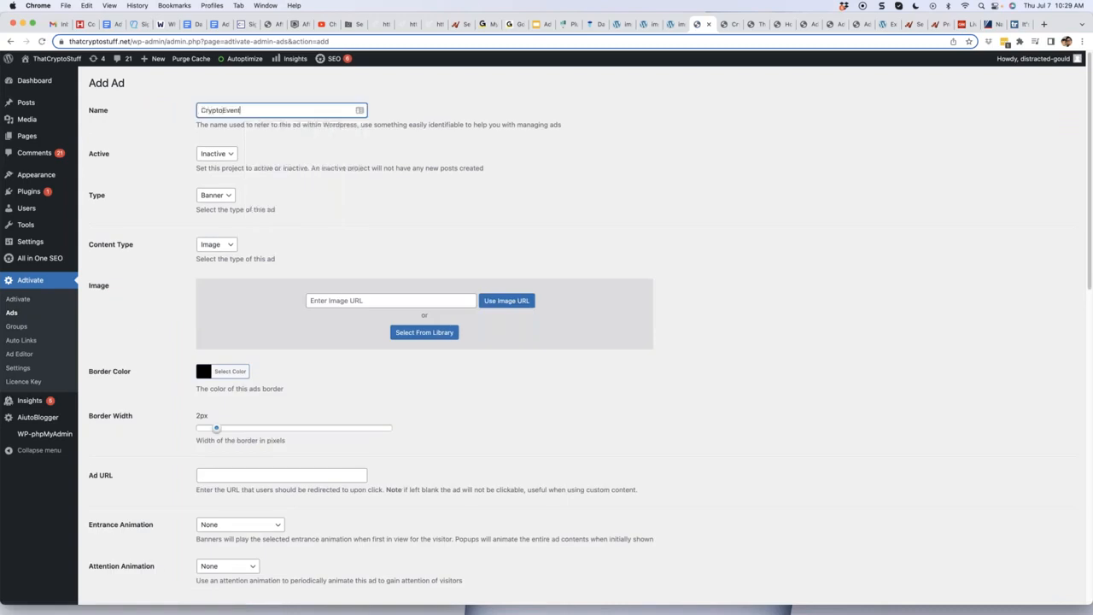
left_click(275, 156)
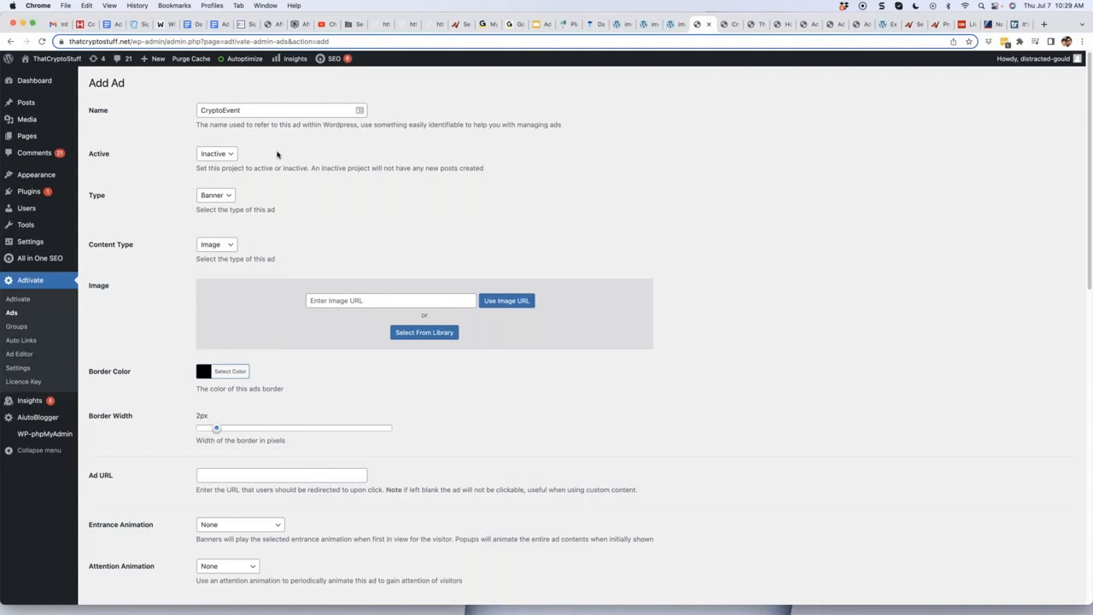
Set the CryptoEvent ad to Active and keep Banner as its type.
left_click(236, 157)
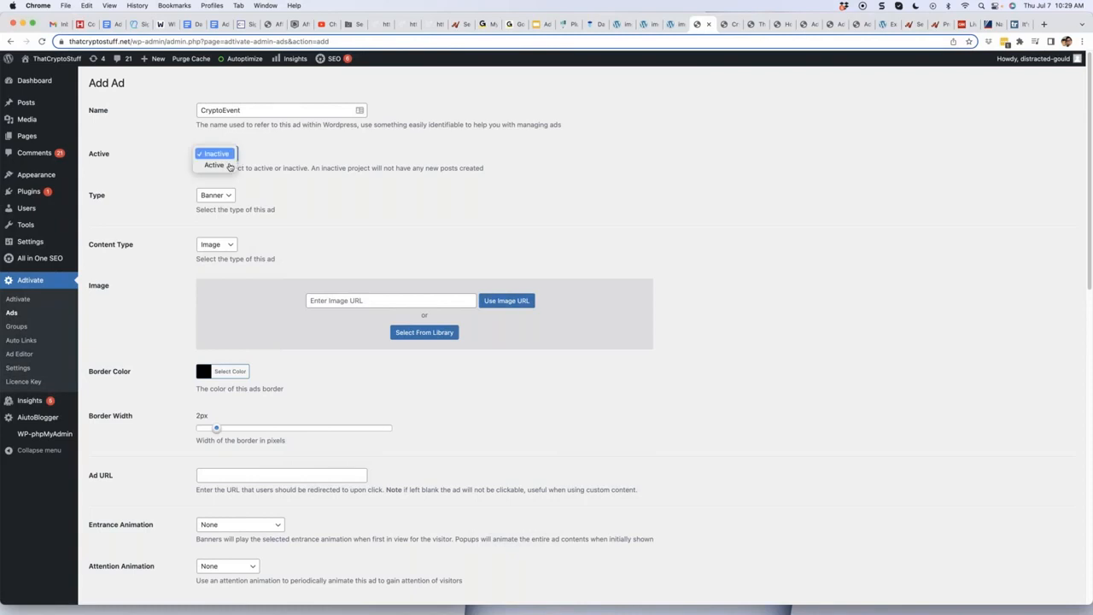
left_click(270, 175)
left_click(223, 198)
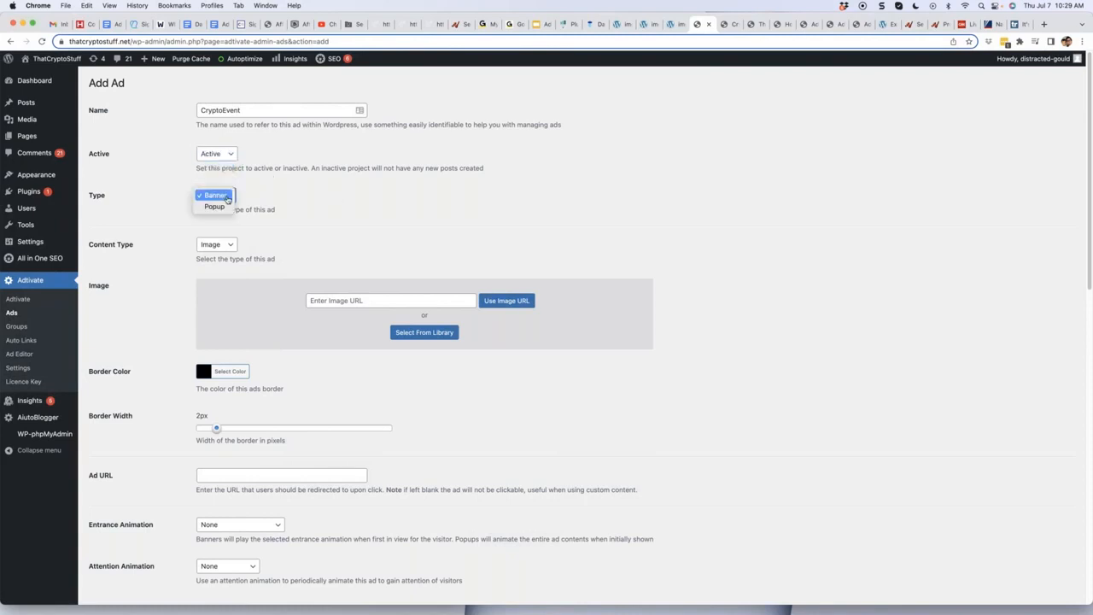
left_click(296, 199)
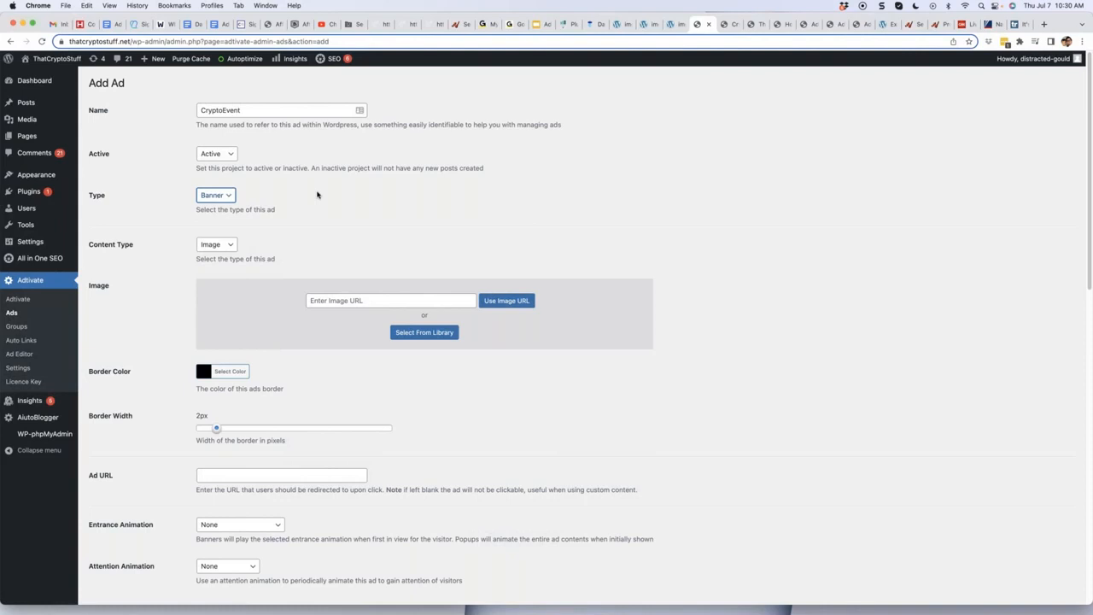
left_click(317, 195)
Select the saved CryptoSummit skyscraper design from the media library as the ad's image.
left_click(434, 333)
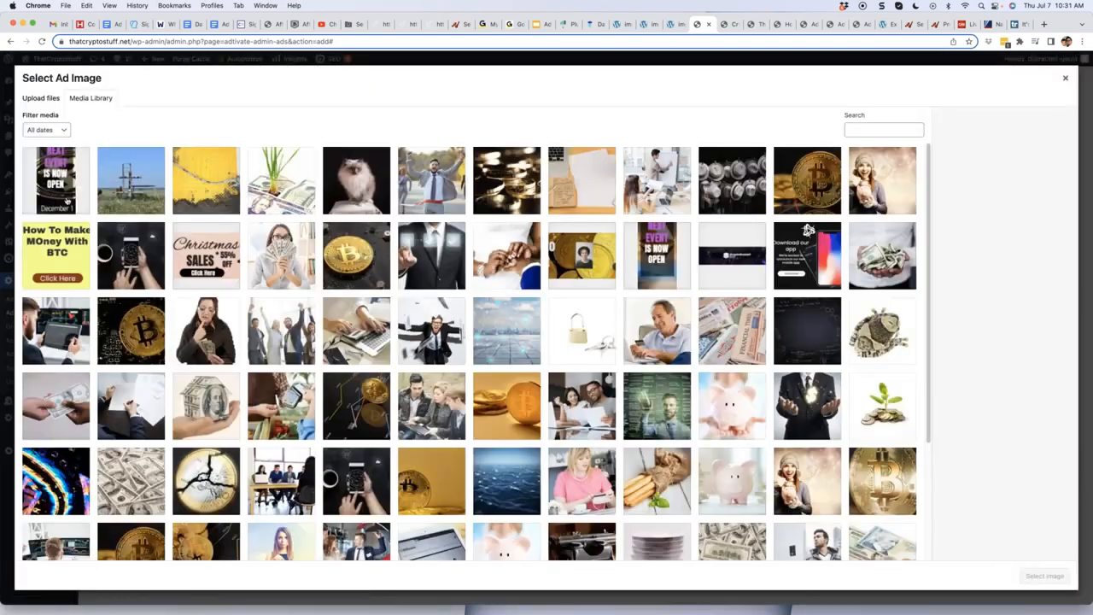
left_click(67, 202)
left_click(1045, 576)
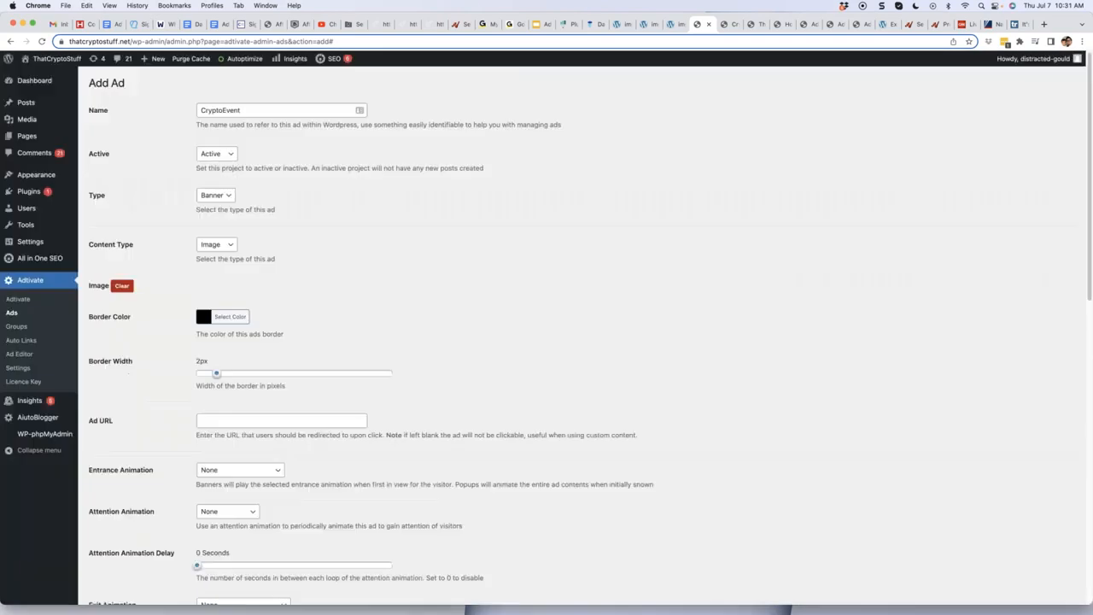
scroll(299, 280, "down", 2)
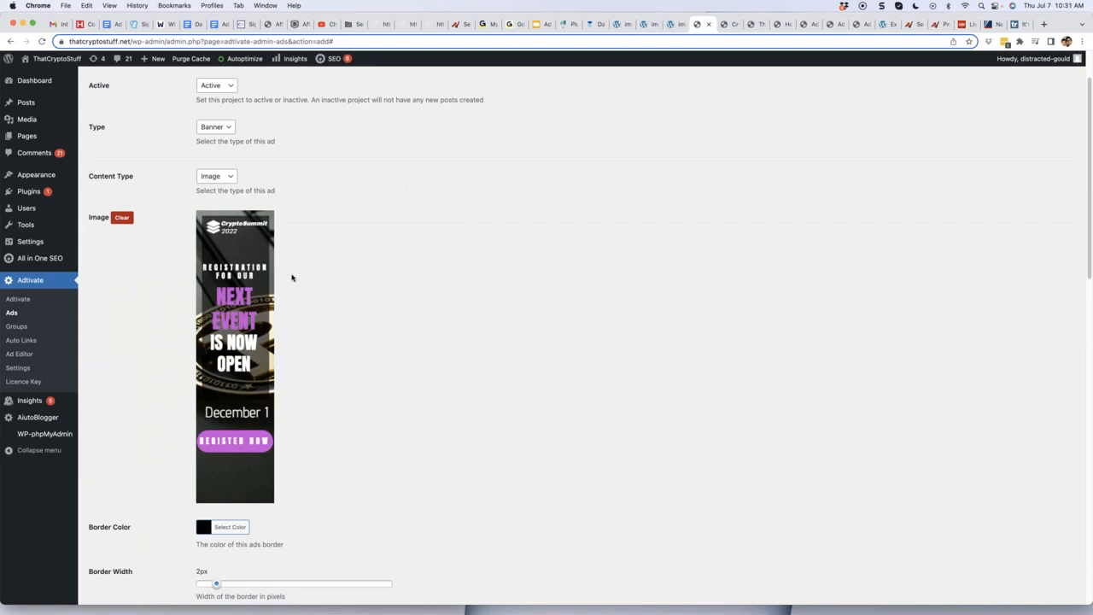
scroll(304, 269, "down", 3)
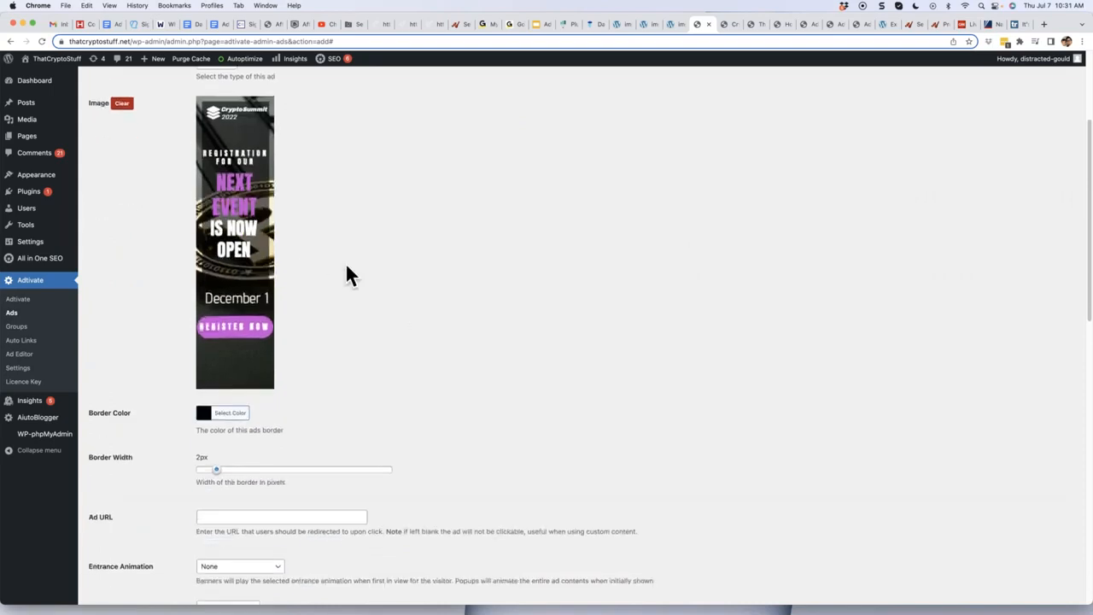
Set the ad's border color to yellow #eeee22 and its border width to 4px.
scroll(350, 276, "down", 2)
scroll(282, 295, "down", 3)
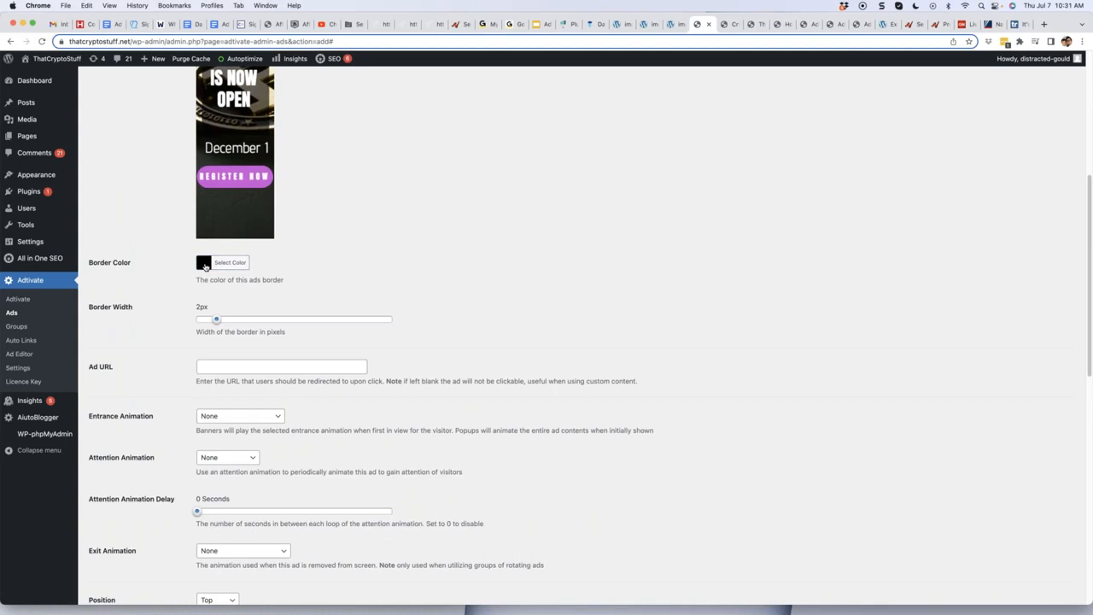
left_click(206, 266)
left_click(251, 376)
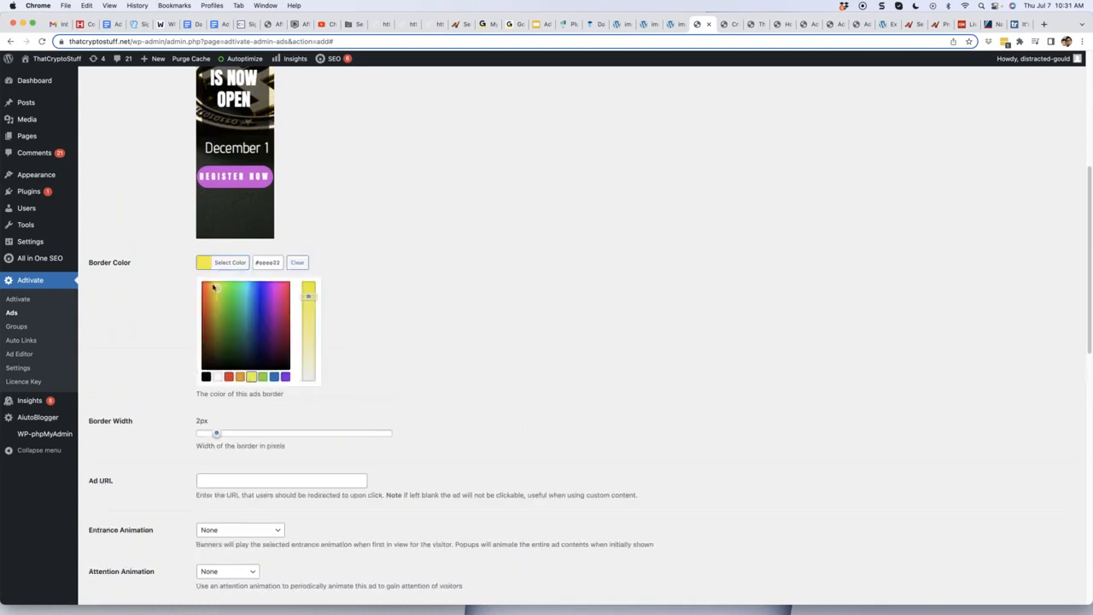
left_click(431, 250)
left_click_drag(216, 322, 236, 322)
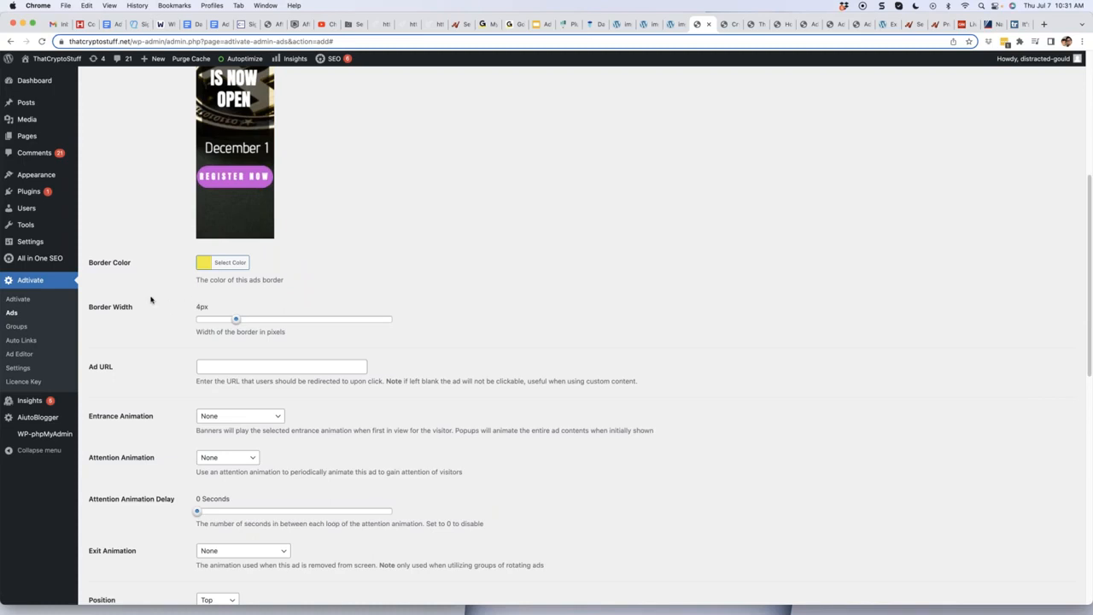
scroll(189, 316, "down", 2)
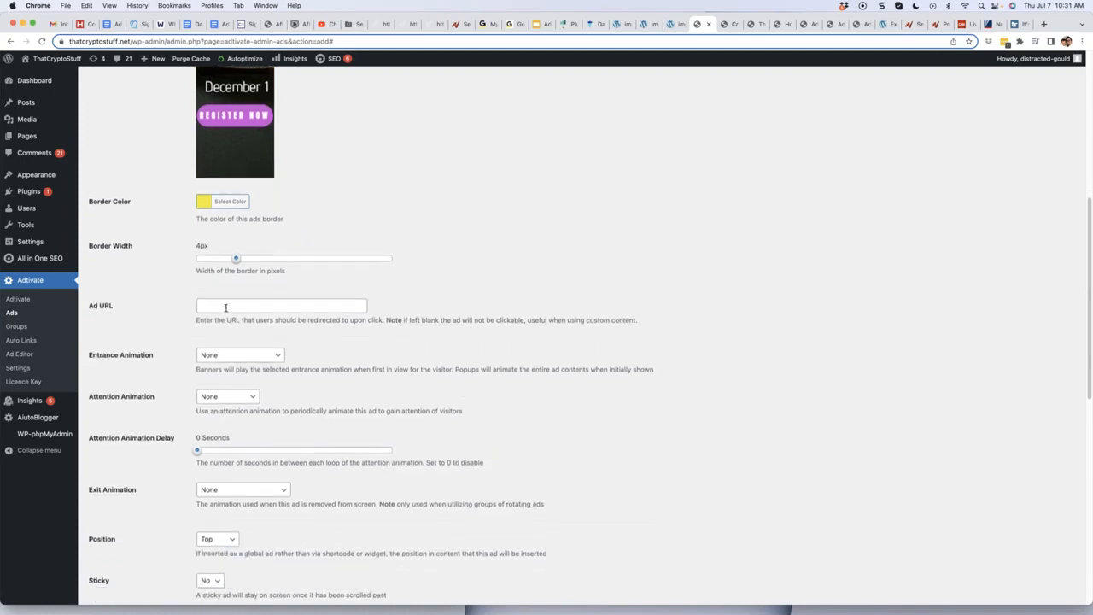
left_click(225, 307)
type("https://")
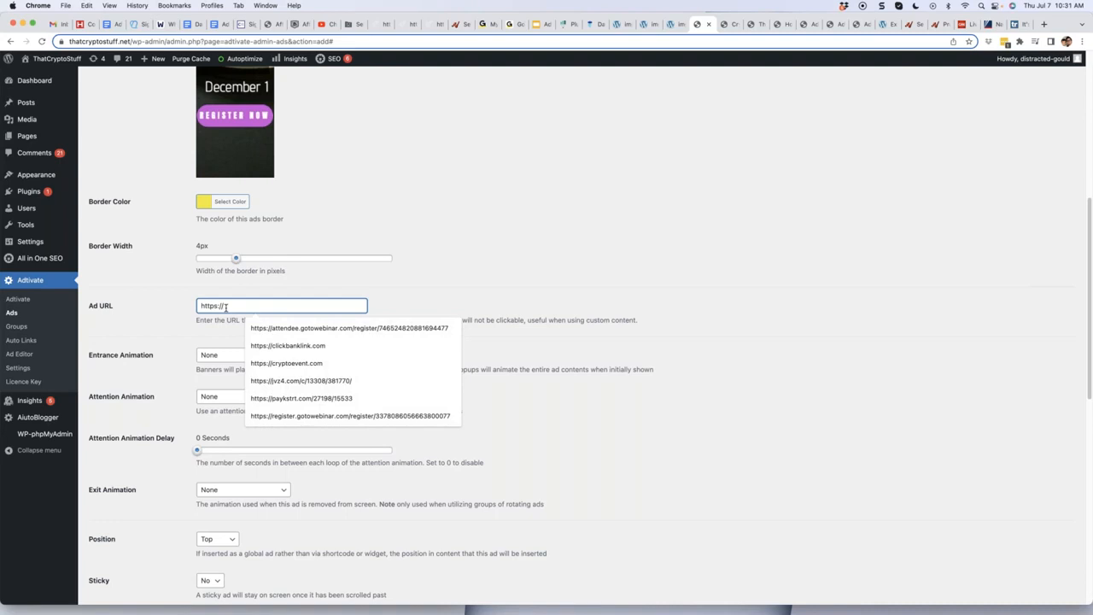
type("affiliatelinks.com")
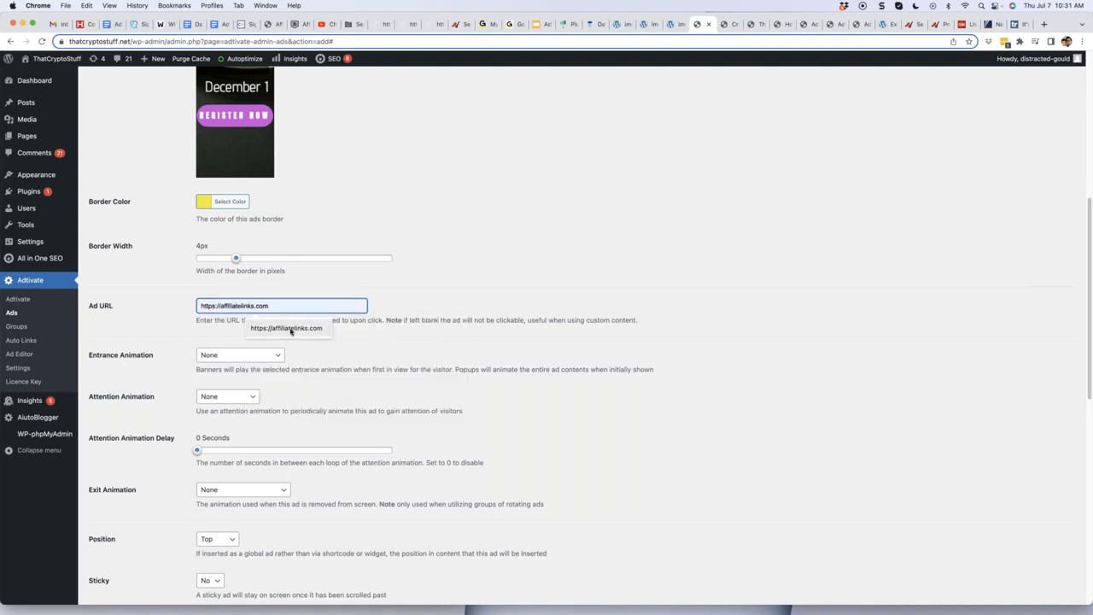
left_click(287, 328)
left_click(261, 305)
key("BackSpace")
left_click(293, 295)
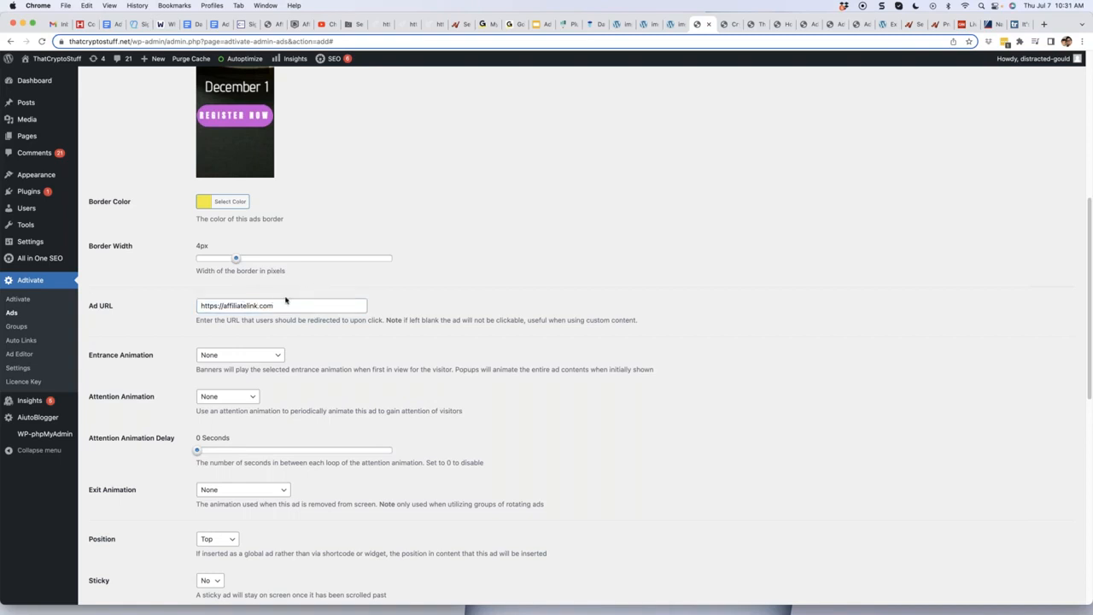
Look through the available entrance animations for the ad and leave the setting at None.
scroll(265, 290, "down", 2)
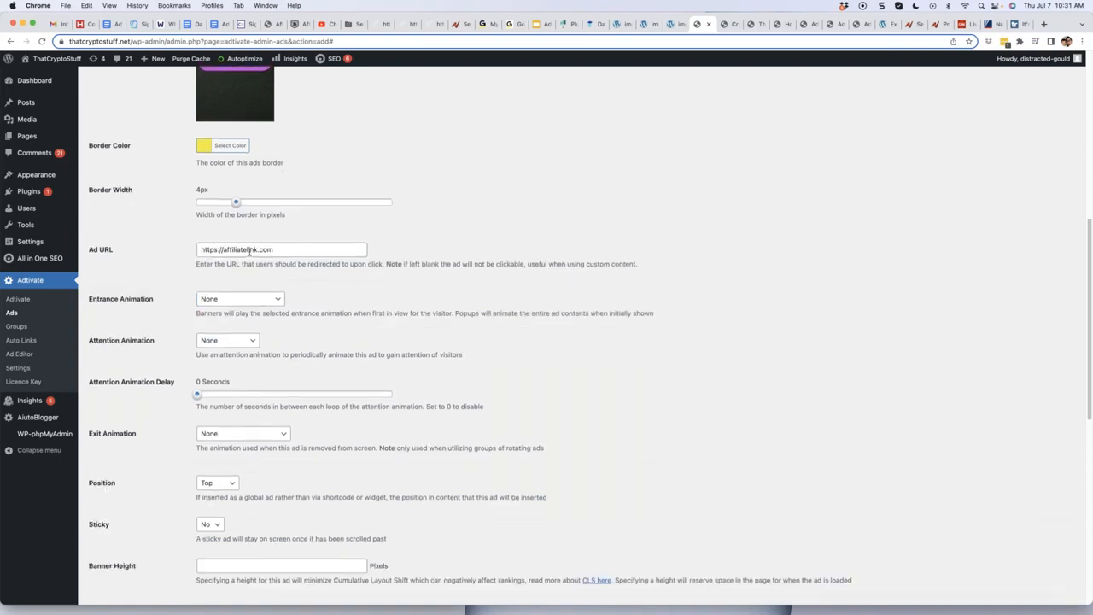
scroll(250, 251, "down", 2)
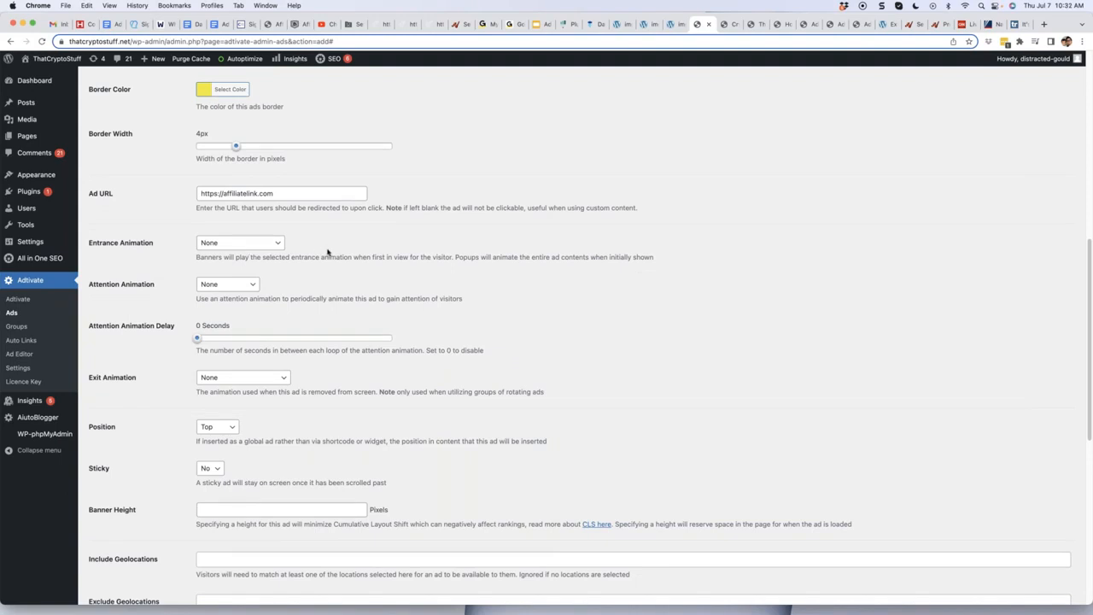
left_click(253, 246)
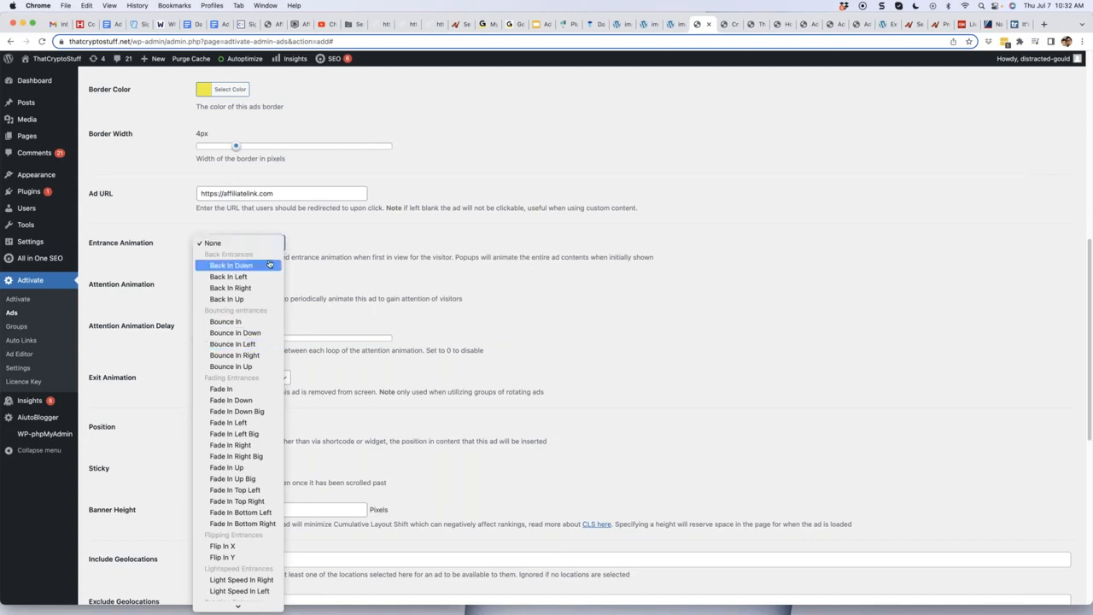
left_click(358, 237)
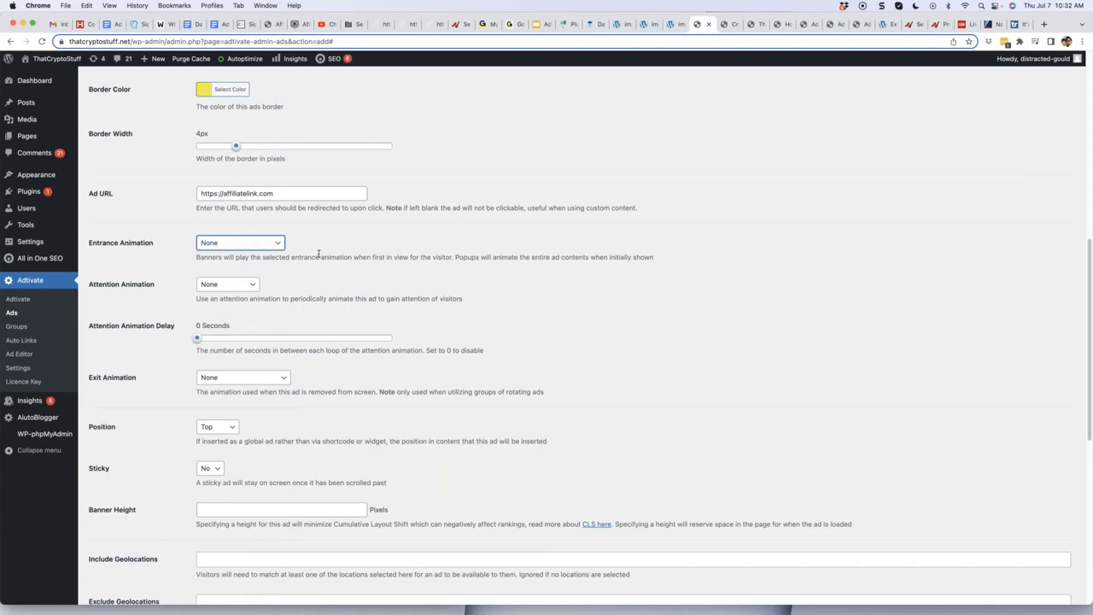
Set the attention animation to Pulse with a delay of 4 seconds.
scroll(252, 248, "down", 1)
left_click(249, 248)
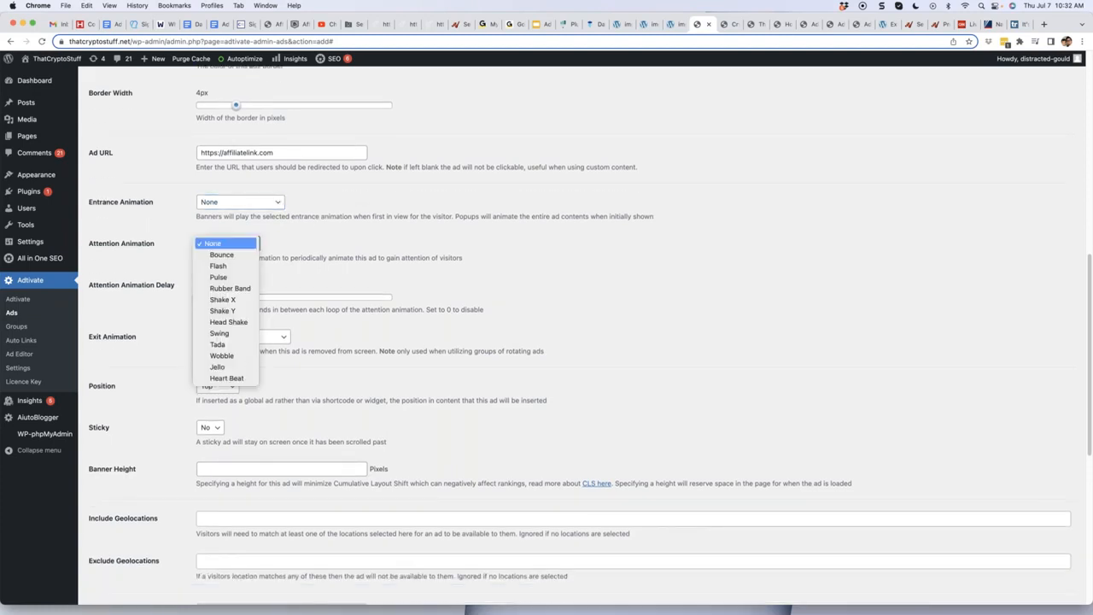
left_click(242, 278)
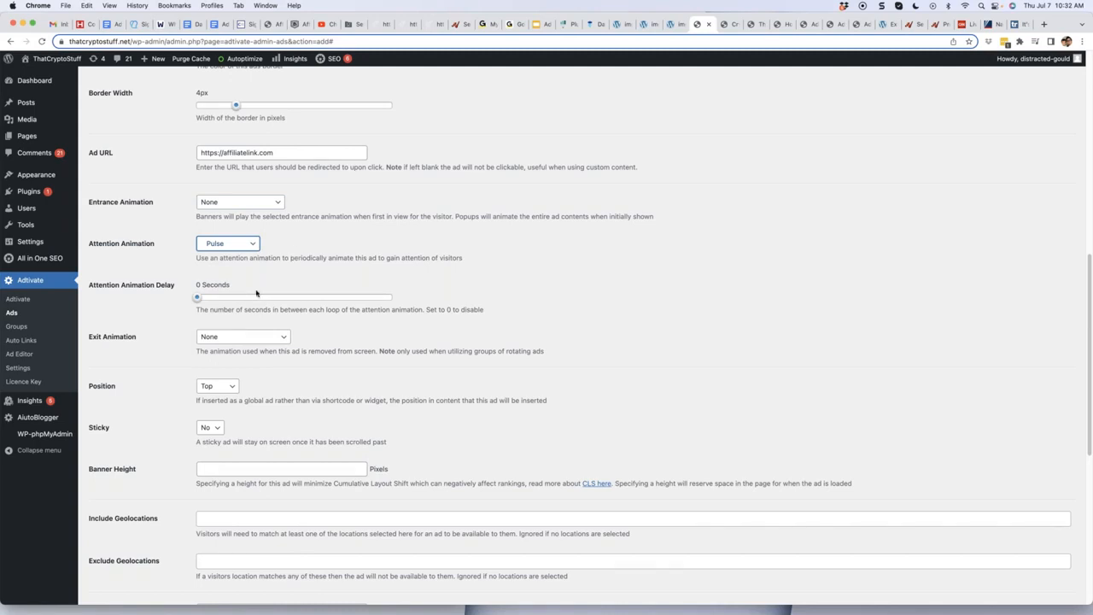
left_click_drag(206, 300, 236, 297)
left_click_drag(235, 298, 222, 298)
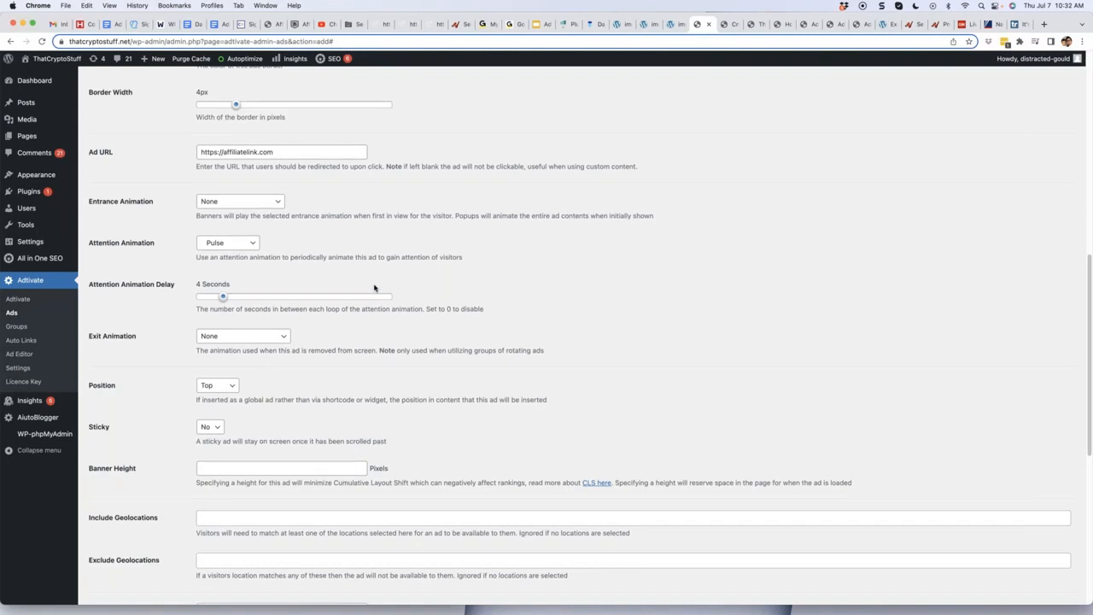
Set the ad's exit animation to Fade Out.
scroll(374, 288, "down", 2)
left_click(243, 270)
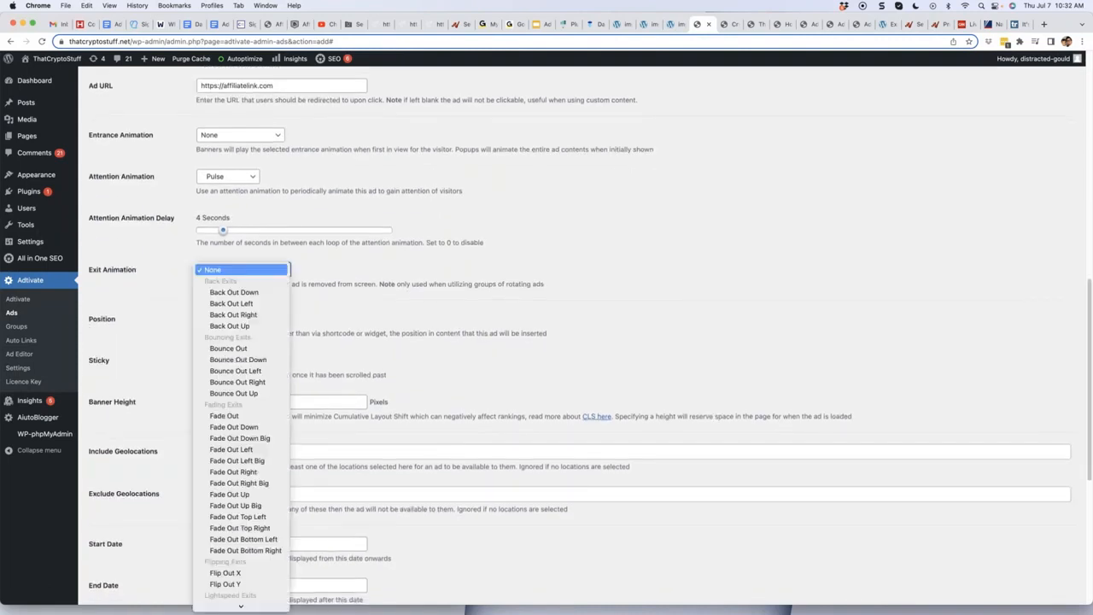
left_click(246, 417)
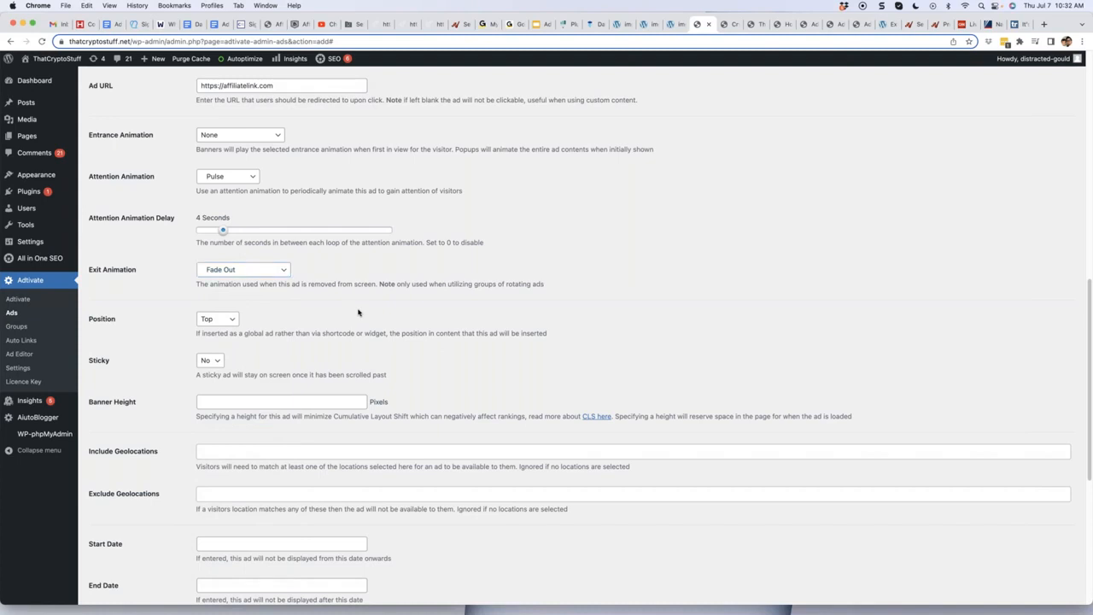
Keep the ad's position at Top and set Sticky to Yes.
scroll(356, 313, "down", 1)
left_click(229, 264)
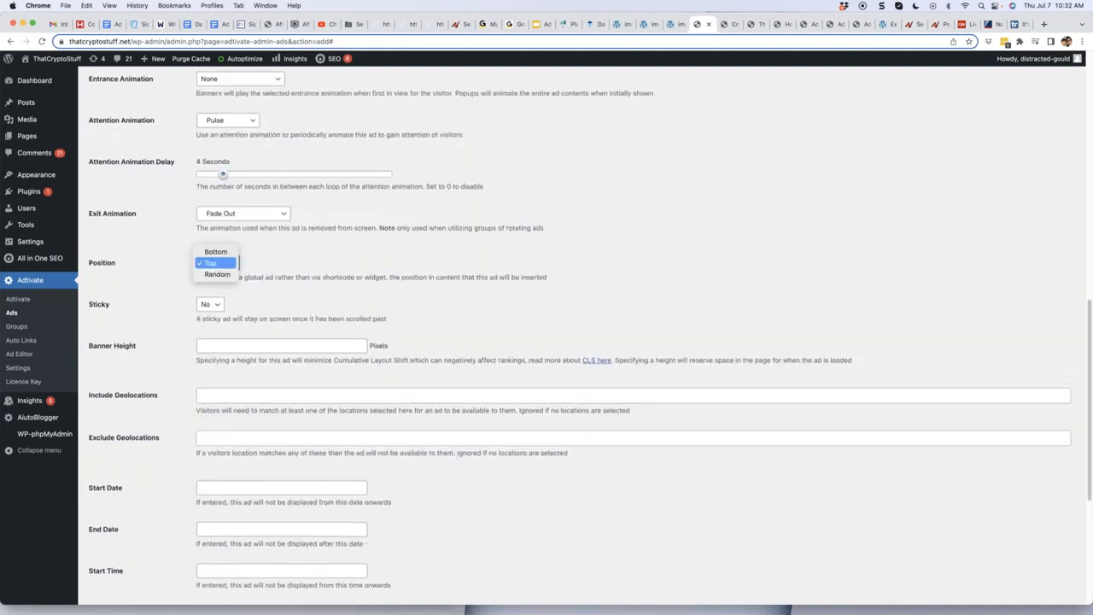
left_click(226, 264)
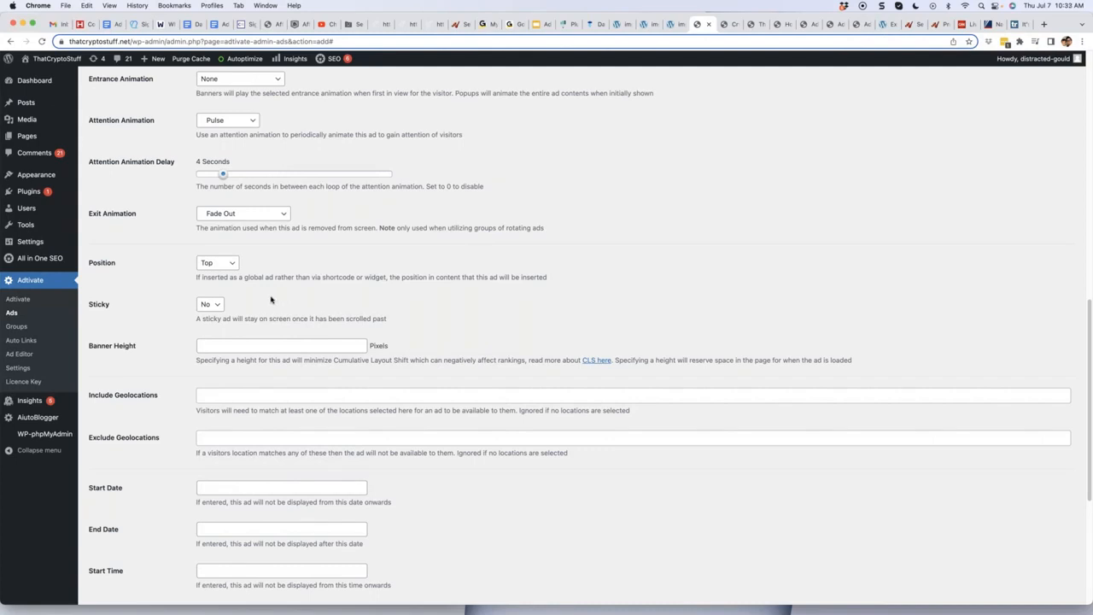
left_click(217, 309)
left_click(212, 316)
Switch to the open Fox News article, examine how its sidebar ads behave while scrolling, and return to the ad form.
left_click(998, 26)
scroll(662, 223, "down", 3)
scroll(671, 223, "down", 6)
scroll(671, 222, "up", 4)
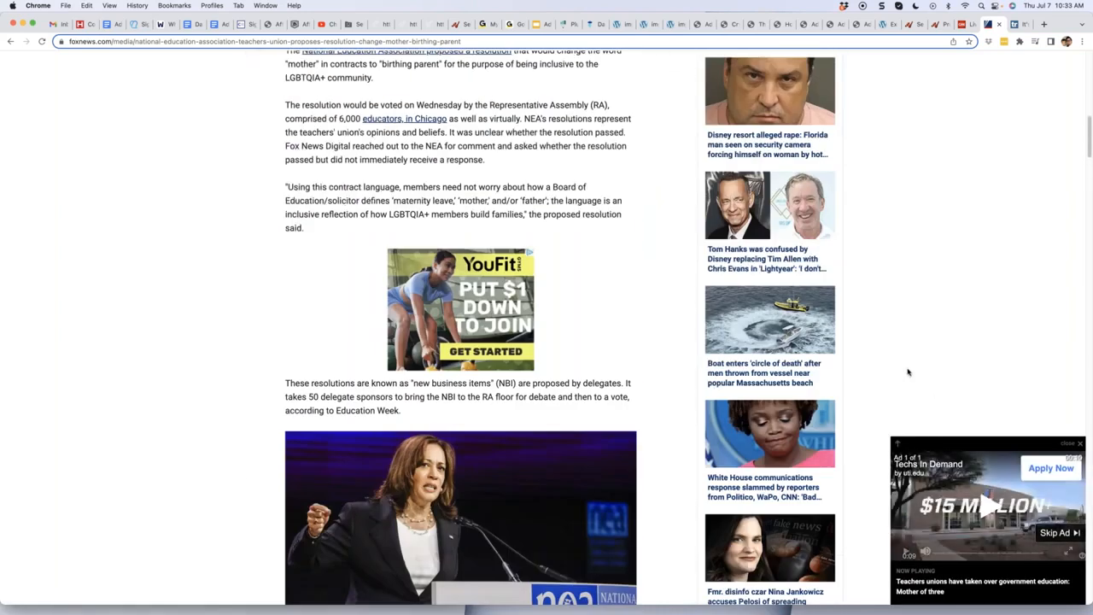
scroll(906, 370, "down", 10)
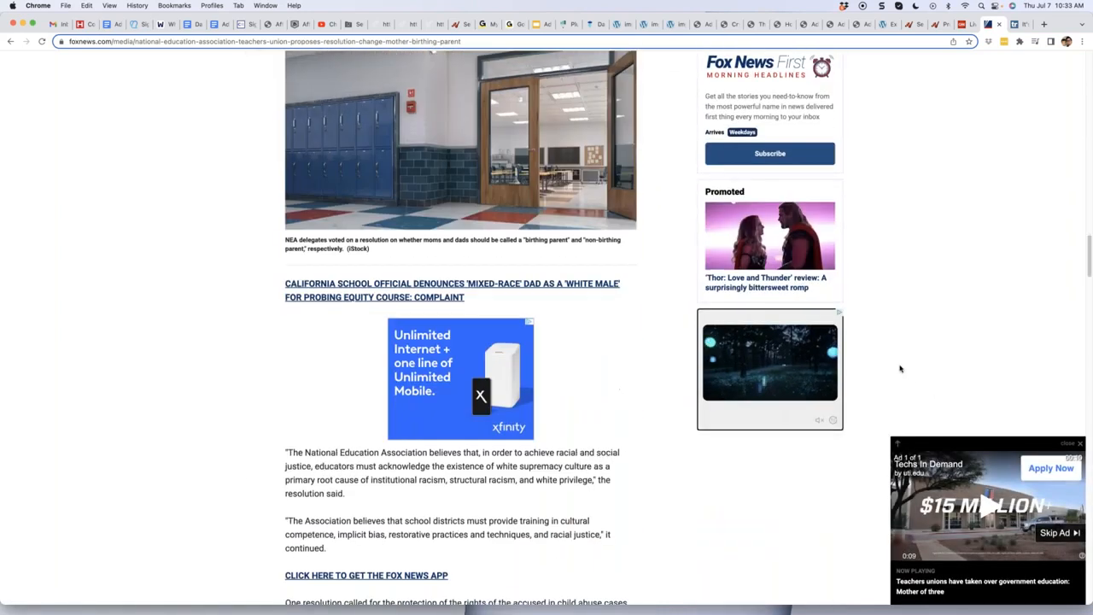
scroll(900, 369, "down", 15)
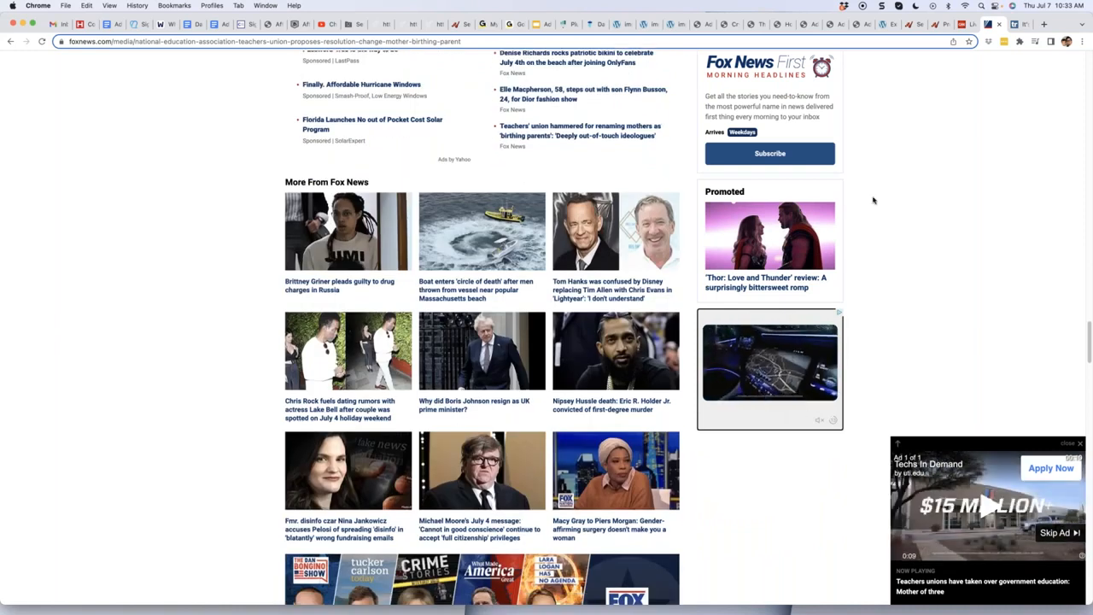
scroll(873, 200, "down", 15)
scroll(875, 202, "up", 15)
scroll(903, 321, "up", 3)
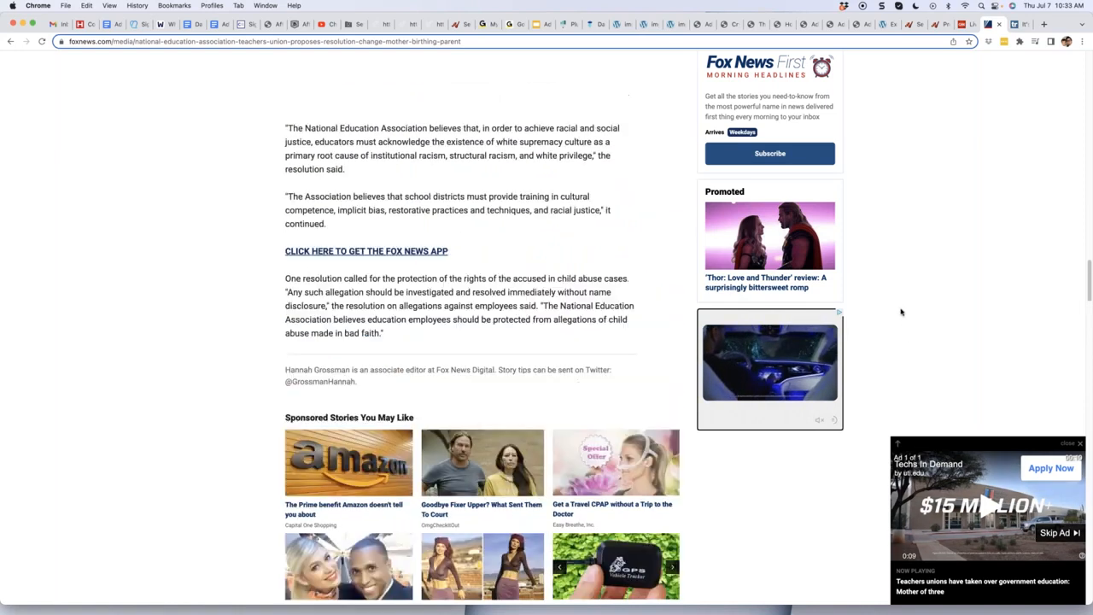
scroll(901, 312, "up", 6)
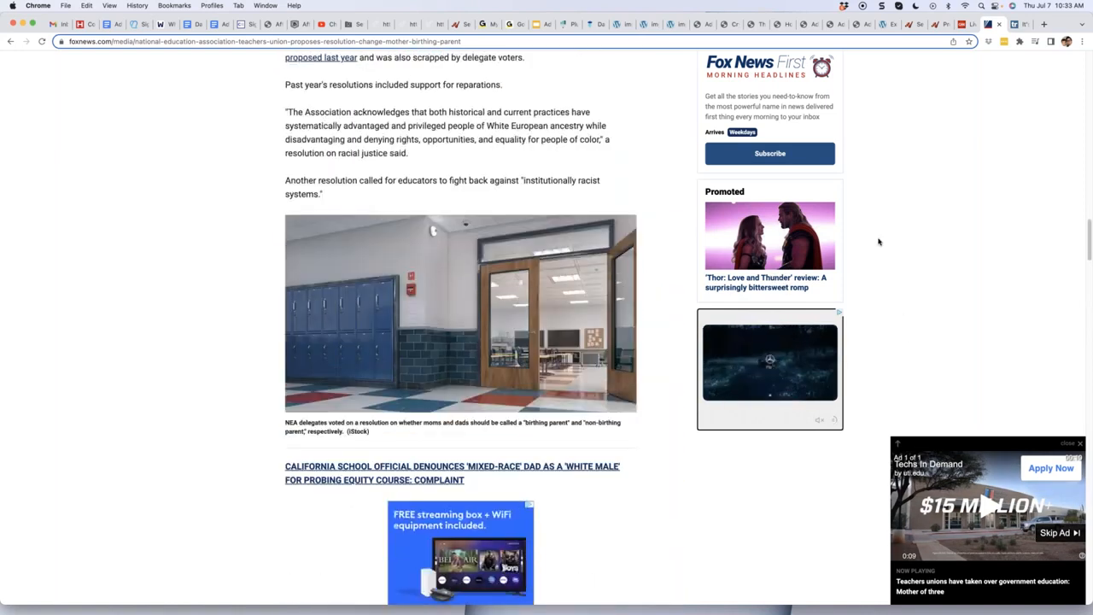
scroll(879, 242, "up", 10)
scroll(879, 243, "down", 12)
scroll(880, 242, "down", 8)
scroll(880, 242, "up", 20)
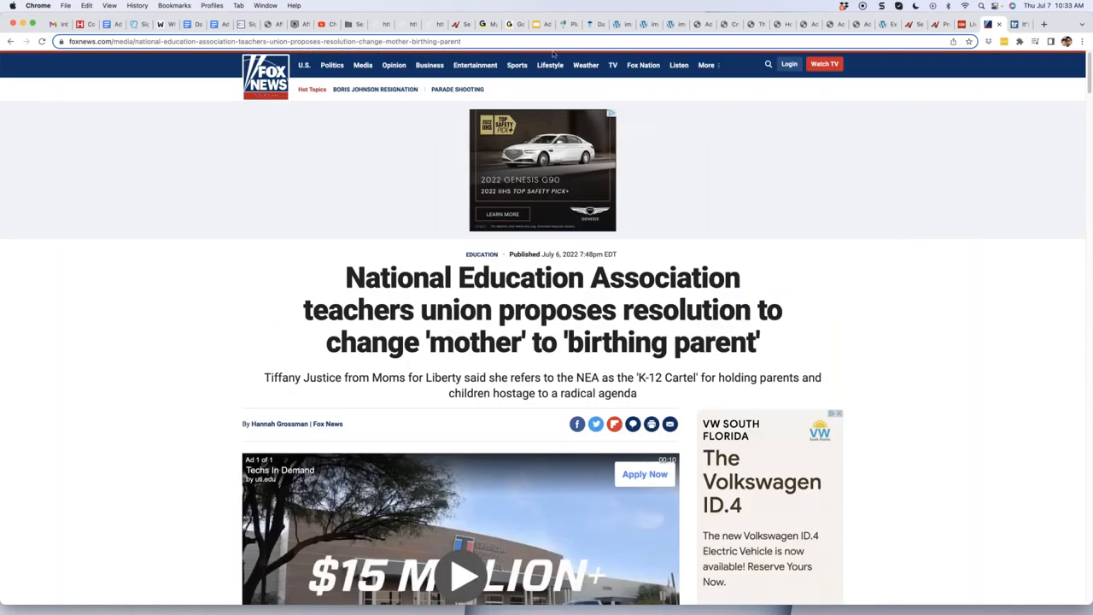
left_click(709, 26)
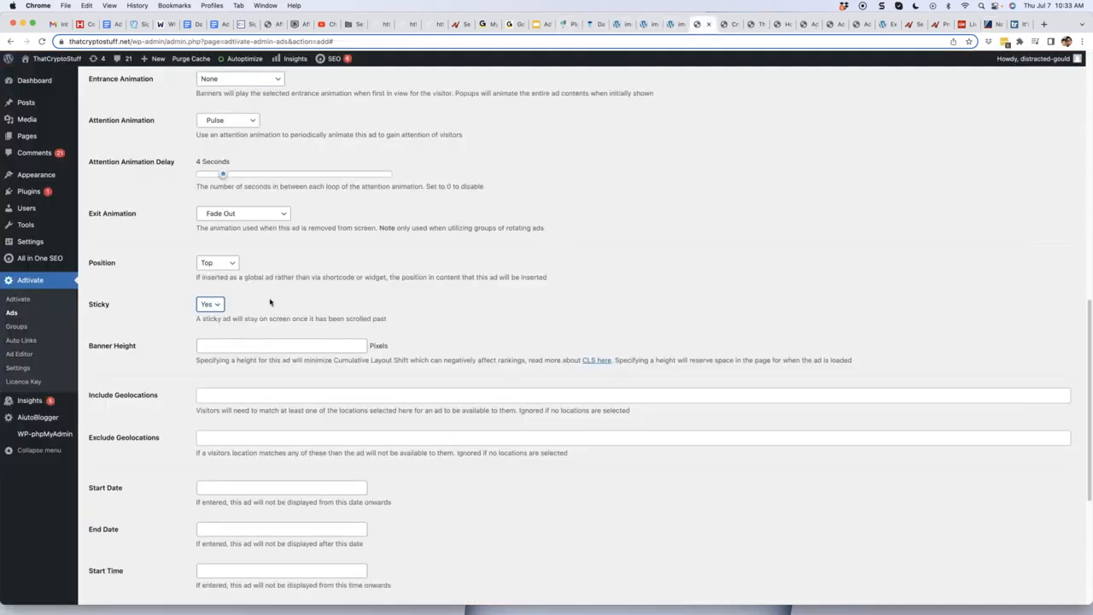
Review the banner height, geolocation, start and end date and time, and maximum clicks and impressions settings.
scroll(348, 288, "down", 1)
scroll(341, 291, "down", 5)
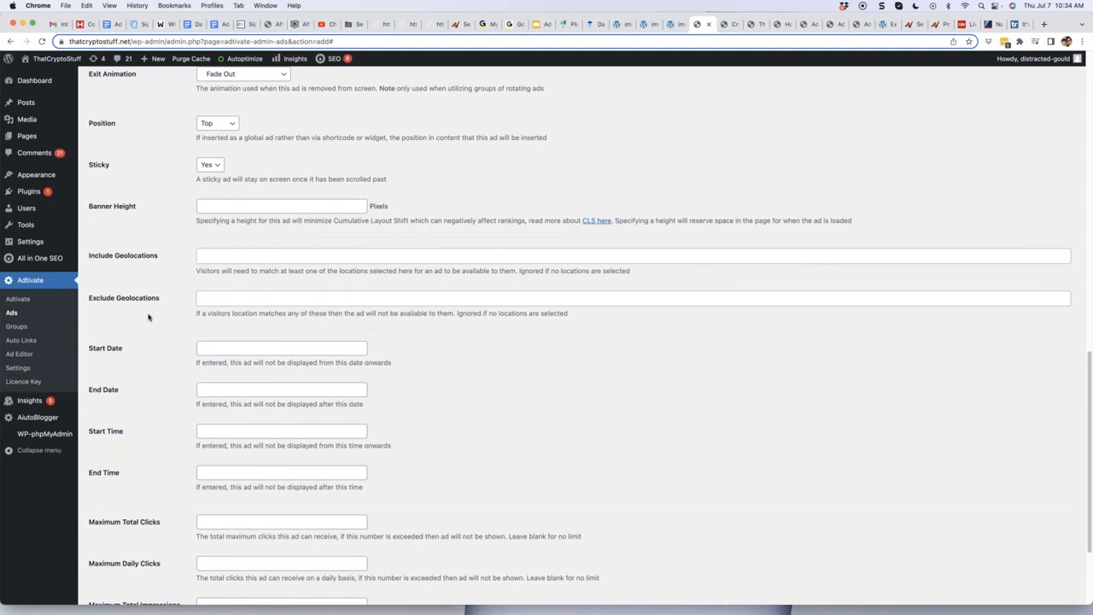
scroll(147, 317, "down", 2)
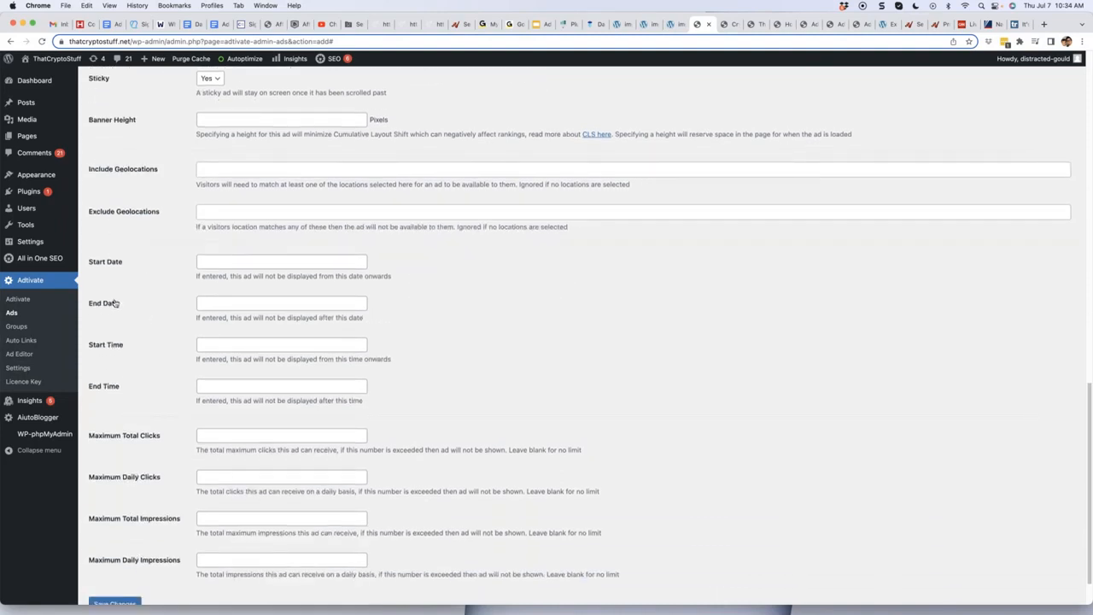
scroll(152, 297, "down", 1)
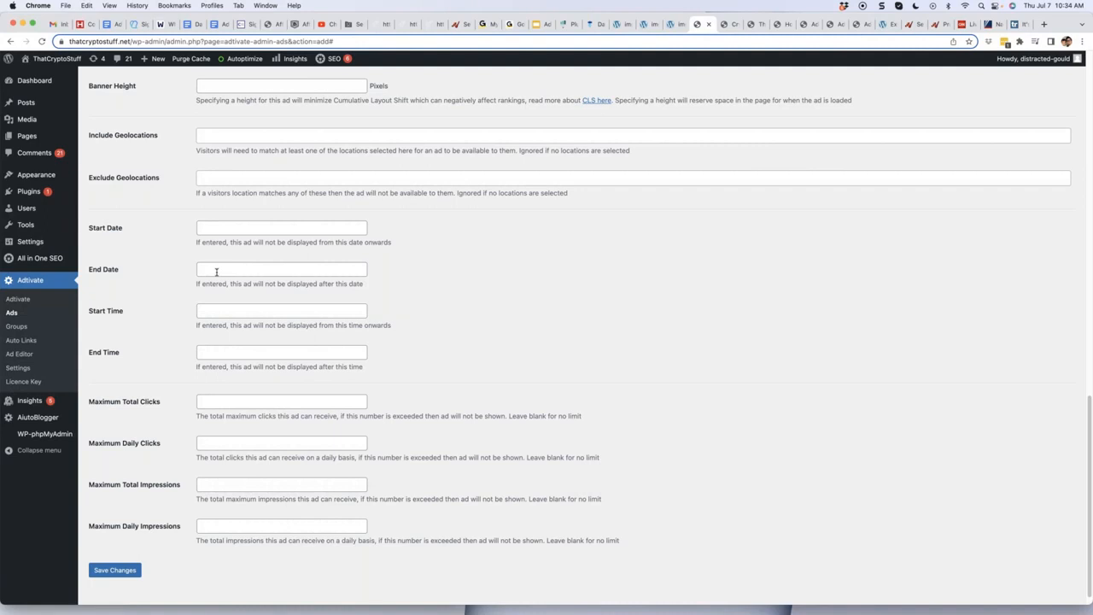
left_click_drag(124, 314, 89, 313)
left_click_drag(122, 354, 87, 355)
left_click(96, 356)
left_click(161, 338)
scroll(442, 311, "down", 1)
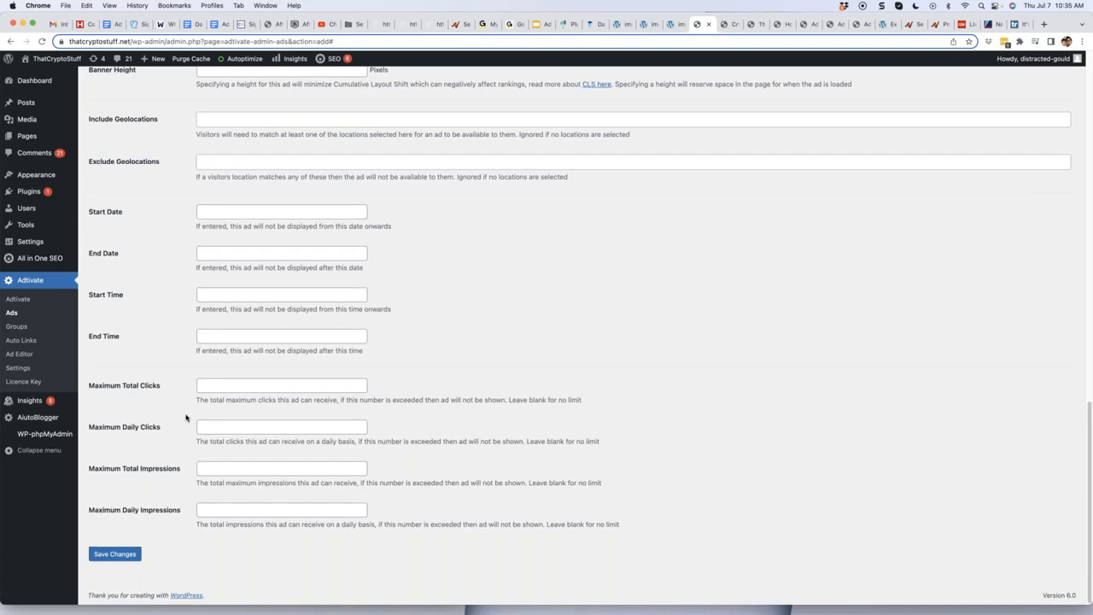
Check over the completed CryptoEvent ad form and save the changes.
scroll(182, 415, "up", 15)
scroll(186, 418, "down", 15)
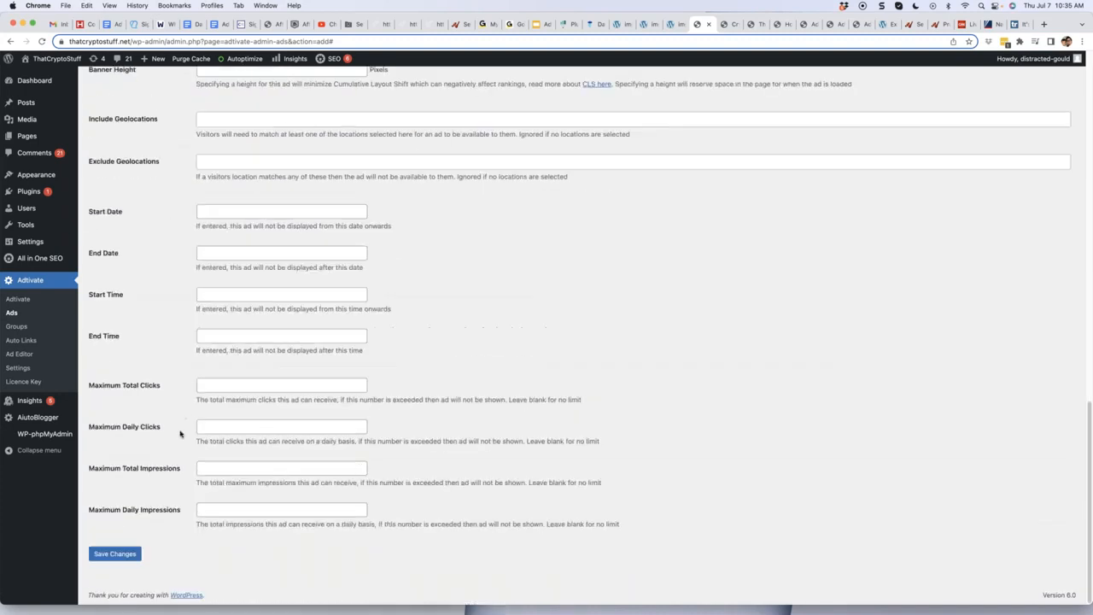
left_click(121, 554)
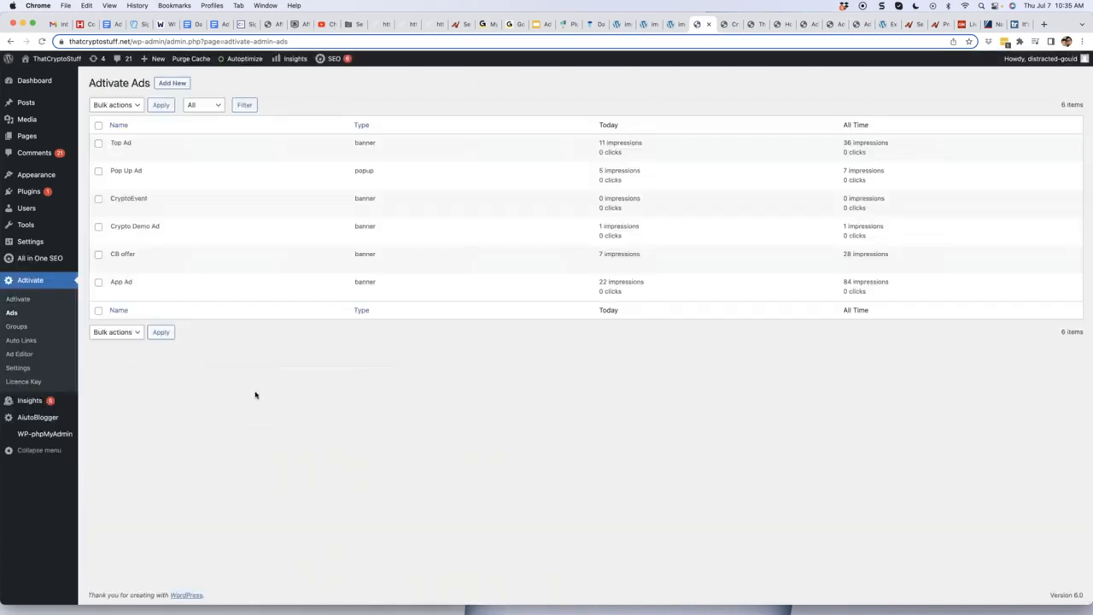
View the display instructions for the CryptoEvent ad, highlight its shortcode, and close the instructions.
mouse_move(231, 265)
mouse_move(136, 200)
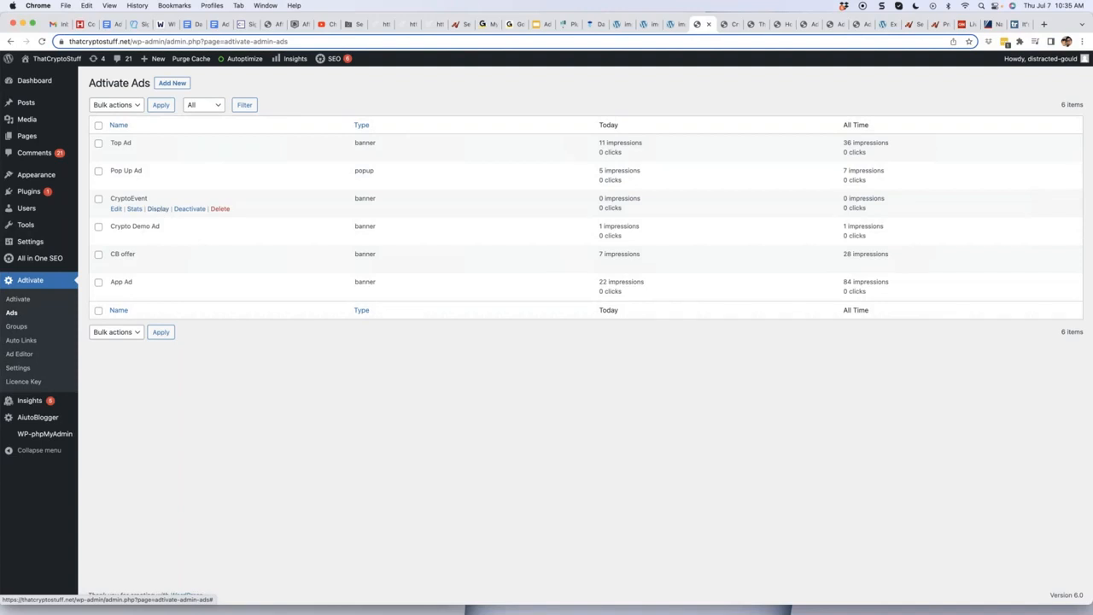
left_click(162, 212)
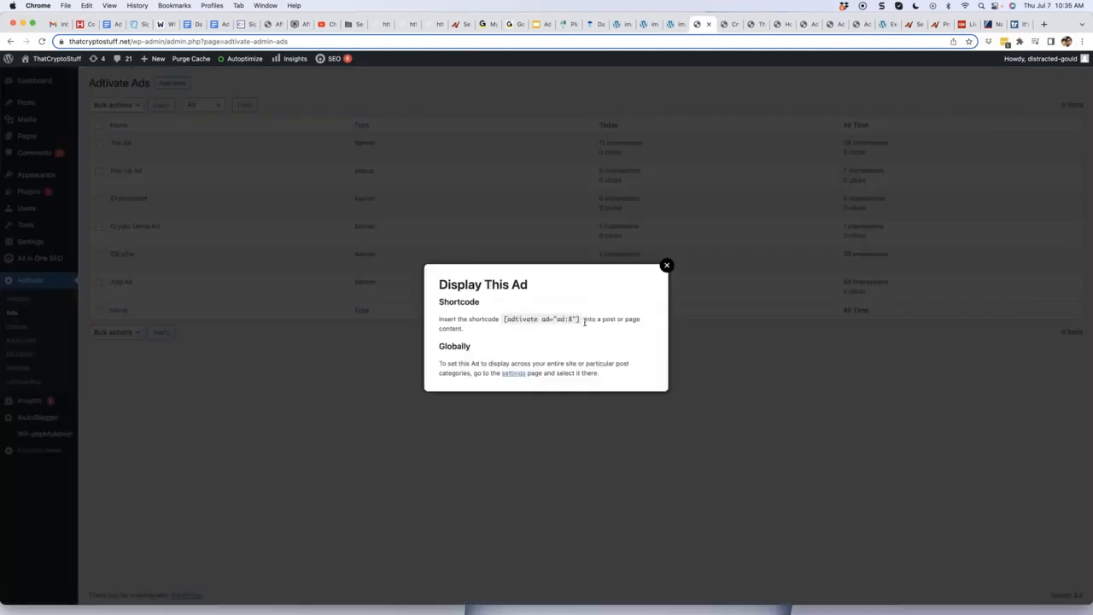
left_click_drag(580, 320, 503, 319)
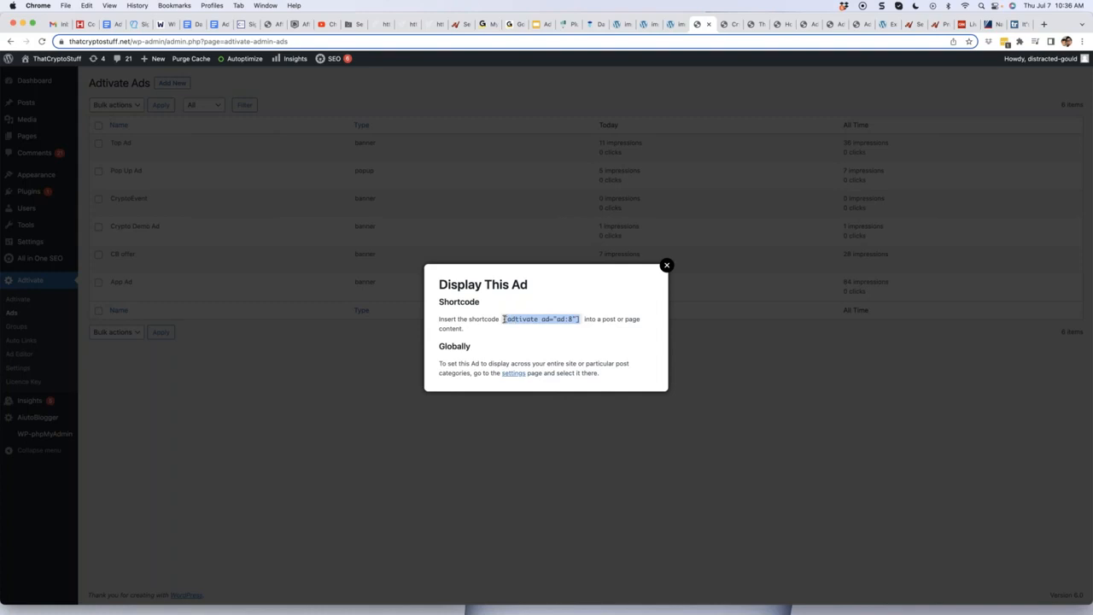
left_click(395, 362)
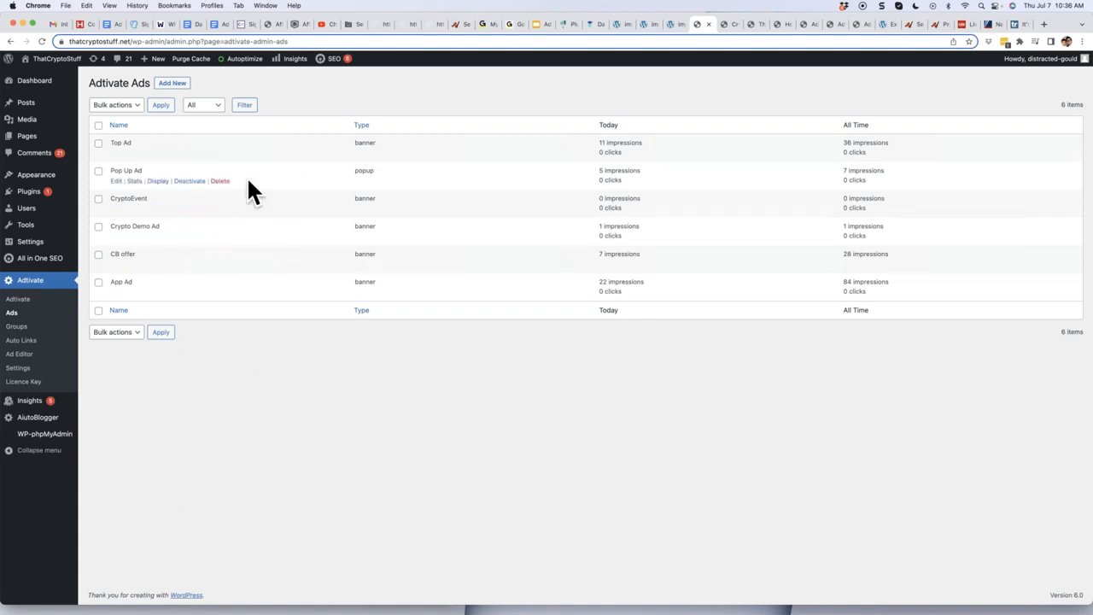
Open the Adtivate display settings and switch automatic ad insertion for posts off and back on.
left_click(19, 368)
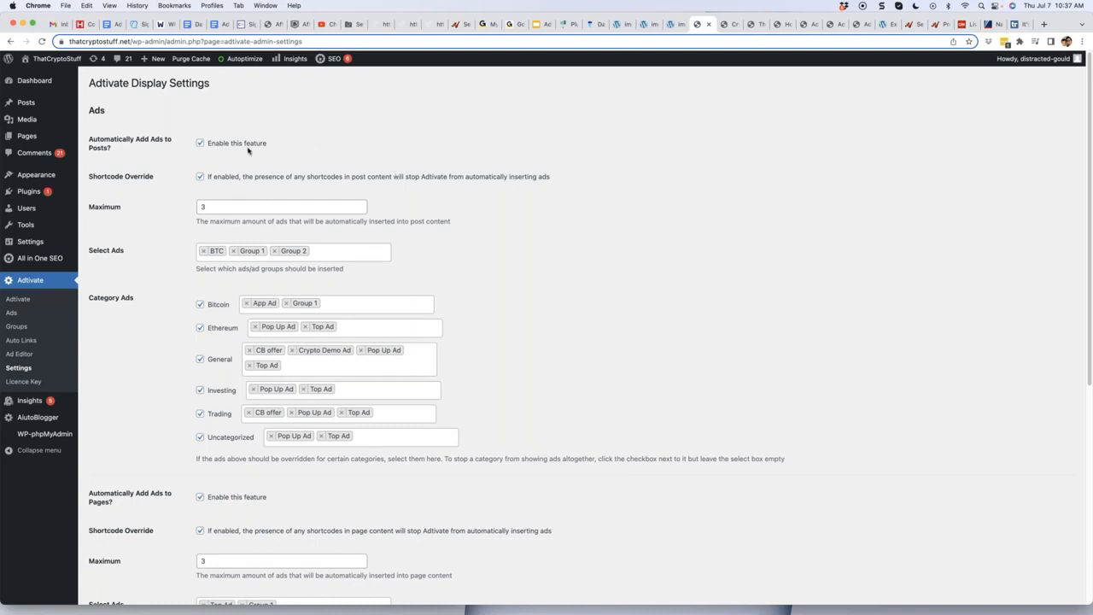
left_click(201, 144)
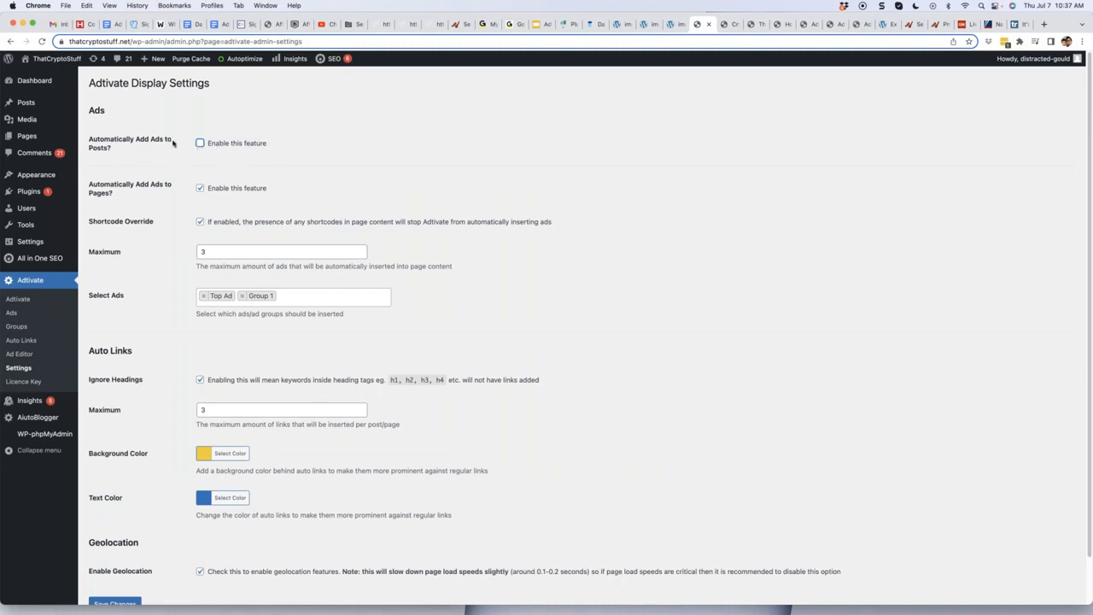
left_click(200, 144)
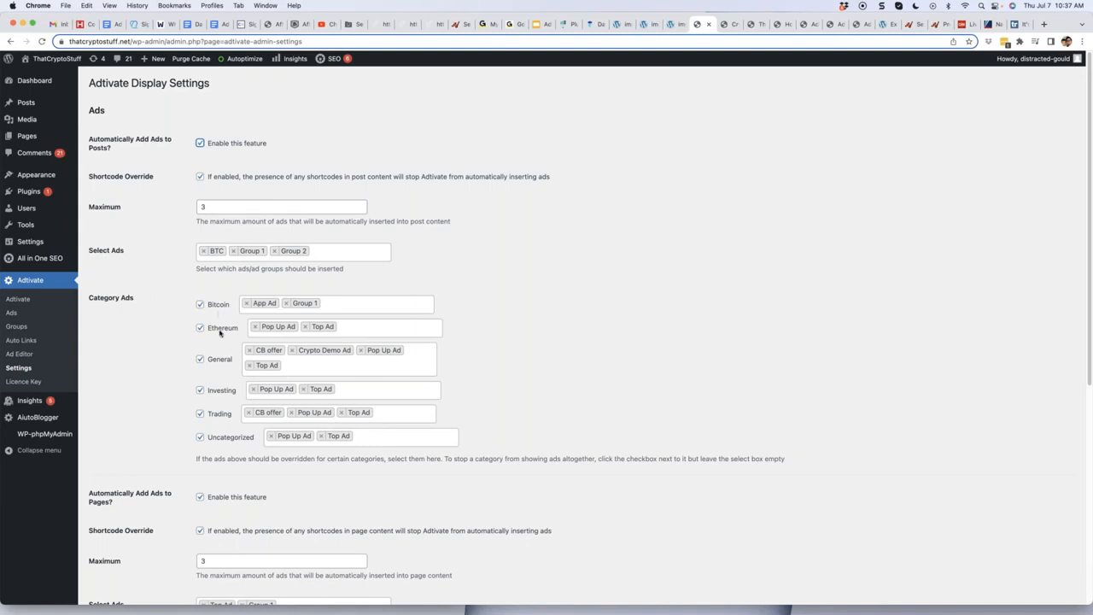
Add CB offer and Crypto Demo Ad to the Bitcoin category ads, and CB offer to the Ethereum category ads.
left_click(347, 302)
left_click(346, 351)
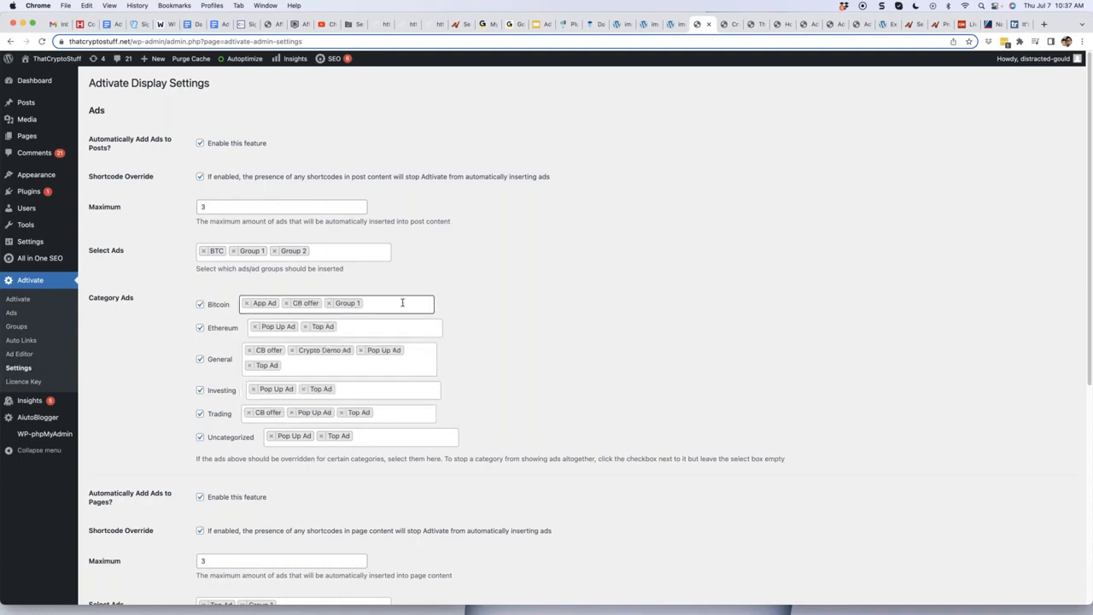
left_click(402, 304)
left_click(292, 373)
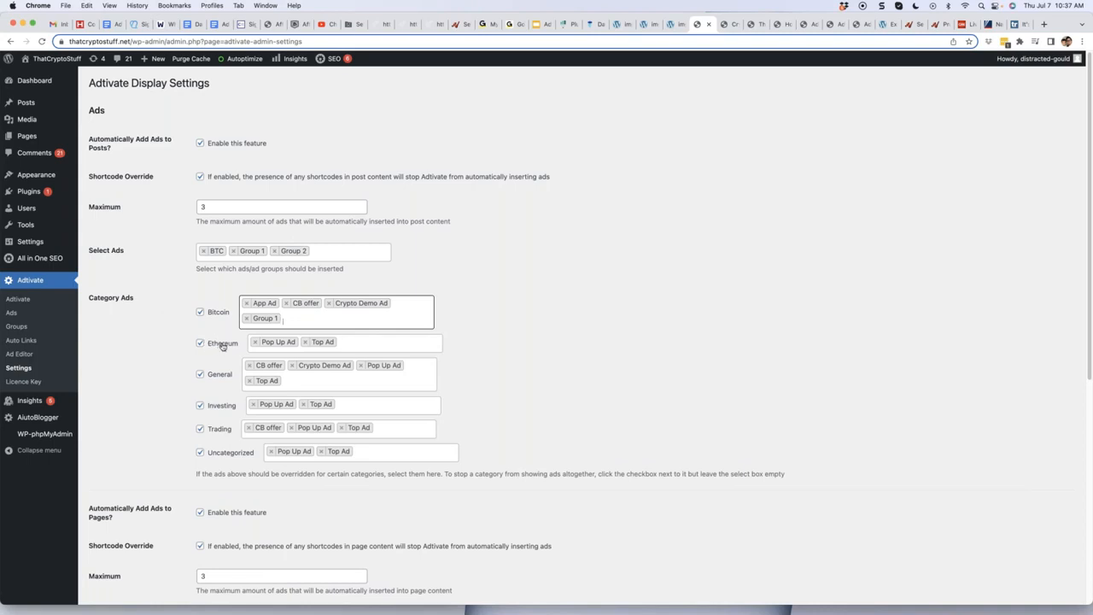
left_click(343, 341)
left_click(340, 392)
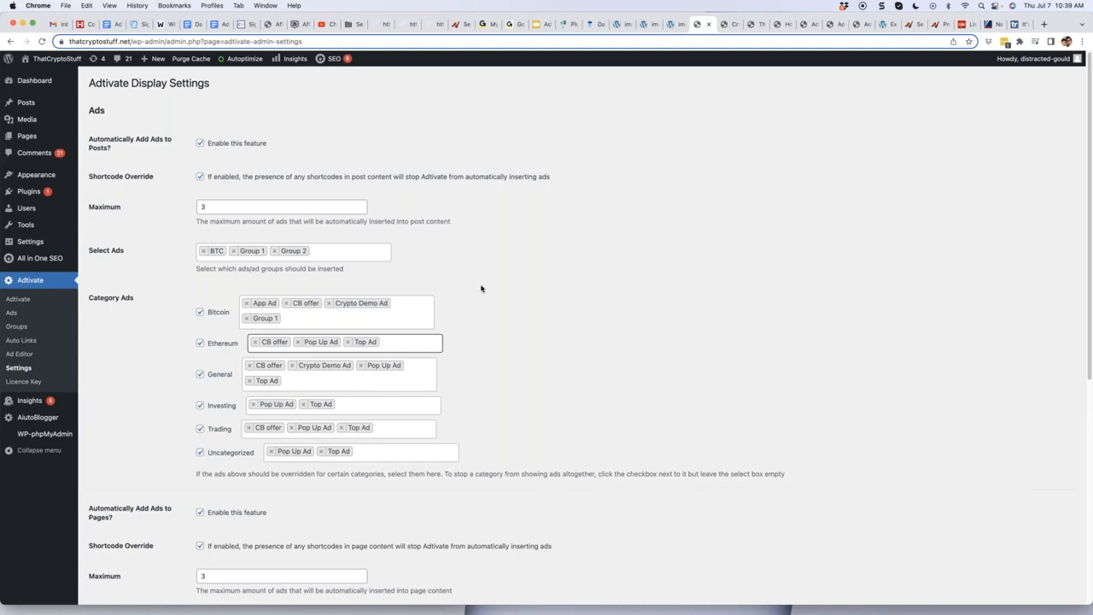
left_click(535, 288)
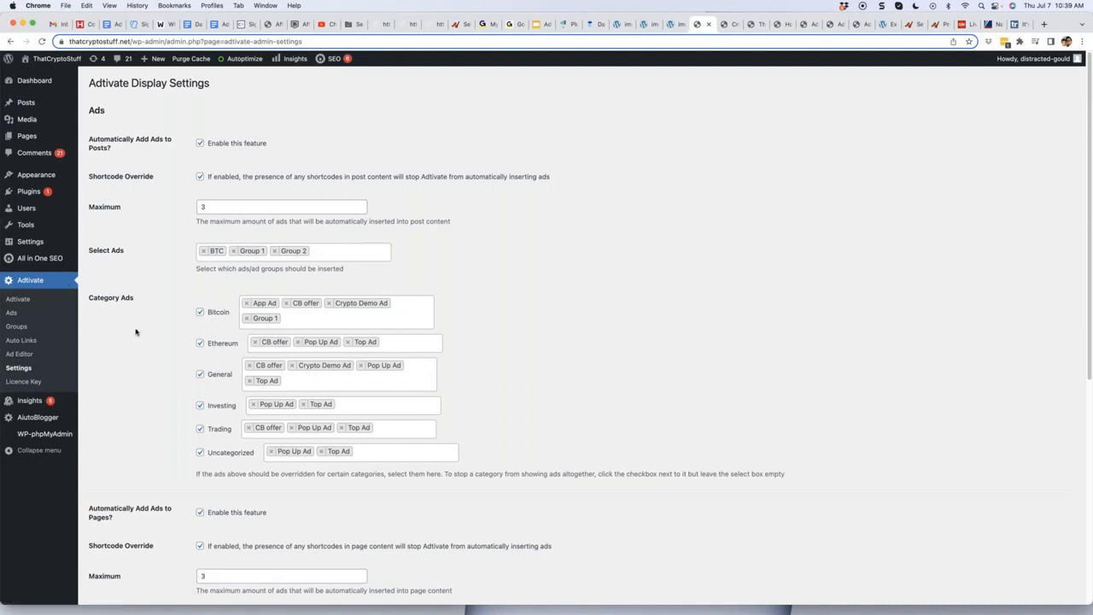
Look over the category ad settings and the ads on the open Fox News and CNN articles, and return to the display settings.
scroll(134, 329, "down", 4)
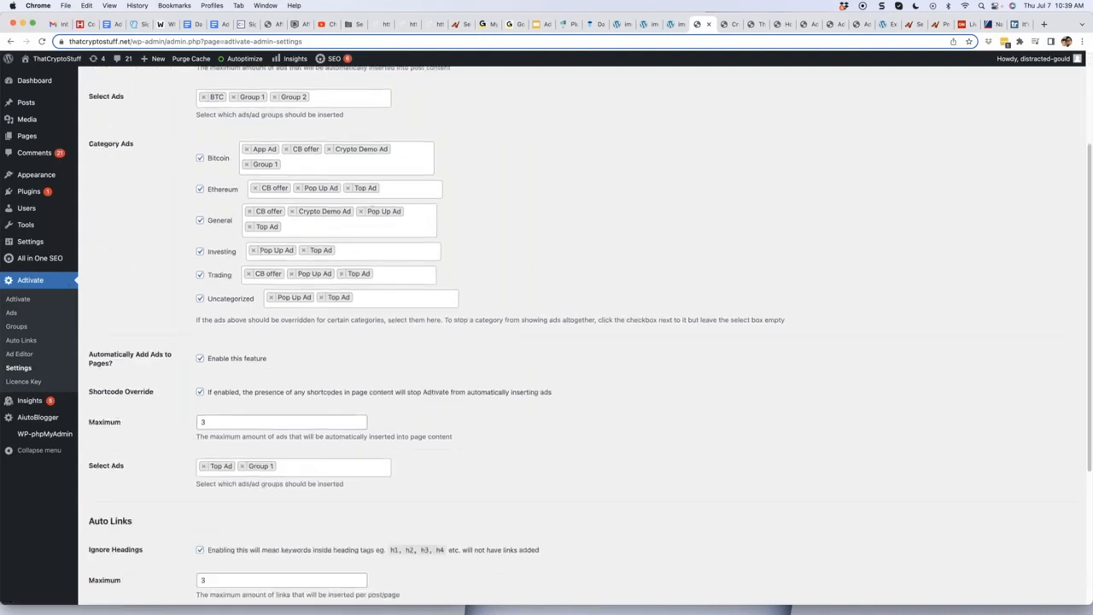
scroll(230, 227, "up", 2)
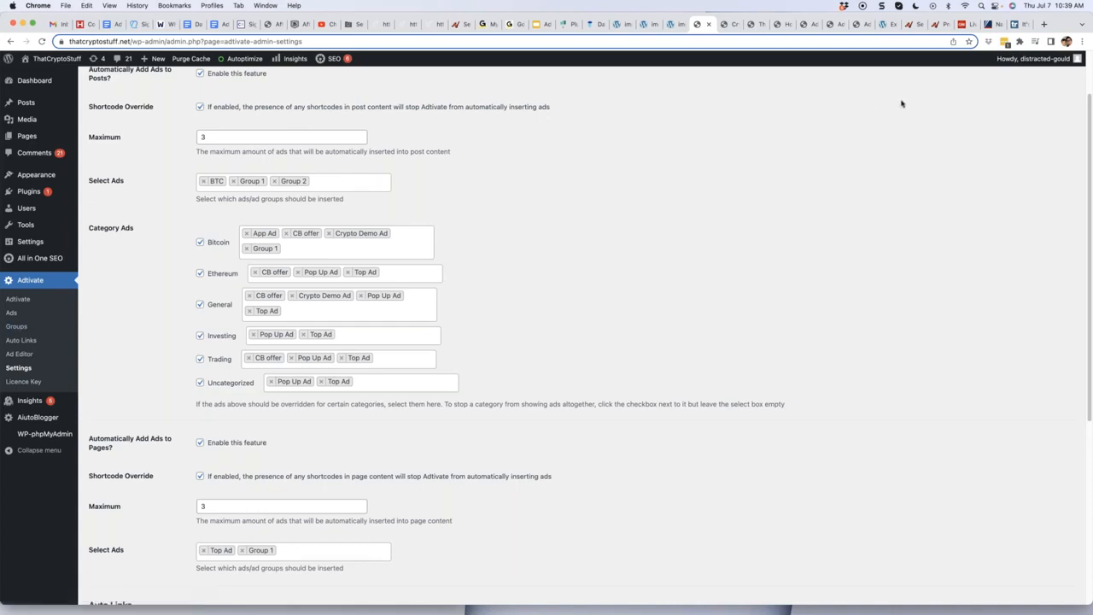
left_click(990, 26)
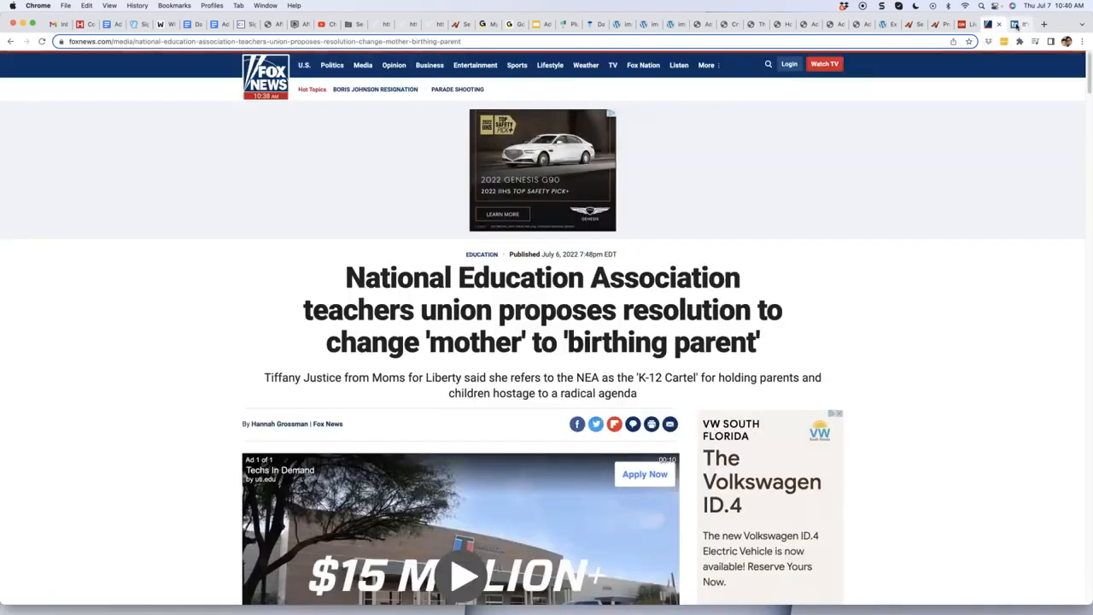
left_click(1015, 26)
left_click(969, 29)
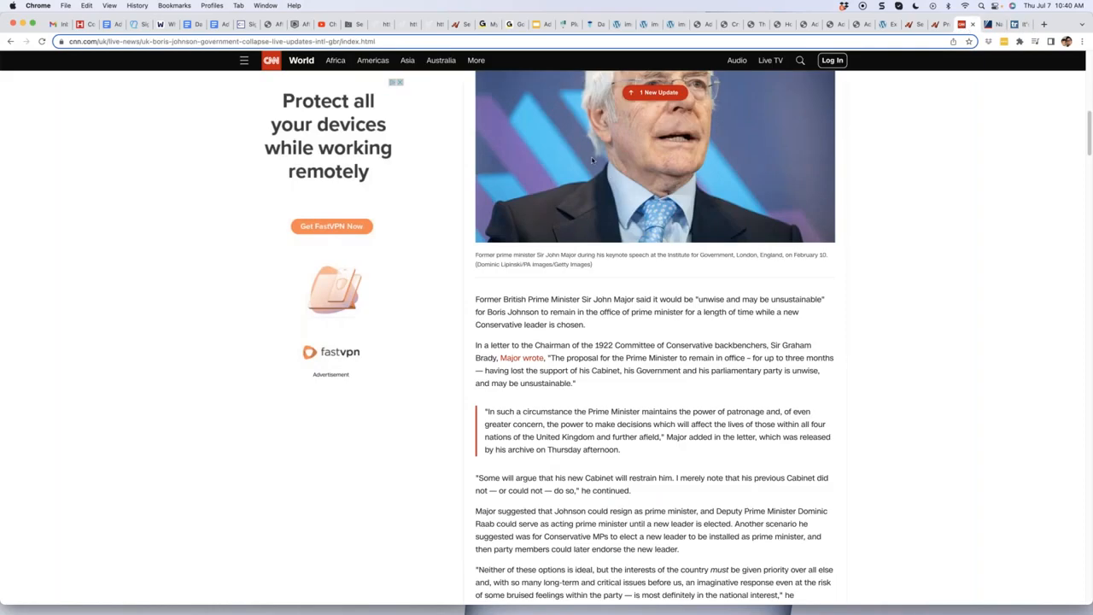
left_click(539, 26)
left_click(564, 25)
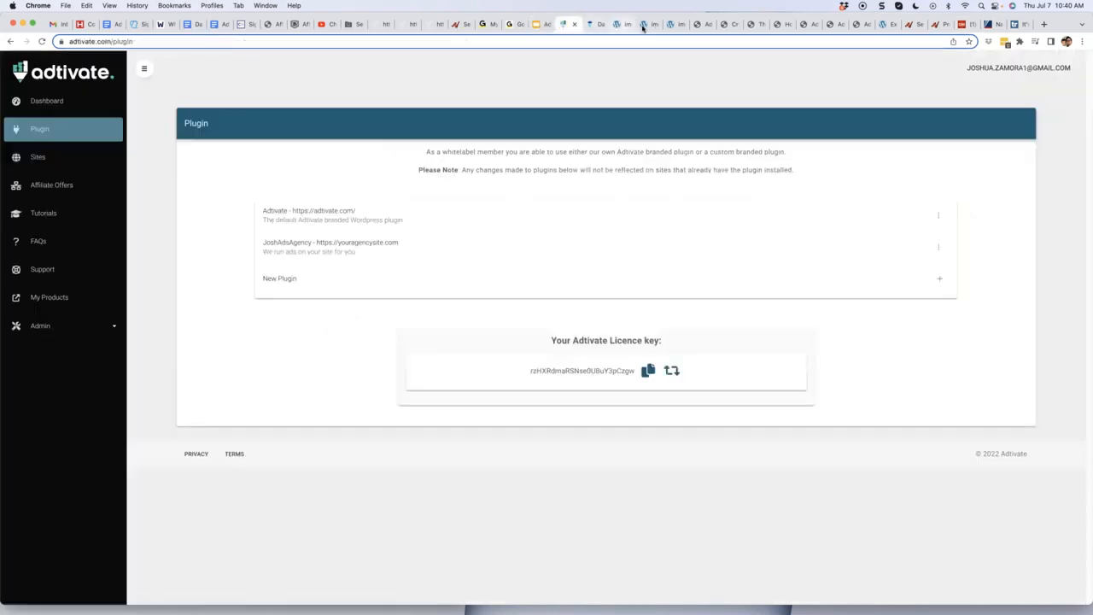
left_click(700, 25)
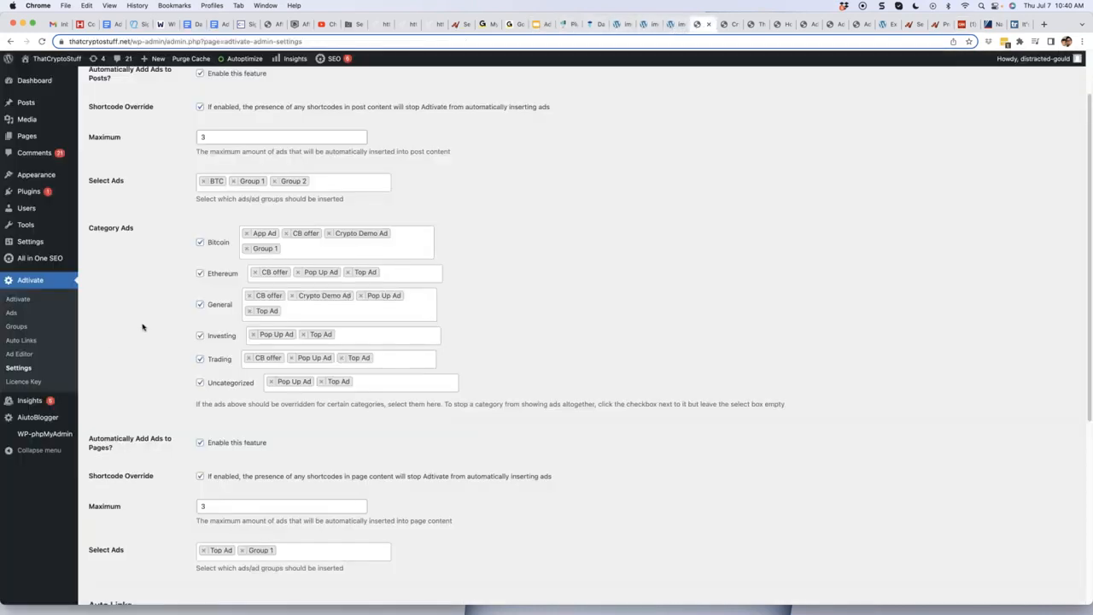
Start a new ad group named Bitcoin Category and include App Ad, CB offer and Crypto Demo Ad.
left_click(17, 327)
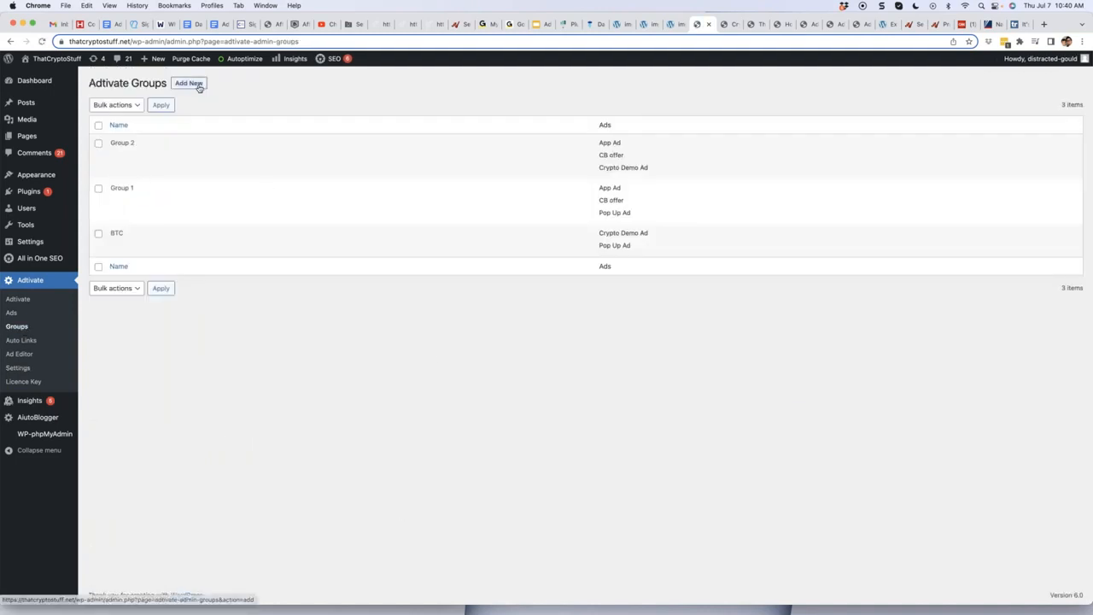
left_click(189, 84)
left_click(236, 112)
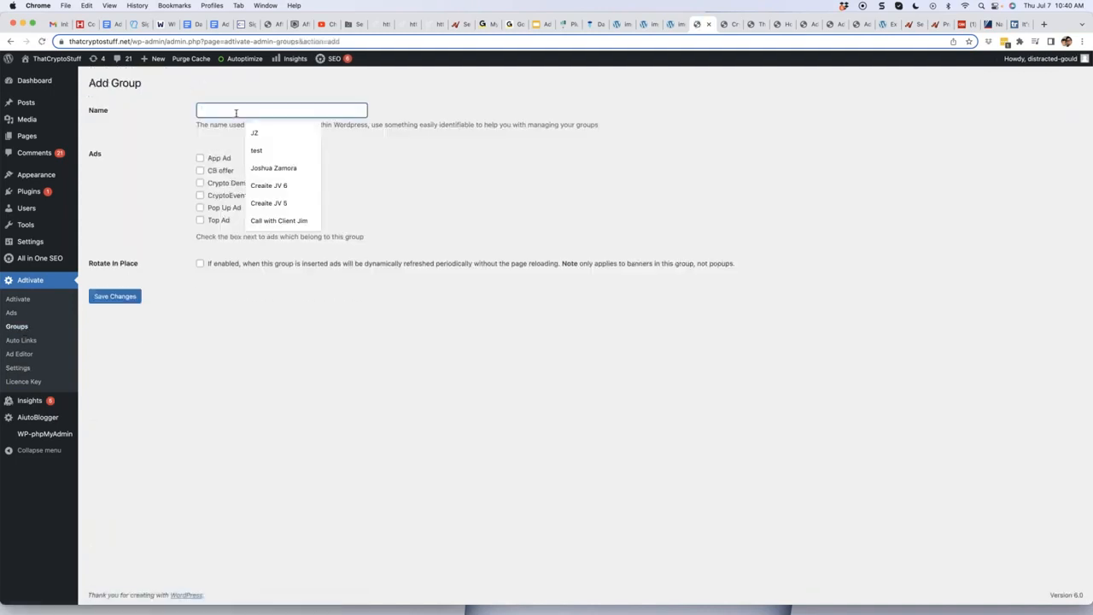
type("Bitcoin")
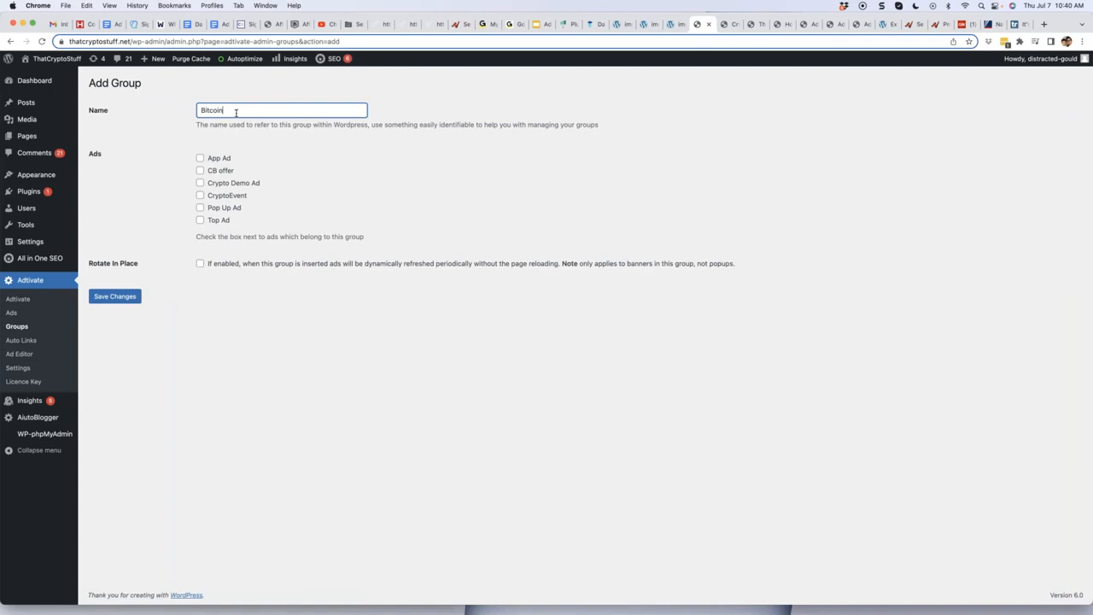
type(" Category")
left_click(200, 158)
left_click(201, 170)
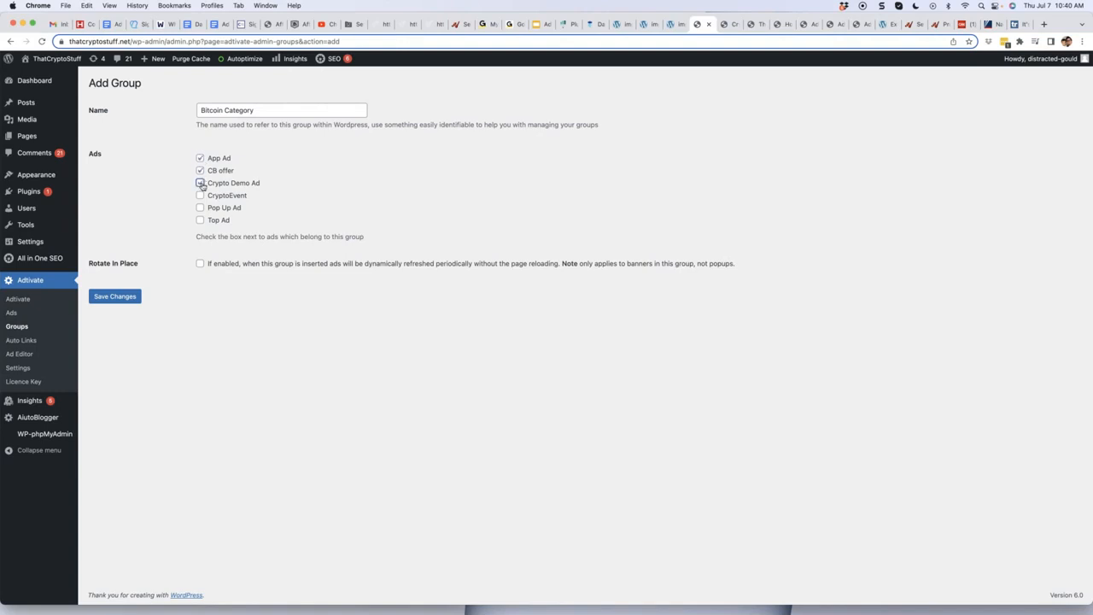
left_click(201, 183)
Enable Rotate In Place for the group and set its rotation period to 5 seconds.
left_click_drag(143, 265, 88, 265)
left_click(200, 264)
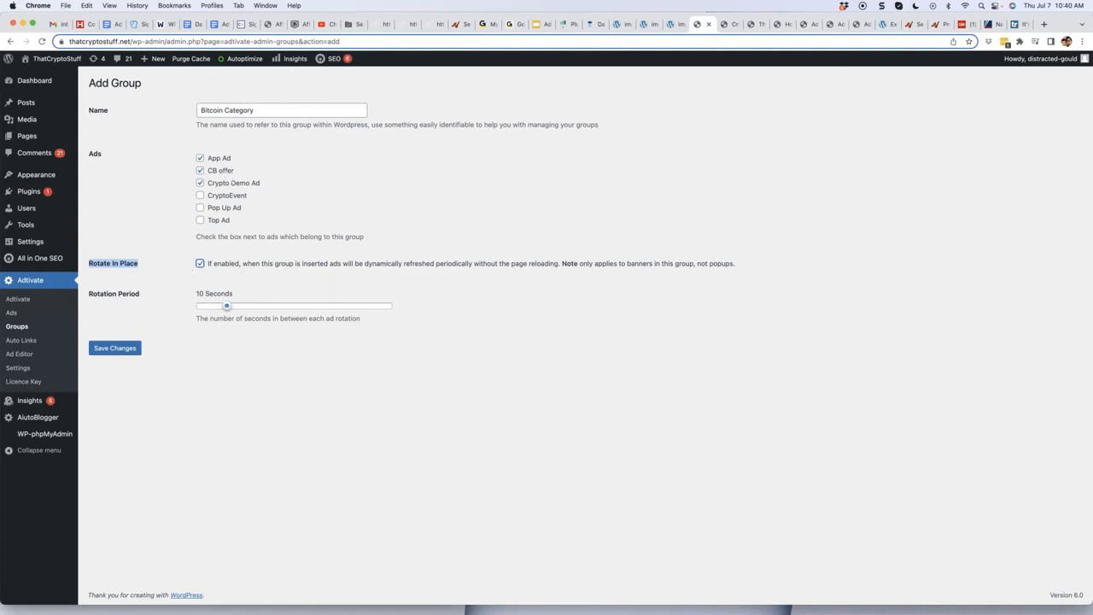
left_click_drag(227, 307, 210, 306)
left_click(231, 357)
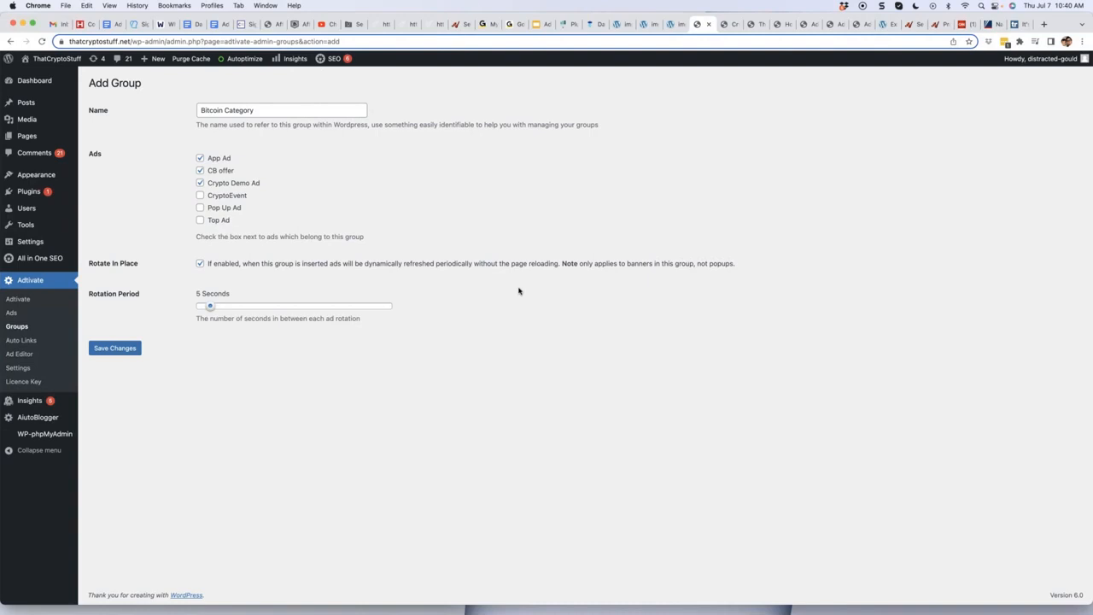
Examine the top and sidebar ads on the open Fox News and CNN articles, and return to the group form.
left_click(991, 24)
left_click(967, 25)
left_click(988, 25)
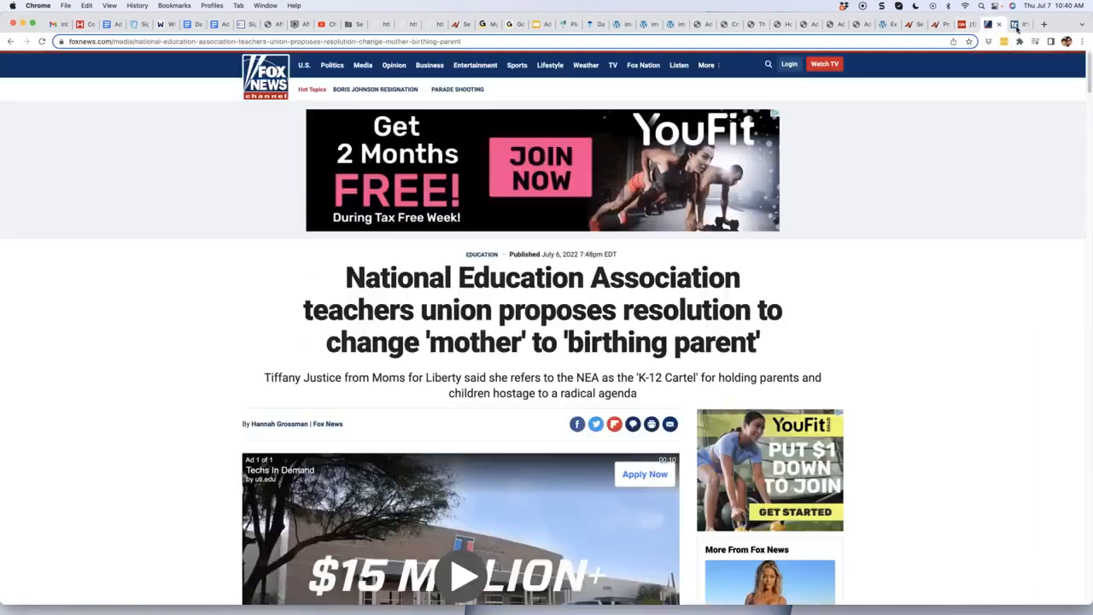
left_click(967, 26)
scroll(560, 359, "up", 5)
scroll(410, 301, "up", 3)
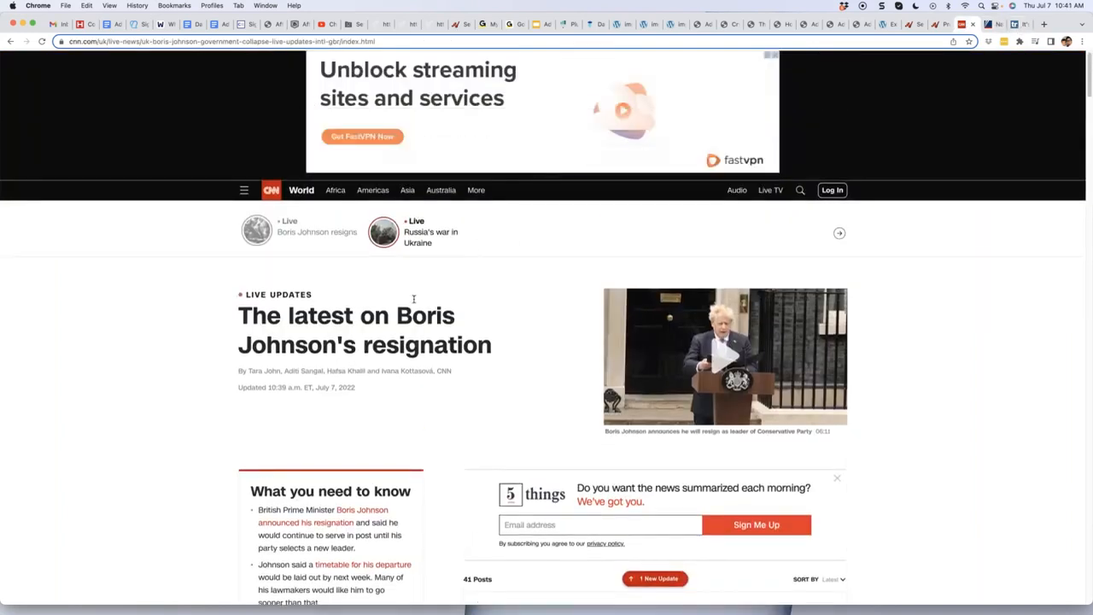
scroll(441, 305, "down", 5)
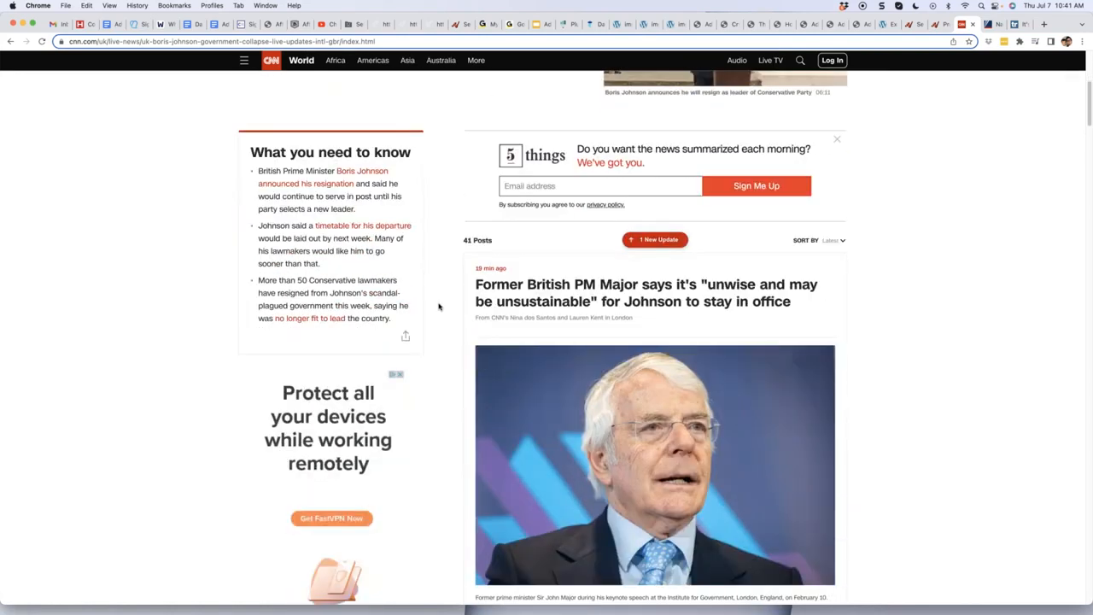
left_click(698, 25)
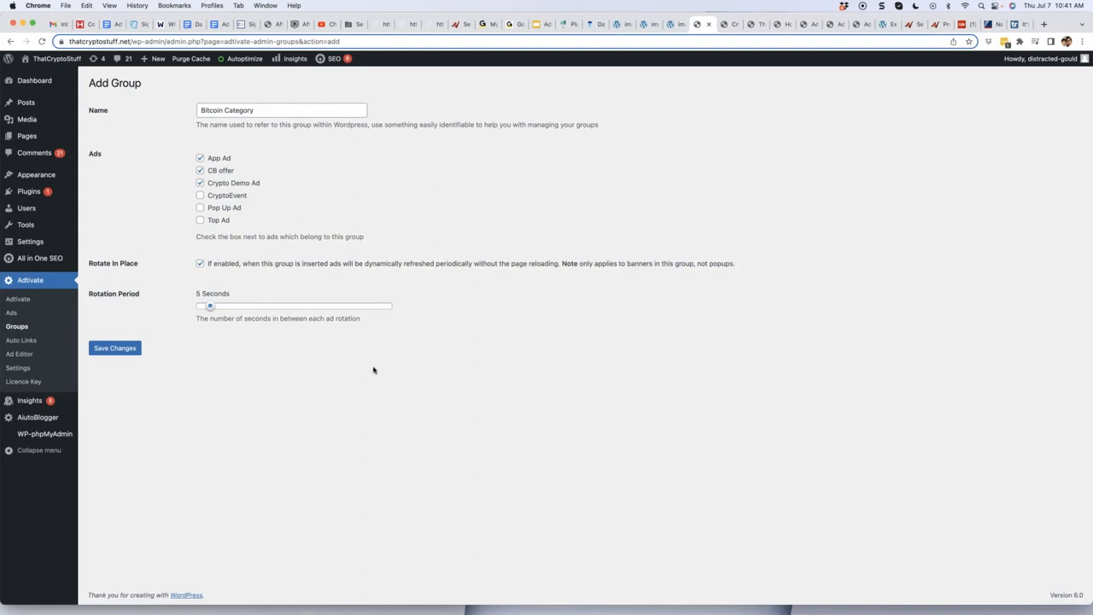
Save the Bitcoin Category group and assign it in the display settings as the Bitcoin category's only ad entry.
left_click(128, 351)
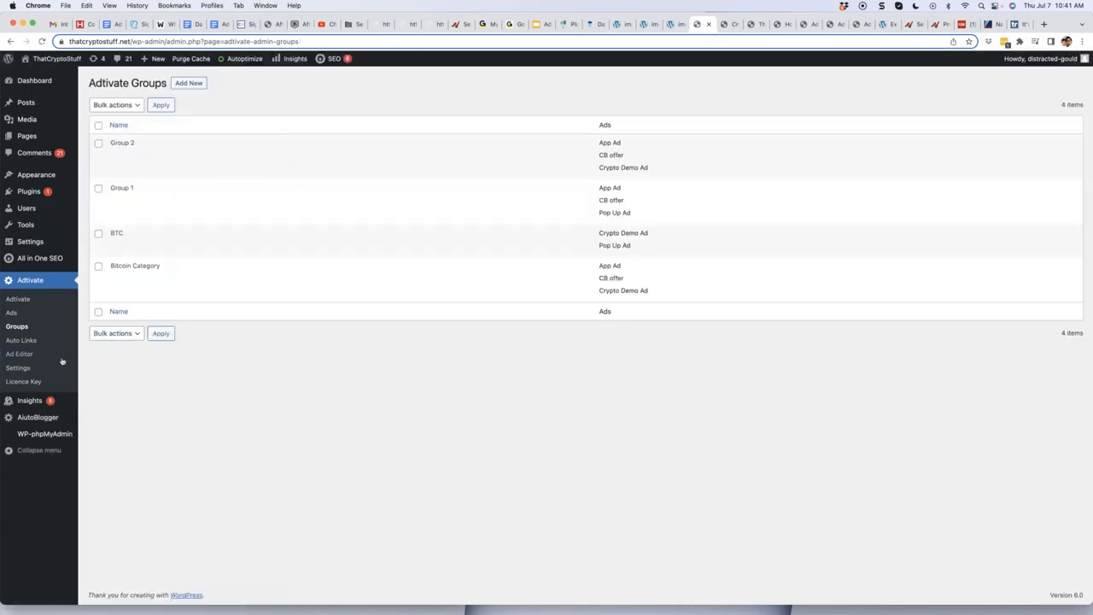
left_click(18, 369)
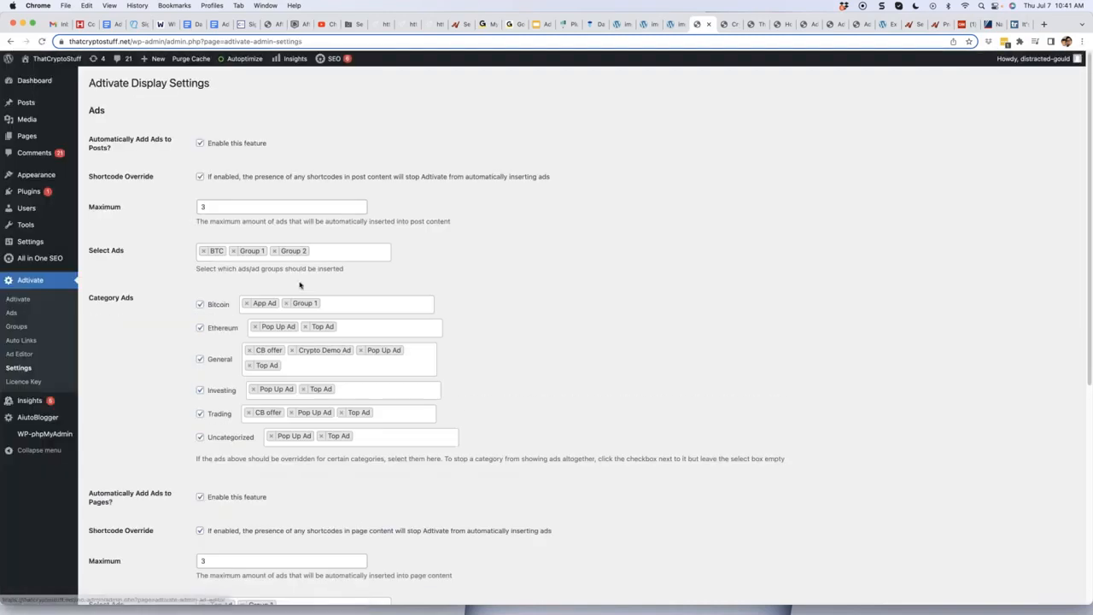
left_click(246, 304)
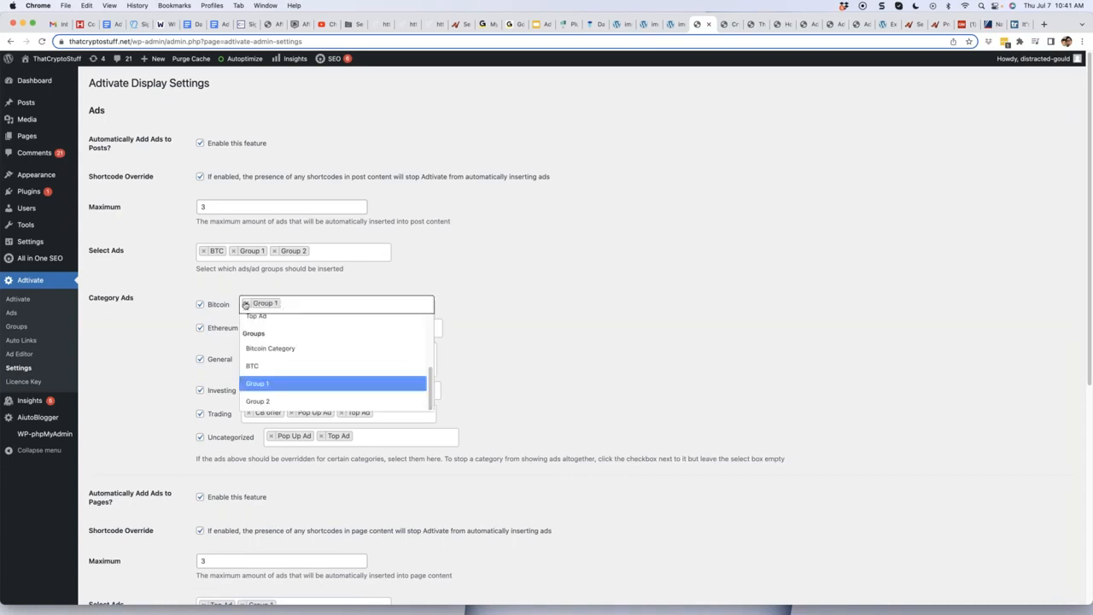
left_click(246, 303)
scroll(299, 363, "down", 3)
left_click(290, 378)
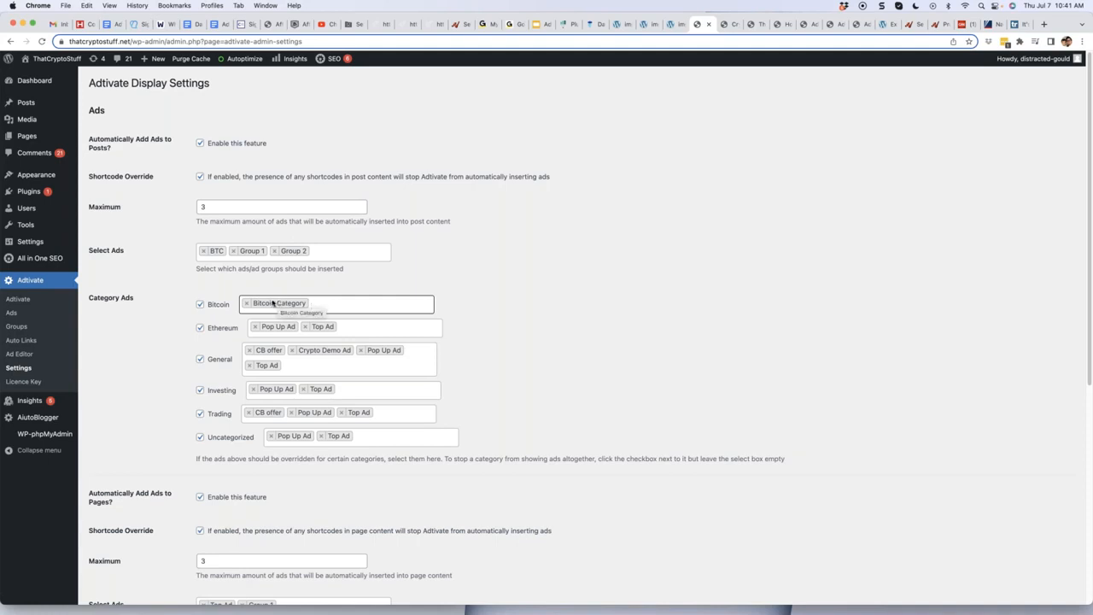
left_click(501, 273)
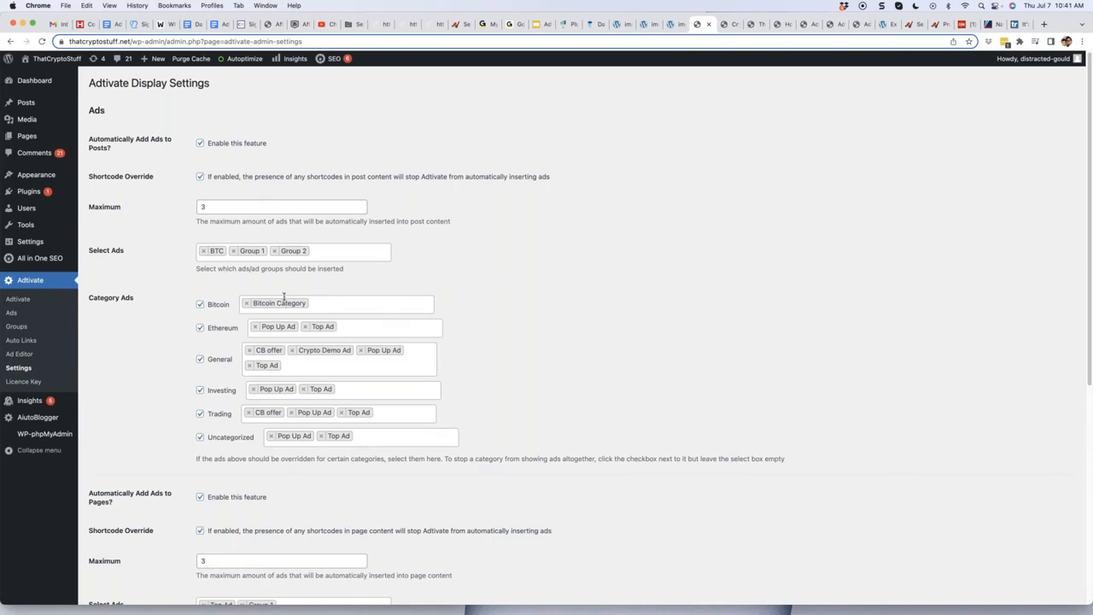
Review the remaining display settings and switch automatic ad insertion for pages off and back on.
scroll(524, 262, "down", 1)
scroll(525, 263, "down", 2)
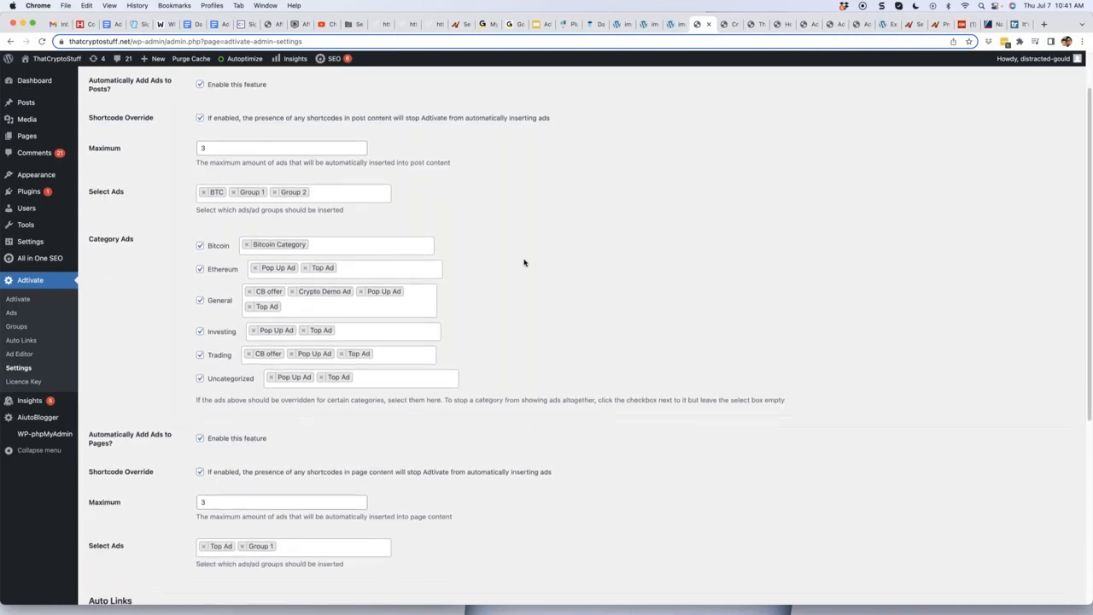
scroll(524, 263, "down", 1)
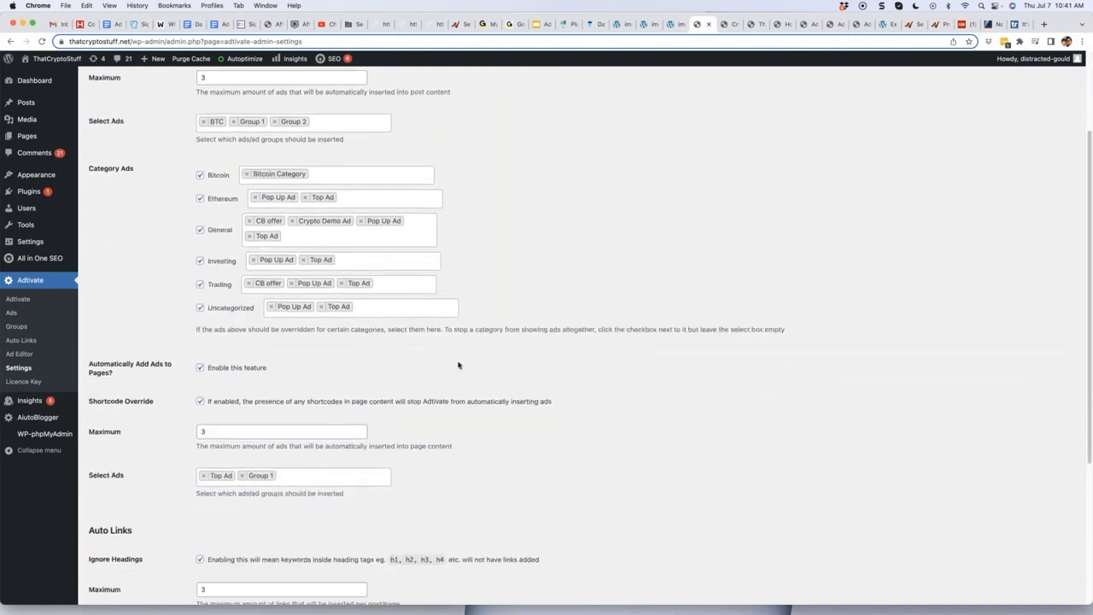
scroll(524, 263, "down", 2)
scroll(186, 294, "up", 3)
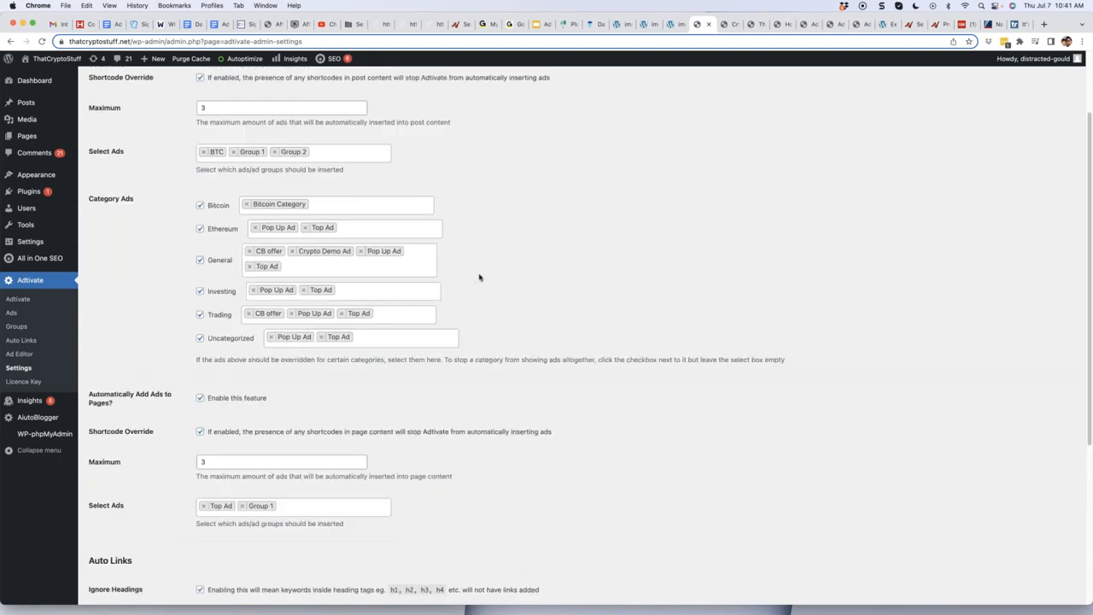
scroll(401, 286, "down", 3)
scroll(124, 316, "down", 1)
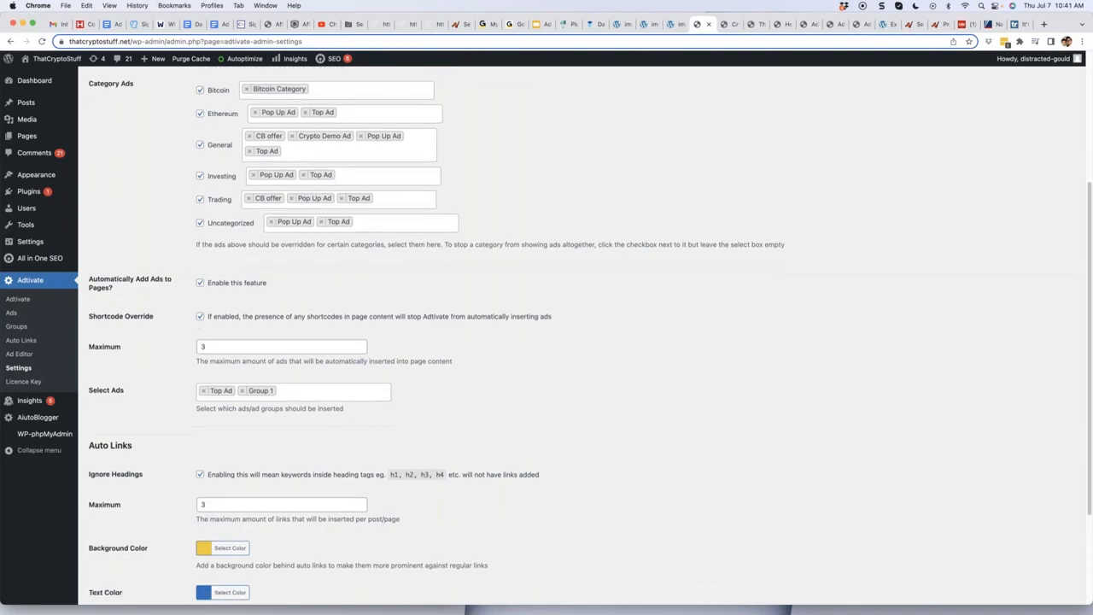
triple_click(106, 274)
left_click(93, 267)
left_click(199, 270)
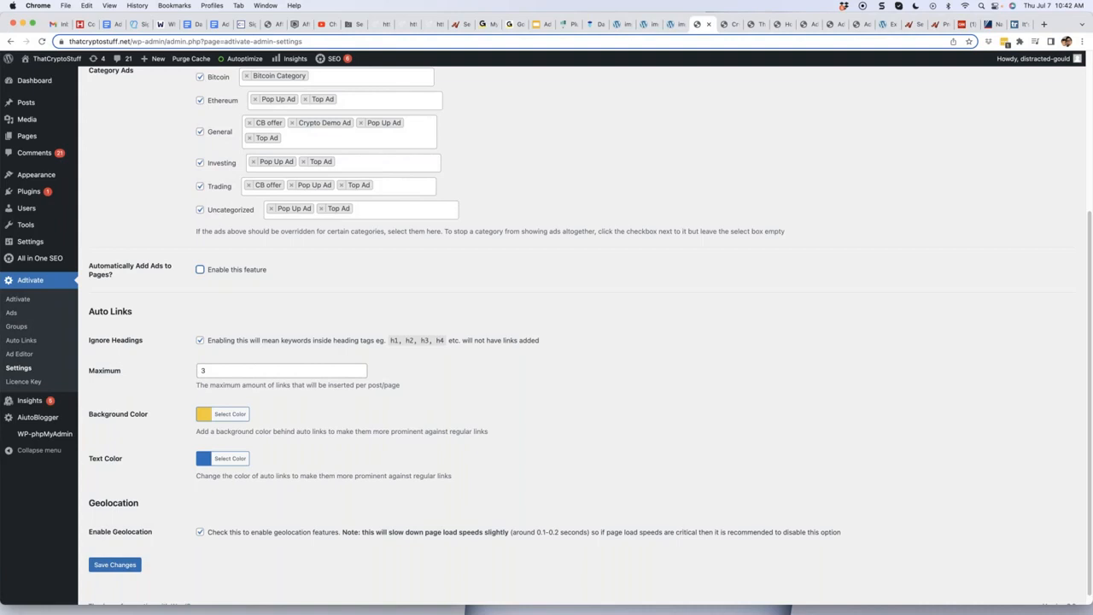
left_click(200, 270)
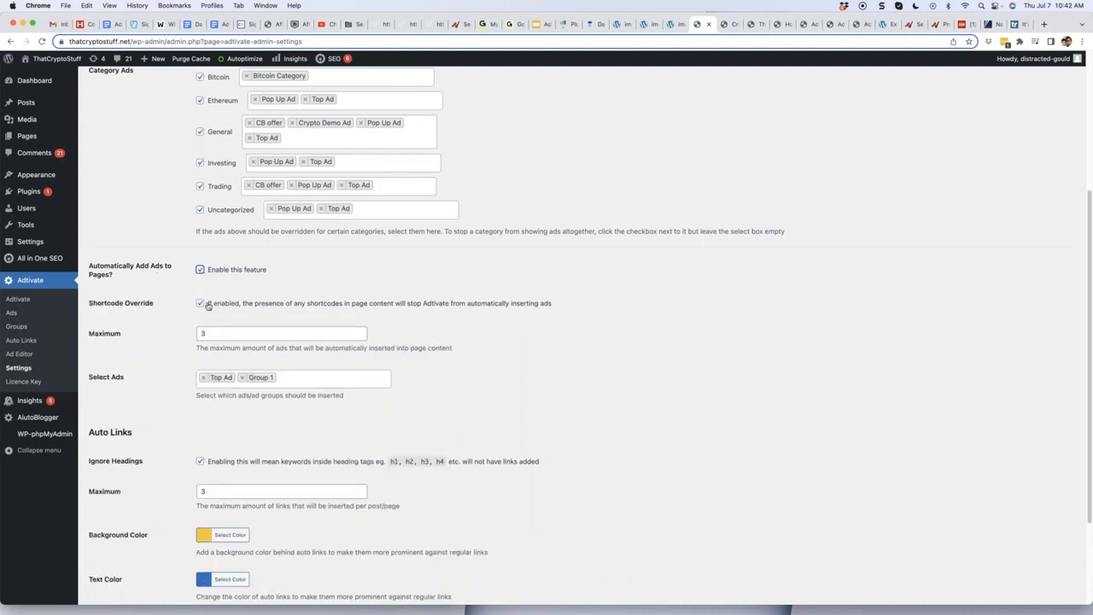
Highlight the Shortcode Override setting for pages and return to the ad settings for posts.
left_click_drag(161, 307, 88, 305)
scroll(119, 304, "up", 3)
scroll(120, 304, "up", 1)
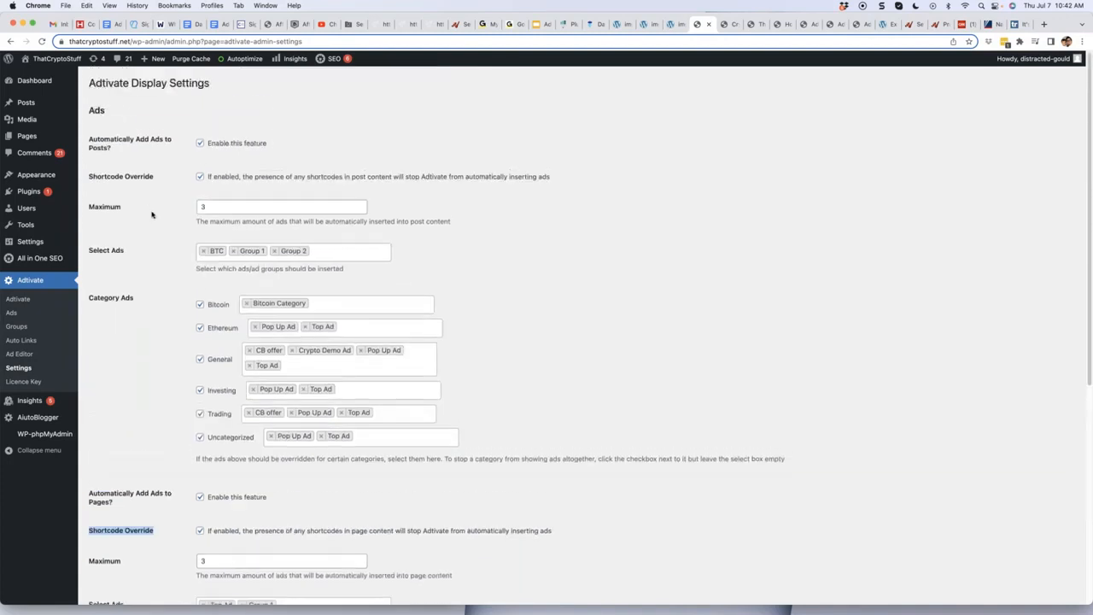
Highlight the Shortcode Override setting for posts, and the matching setting for pages.
left_click_drag(155, 178, 87, 179)
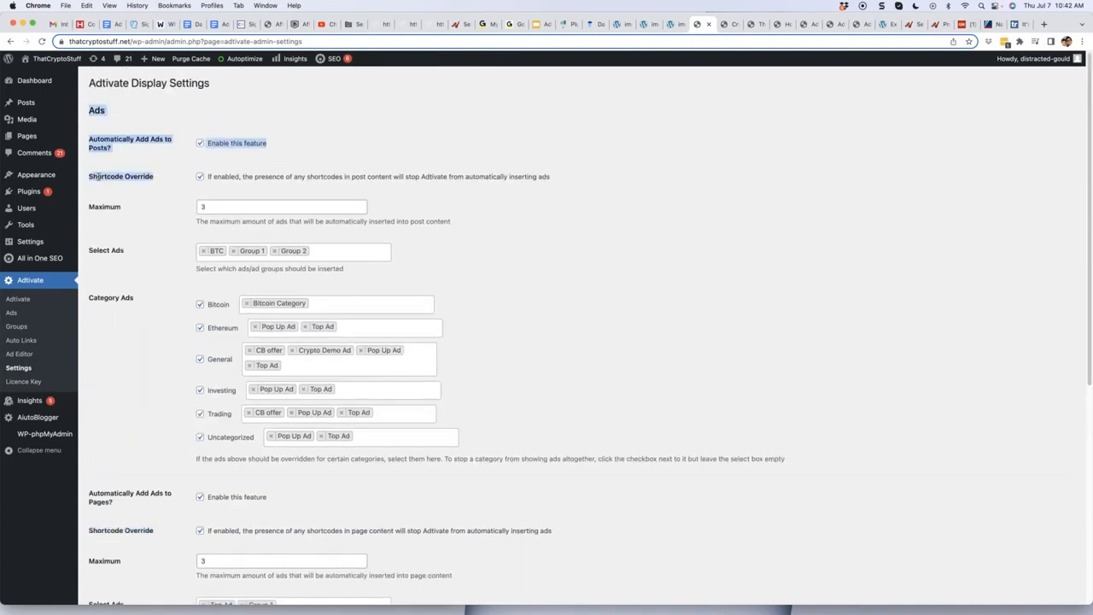
left_click(151, 177)
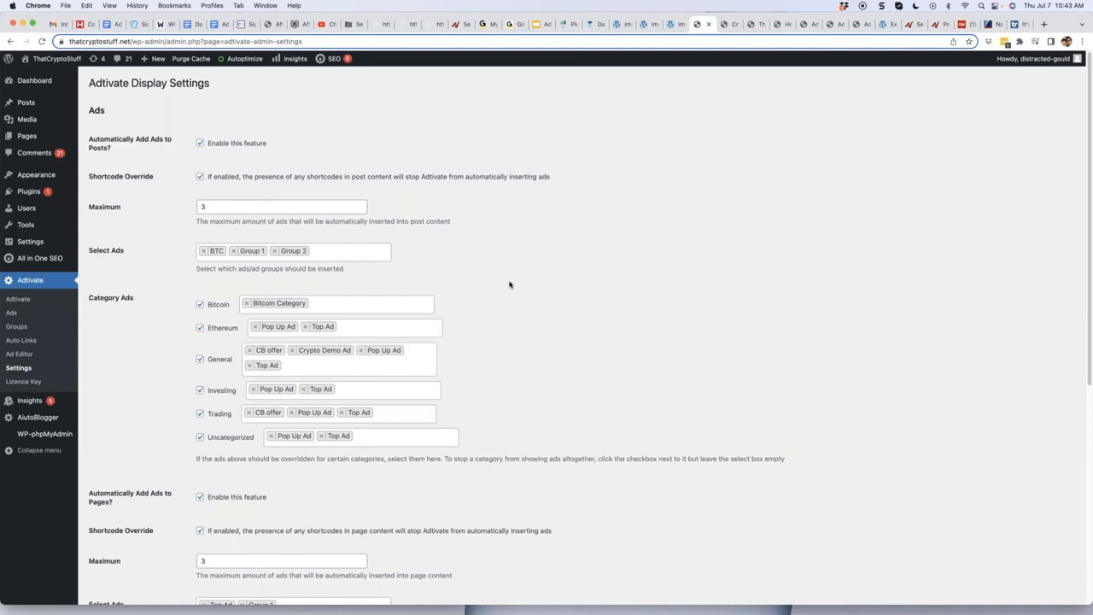
scroll(511, 285, "down", 5)
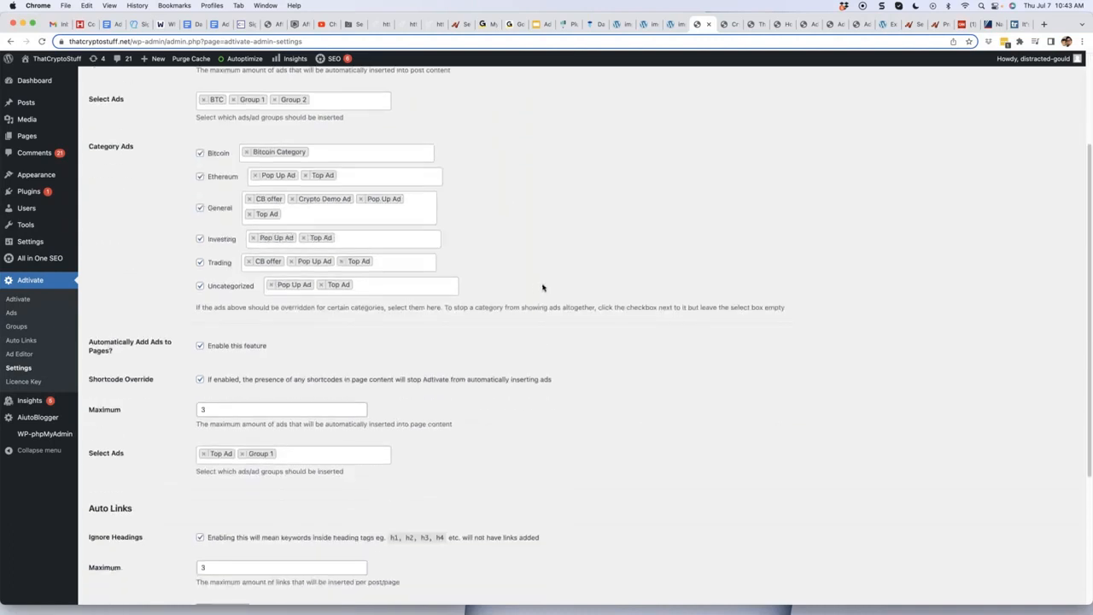
scroll(543, 288, "down", 3)
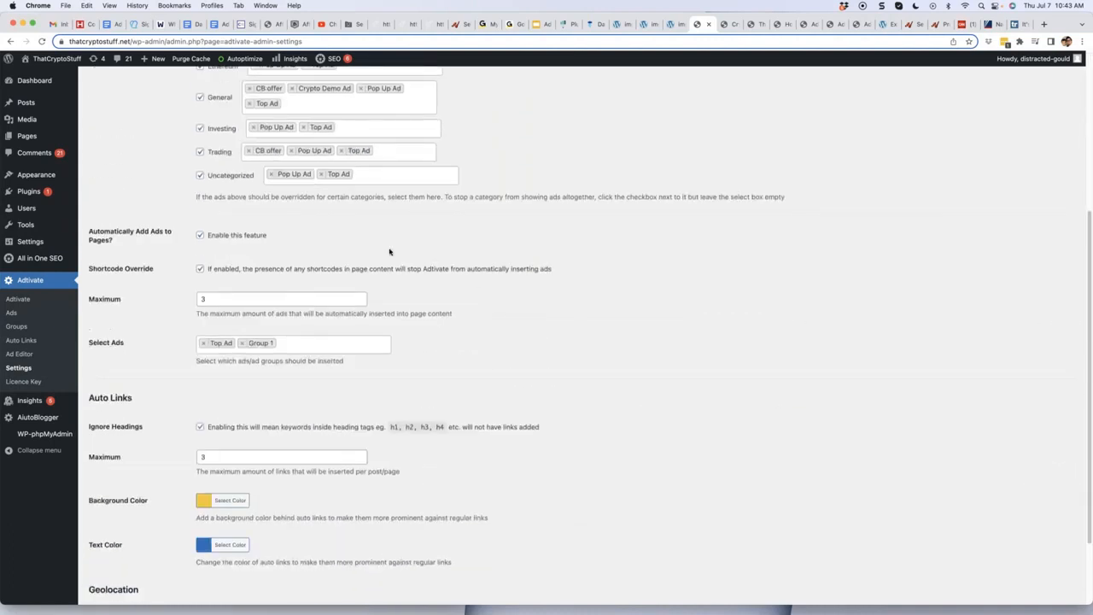
scroll(393, 248, "down", 3)
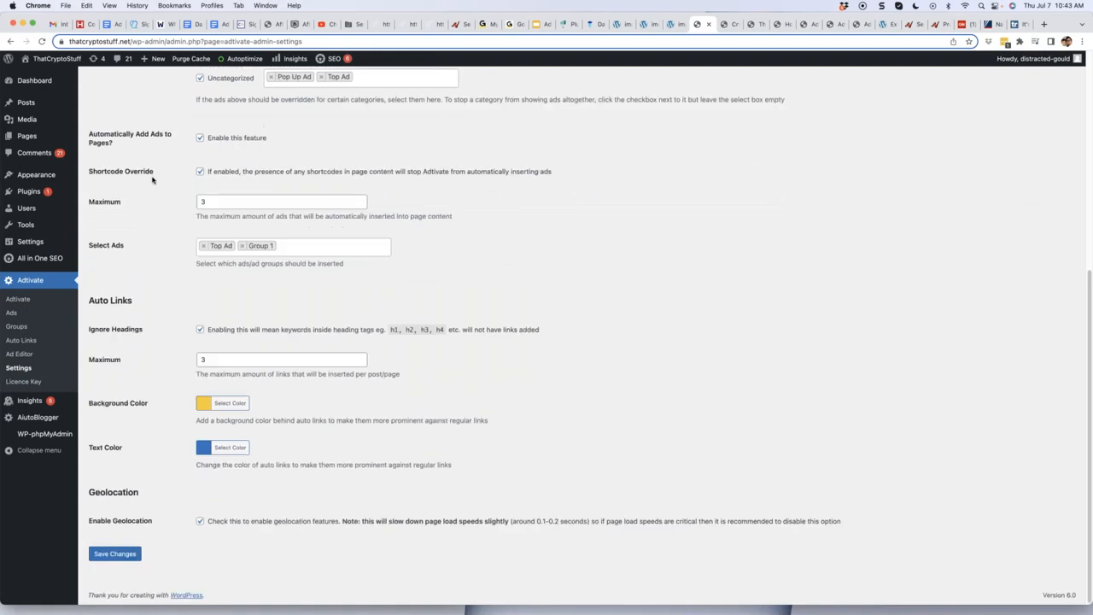
left_click_drag(158, 172, 85, 170)
left_click(139, 175)
Point out the Maximum and Select Ads settings for pages, leaving both as they are.
scroll(144, 190, "up", 1)
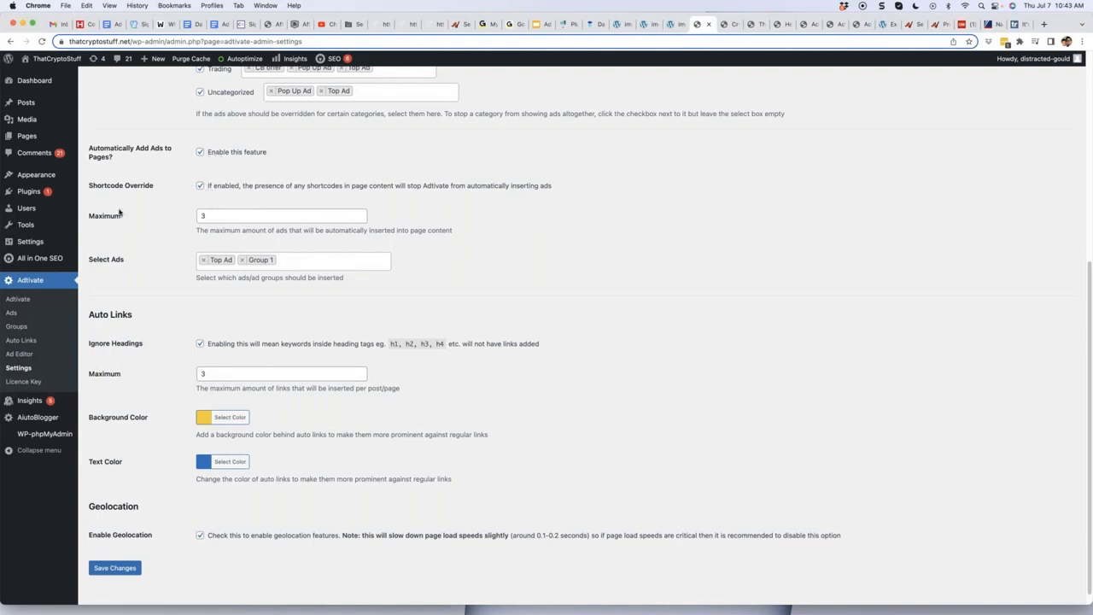
left_click_drag(124, 219, 90, 218)
left_click(113, 264)
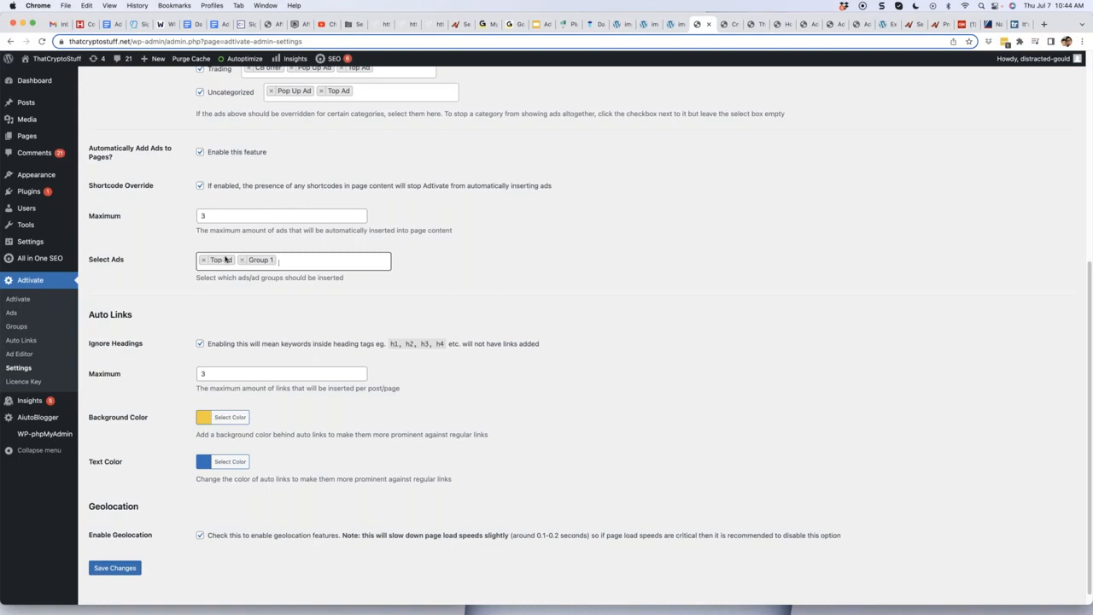
left_click(258, 313)
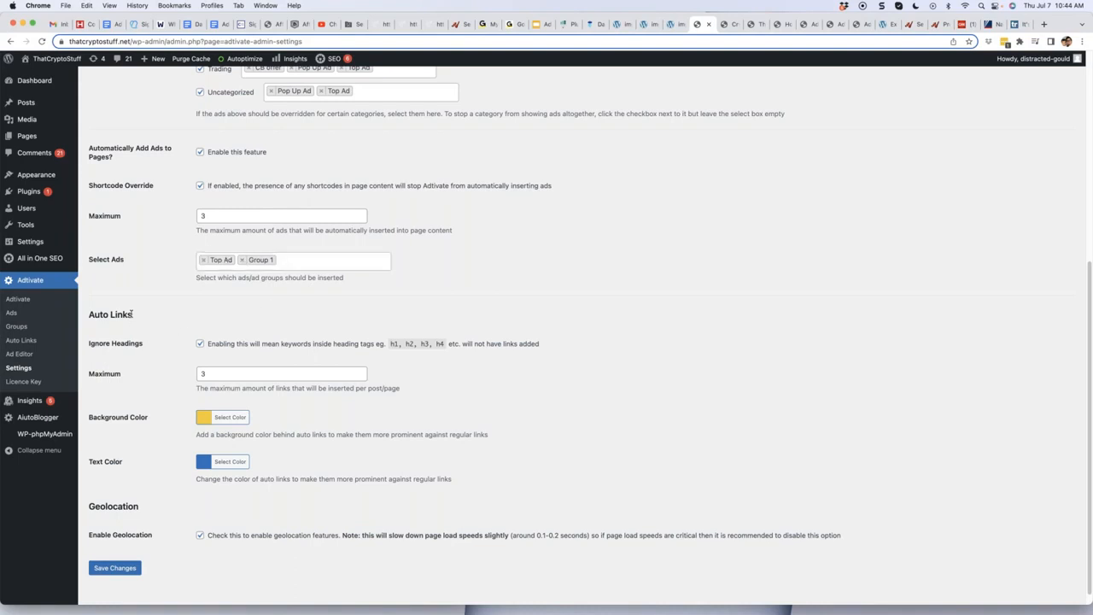
Point out the Auto Links settings and examine the highlighted keyword links in the cryptocurrency buying and trading post, dismissing its pop-up ad.
scroll(137, 318, "down", 1)
mouse_move(134, 303)
left_mouse_down()
mouse_move(88, 301)
mouse_move(116, 310)
left_mouse_up()
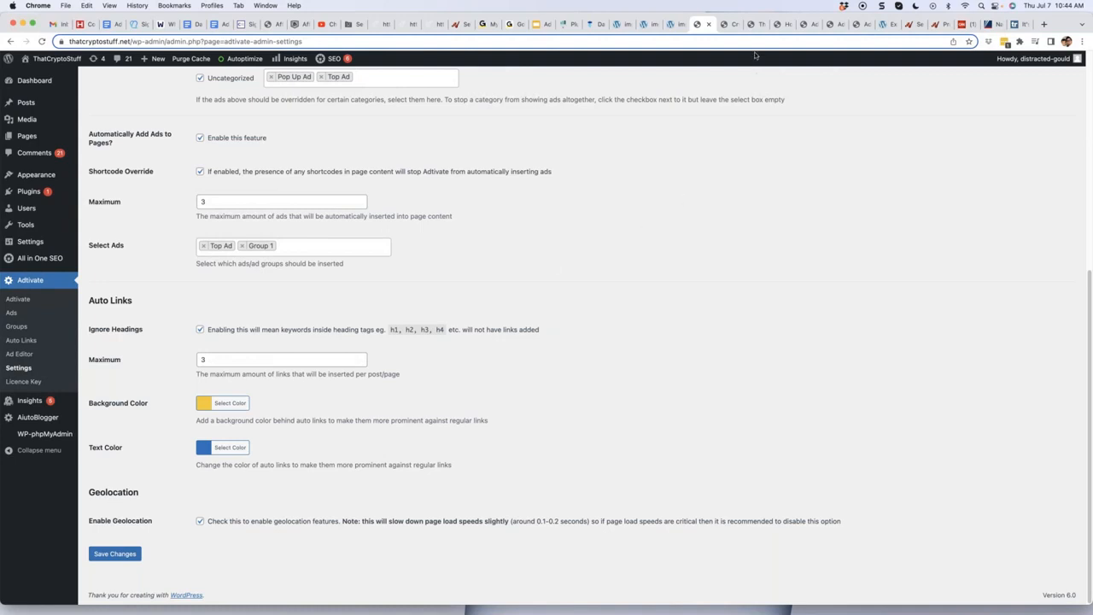
left_click(730, 24)
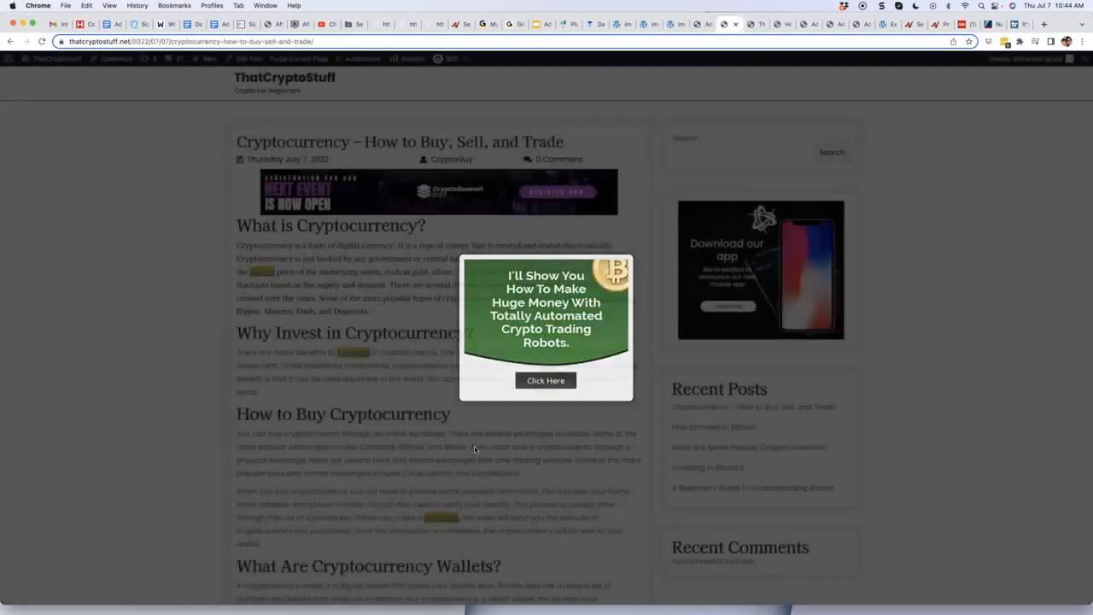
left_click(475, 449)
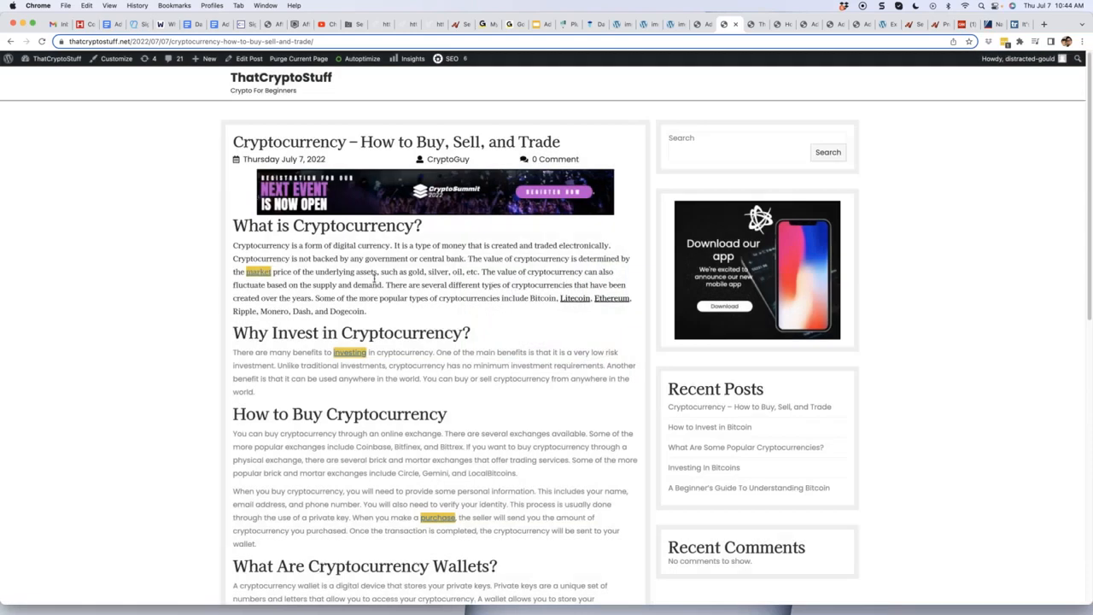
scroll(243, 248, "down", 1)
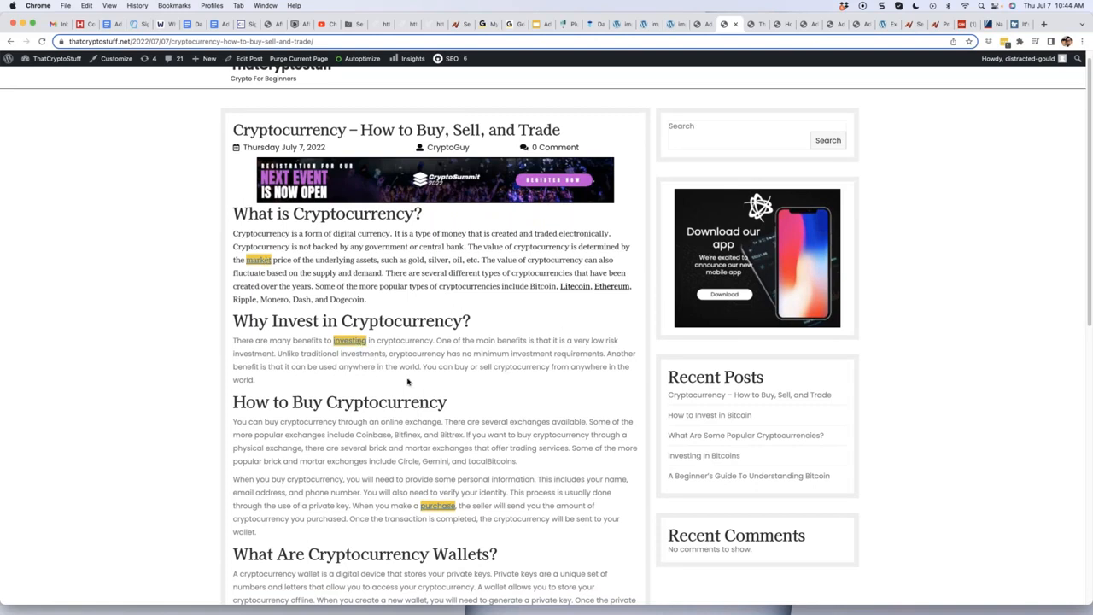
scroll(407, 380, "down", 5)
scroll(407, 381, "up", 3)
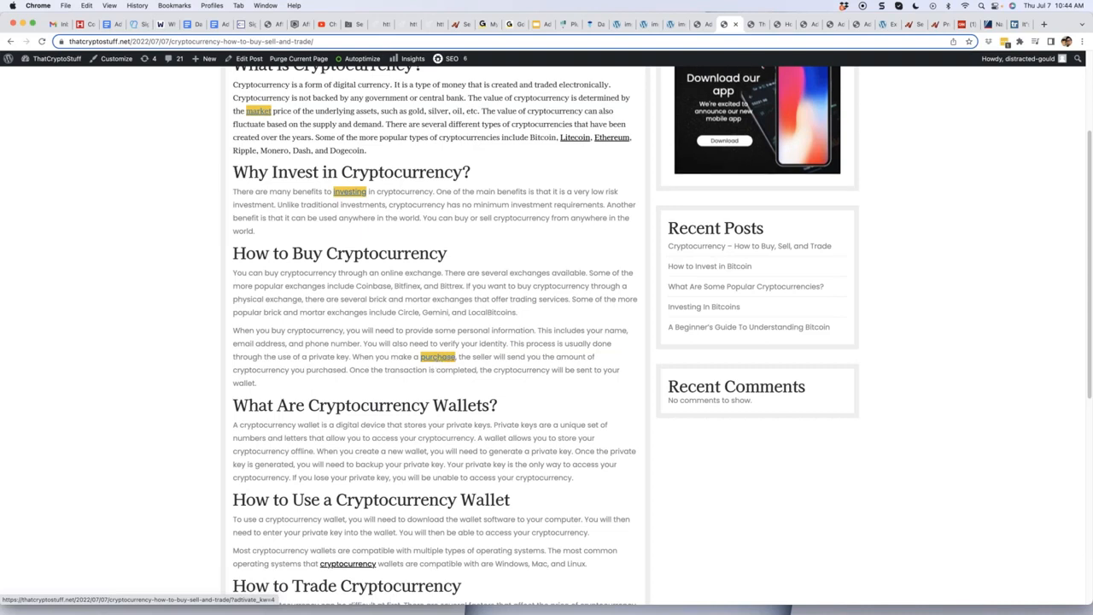
scroll(453, 354, "up", 1)
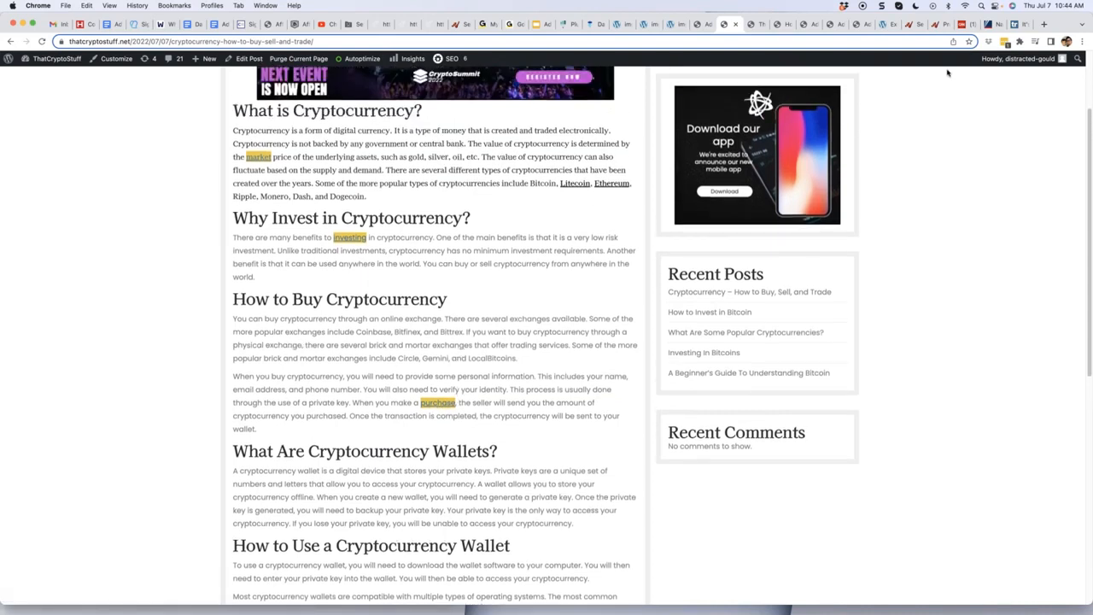
Examine the in-text links and embedded ads in the open Fox News article.
left_click(994, 25)
scroll(581, 322, "down", 1)
scroll(579, 321, "down", 6)
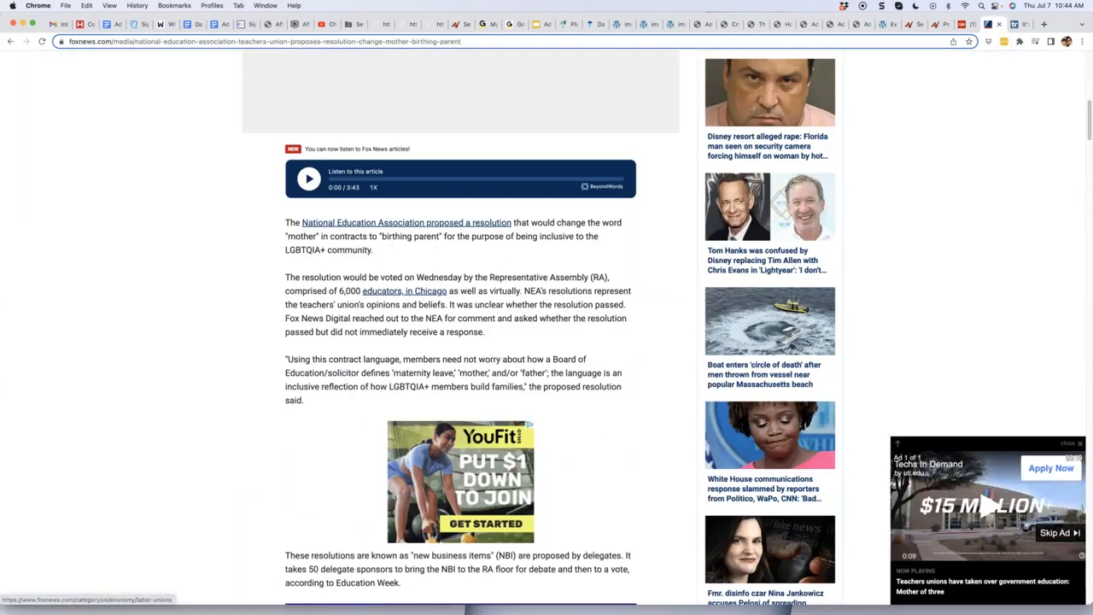
scroll(536, 318, "down", 5)
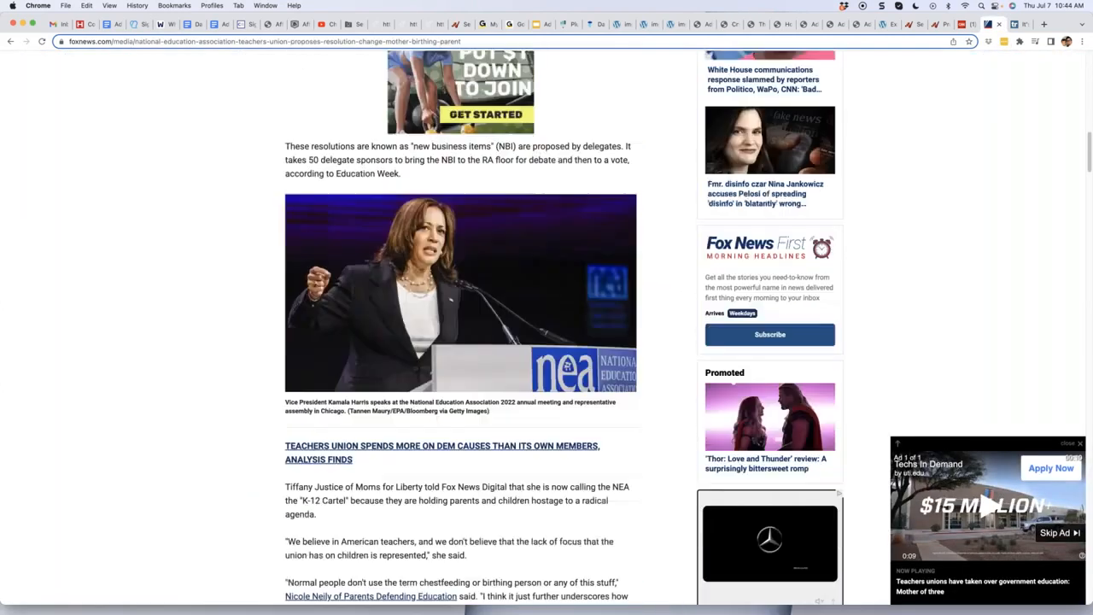
scroll(990, 133, "down", 3)
scroll(990, 133, "up", 7)
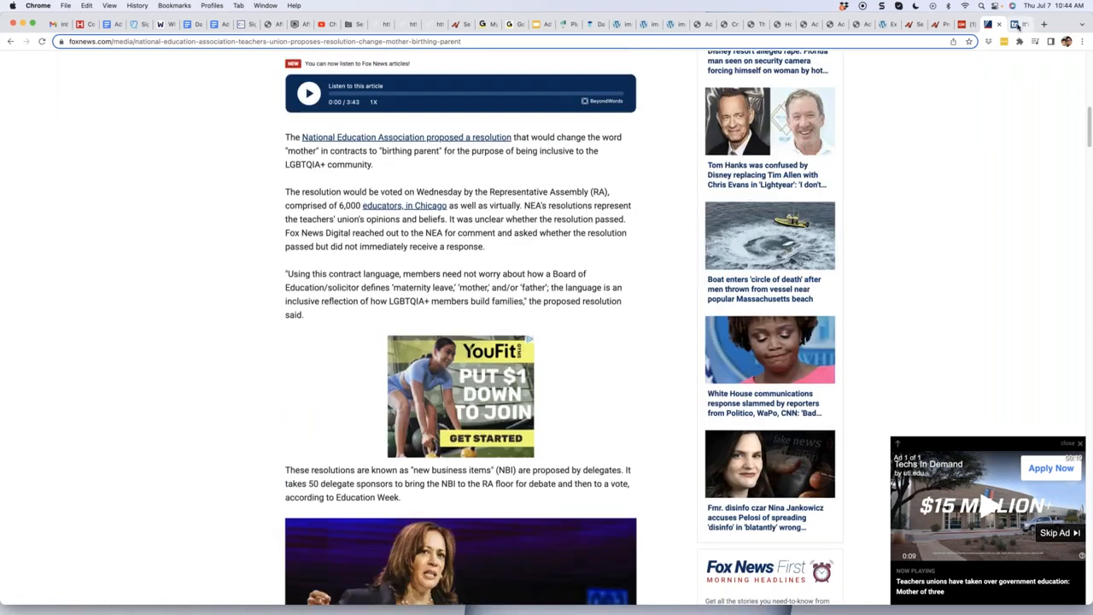
Examine the in-text links and sponsored ads in the TechRadar article and highlight its affiliate commission disclosure.
left_click(1016, 25)
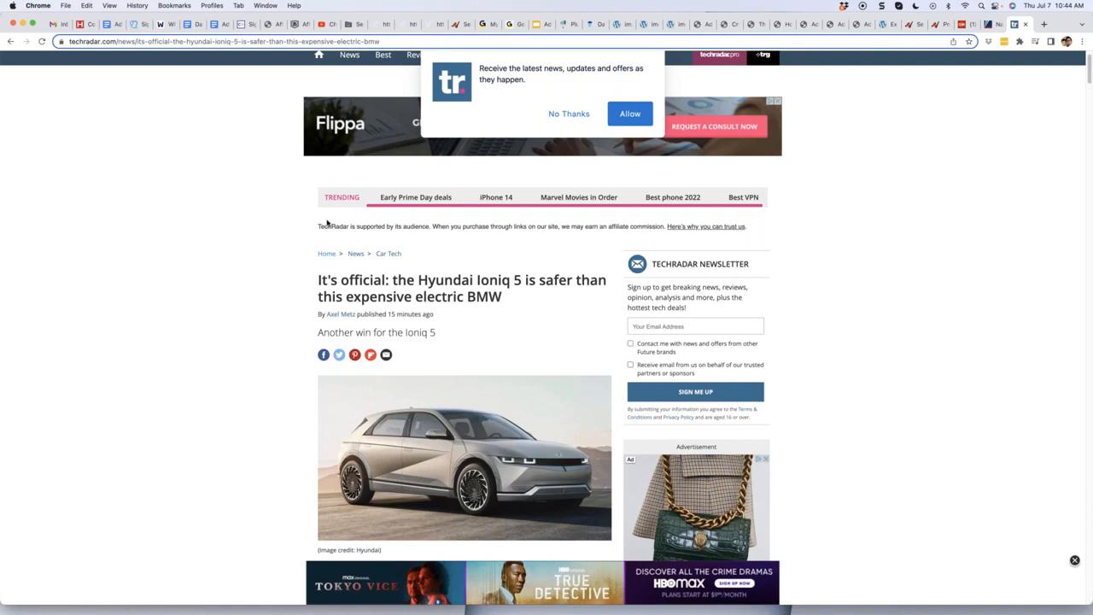
scroll(328, 223, "down", 3)
scroll(329, 222, "down", 3)
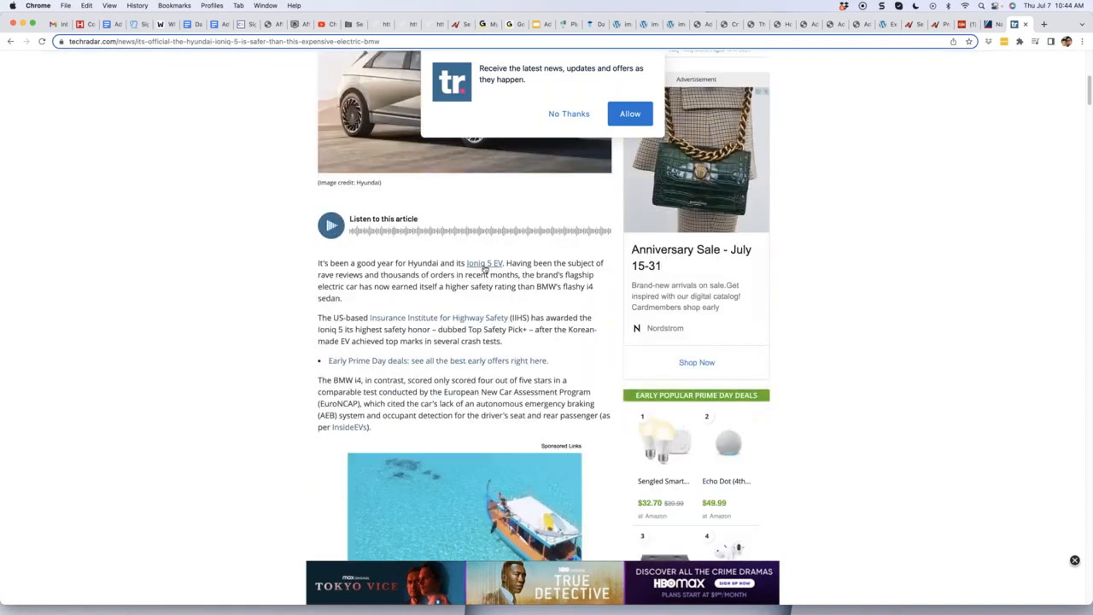
scroll(384, 342, "down", 3)
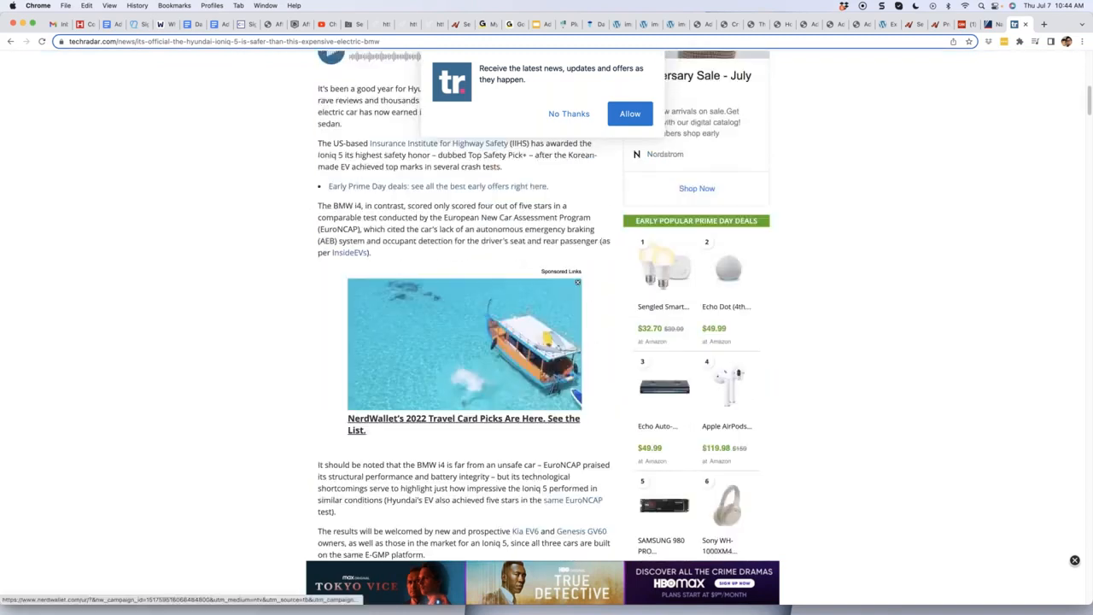
scroll(318, 292, "down", 4)
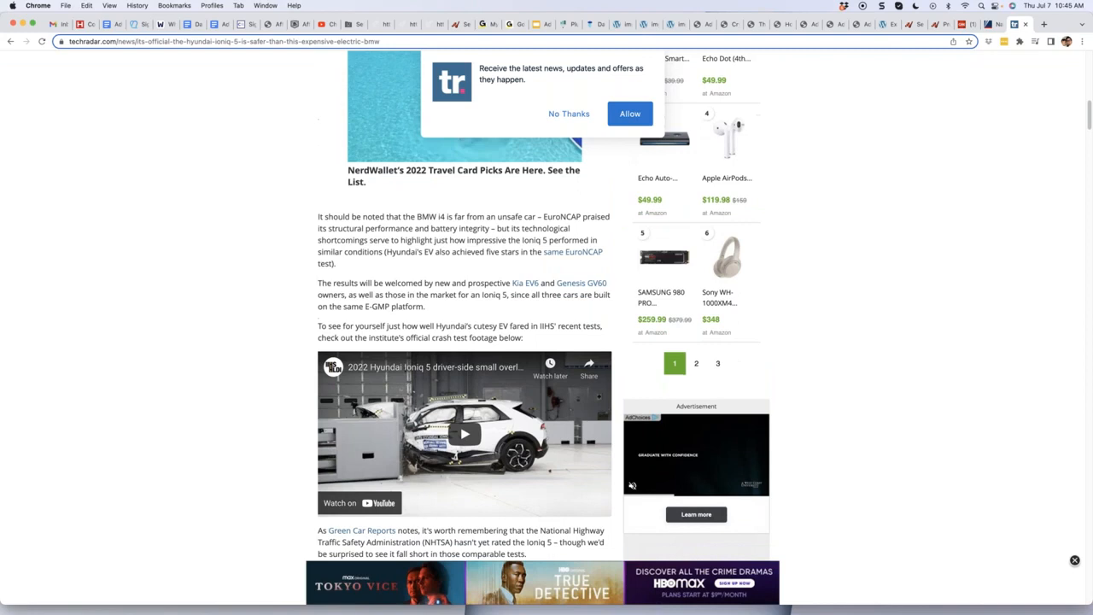
scroll(533, 290, "up", 10)
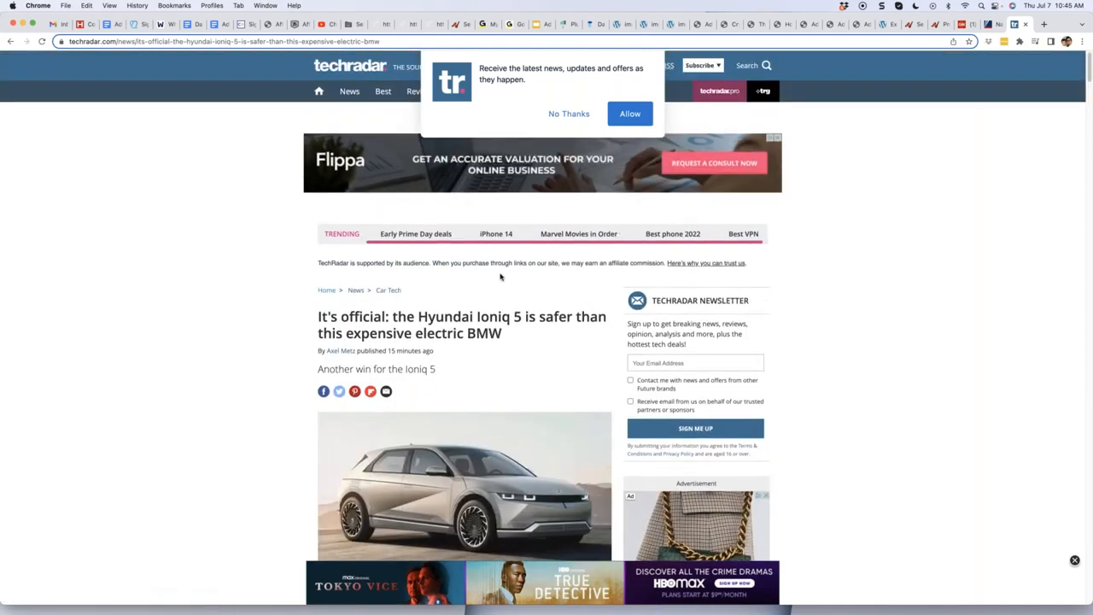
left_click_drag(315, 264, 664, 264)
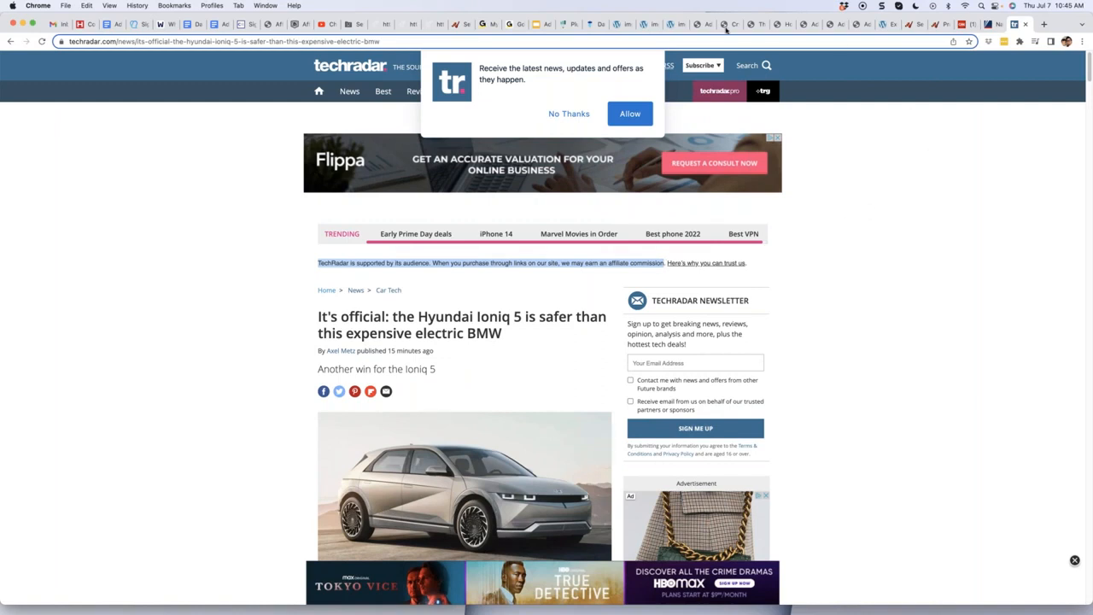
Highlight the Auto Links heading in the display settings and compare it with the keyword links in the cryptocurrency post.
left_click(700, 24)
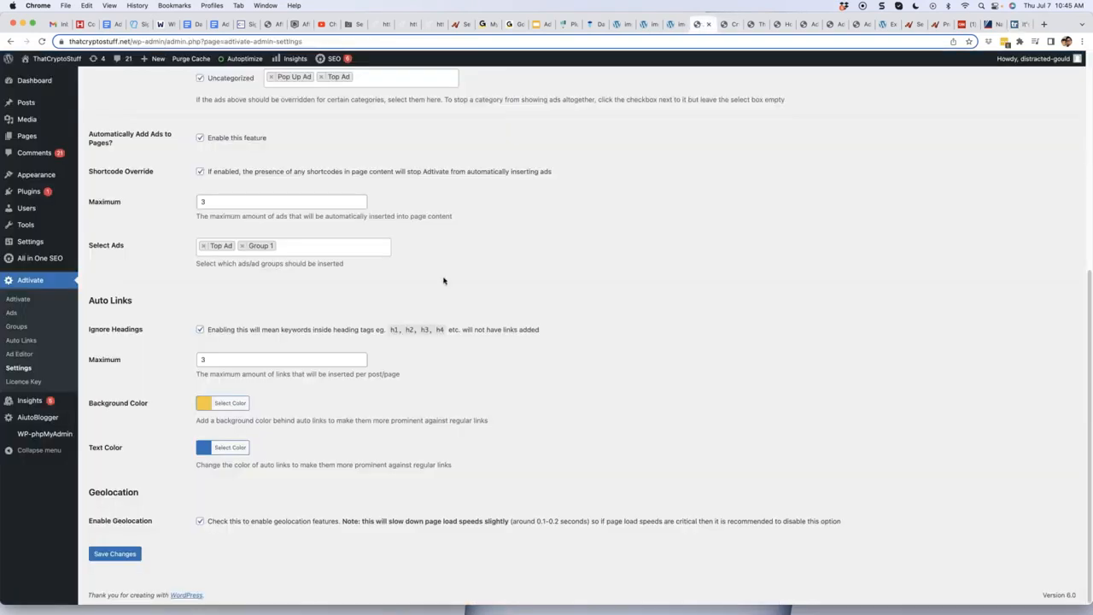
left_click_drag(133, 303, 87, 300)
left_click(110, 301)
left_click(726, 24)
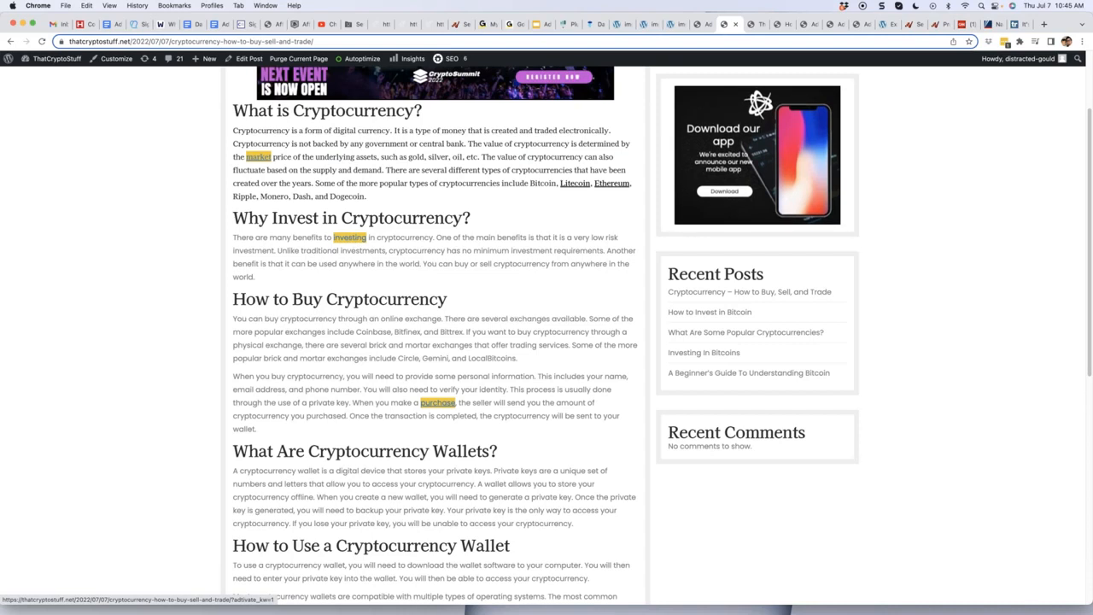
left_click(698, 25)
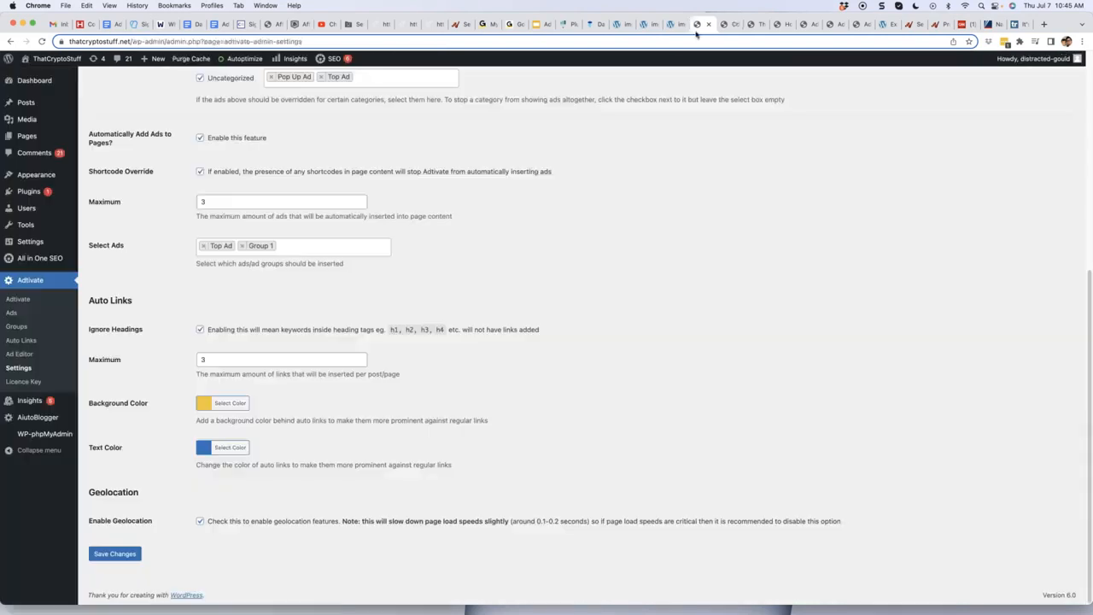
Show the color pickers for the auto links' background and text, closing them without a change.
left_click(210, 408)
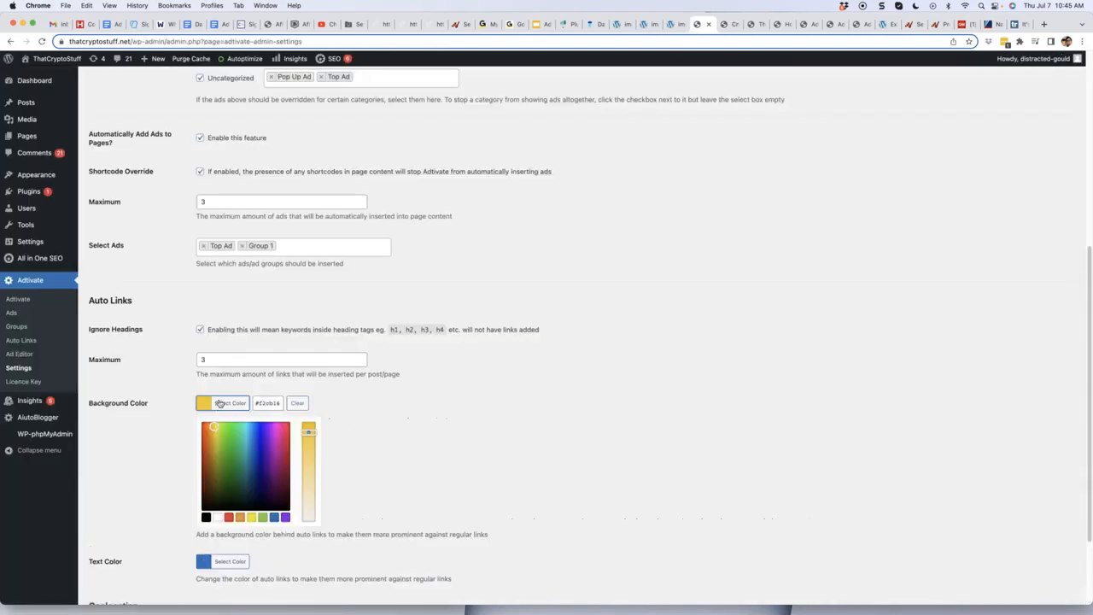
left_click(398, 423)
left_click(210, 409)
left_click(415, 439)
left_click(227, 447)
left_click(418, 474)
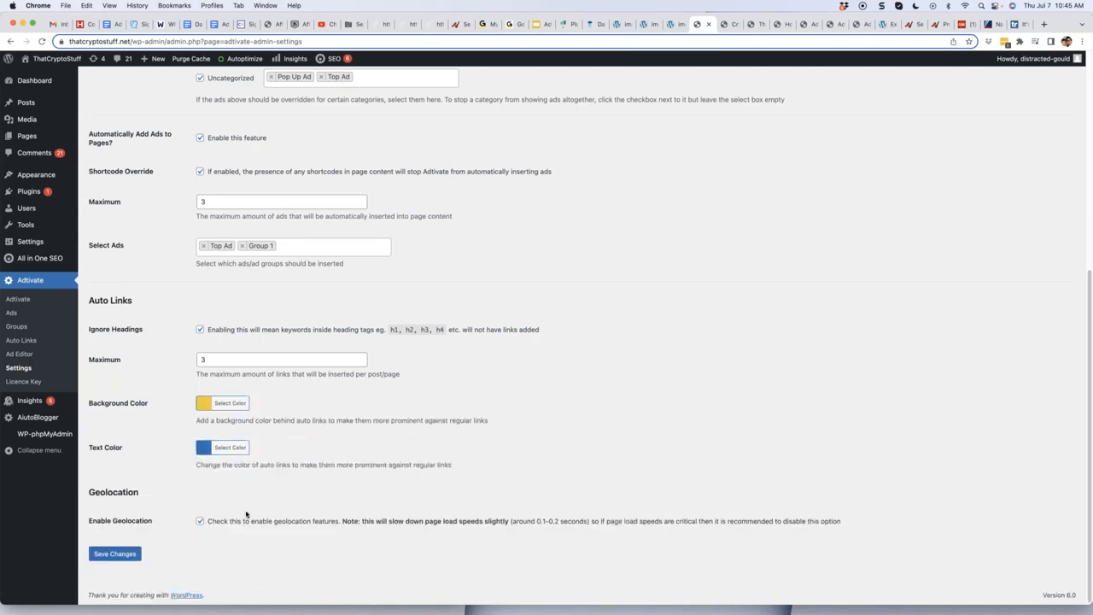
Point out the Enable Geolocation option and review the display settings for posts, pages and auto links.
left_click(201, 520)
scroll(162, 461, "up", 10)
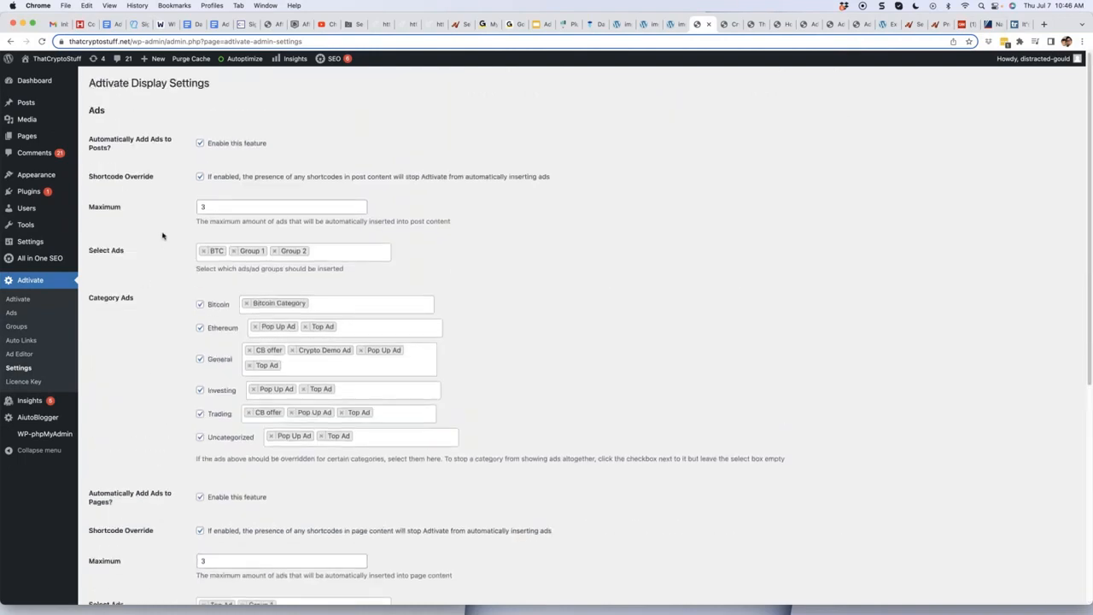
scroll(162, 239, "down", 5)
scroll(166, 239, "up", 3)
scroll(171, 227, "down", 2)
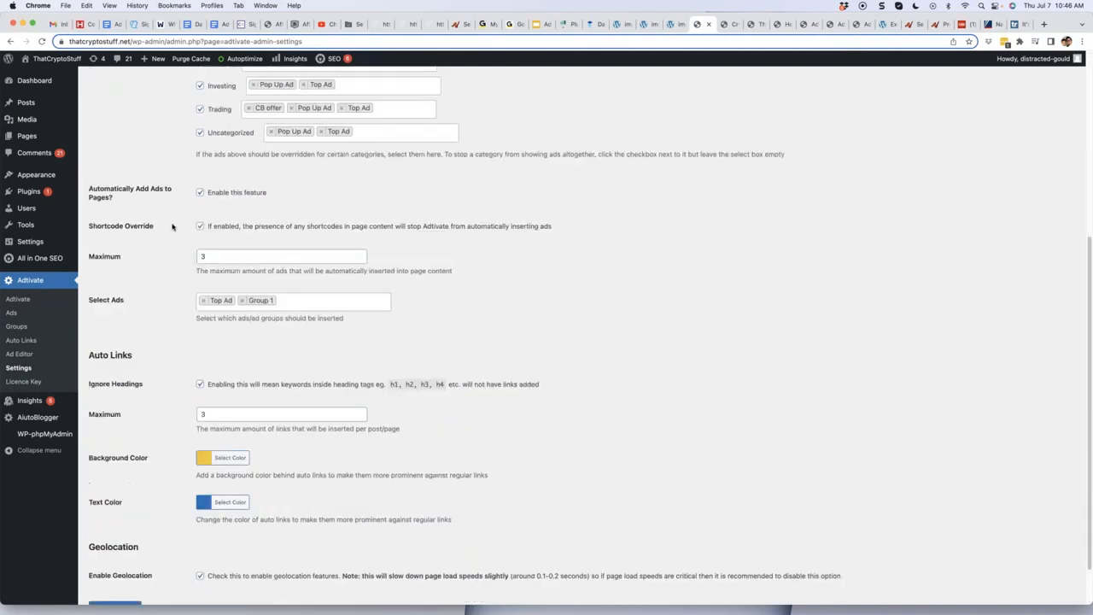
scroll(172, 228, "down", 2)
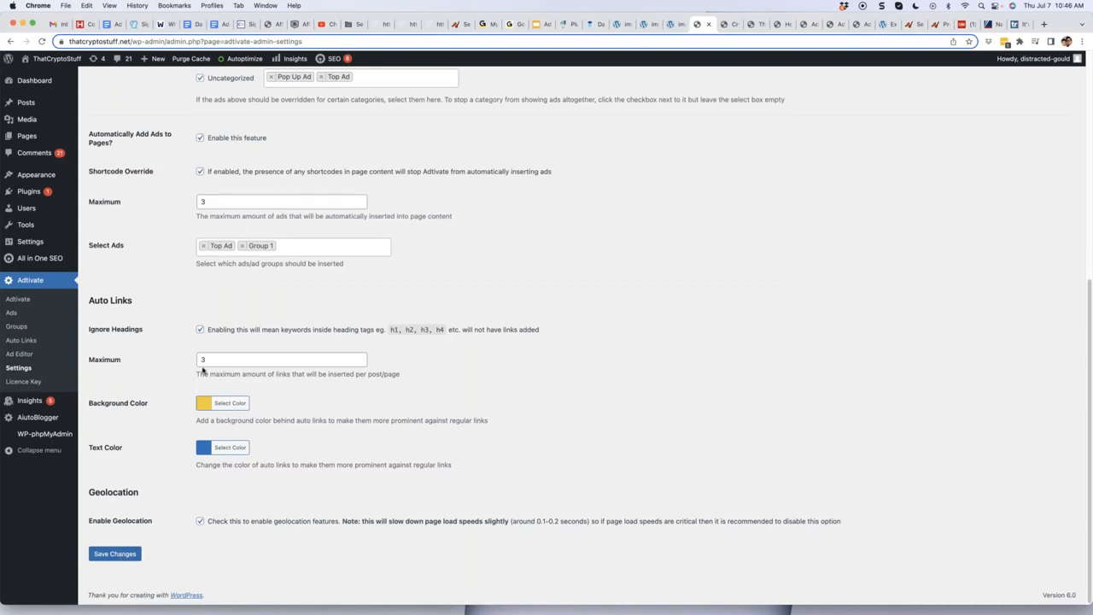
In the ads list, show the display instructions for Crypto Demo Ad, highlight its shortcode and close them.
scroll(203, 370, "up", 10)
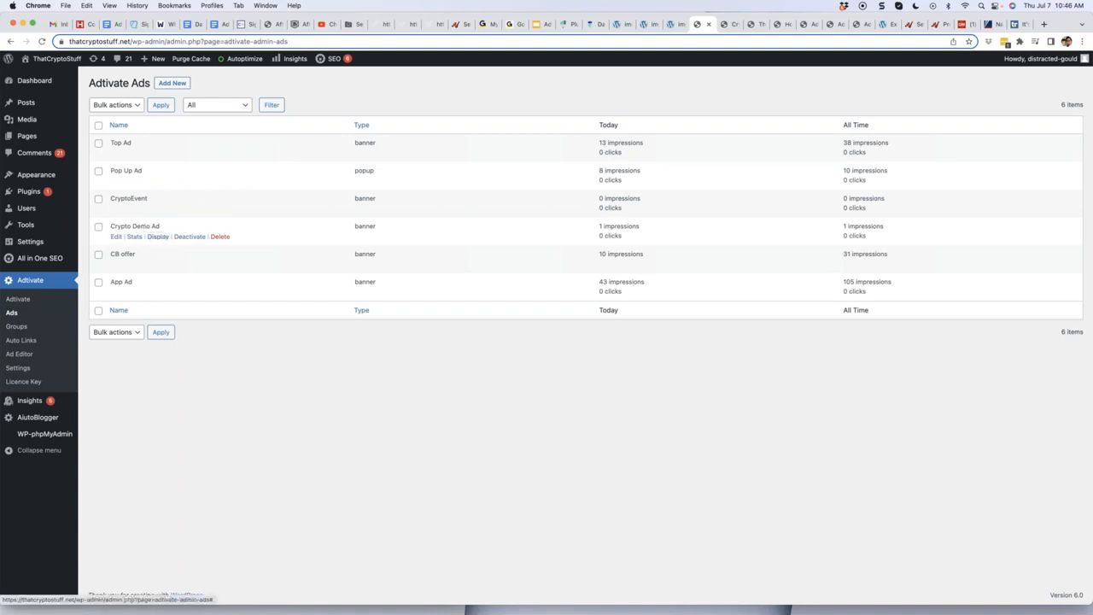
left_click(158, 238)
left_click_drag(582, 322, 504, 319)
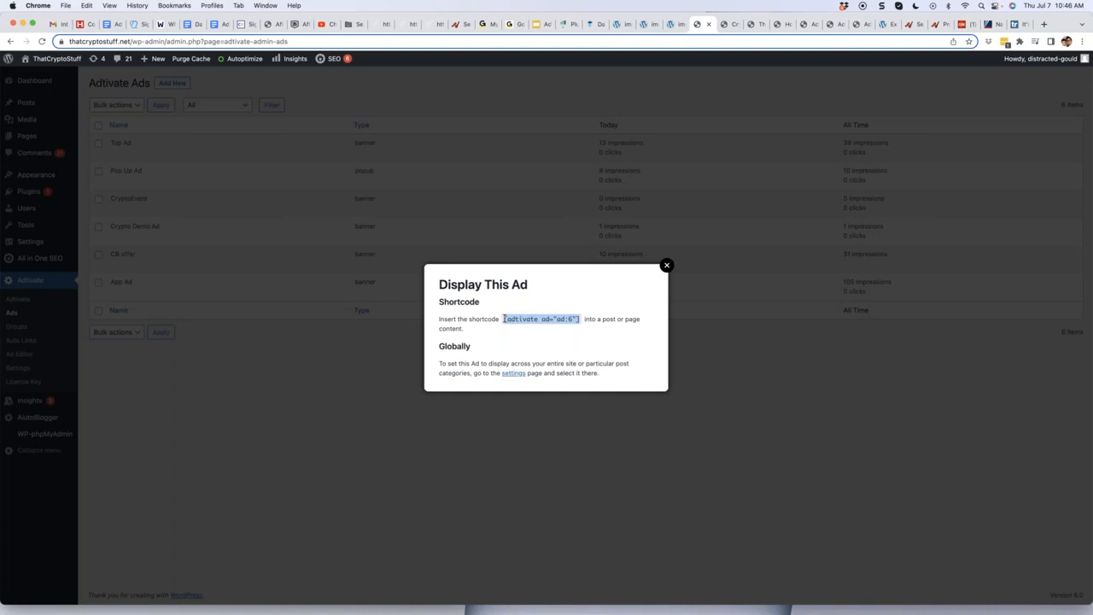
left_click(665, 267)
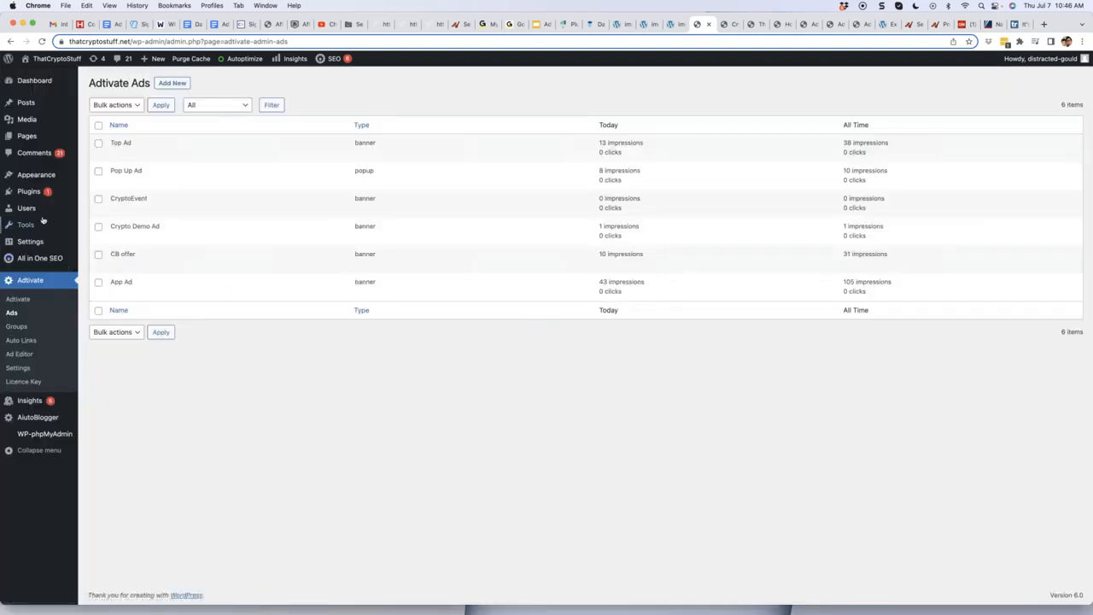
Add a Shortcode block to the Blog Sidebar widget area and place it directly above Recent Posts.
mouse_move(39, 175)
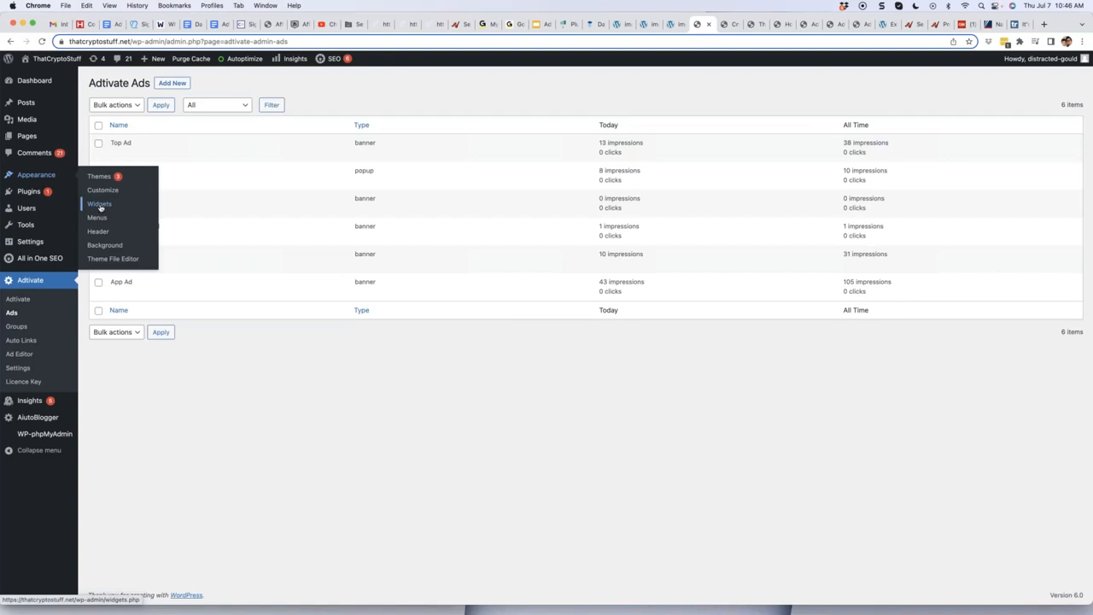
left_click(100, 205)
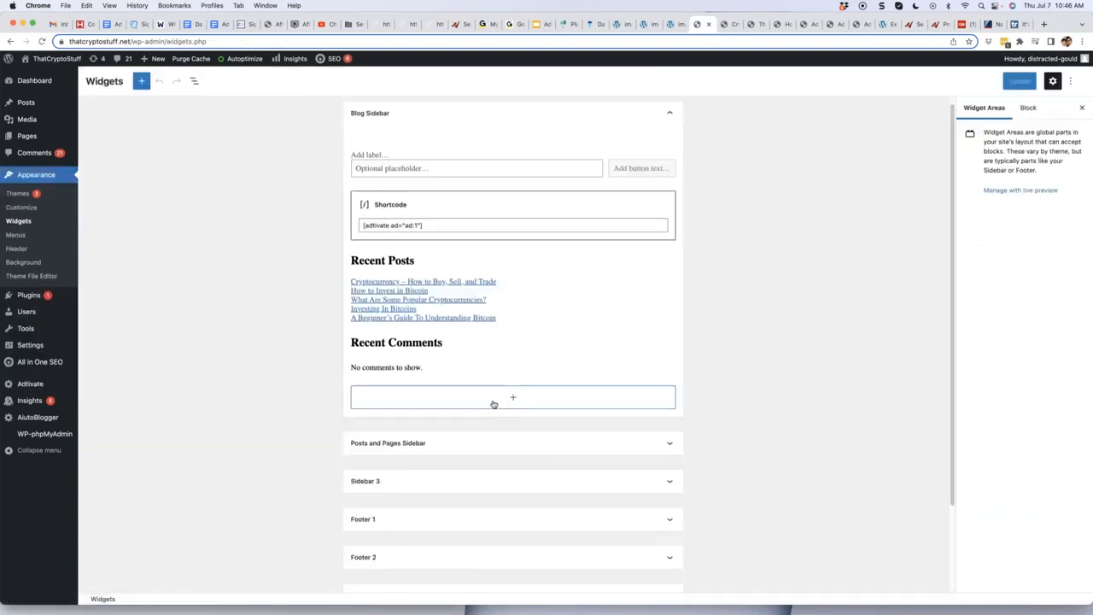
left_click(494, 403)
type("s")
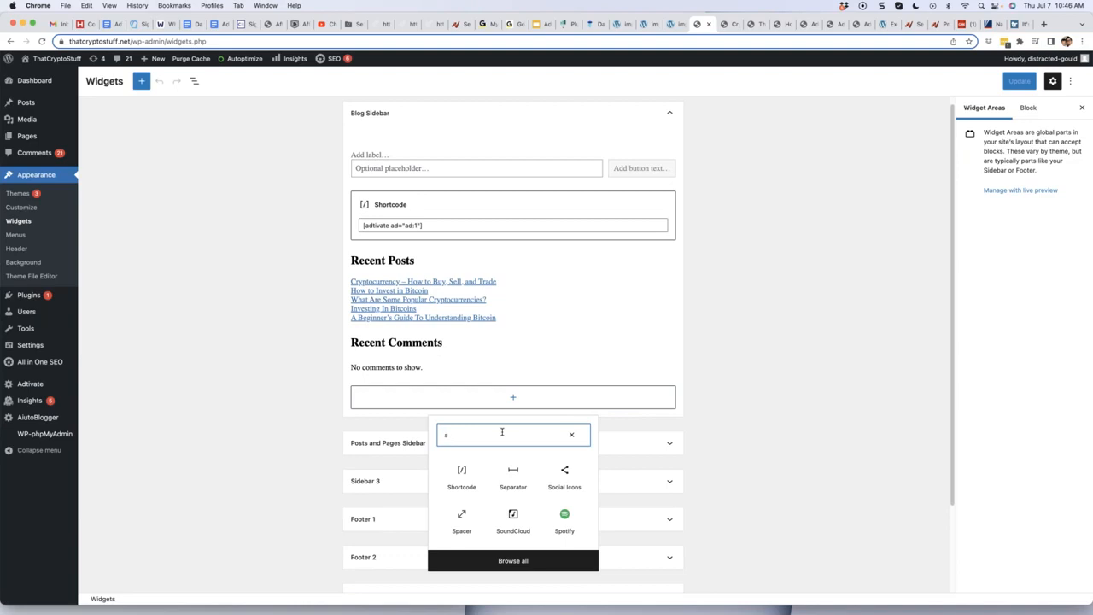
left_click(462, 475)
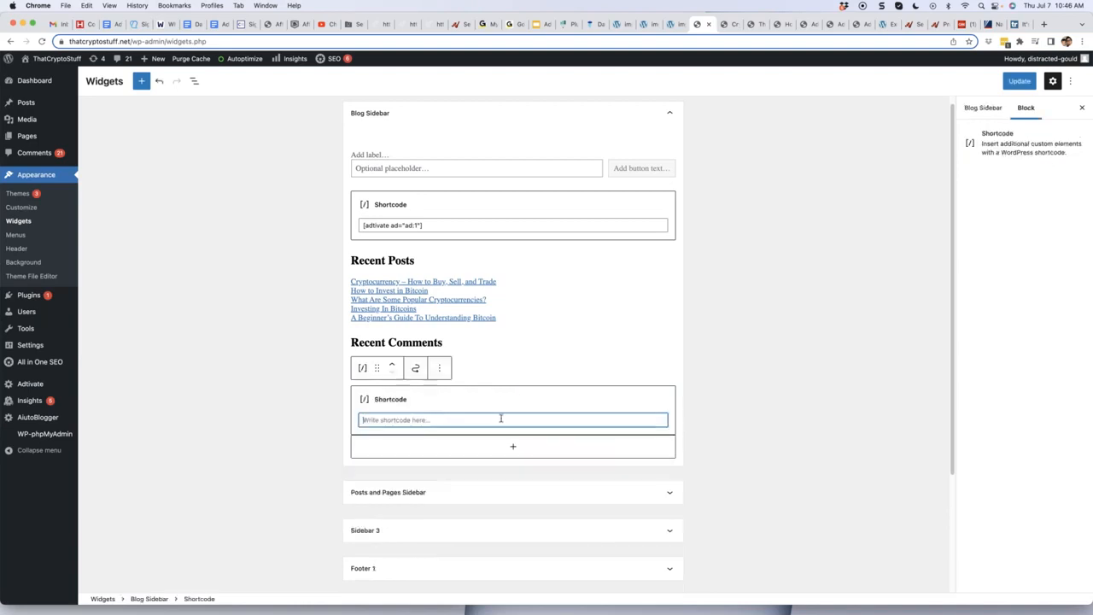
left_click(441, 371)
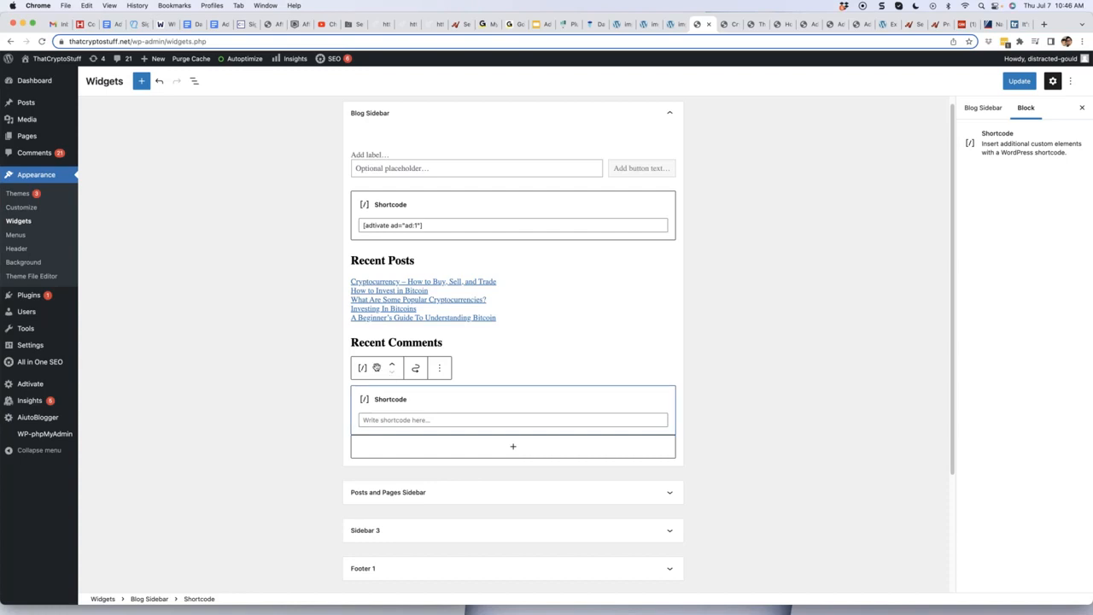
left_click_drag(377, 368, 388, 247)
Enter [adtivate ad="ad:6"] in the new Shortcode block and save the widgets.
left_click(417, 286)
type("[adrotate ad=\"ad:6\"]")
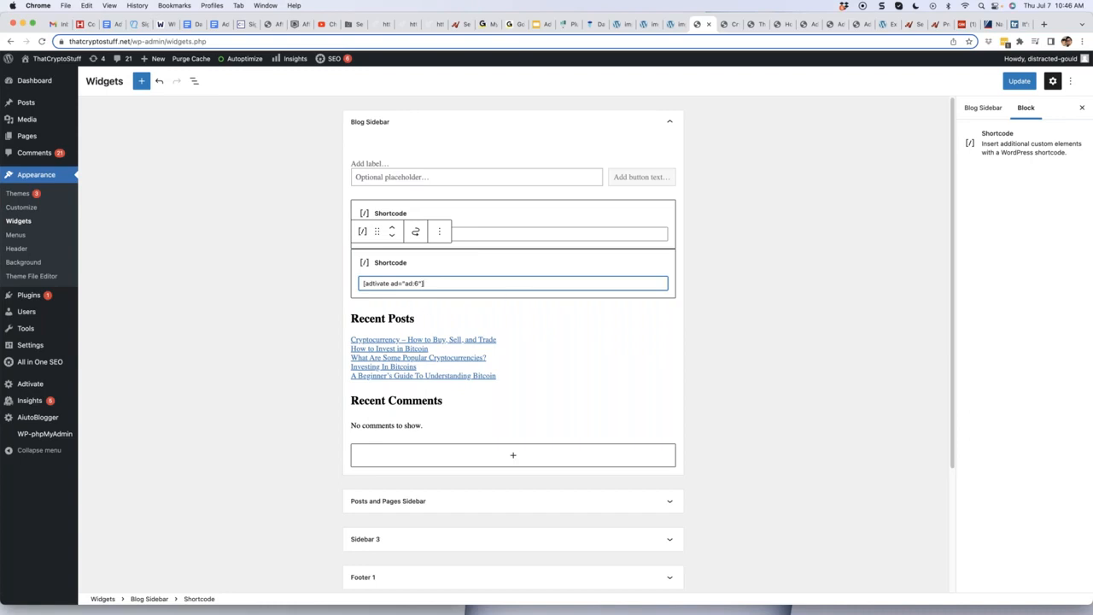
left_click(731, 296)
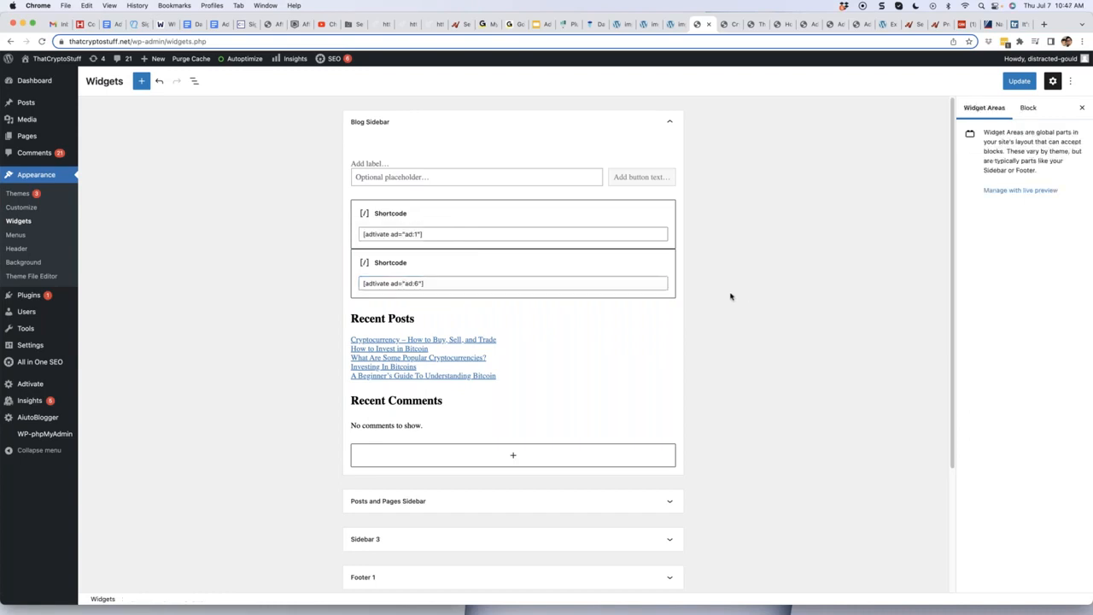
left_click(1020, 82)
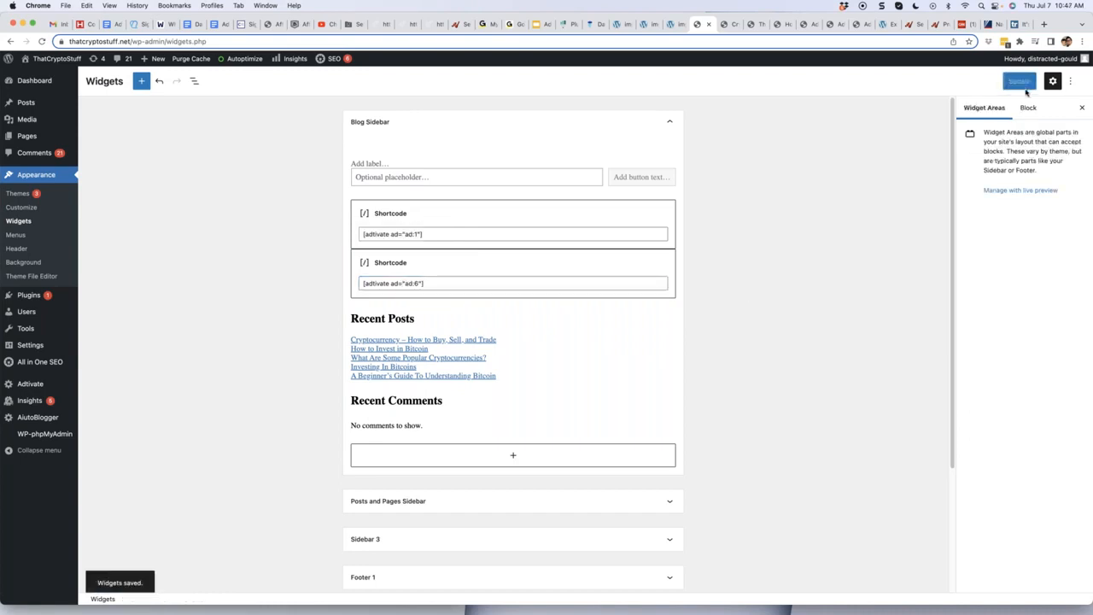
Reload the cryptocurrency post and examine the crypto banner ad in the sidebar between the app ad and Recent Posts.
left_click(726, 24)
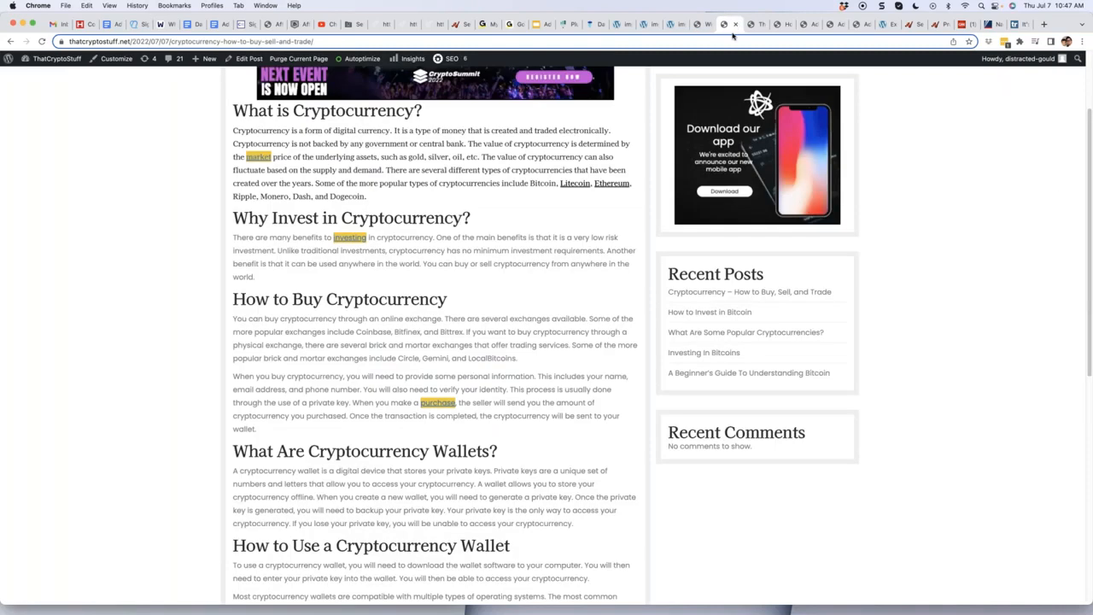
key("super+r")
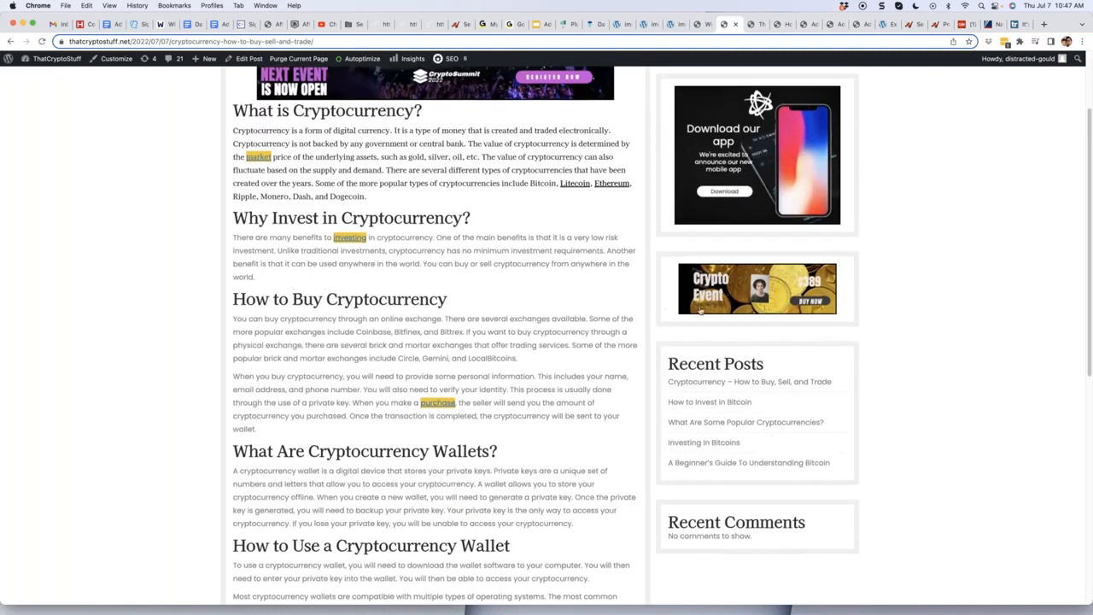
scroll(740, 290, "up", 1)
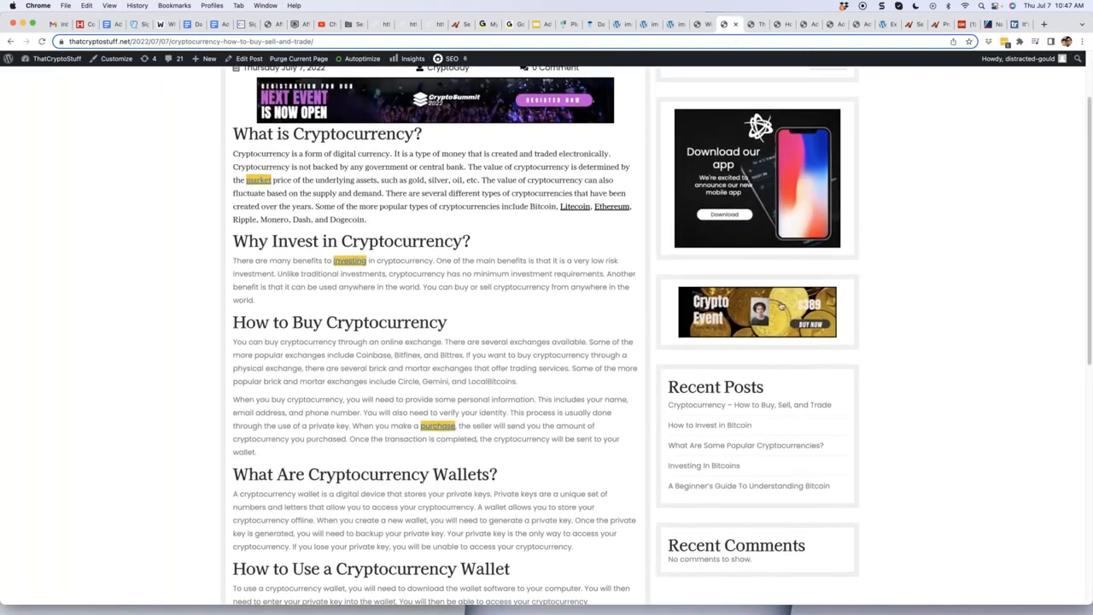
scroll(773, 340, "up", 1)
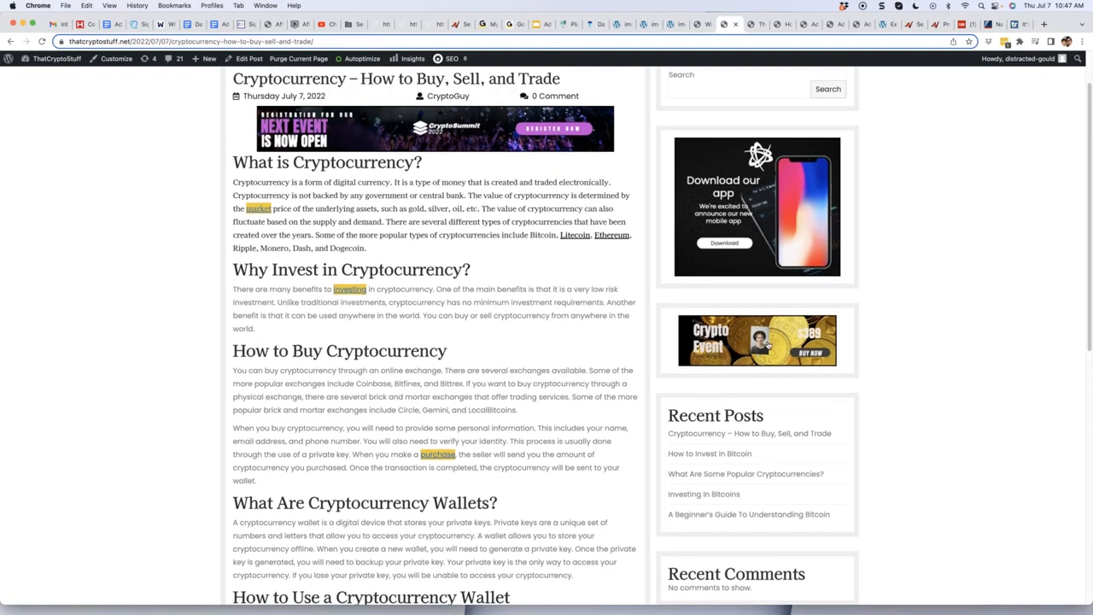
scroll(768, 346, "up", 2)
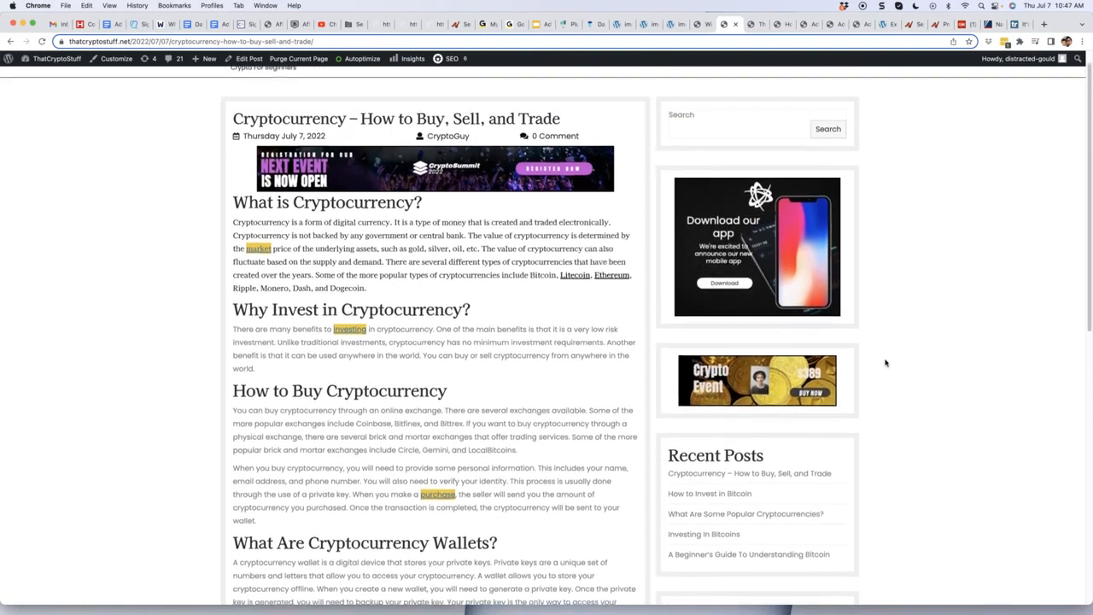
scroll(886, 363, "down", 5)
scroll(886, 363, "up", 6)
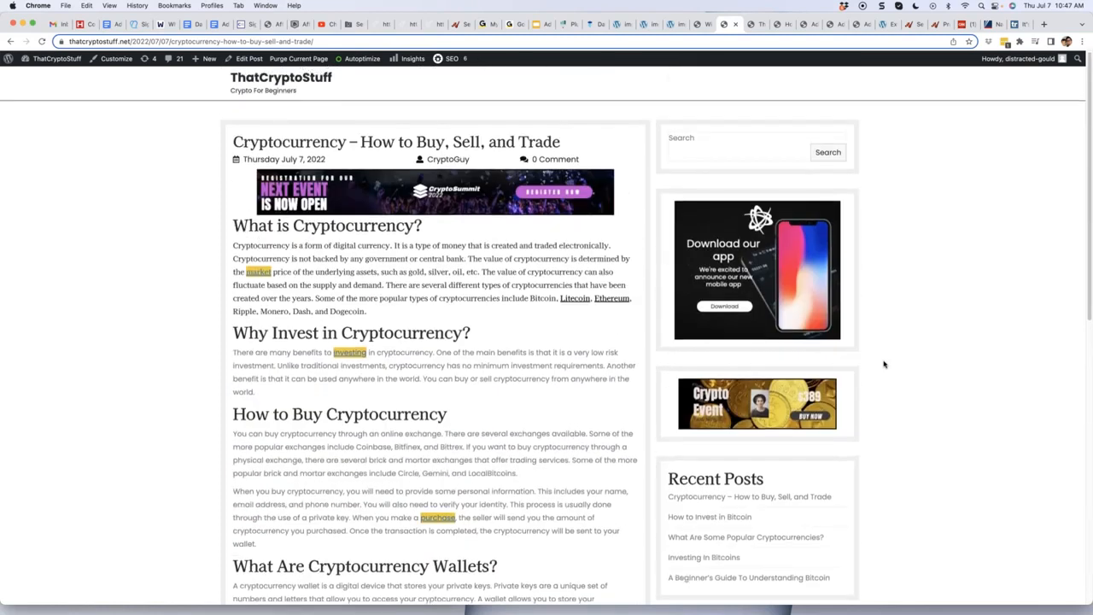
scroll(884, 365, "down", 5)
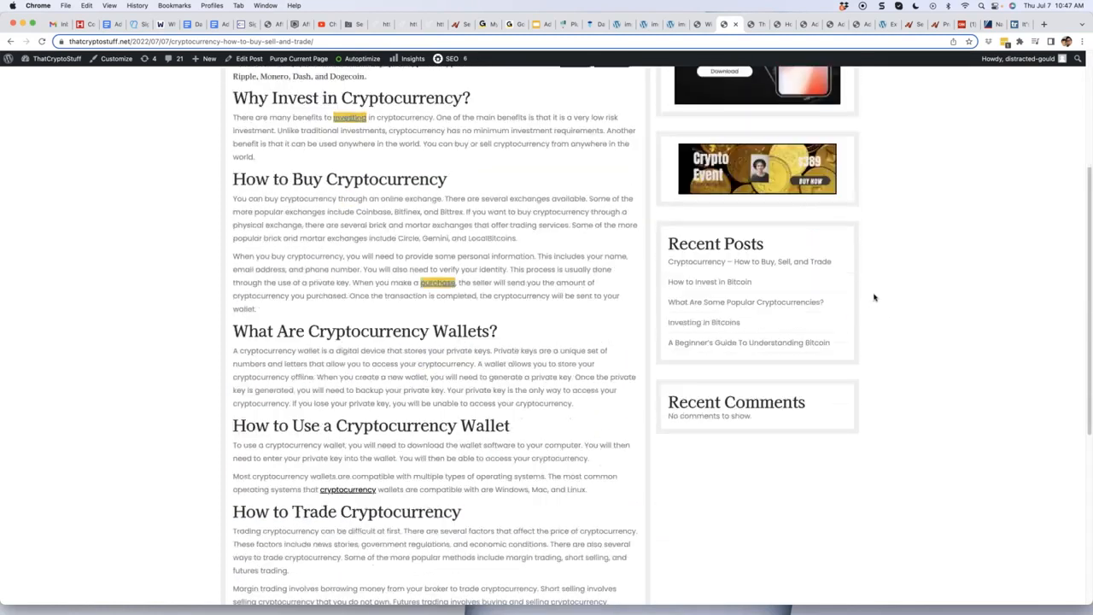
scroll(874, 298, "down", 6)
scroll(874, 299, "up", 8)
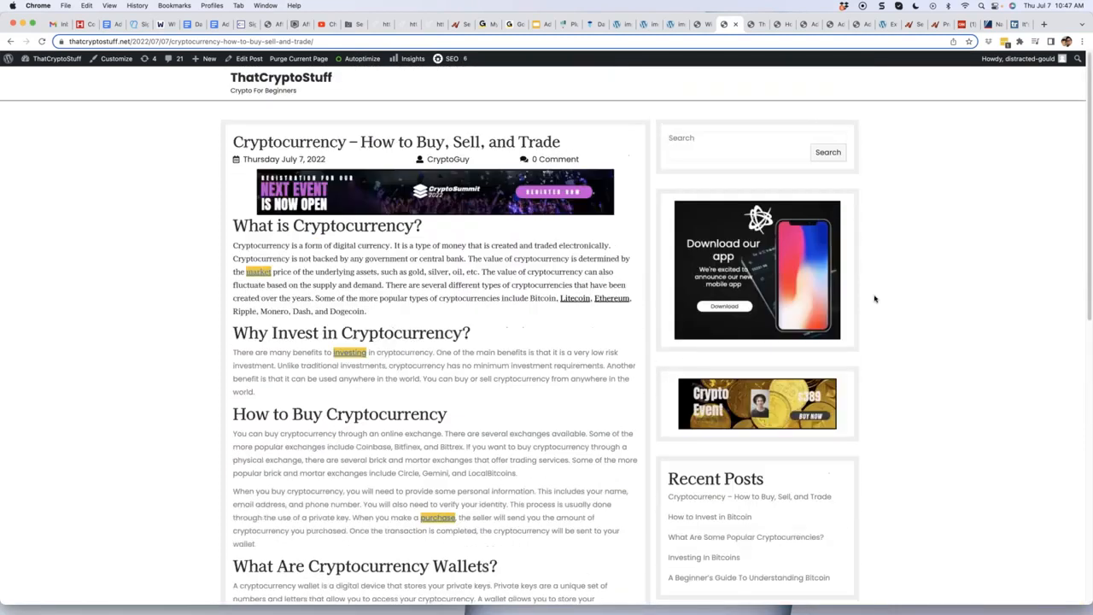
scroll(875, 299, "down", 5)
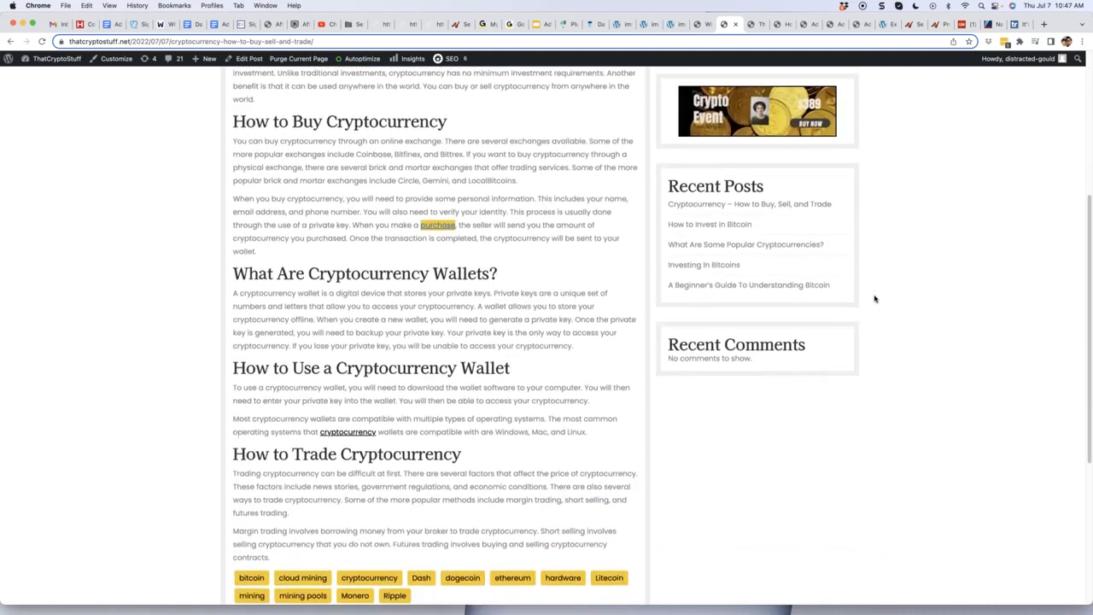
scroll(875, 299, "up", 6)
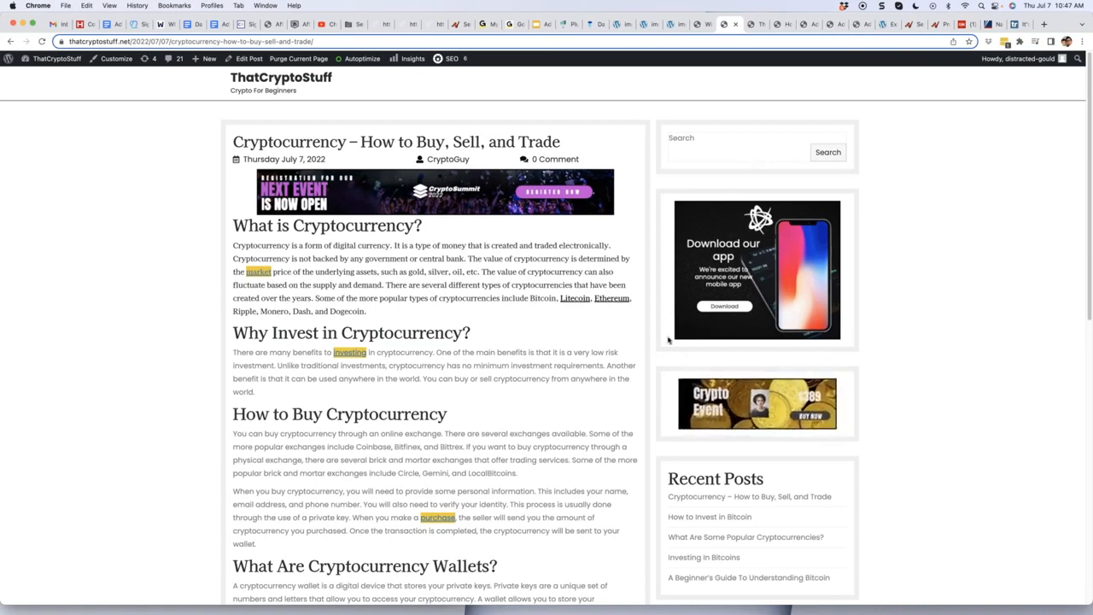
In the Adtivate ads list, show the display instructions for CryptoEvent, copy its shortcode and close them.
left_click(700, 25)
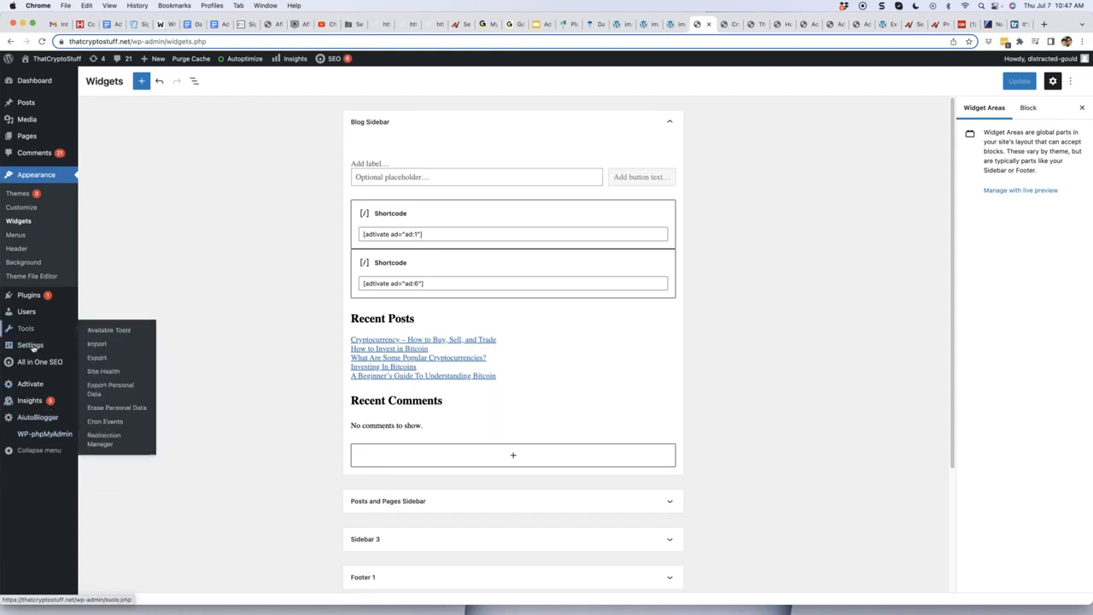
left_click(94, 400)
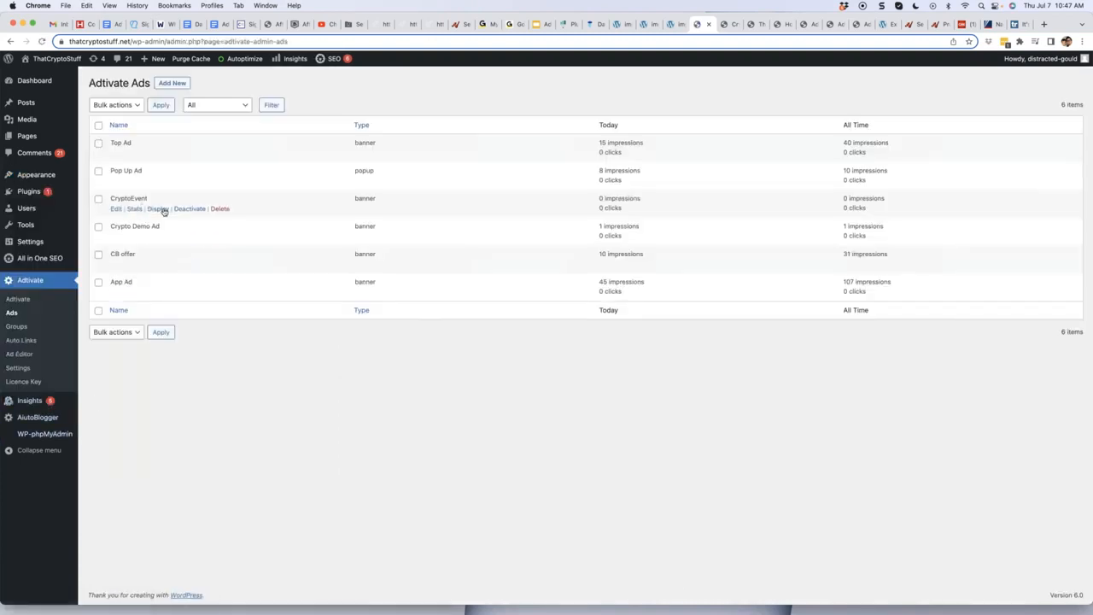
left_click(160, 210)
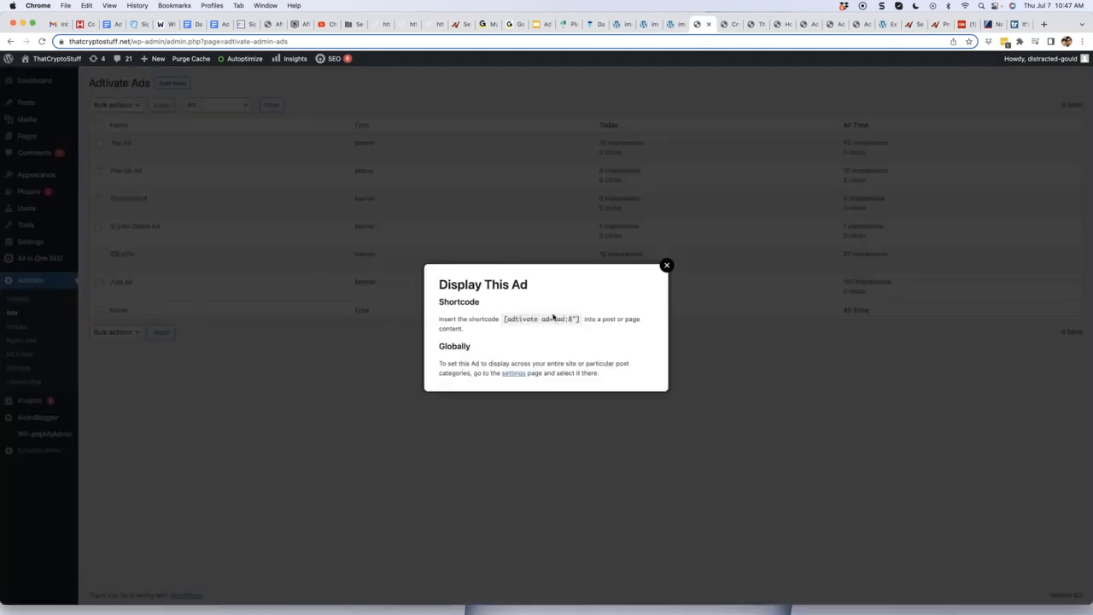
left_click_drag(580, 319, 506, 318)
key("super+c")
left_click(290, 420)
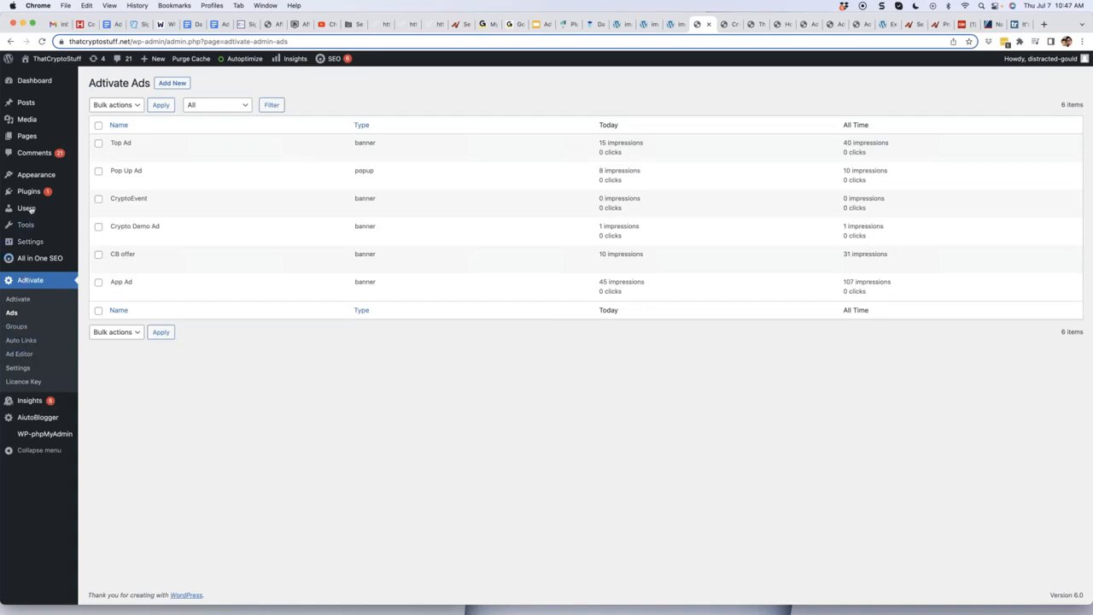
Replace the second Blog Sidebar shortcode with [adtivate ad="ad:8"] and save the widgets.
mouse_move(37, 181)
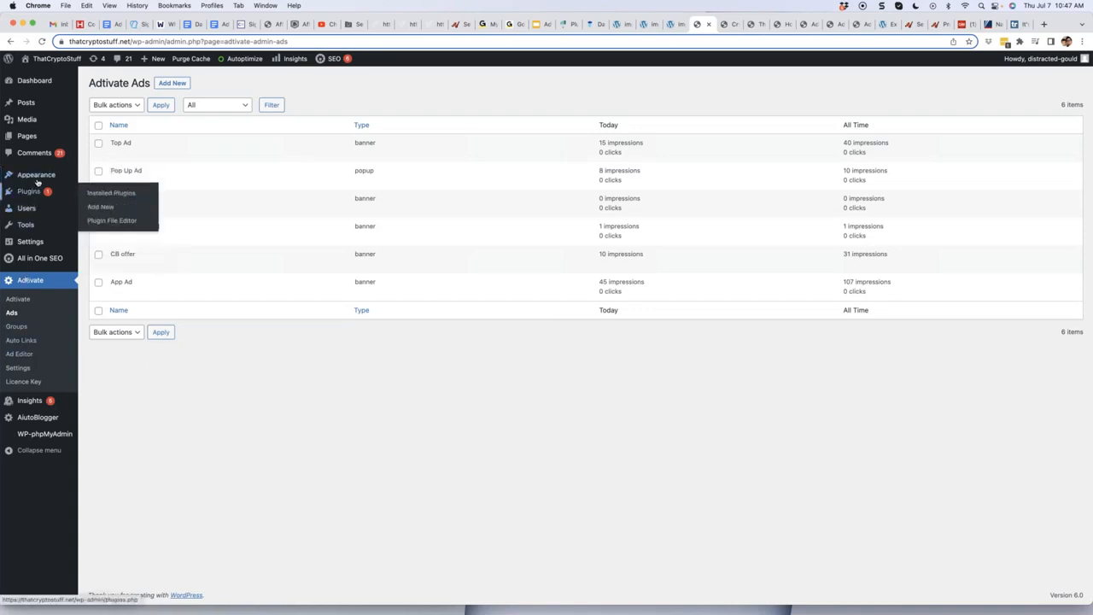
left_click(108, 205)
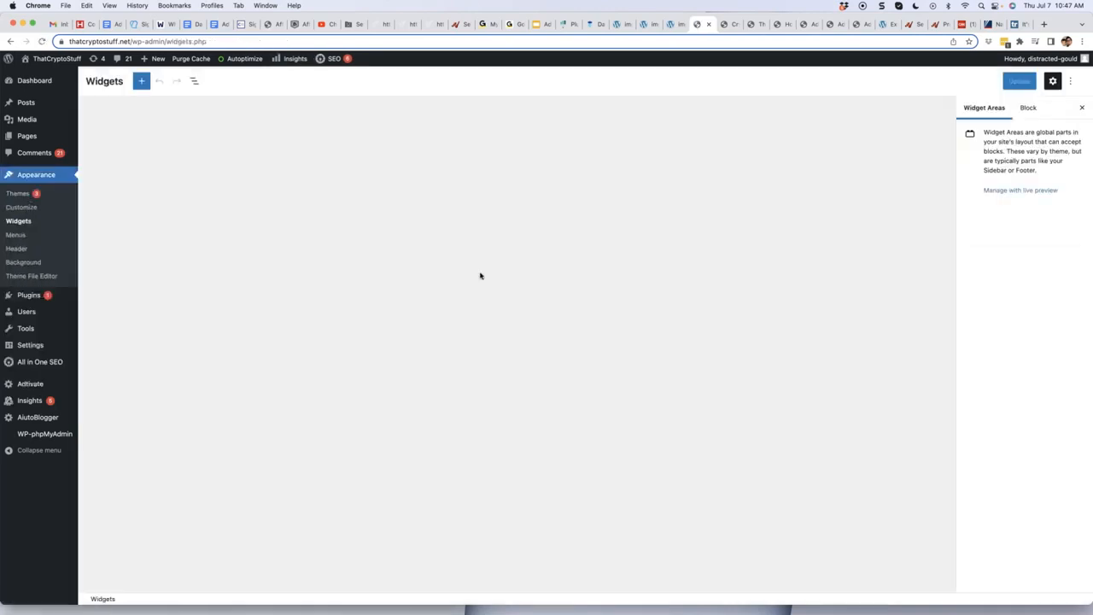
left_click(415, 283)
key("super+a")
key("super+c")
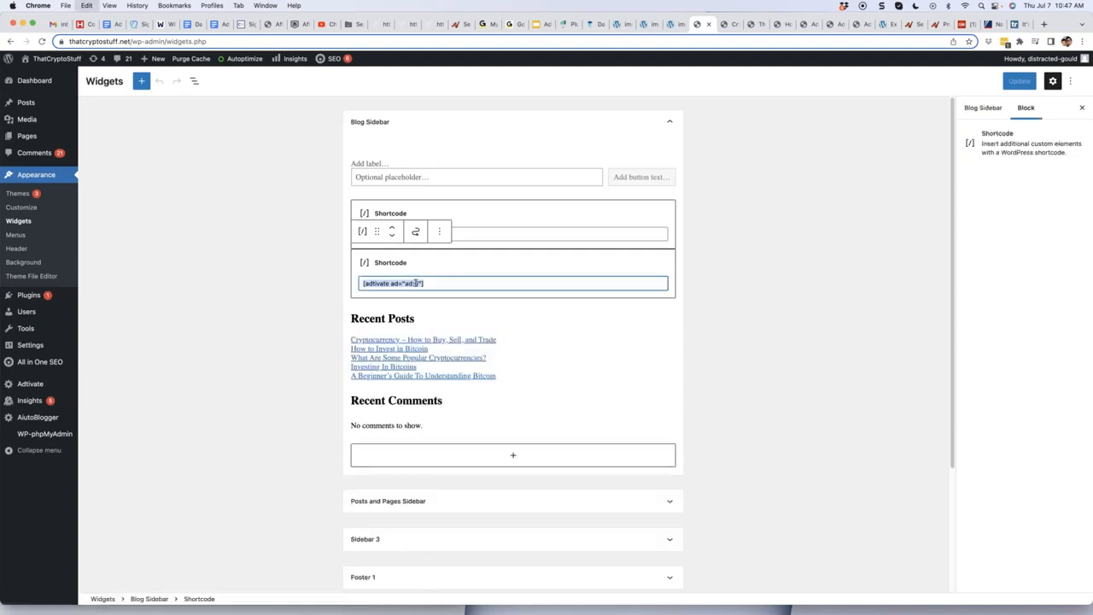
left_click(925, 172)
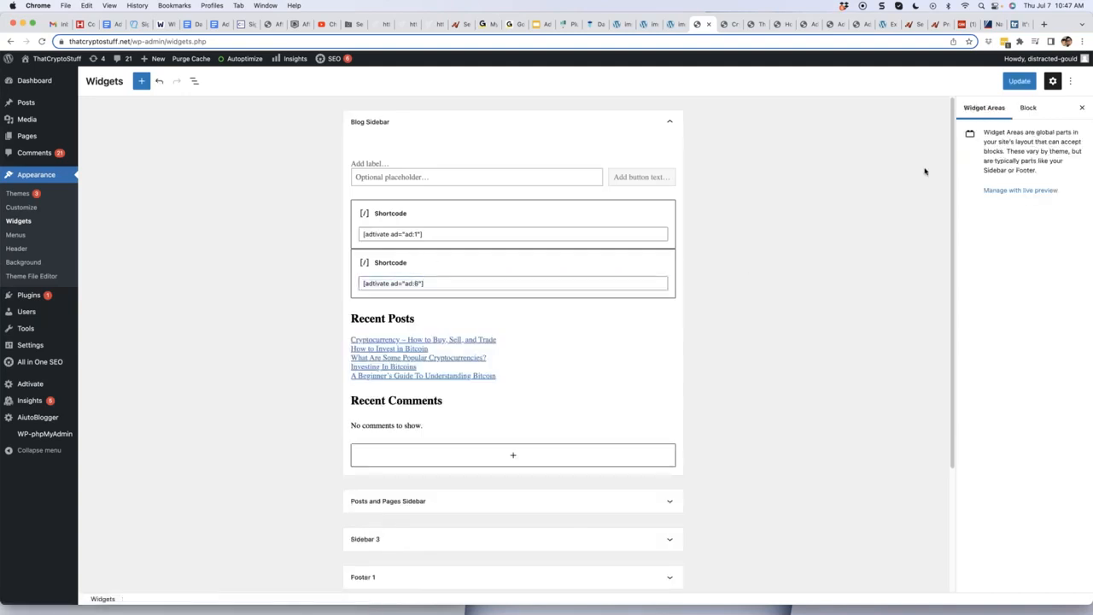
left_click(1019, 81)
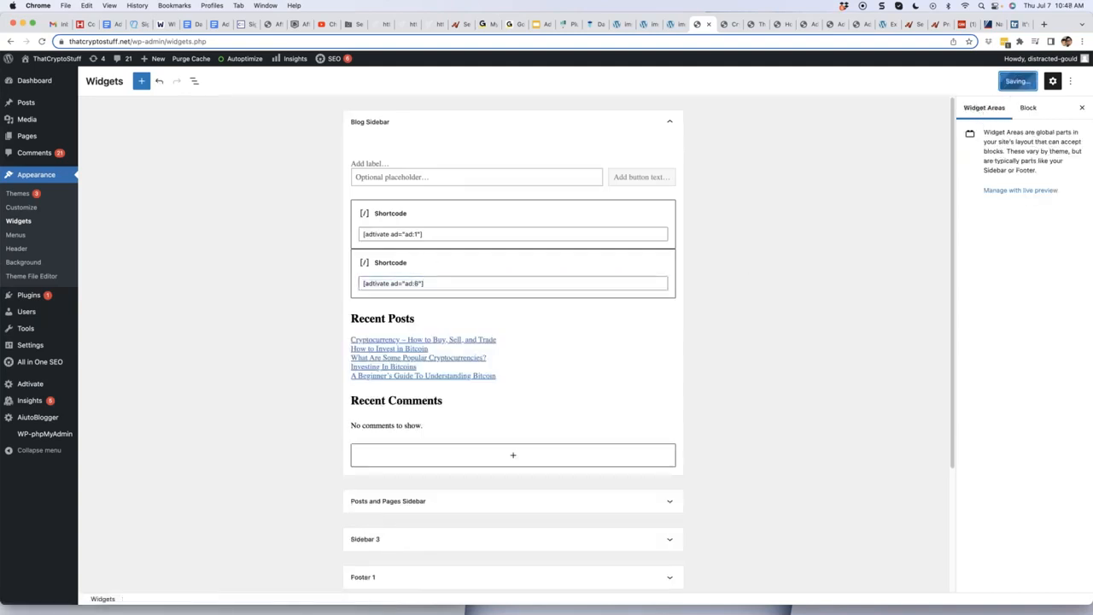
Reload the cryptocurrency post and examine the tall CryptoSummit ad in the sidebar alongside the rest of the post.
left_click(728, 27)
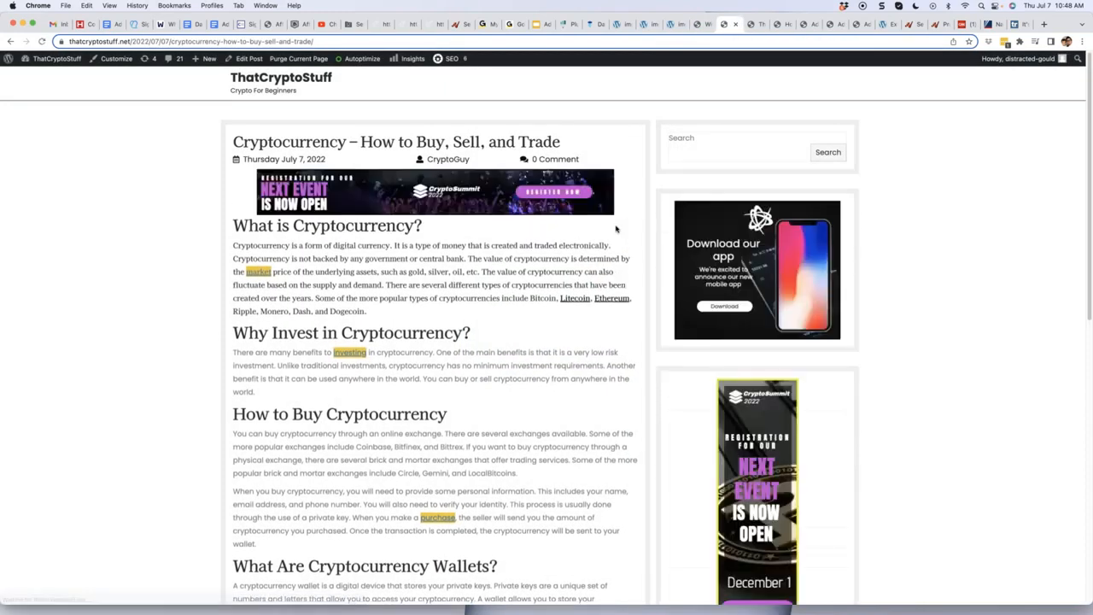
scroll(625, 229, "down", 5)
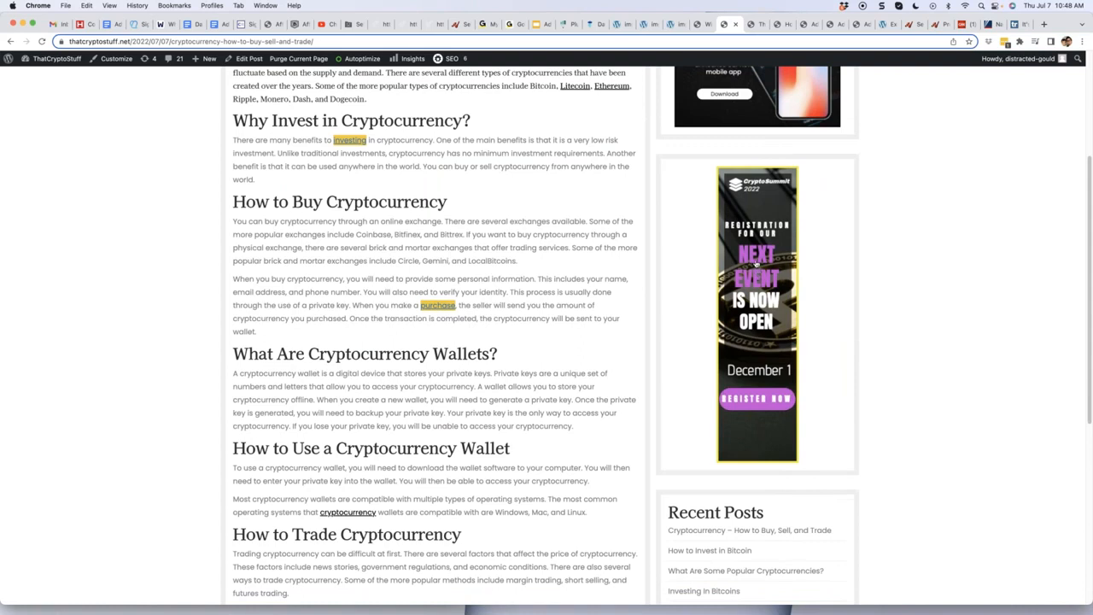
scroll(650, 250, "down", 8)
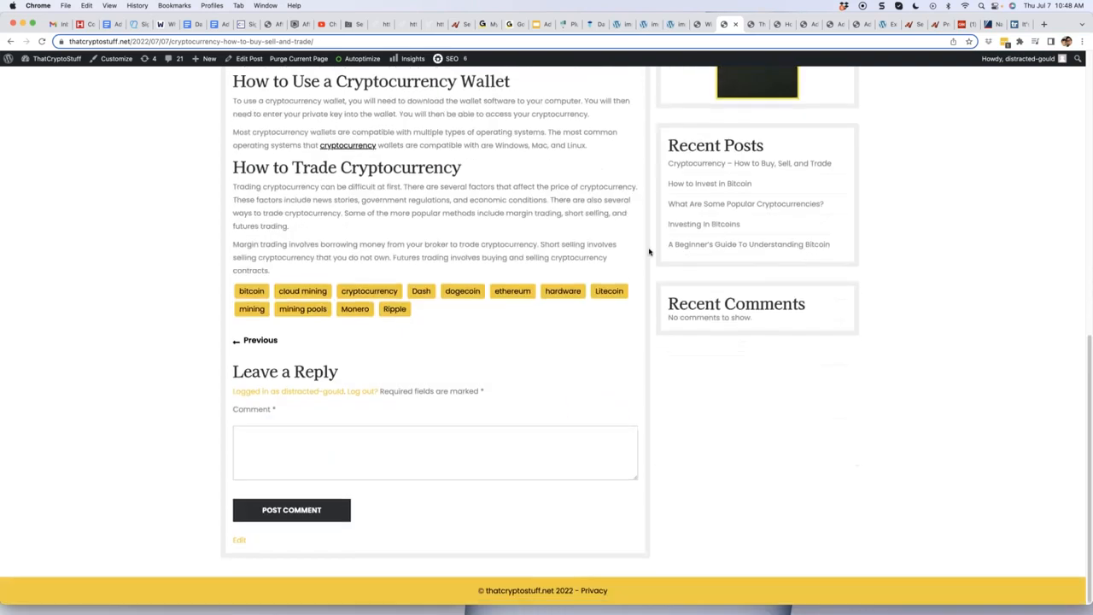
scroll(653, 248, "up", 5)
scroll(678, 236, "up", 7)
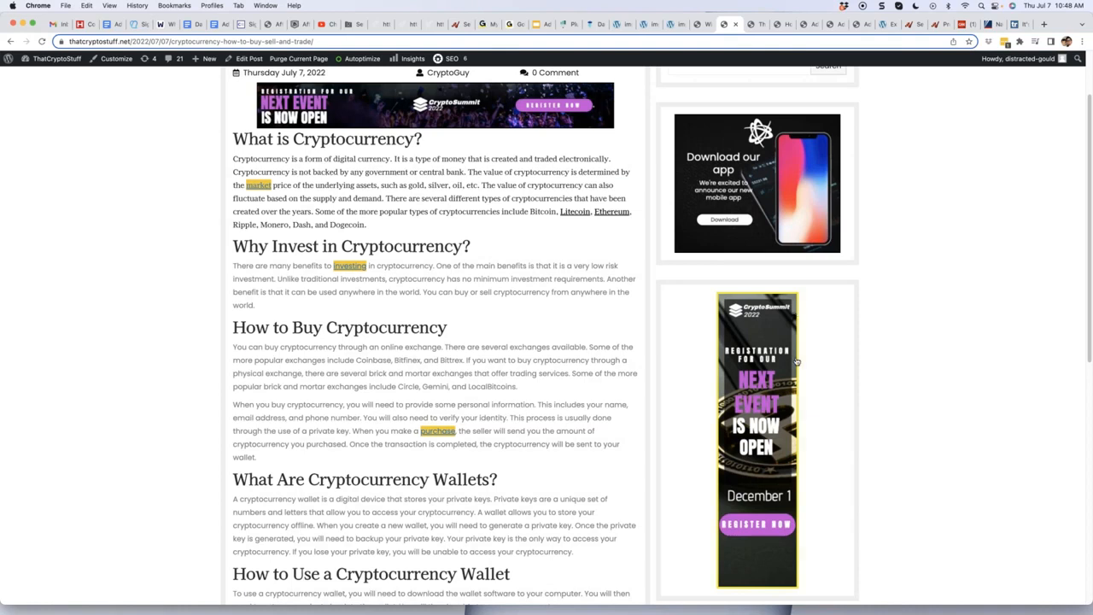
scroll(754, 386, "down", 3)
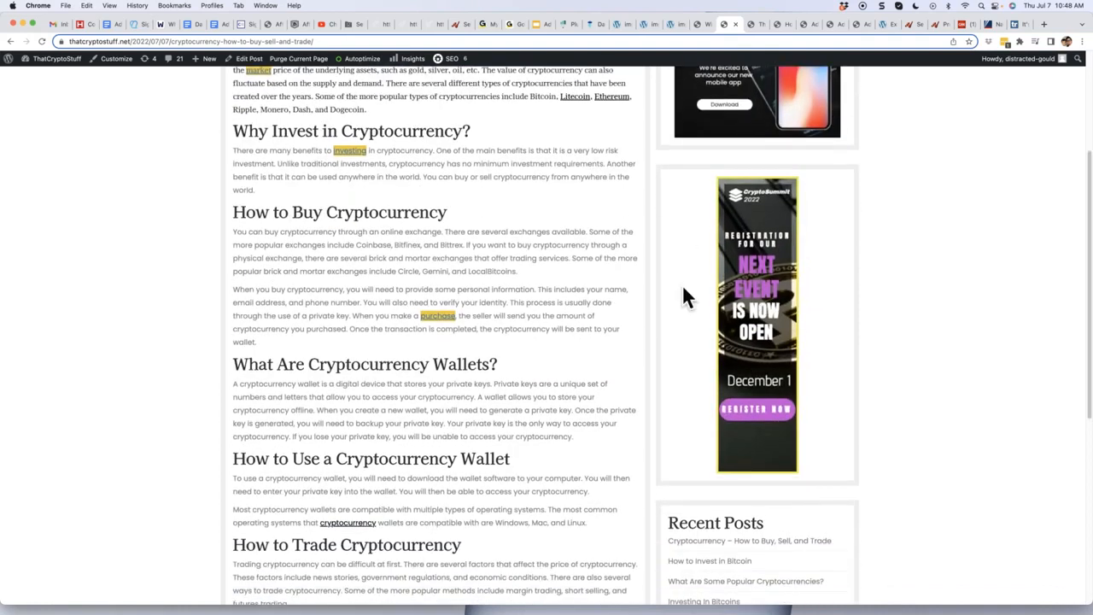
scroll(679, 279, "down", 1)
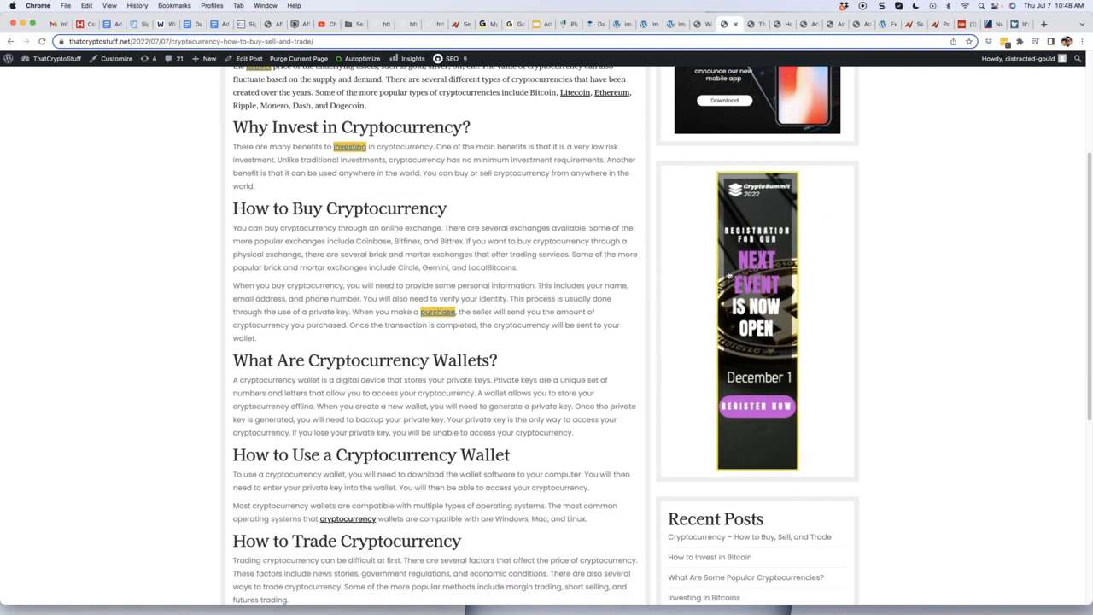
scroll(570, 311, "up", 5)
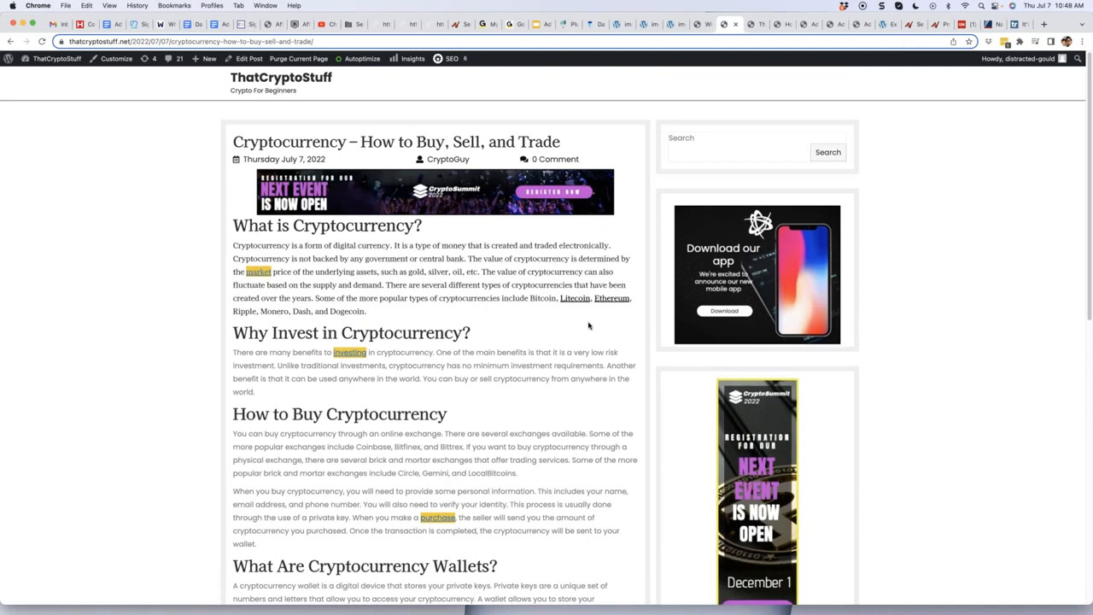
scroll(587, 325, "down", 1)
scroll(769, 413, "down", 1)
scroll(685, 357, "down", 1)
scroll(687, 359, "up", 3)
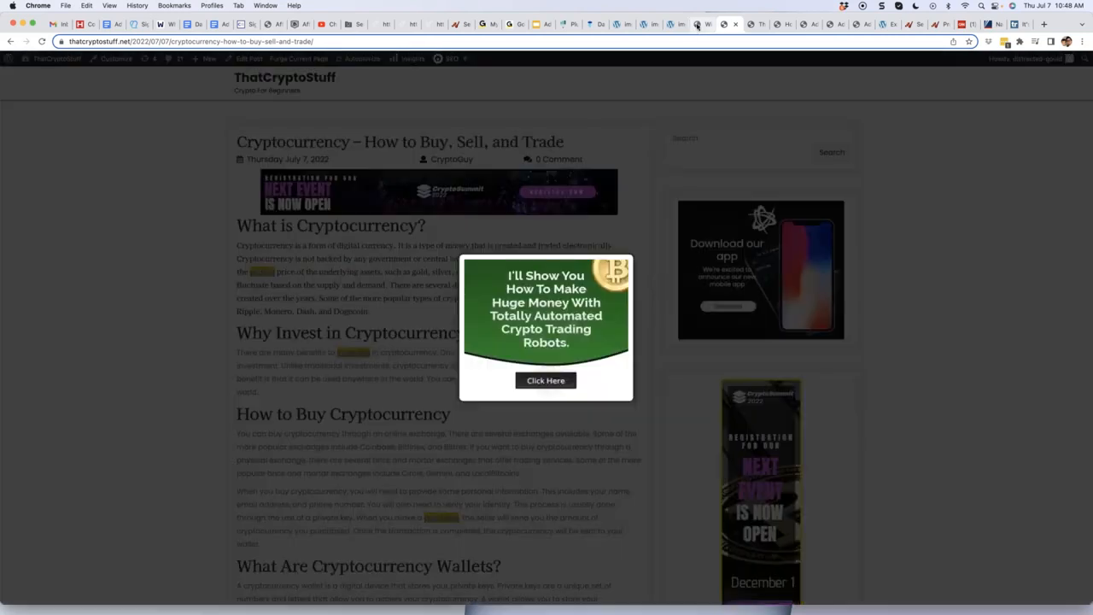
Open the "How to Invest in Bitcoin" post for editing in the ThatCryptoStuff WordPress admin.
left_click(696, 25)
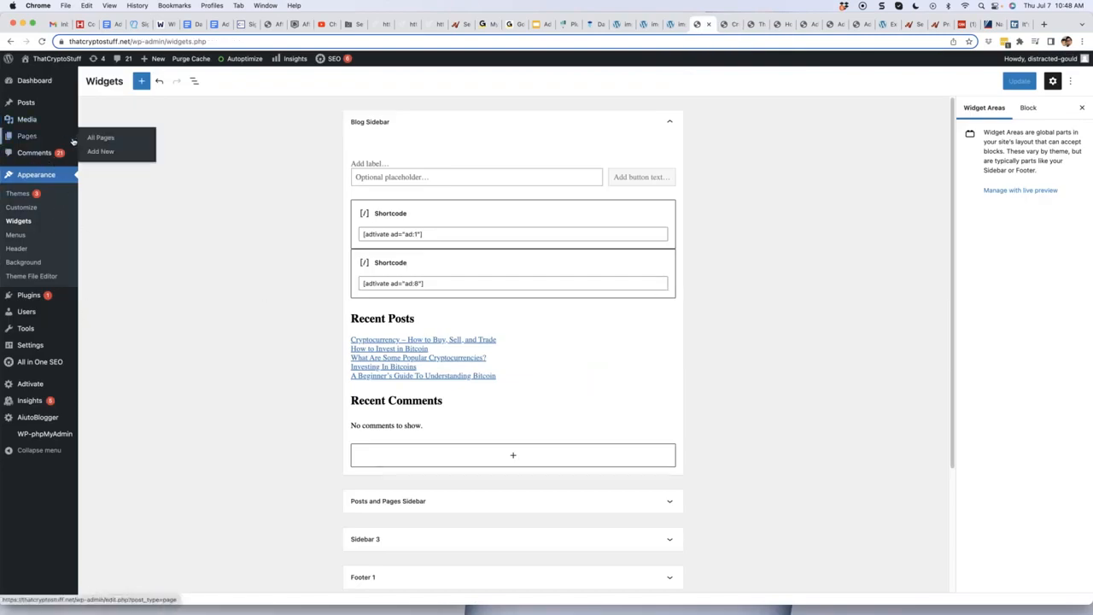
left_click(103, 106)
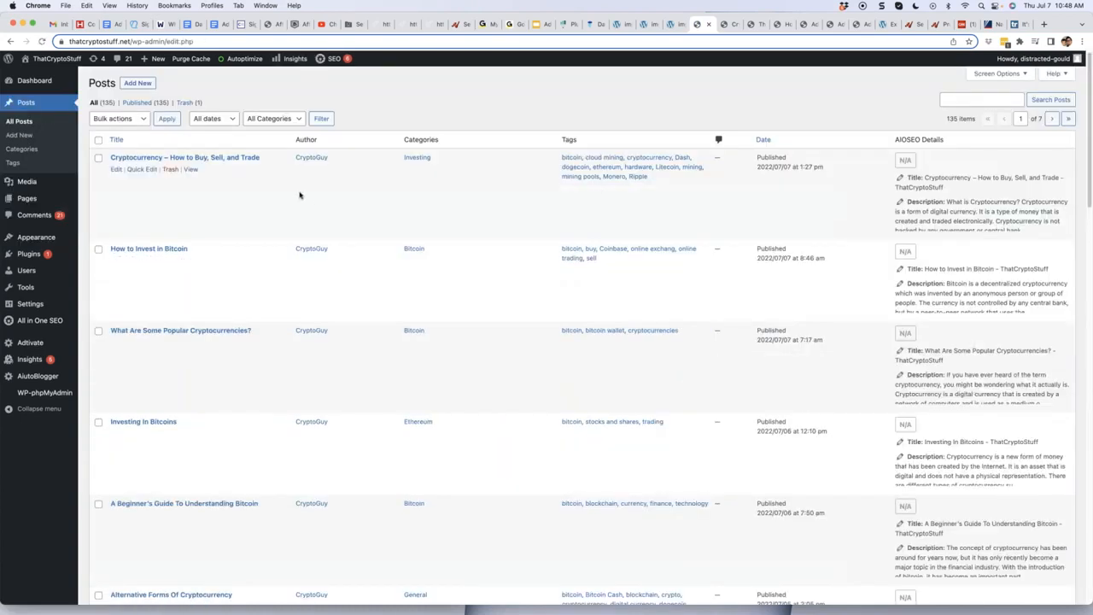
scroll(154, 265, "down", 1)
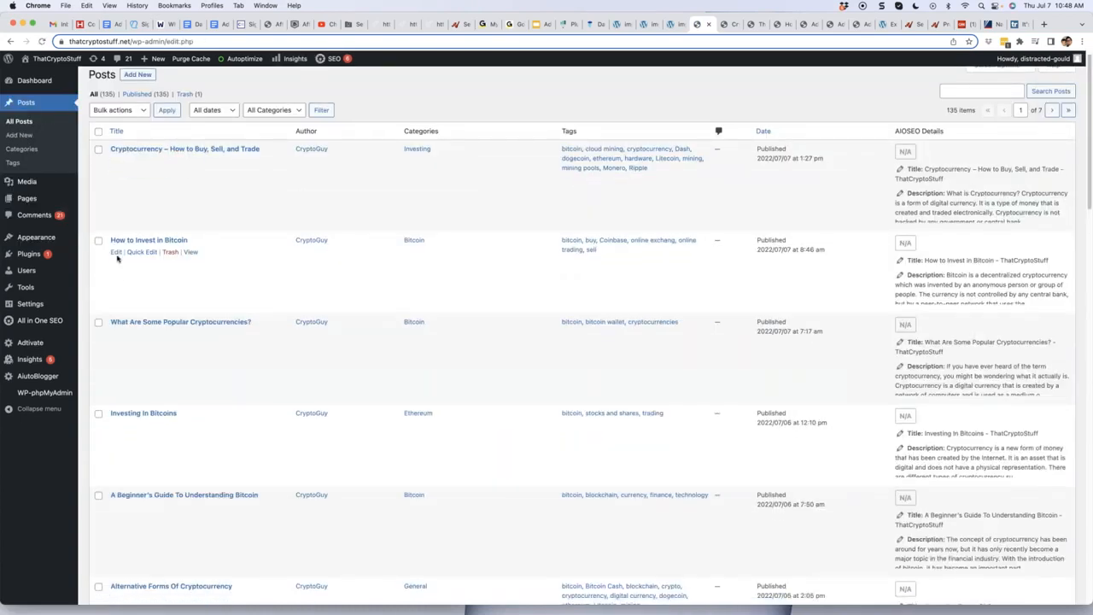
left_click(116, 254)
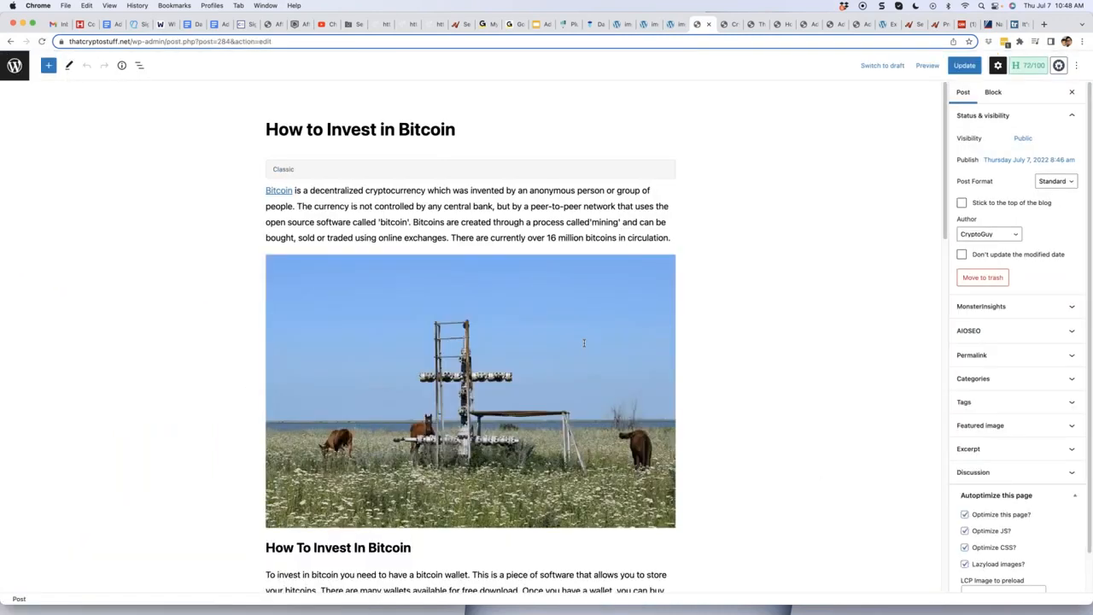
Insert the shortcode [adtivate ad="ad:8"] after "conduct the transaction yourself." in the Where To Buy Bitcoin section and update the post.
scroll(584, 342, "down", 10)
scroll(469, 393, "down", 2)
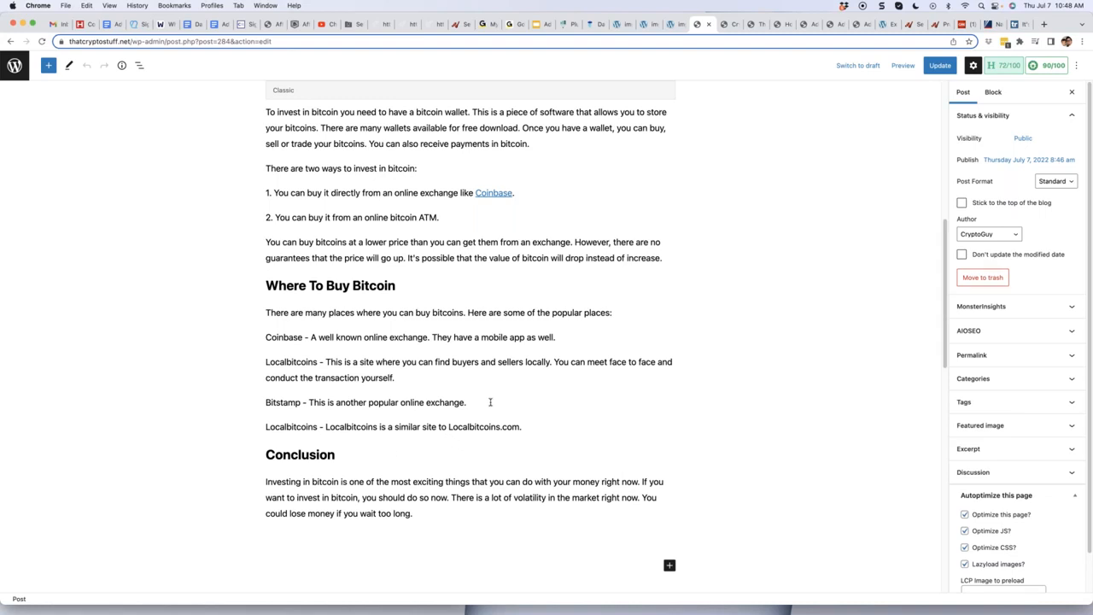
left_click(491, 403)
type("[adtivate ad=\"ad:8\"]")
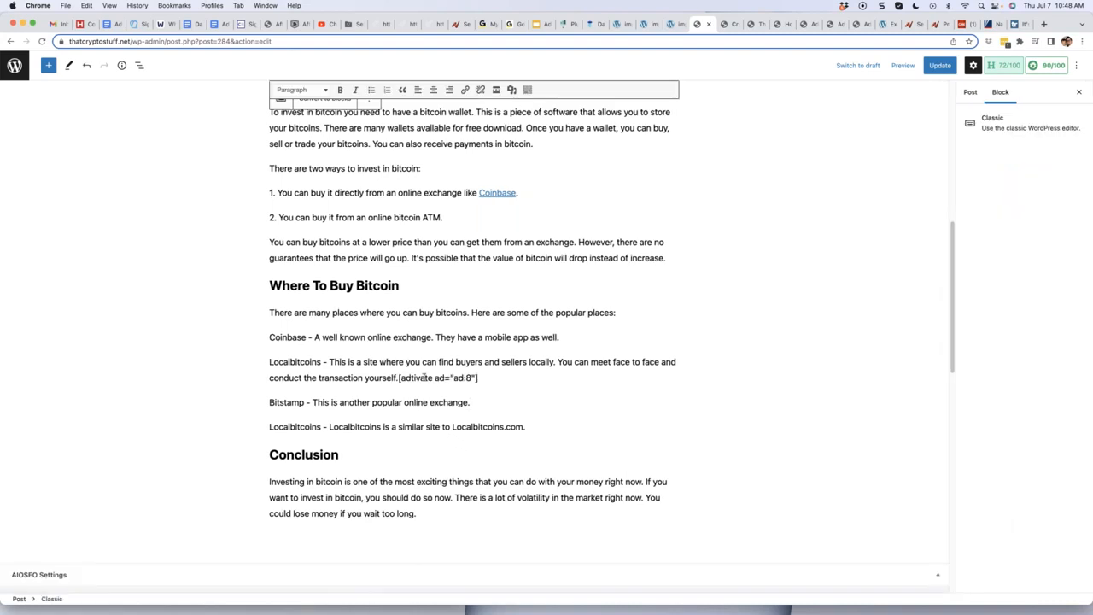
key("super+s")
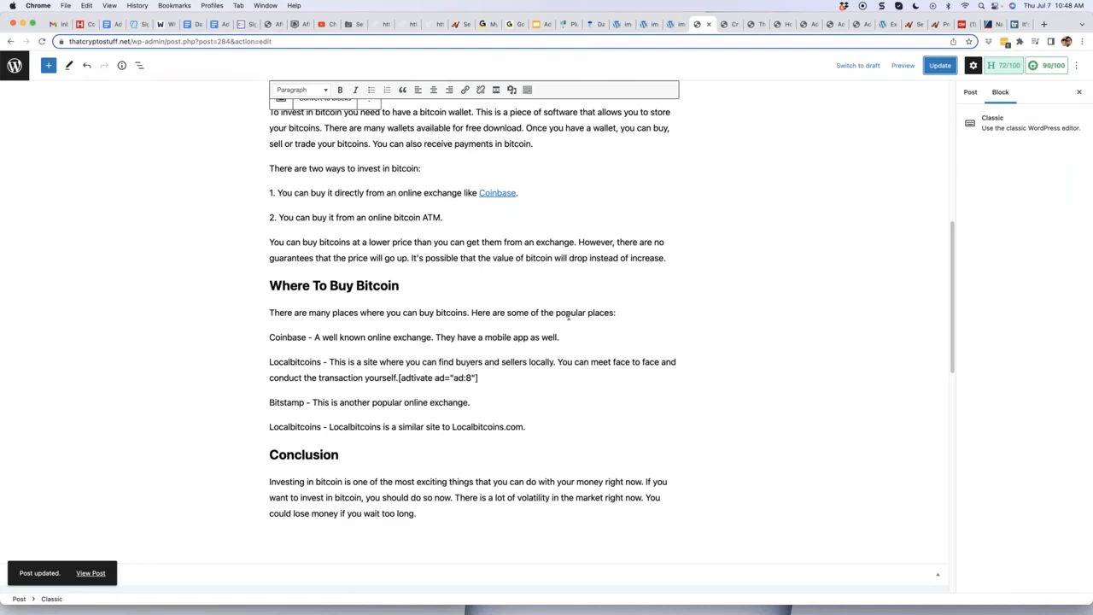
Review the post's text, image and sections around the inserted ad shortcode.
scroll(569, 314, "up", 2)
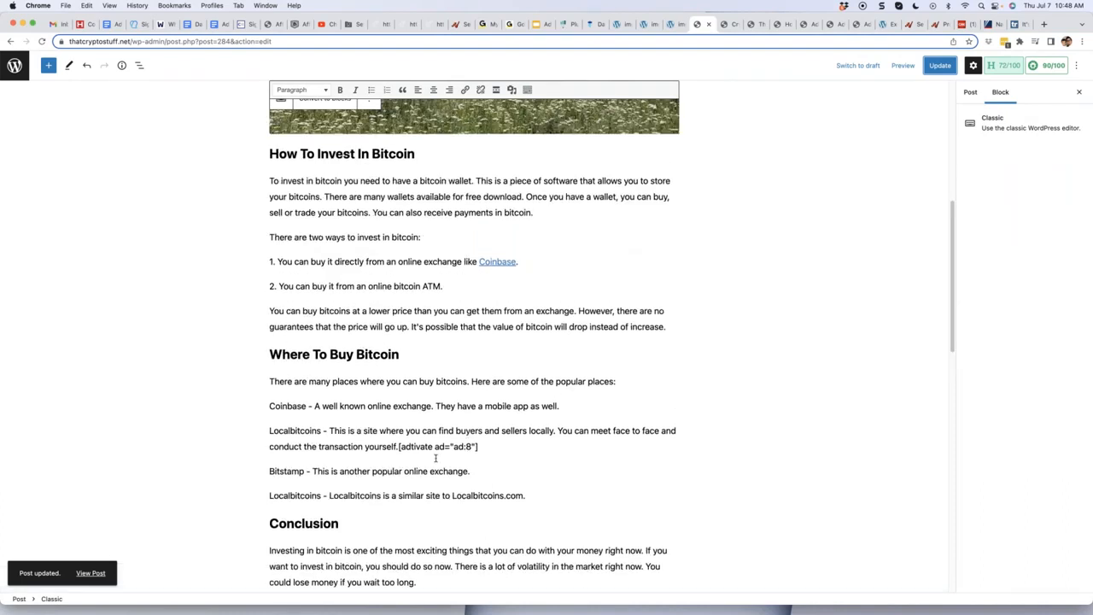
scroll(436, 459, "up", 7)
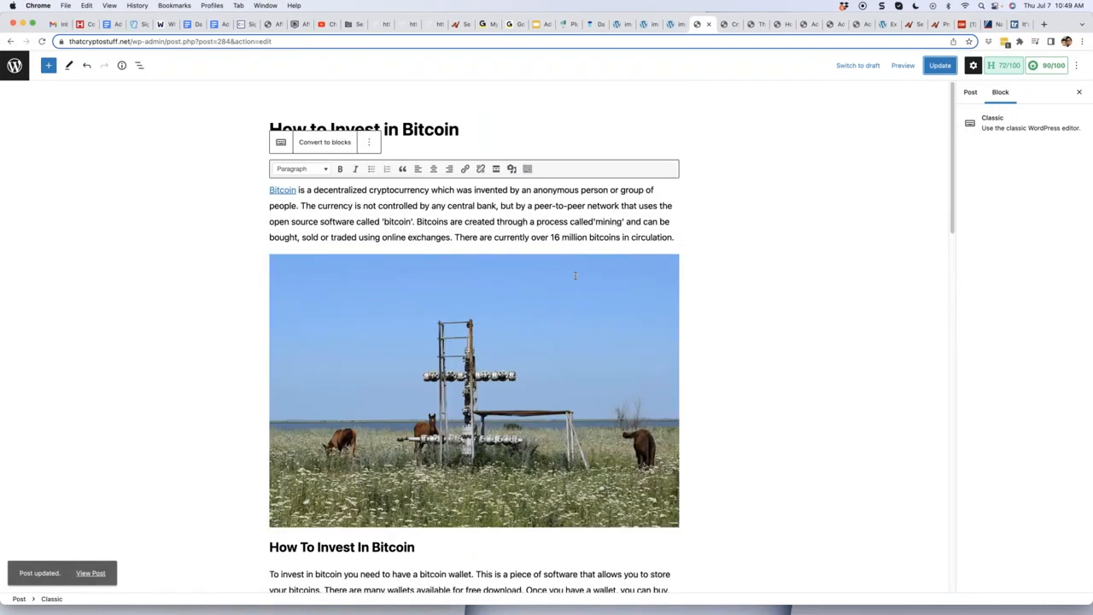
scroll(521, 241, "down", 3)
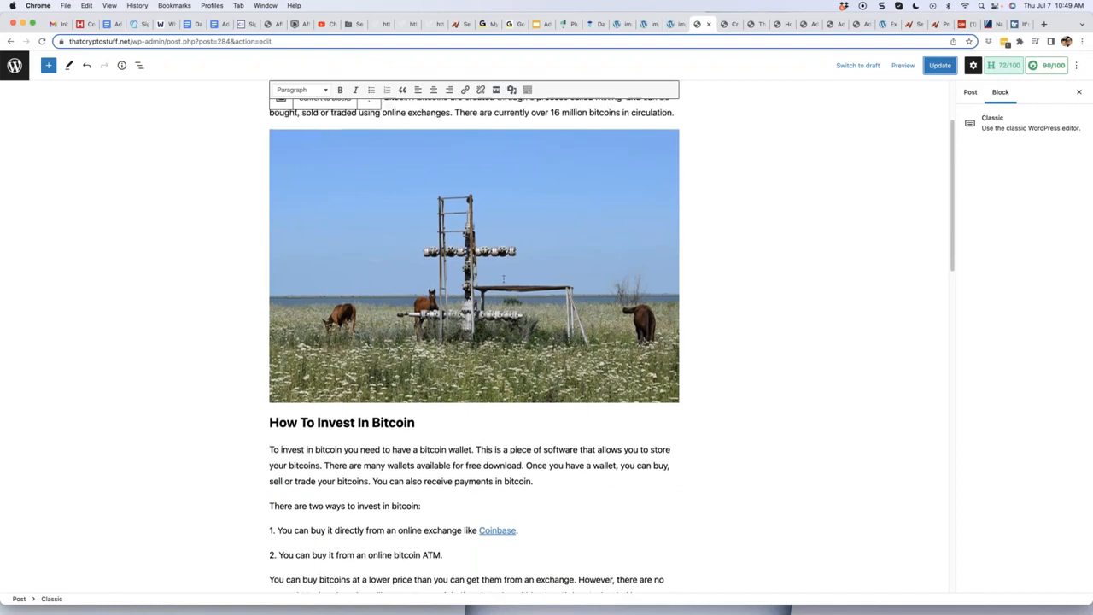
scroll(474, 257, "up", 3)
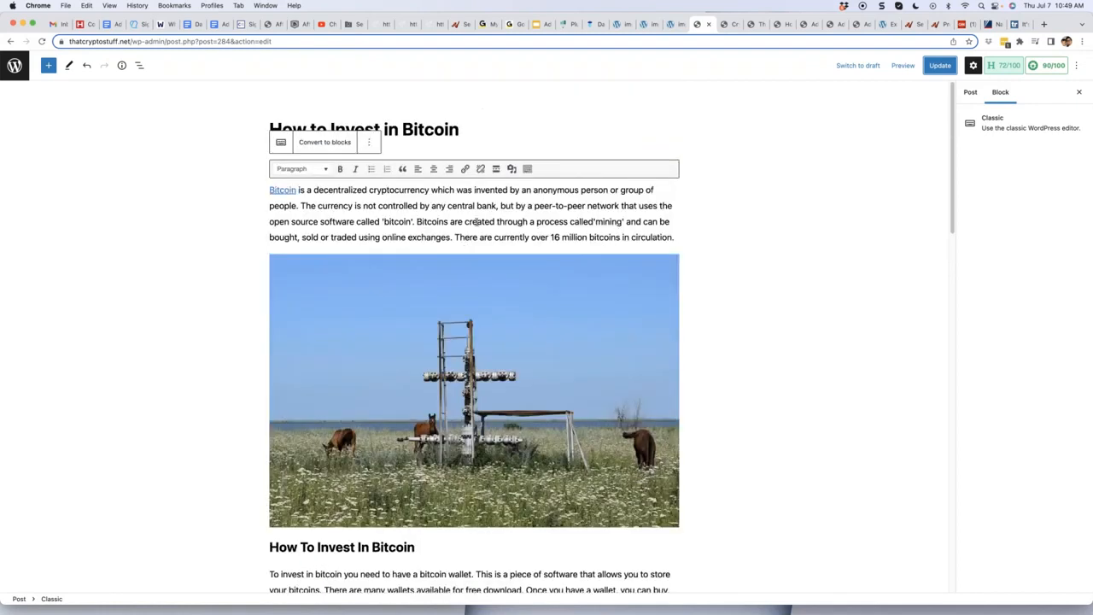
scroll(467, 301, "down", 7)
scroll(446, 417, "down", 5)
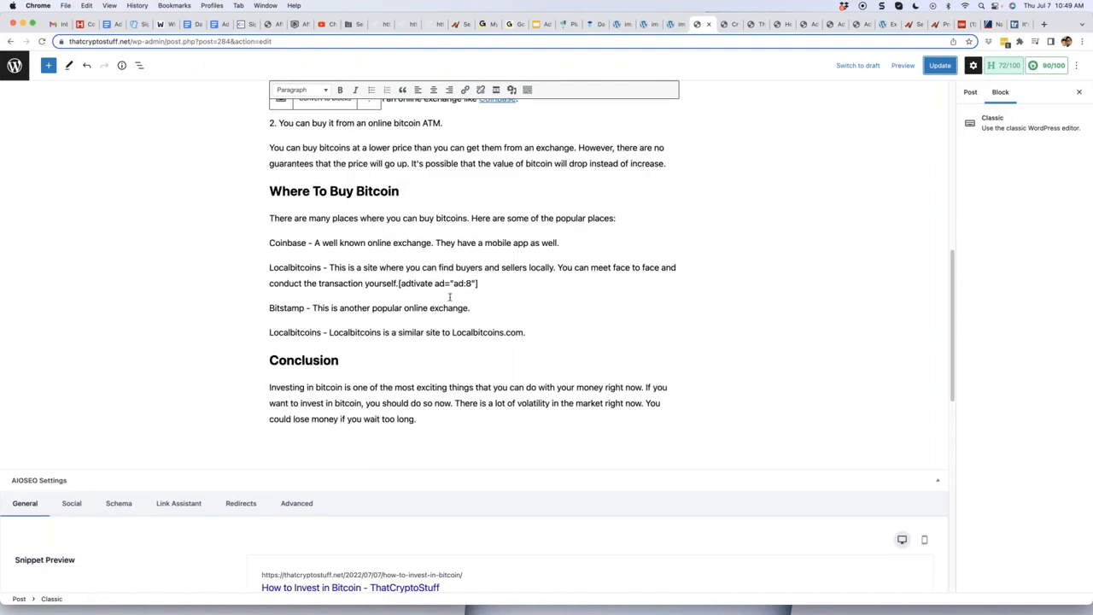
scroll(448, 298, "up", 1)
scroll(448, 298, "up", 1)
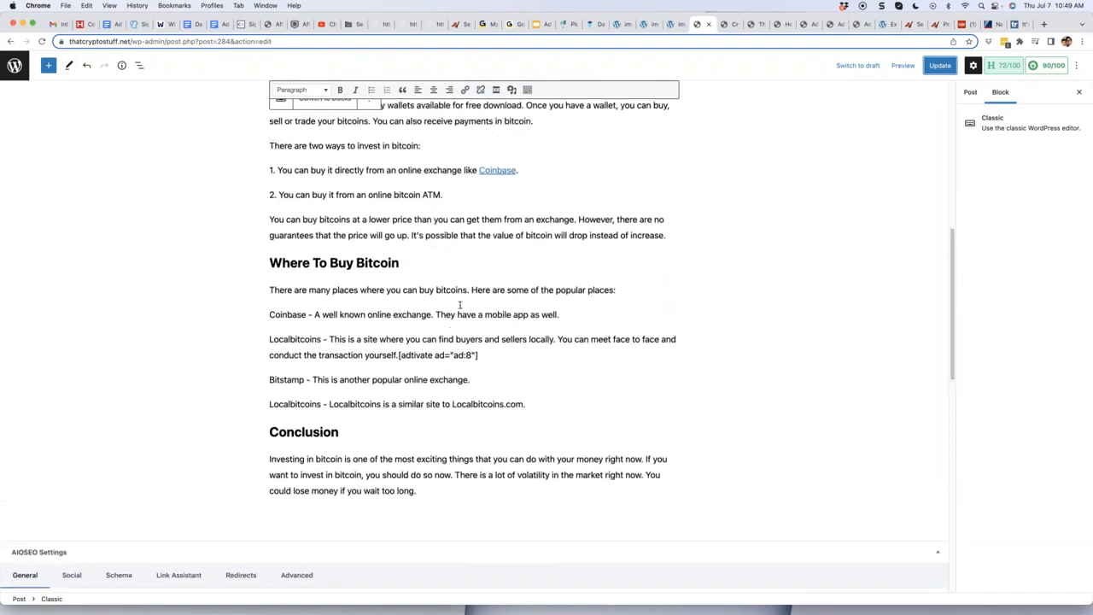
scroll(458, 306, "up", 1)
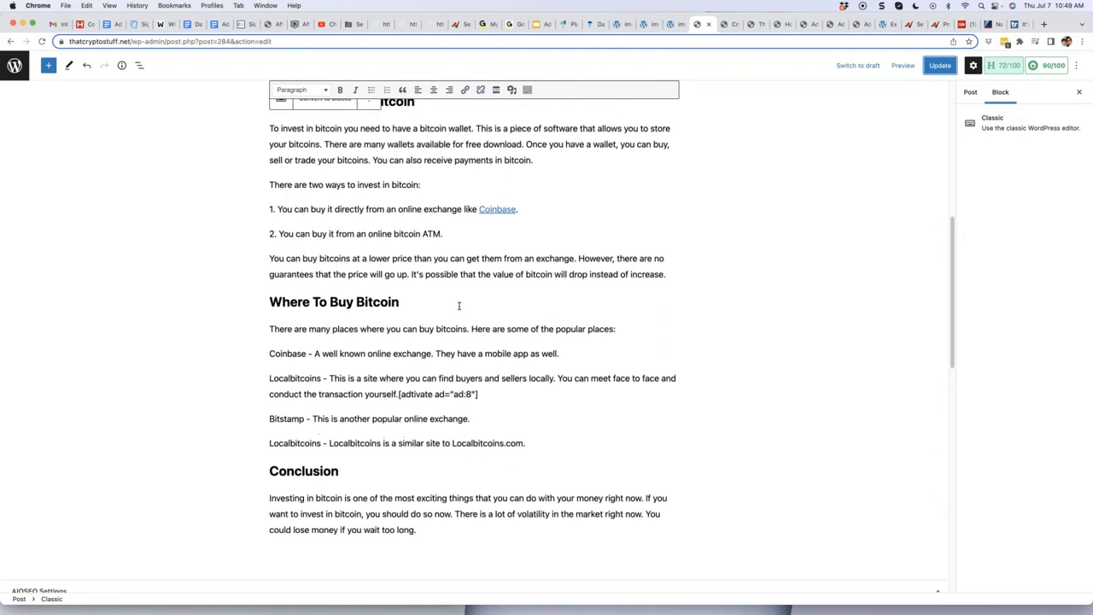
scroll(458, 305, "up", 1)
scroll(459, 306, "up", 1)
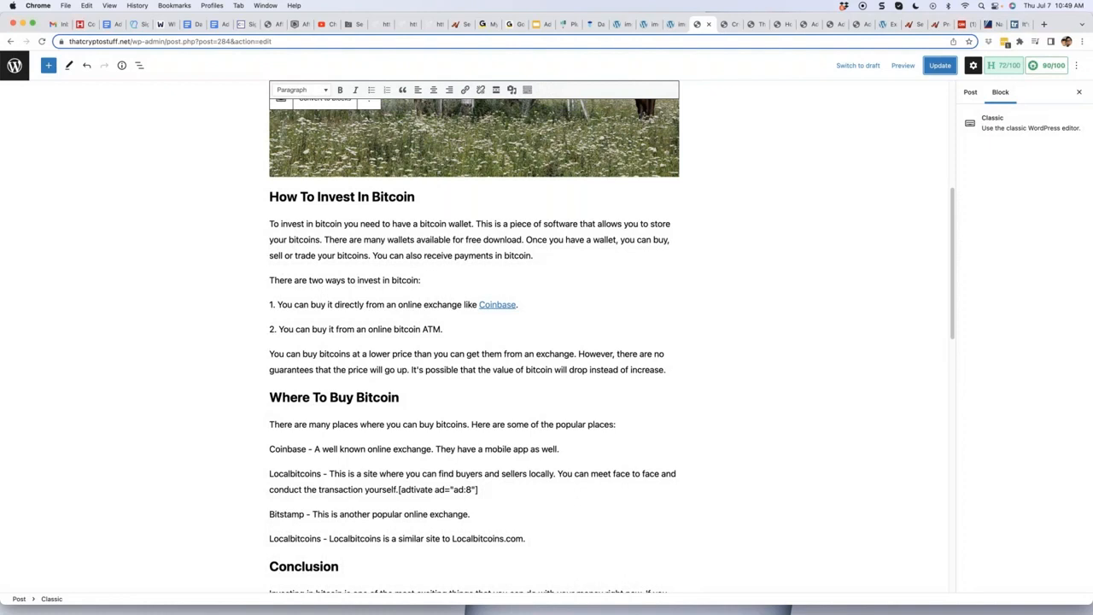
scroll(569, 333, "down", 2)
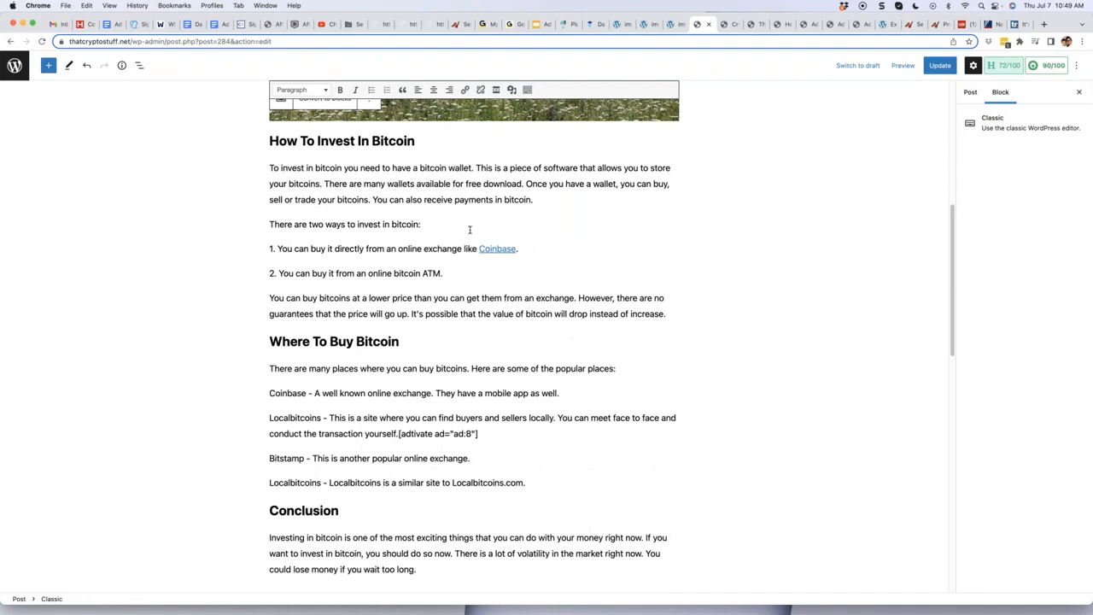
Update the post again and return to the list of all posts.
scroll(655, 258, "up", 10)
key("super+s")
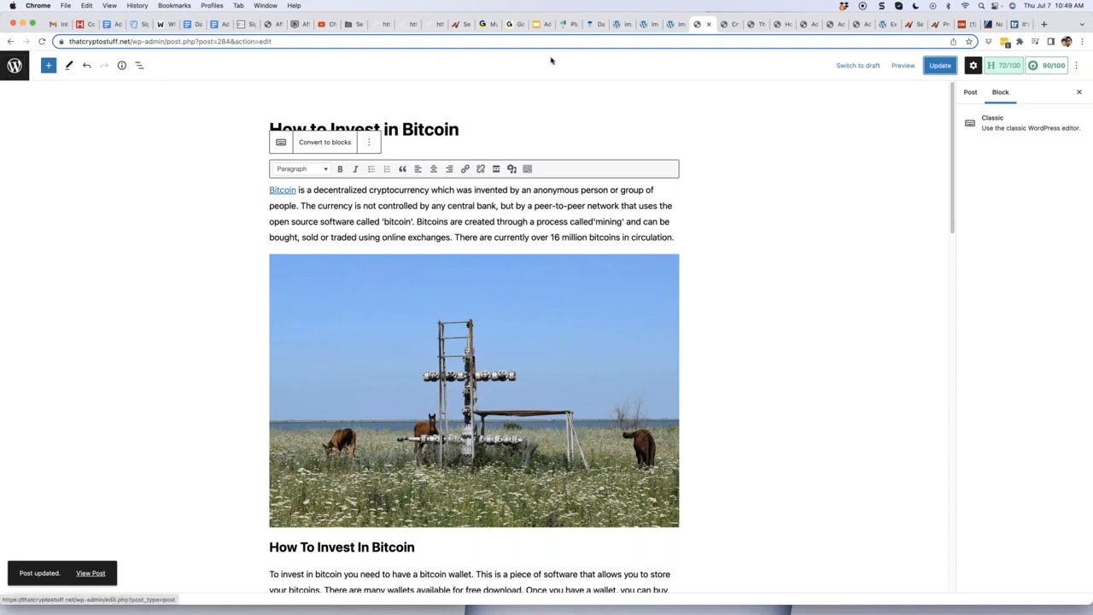
left_click(15, 65)
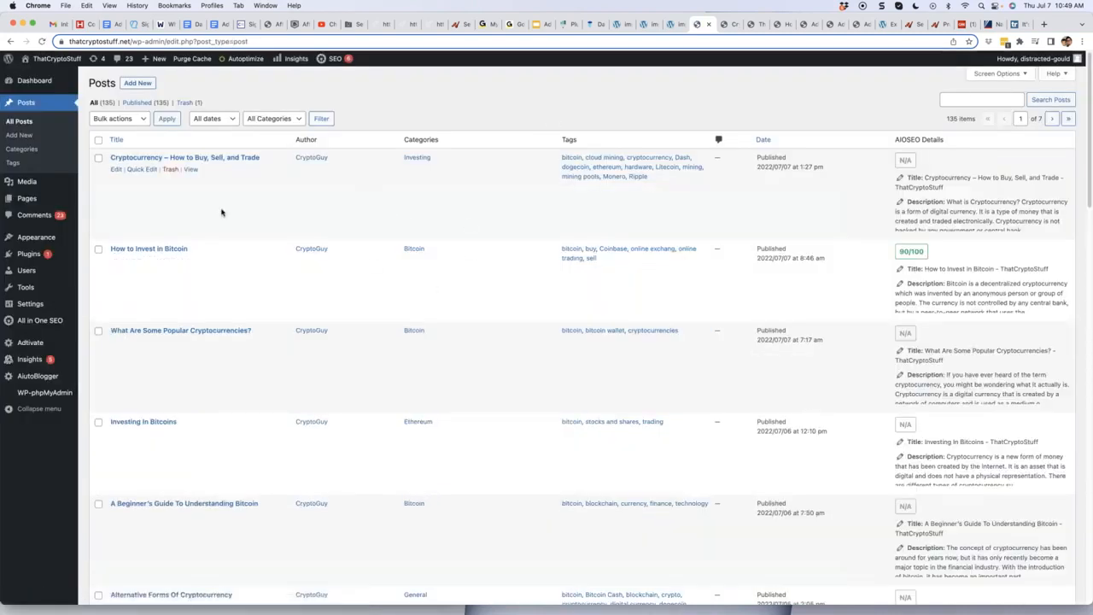
Create a new Adtivate auto link and name it CryptoEvent.
mouse_move(35, 343)
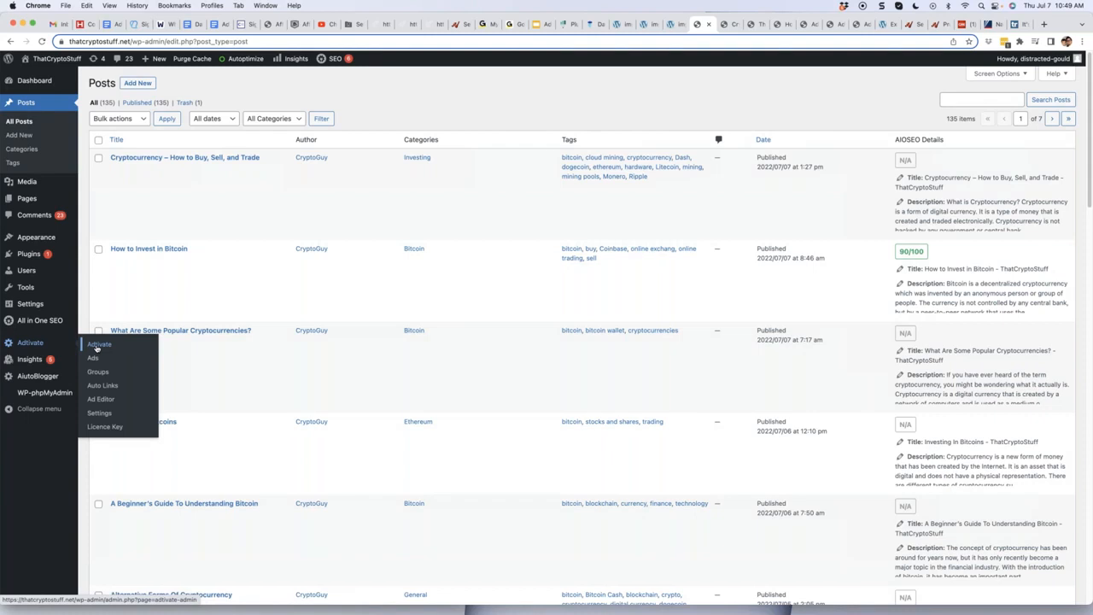
left_click(103, 385)
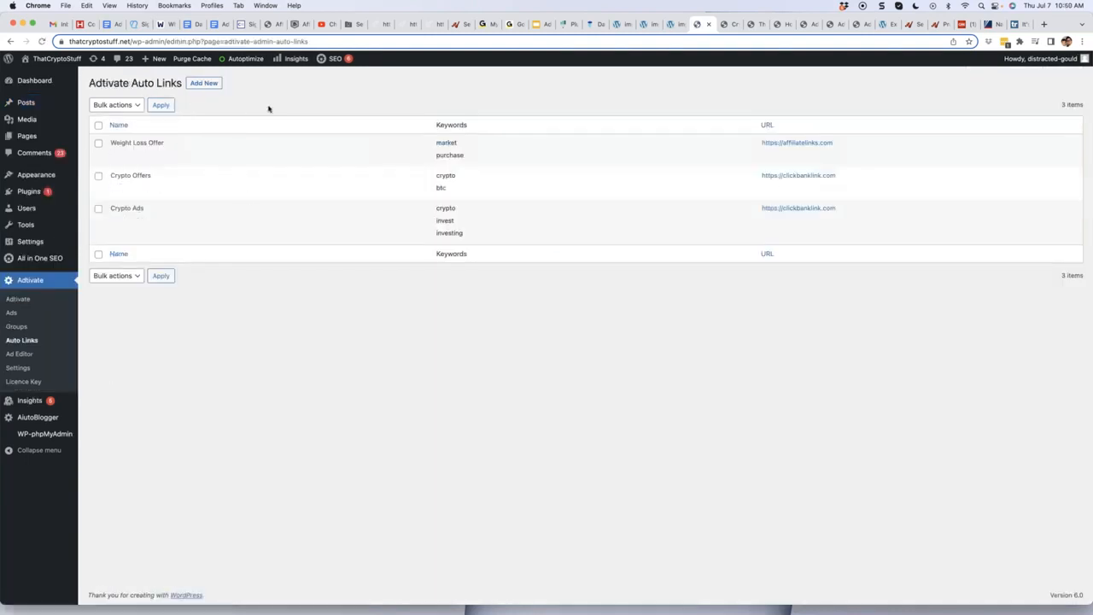
left_click(212, 85)
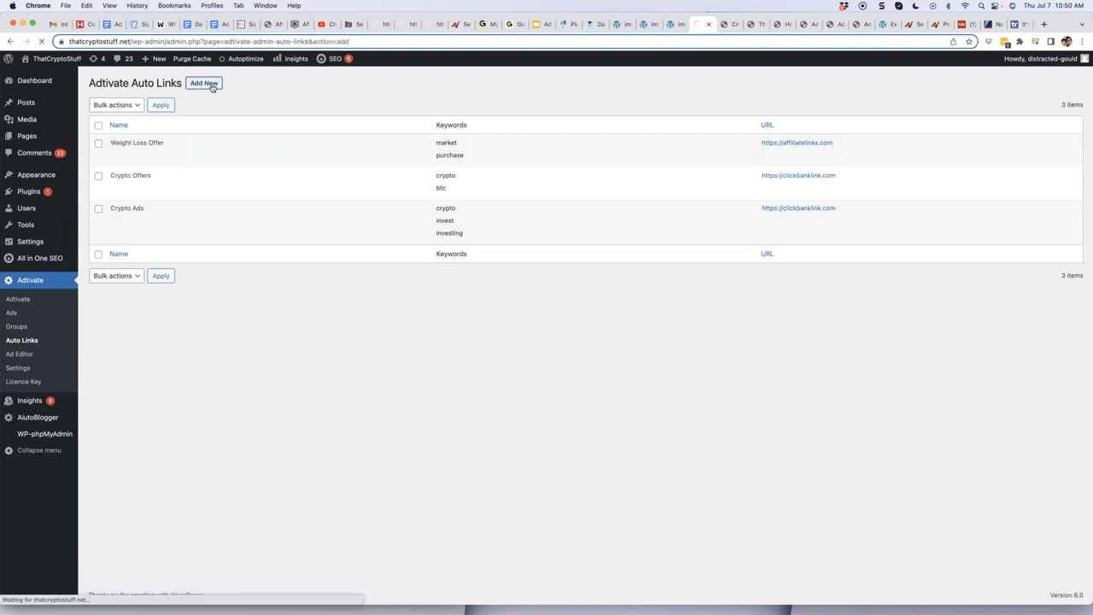
left_click(238, 109)
type("C")
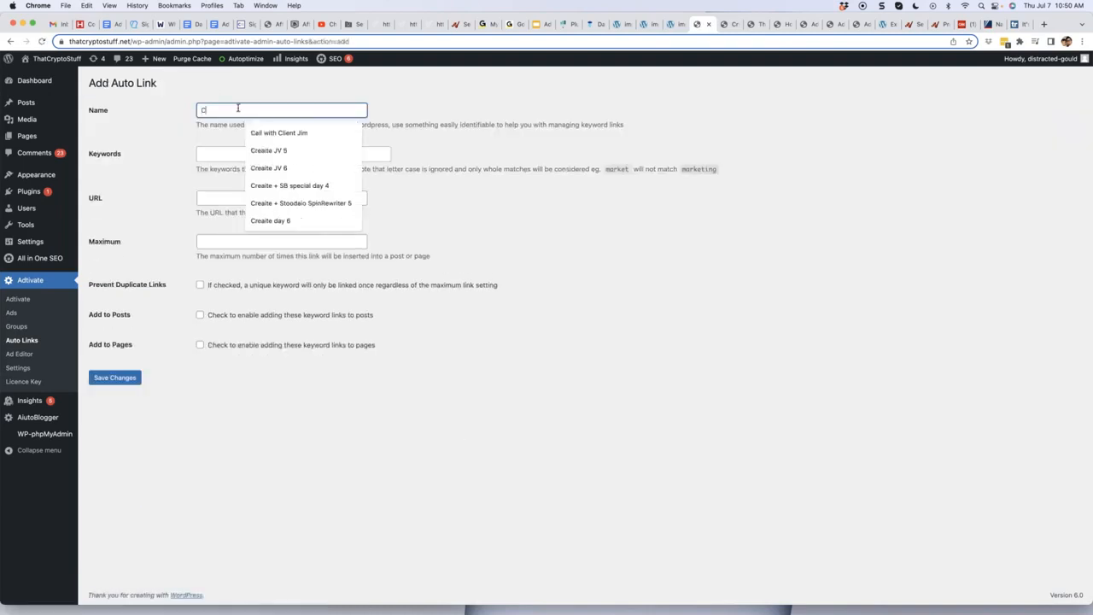
type("ryptoEvent")
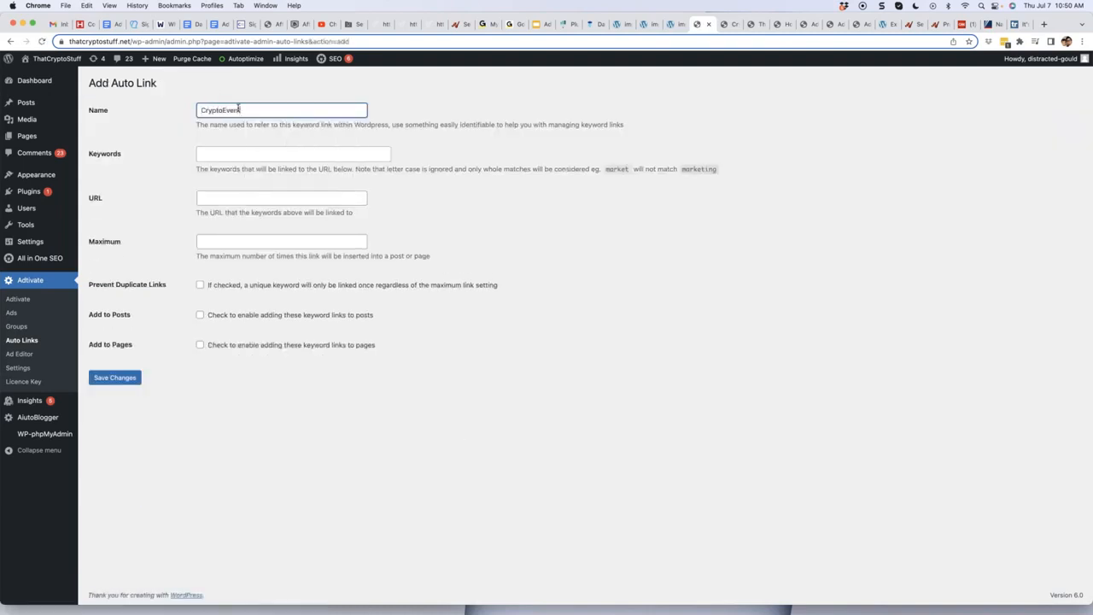
Add the keywords event, investing and bitcoin to the auto link.
left_click(239, 151)
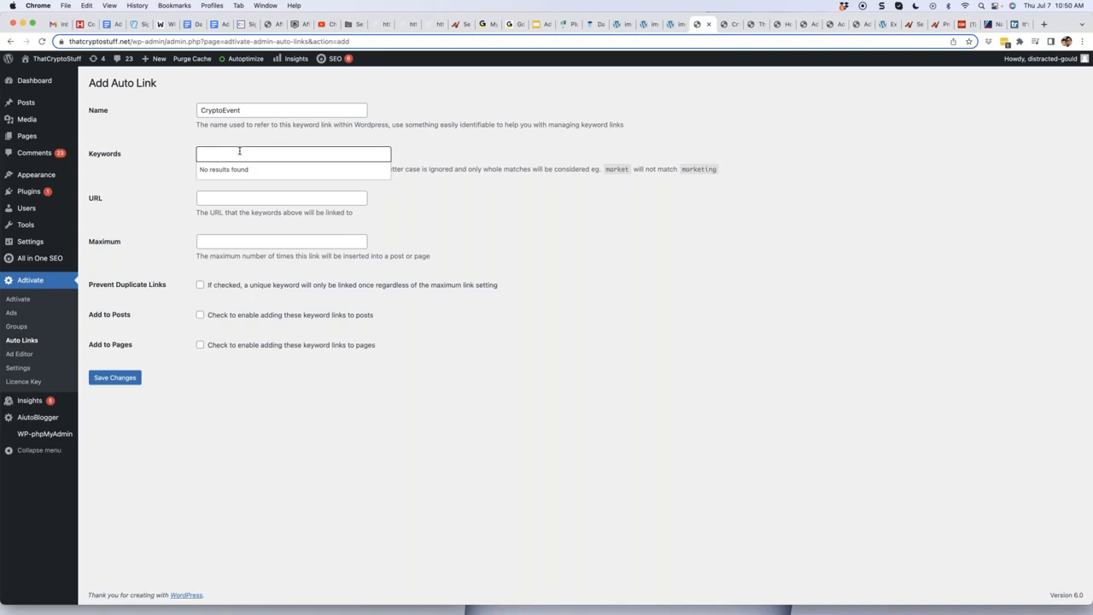
type("evn")
type("nt")
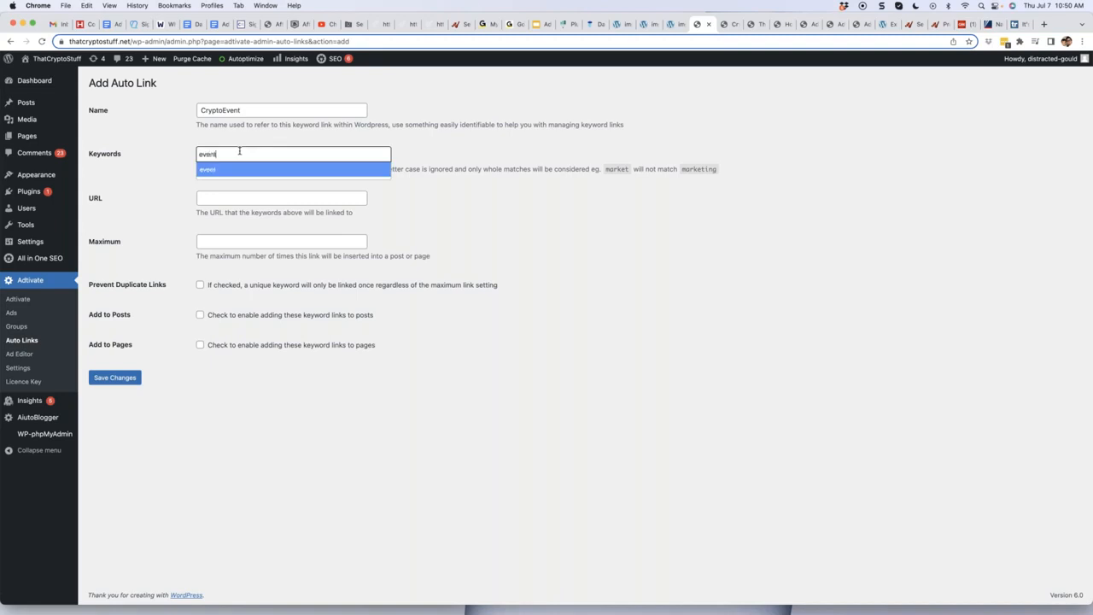
key("Return")
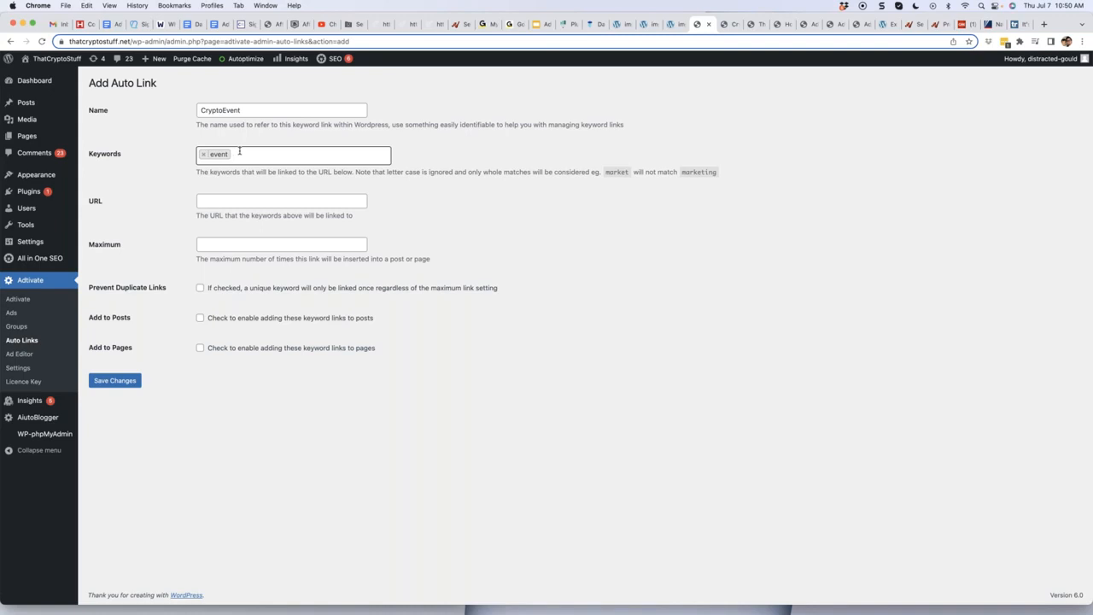
type("investing")
key("Return")
type("invest")
key("Return")
type("bitcoin")
key("Return")
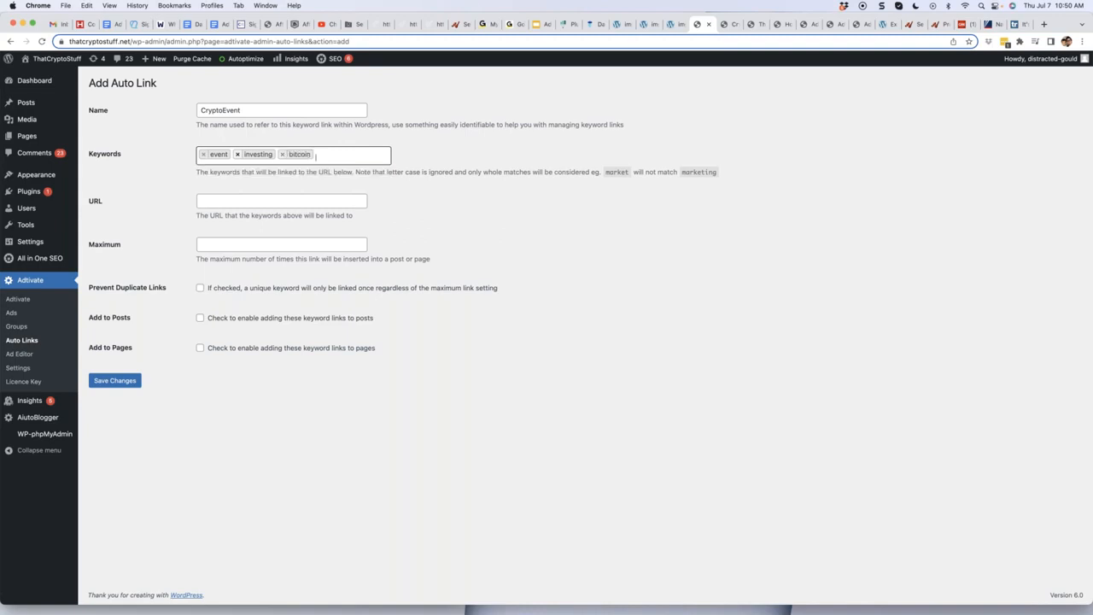
left_click(244, 202)
type("http")
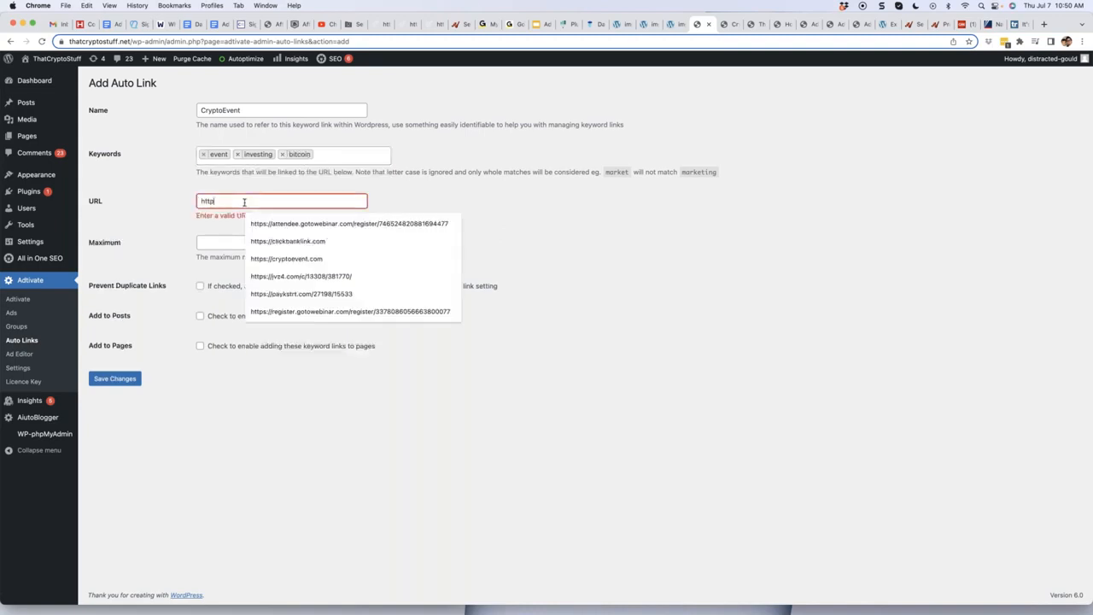
type("s://affili")
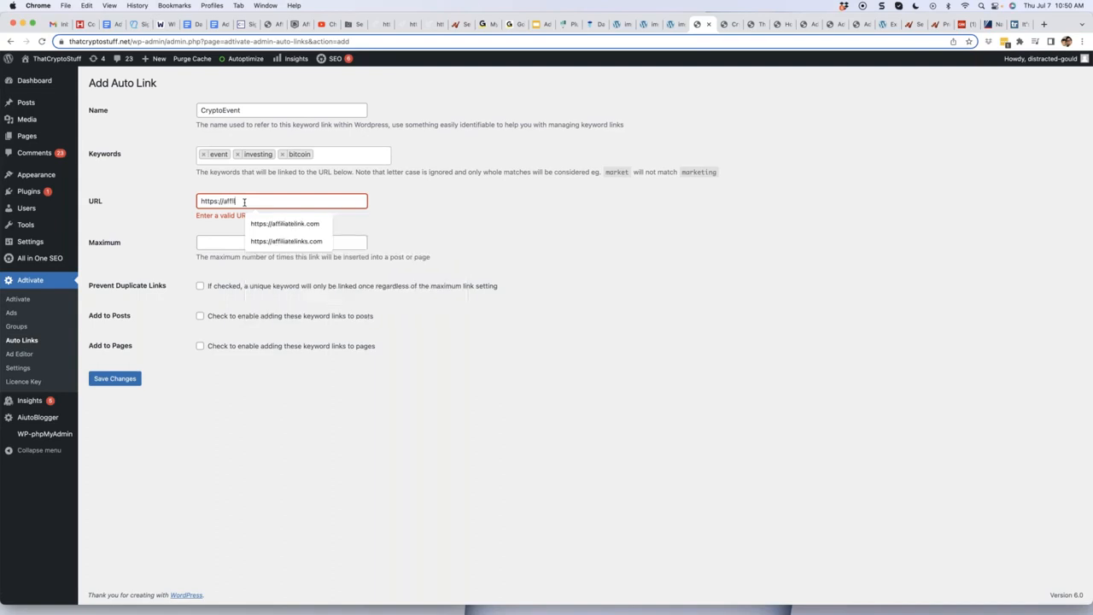
type("atelink.com")
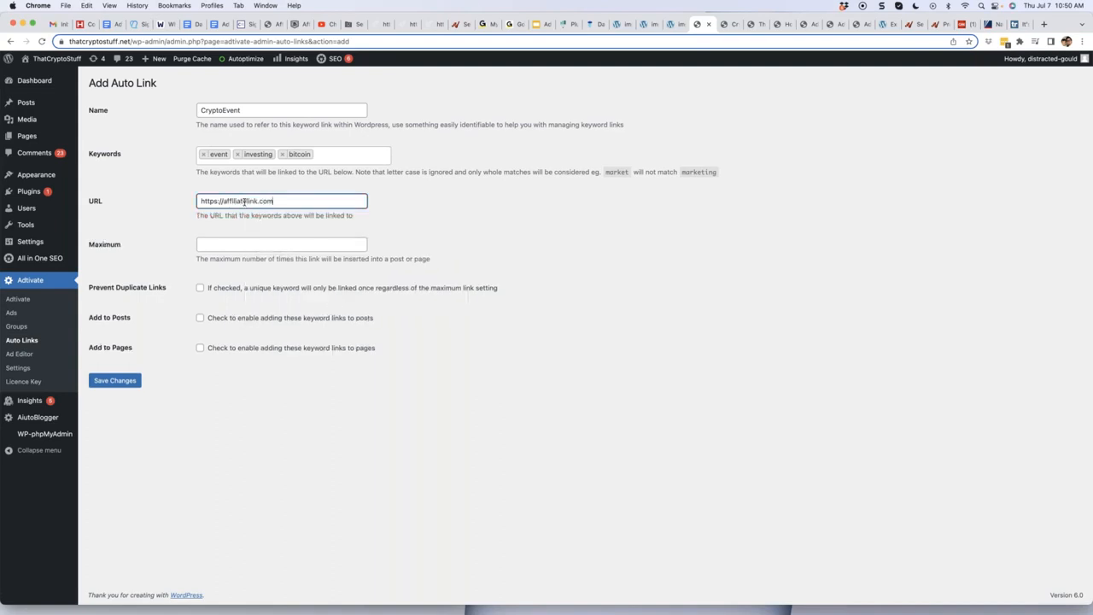
left_click(304, 247)
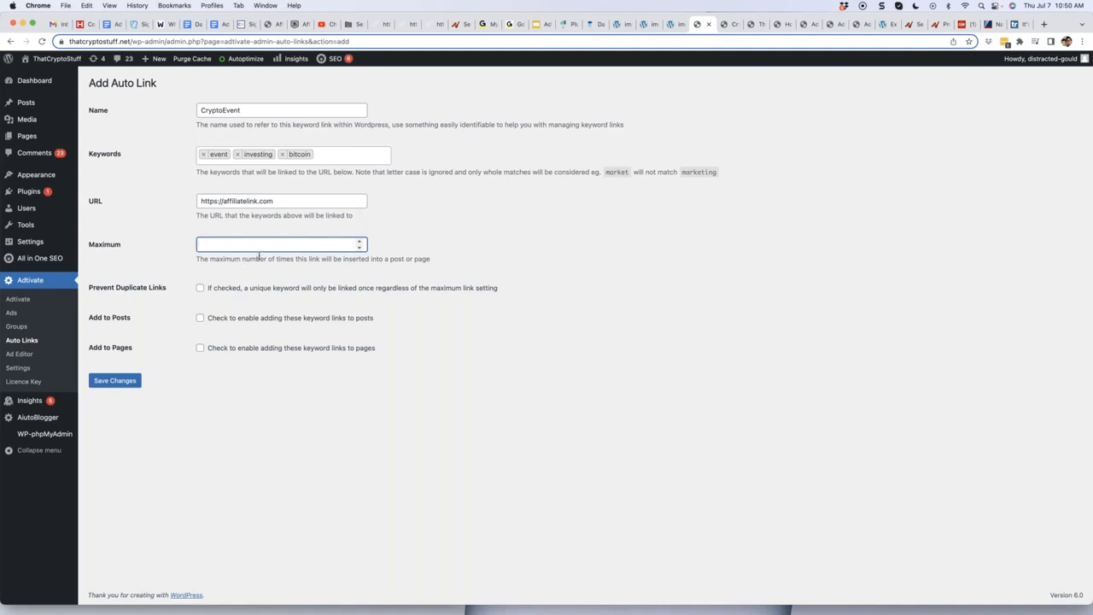
type("3")
left_click(464, 426)
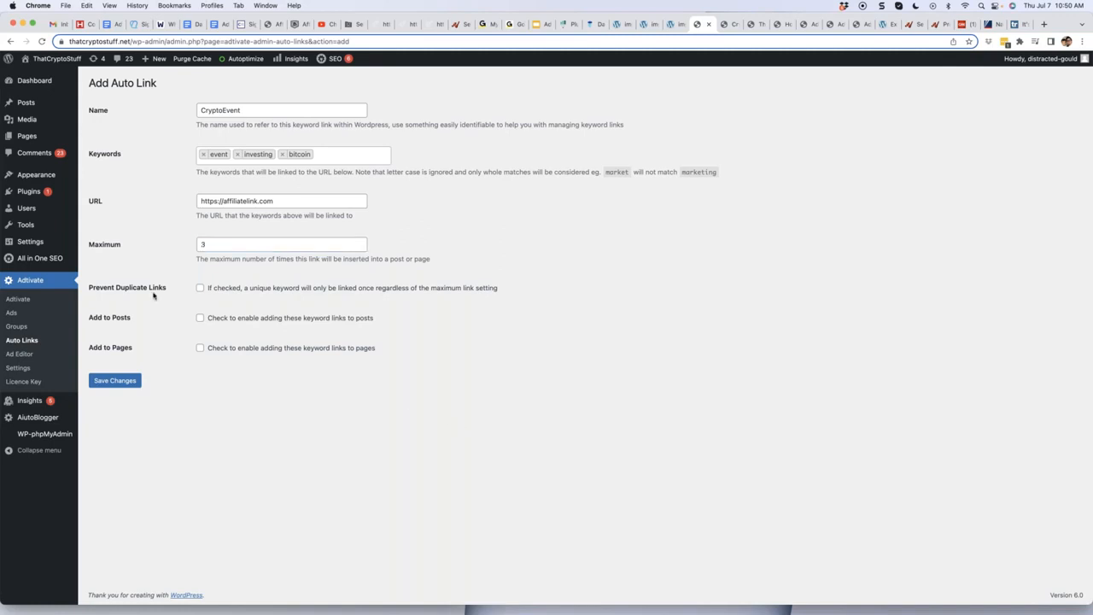
Prevent duplicate links, enable the auto link for posts in the Bitcoin category only, and save it.
left_click_drag(167, 288, 100, 290)
left_click(229, 413)
left_click(200, 289)
left_click(200, 317)
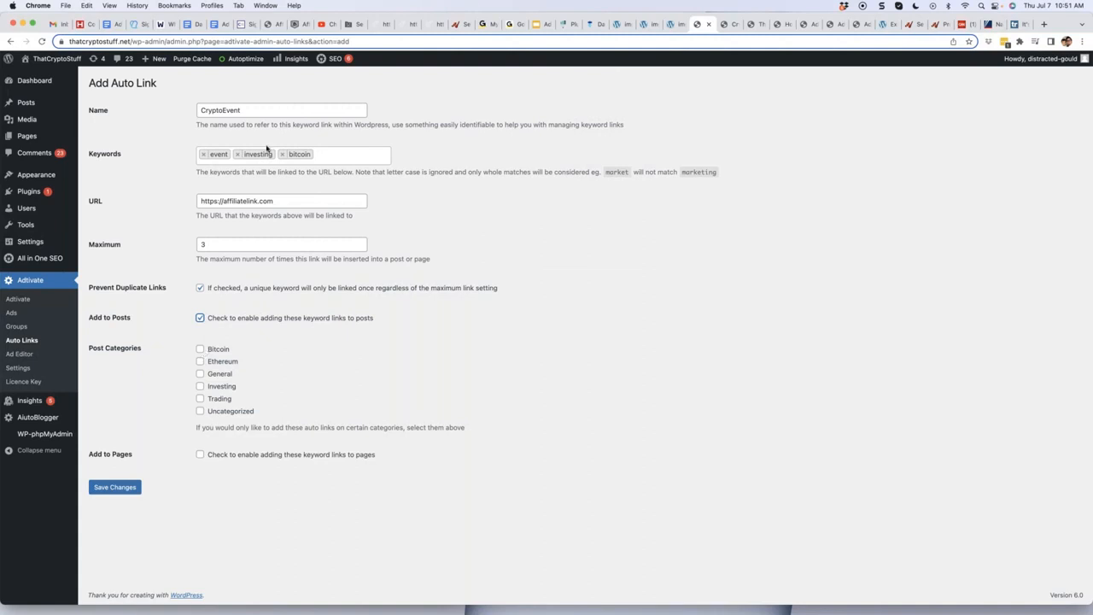
left_click(201, 350)
left_click(134, 488)
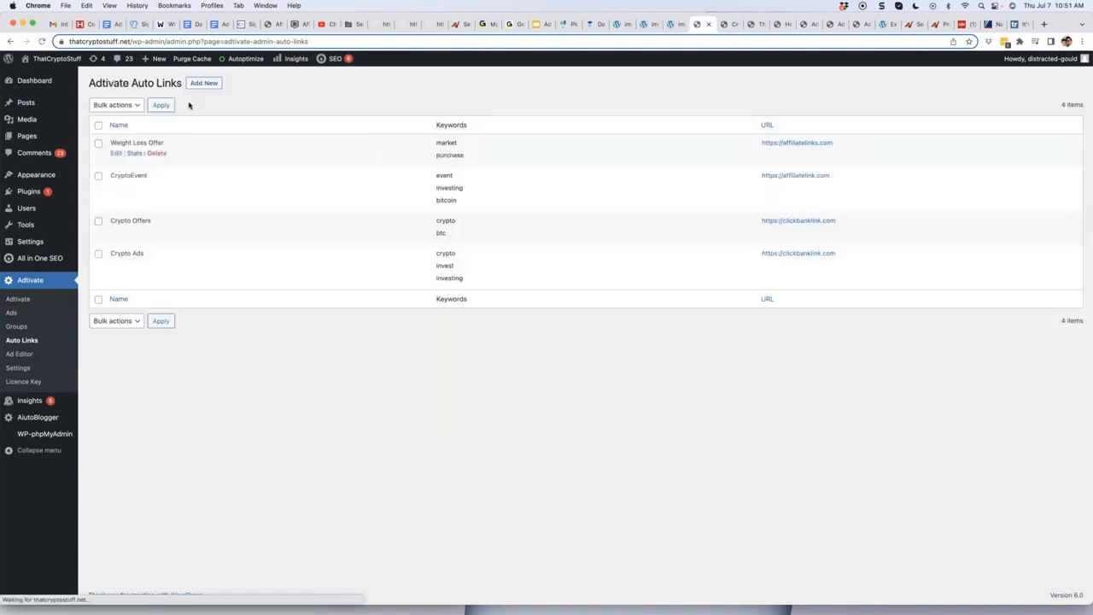
Create a new Adtivate auto link named Etheruem with the keywords ethereum and crypto.
left_click(198, 85)
left_click(268, 111)
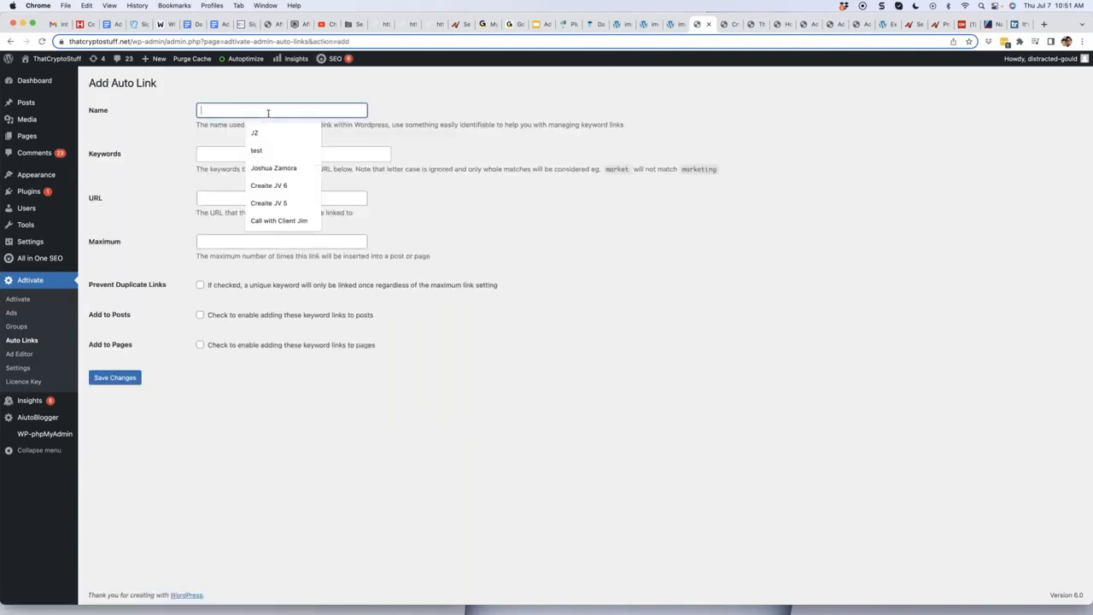
type("Etheruem")
left_click(285, 151)
type("ethereum")
key("Return")
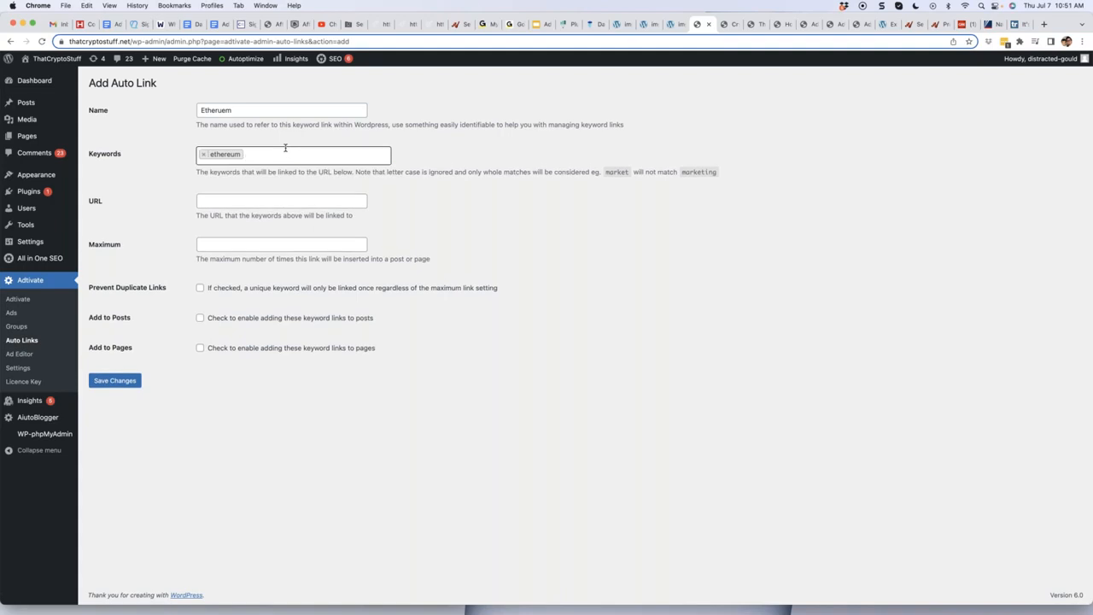
type("crypto")
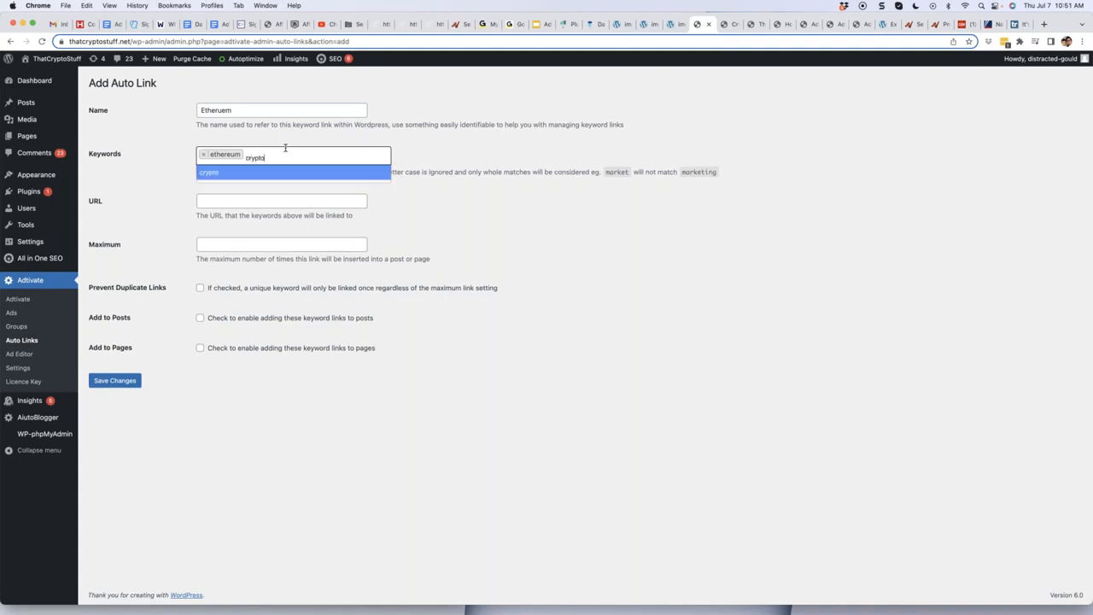
key("Return")
left_click(282, 201)
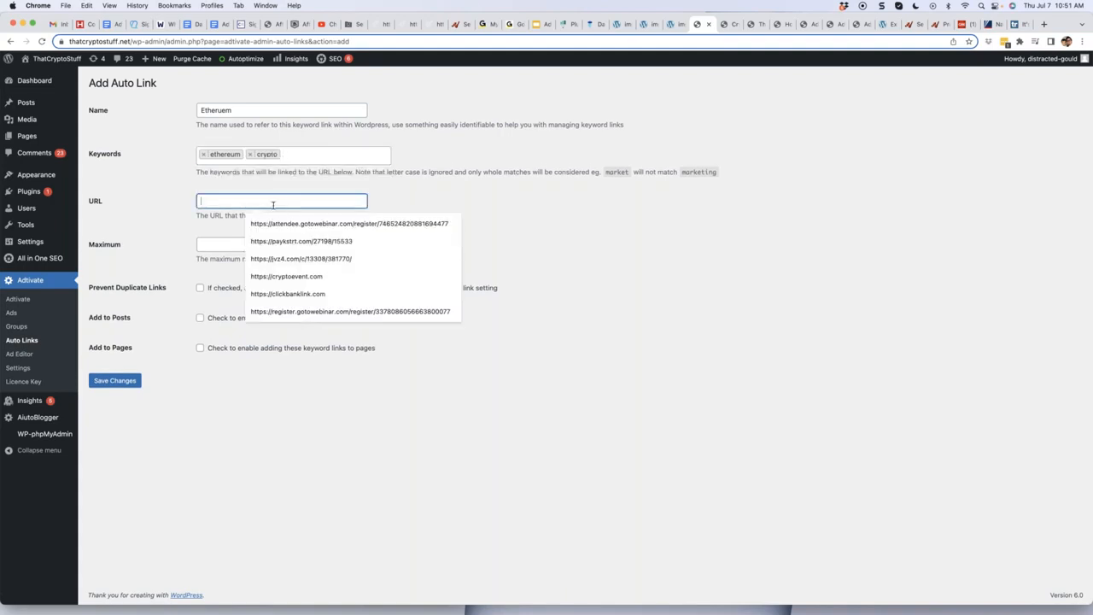
left_click(281, 244)
left_click(218, 244)
type("3")
Prevent duplicate links, enable the Etheruem auto link for posts in a single category, and save it.
left_click(200, 288)
left_click(200, 317)
left_click(200, 362)
left_click(114, 487)
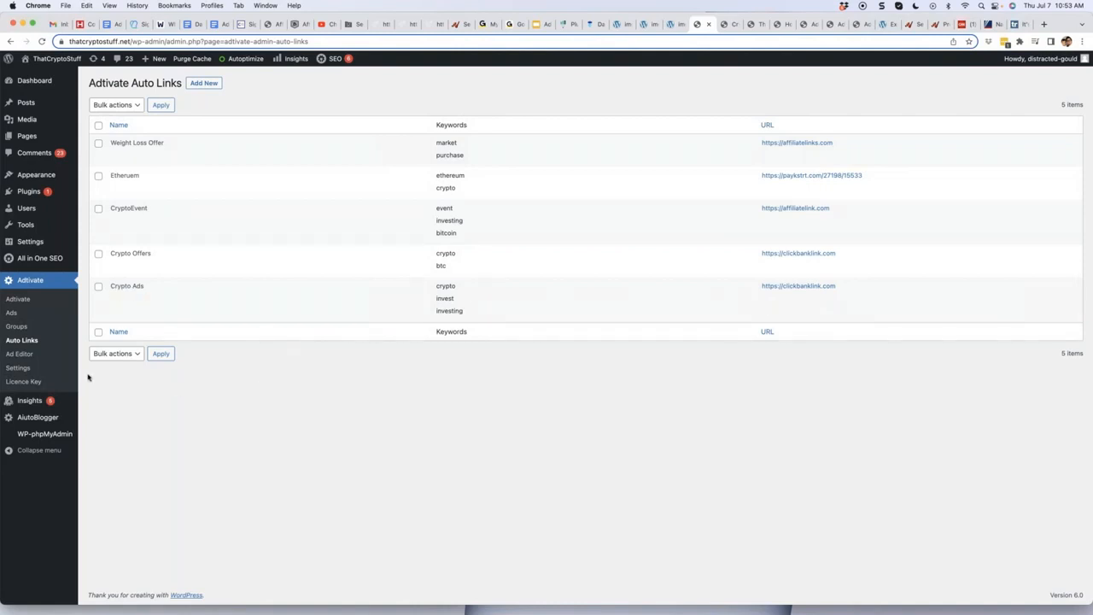
Create a new Adtivate ad named Popup and set its type to Popup.
left_click(19, 368)
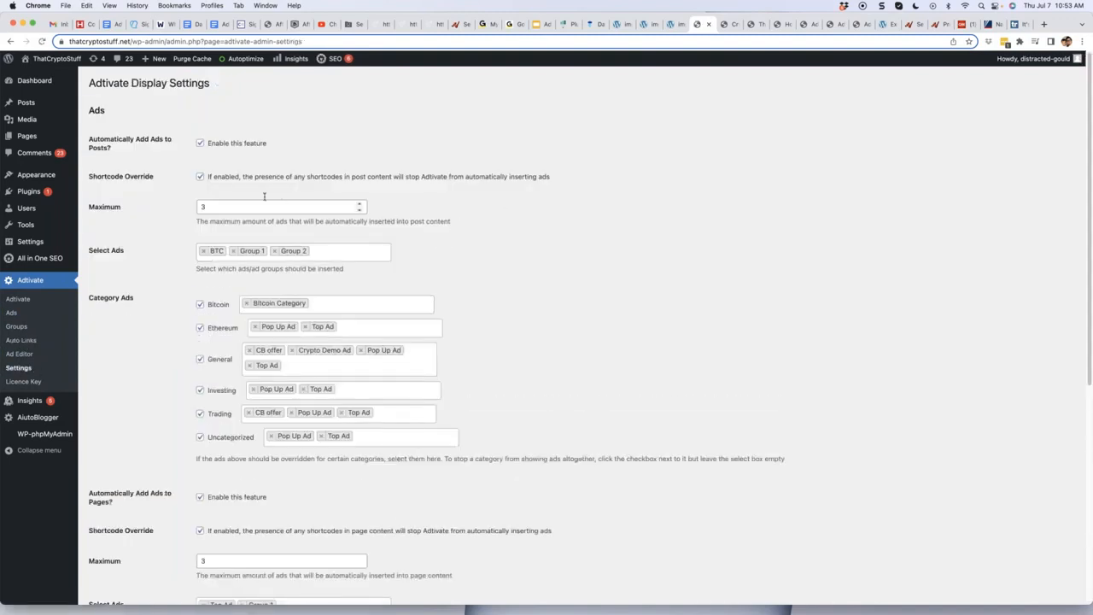
left_click(14, 314)
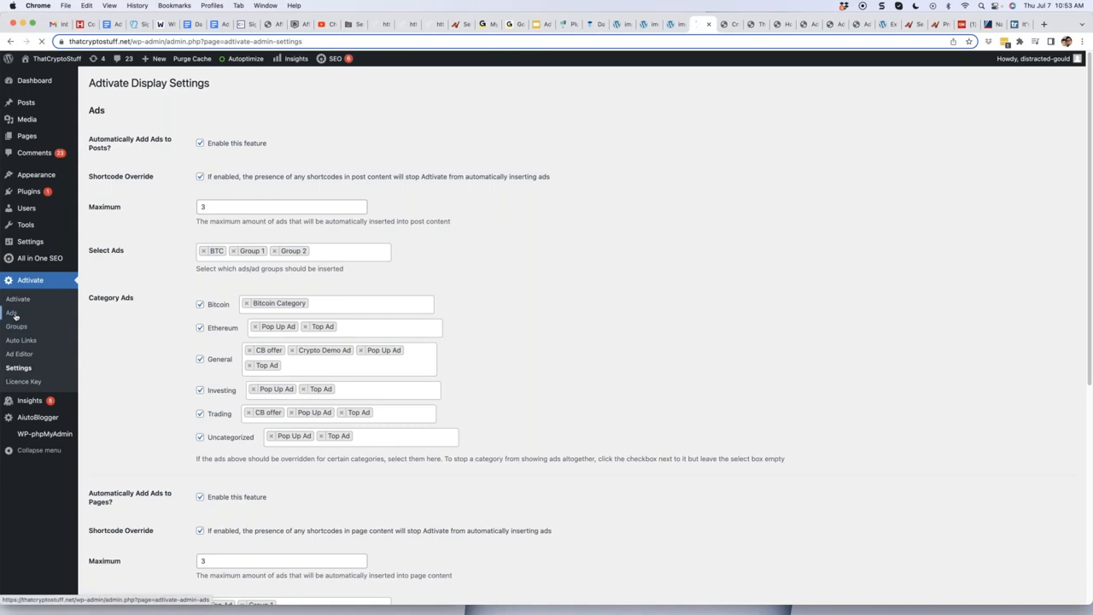
left_click(162, 83)
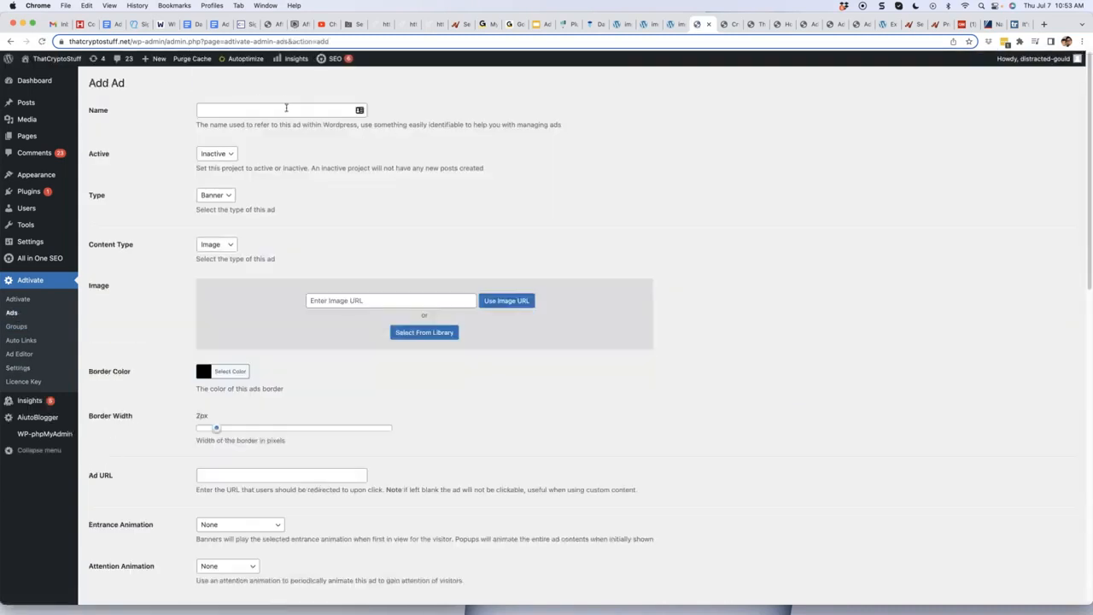
left_click(286, 108)
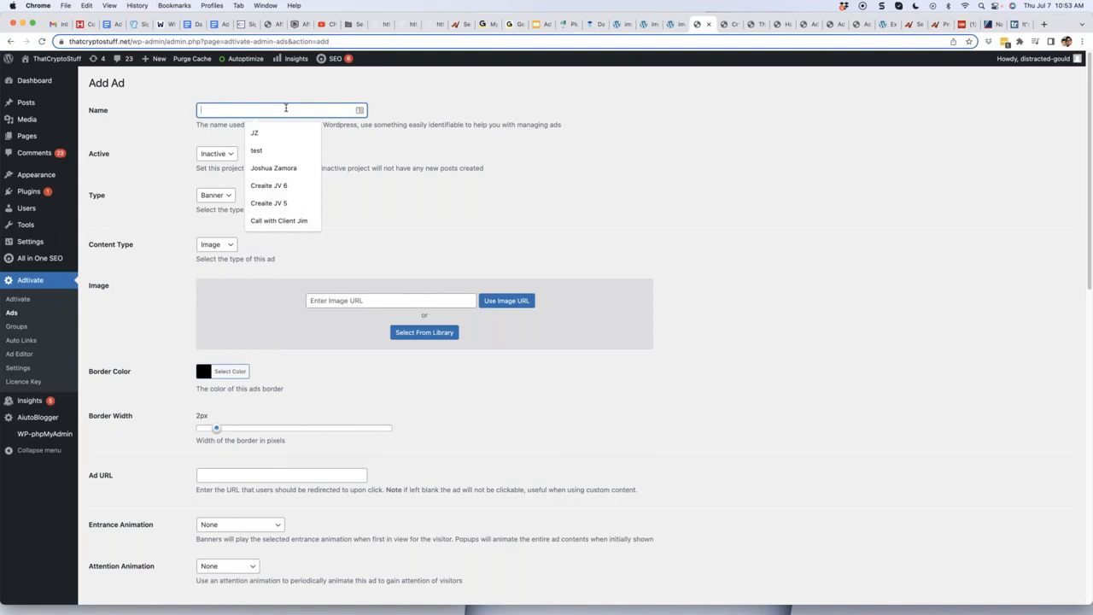
type("Popup")
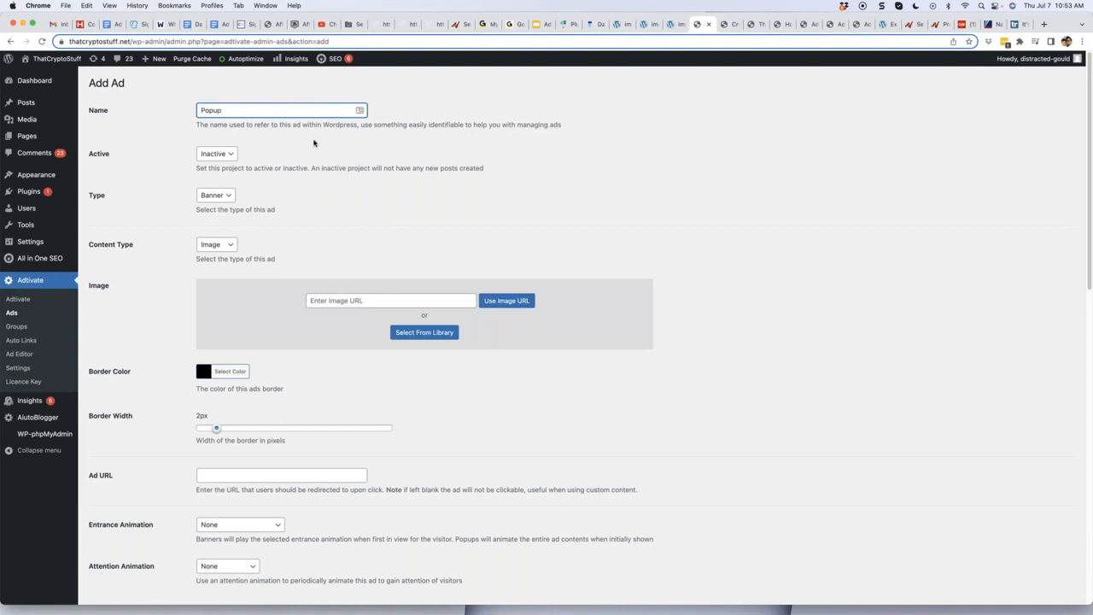
left_click(226, 196)
left_click(217, 206)
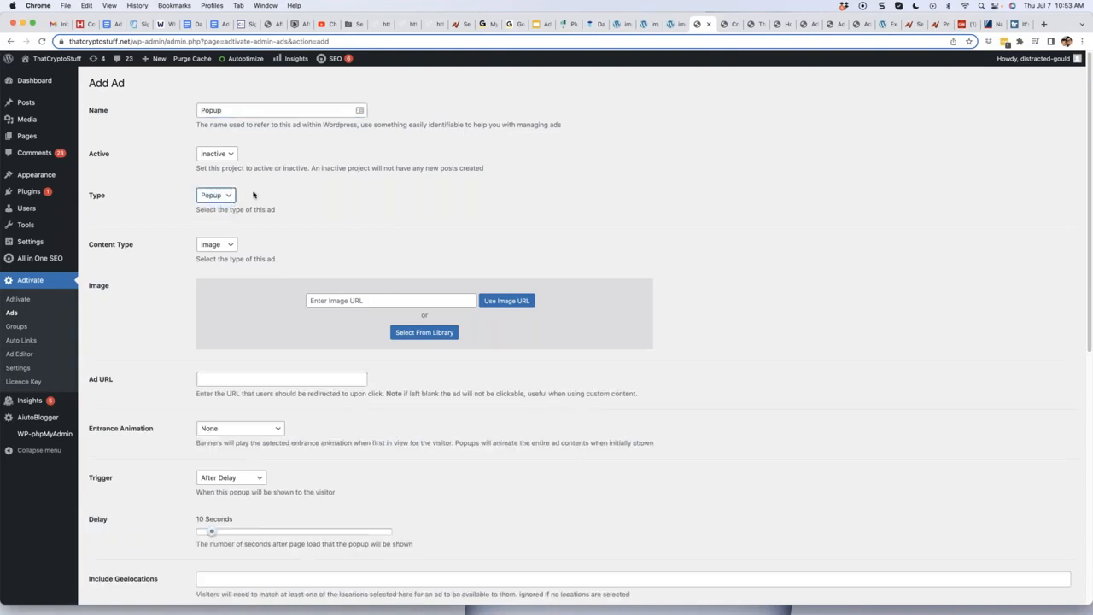
Set the popup ad to trigger after a delay of 11 seconds.
scroll(266, 350, "down", 3)
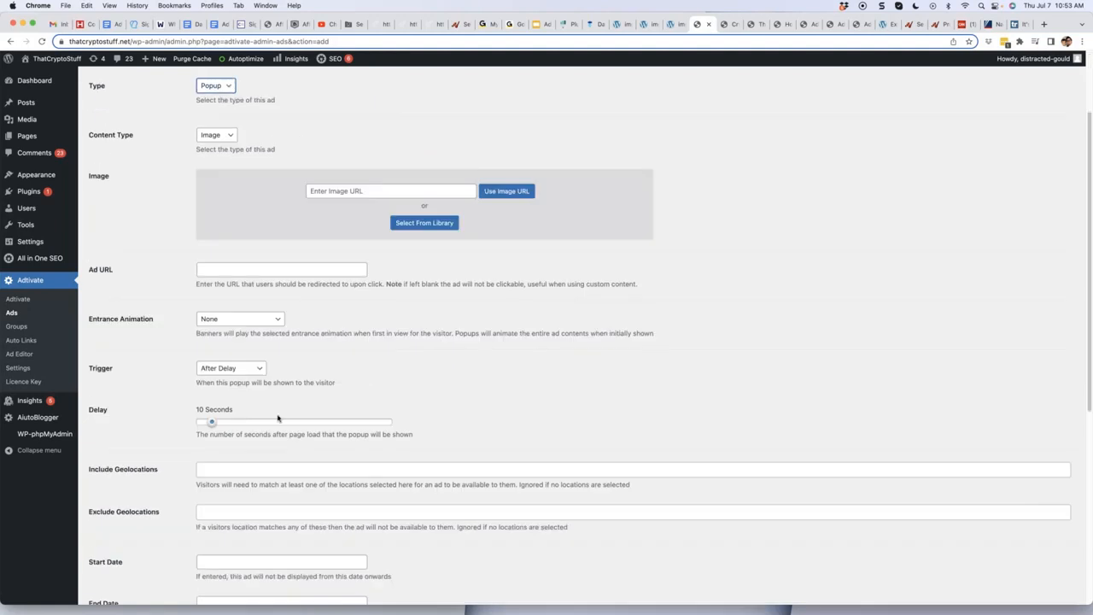
scroll(205, 418, "down", 1)
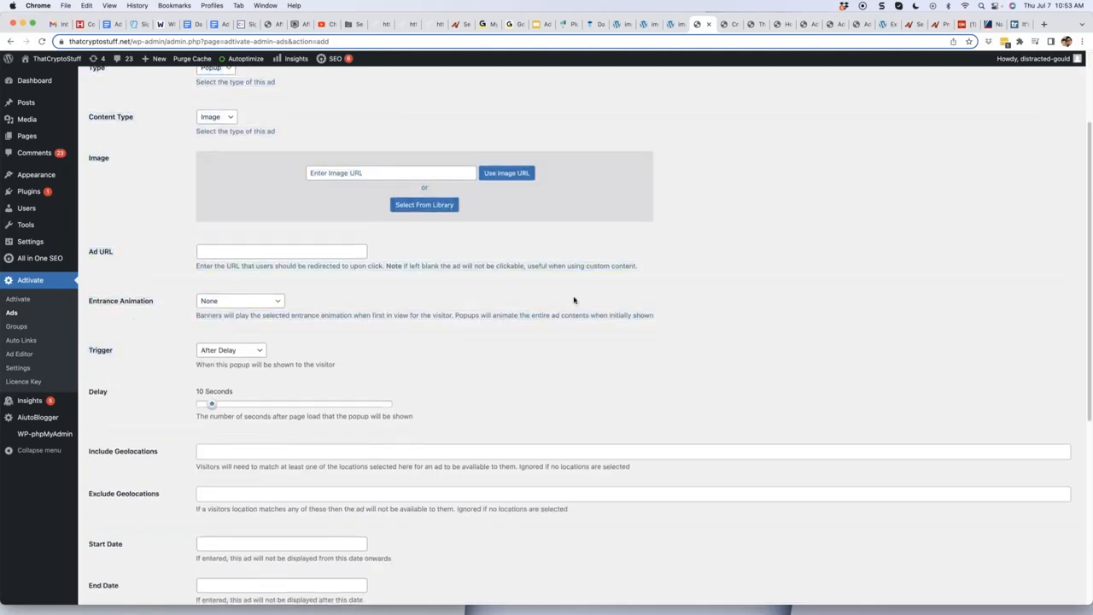
scroll(241, 324, "down", 1)
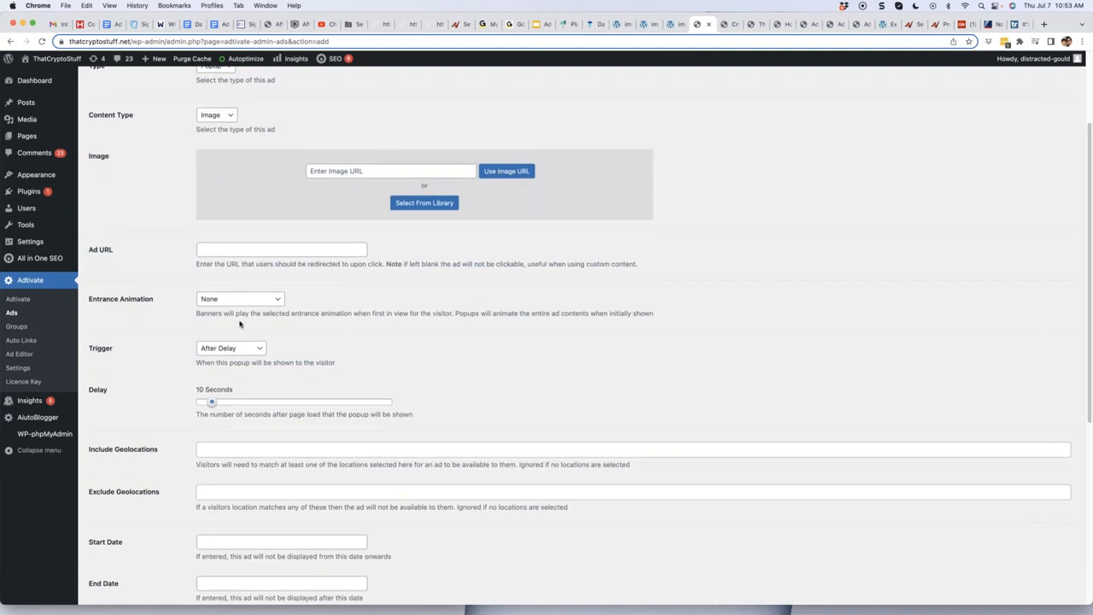
scroll(155, 350, "down", 2)
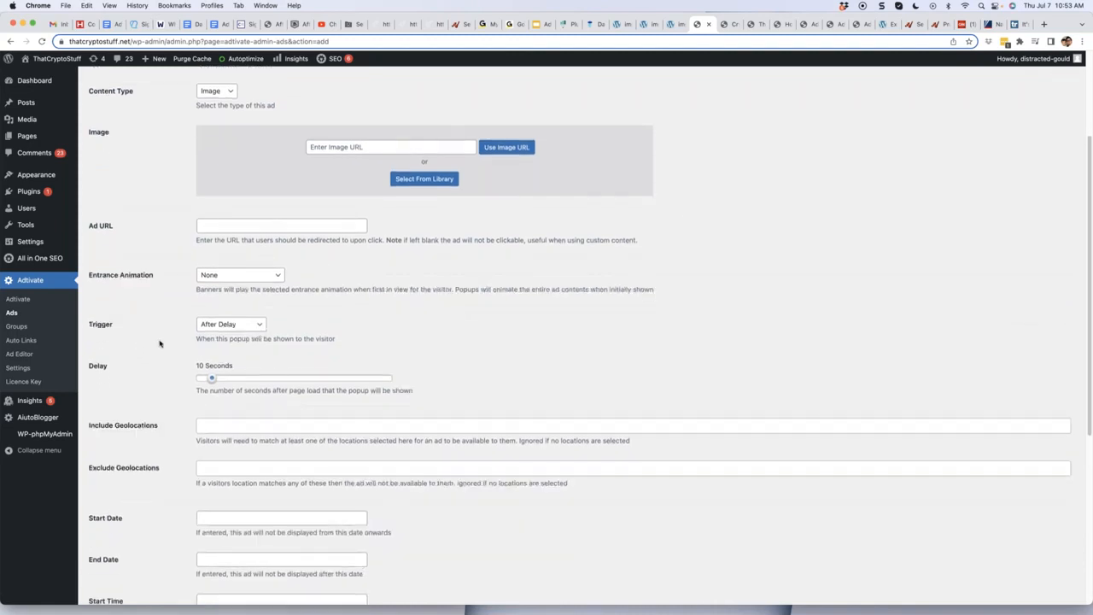
left_click(236, 328)
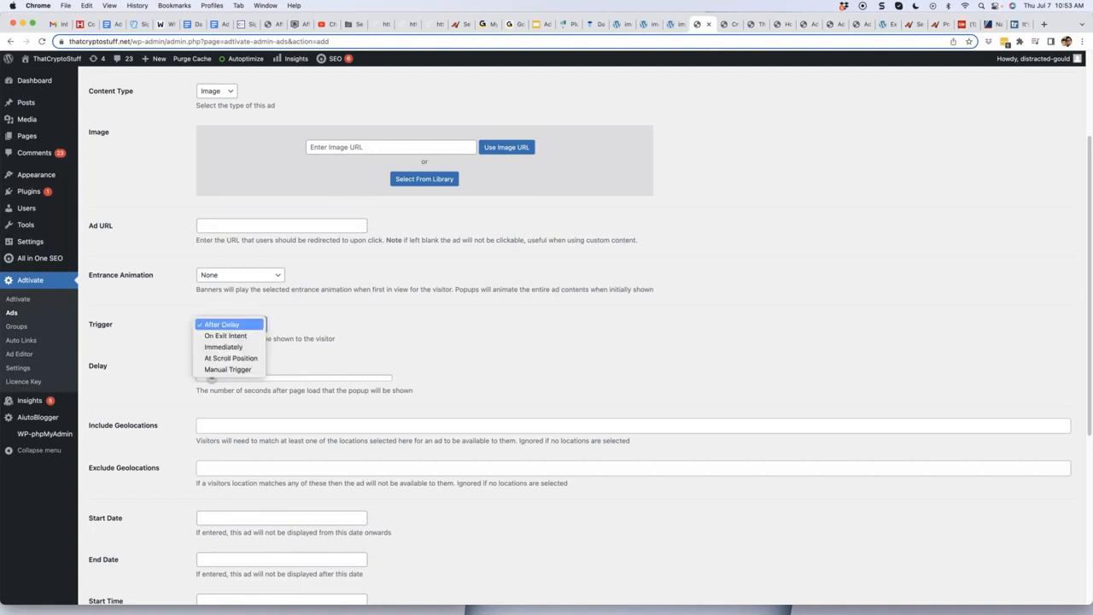
left_click(241, 329)
mouse_move(215, 378)
left_mouse_down()
mouse_move(199, 381)
mouse_move(227, 384)
mouse_move(214, 384)
left_mouse_up()
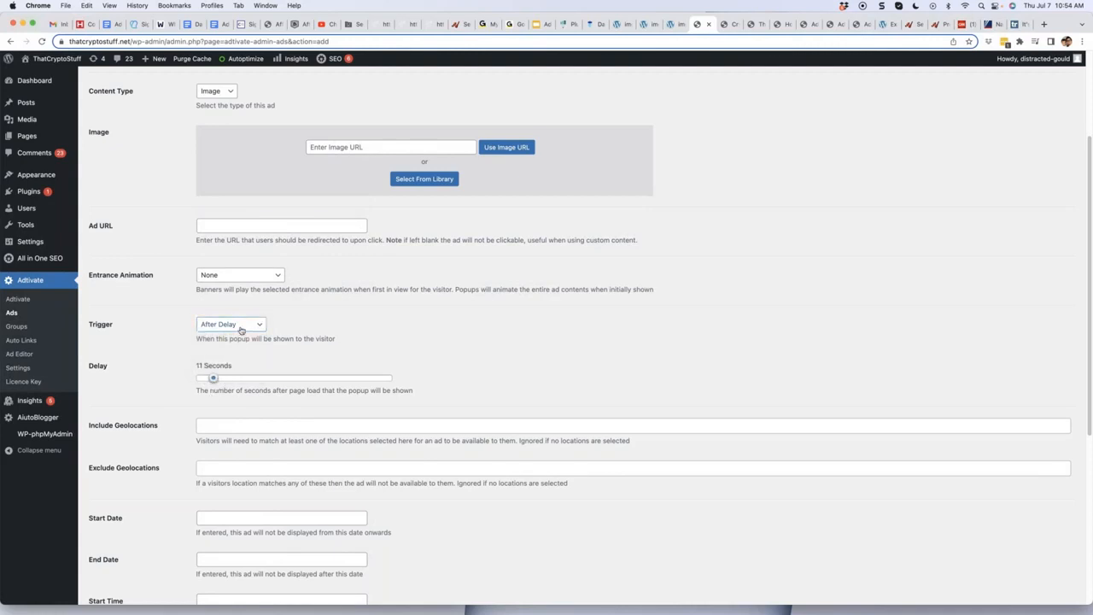
Set the popup's trigger to On Exit Intent and check the popup on the live cryptocurrency post.
left_click(241, 331)
left_click(241, 335)
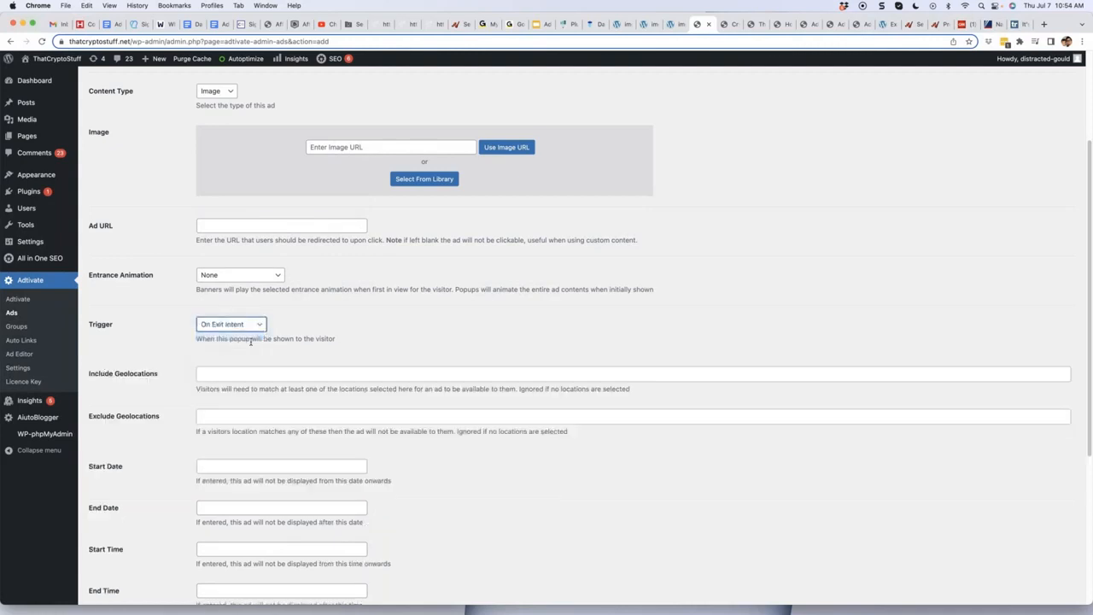
left_click(726, 26)
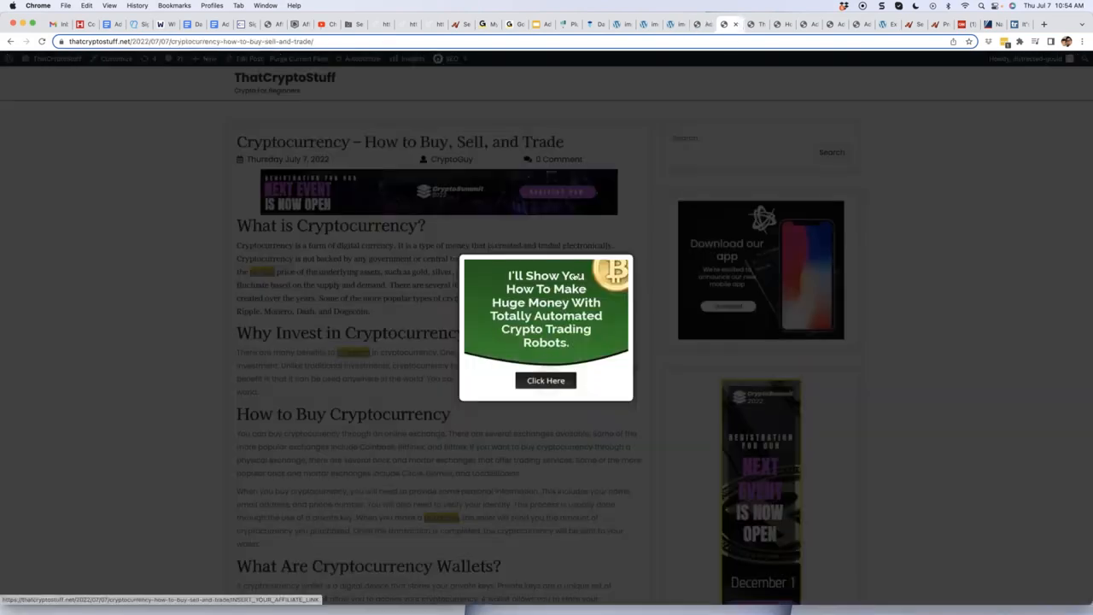
left_click(700, 28)
Try the Immediately trigger, then switch the popup to At Scroll Position with a scroll position of 20%.
left_click(271, 326)
left_click(251, 340)
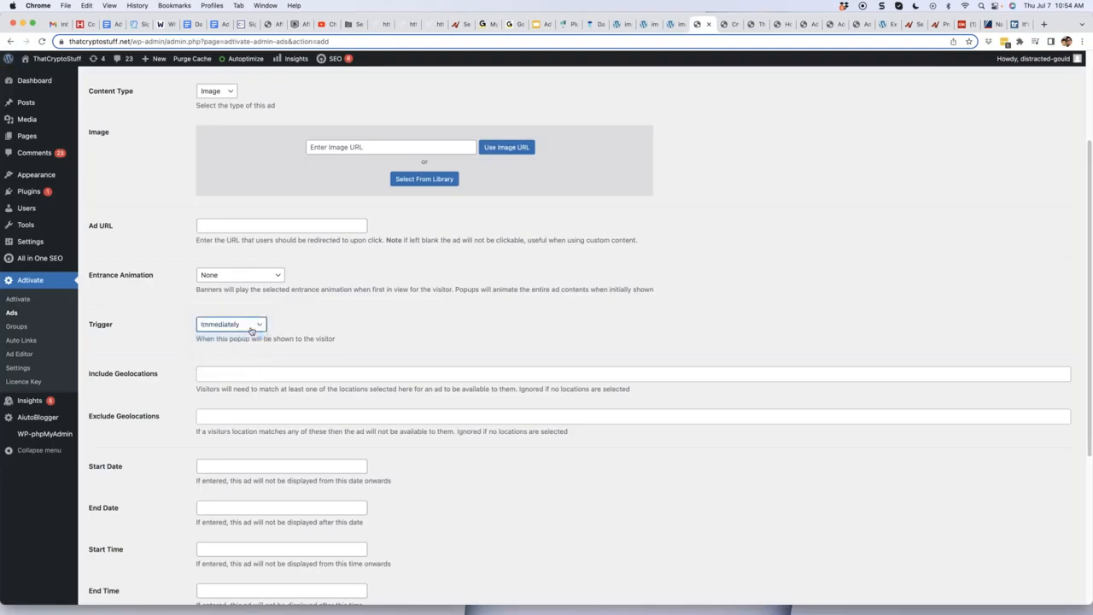
left_click(251, 332)
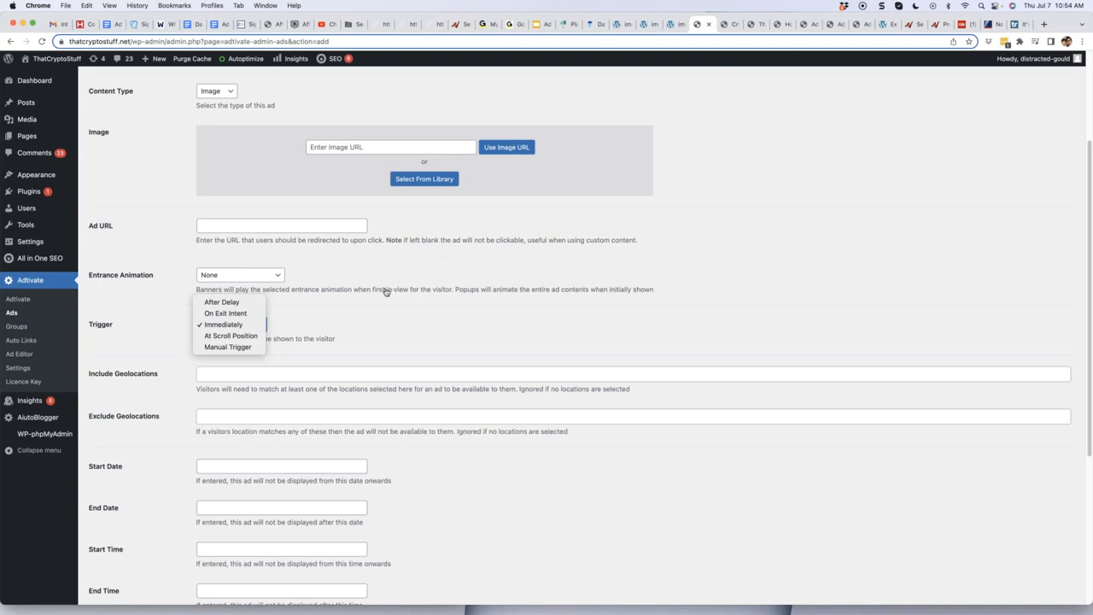
left_click(248, 336)
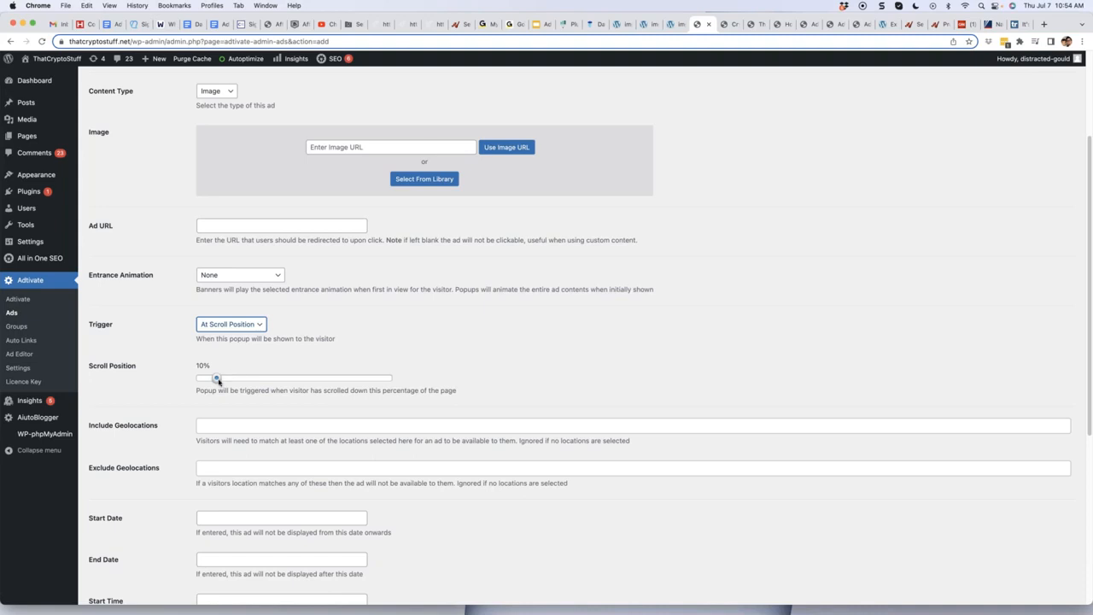
left_click_drag(217, 381, 239, 380)
Set the popup's trigger to Manual Trigger and name the trigger releveancy.
left_click(242, 324)
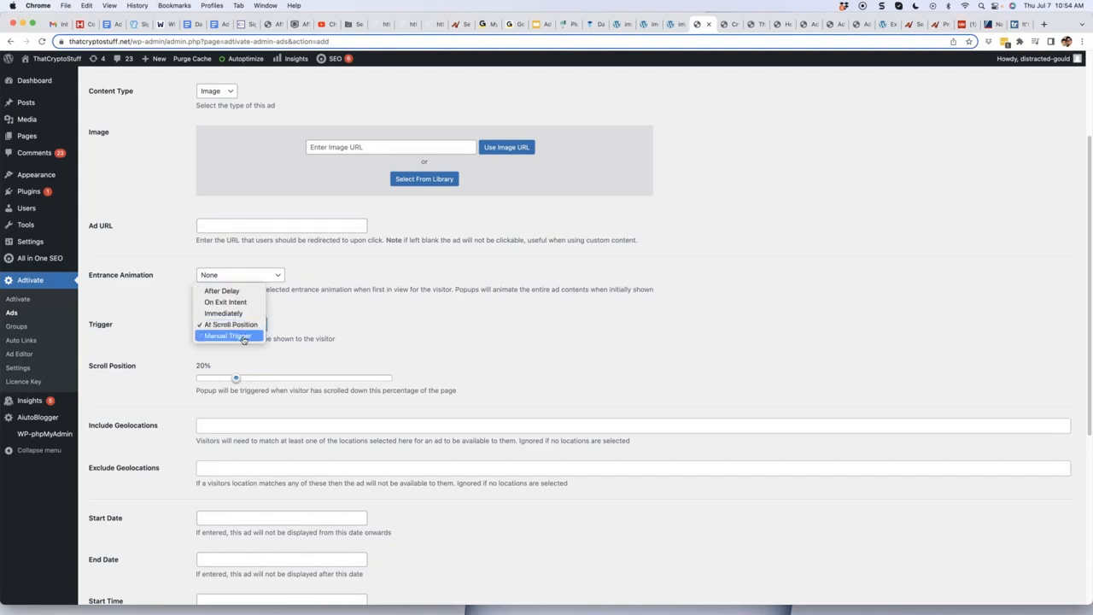
left_click(228, 336)
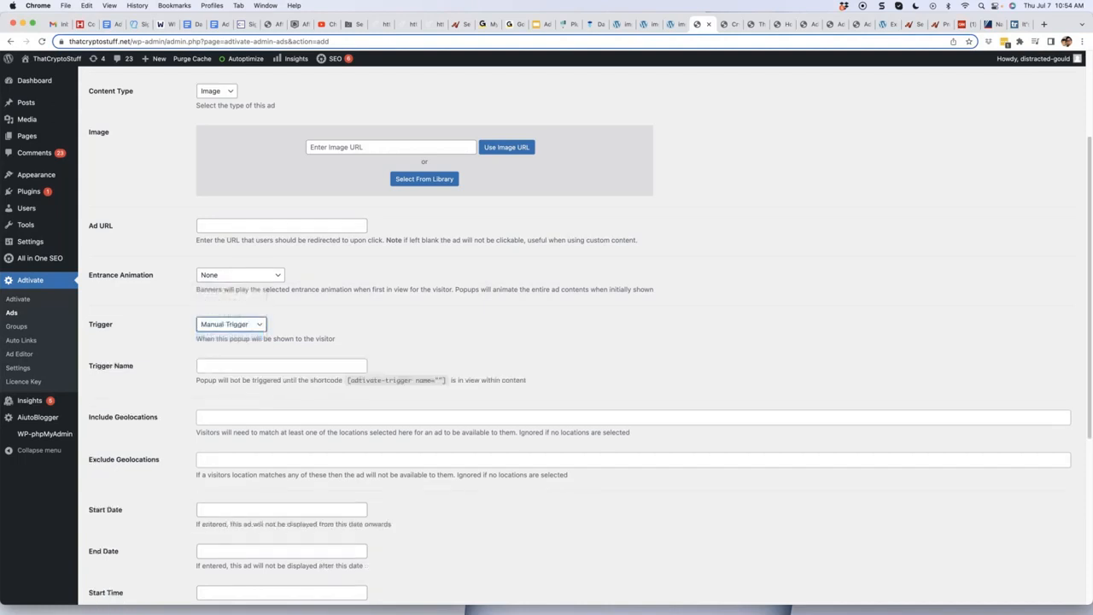
left_click(241, 361)
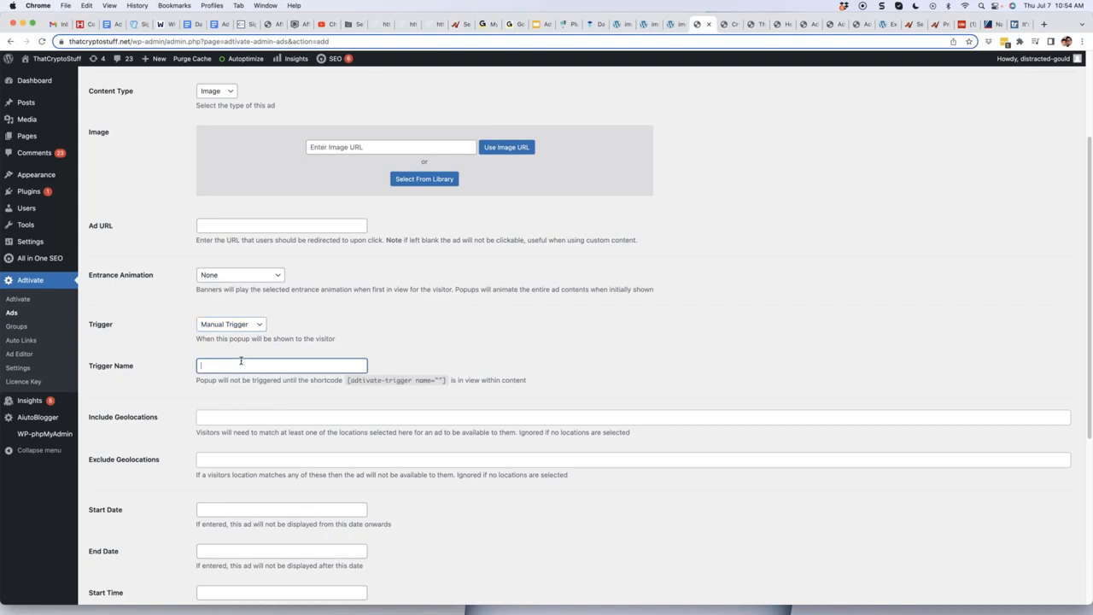
type("releveancy")
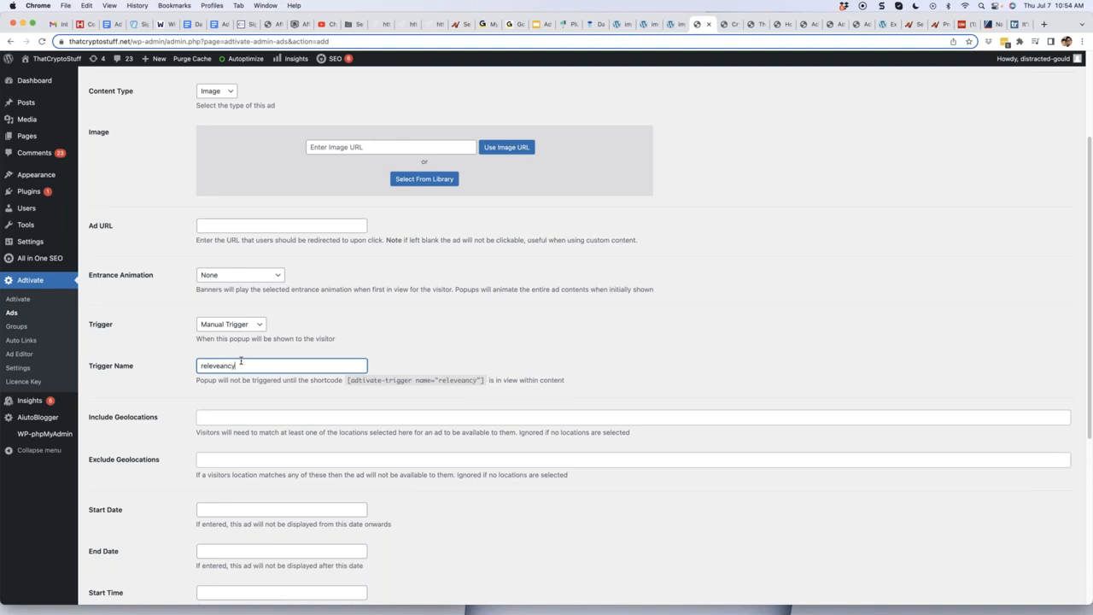
left_click(441, 350)
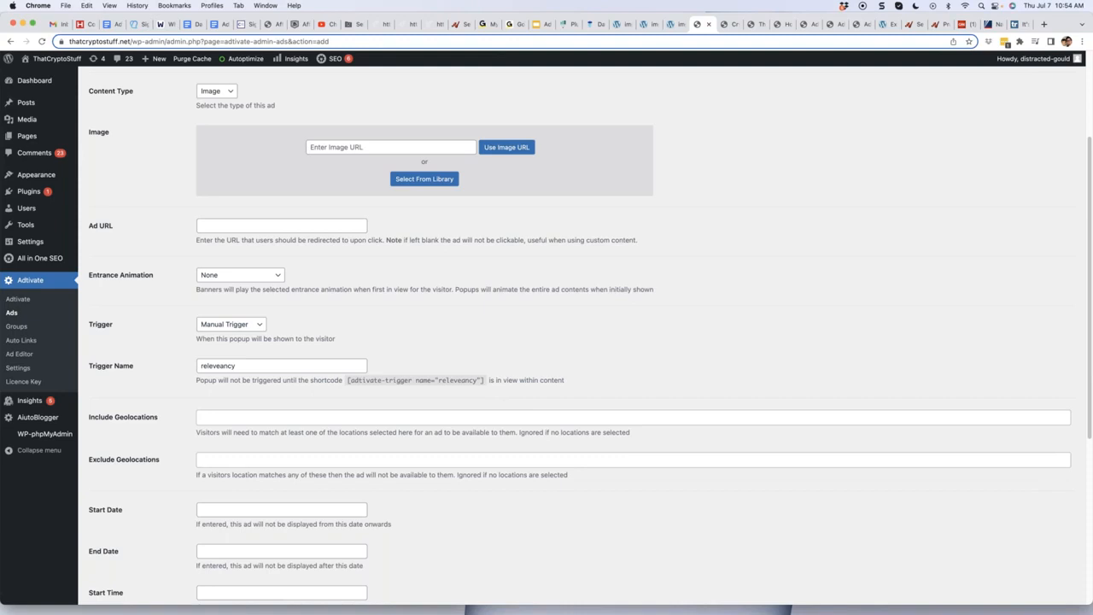
Copy the trigger shortcode [adtivate-trigger name="releveancy"] shown for the popup.
left_click_drag(484, 381, 348, 381)
key("super+c")
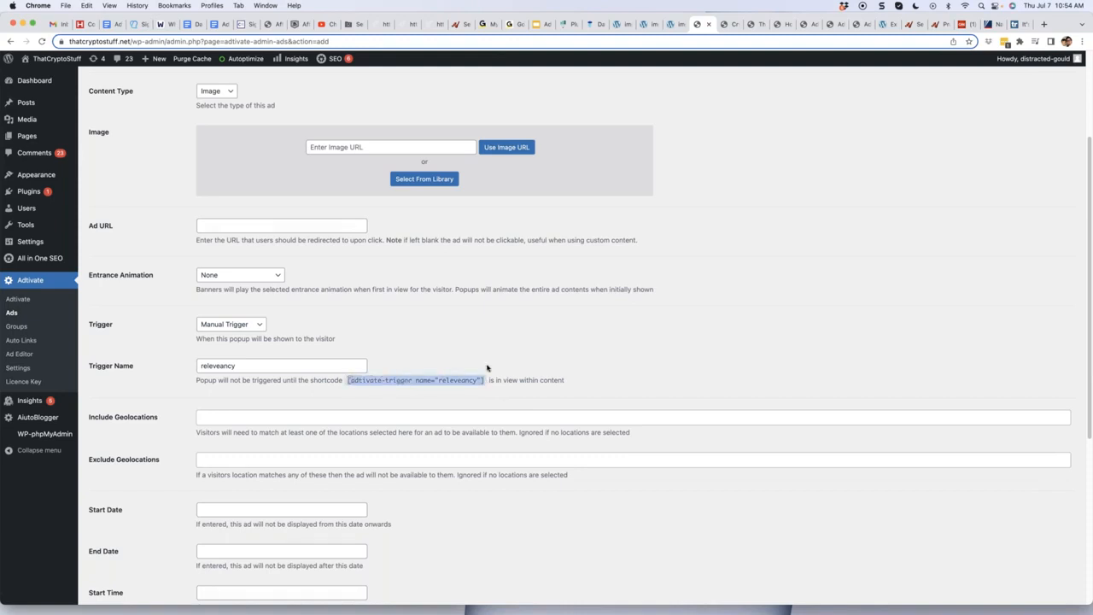
left_click(518, 366)
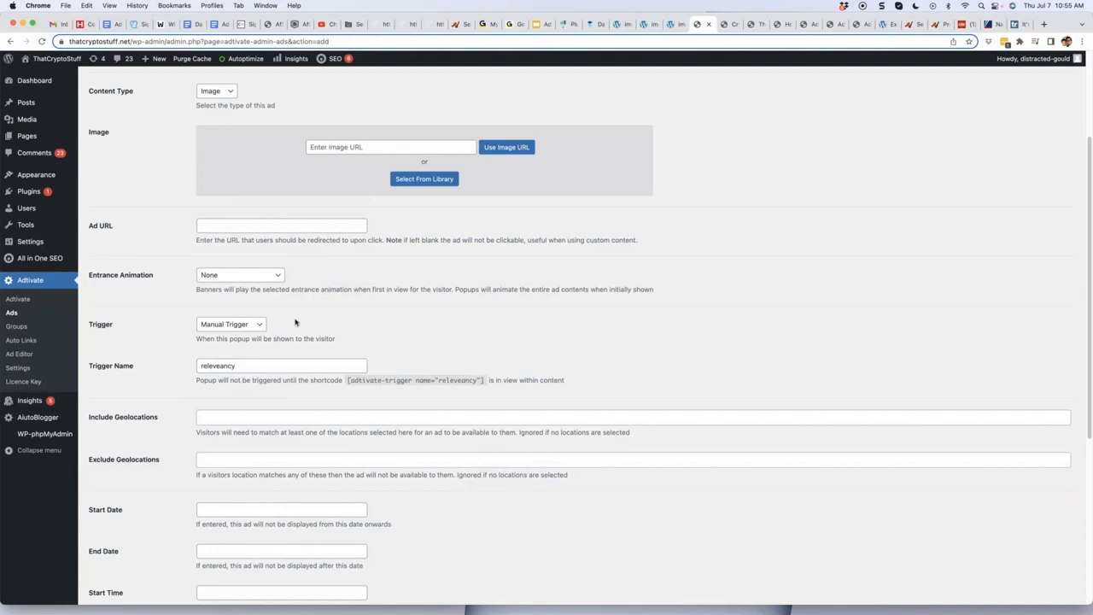
Edit the post How to Invest in Bitcoin and paste the trigger shortcode after "Here are some of the popular places:".
mouse_move(37, 104)
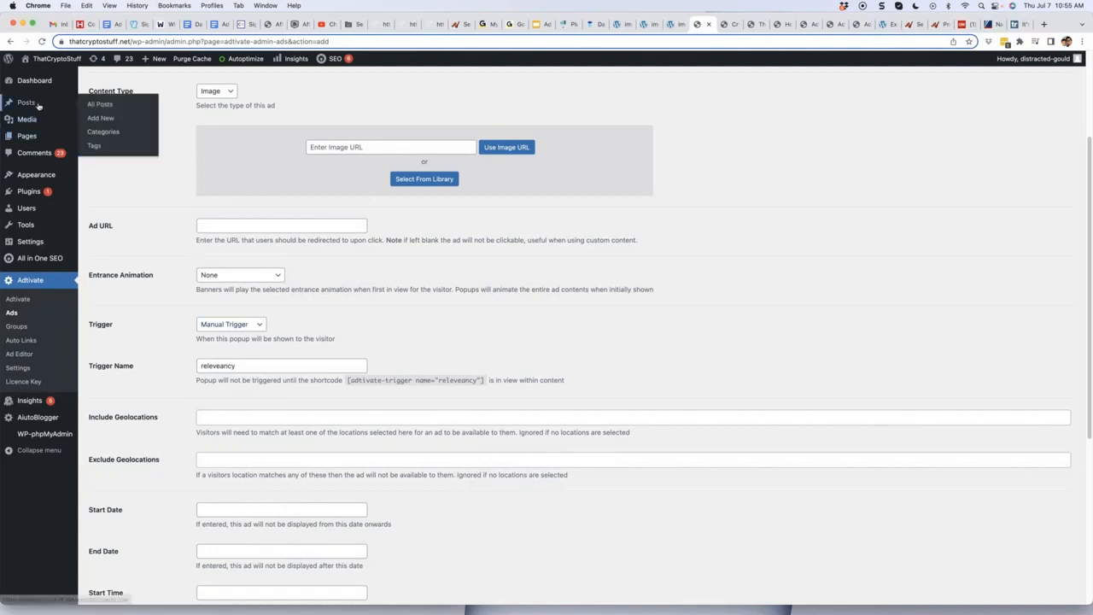
left_click(98, 104)
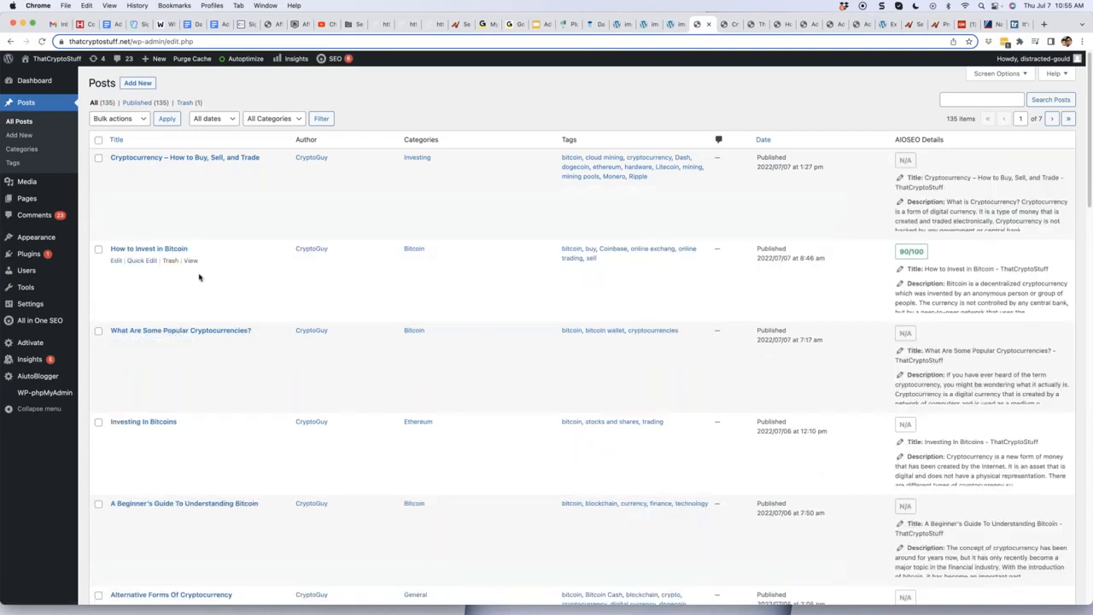
left_click(116, 260)
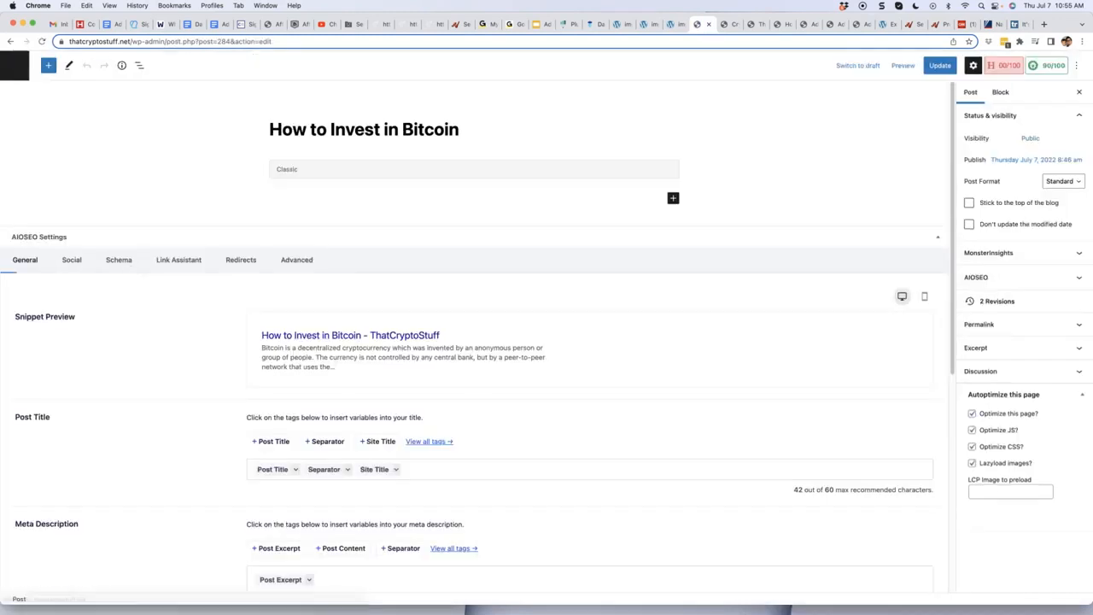
scroll(421, 321, "down", 5)
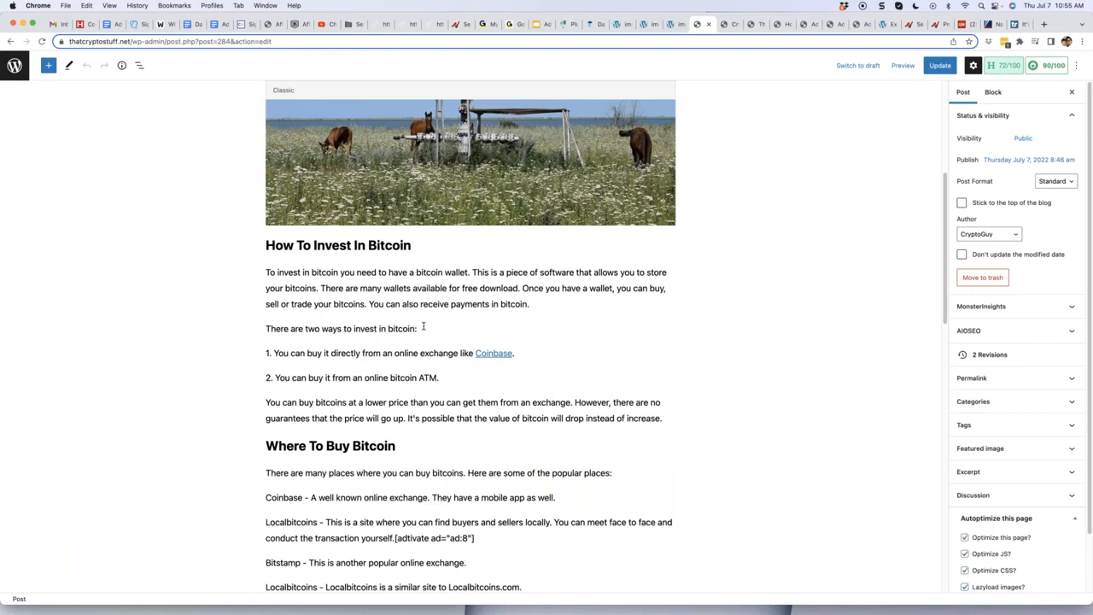
scroll(488, 362, "down", 1)
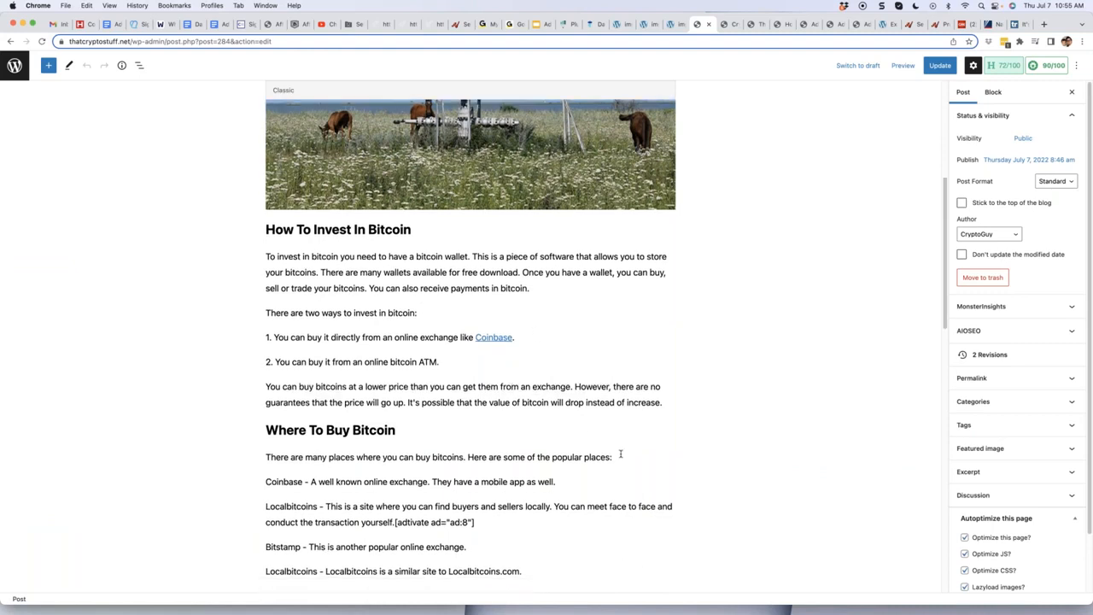
left_click(621, 456)
key("super+v")
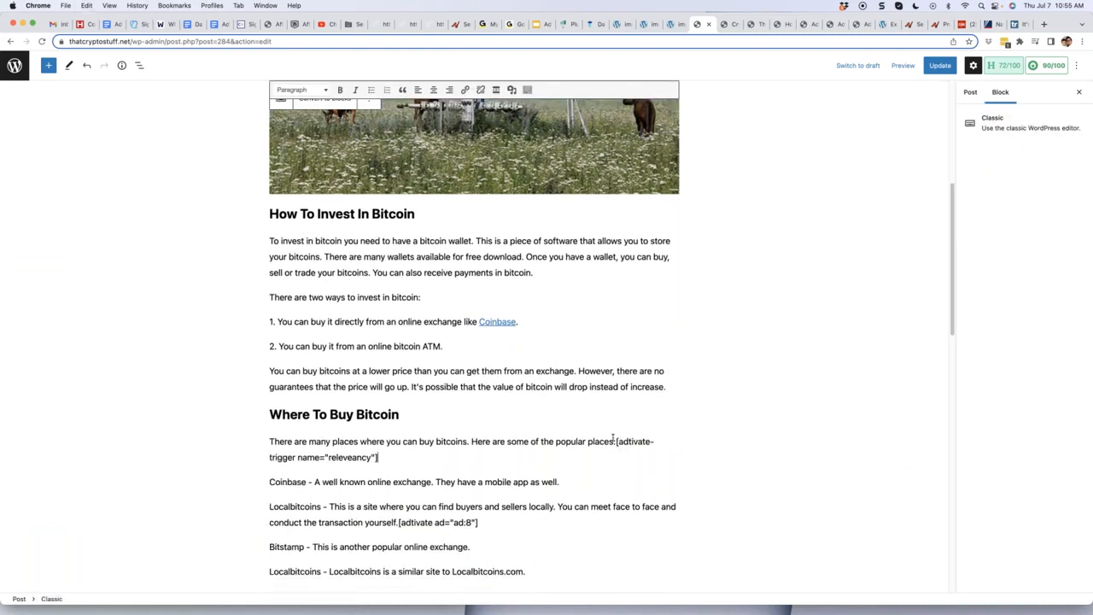
Leave the How to Invest in Bitcoin editor without saving the pasted trigger shortcode and return to the posts list.
scroll(425, 408, "down", 4)
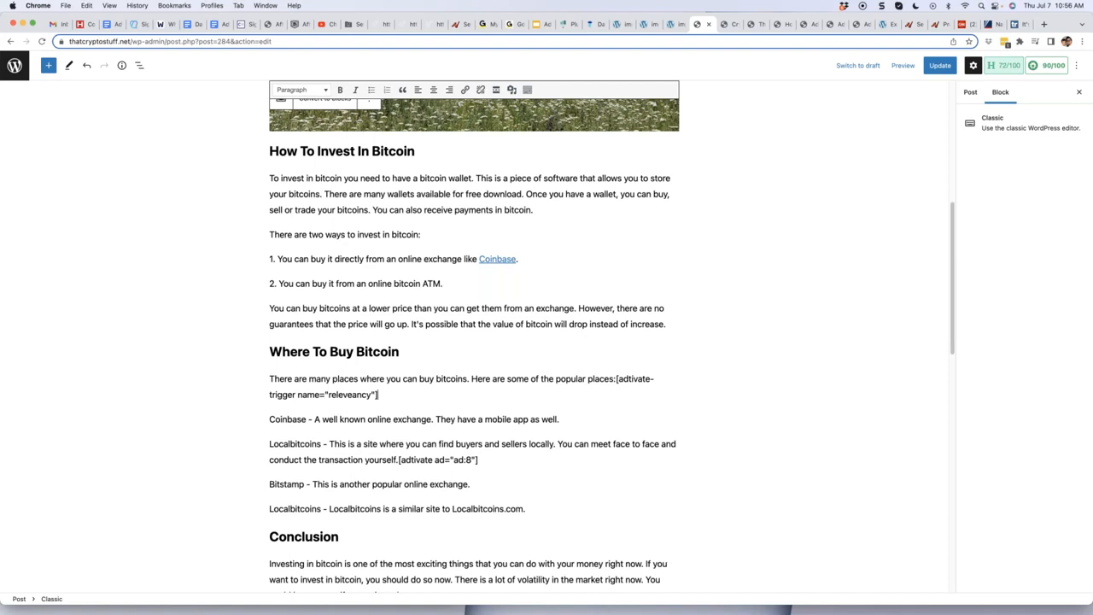
left_click(726, 381)
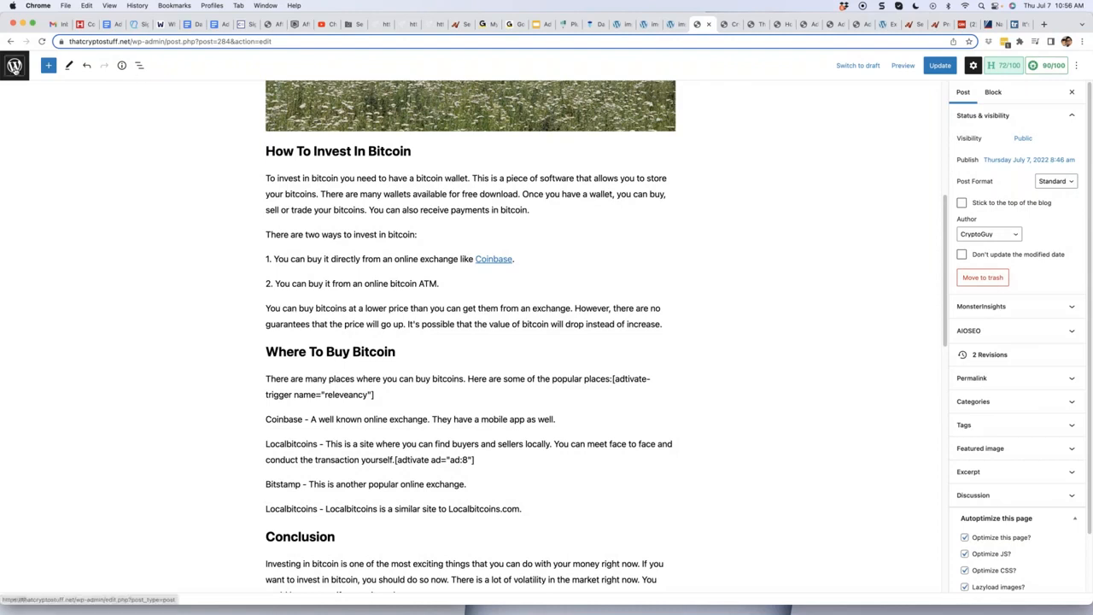
left_click(15, 68)
left_click(575, 222)
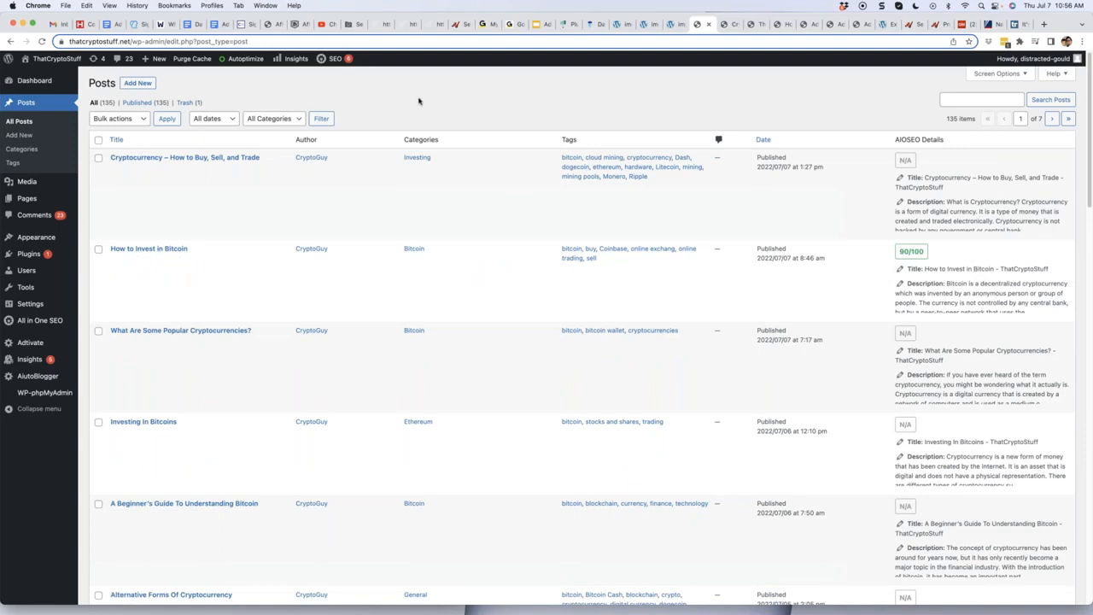
Look through the first page of the ThatCryptoStuff posts list.
double_click(1083, 15)
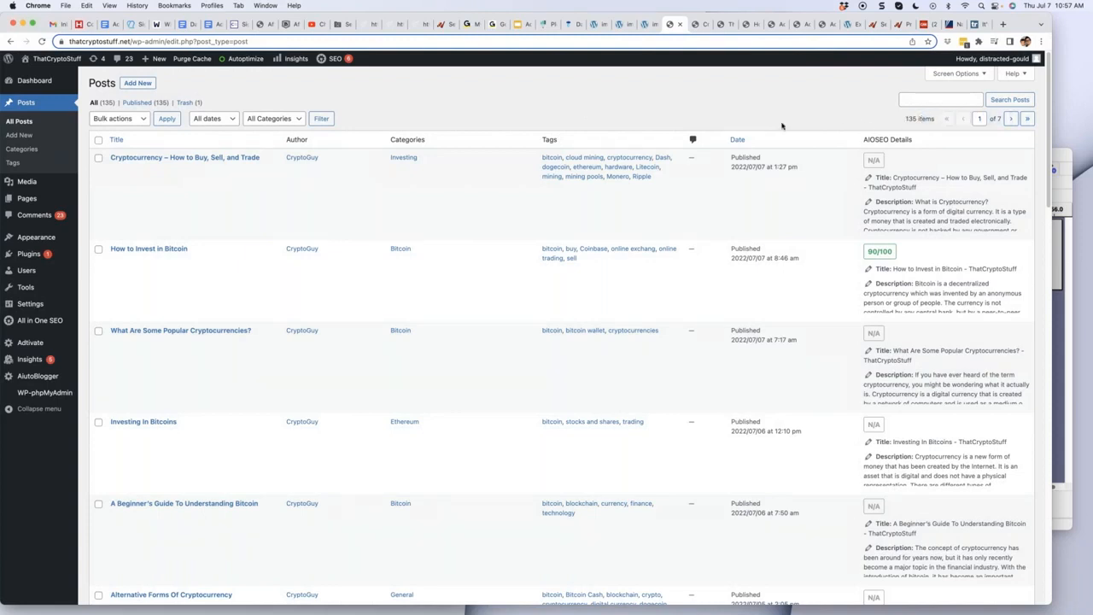
scroll(647, 219, "down", 20)
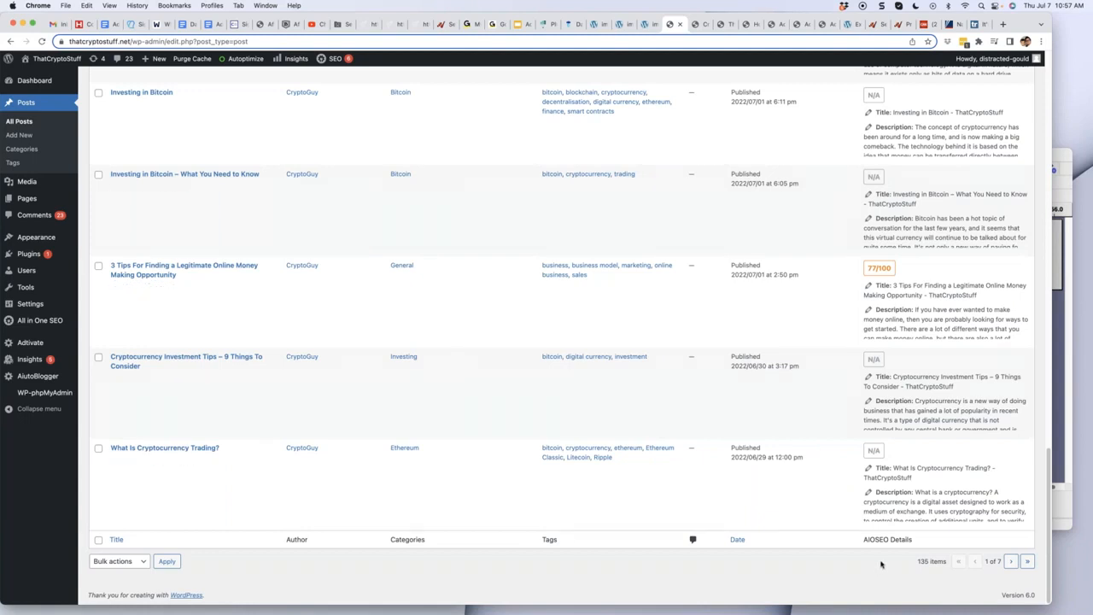
scroll(855, 512, "up", 10)
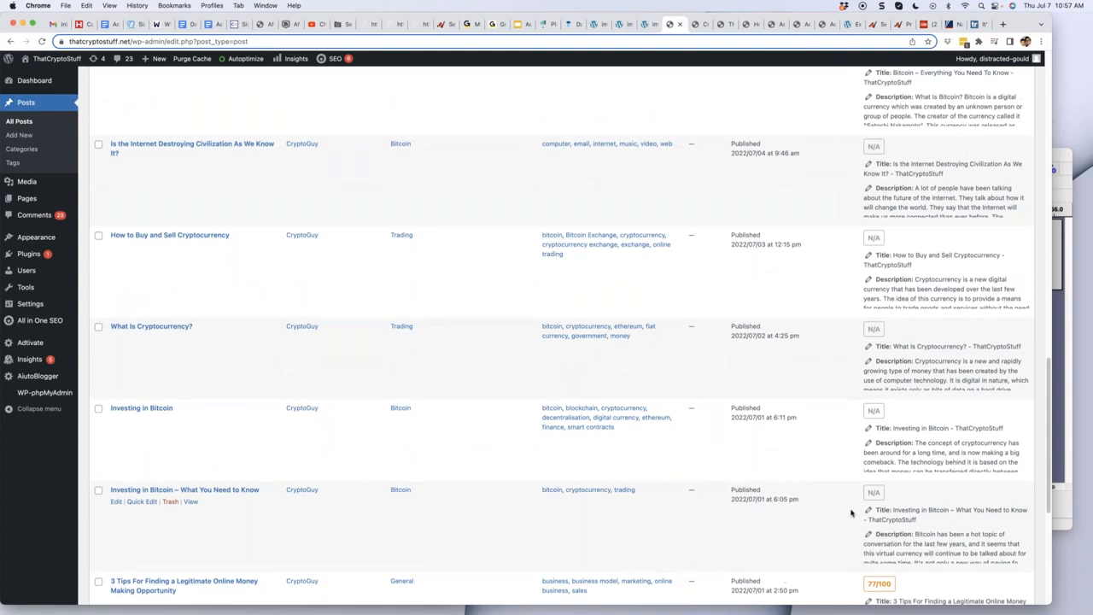
scroll(813, 373, "up", 10)
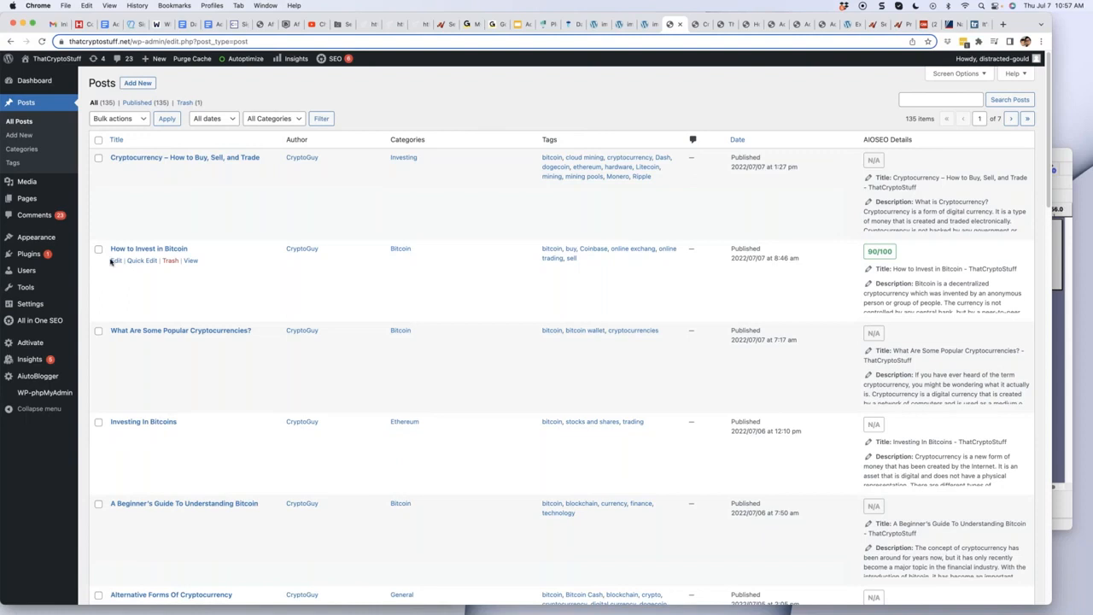
Delete the shortcode [adtivate ad="ad:8"] after "conduct the transaction yourself." in the How to Invest in Bitcoin post and update the post.
left_click(113, 260)
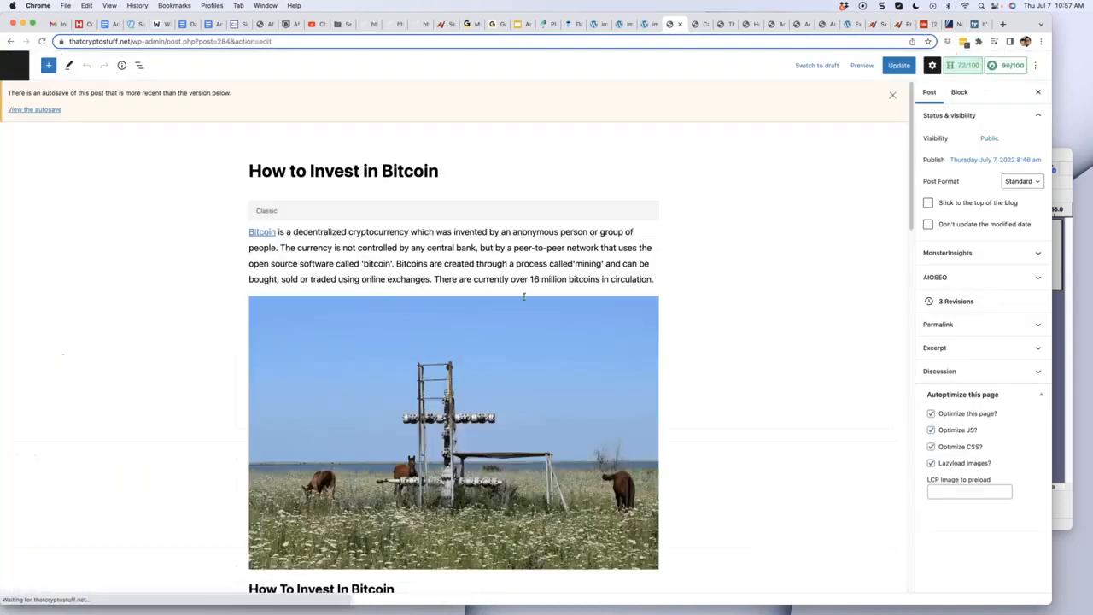
scroll(538, 273, "down", 5)
scroll(556, 258, "down", 3)
left_click(453, 334)
left_click_drag(457, 334, 386, 334)
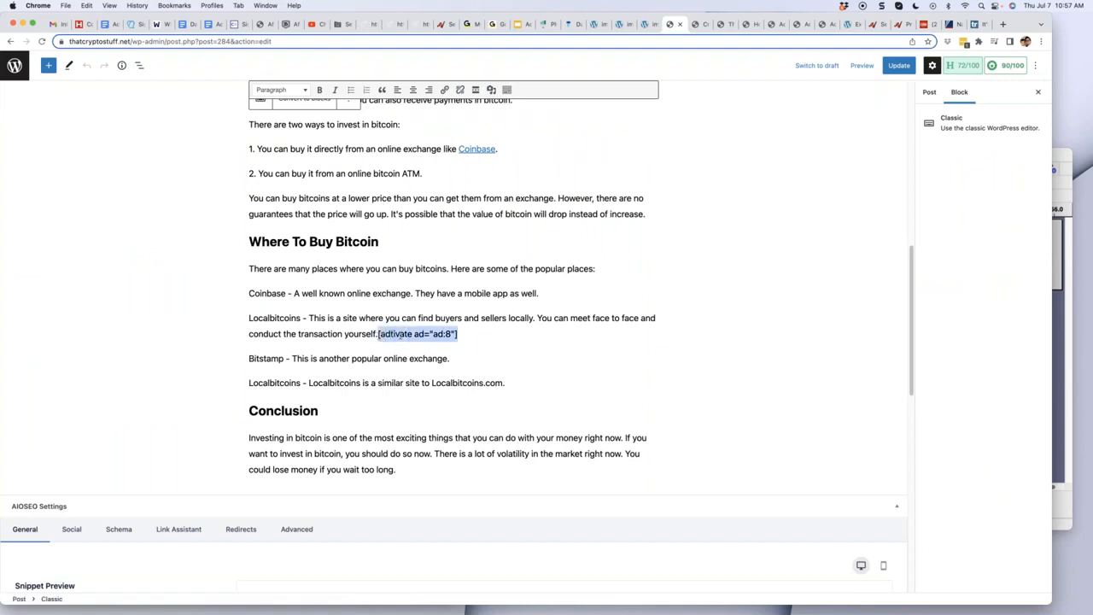
key("BackSpace")
scroll(466, 339, "up", 3)
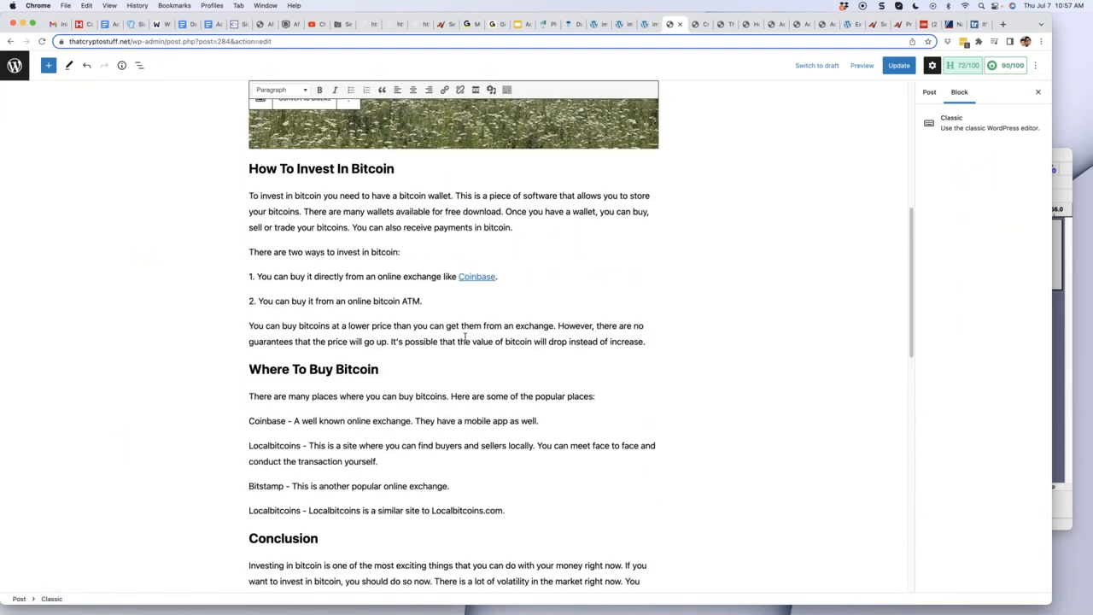
scroll(466, 339, "up", 3)
key("super+s")
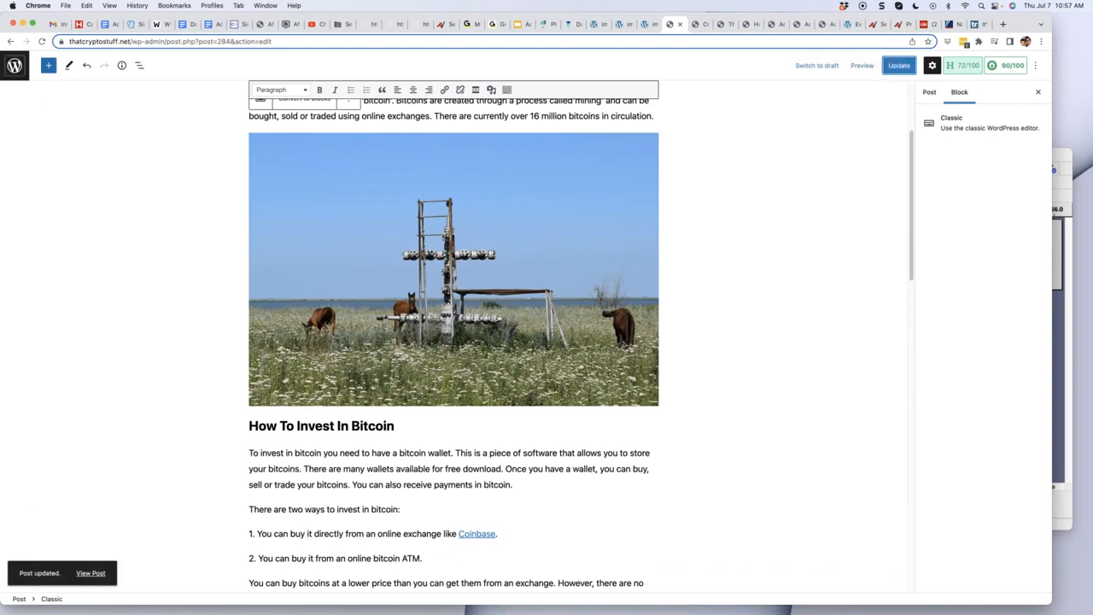
Leave the editor, go to the live ThatCryptoStuff site and open the How to Invest in Bitcoin post from its home page.
left_click(23, 69)
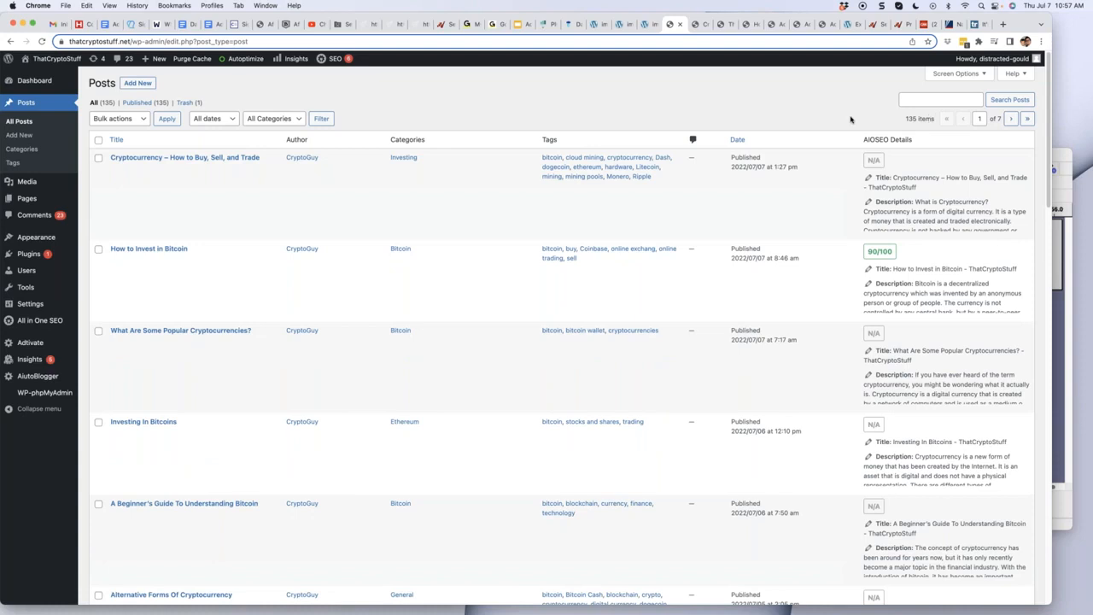
scroll(831, 117, "down", 12)
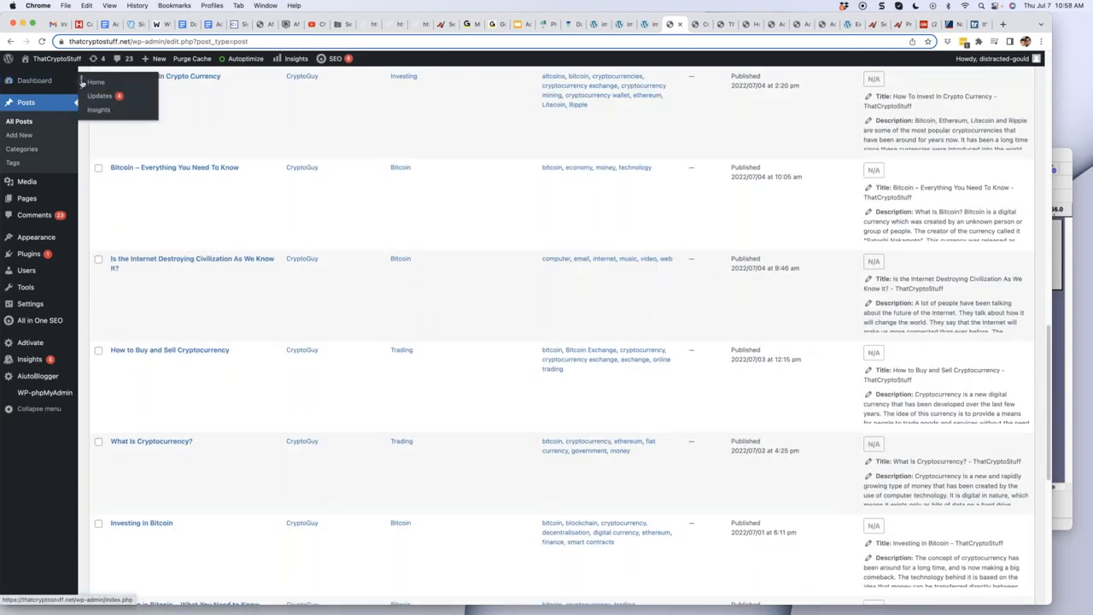
left_click(36, 80)
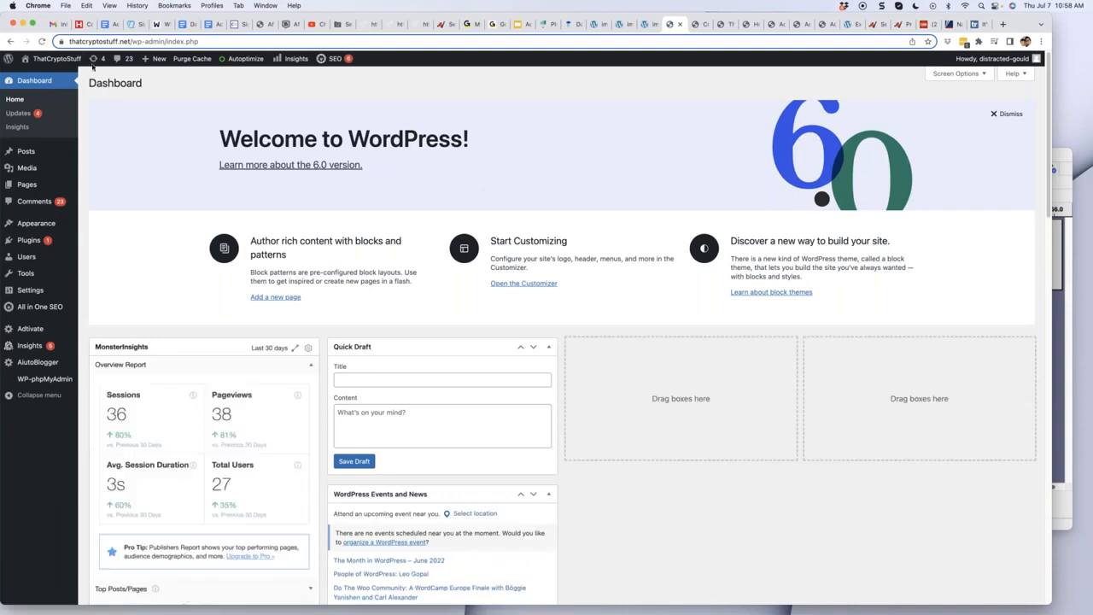
left_click(43, 73)
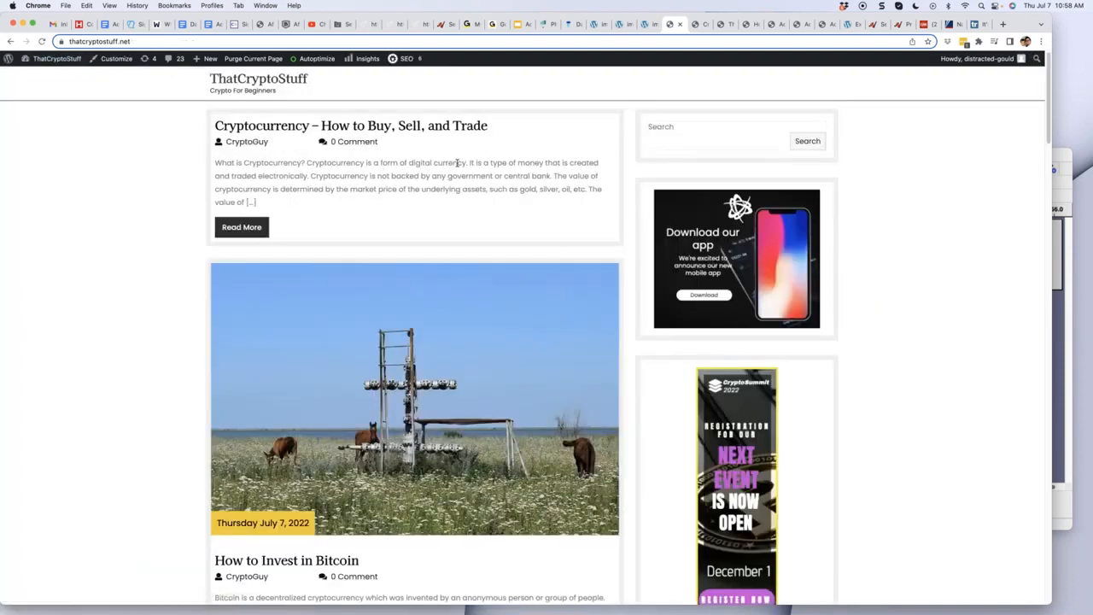
scroll(456, 163, "down", 1)
scroll(374, 232, "down", 3)
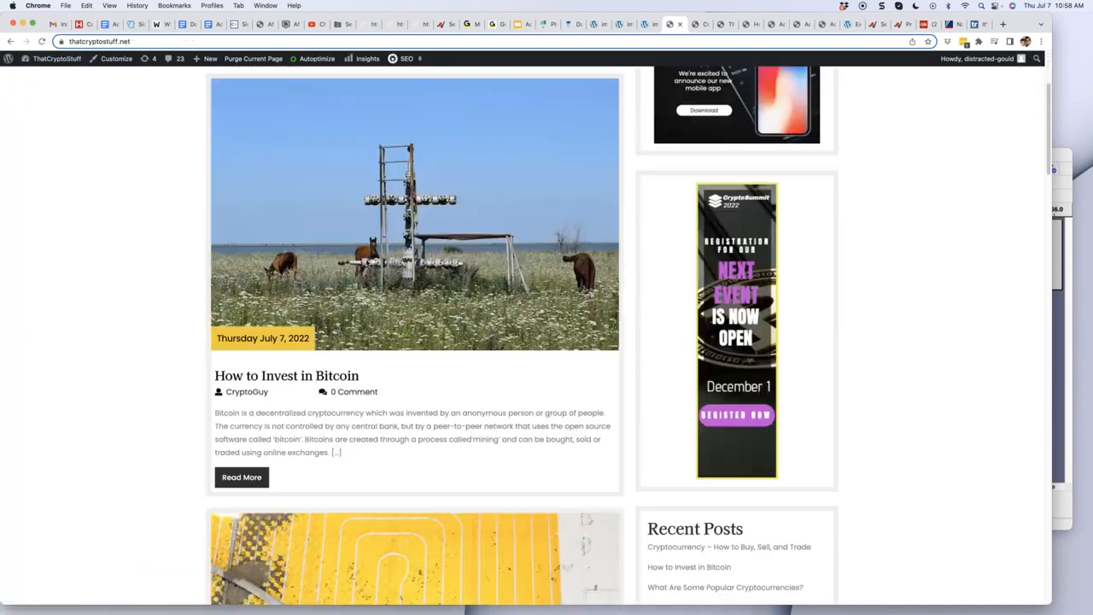
left_click(319, 281)
Check the ads, auto links and article text throughout the live How to Invest in Bitcoin post.
scroll(460, 235, "down", 5)
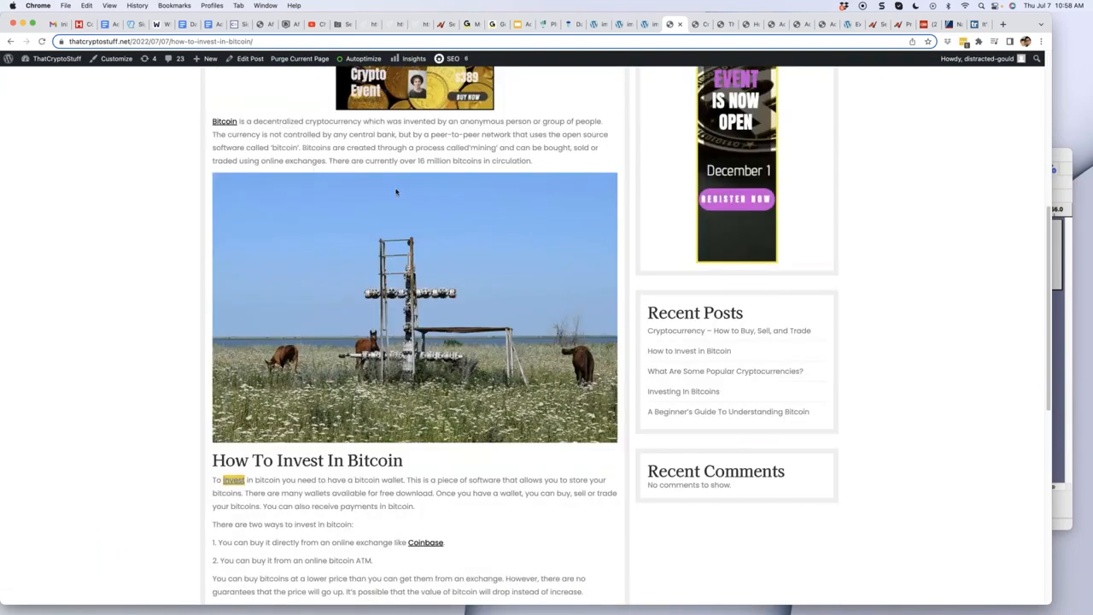
scroll(343, 145, "down", 3)
scroll(402, 265, "down", 2)
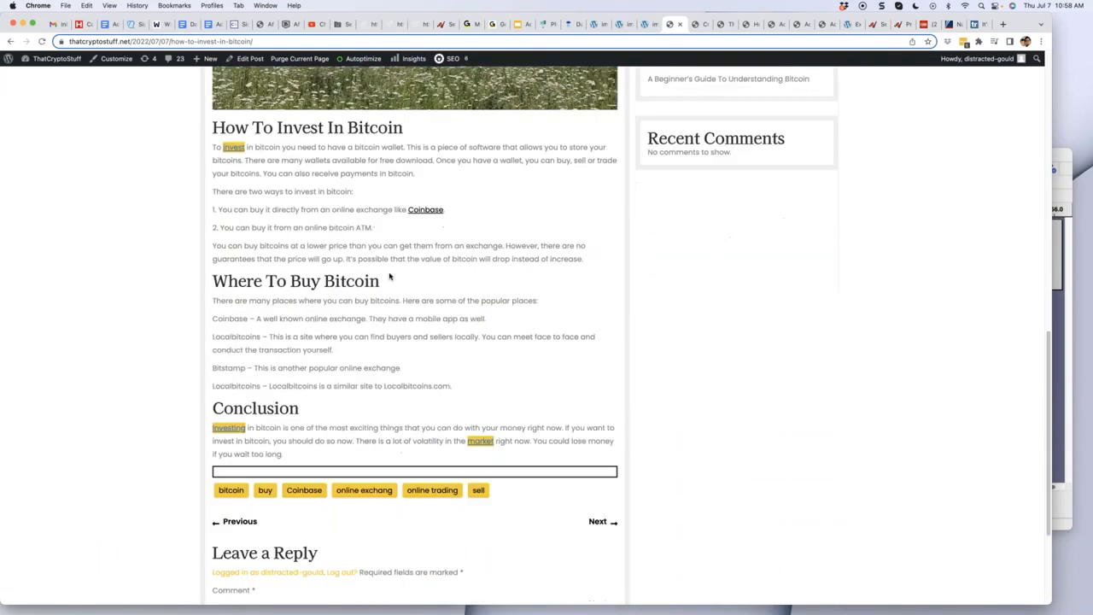
scroll(376, 243, "up", 5)
scroll(478, 221, "up", 4)
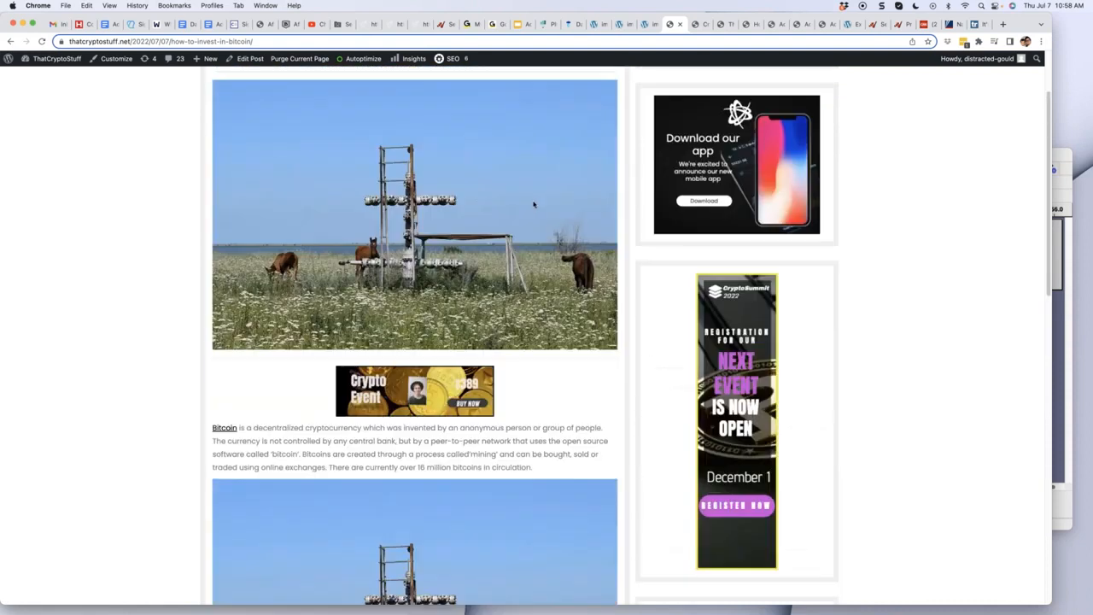
scroll(534, 205, "up", 1)
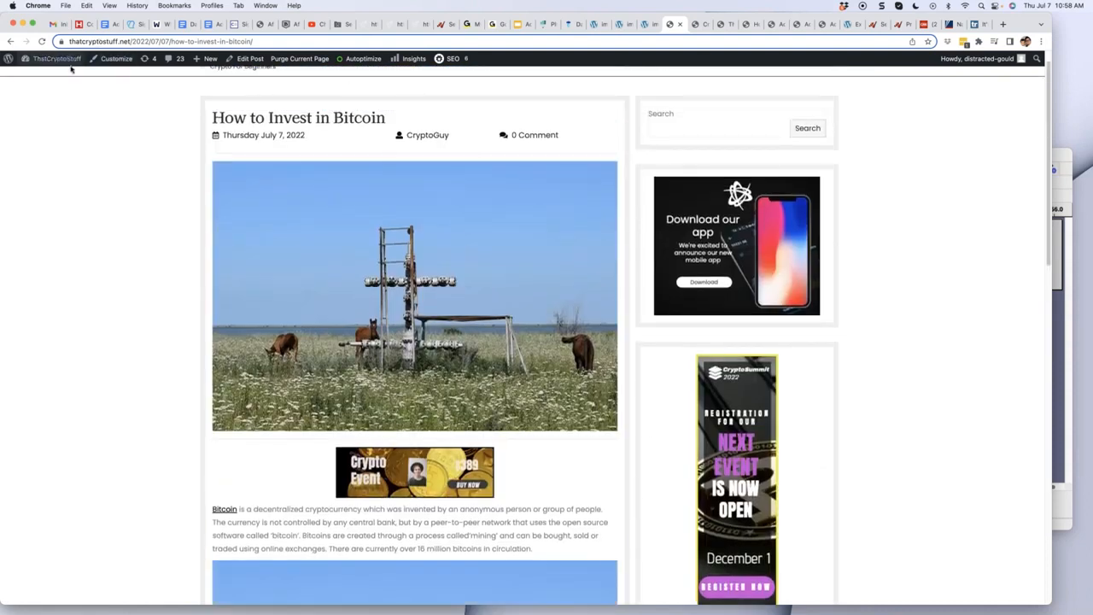
Return to the ThatCryptoStuff dashboard, then switch to Dan The DIY Man and examine the ads and auto links in its open post.
left_click(38, 76)
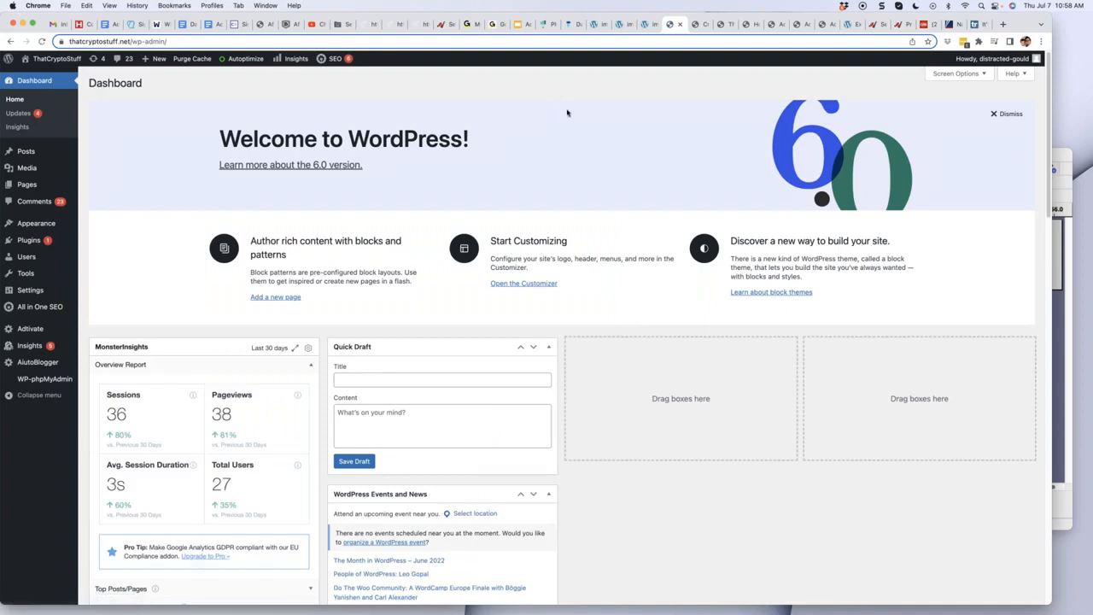
left_click(697, 24)
left_click(722, 24)
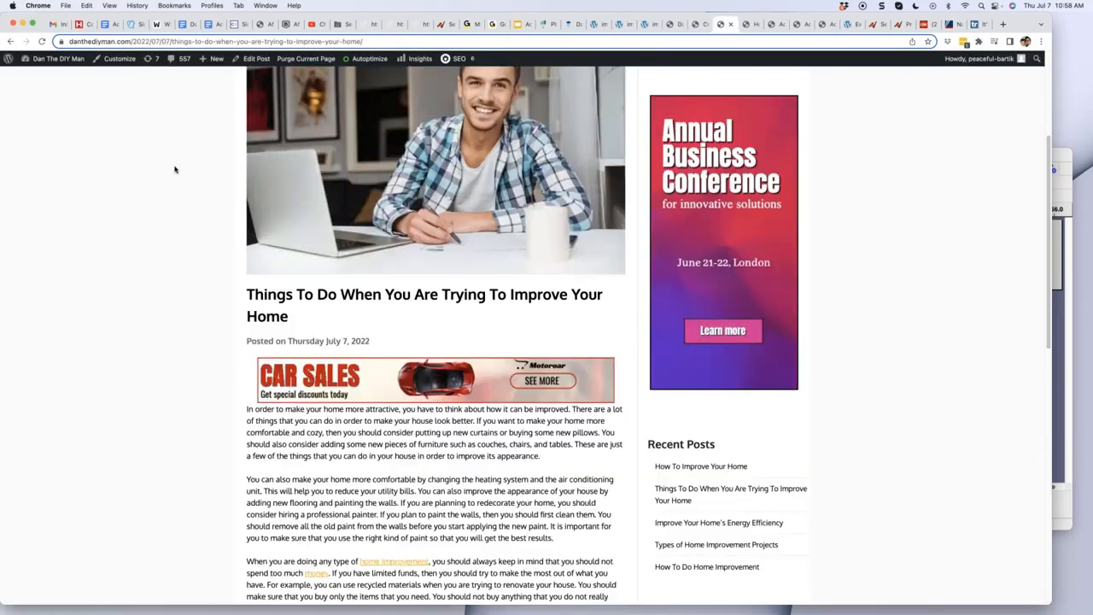
scroll(174, 169, "up", 5)
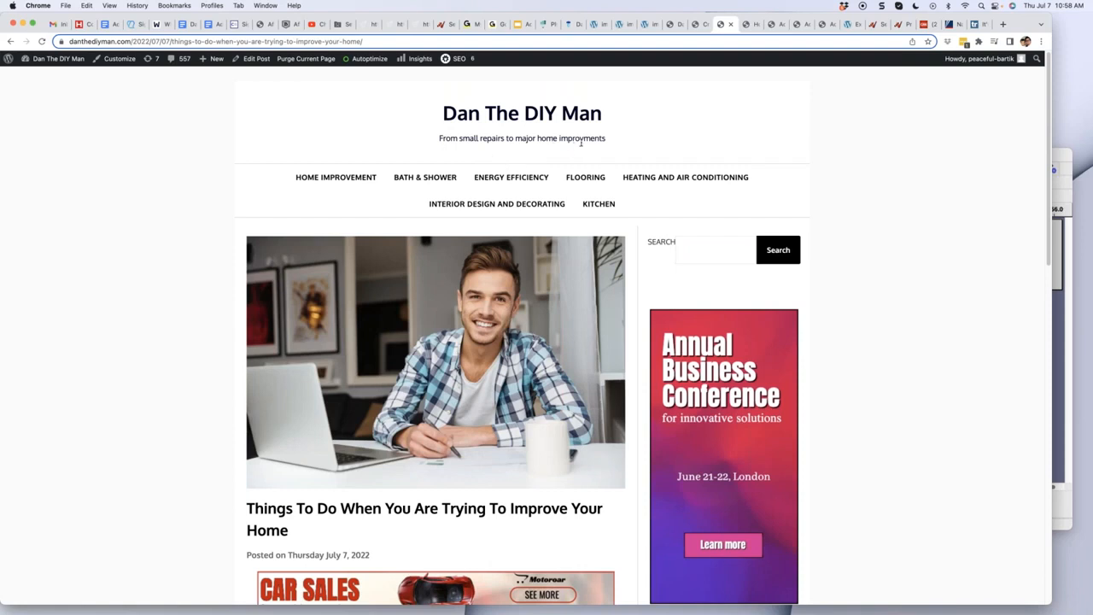
scroll(581, 143, "down", 5)
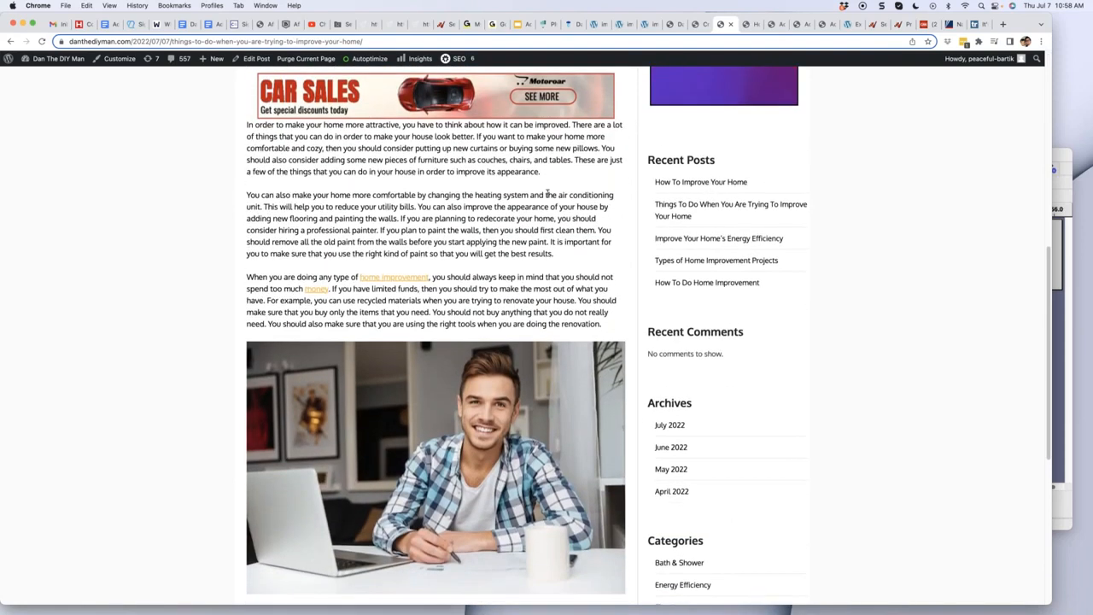
scroll(48, 71, "up", 6)
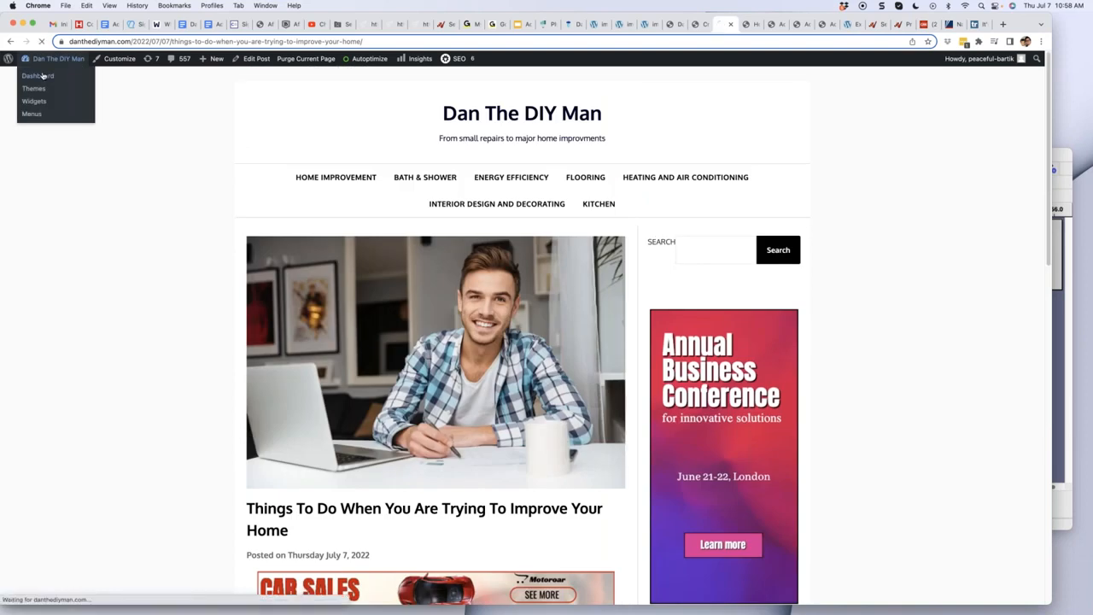
Open the Dan The DIY Man dashboard and view its list of all posts.
left_click(42, 76)
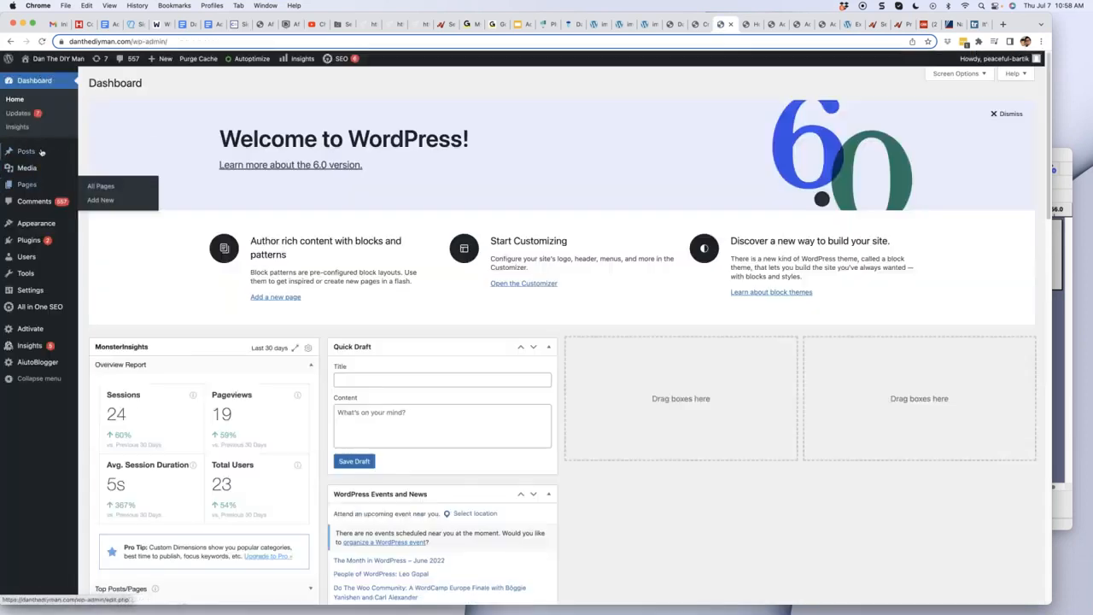
left_click(101, 153)
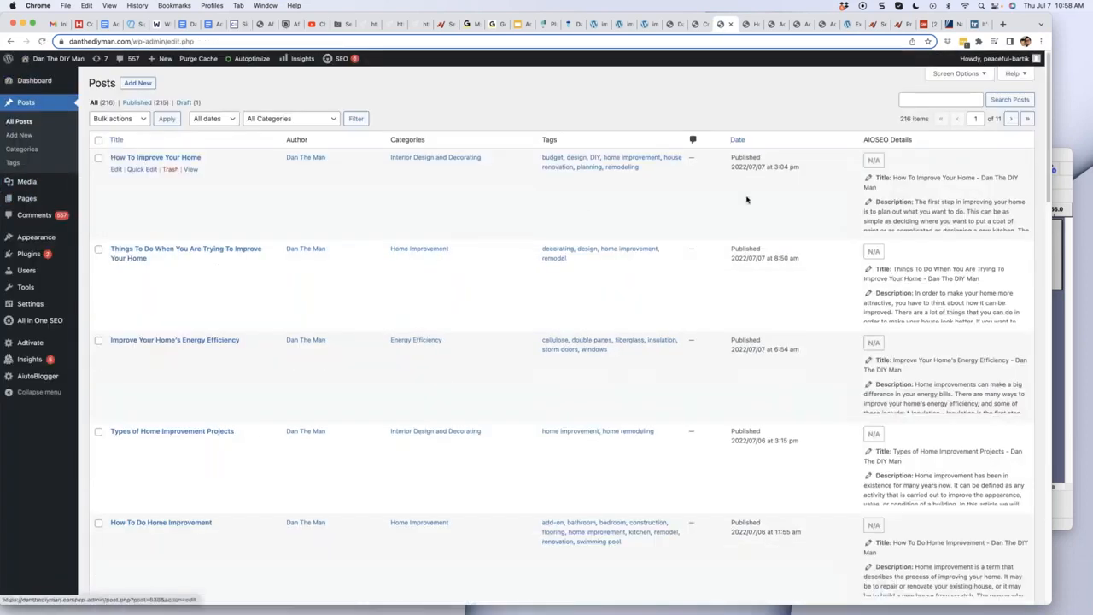
double_click(907, 119)
left_click(853, 113)
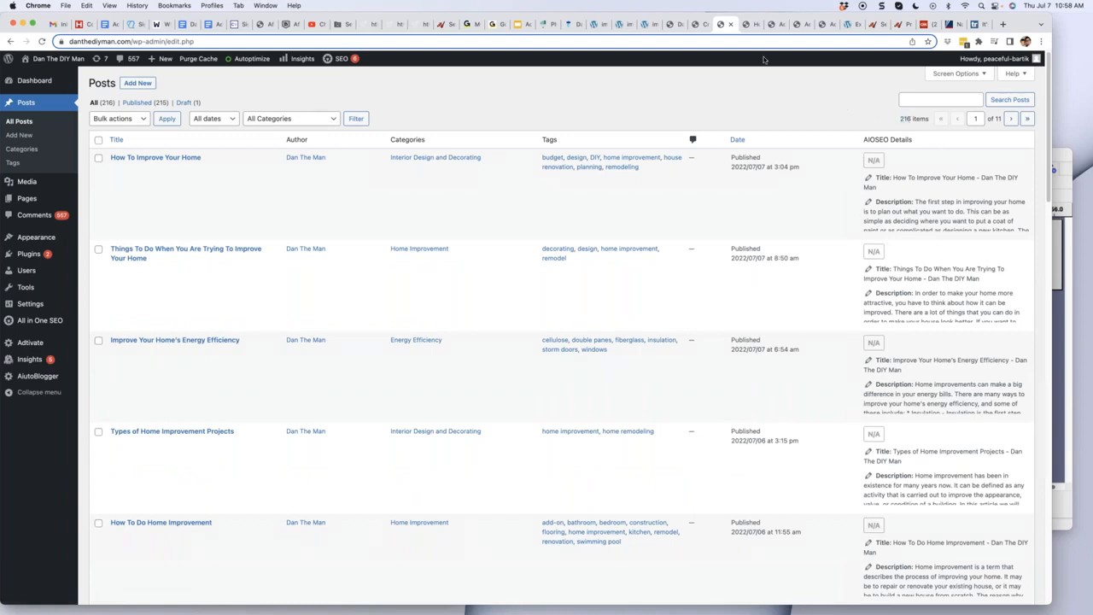
Switch to the Fat To Thin site, go to its wp-admin address and log in with the saved credentials.
left_click(746, 24)
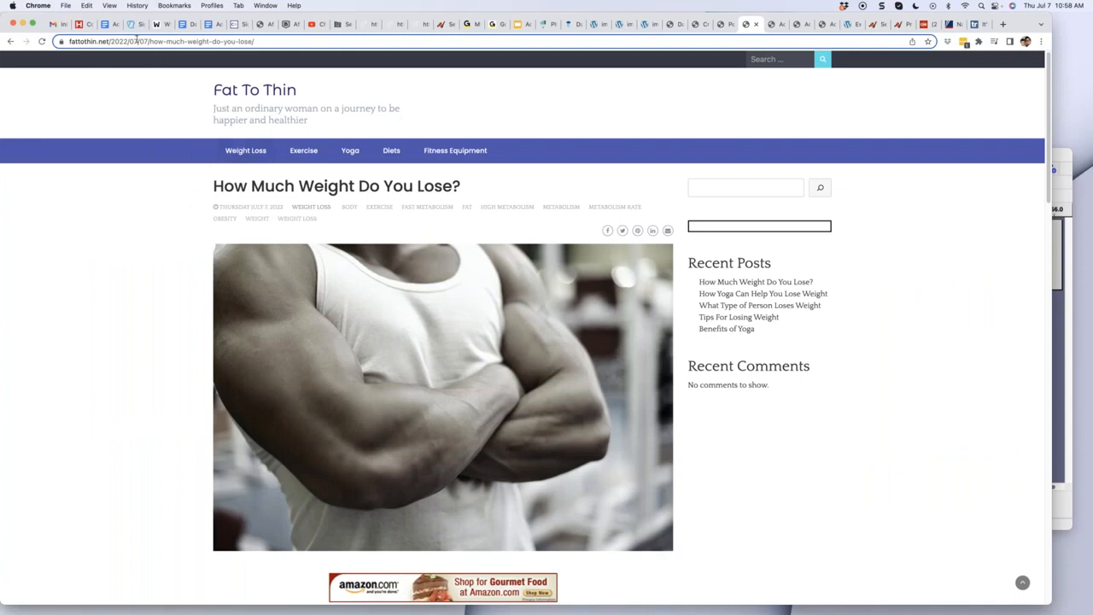
left_click_drag(109, 41, 291, 54)
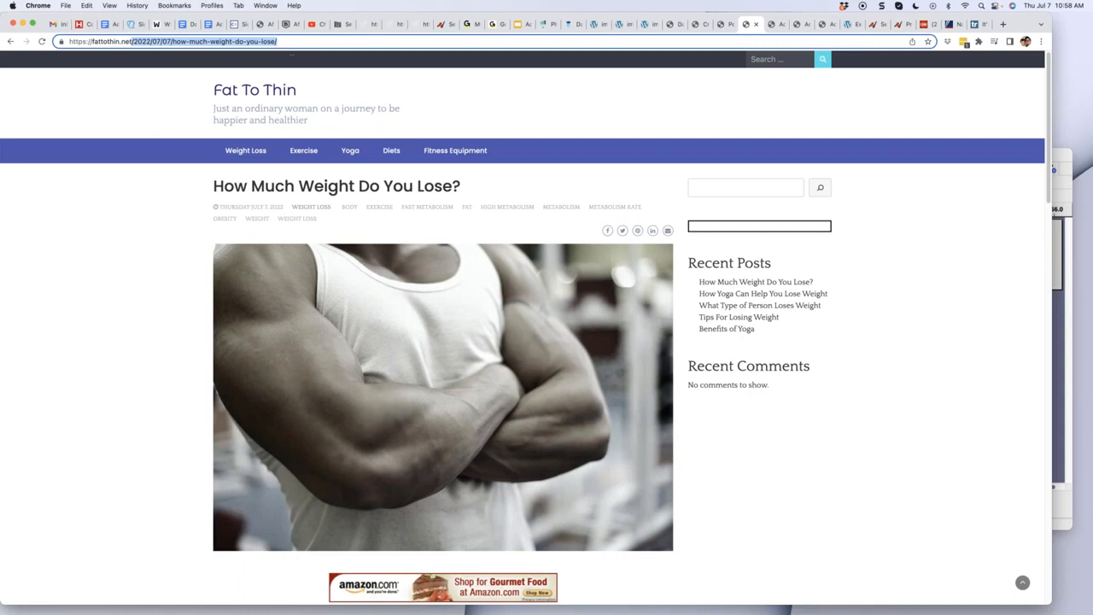
type("wp-admin")
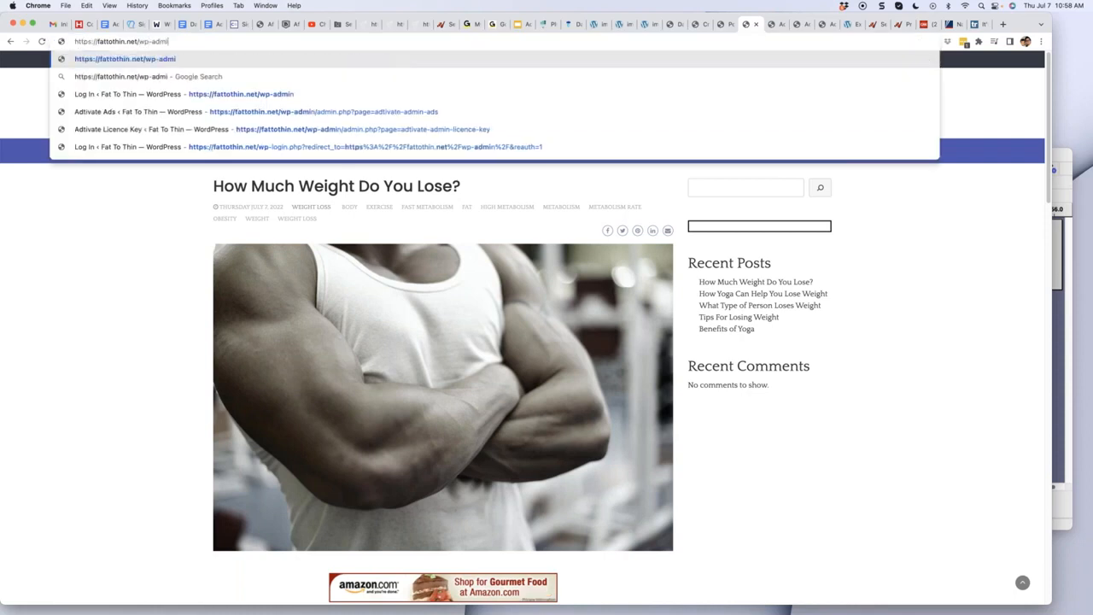
key("Return")
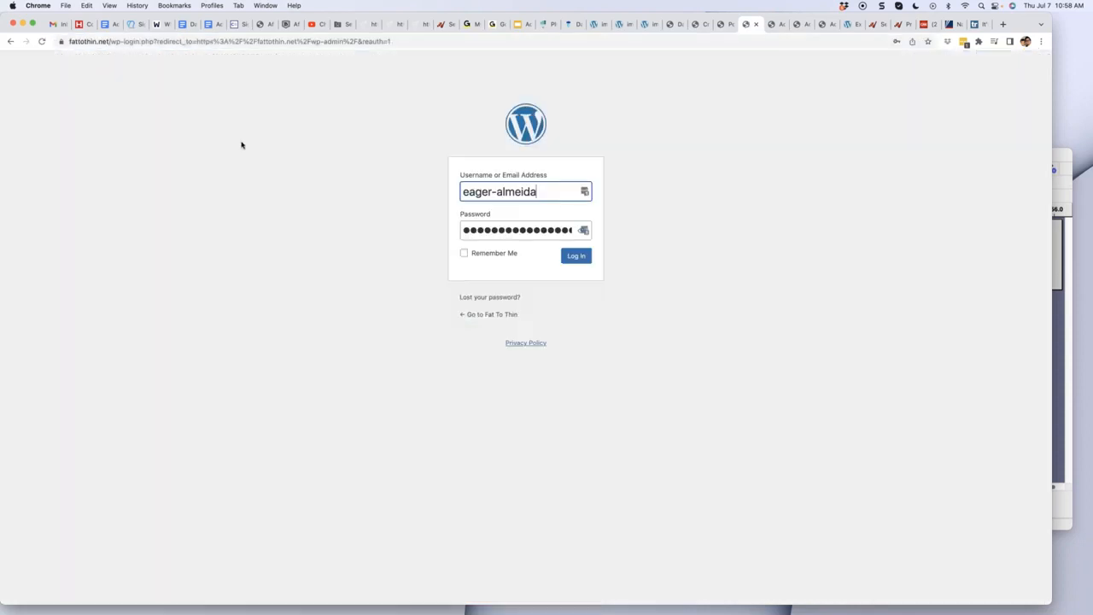
left_click(576, 258)
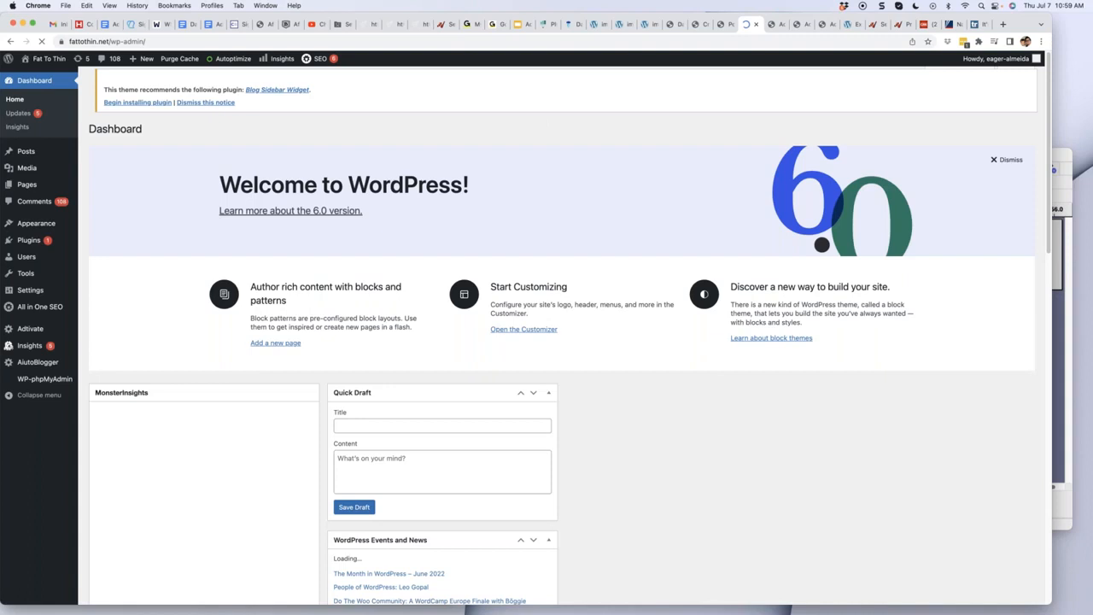
Open Fat To Thin's posts list and view the post How Much Weight Do You Lose? in a new tab.
mouse_move(43, 152)
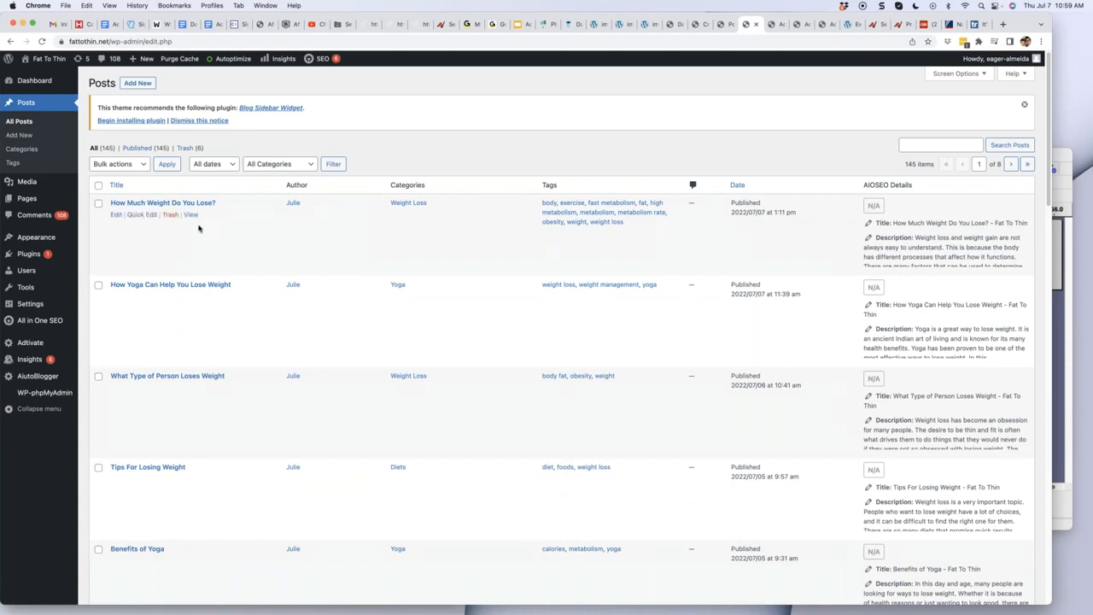
left_click(192, 215, "super")
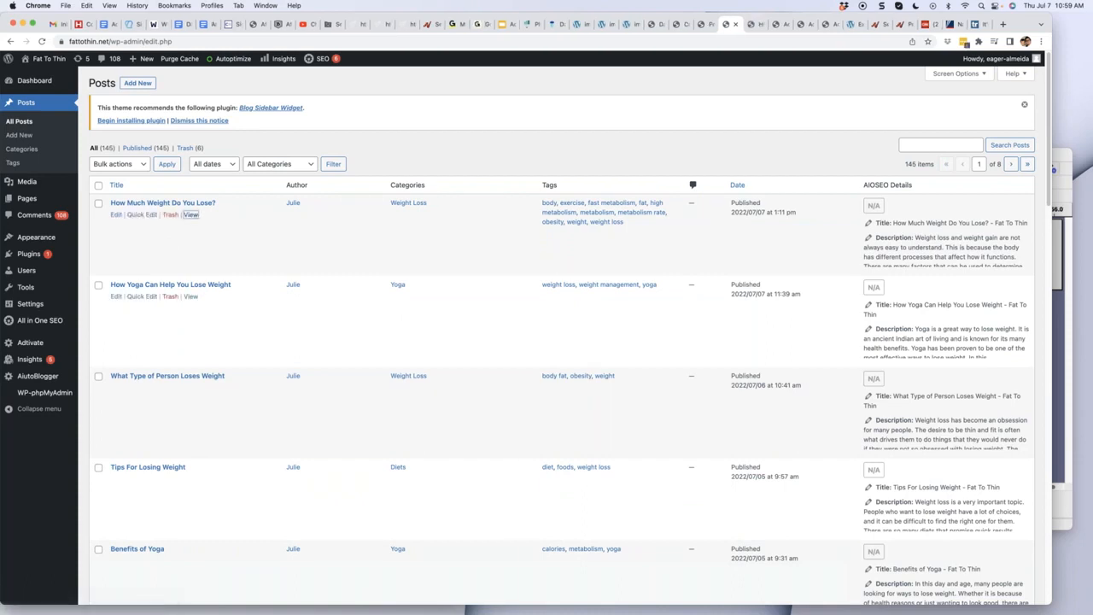
Open the Fat To Thin post How Yoga Can Help You Lose Weight in a new tab and examine its banner ad.
left_click(192, 297, "super")
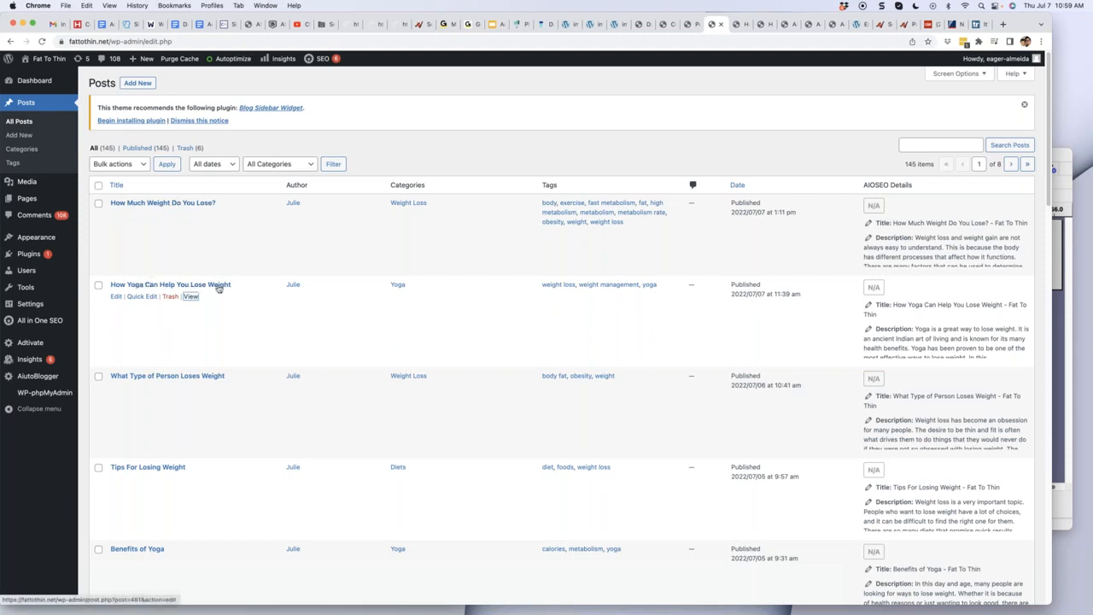
left_click(764, 26)
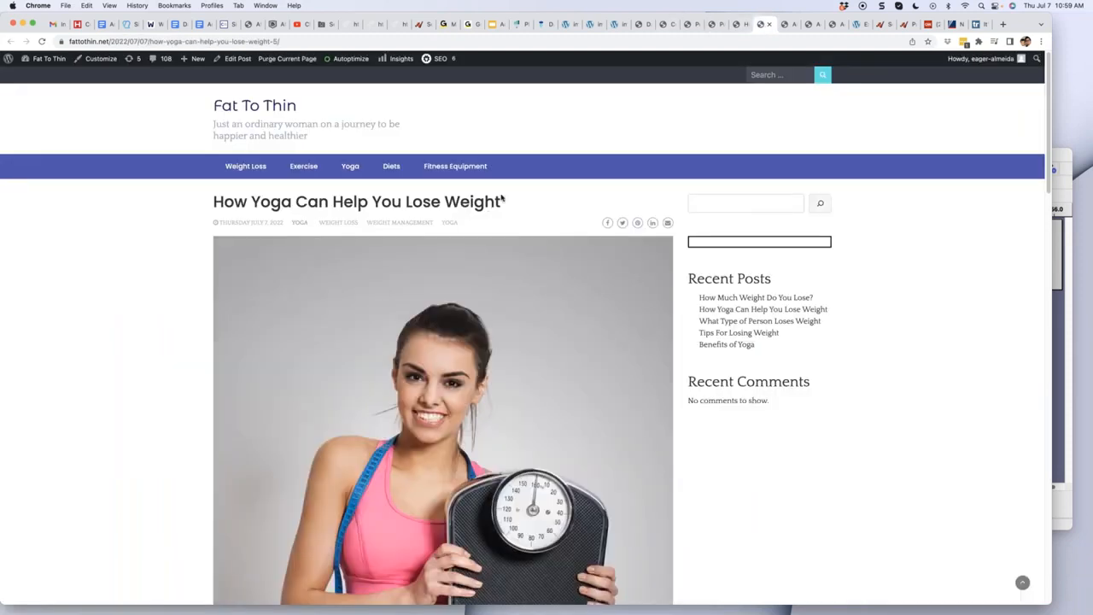
scroll(483, 211, "down", 3)
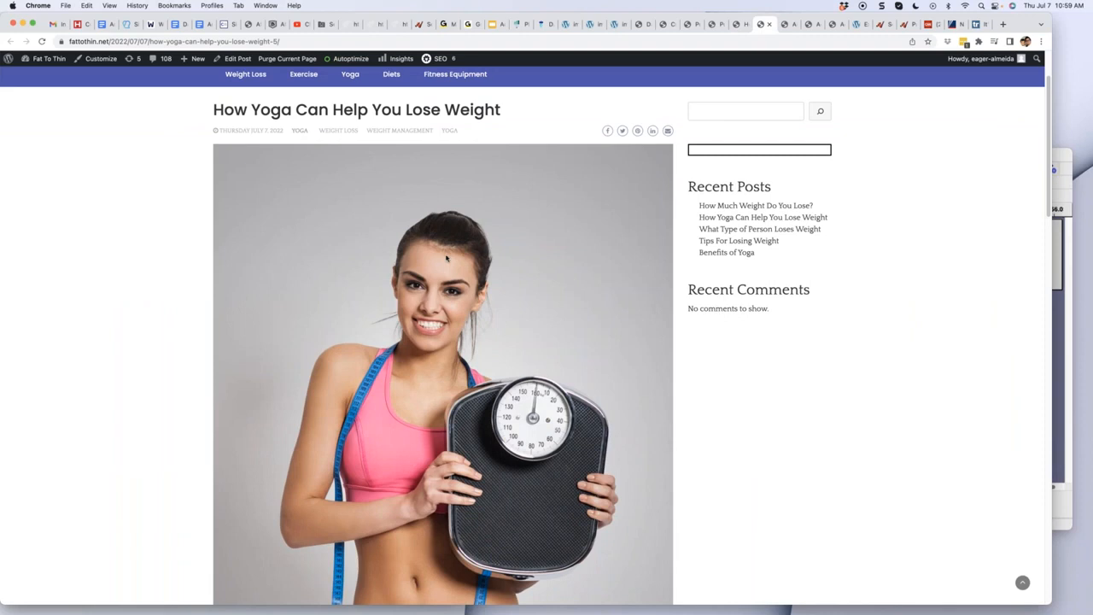
scroll(461, 248, "down", 10)
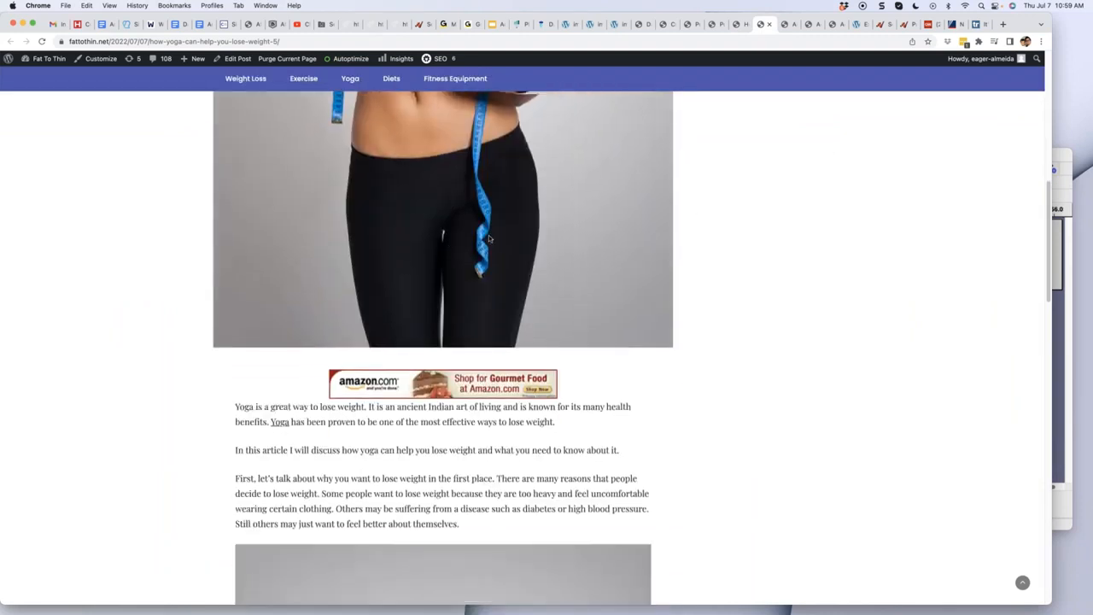
scroll(485, 240, "down", 5)
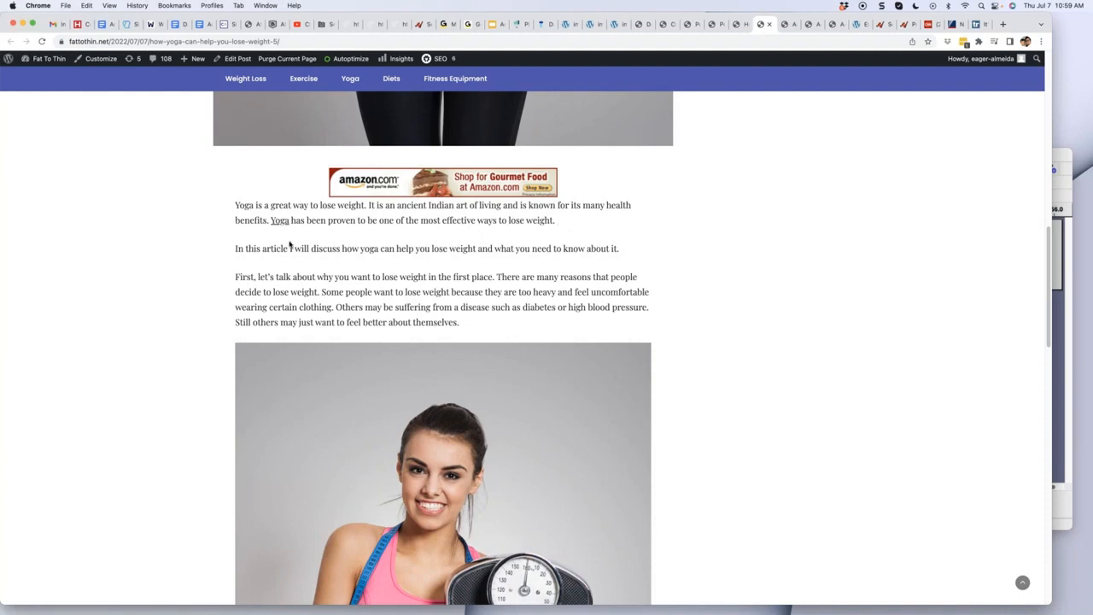
Highlight and read the yoga post's introductory paragraphs below the Amazon banner.
left_click_drag(235, 249, 618, 253)
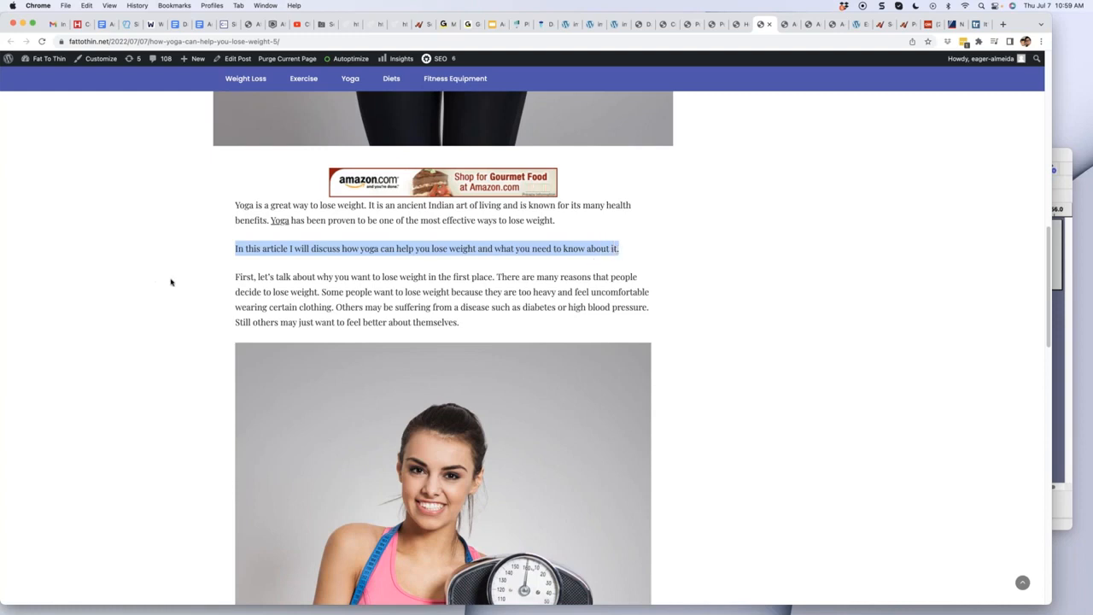
left_click_drag(229, 281, 590, 292)
left_click(338, 309)
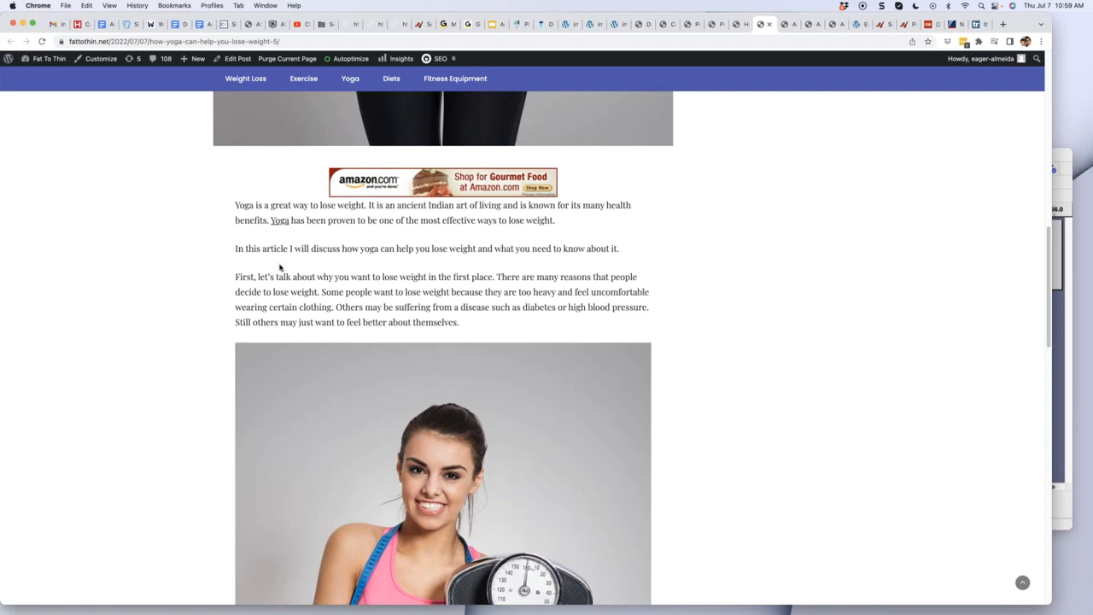
left_click_drag(232, 207, 520, 294)
left_click(542, 302)
Examine the rest of the yoga post, highlighting the numbered yoga poses and closing paragraph, then return to the post's title.
scroll(434, 296, "down", 10)
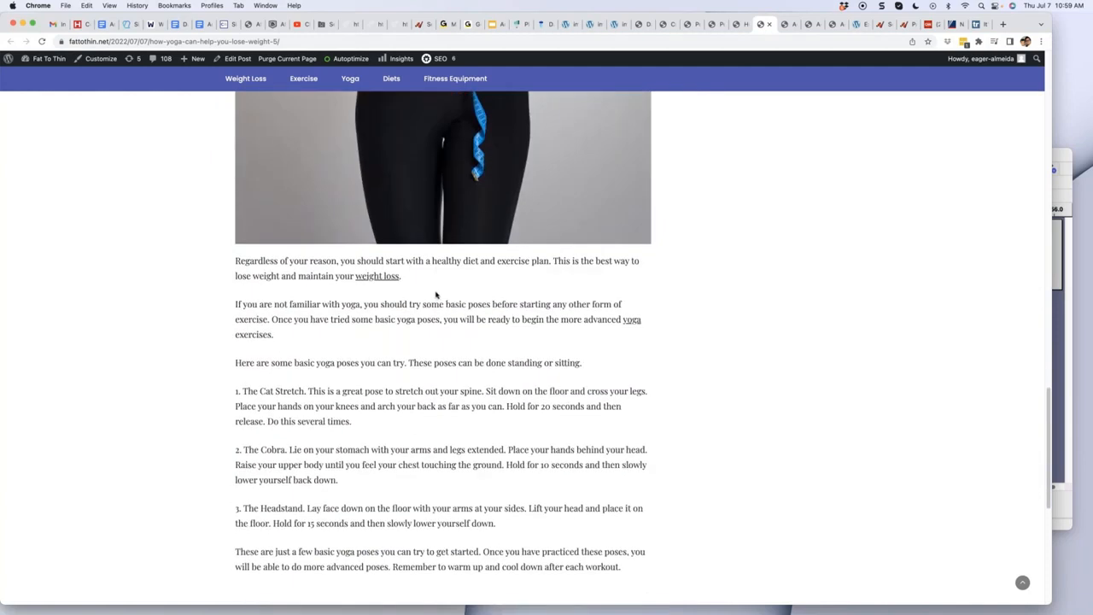
scroll(436, 295, "down", 2)
left_click_drag(238, 139, 581, 349)
left_click(597, 407)
scroll(412, 376, "up", 2)
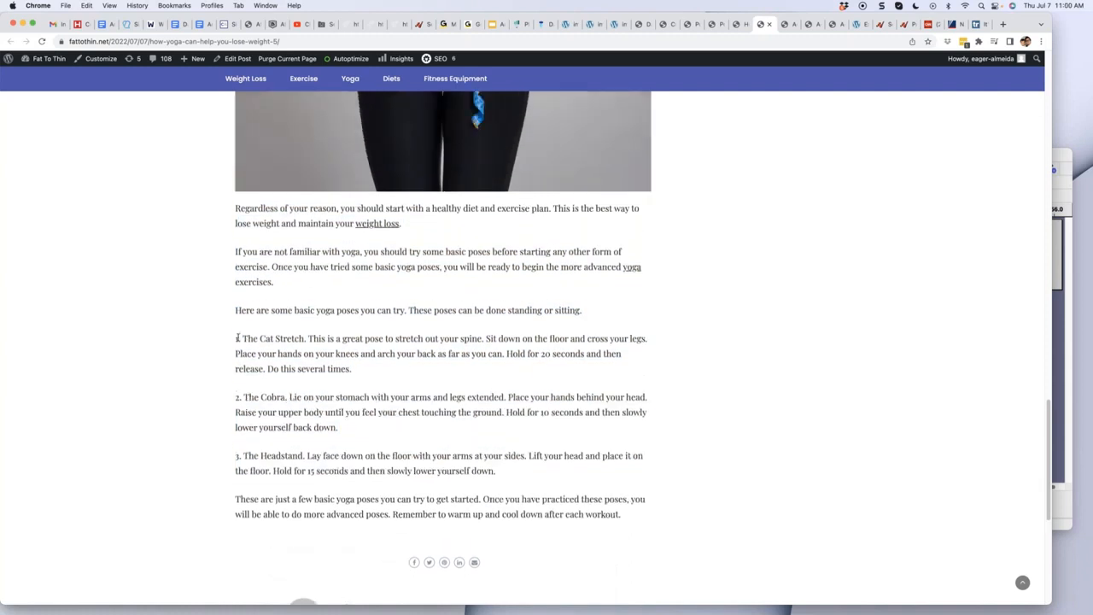
left_click_drag(234, 339, 622, 515)
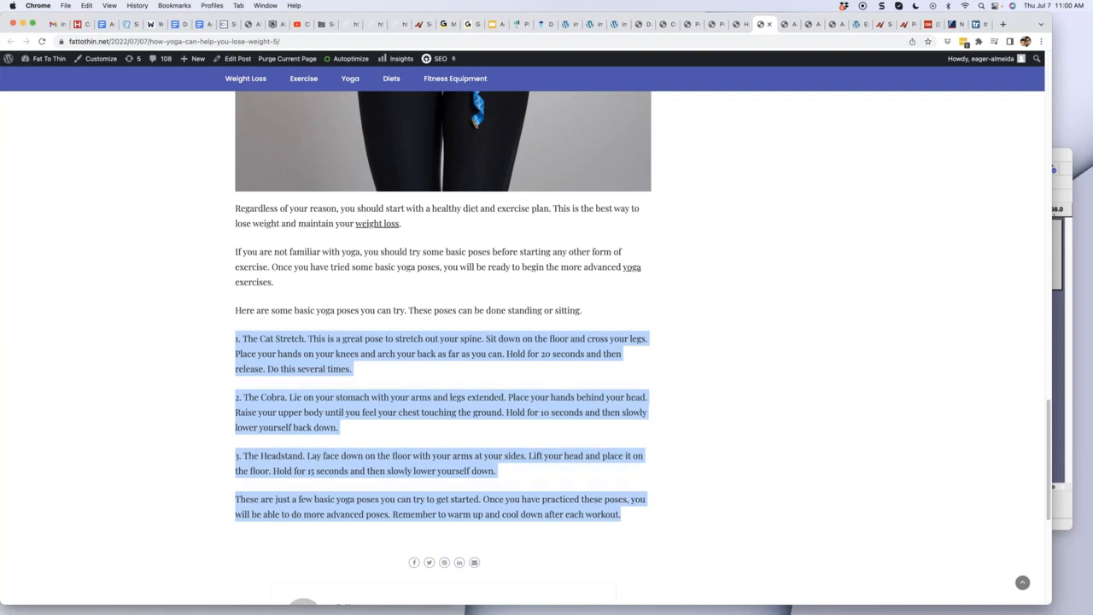
left_click(544, 477)
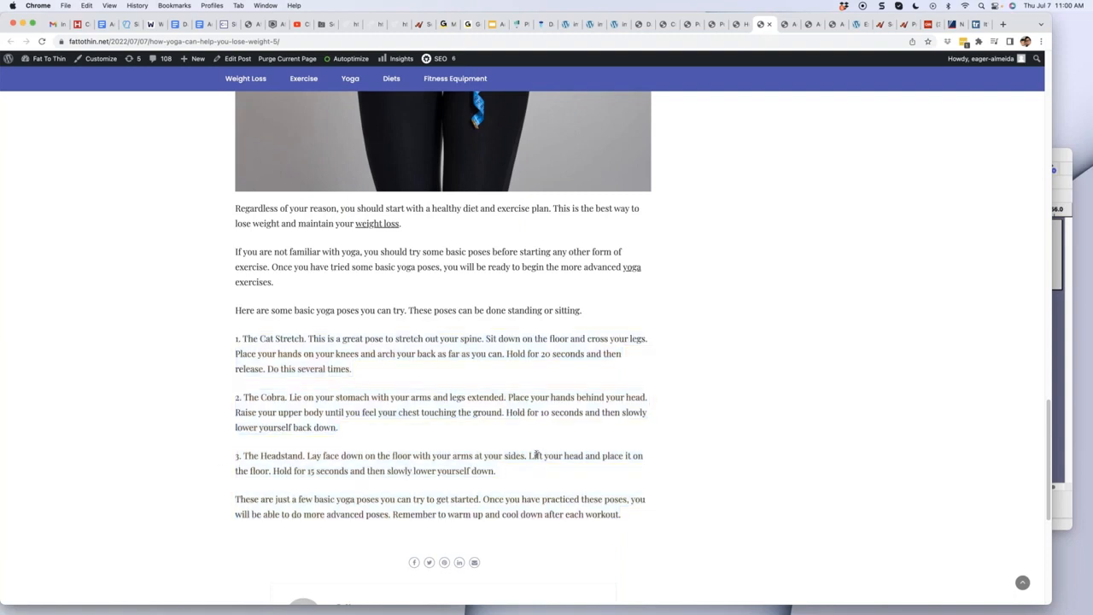
scroll(704, 384, "up", 20)
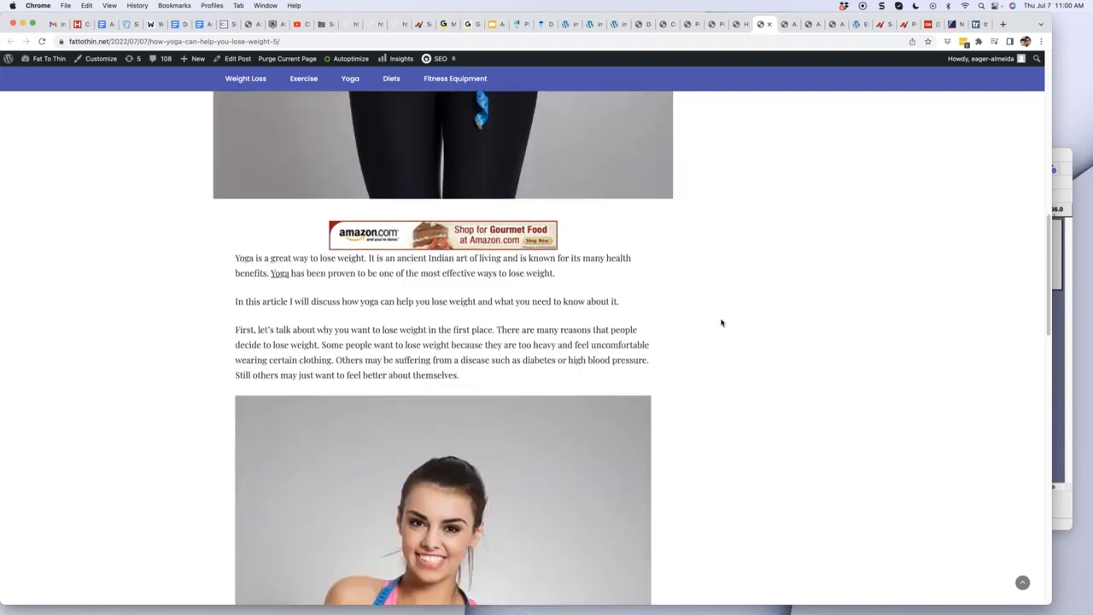
scroll(766, 186, "up", 1)
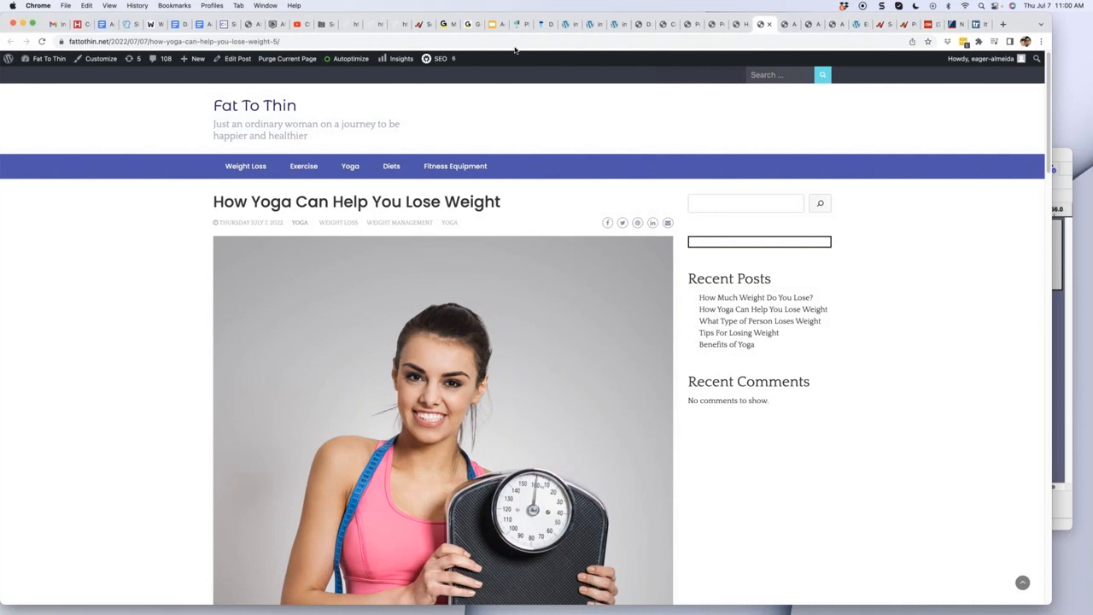
Switch to the Adtivate Live Demo slides, then review the two package offers on the launch.adtivate.com/bundle page.
left_click(493, 24)
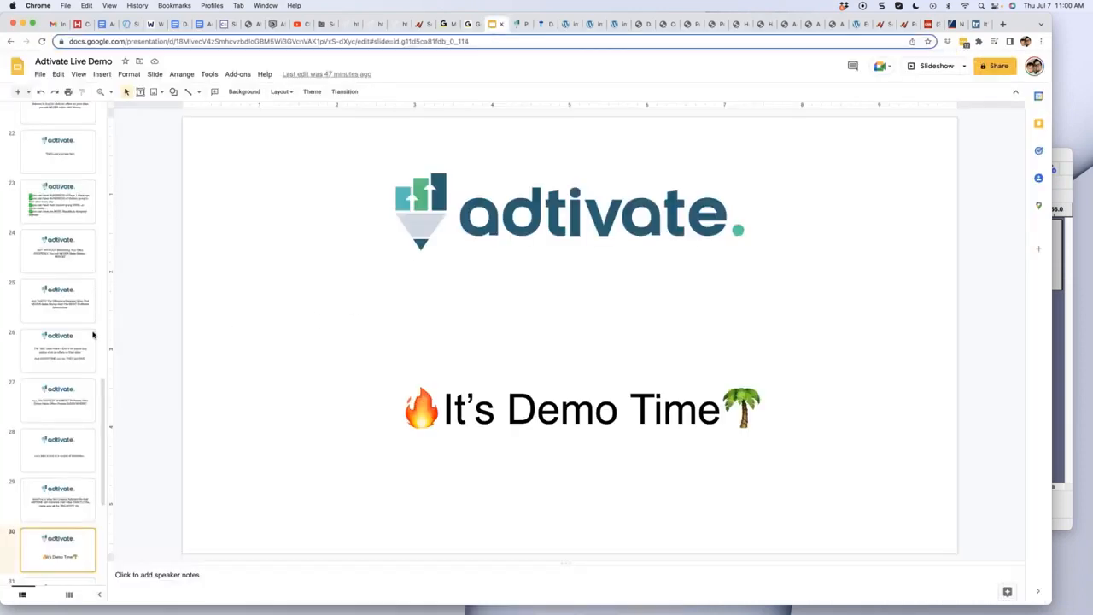
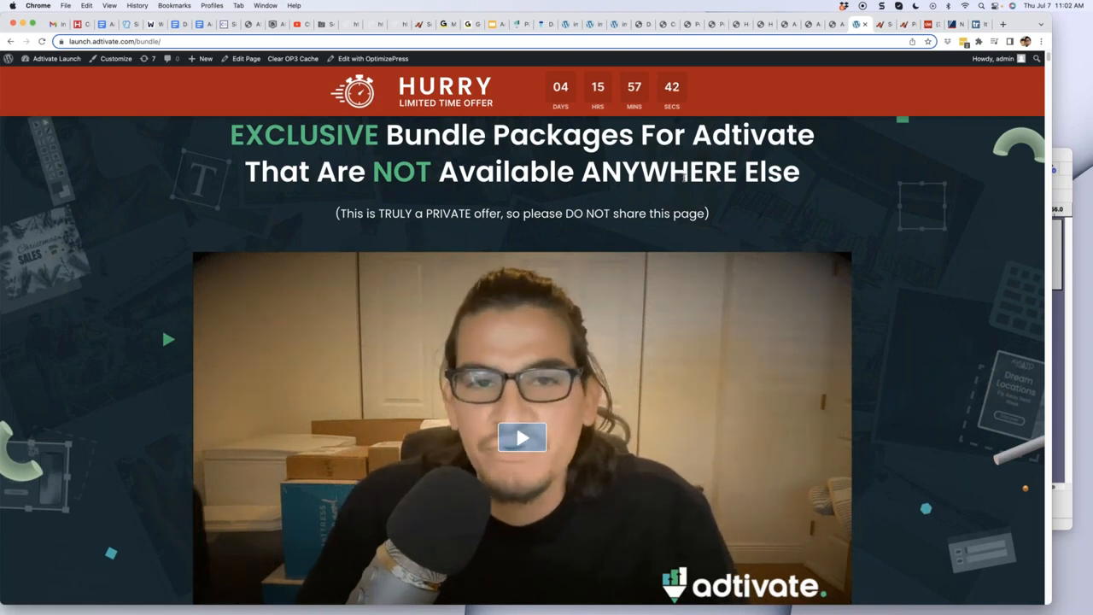
scroll(681, 175, "down", 5)
scroll(685, 184, "down", 5)
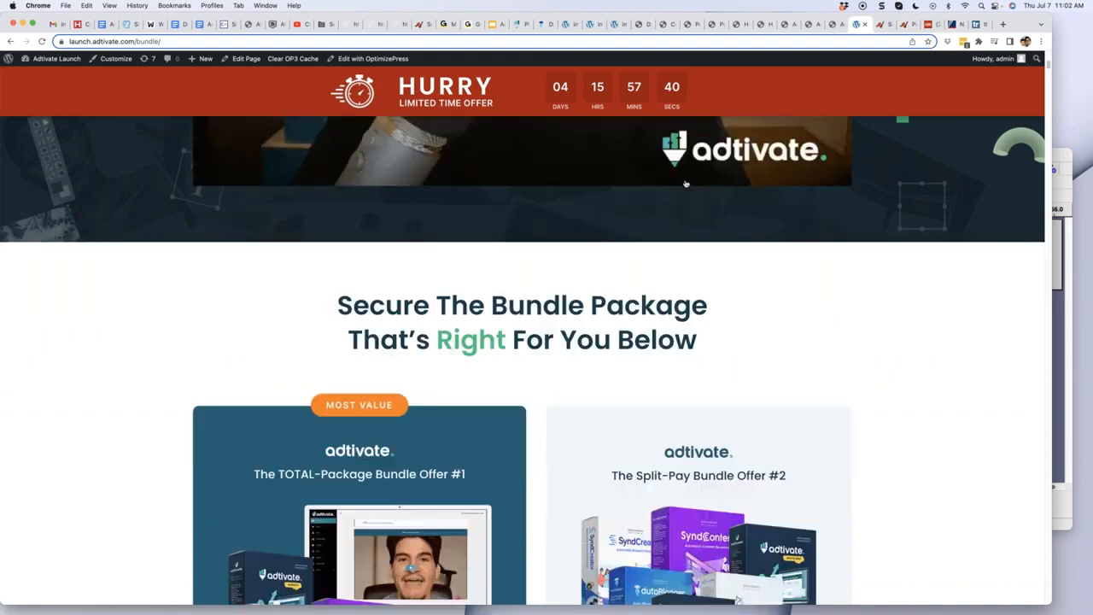
scroll(687, 182, "down", 3)
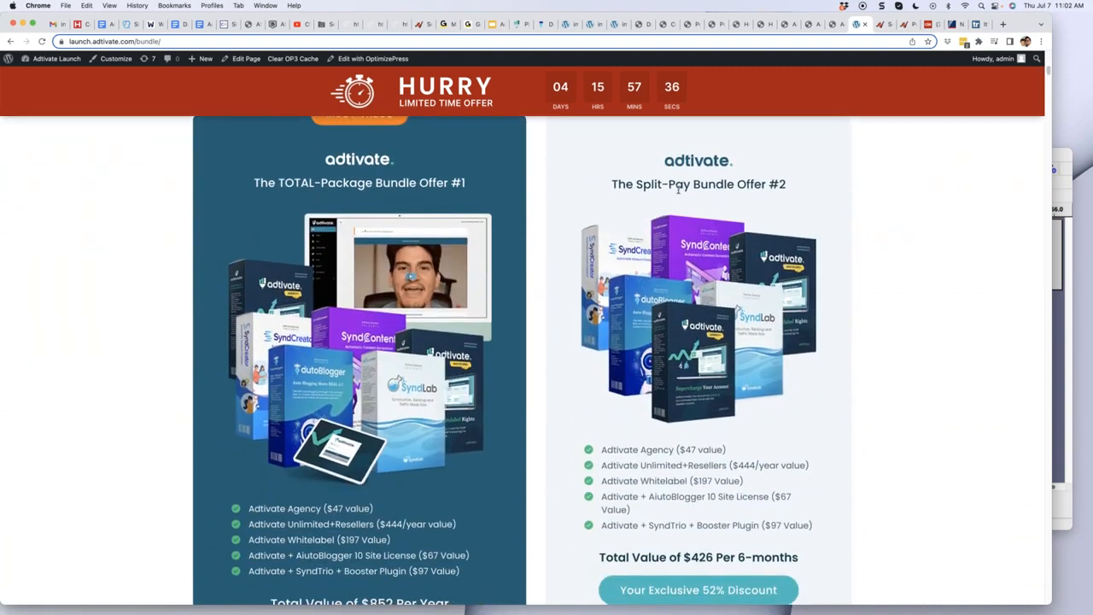
Copy the TOTAL-Package bundle image's address, view the image in a new tab, and close that tab.
right_click(385, 318)
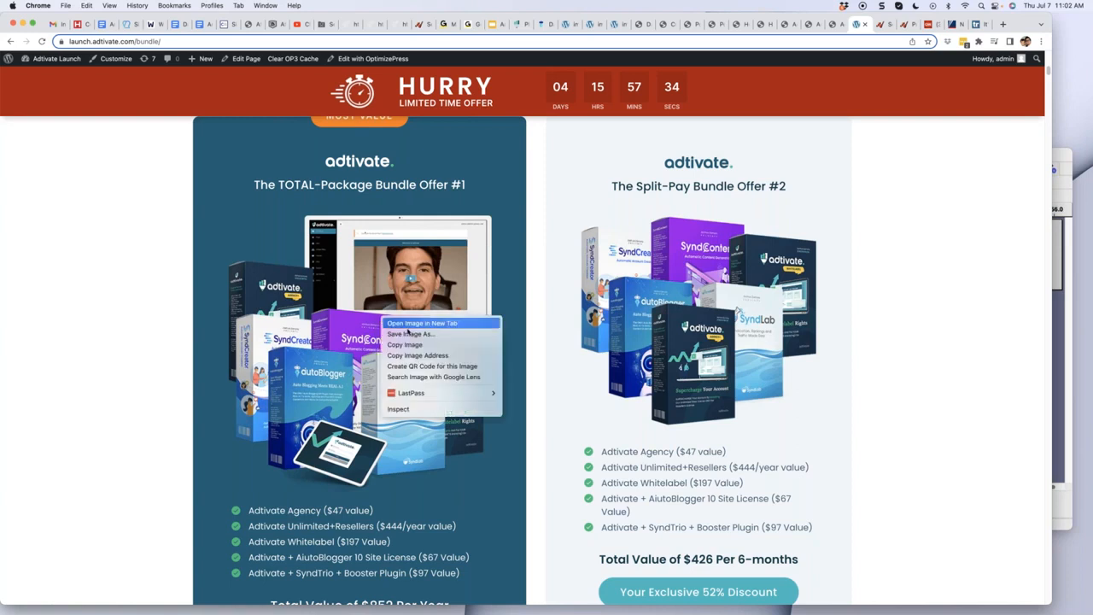
left_click(446, 354)
left_click(1003, 24)
type("https://launch.adtivate.com/wp-content/uploads/2022/07/img-136.png")
key("Return")
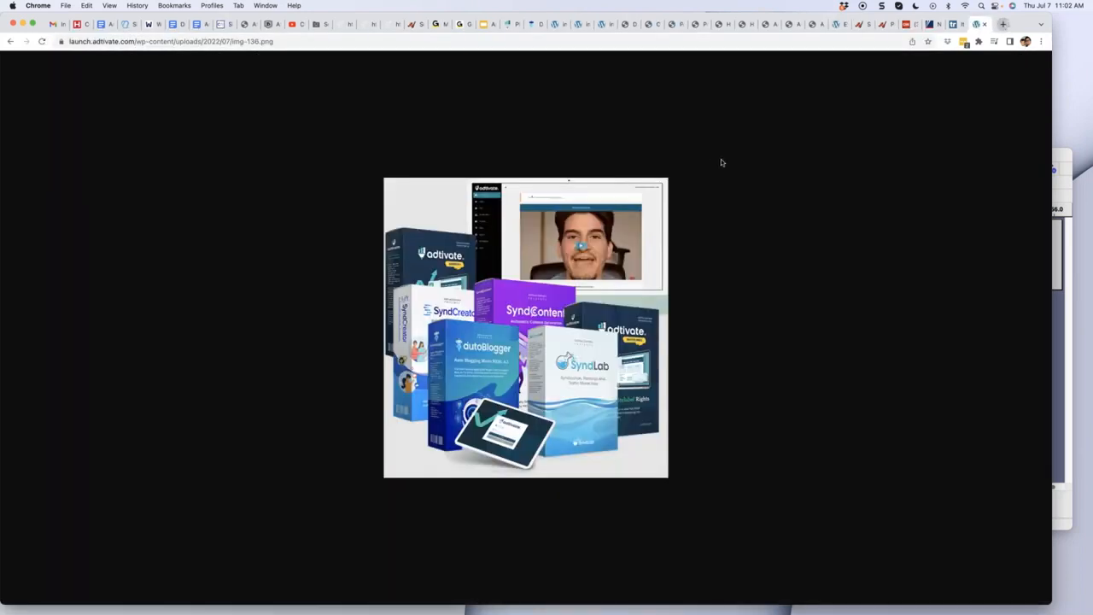
left_click(984, 25)
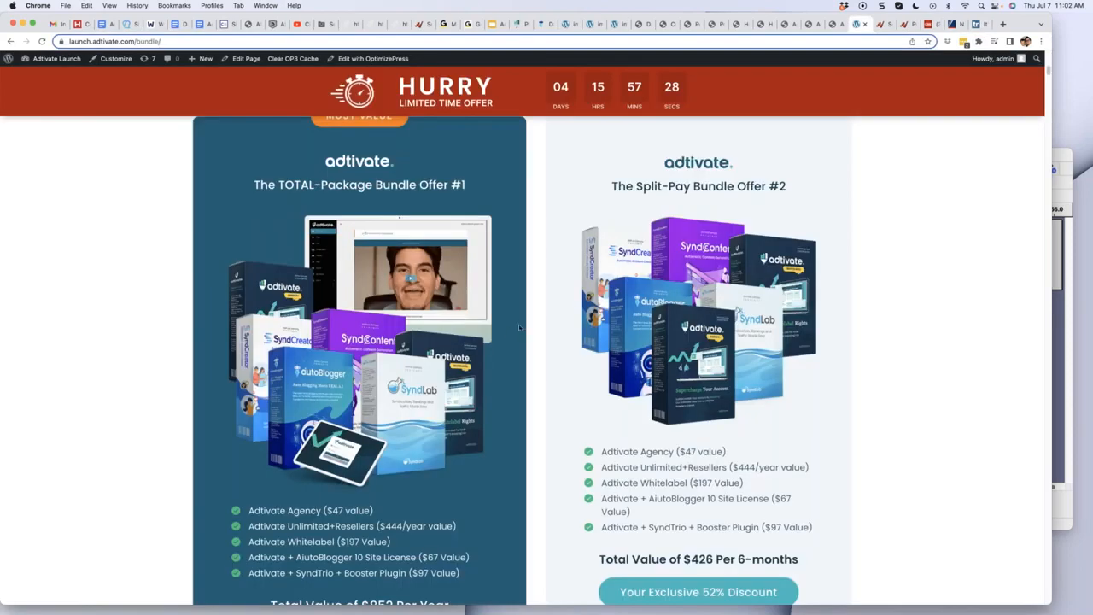
Review the TOTAL-Package bundle's inclusions, highlighting the Adtivate Agency item.
scroll(474, 339, "down", 1)
scroll(474, 339, "down", 1)
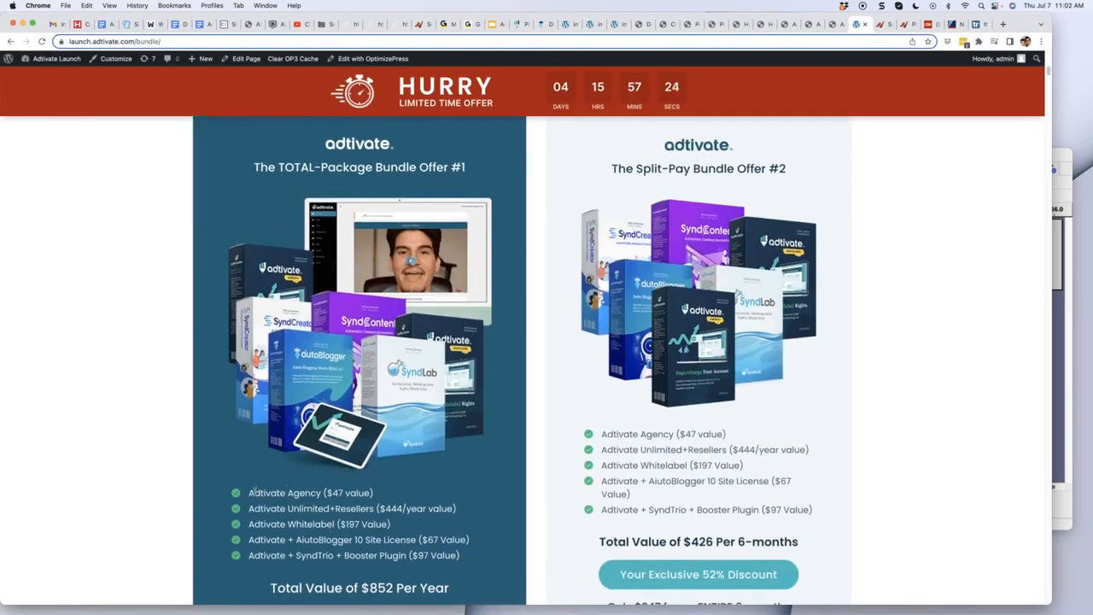
left_click_drag(249, 493, 330, 493)
left_click(363, 493)
left_click_drag(136, 41, 75, 41)
key("super+c")
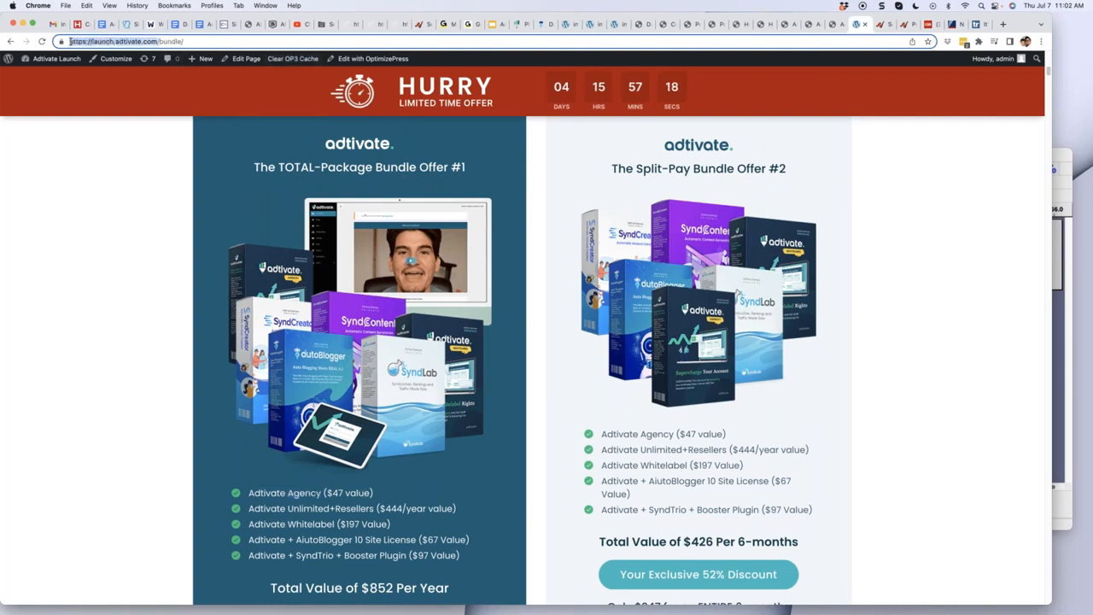
left_click(1010, 27)
key("super+v")
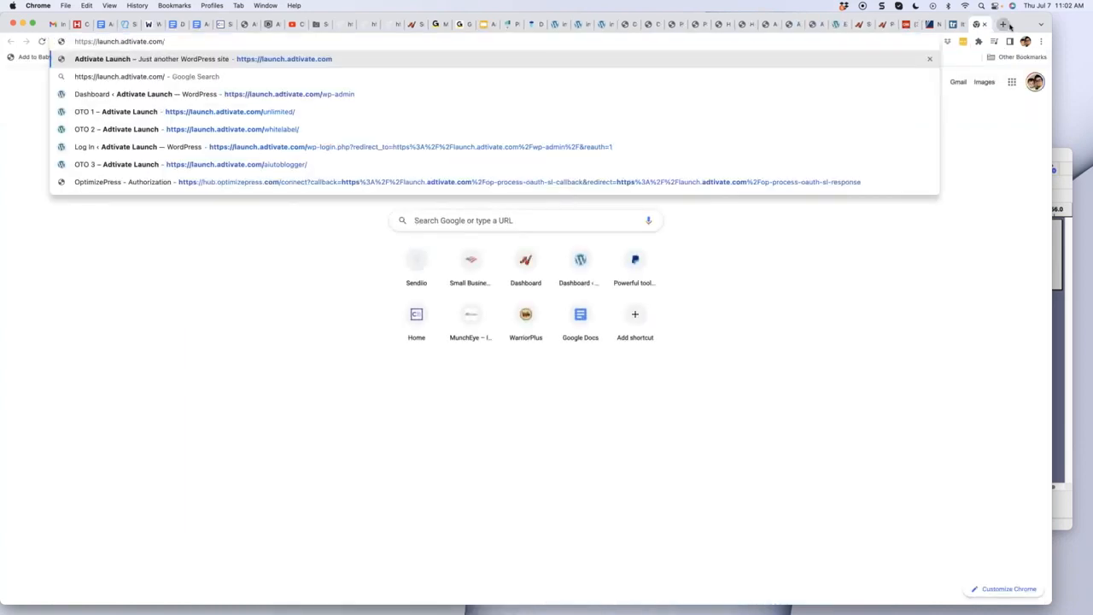
key("Return")
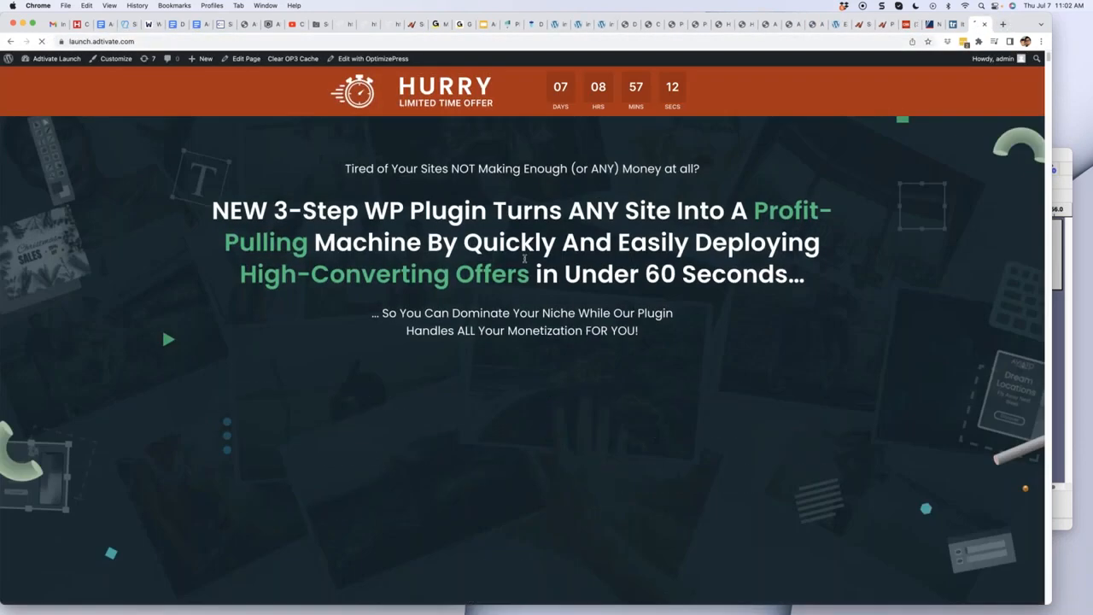
Go to the pricing section of the Adtivate sales page and compare the Lite and Agency plans.
scroll(525, 258, "down", 10)
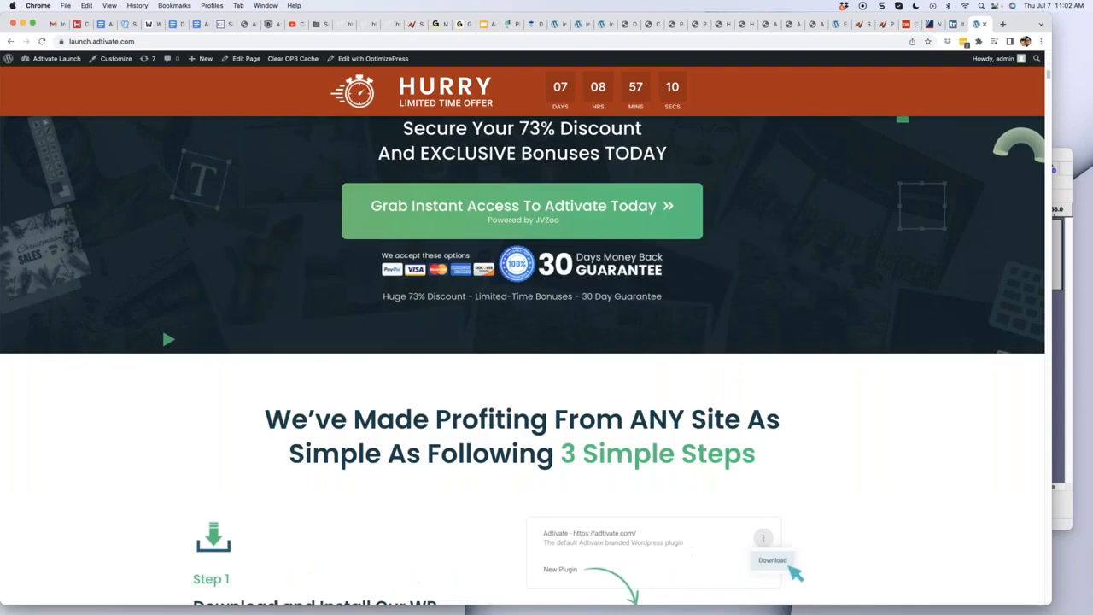
scroll(523, 342, "down", 4)
scroll(523, 342, "up", 4)
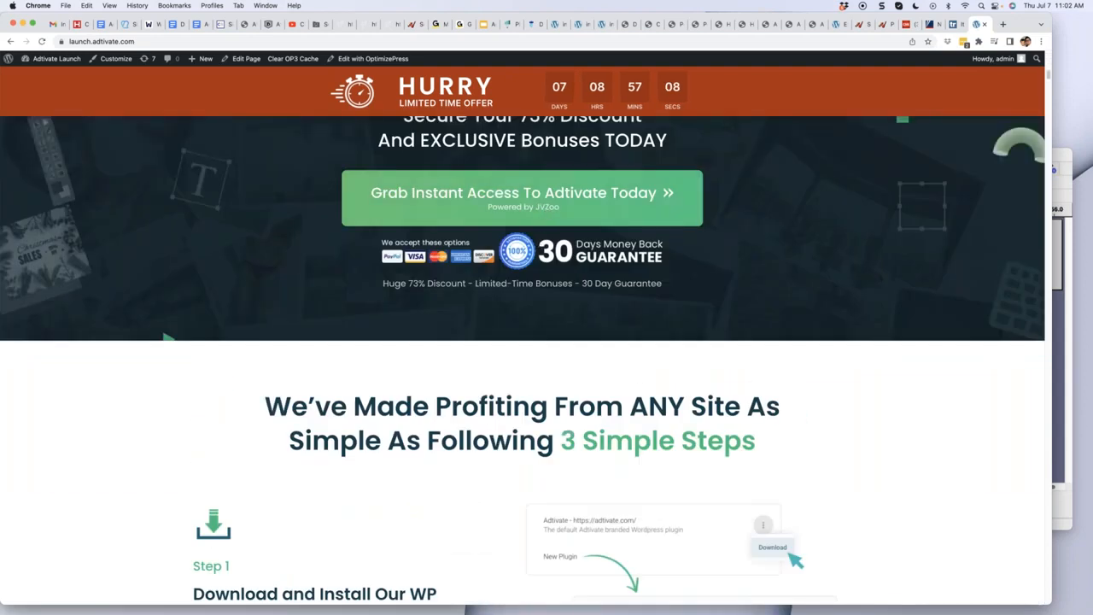
left_click(512, 201)
scroll(499, 297, "down", 1)
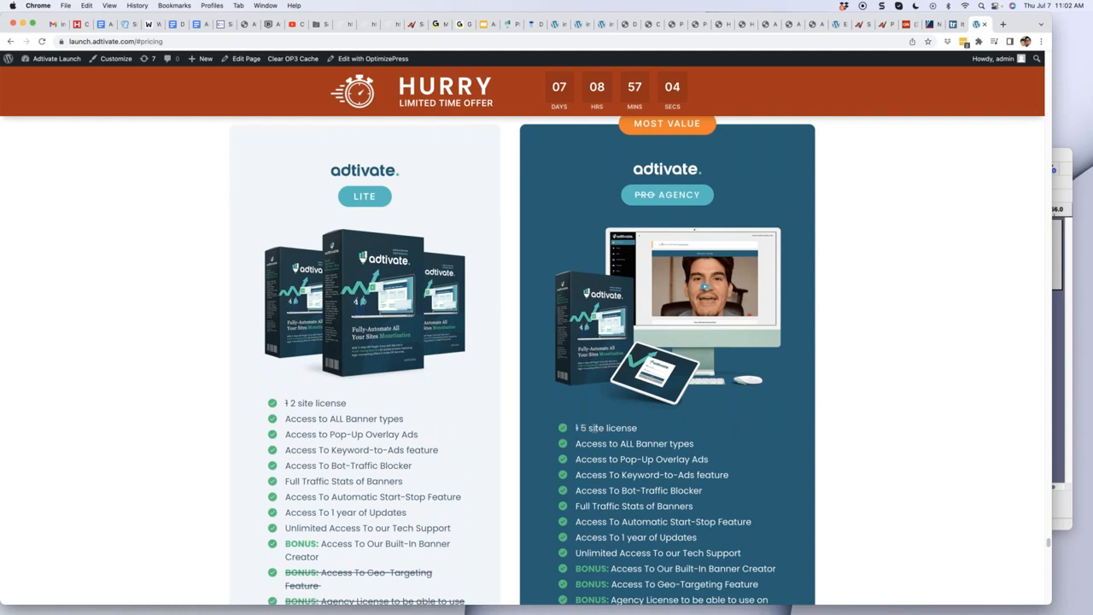
scroll(589, 423, "down", 1)
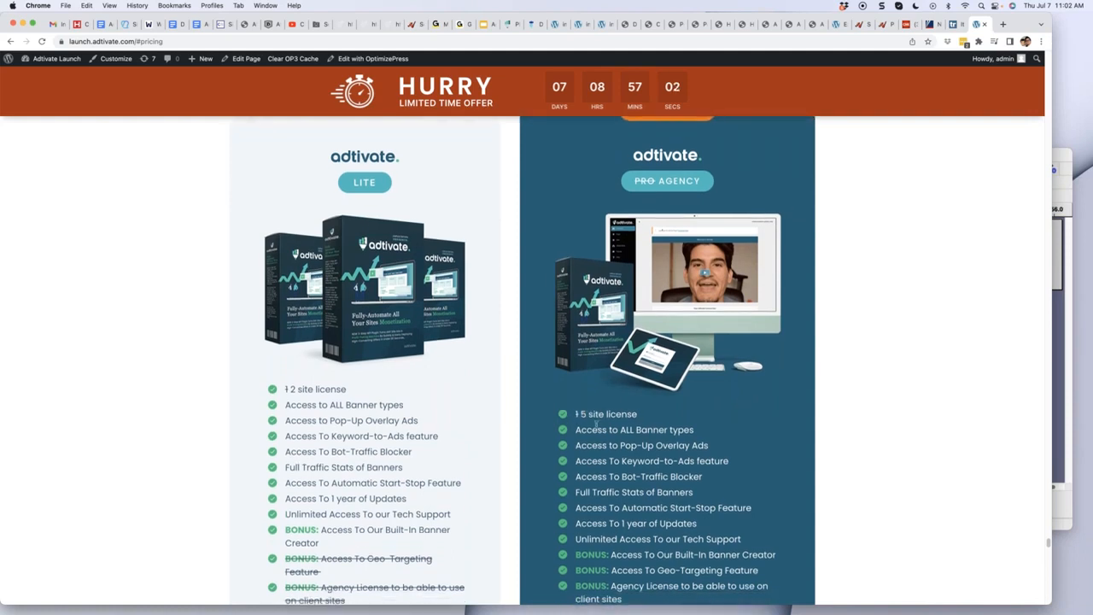
Review the Agency plan's features, highlighting banner types, pop-up overlay ads, keyword-to-ads, bot-traffic blocker and full traffic stats.
left_click_drag(578, 420, 694, 422)
left_click(598, 437)
left_click_drag(583, 435, 705, 436)
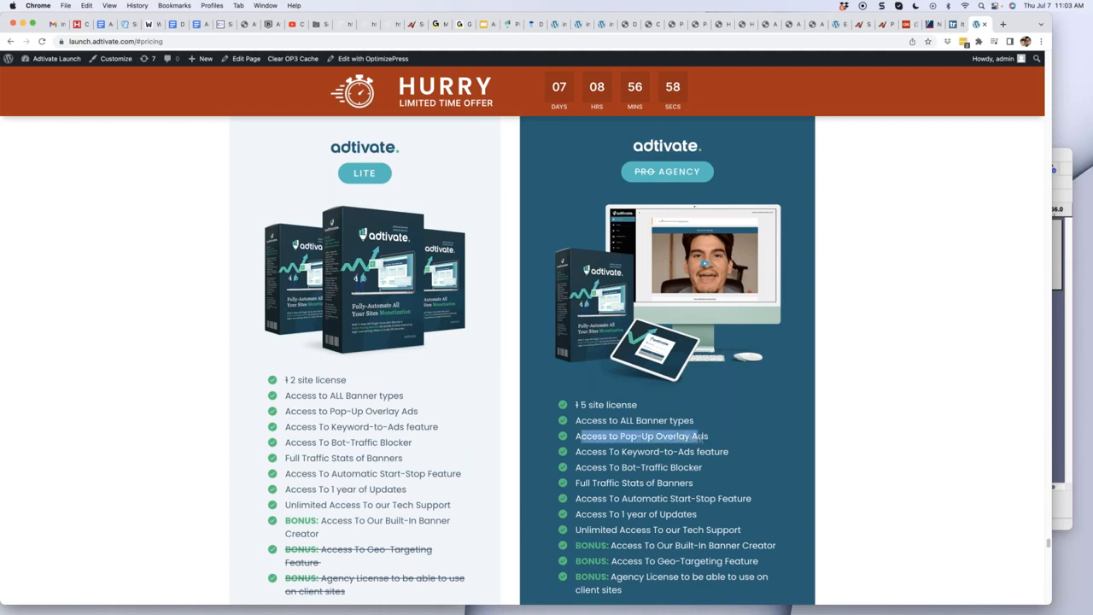
left_click(660, 442)
left_click_drag(576, 452, 728, 453)
left_click(670, 480)
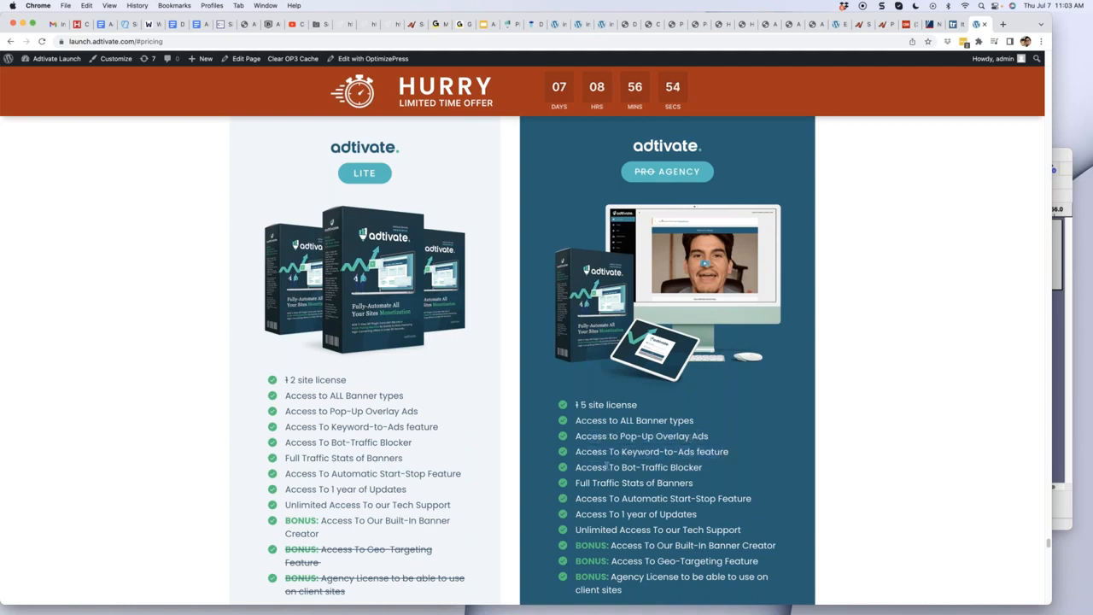
left_click_drag(582, 467, 687, 467)
left_click(683, 465)
left_click_drag(578, 483, 683, 484)
left_click(678, 484)
Switch to the ThatCryptoStuff dashboard, open its Adtivate ads list and view the statistics for Top Ad.
left_click(628, 25)
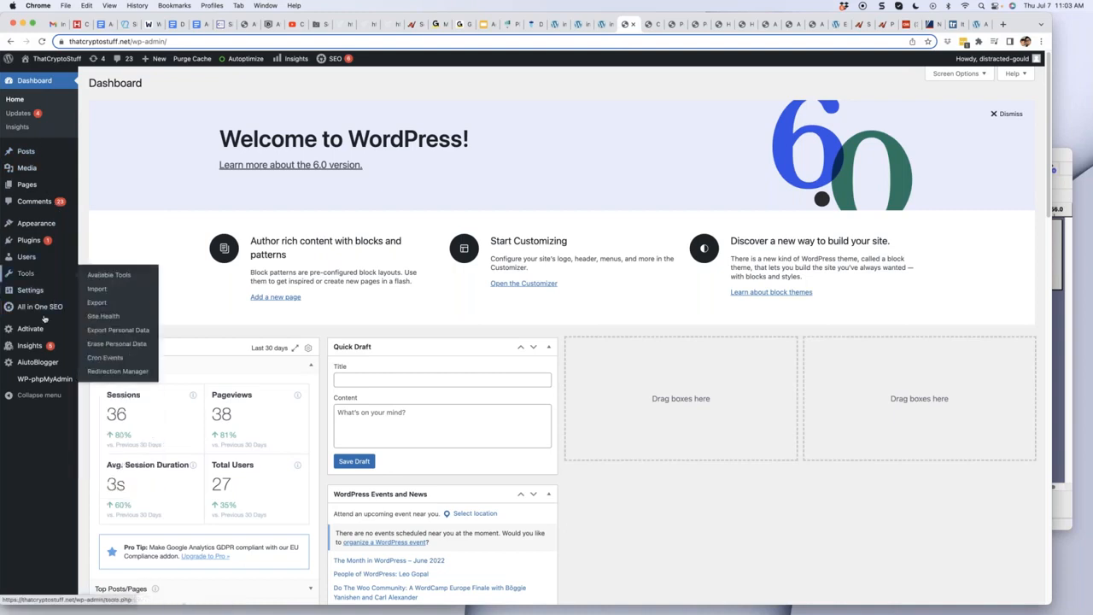
mouse_move(40, 333)
left_click(95, 344)
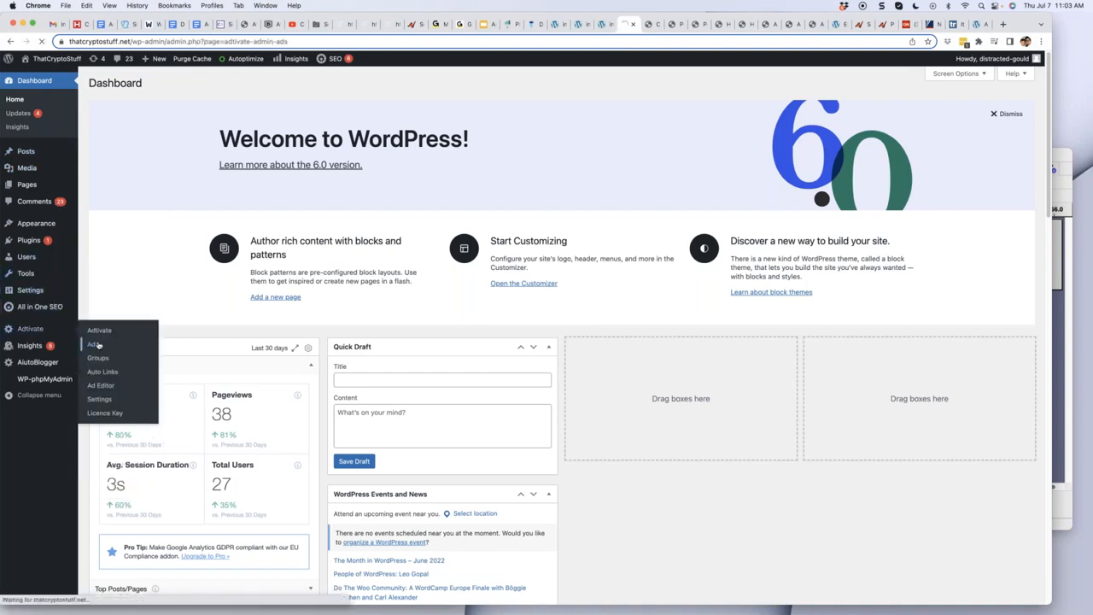
mouse_move(135, 155)
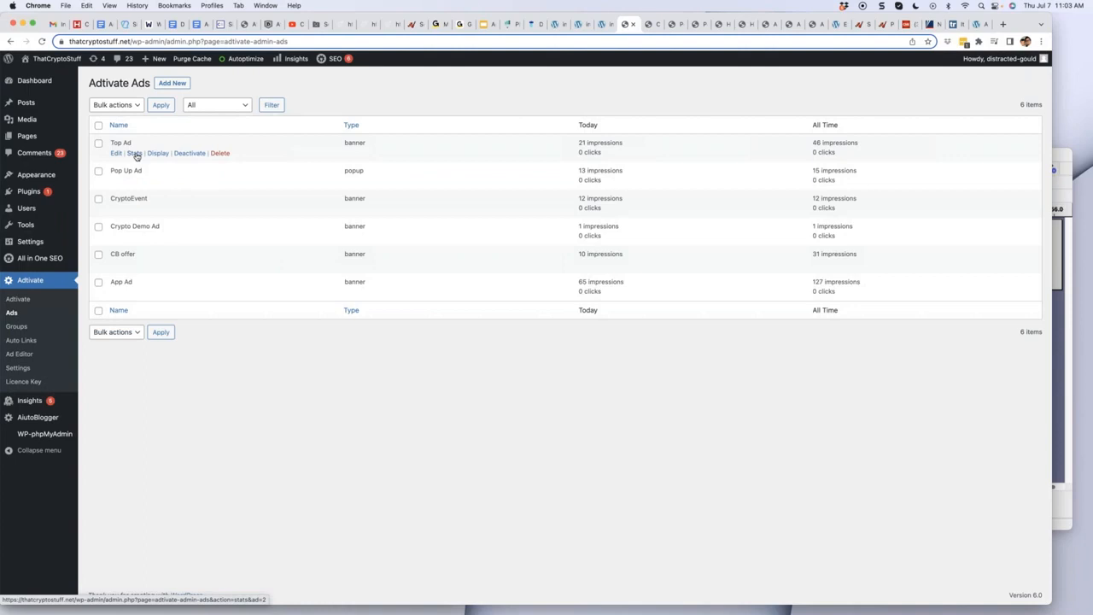
left_click(135, 154)
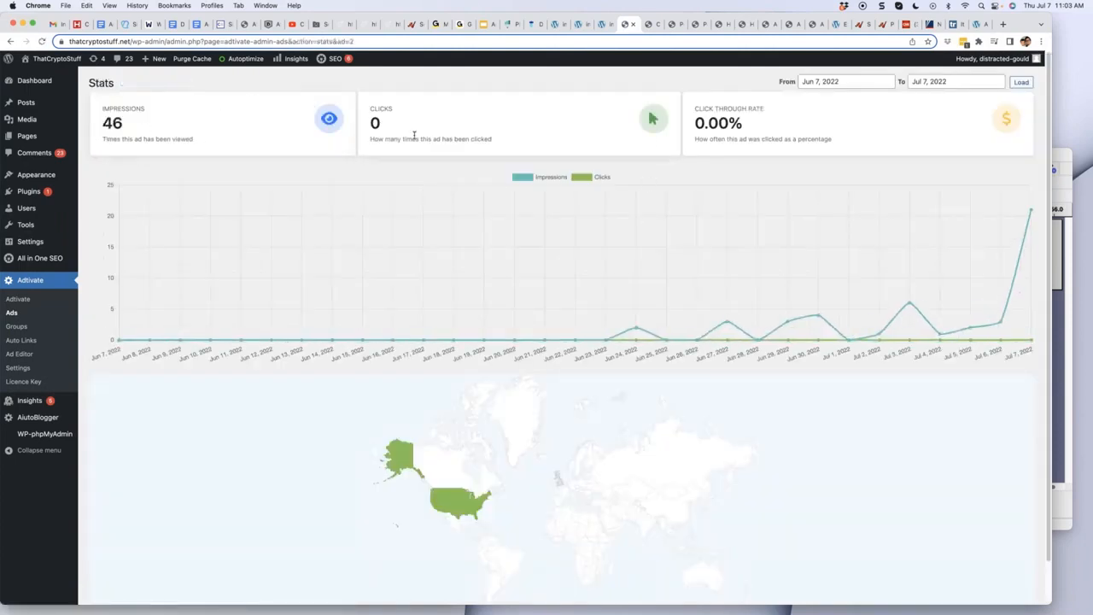
scroll(494, 384, "down", 1)
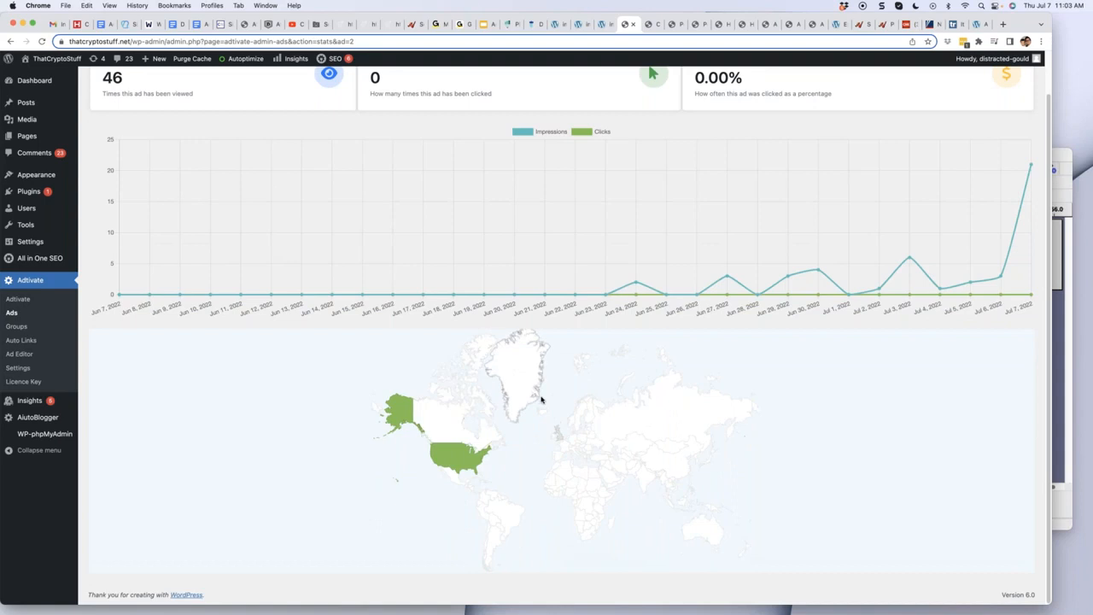
Review Top Ad's impressions, clicks and click-through statistics, and inspect the From and To date range calendars.
scroll(767, 242, "up", 1)
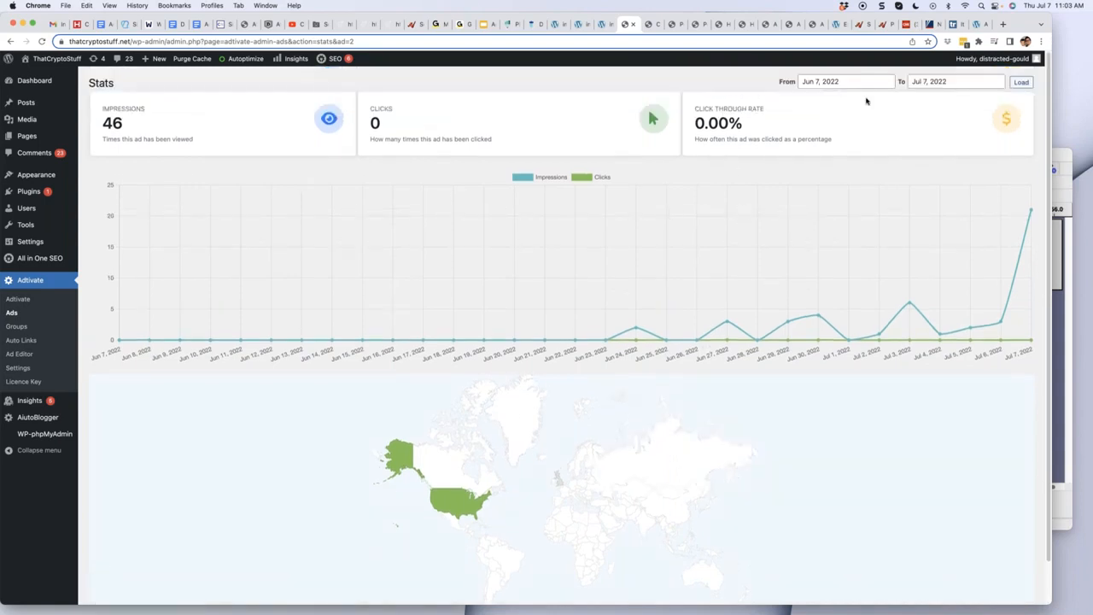
left_click(854, 81)
left_click(944, 85)
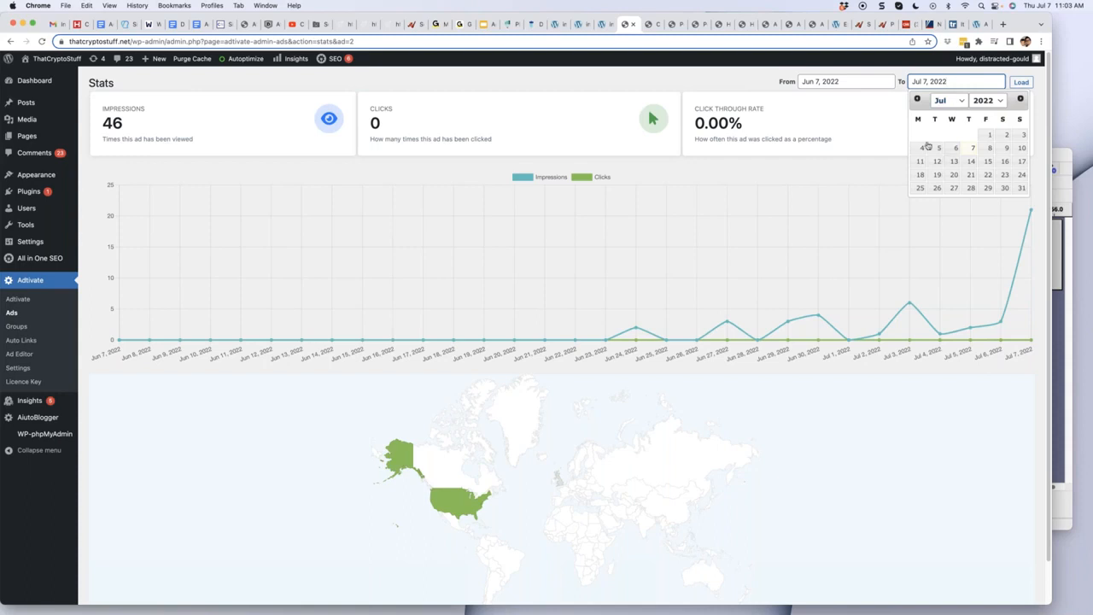
left_click(722, 83)
scroll(539, 225, "down", 1)
scroll(513, 223, "up", 1)
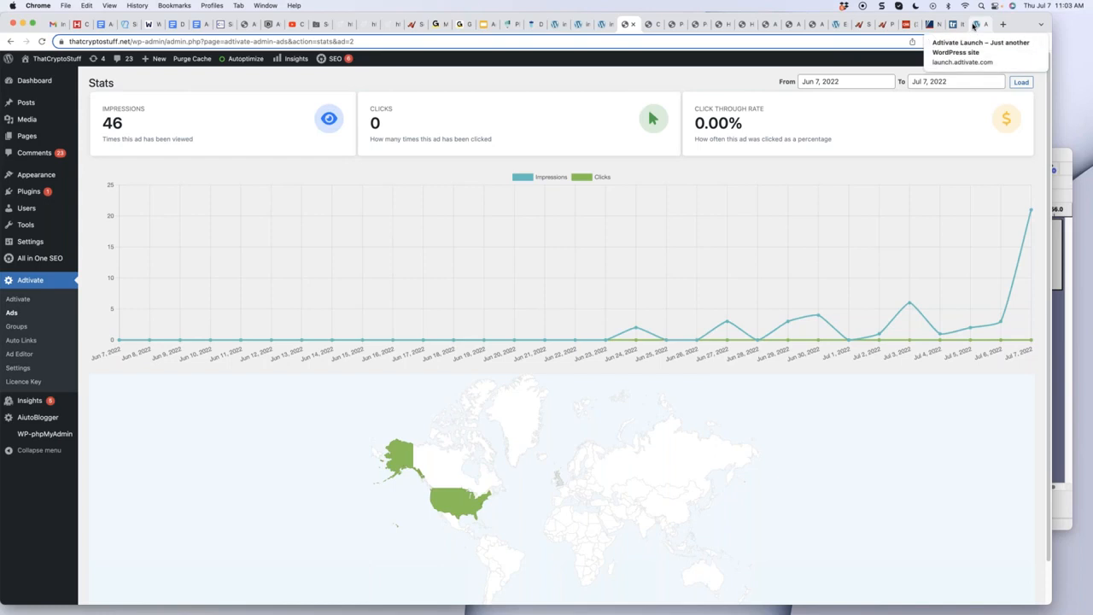
Return to the Adtivate pricing page and highlight the Agency plan's bonuses: Built-In Banner Creator, Geo-Targeting Feature and Agency License.
left_click(975, 25)
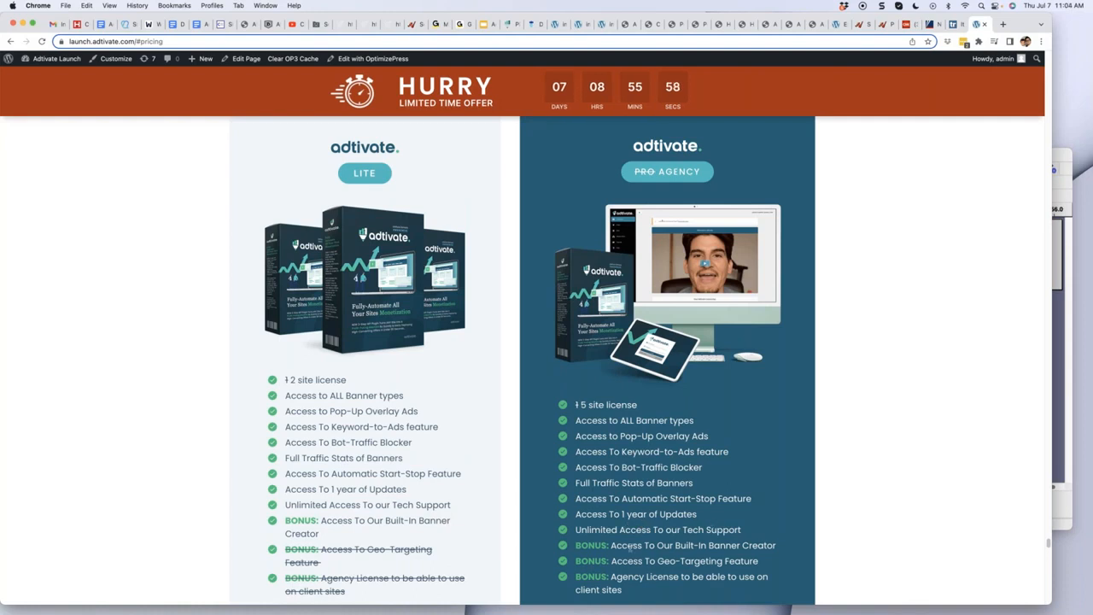
left_click_drag(610, 545, 777, 545)
left_click(777, 545)
left_click_drag(613, 560, 758, 560)
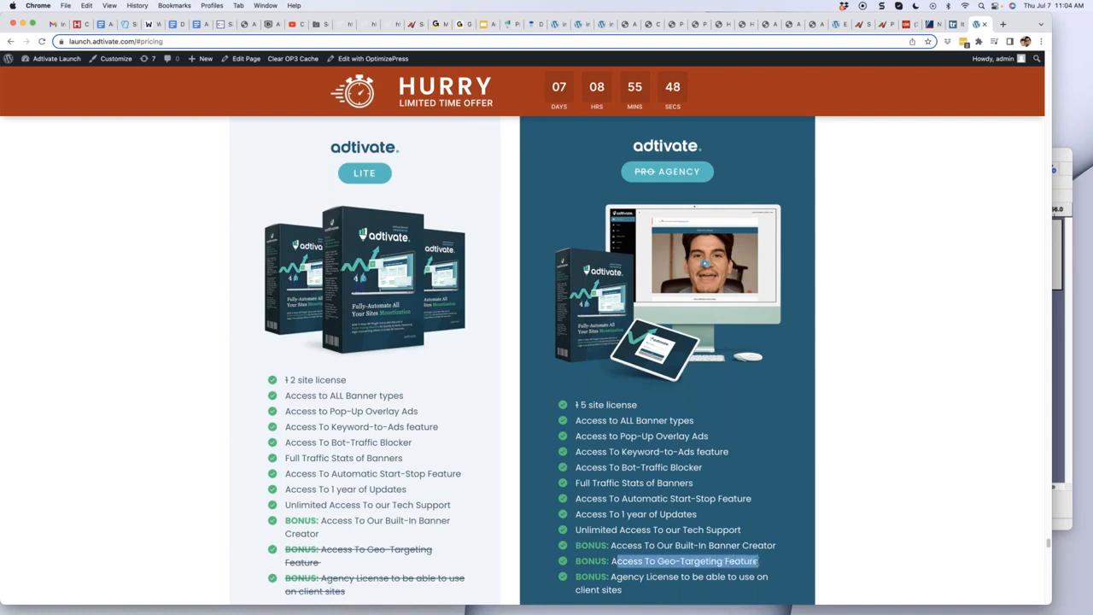
left_click(757, 560)
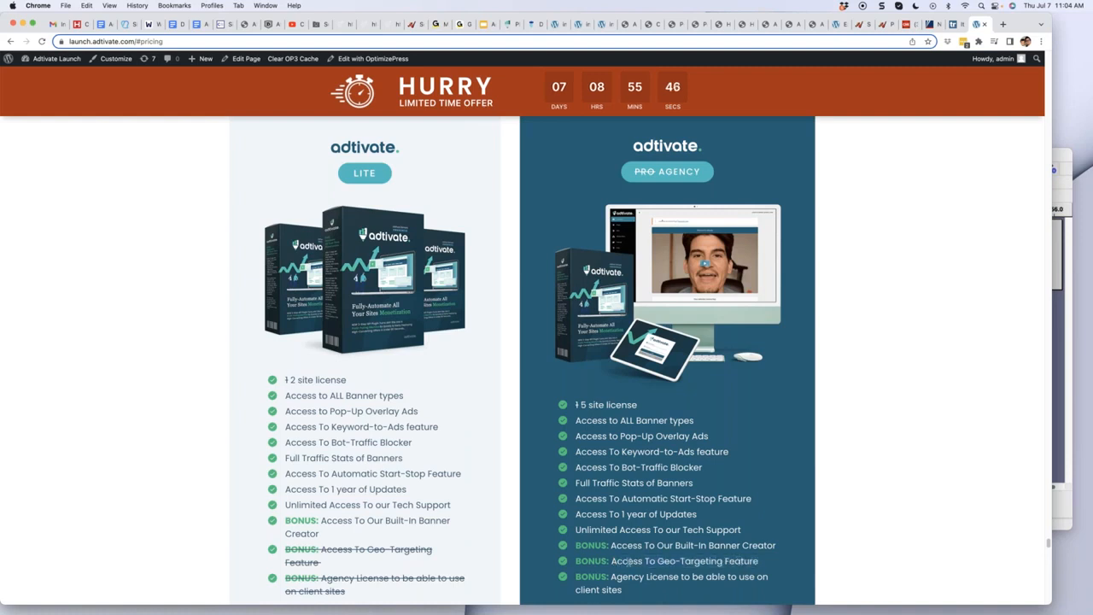
left_click_drag(612, 578, 623, 591)
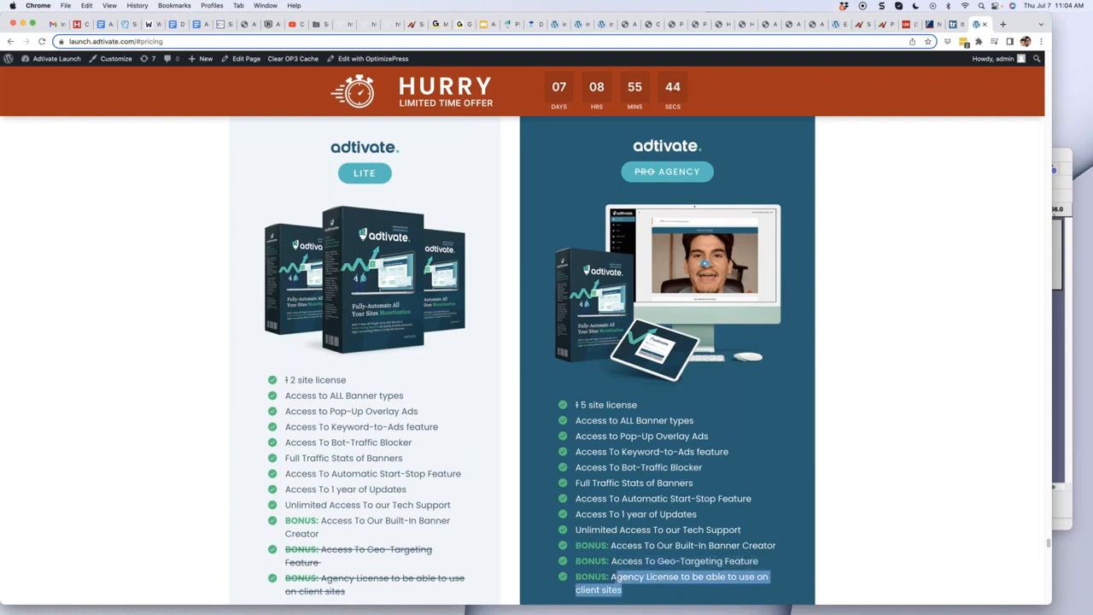
left_click(642, 556)
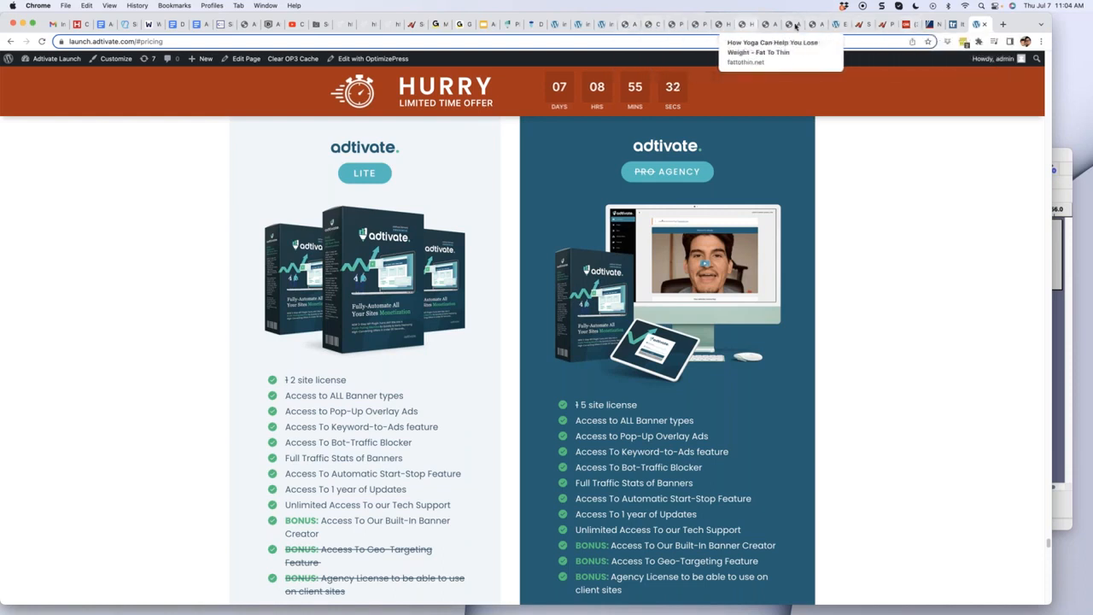
Switch to the Adtivate bundle page and highlight Adtivate Agency and Adtivate Unlimited+Resellers in the TOTAL-Package Bundle Offer #1.
left_click(838, 23)
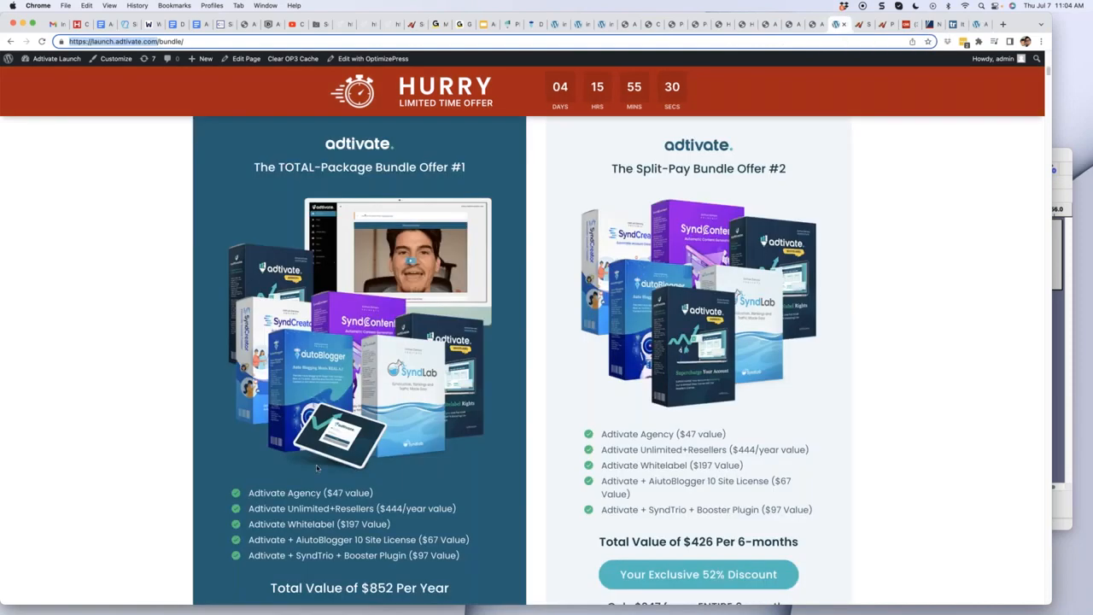
left_click_drag(248, 493, 325, 493)
left_click(325, 492)
left_click_drag(249, 508, 373, 508)
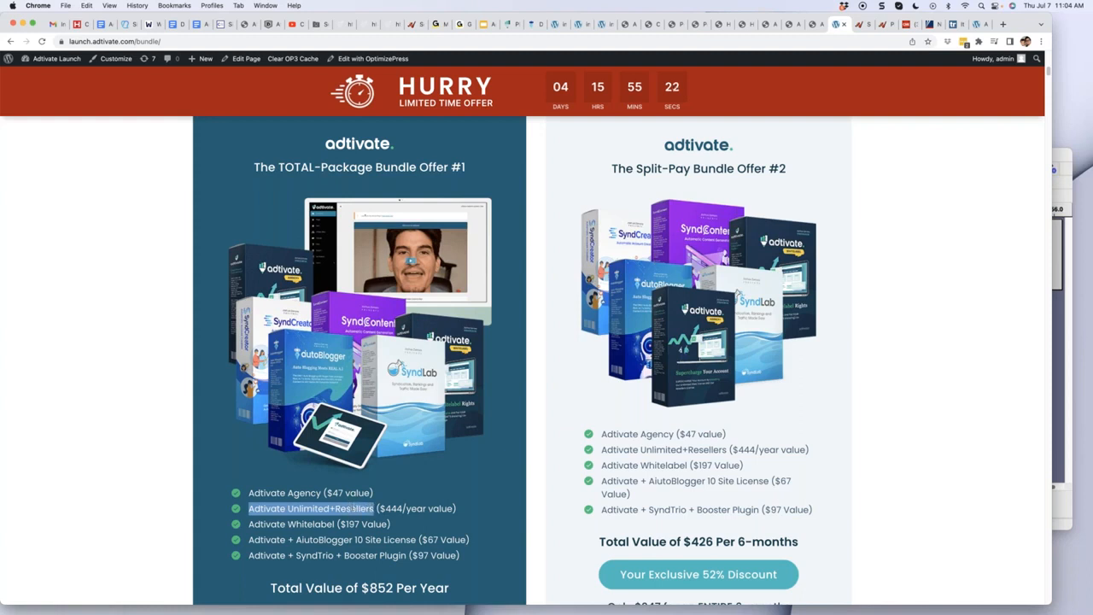
Load launch.adtivate.com/unlimited/ in place of the Adtivate pricing page.
left_click(976, 24)
left_click_drag(137, 41, 219, 51)
type("unch.adtivate.com/un")
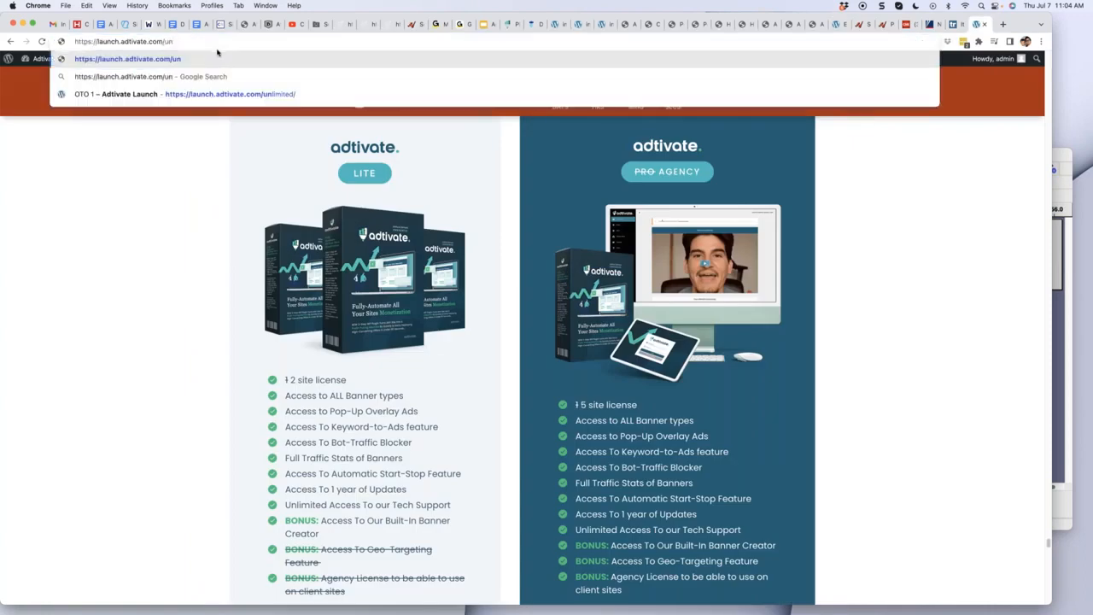
left_click(217, 92)
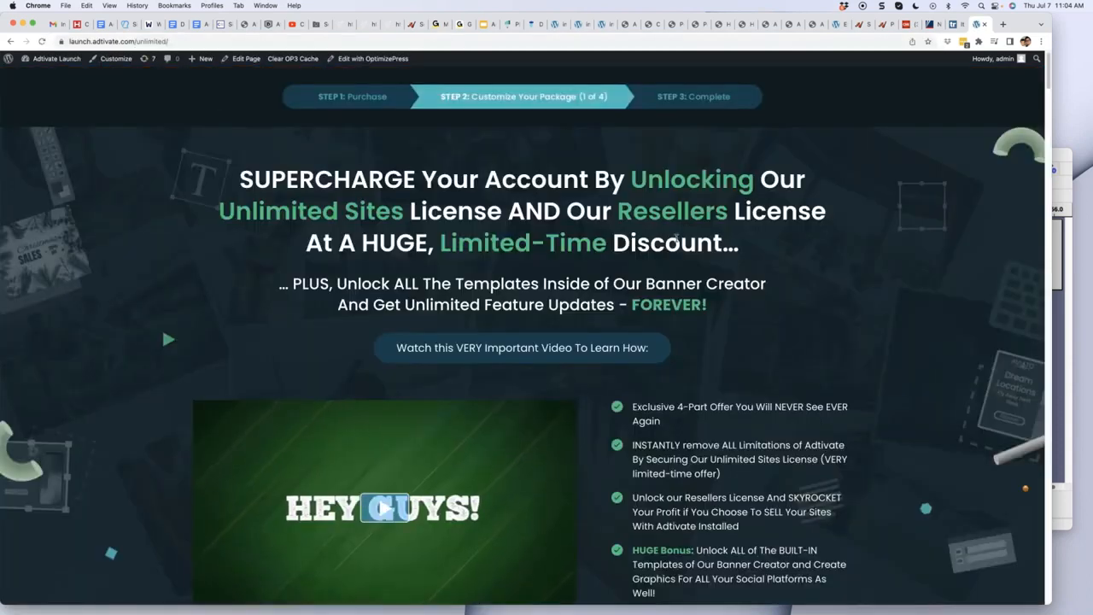
Review the unlimited offer's headline, highlighting Unlimited Sites, Resellers License, and the banner creator templates with unlimited feature updates.
scroll(650, 179, "down", 1)
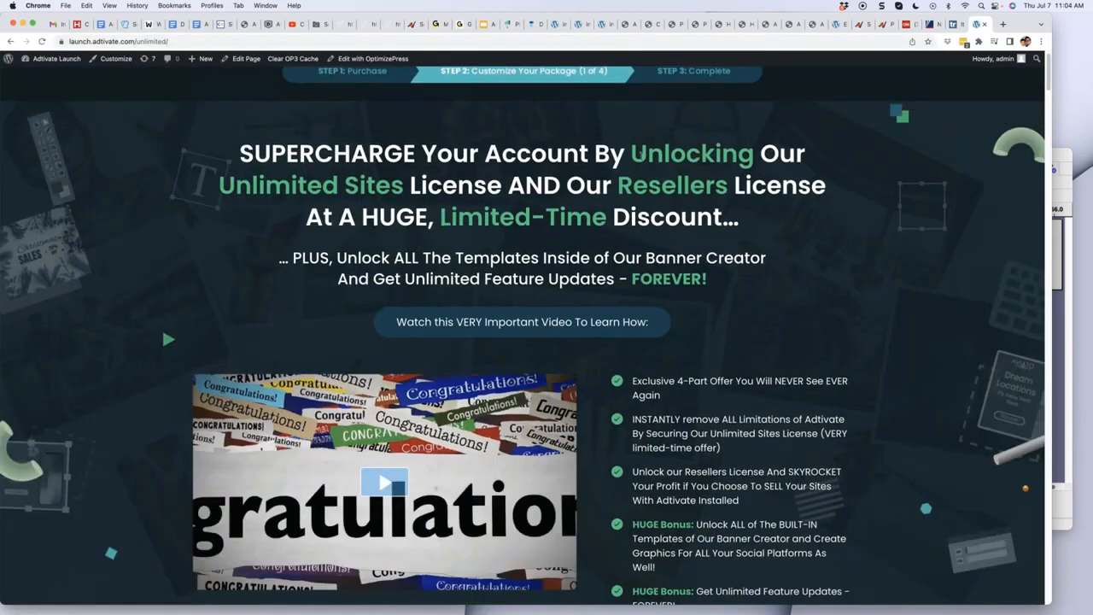
left_click_drag(636, 158, 369, 199)
left_click(344, 200)
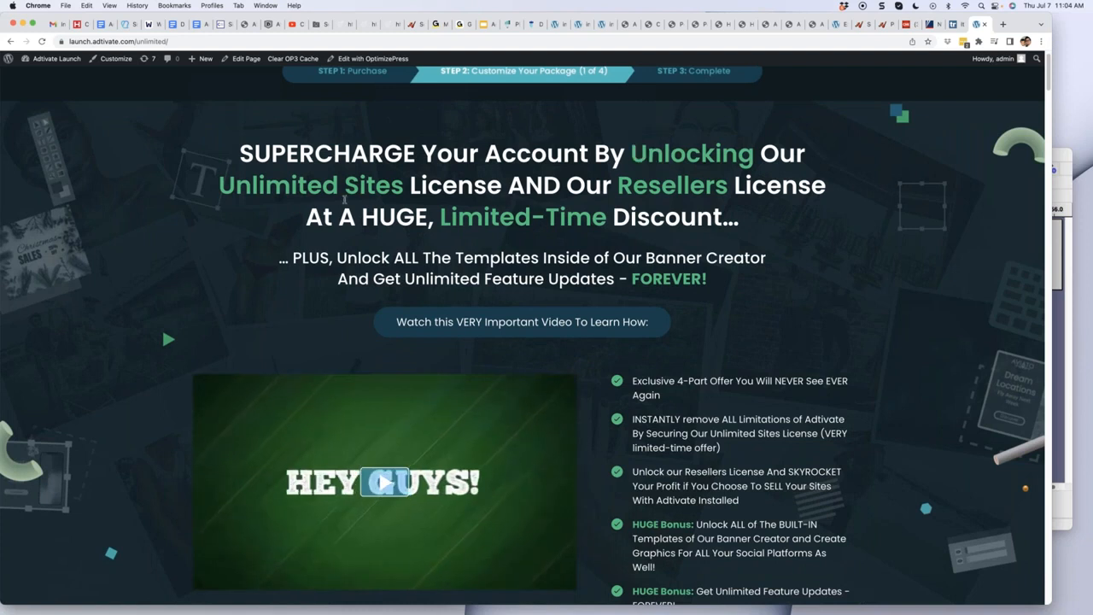
left_click_drag(201, 187, 405, 188)
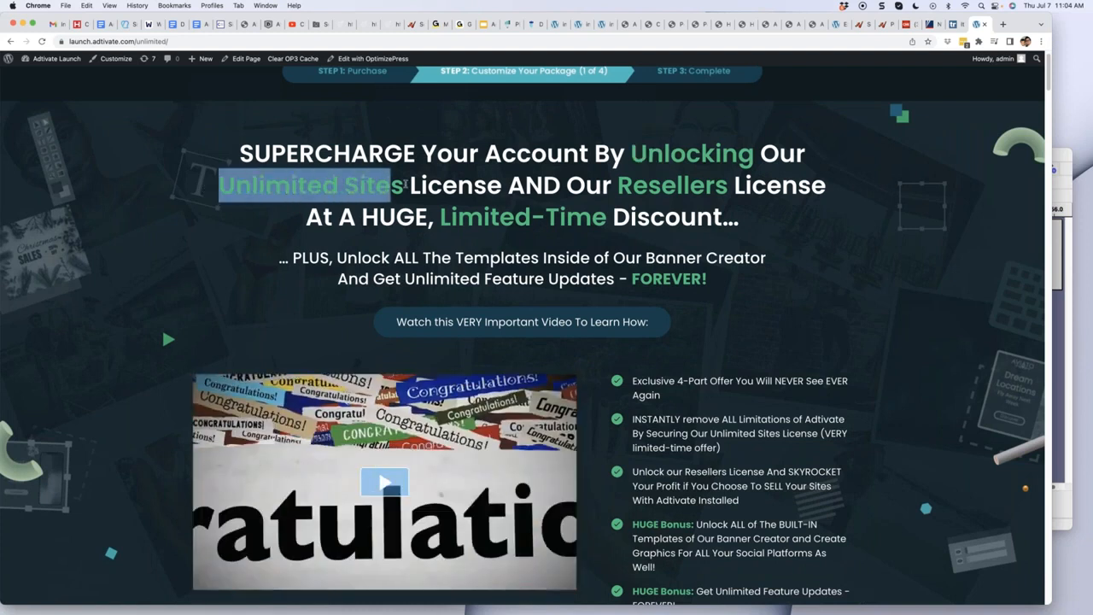
left_click_drag(618, 188, 816, 192)
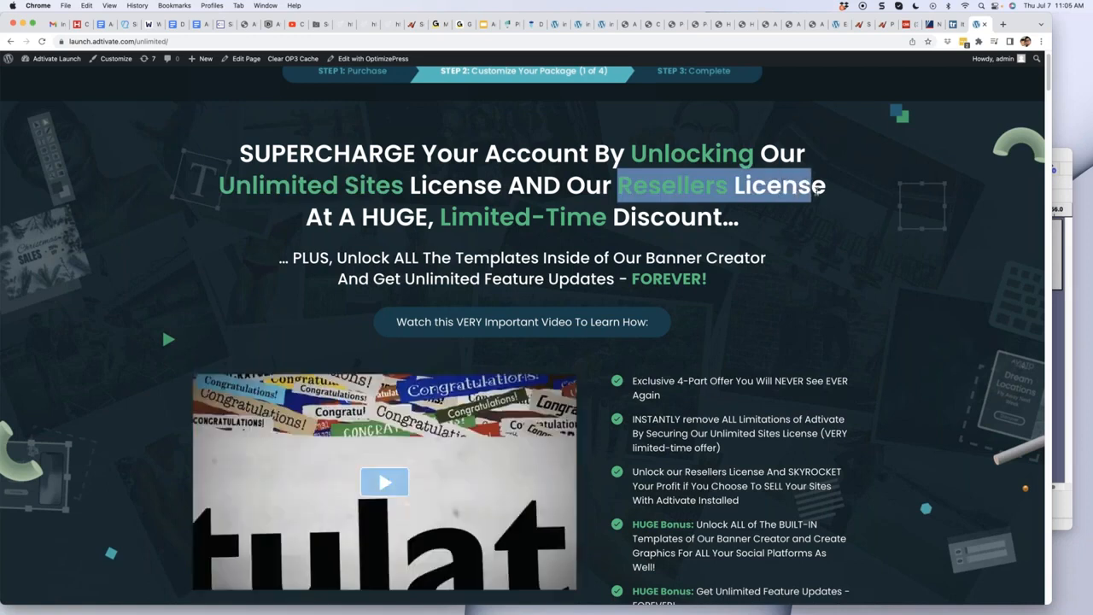
left_click_drag(405, 188, 224, 186)
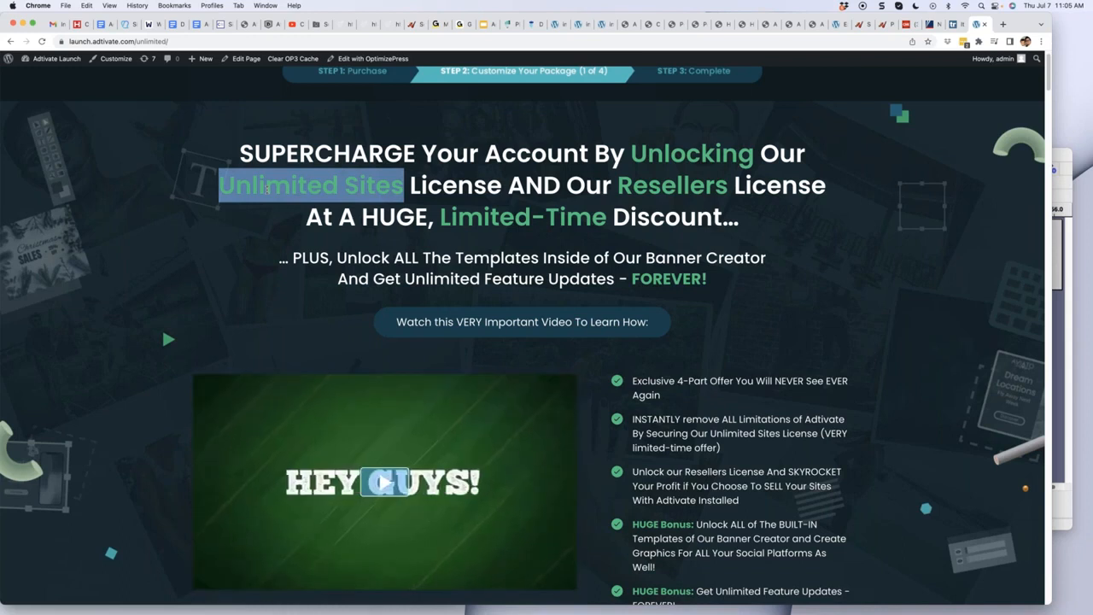
left_click(268, 190)
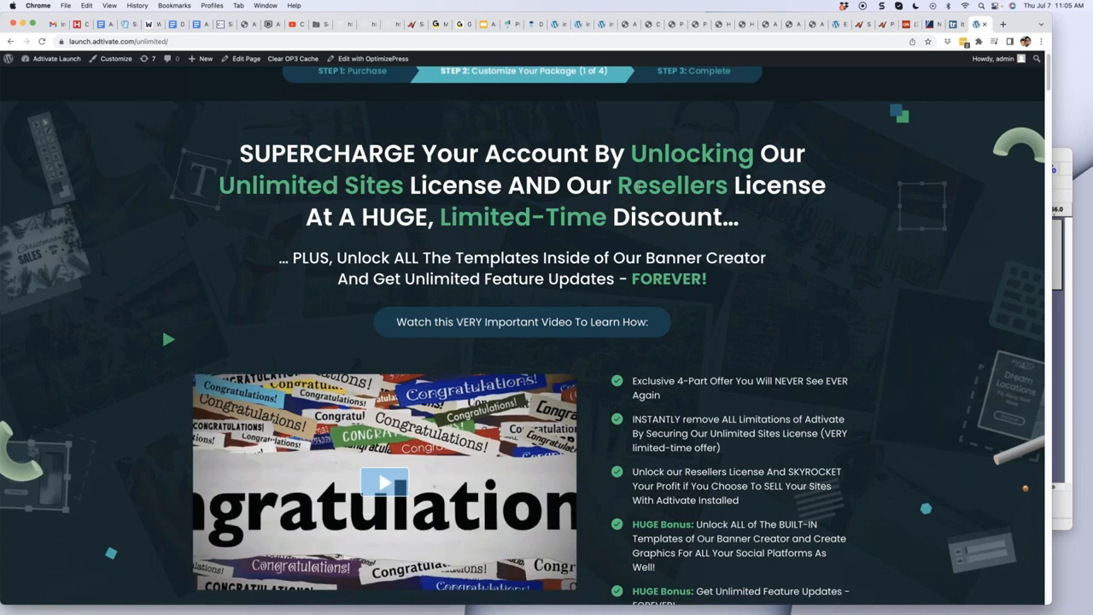
left_click_drag(617, 187, 827, 191)
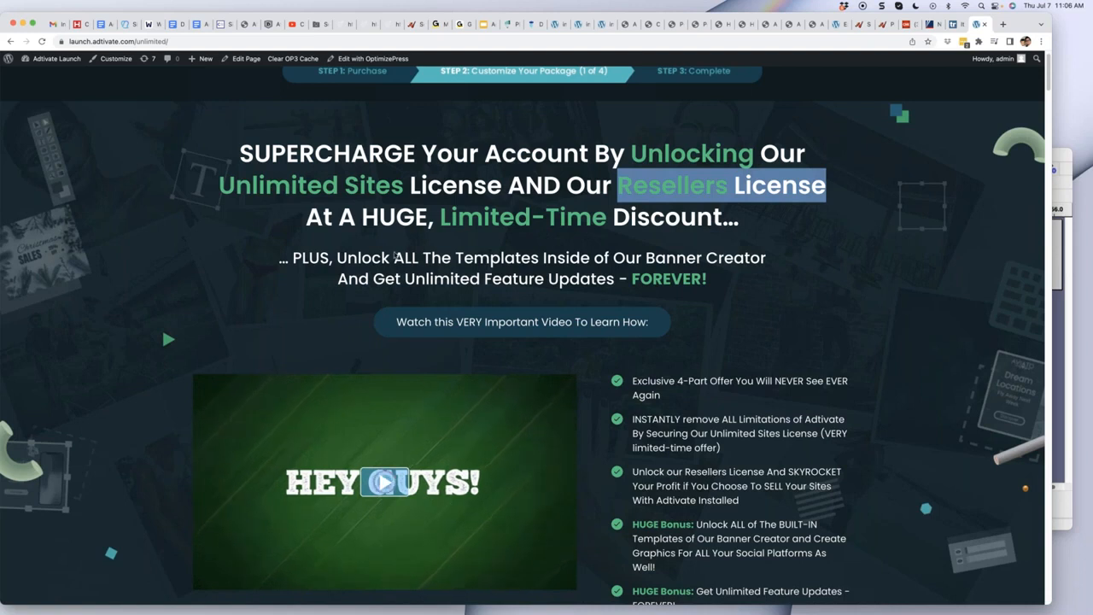
left_click_drag(338, 258, 714, 277)
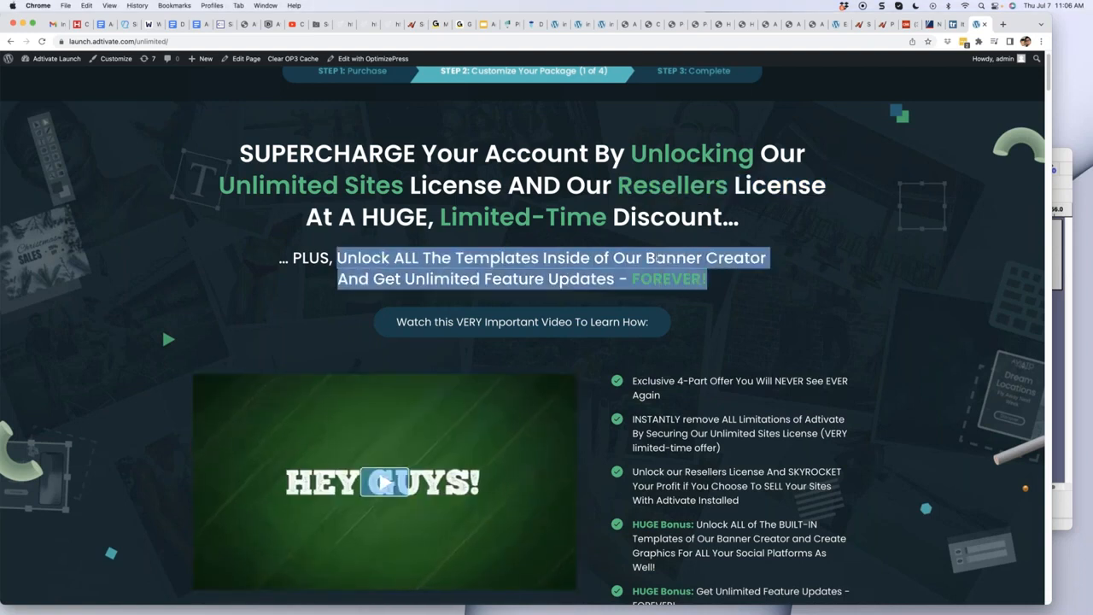
Open Adtivate's Ad Editor on the ThatCryptoStuff site and review the LinkedIn, Instagram and Facebook post templates.
left_click(627, 23)
left_click(19, 354)
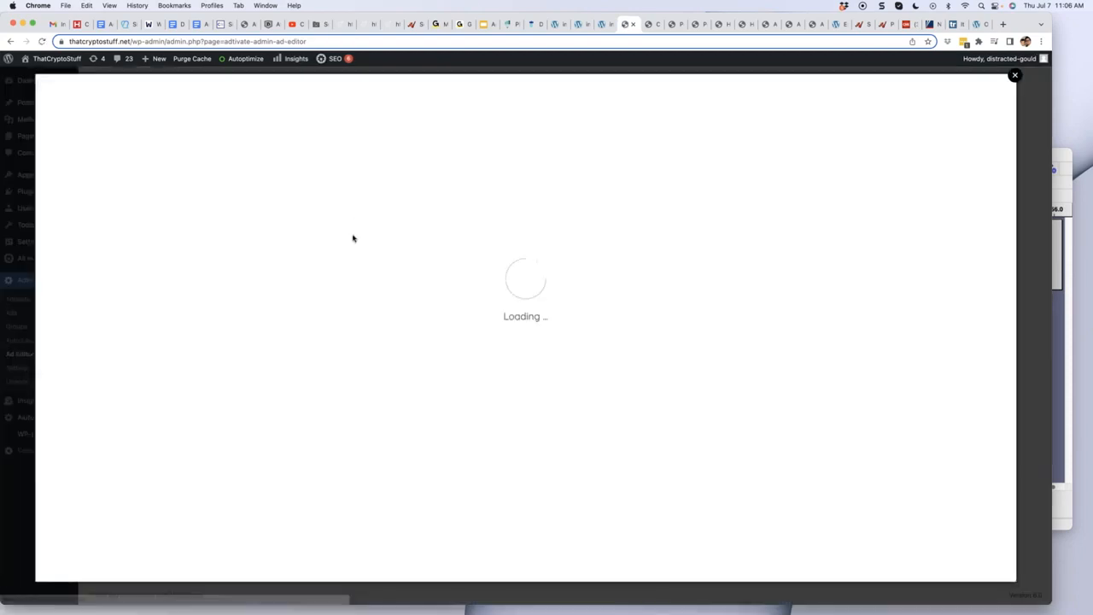
scroll(113, 379, "down", 5)
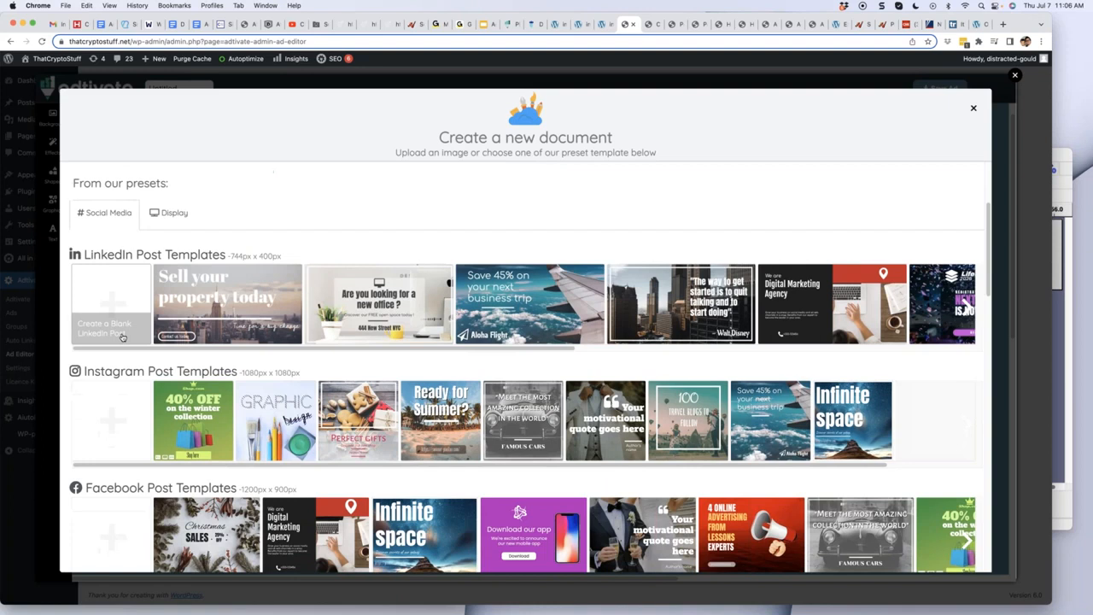
scroll(137, 339, "down", 1)
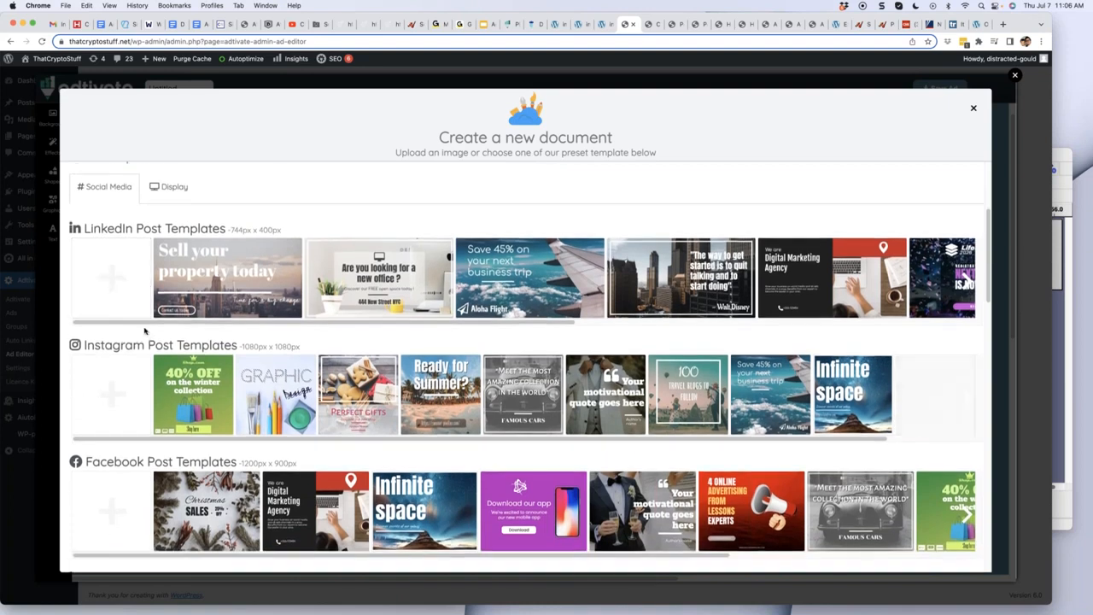
scroll(145, 331, "down", 2)
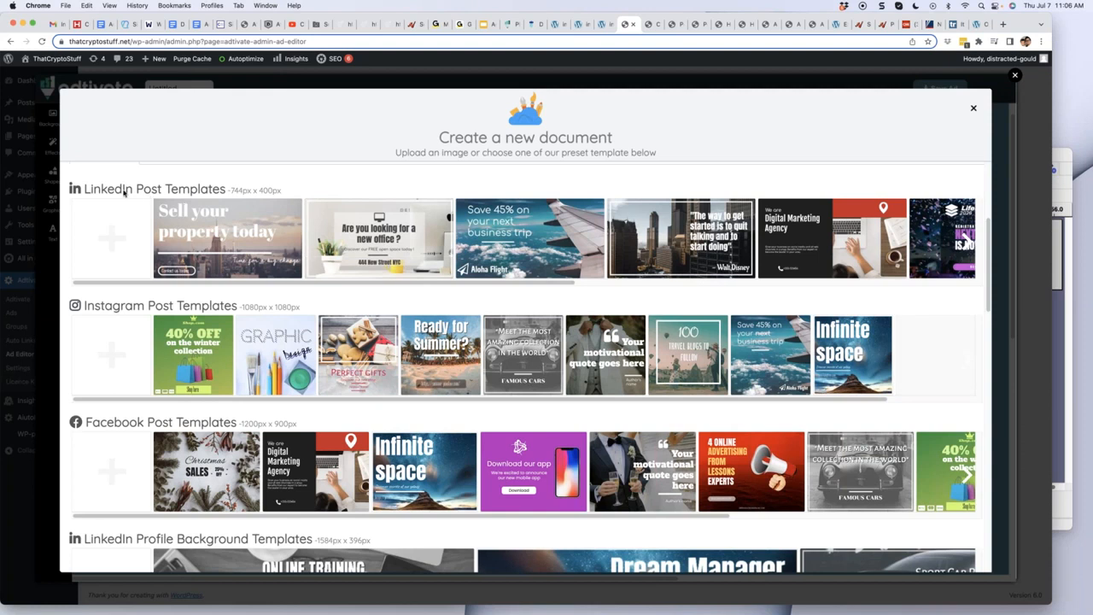
scroll(142, 392, "down", 1)
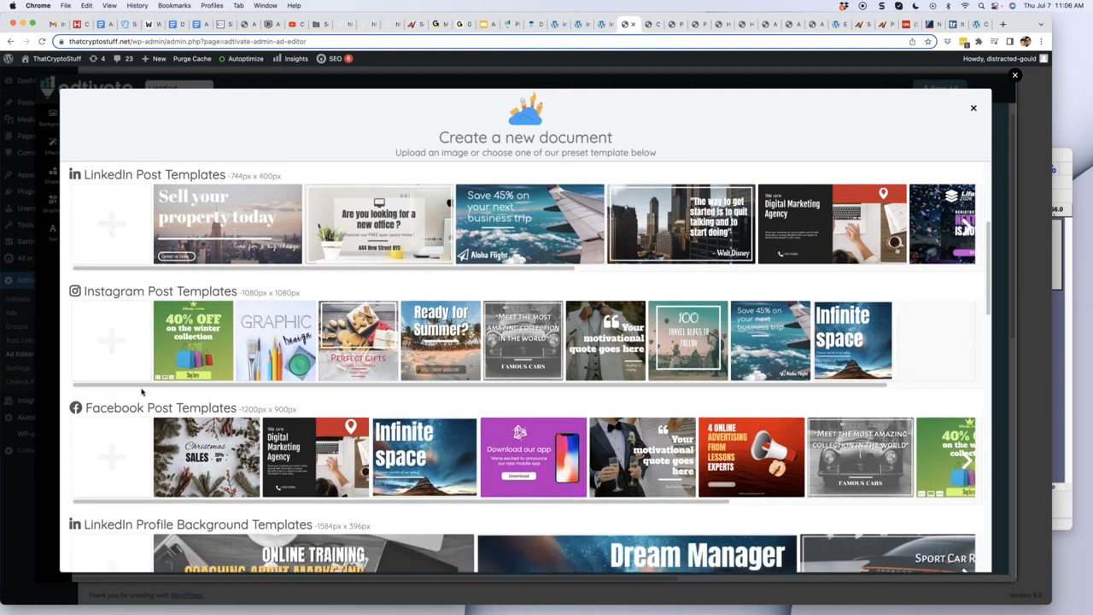
scroll(142, 391, "down", 5)
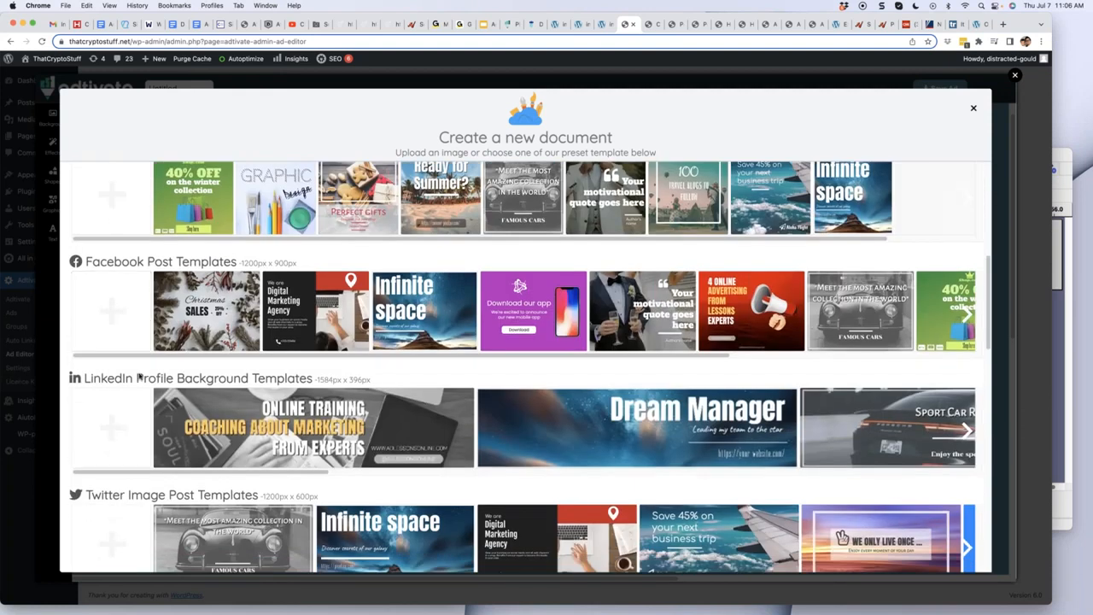
scroll(140, 378, "down", 3)
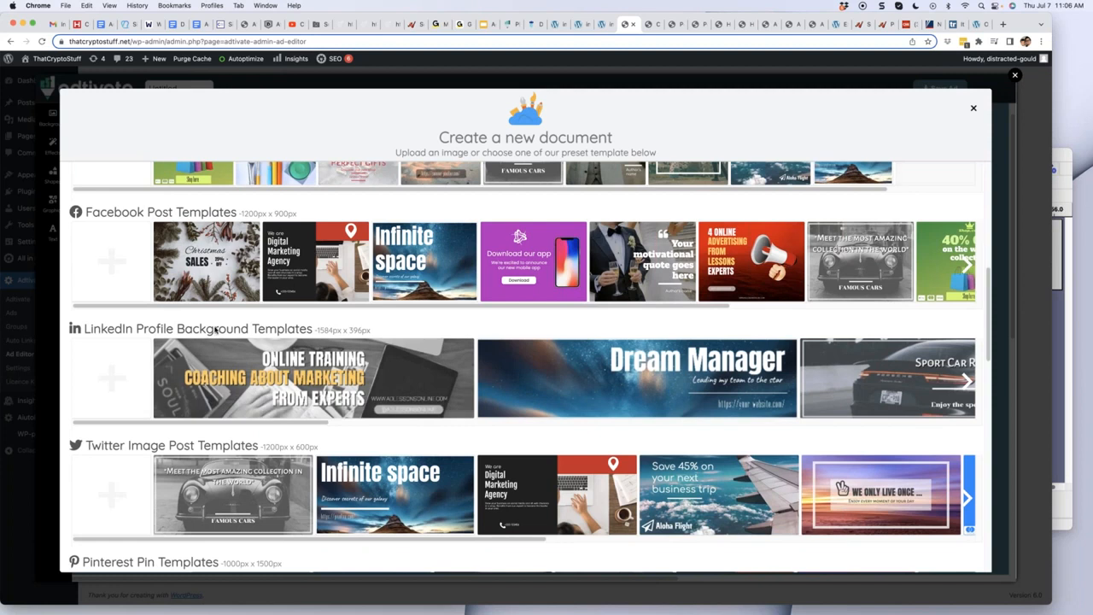
Browse the LinkedIn background, Twitter, Pinterest, Facebook Square, Youtube Thumbnail, Etsy and Soundcloud template presets for a new document.
scroll(216, 331, "down", 1)
scroll(238, 323, "down", 4)
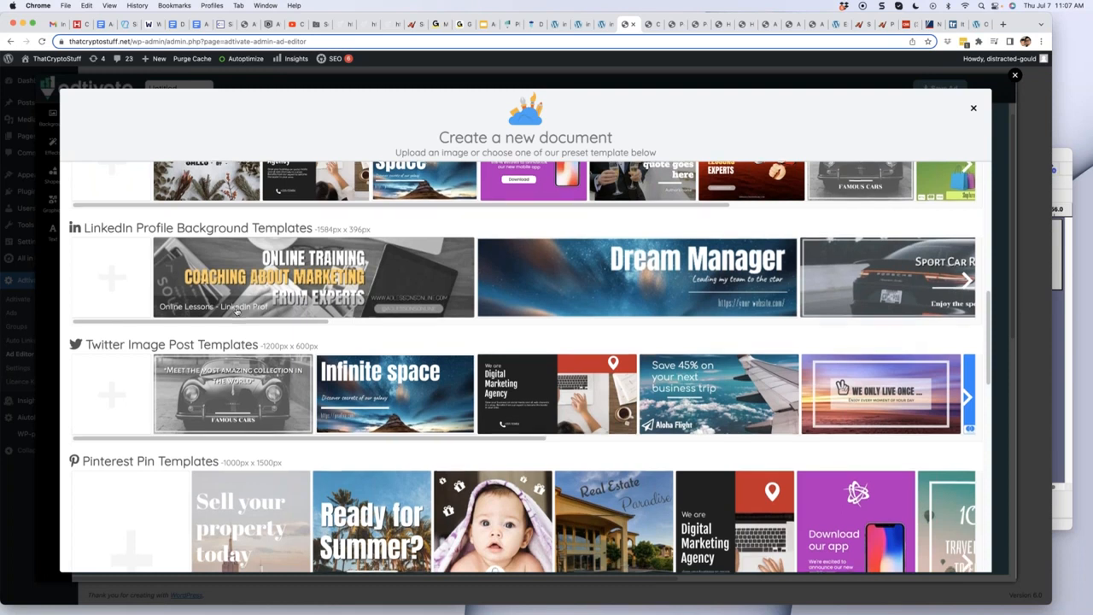
scroll(238, 312, "down", 4)
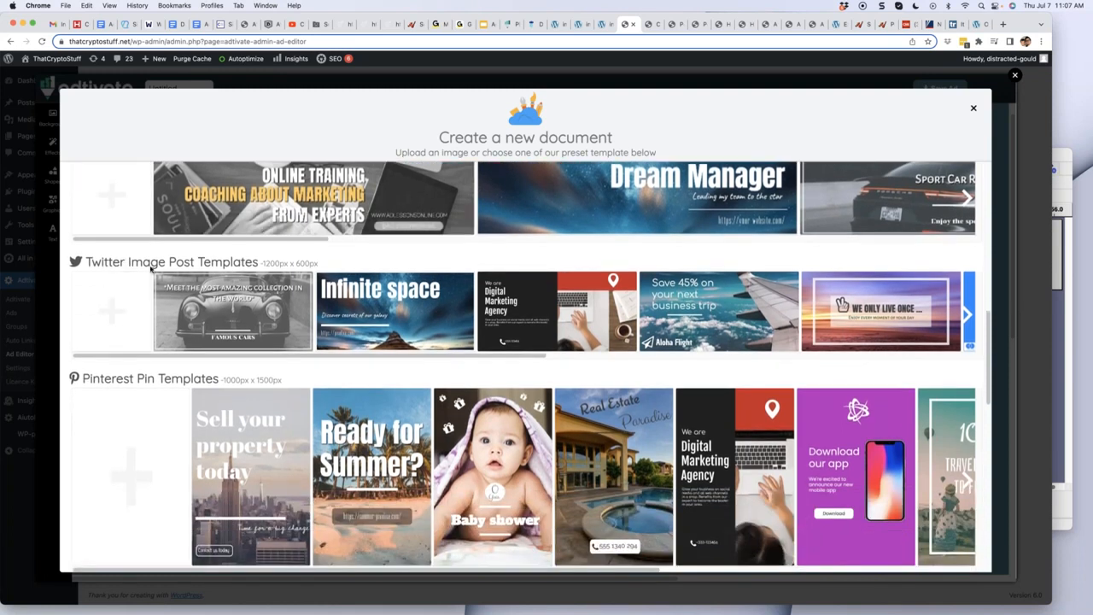
scroll(225, 268, "down", 1)
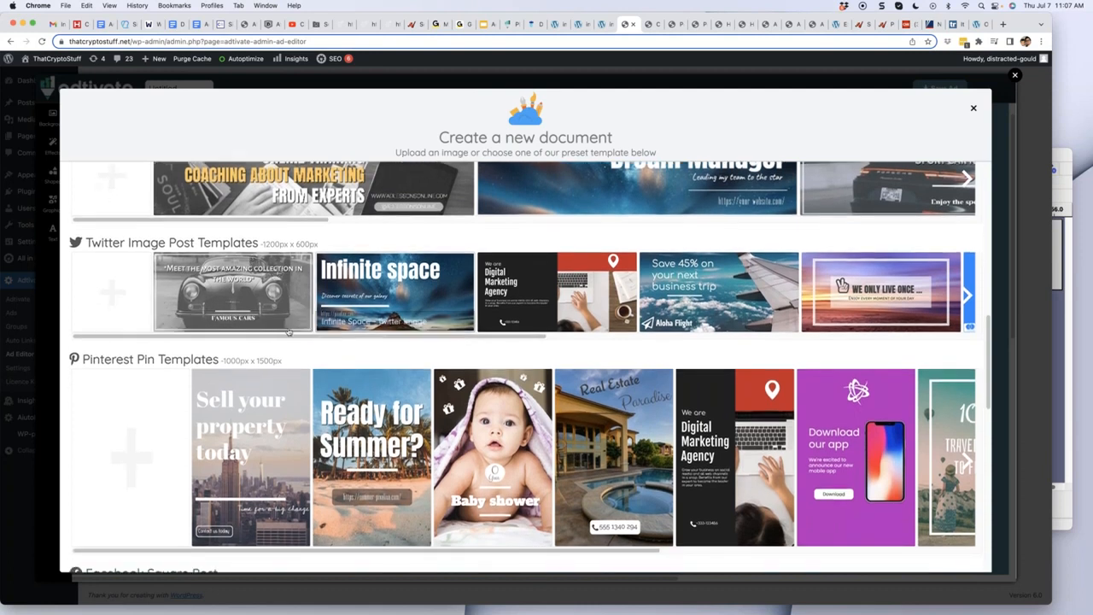
scroll(285, 331, "down", 1)
scroll(164, 236, "down", 5)
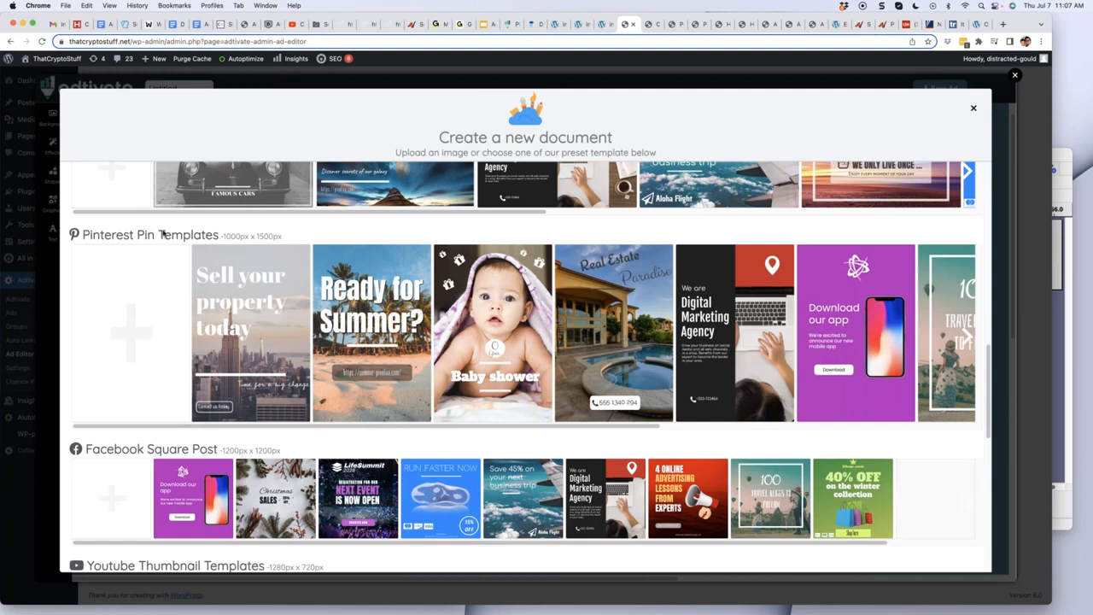
scroll(164, 236, "down", 2)
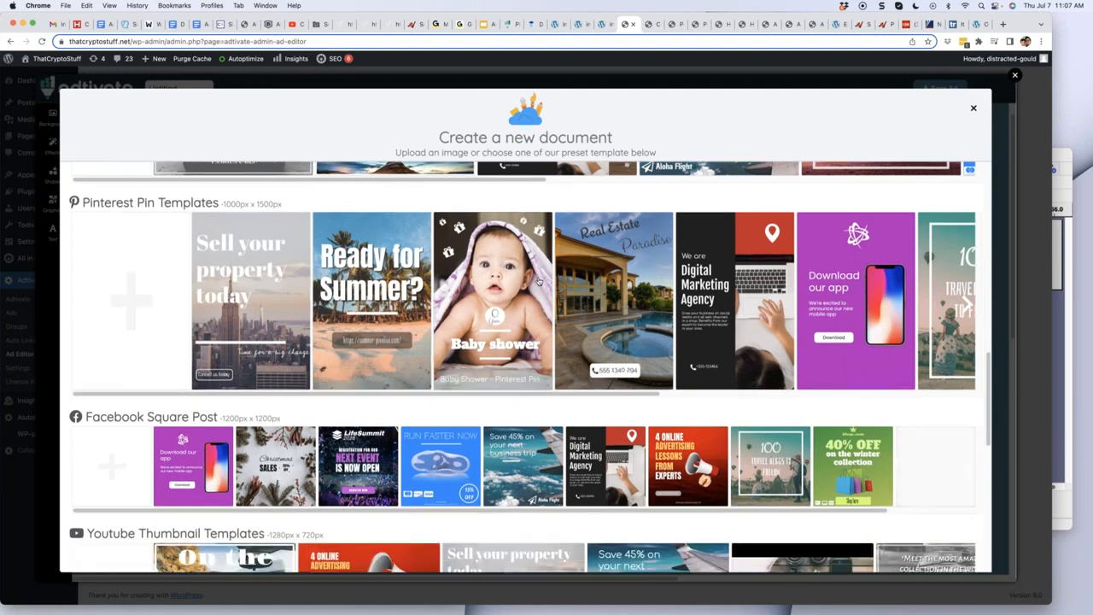
scroll(165, 342, "down", 4)
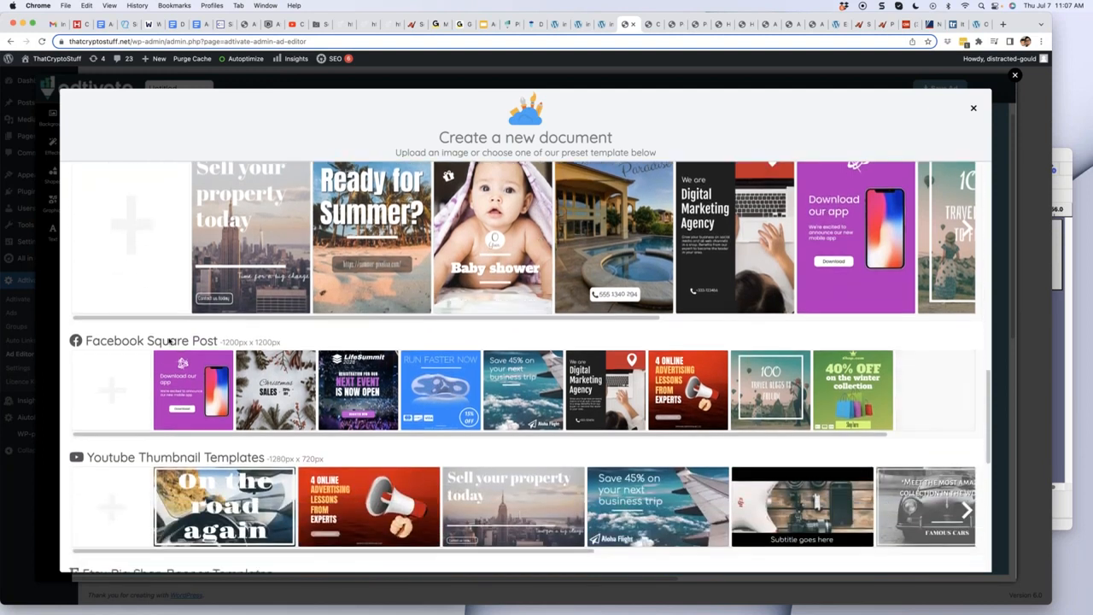
scroll(169, 341, "down", 4)
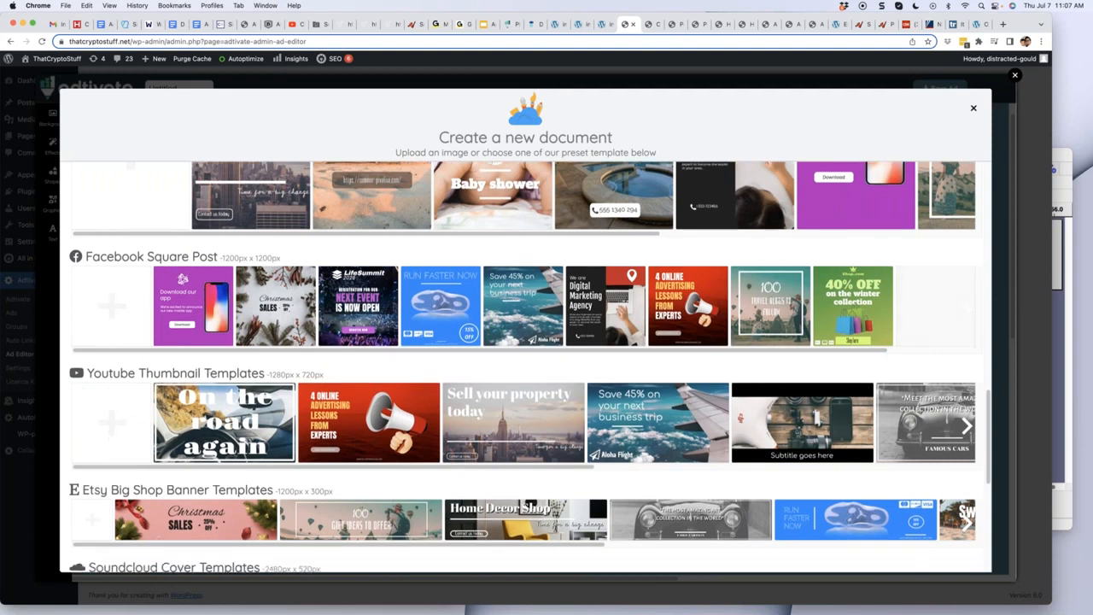
scroll(381, 312, "down", 2)
scroll(381, 312, "down", 3)
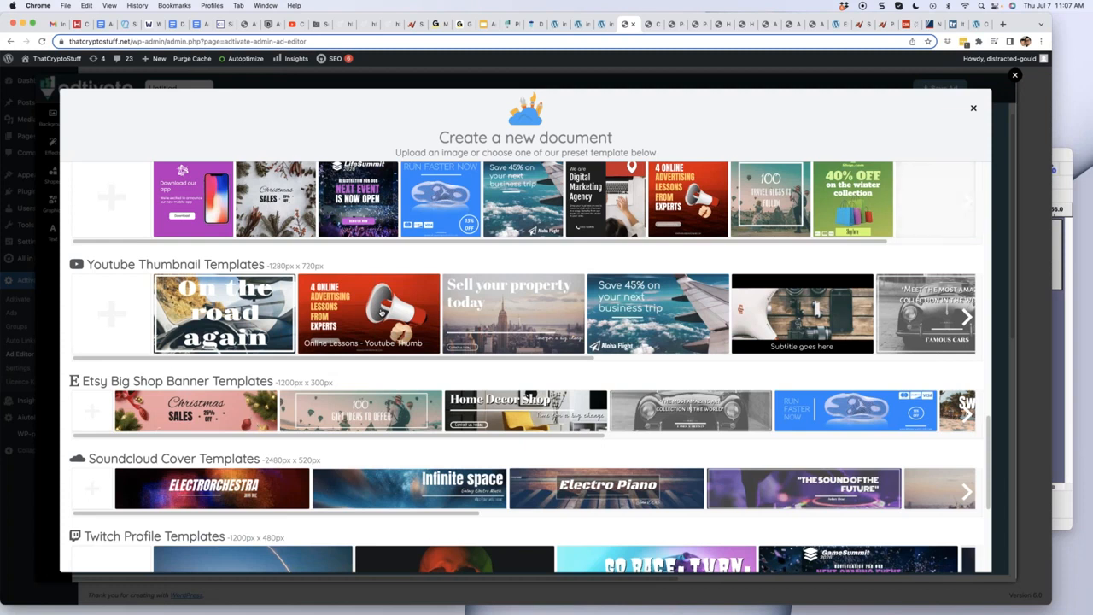
Browse the Etsy, Soundcloud, Twitch Profile and Spotify Playlist Cover template presets for a new document.
scroll(167, 350, "down", 2)
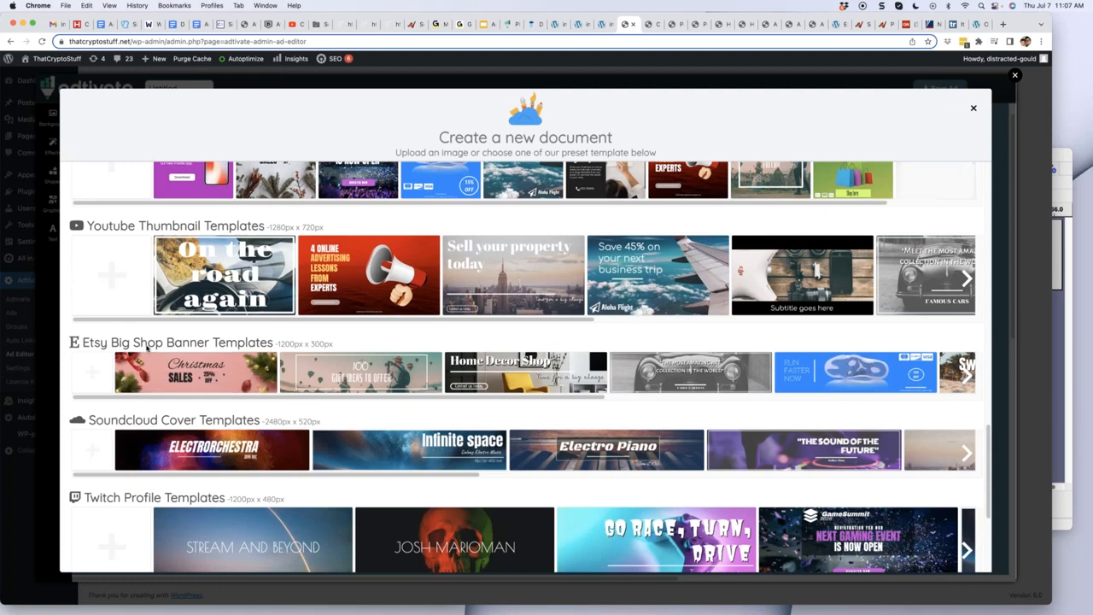
scroll(272, 343, "down", 2)
scroll(197, 350, "down", 2)
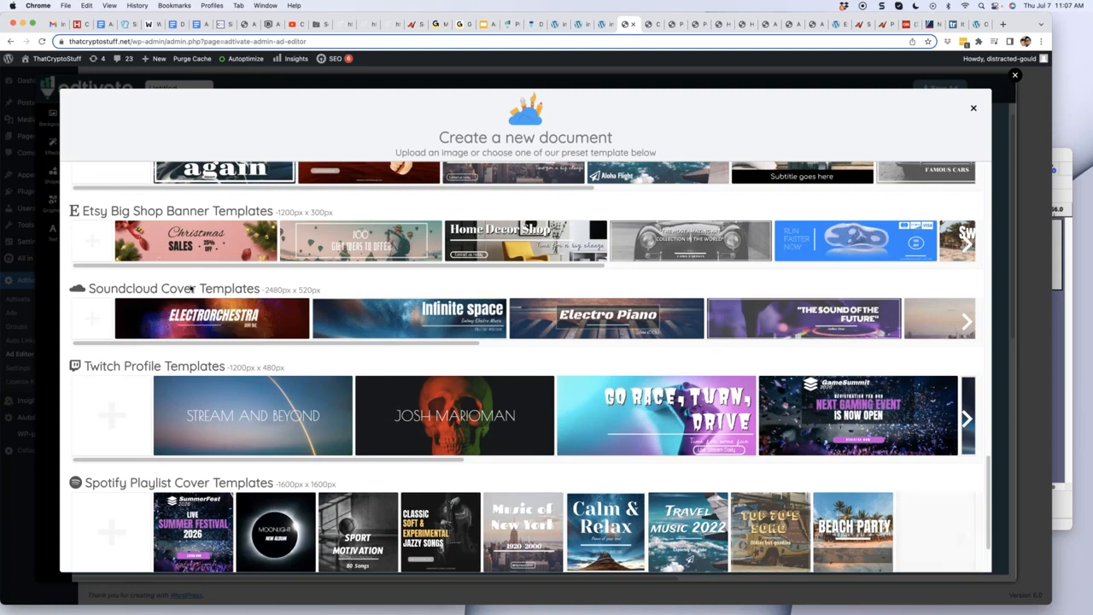
scroll(195, 290, "down", 2)
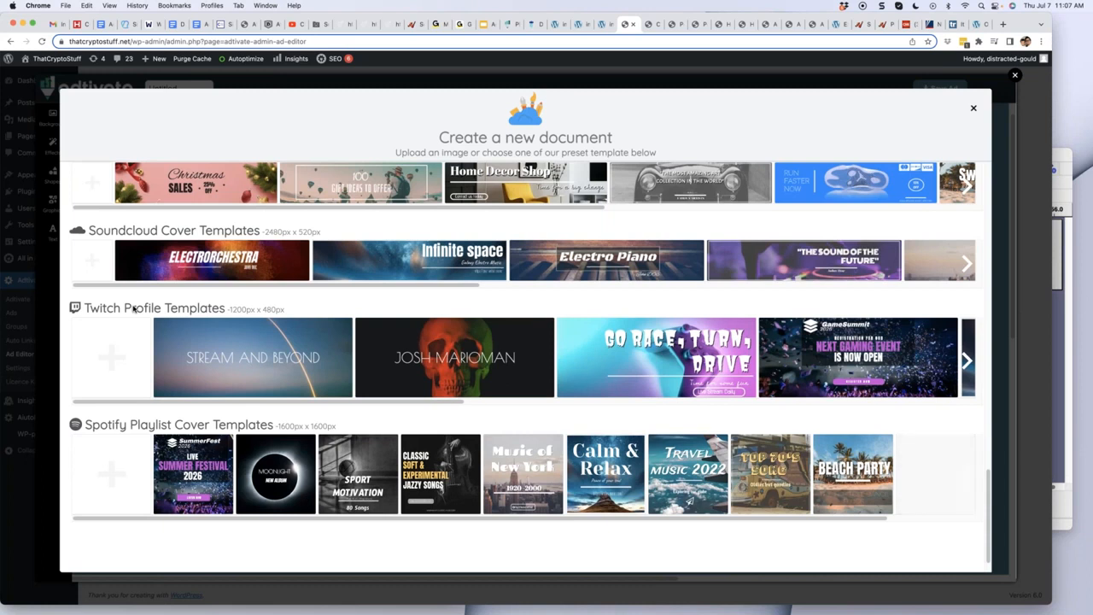
scroll(134, 310, "down", 1)
scroll(134, 310, "down", 1)
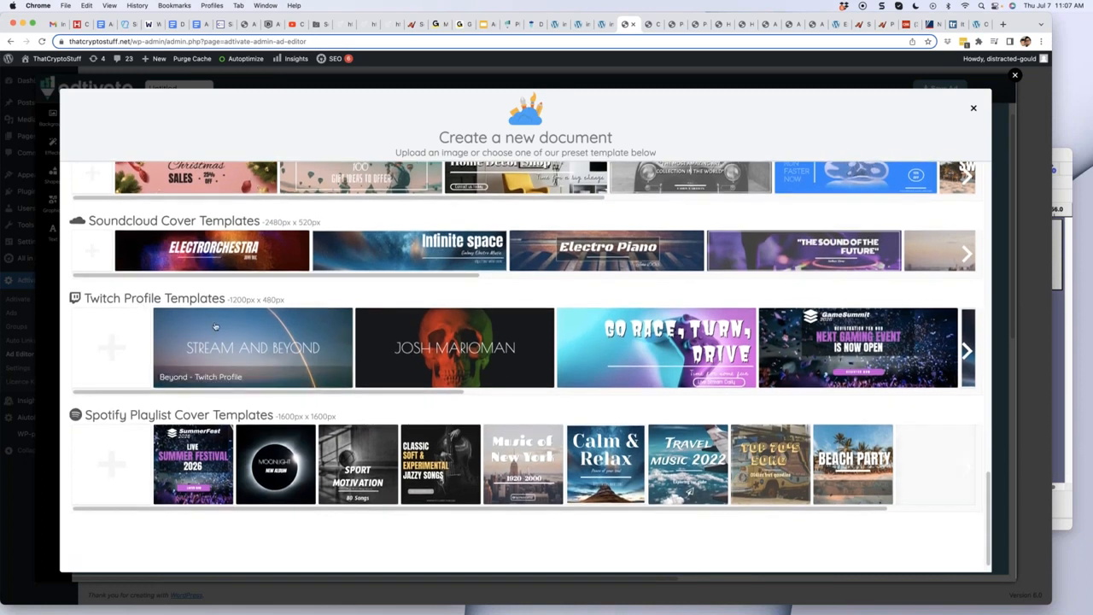
scroll(215, 327, "down", 3)
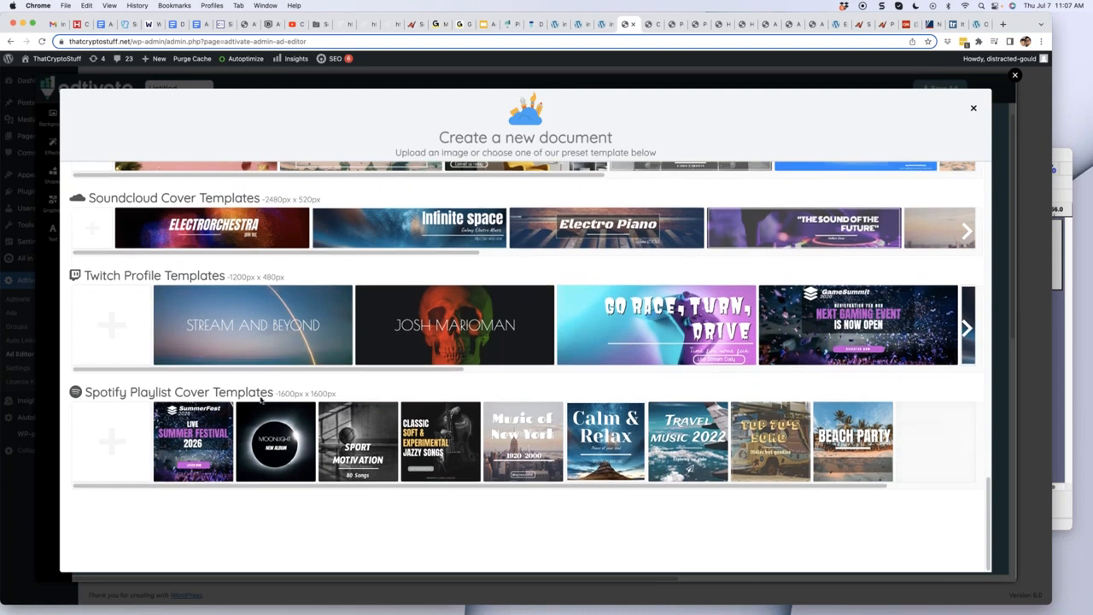
Show the Display presets for a new document and skim the banner templates, including Large Mobile Banner and Leaderboard.
scroll(417, 368, "up", 20)
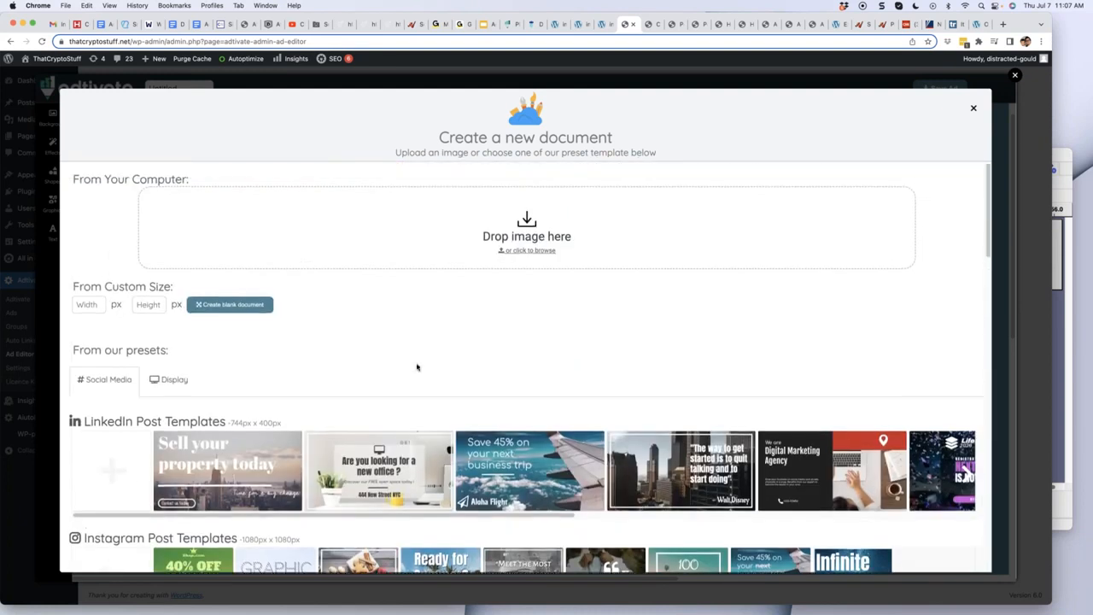
left_click(186, 386)
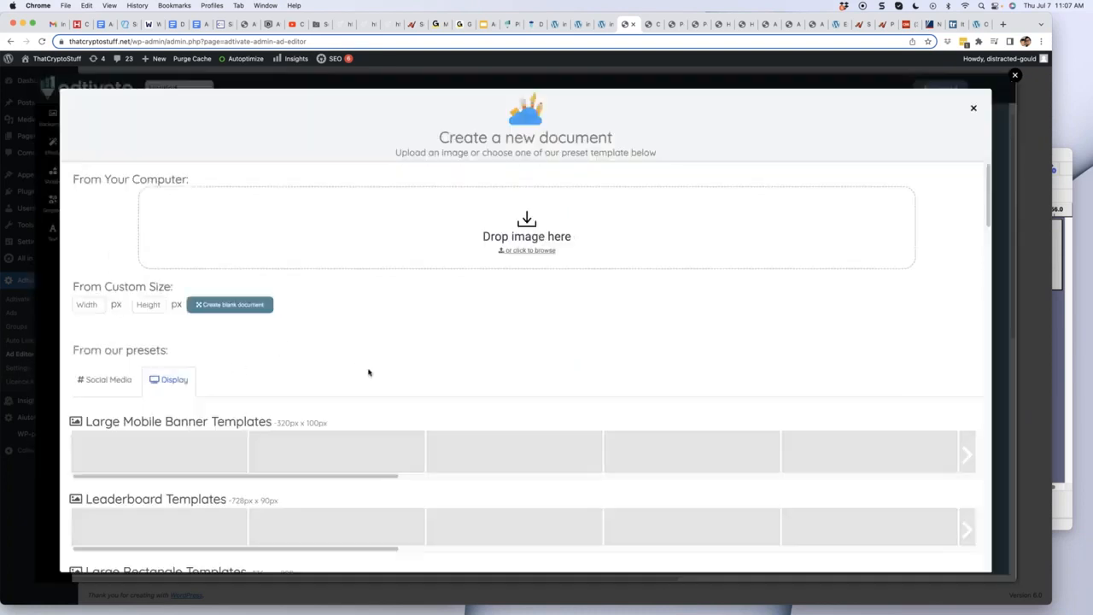
scroll(369, 373, "down", 15)
scroll(379, 373, "up", 15)
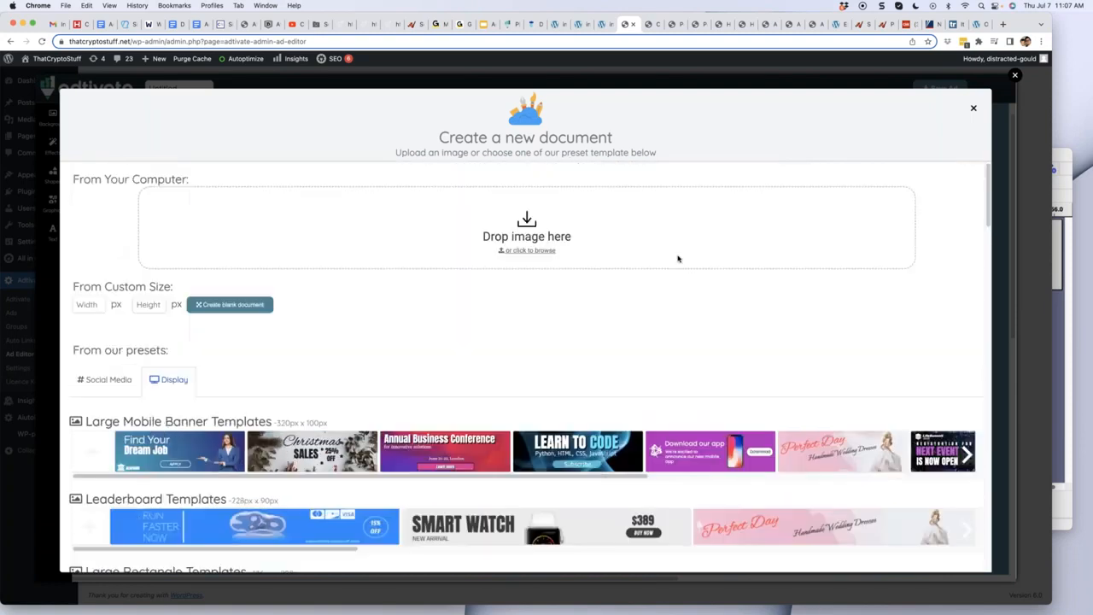
Return to the unlimited offer page and review its bullet list, highlighting the unlimited feature updates bonus.
left_click(979, 24)
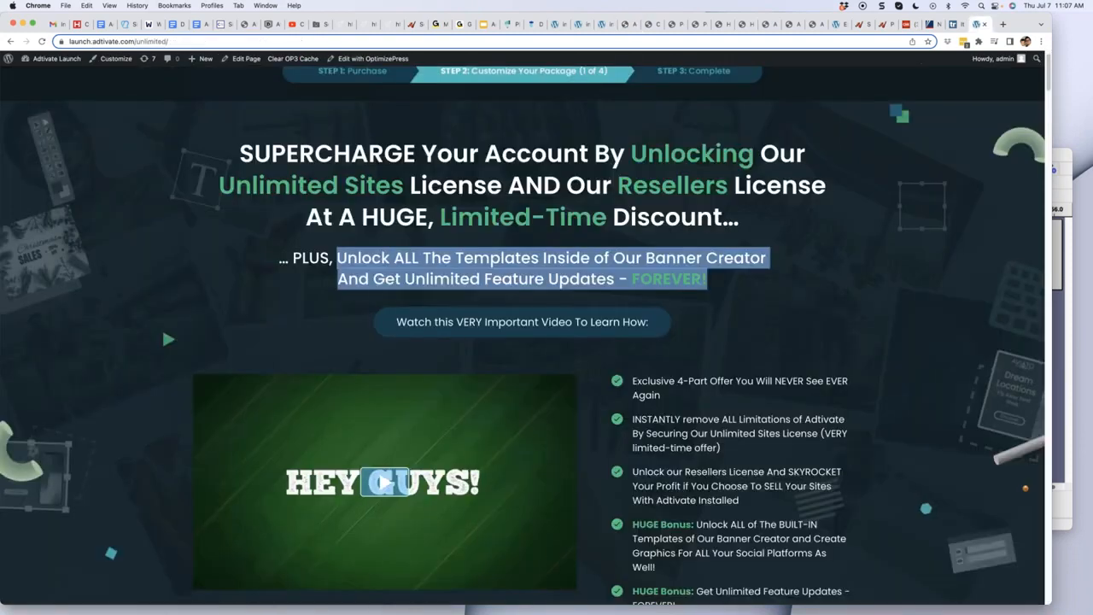
scroll(727, 259, "down", 2)
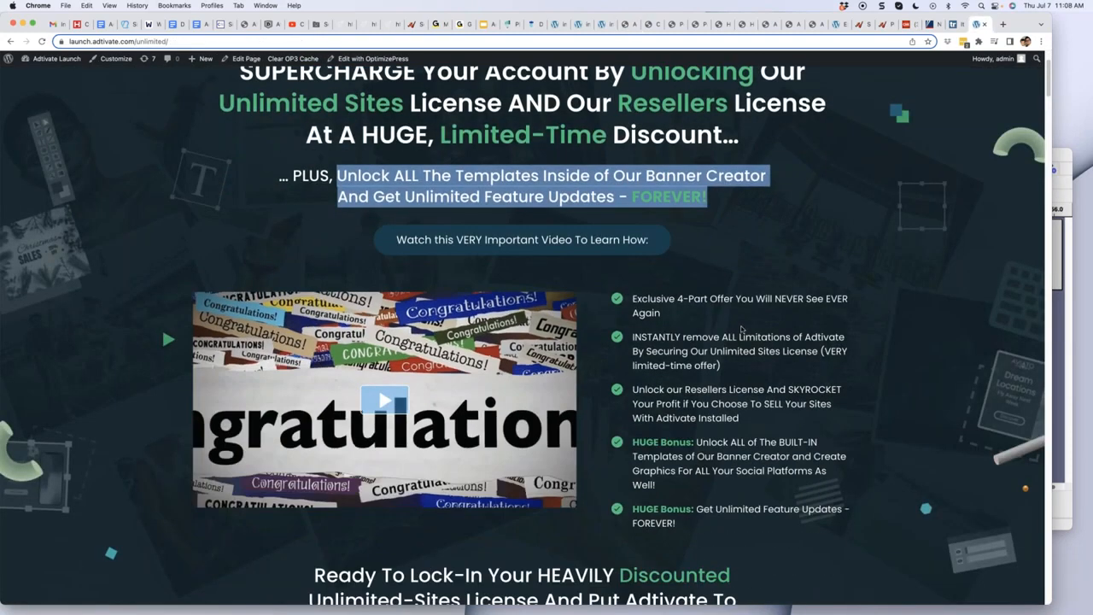
mouse_move(678, 524)
left_mouse_down()
mouse_move(656, 510)
mouse_move(689, 525)
left_mouse_up()
left_click(646, 510)
left_click(689, 525)
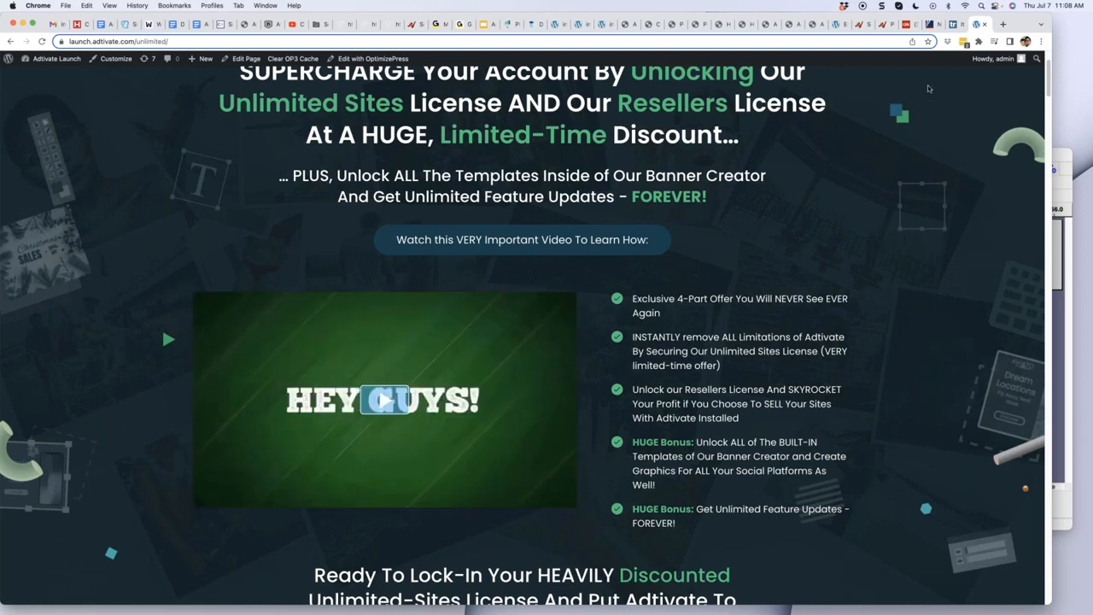
left_click_drag(692, 530, 648, 513)
left_click(684, 509)
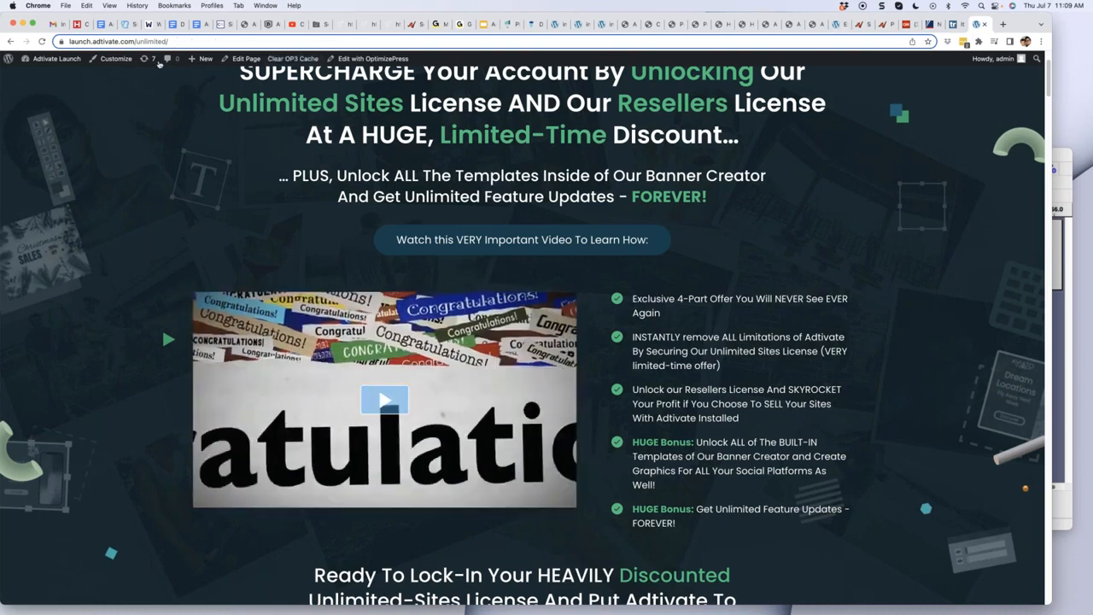
Load launch.adtivate.com/whitelabel/ in place of the unlimited offer page.
double_click(175, 41)
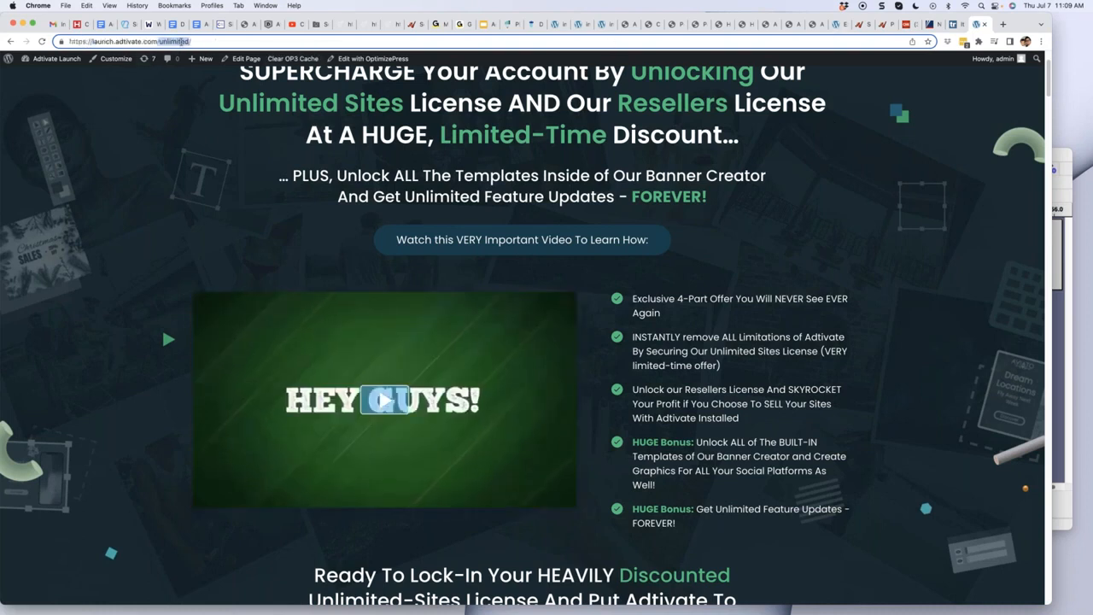
type("whitelabel")
key("Return")
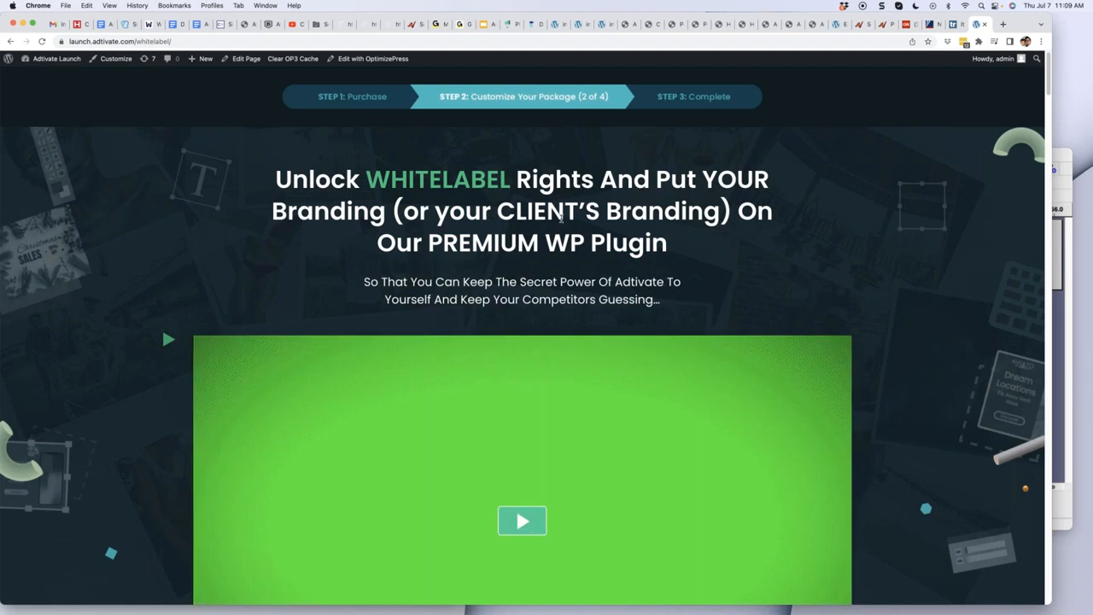
Review the whitelabel offer's headline on custom branding, its video and the discount section.
scroll(560, 218, "down", 2)
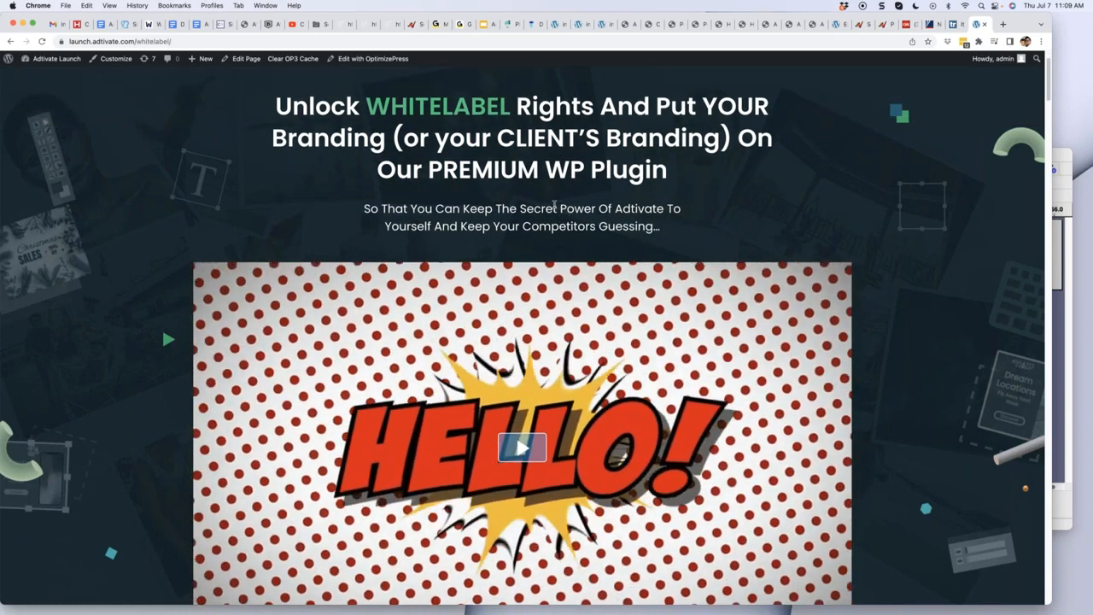
scroll(400, 198, "down", 1)
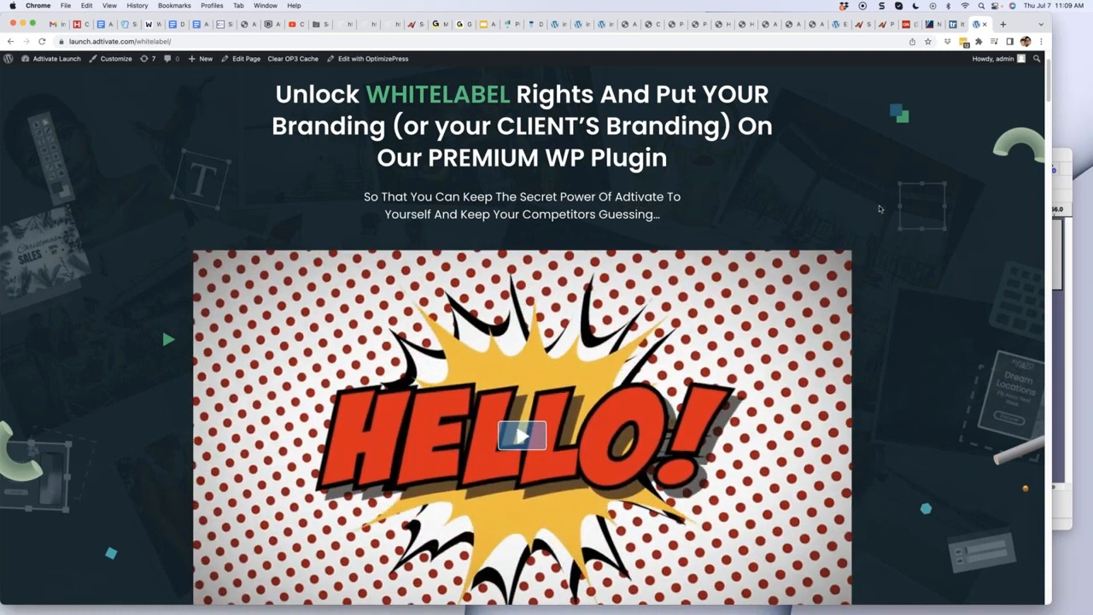
scroll(879, 208, "down", 5)
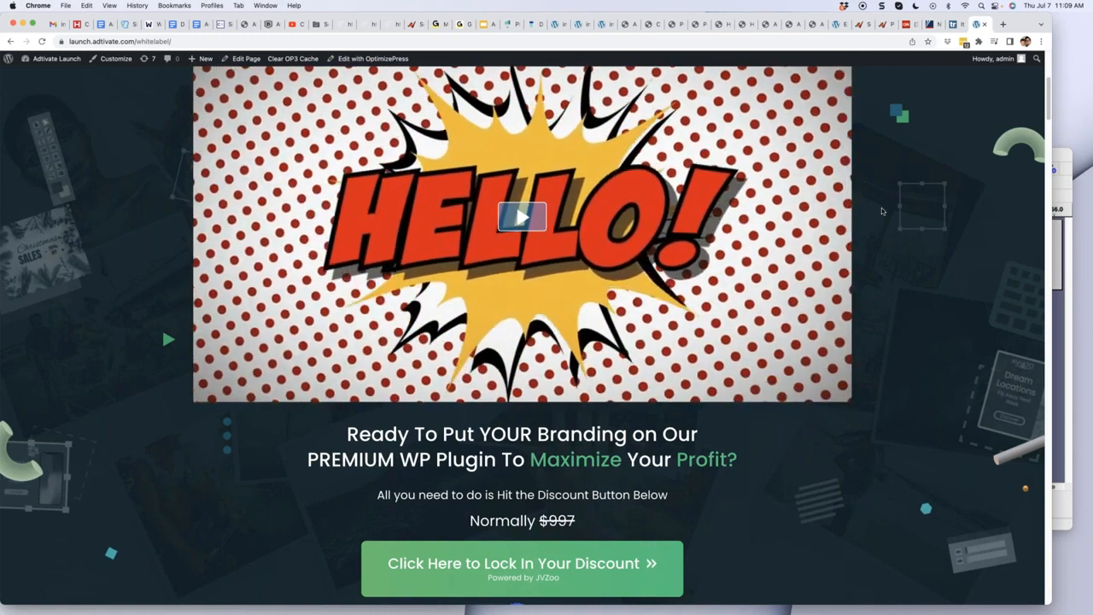
scroll(894, 277, "up", 4)
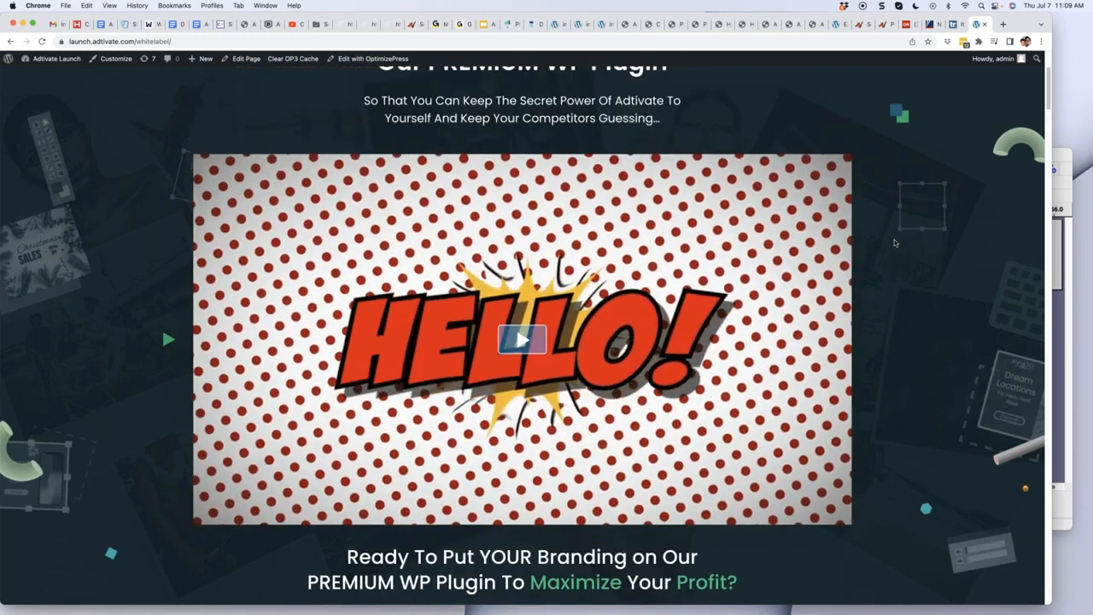
scroll(907, 213, "up", 4)
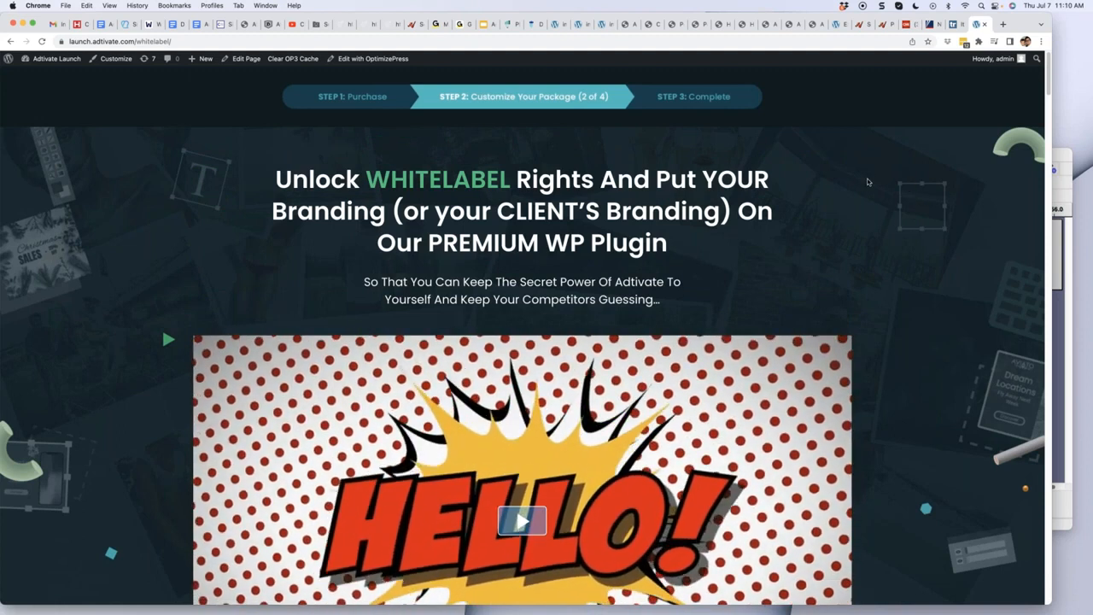
Open the form for adding a new custom-branded plugin on Adtivate's Plugin page.
left_click(508, 24)
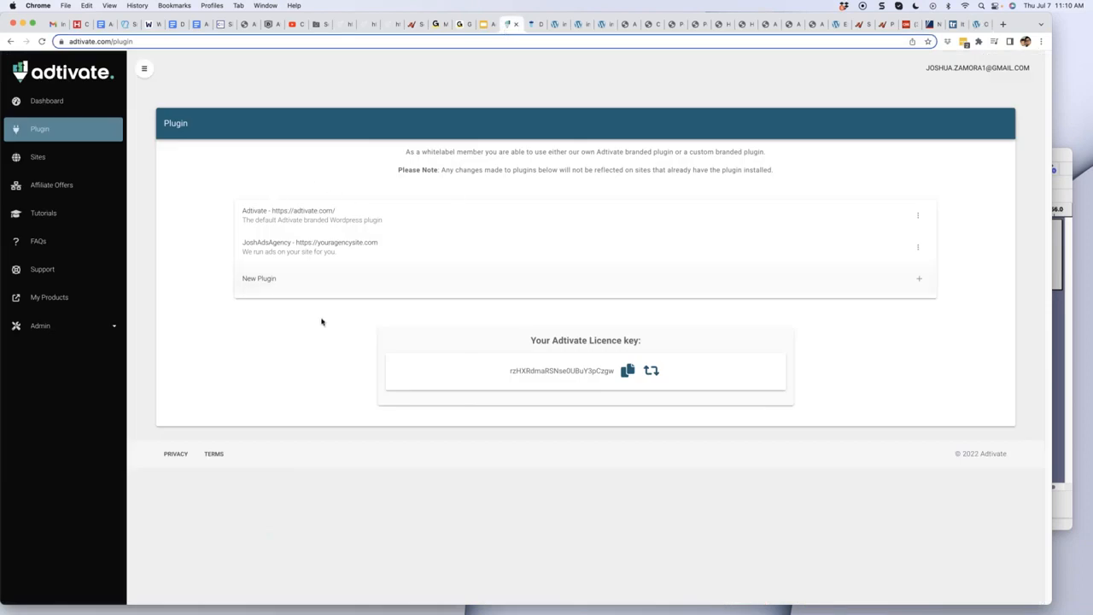
left_click(285, 280)
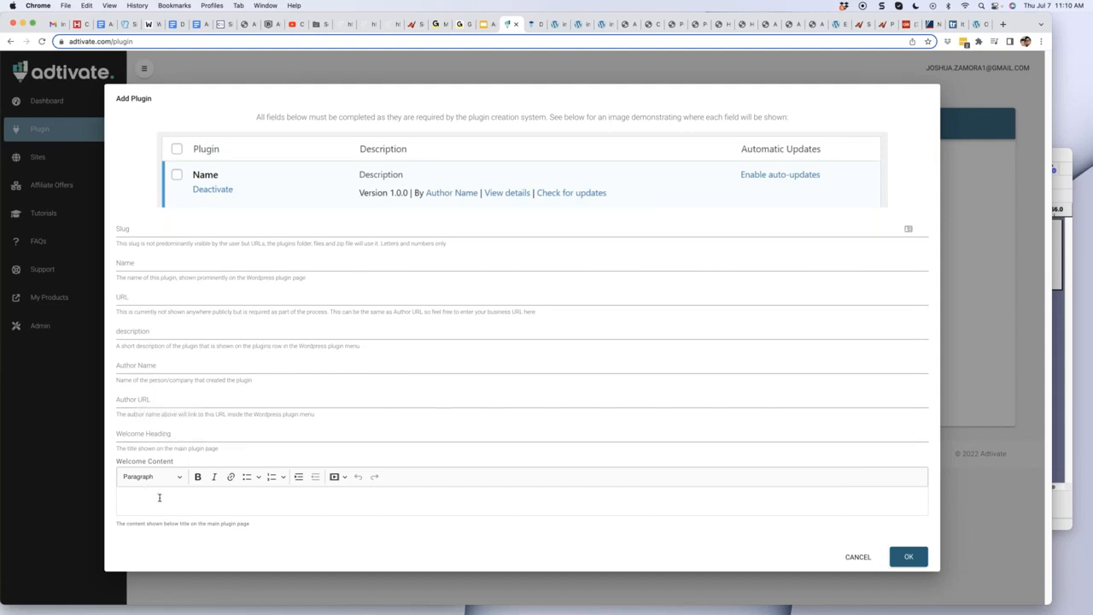
Close the new document dialog and Ad Editor on the ThatCryptoStuff site, and open the Adtivate plugin's main page.
left_click(604, 24)
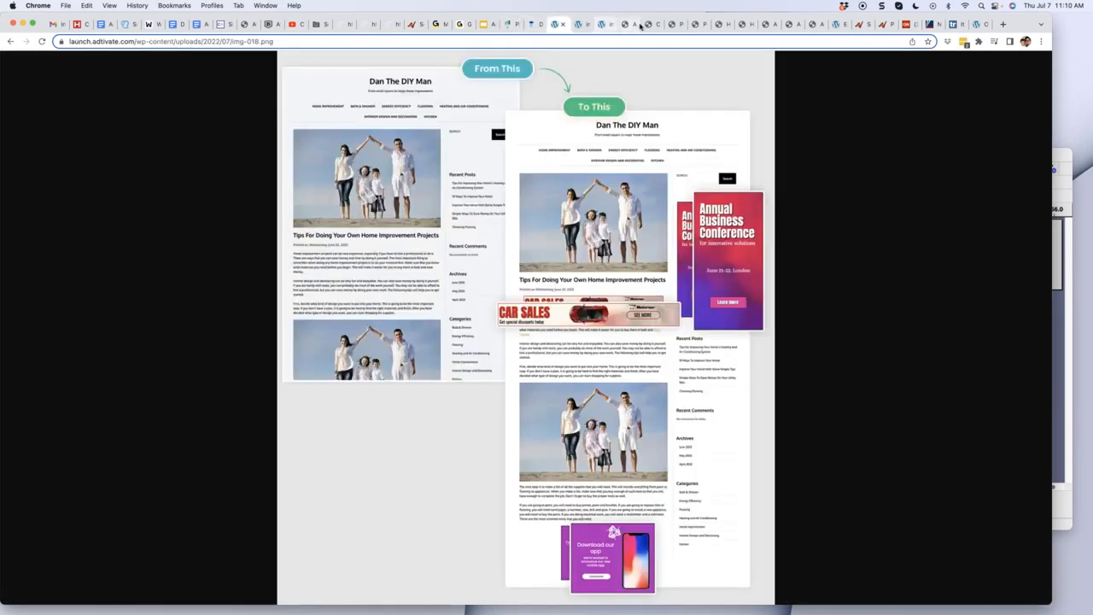
left_click(640, 25)
left_click(633, 26)
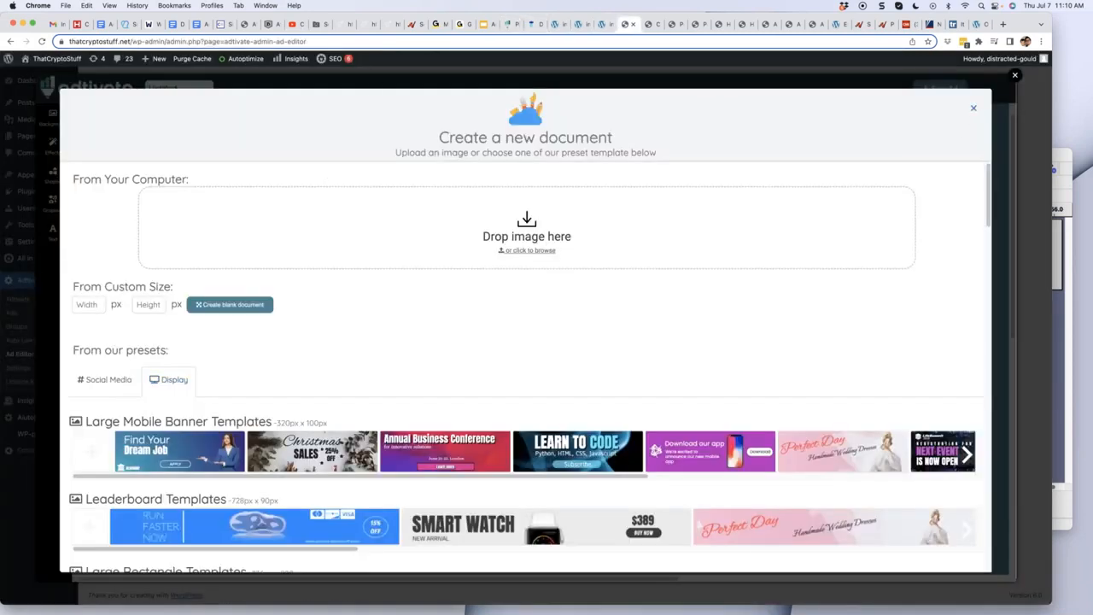
left_click(974, 108)
left_click(1015, 76)
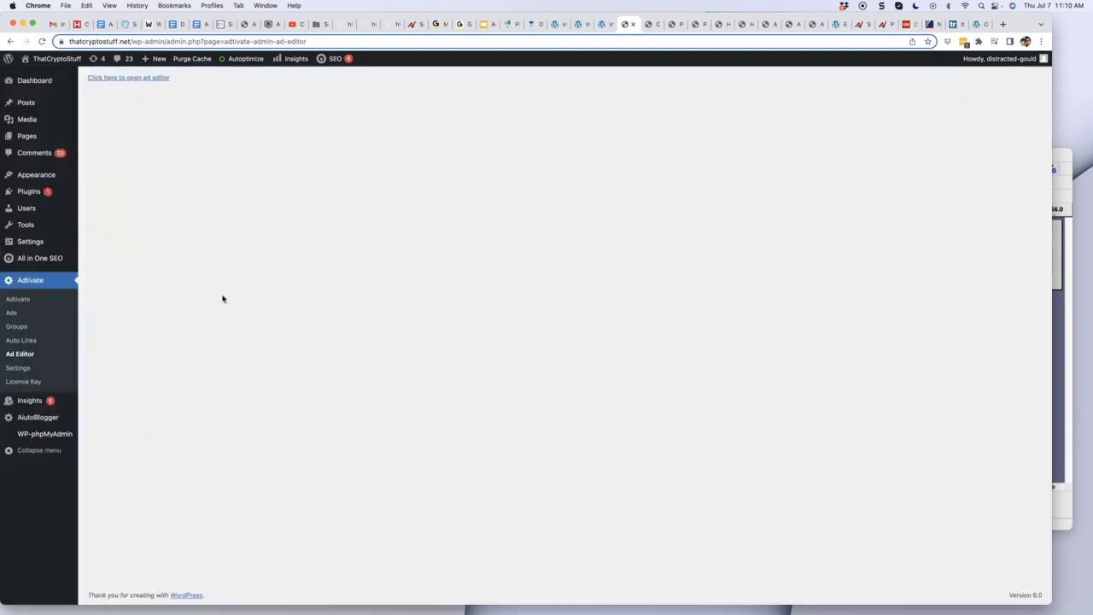
left_click(17, 299)
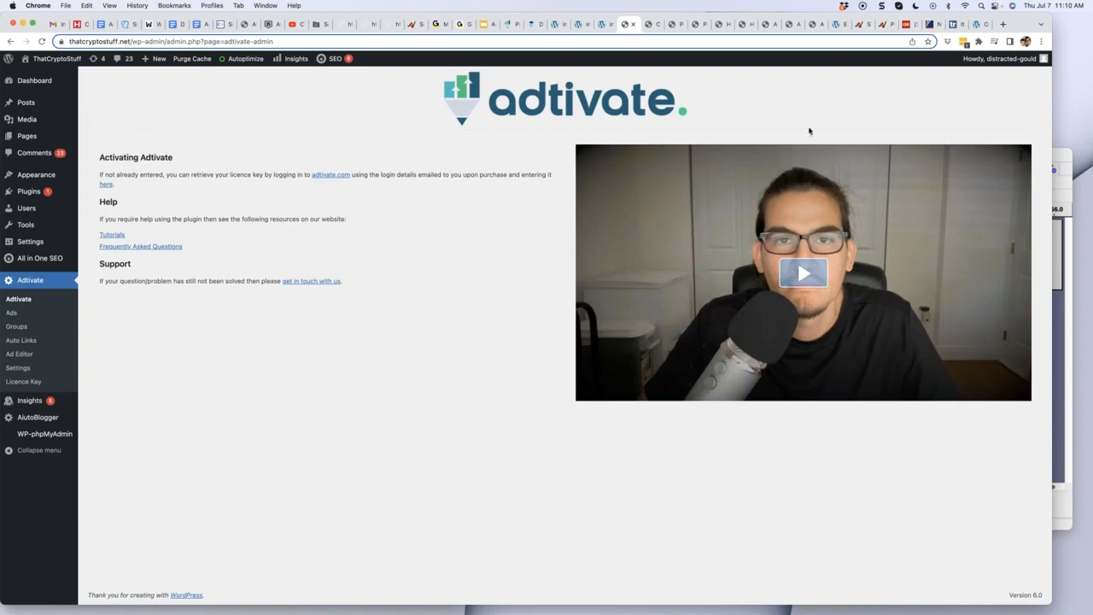
Revisit the Add Plugin form, and review the whitelabel offer page's discount and introduction sections.
left_click(510, 25)
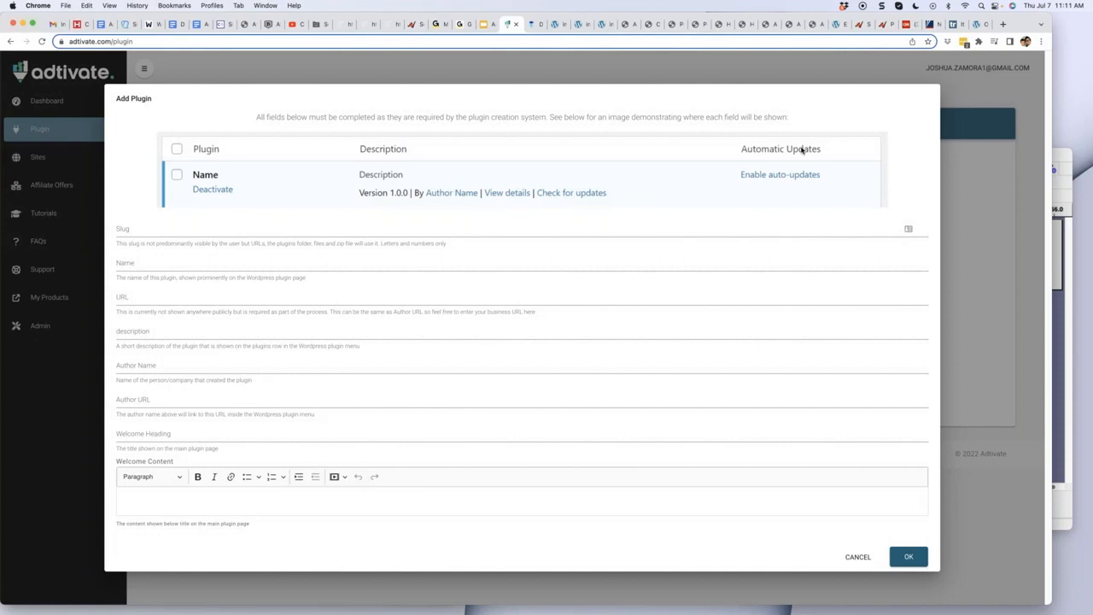
left_click(977, 24)
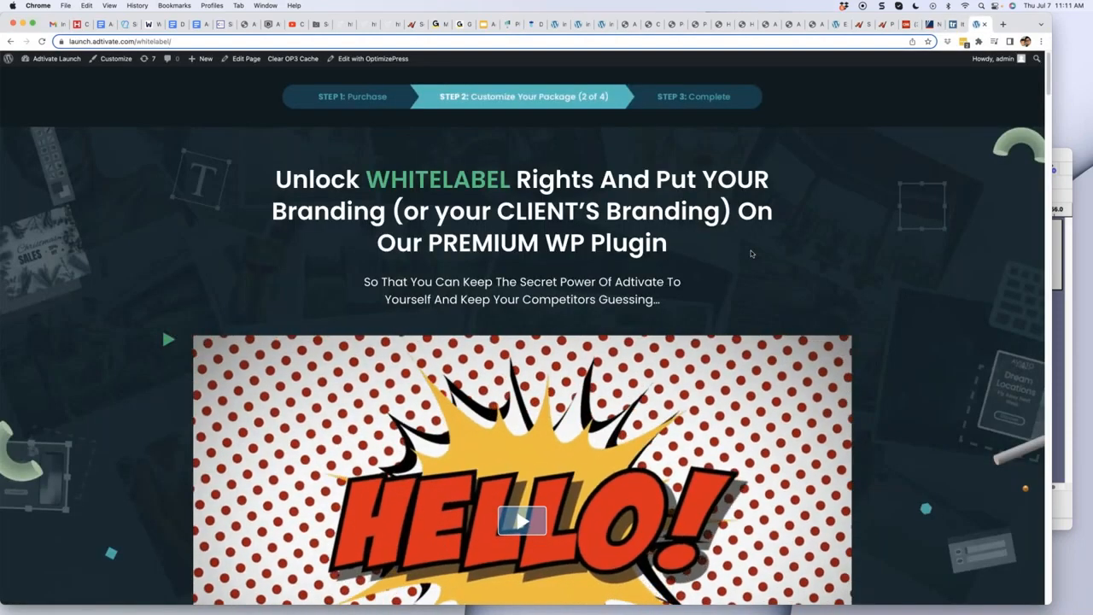
scroll(751, 250, "down", 5)
scroll(768, 245, "down", 5)
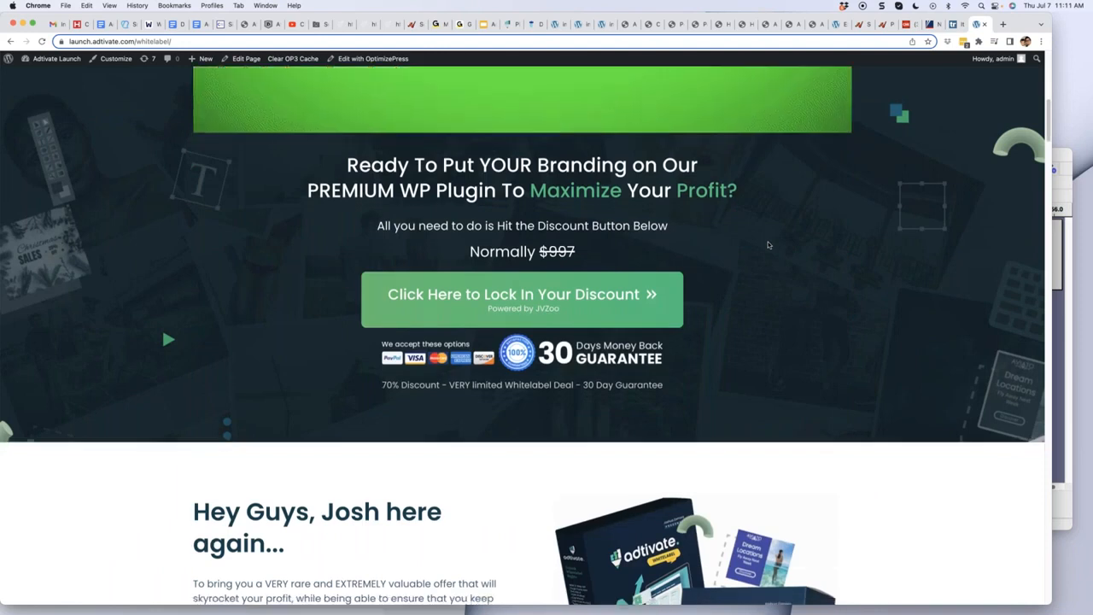
scroll(768, 245, "up", 10)
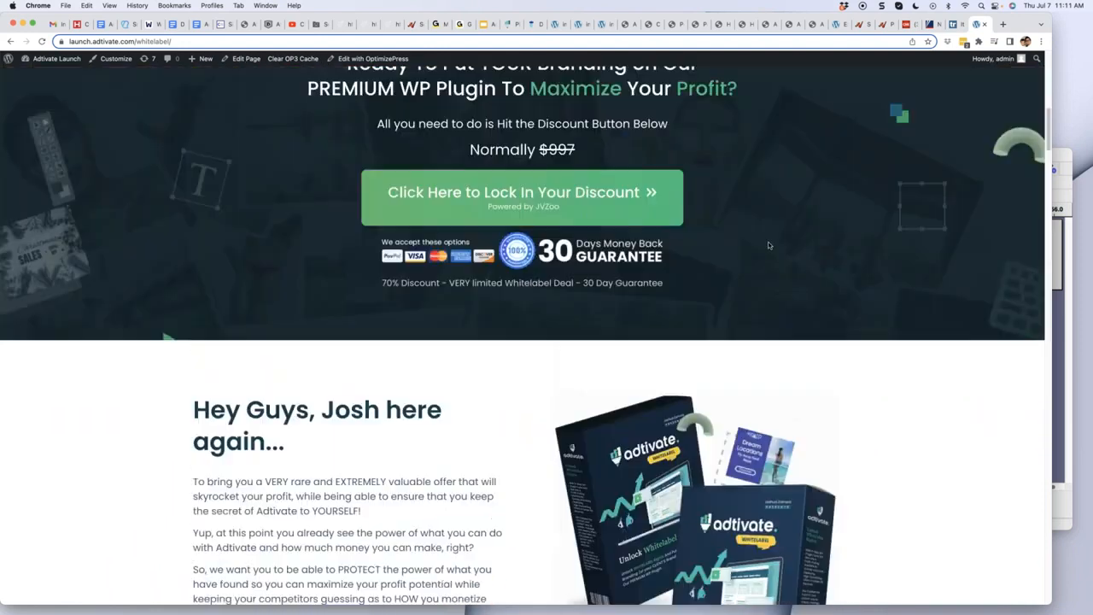
scroll(891, 200, "up", 2)
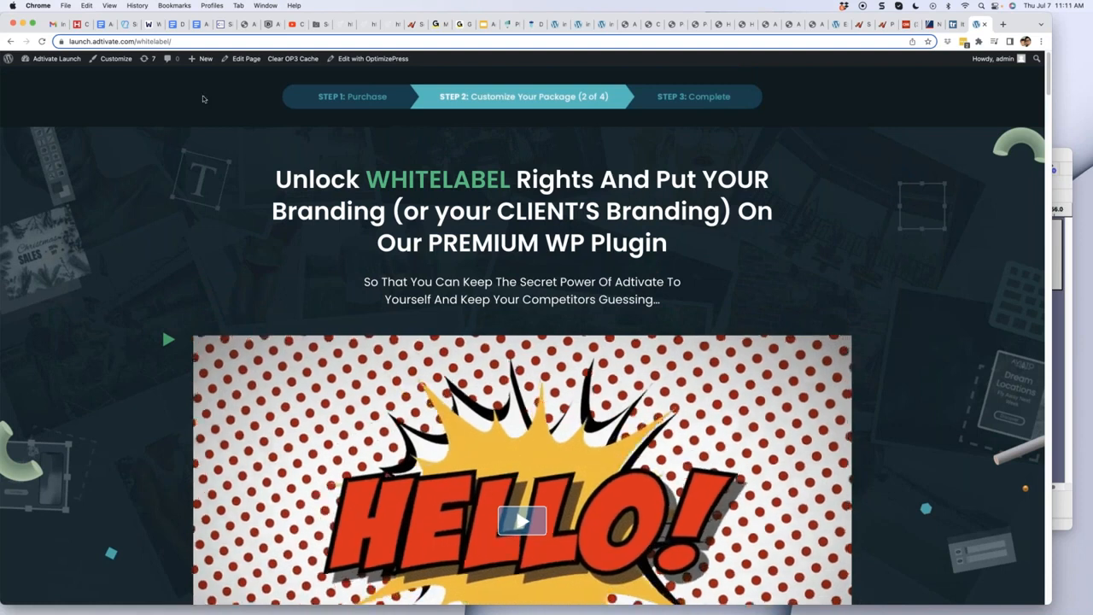
Load launch.adtivate.com/aiutoblogger/ in place of the whitelabel offer page.
double_click(177, 41)
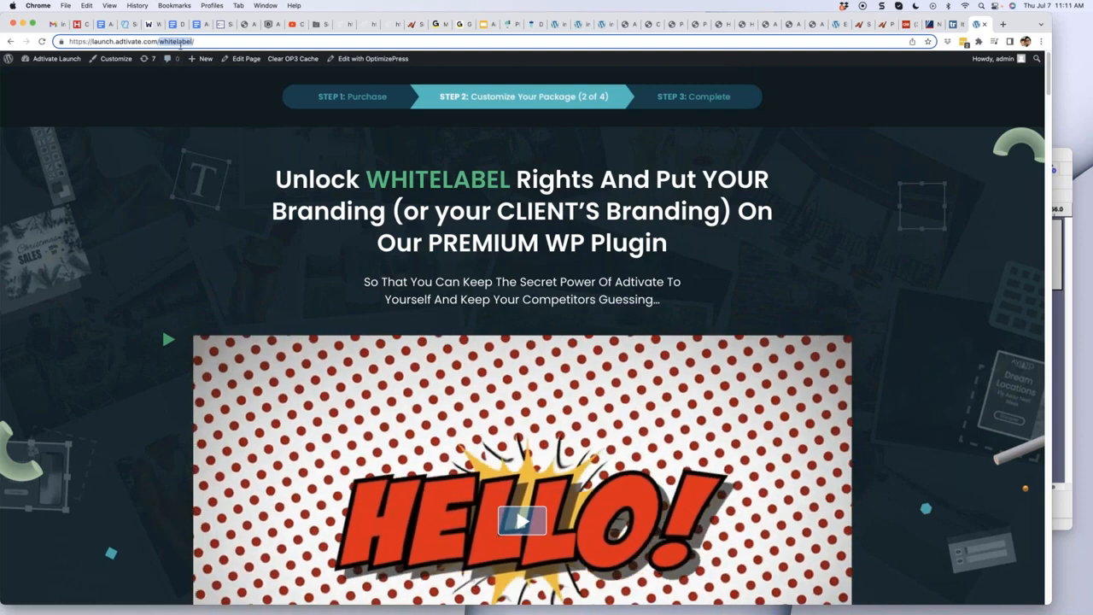
type("auitblogger")
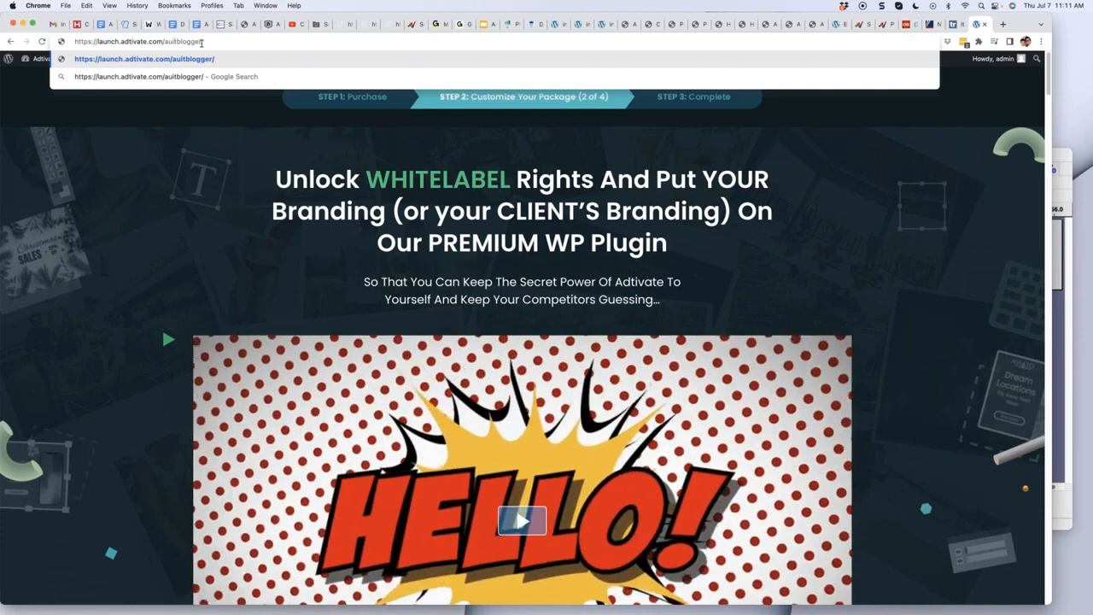
type("o")
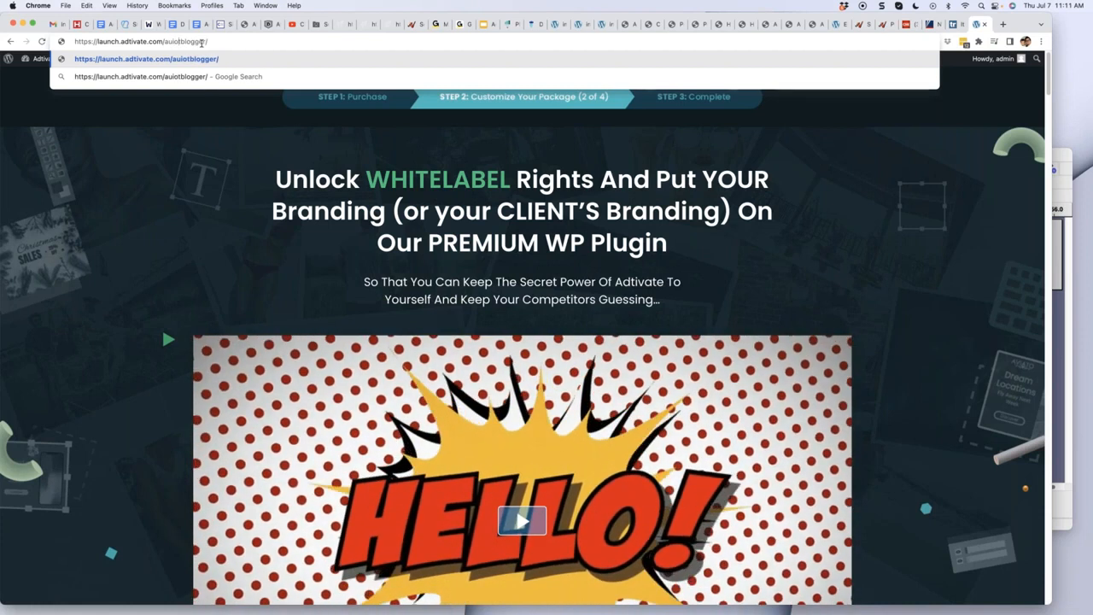
key("BackSpace")
key("BackSpace")
key("BackSpace")
key("BackSpace")
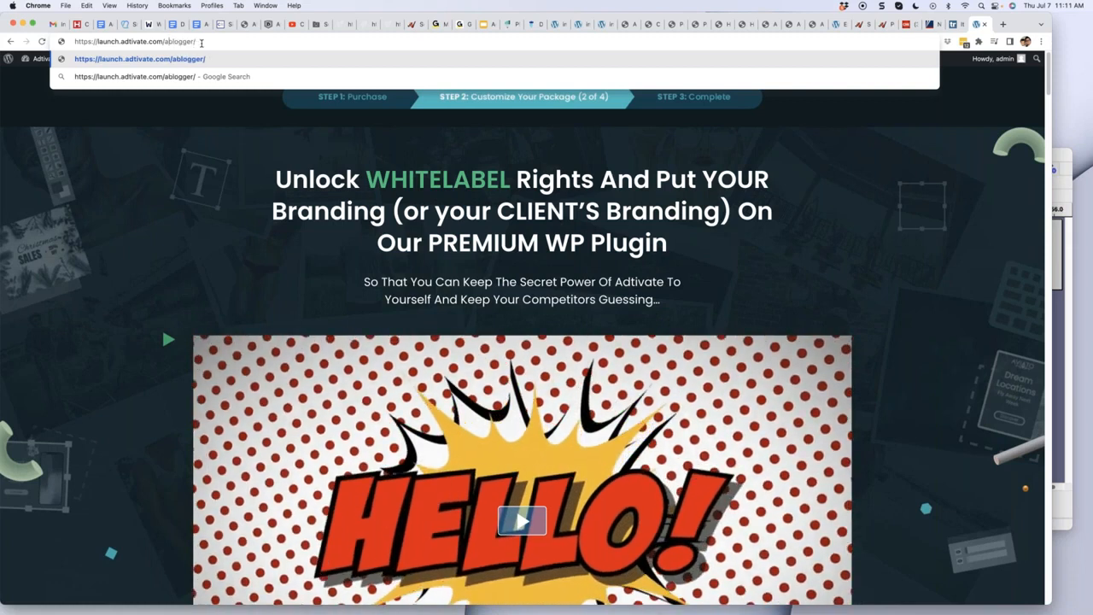
type("iuto")
key("Return")
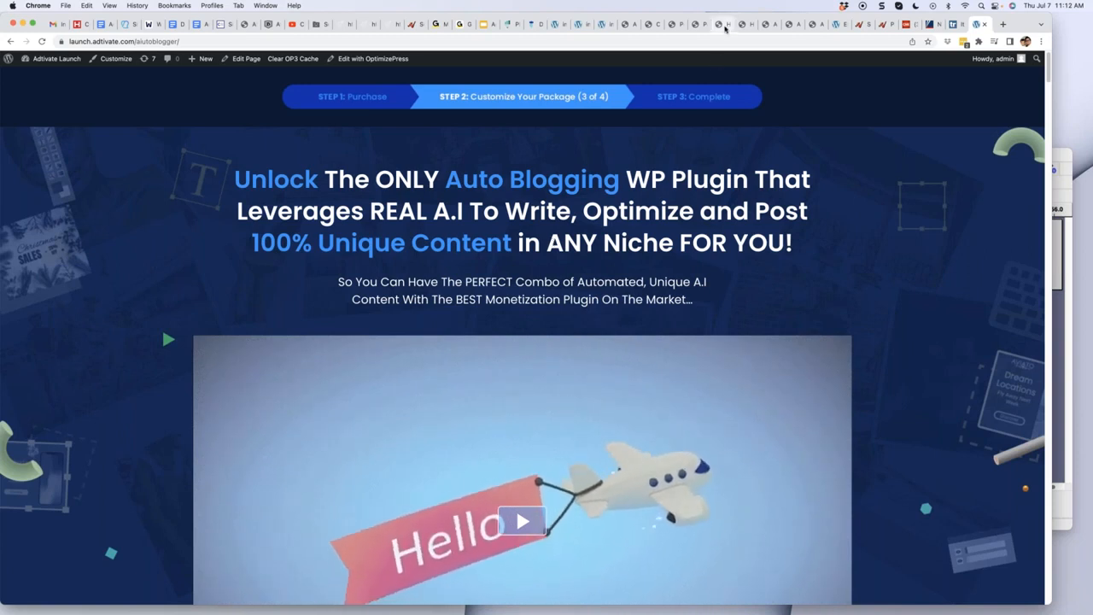
Review the Fat To Thin post and its posts list, check Dan The DIY Man's posts list, and return to the AiutoBlogger offer page.
left_click(720, 25)
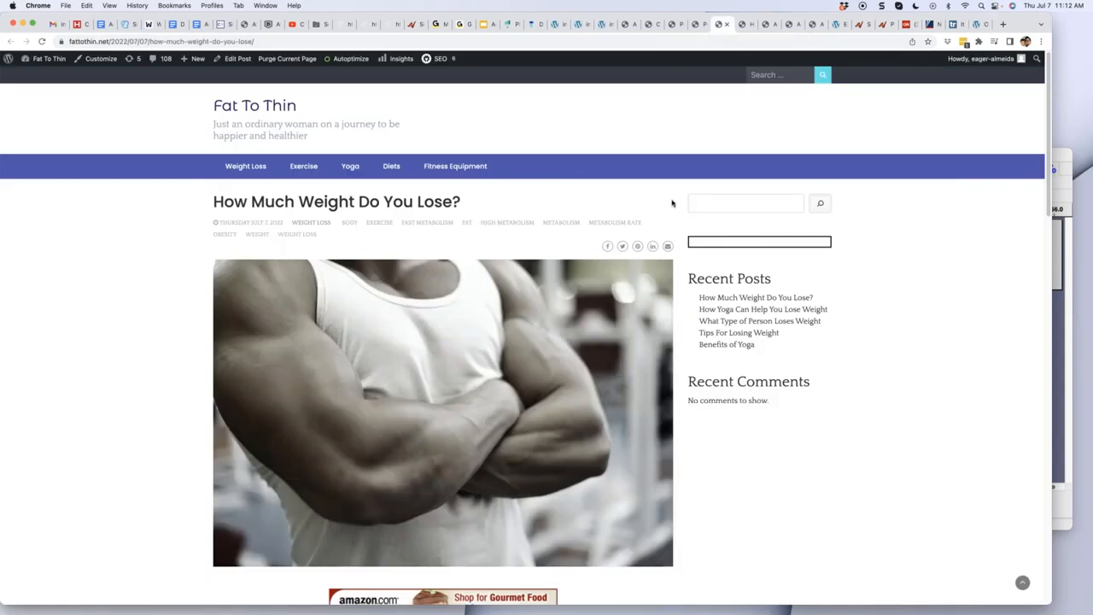
scroll(692, 205, "down", 1)
scroll(694, 206, "up", 1)
left_click(693, 24)
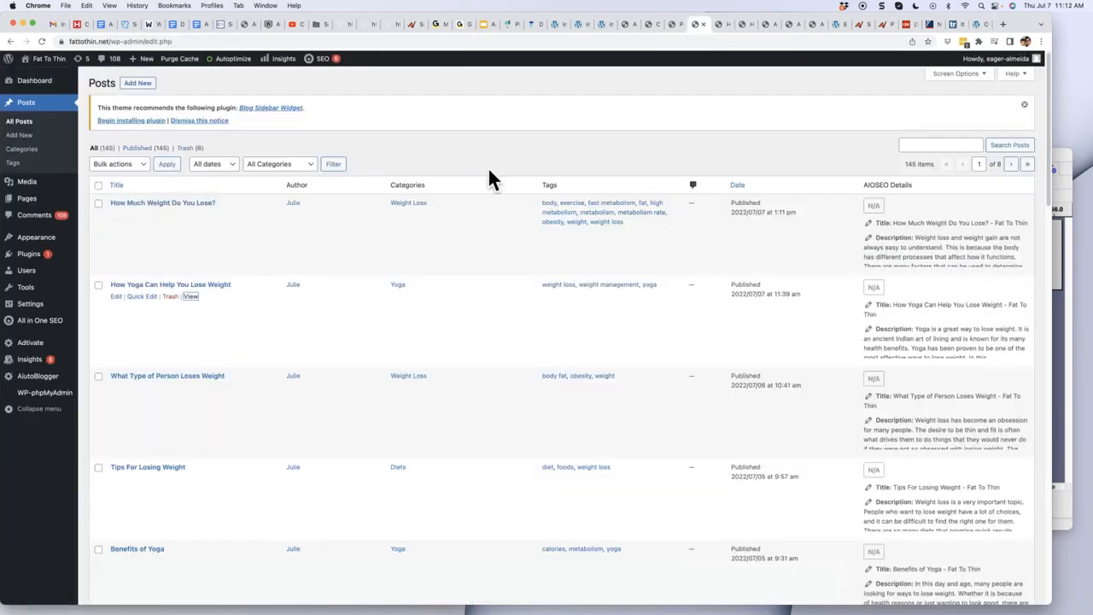
key("super+alt+Left")
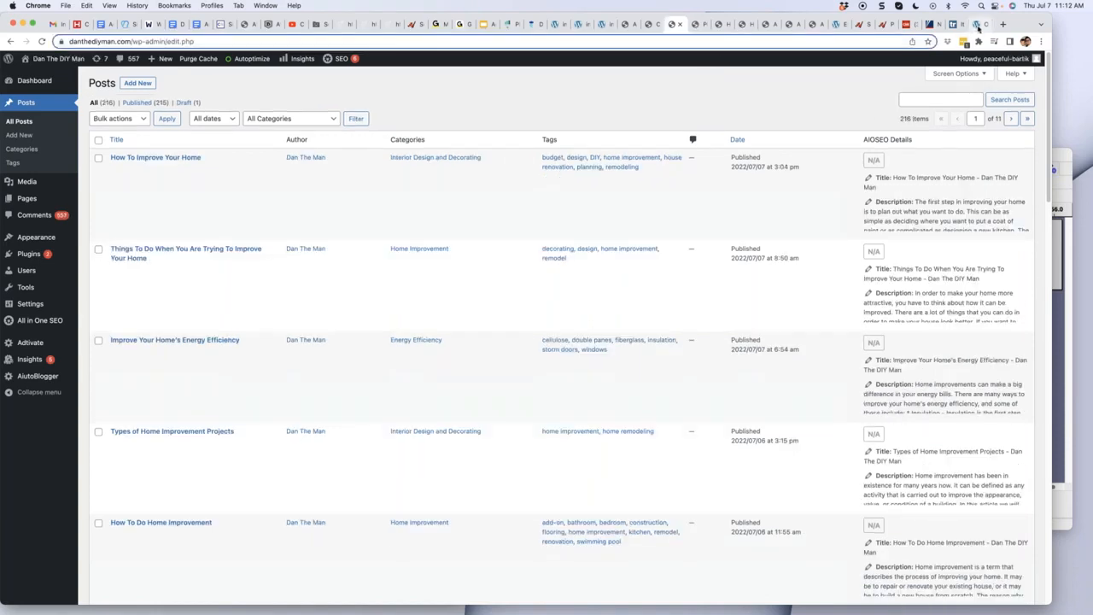
left_click(981, 26)
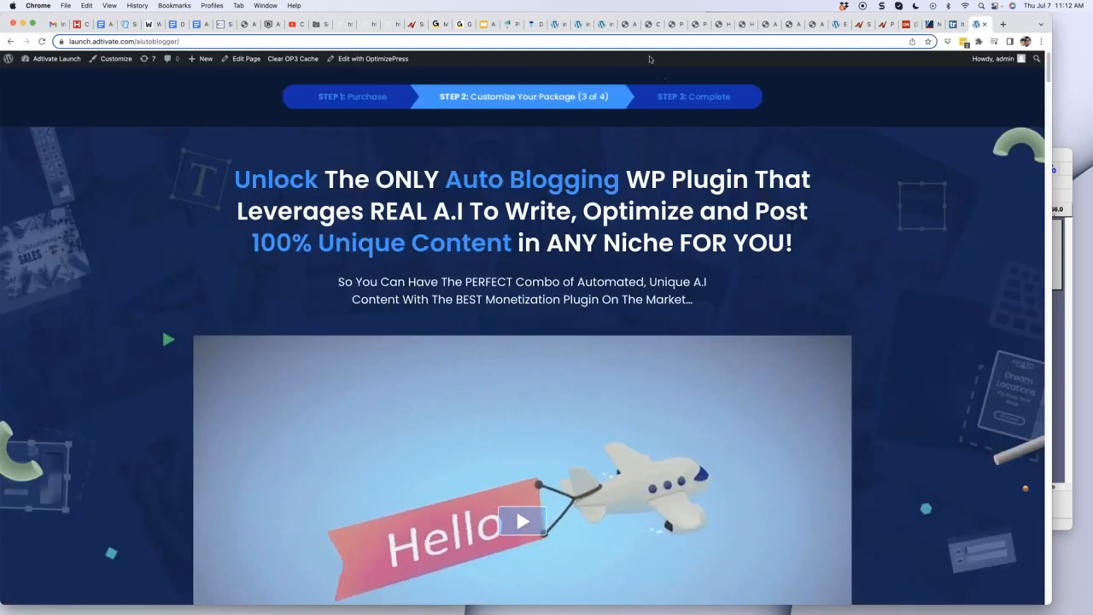
Open AiutoBlogger's projects list on the ThatCryptoStuff site and start adding a new project.
left_click(626, 25)
mouse_move(44, 419)
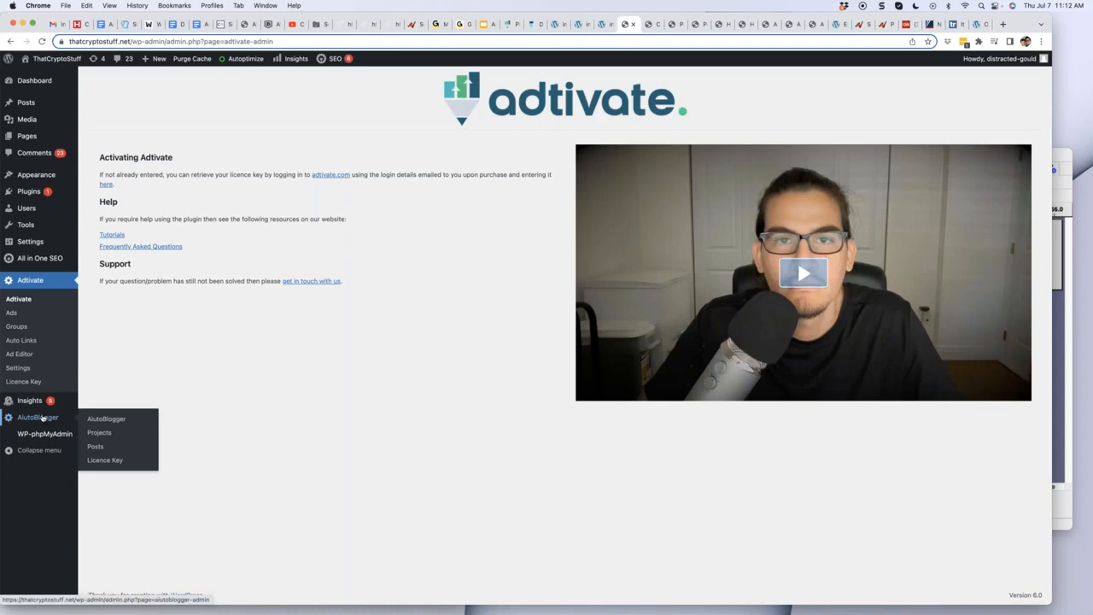
left_click(100, 420)
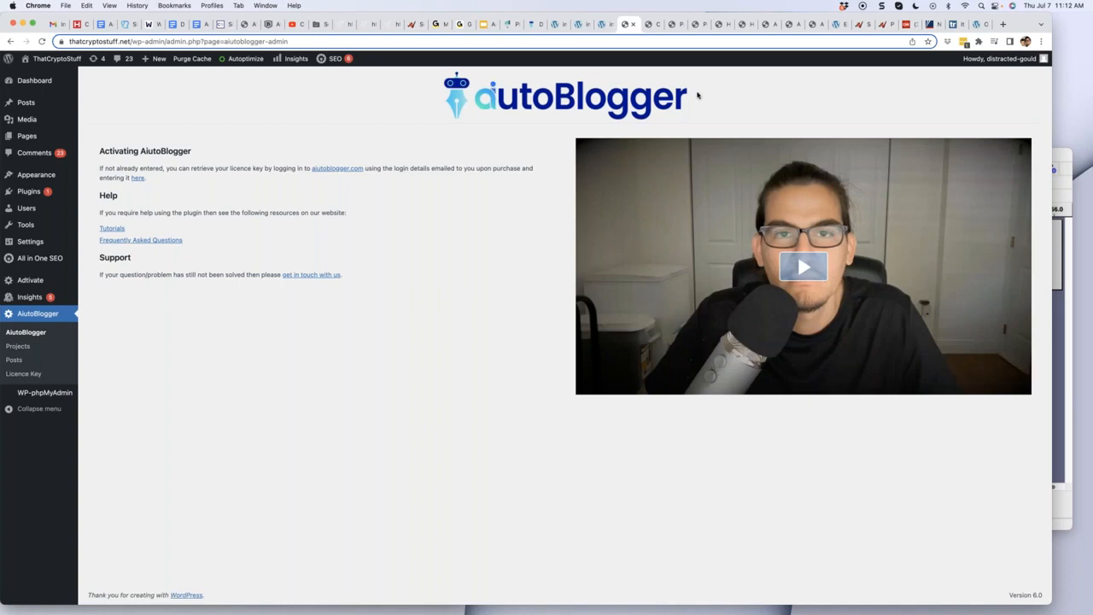
left_click(18, 346)
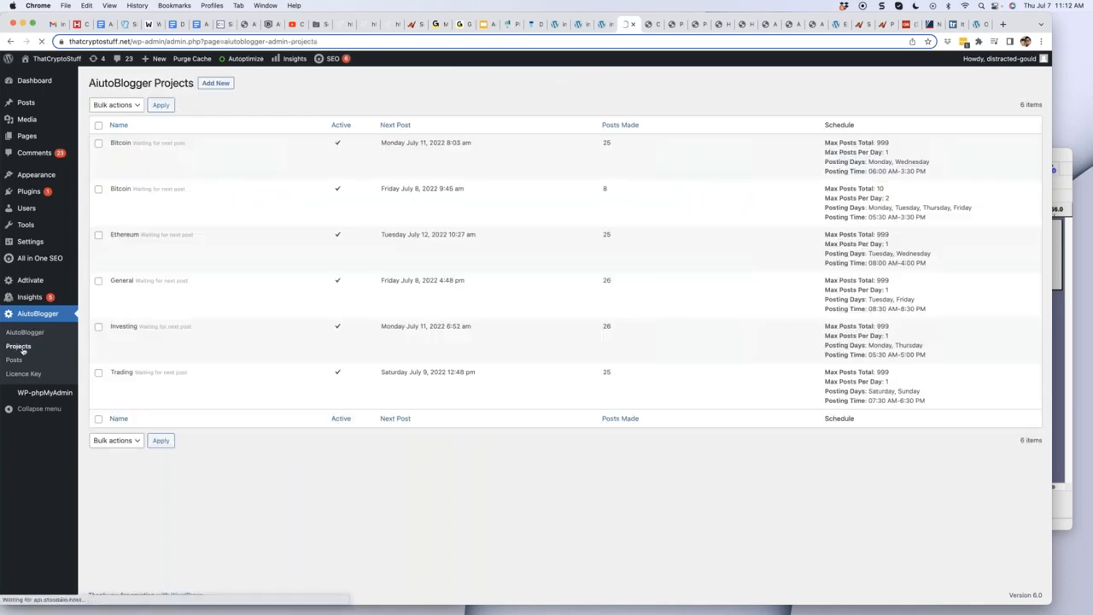
left_click(226, 86)
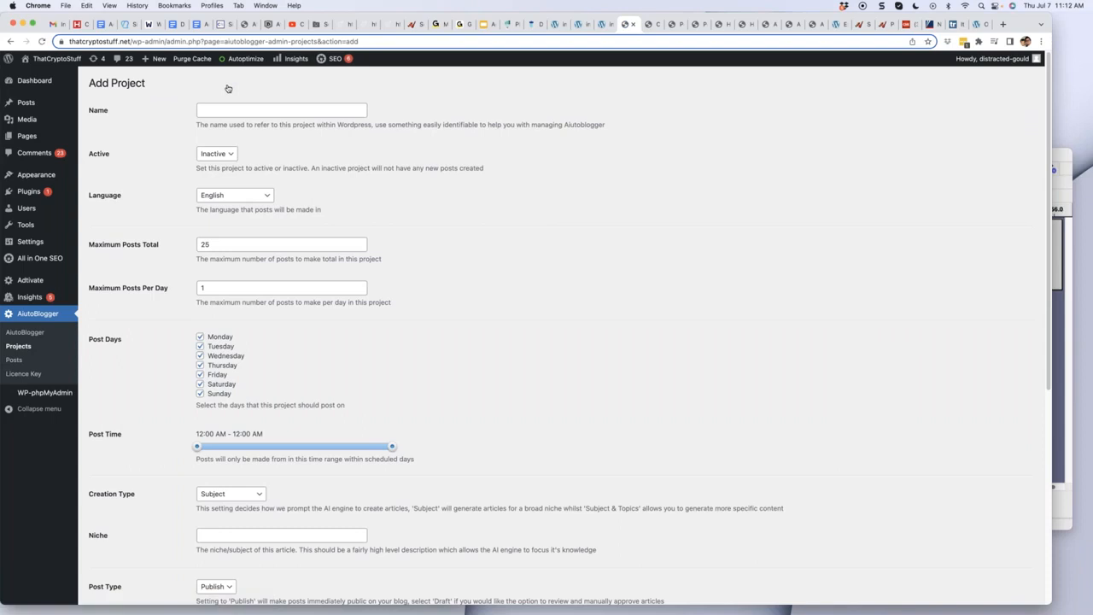
Name the project Solana, set it to Active, and keep English as the post language.
left_click(285, 113)
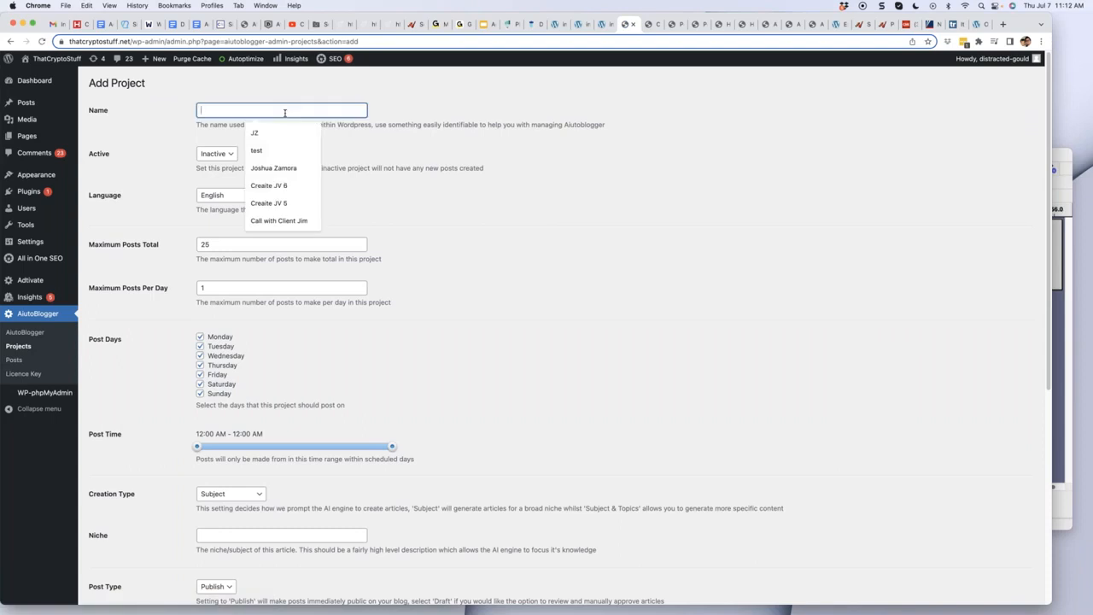
type("S")
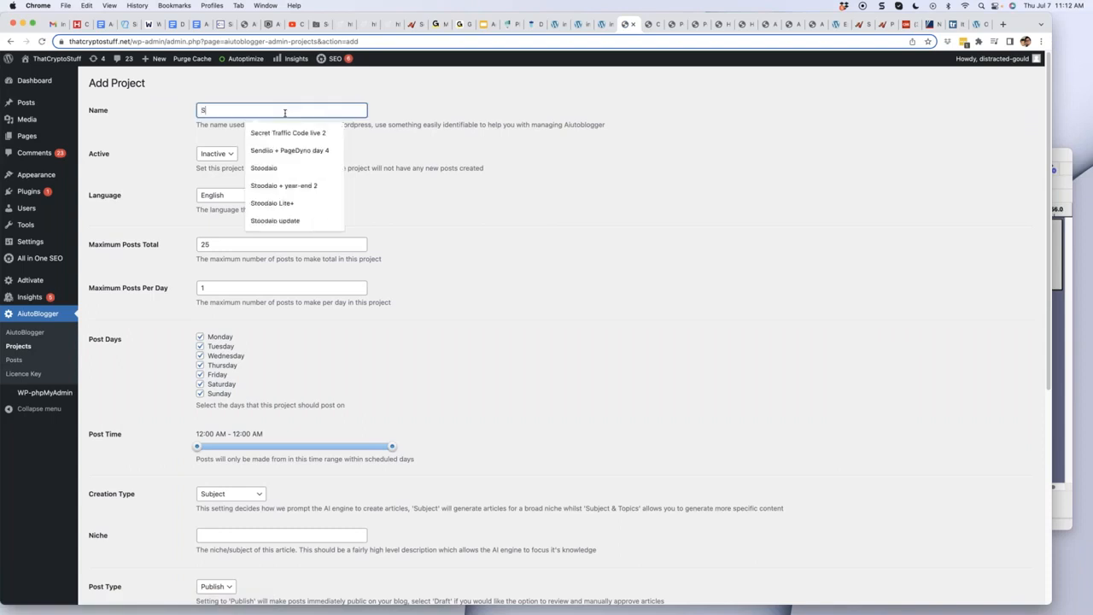
type("olana")
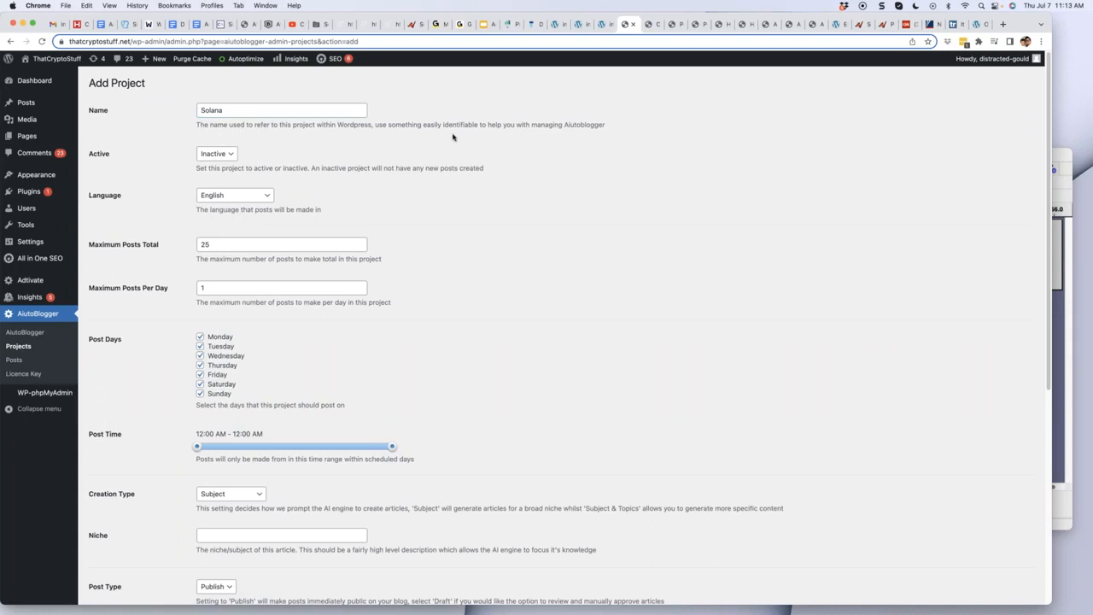
left_click(219, 155)
left_click(215, 165)
left_click(235, 197)
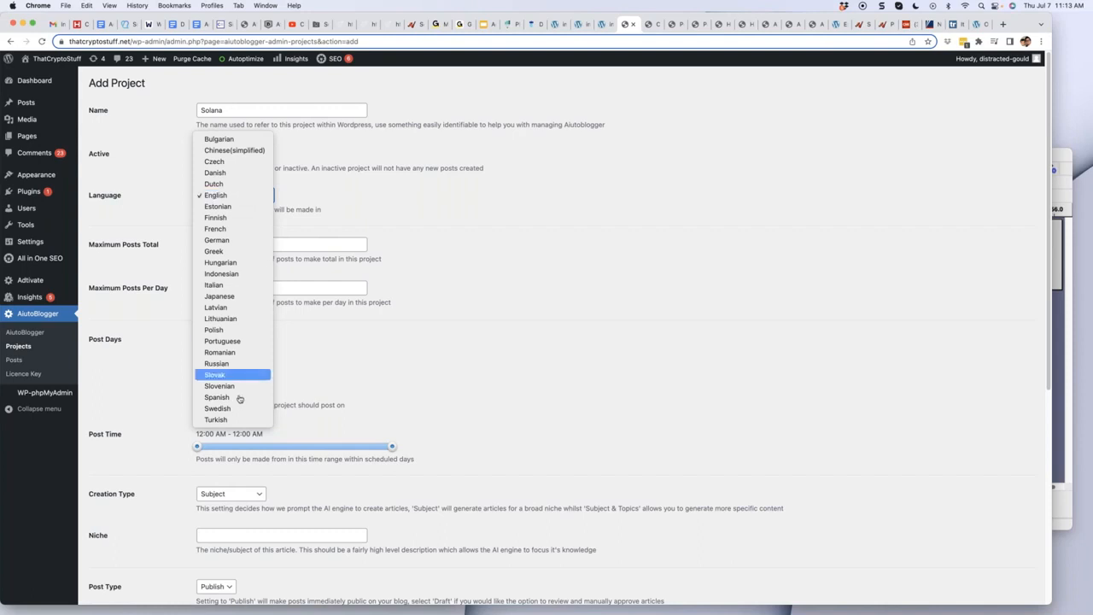
left_click(235, 196)
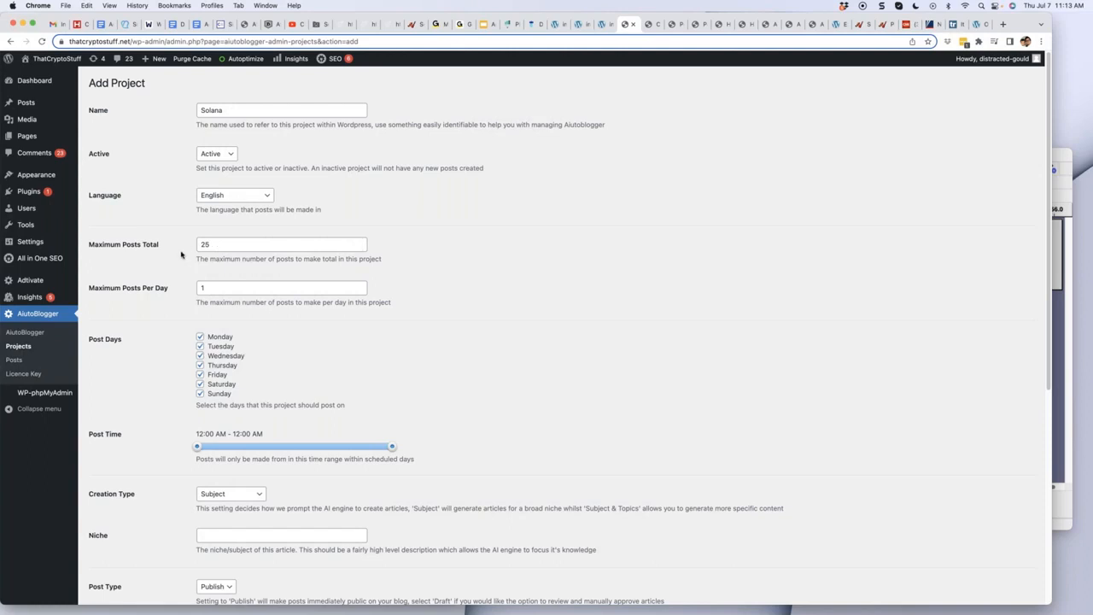
Set the project's maximum posts total to 5 and maximum posts per day to 1.
left_click(215, 246)
double_click(215, 246)
type("5")
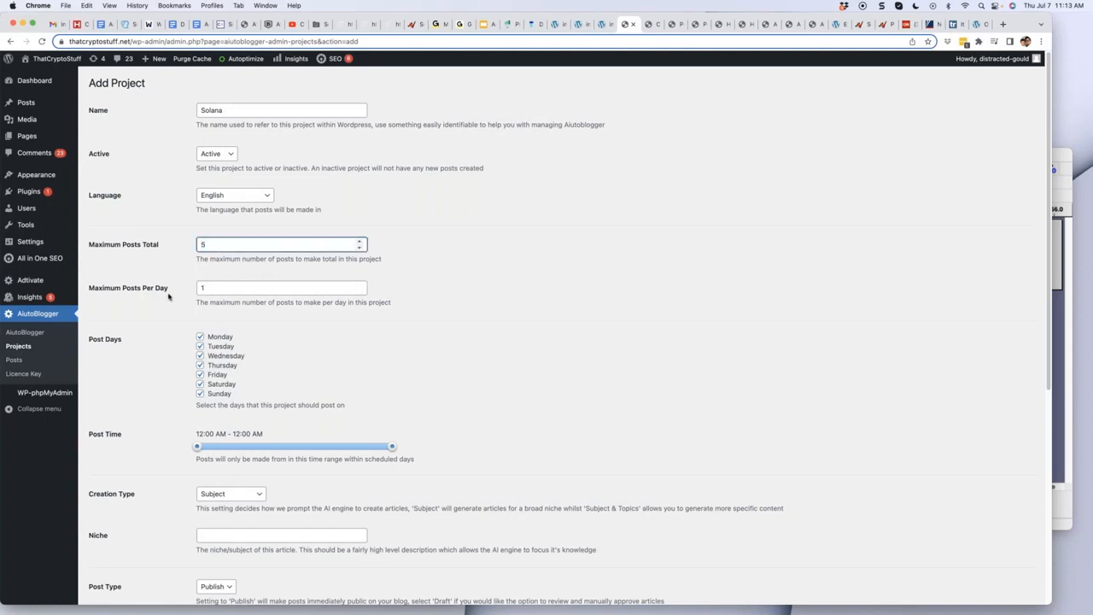
double_click(226, 289)
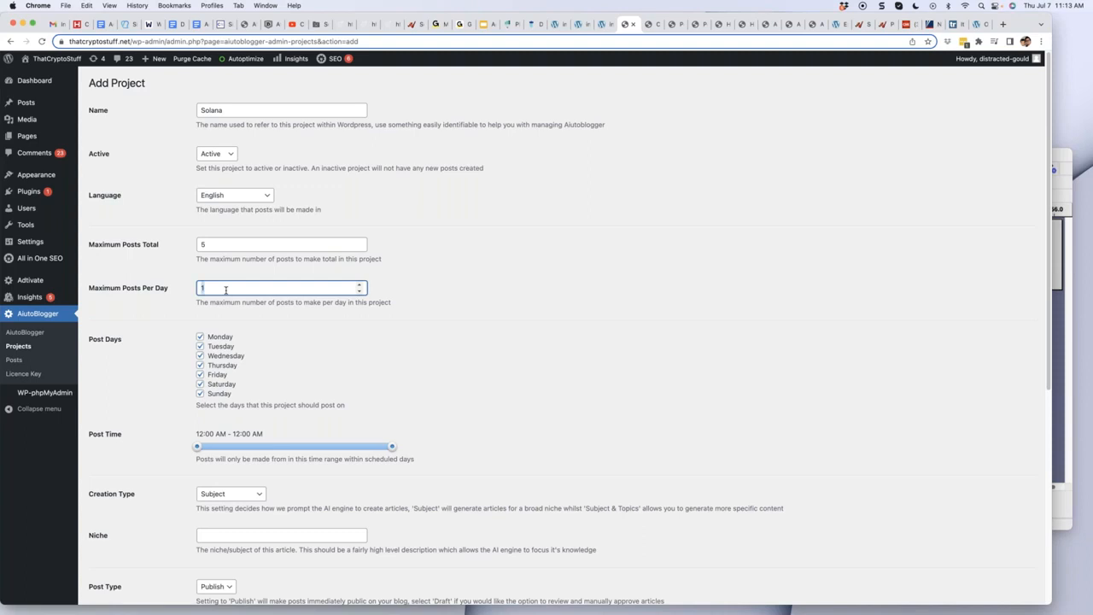
type("2")
key("BackSpace")
type("1")
left_click(157, 359)
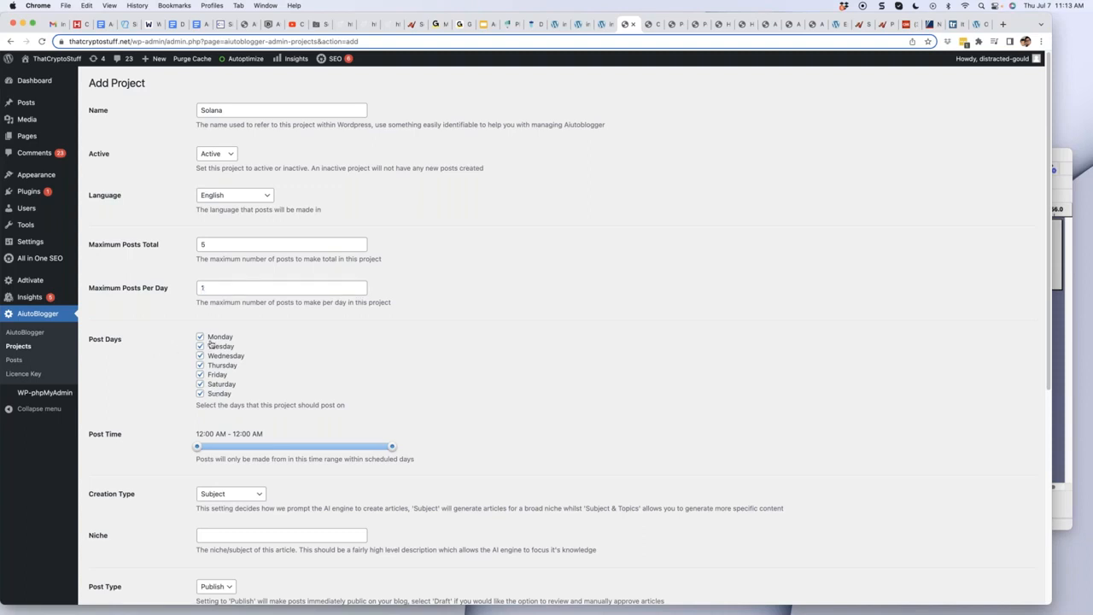
Keep the Creation Type as Subject and enter Cryptocurrency as the project's niche.
scroll(232, 358, "down", 1)
scroll(232, 359, "down", 1)
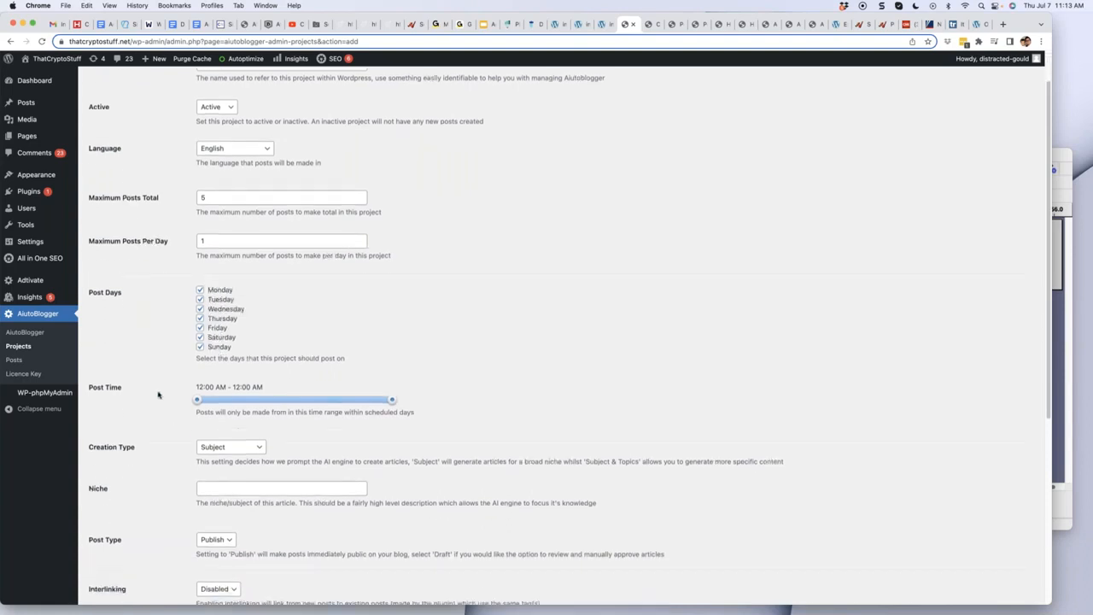
scroll(143, 381, "down", 3)
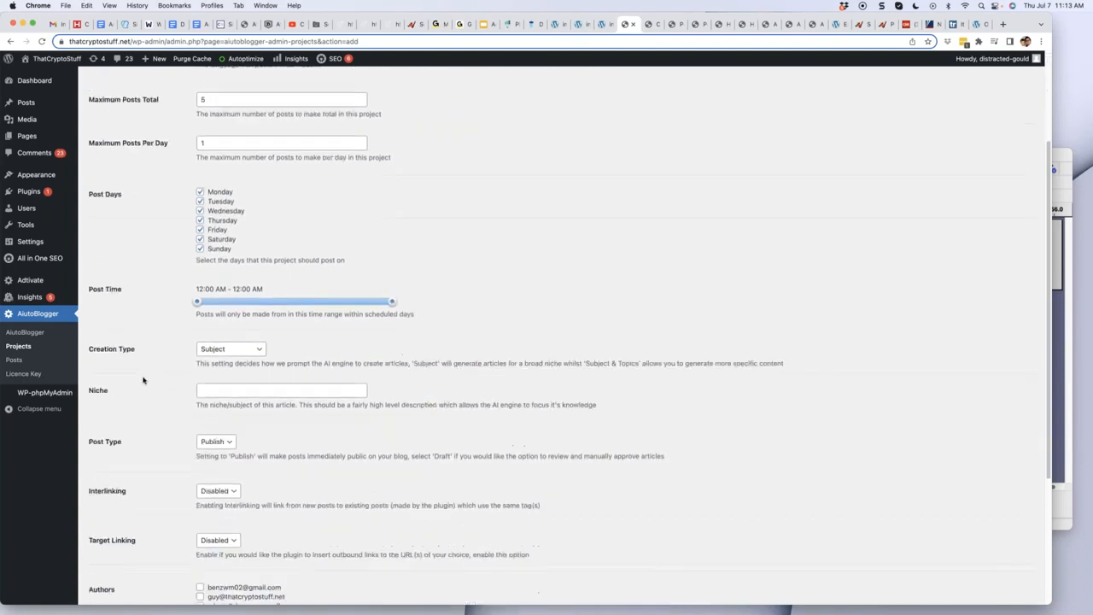
left_click(247, 350)
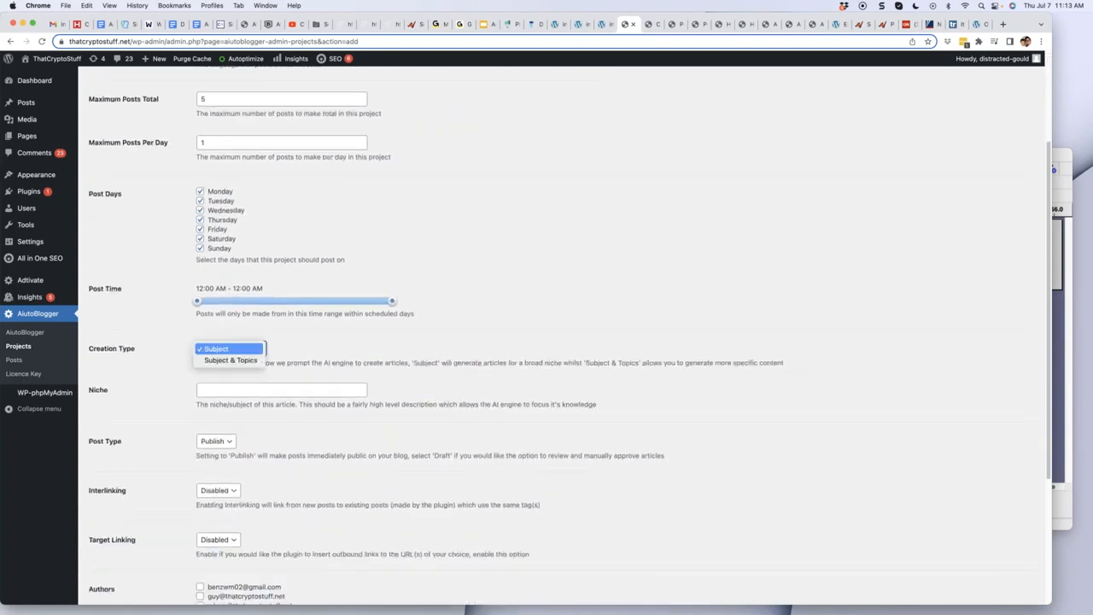
left_click(247, 350)
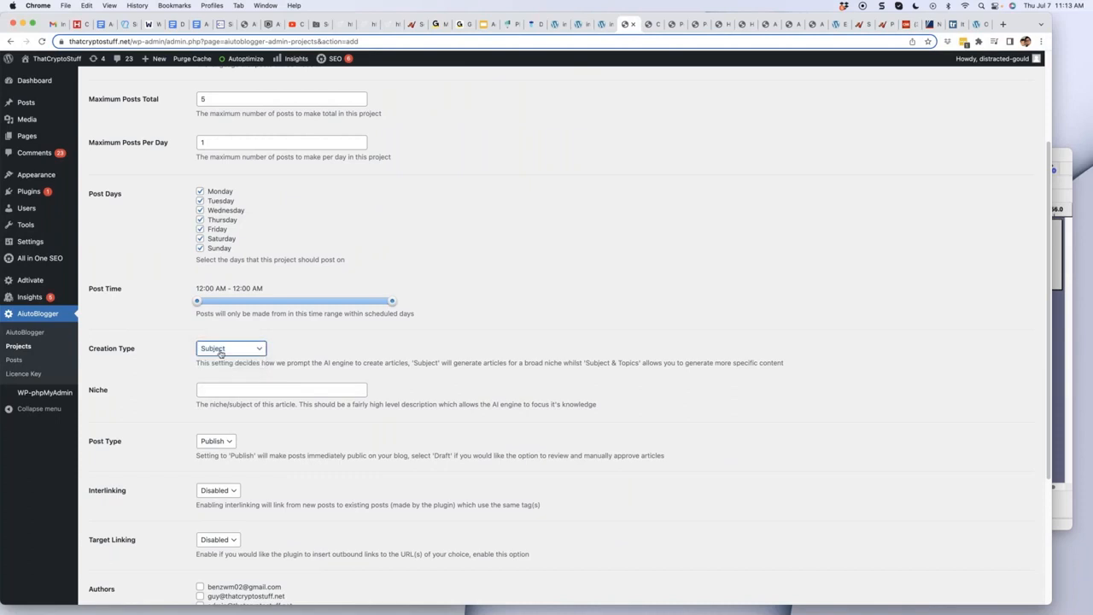
left_click(223, 390)
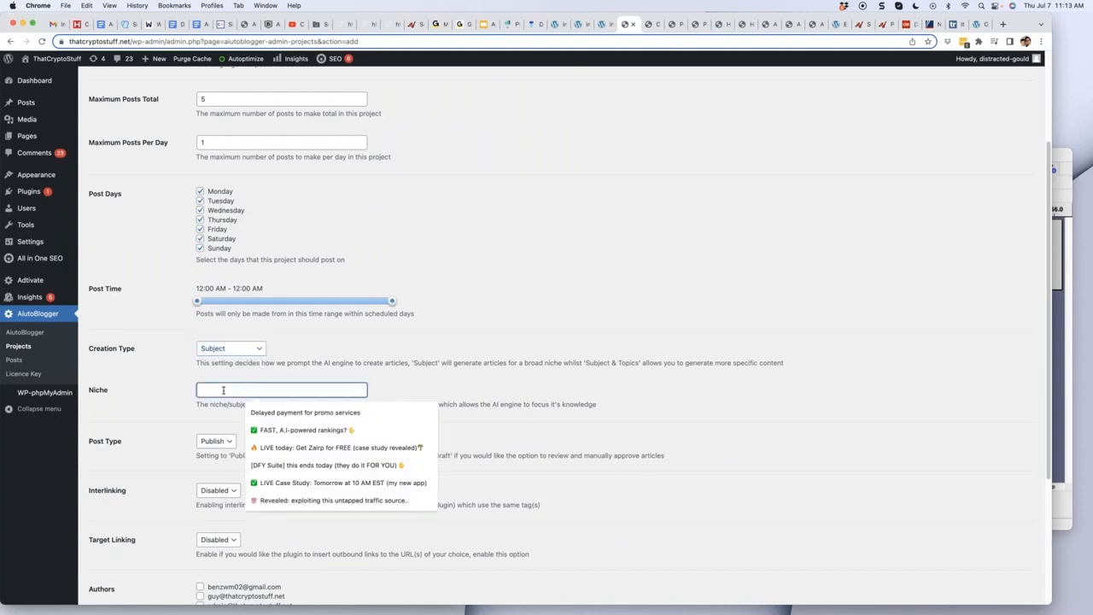
type("Cry")
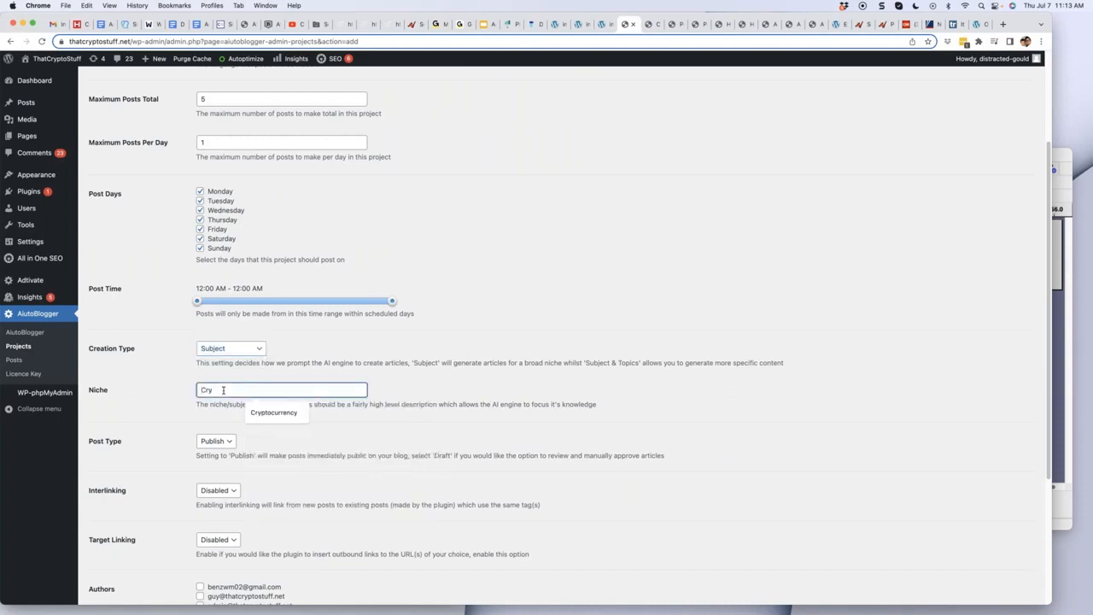
left_click(272, 414)
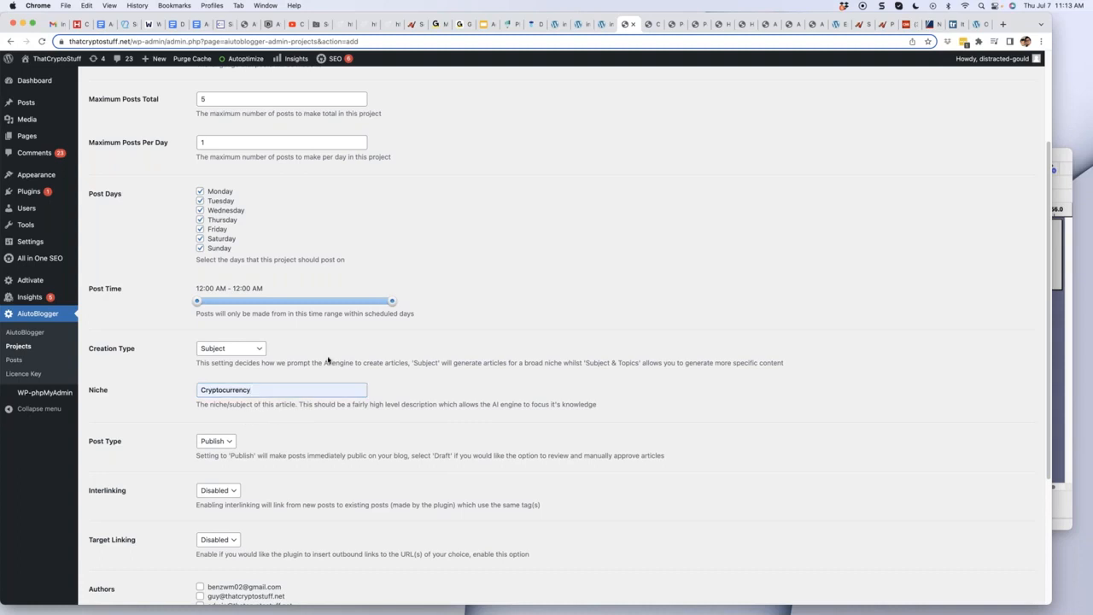
Change the Creation Type to Subject & Topics and list the topics "How To Buy Bitcoin" and "Where To Buy Bitcoin" on separate lines.
left_click(244, 352)
left_click(246, 362)
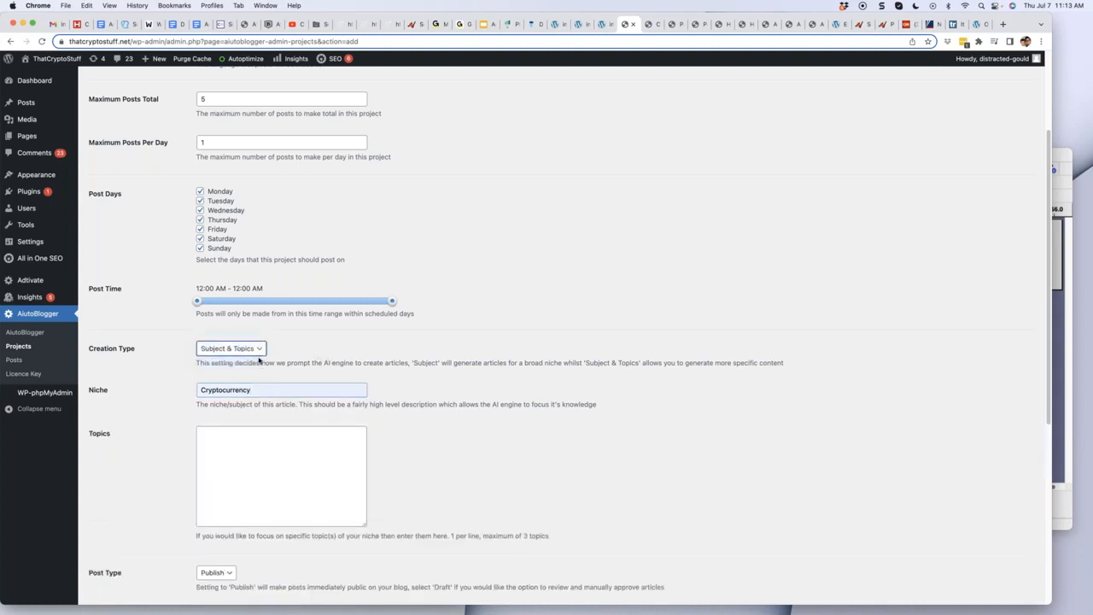
left_click(225, 446)
type("How To Buy Bitcoin")
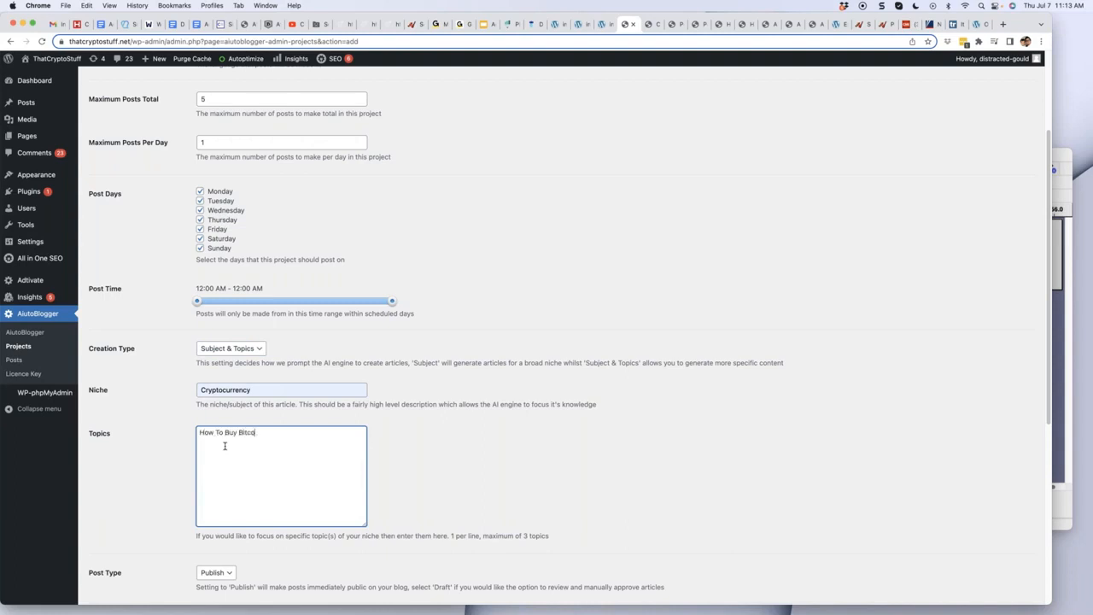
key("Return")
type("Where T")
type("o Buy NF")
key("BackSpace")
key("BackSpace")
type("Bitcoin")
left_click(220, 420)
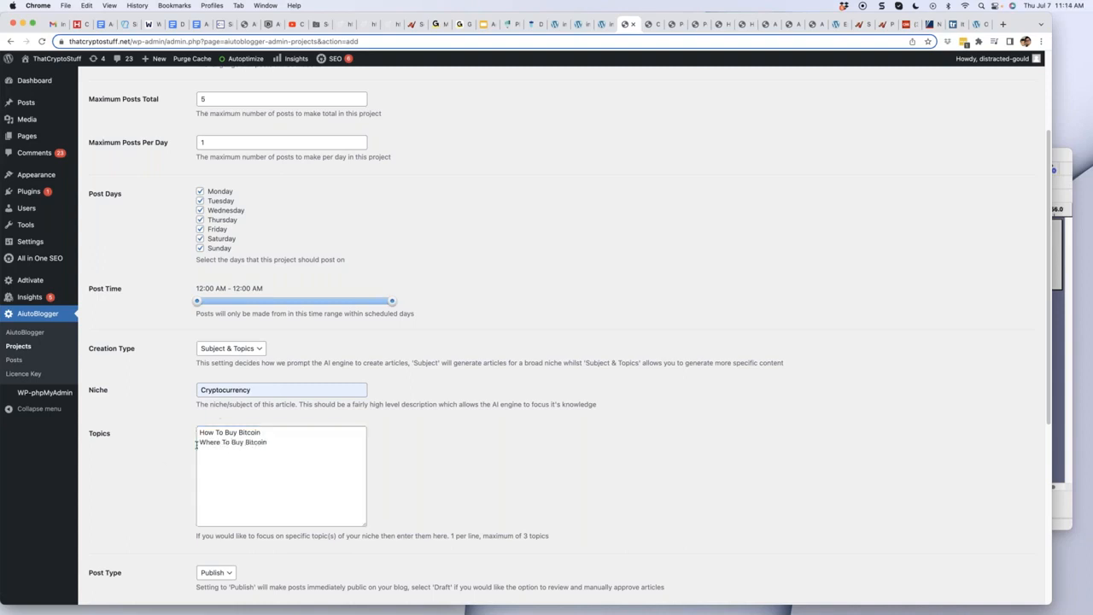
Check the Post Type options while keeping Publish, and set Interlinking to Enabled for the project.
scroll(167, 402, "down", 3)
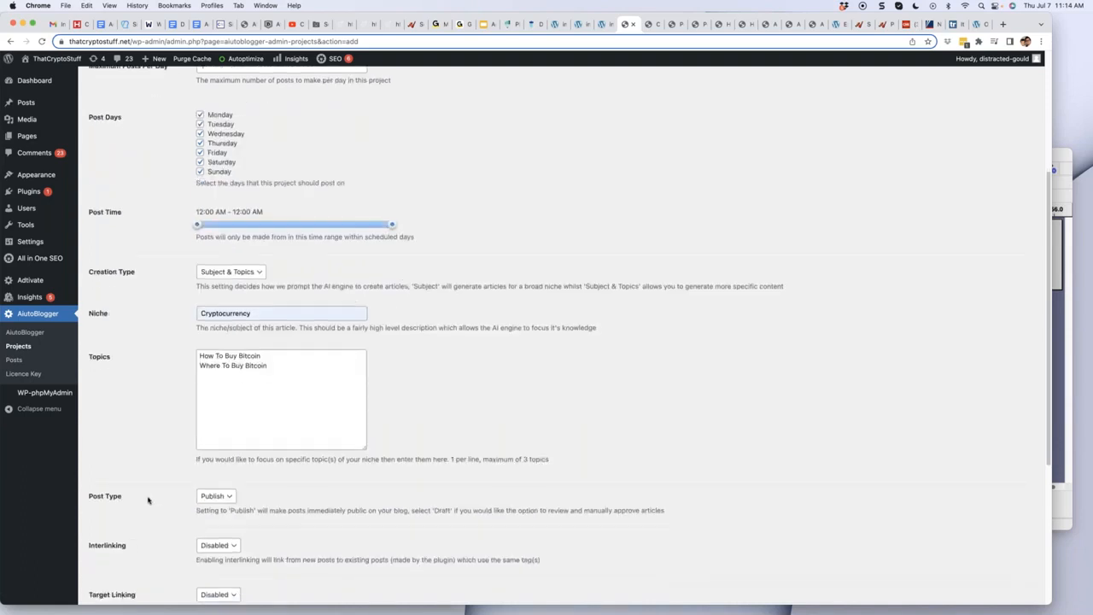
scroll(148, 501, "down", 4)
left_click(215, 386)
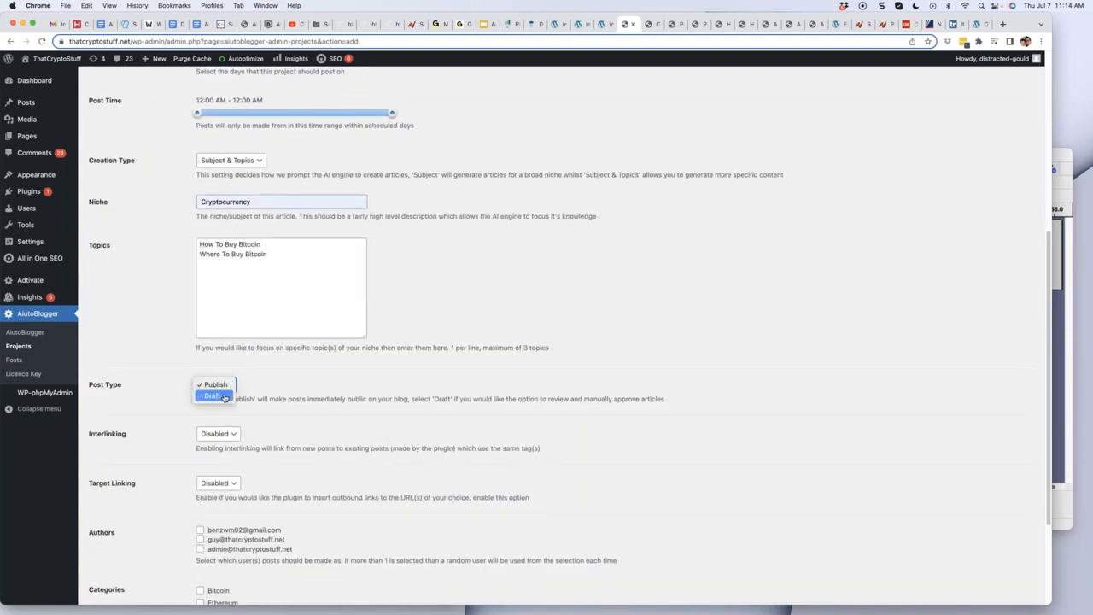
left_click(288, 379)
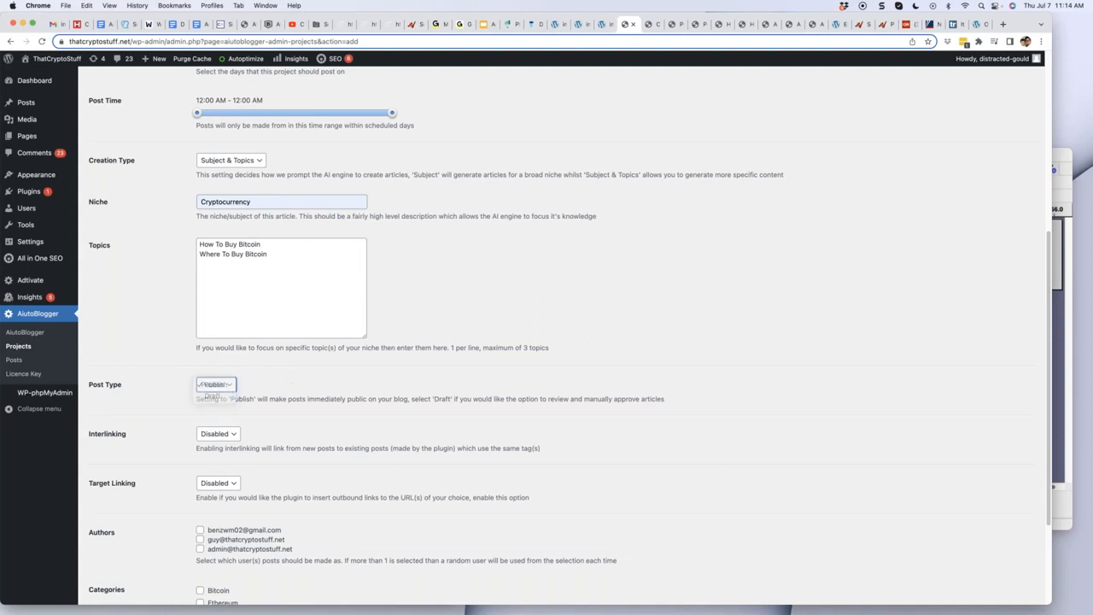
scroll(296, 423, "down", 3)
left_click(225, 306)
left_click(217, 314)
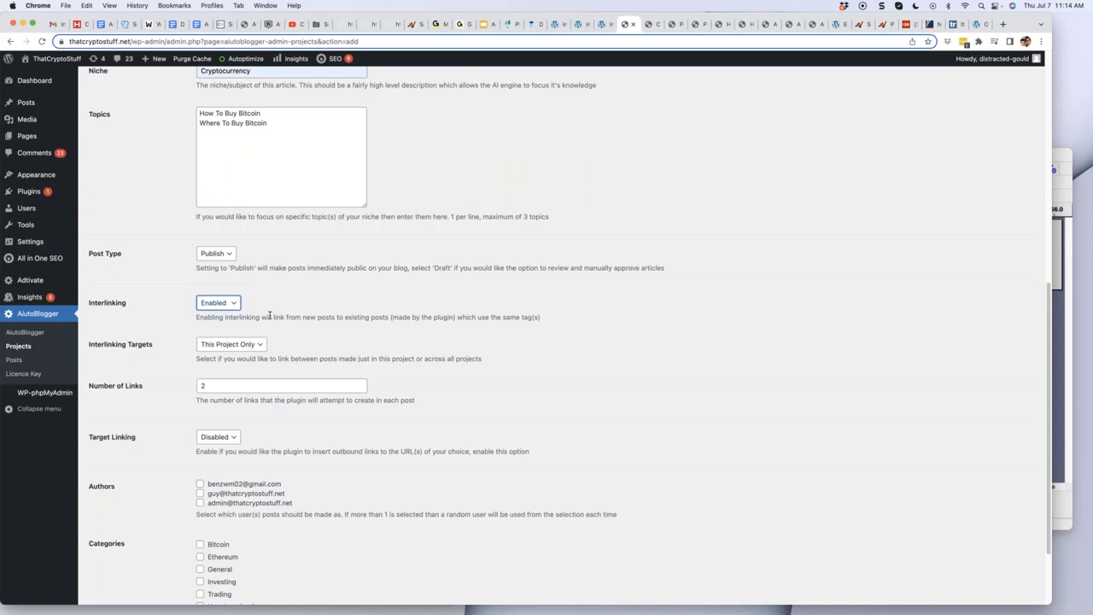
Examine the in-text links in the Fox News article as an interlinking example, and return to the Add Project form.
scroll(153, 323, "down", 2)
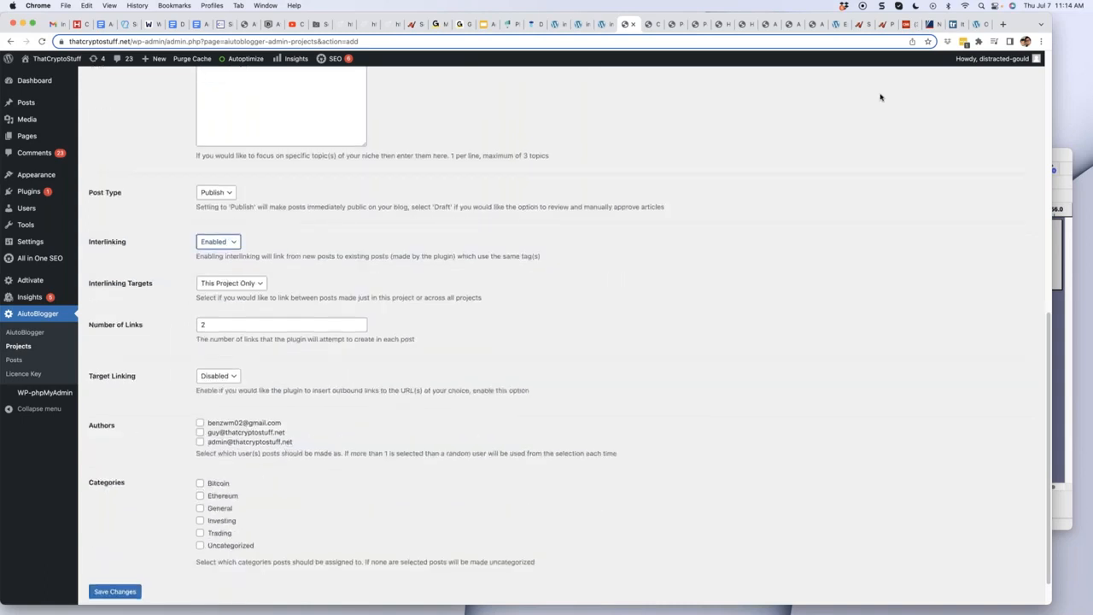
left_click(935, 24)
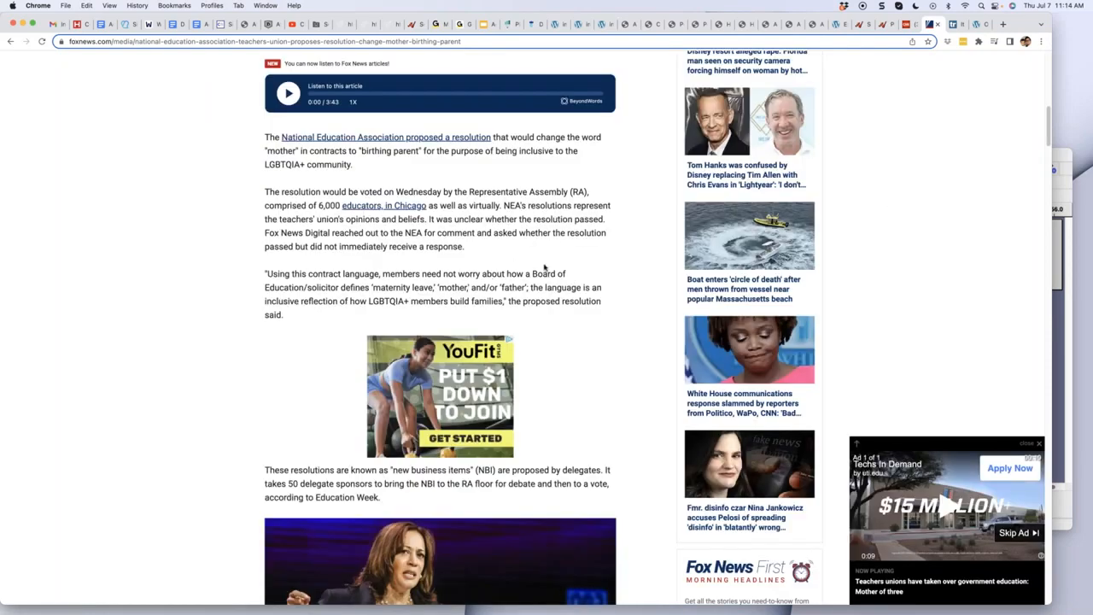
scroll(561, 259, "up", 1)
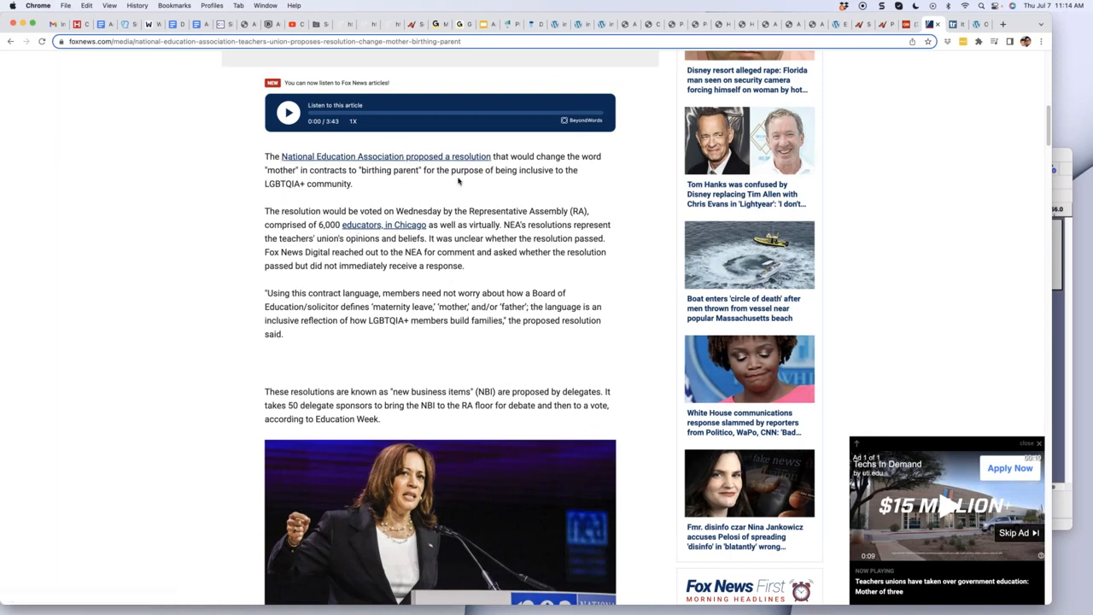
left_click(626, 24)
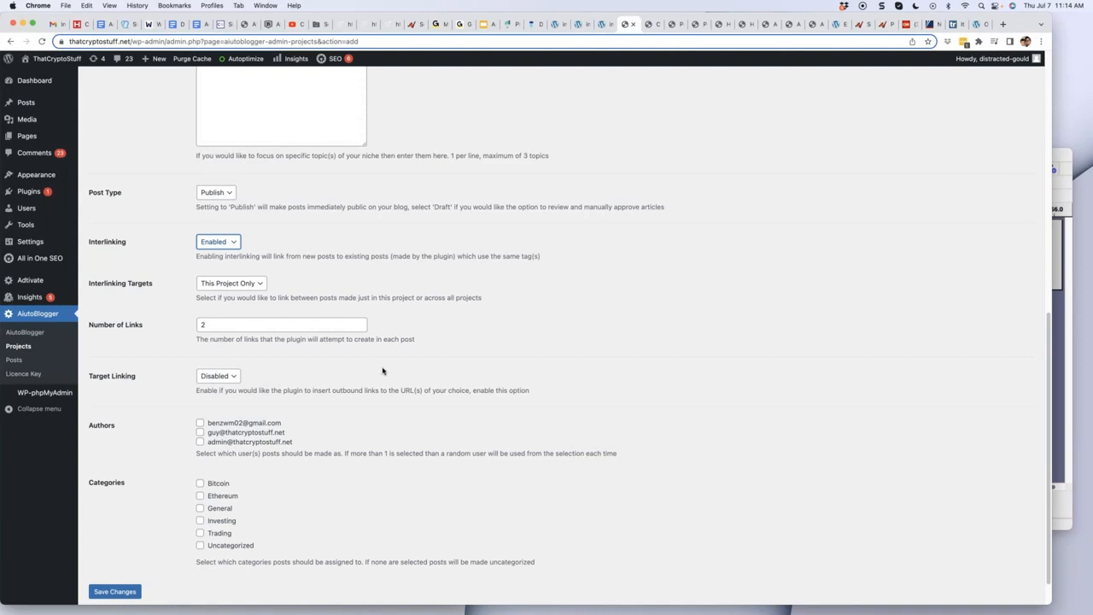
Check the Interlinking Targets options while keeping This Project Only.
scroll(256, 303, "down", 1)
left_click(256, 265)
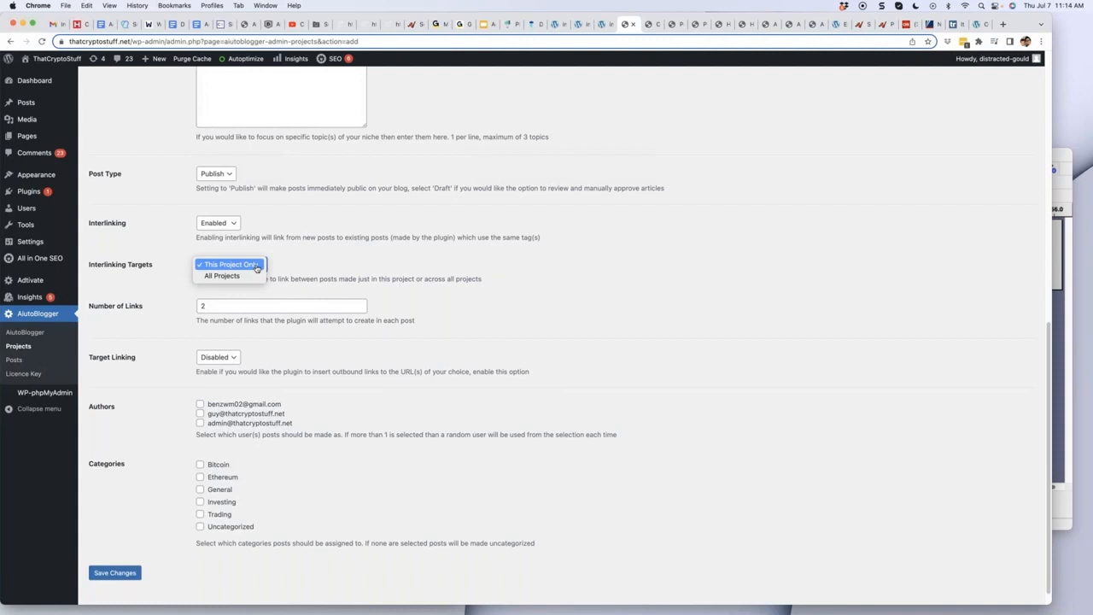
left_click(320, 265)
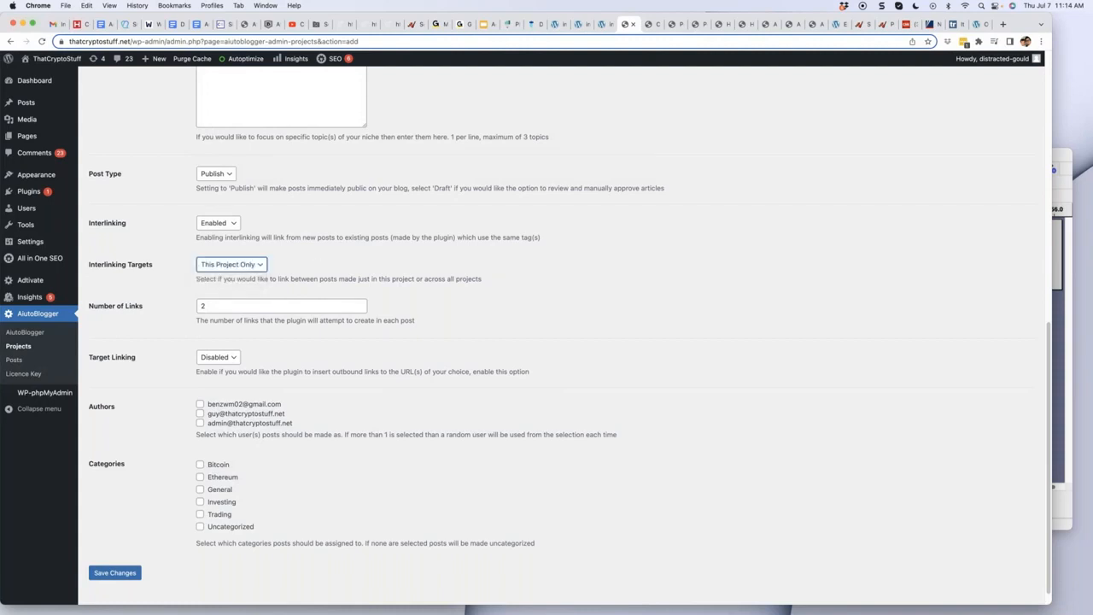
Review the project settings from the name and post limits through the topics and interlinking options.
scroll(320, 265, "up", 5)
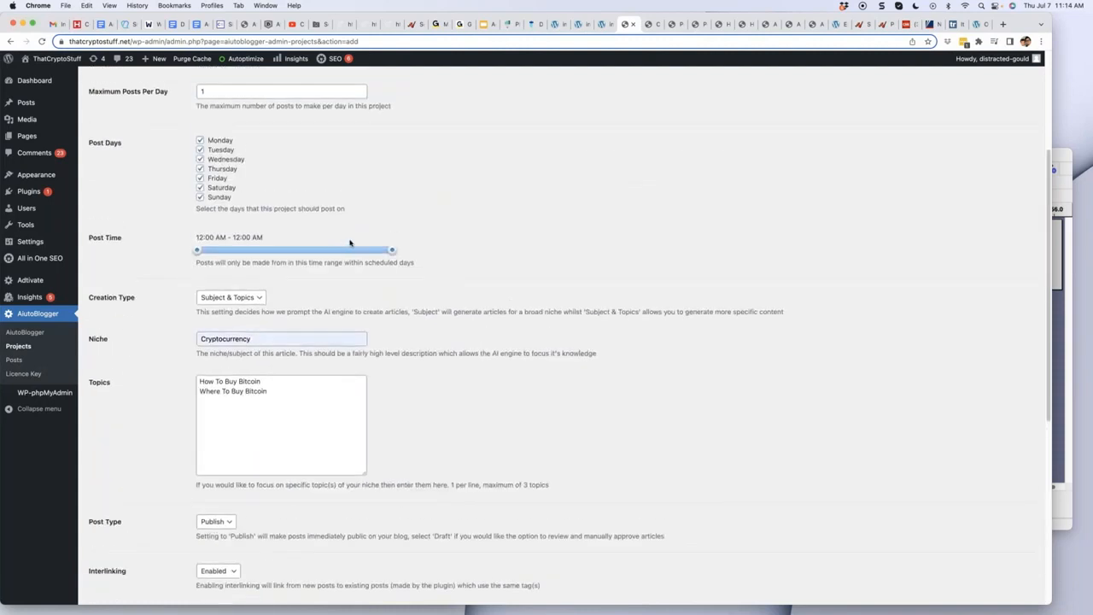
scroll(346, 245, "up", 2)
scroll(350, 182, "up", 2)
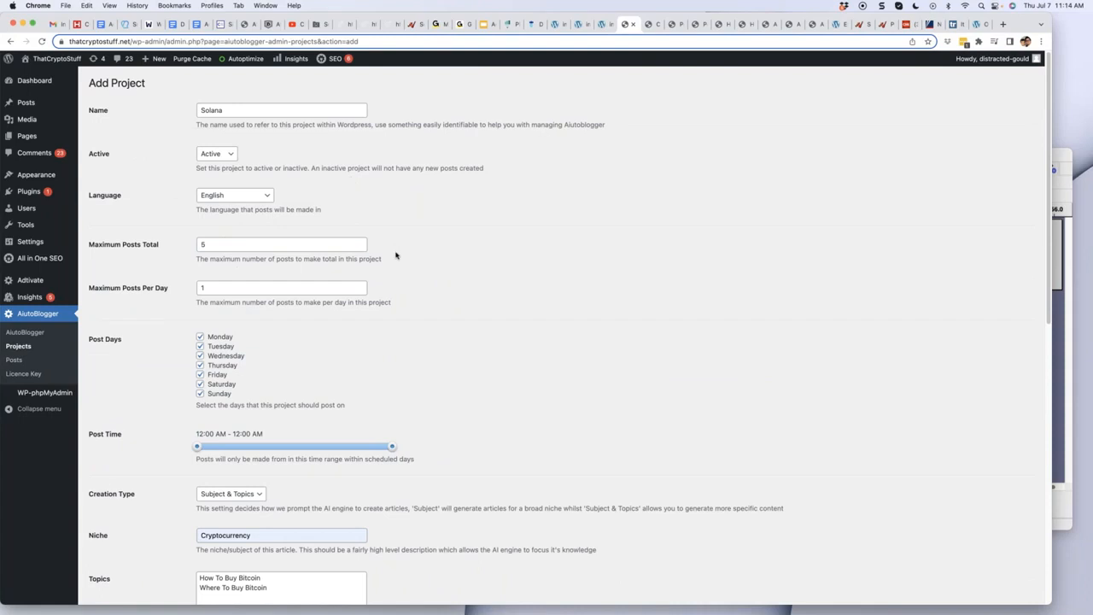
scroll(398, 254, "down", 5)
scroll(367, 254, "down", 1)
scroll(385, 274, "down", 2)
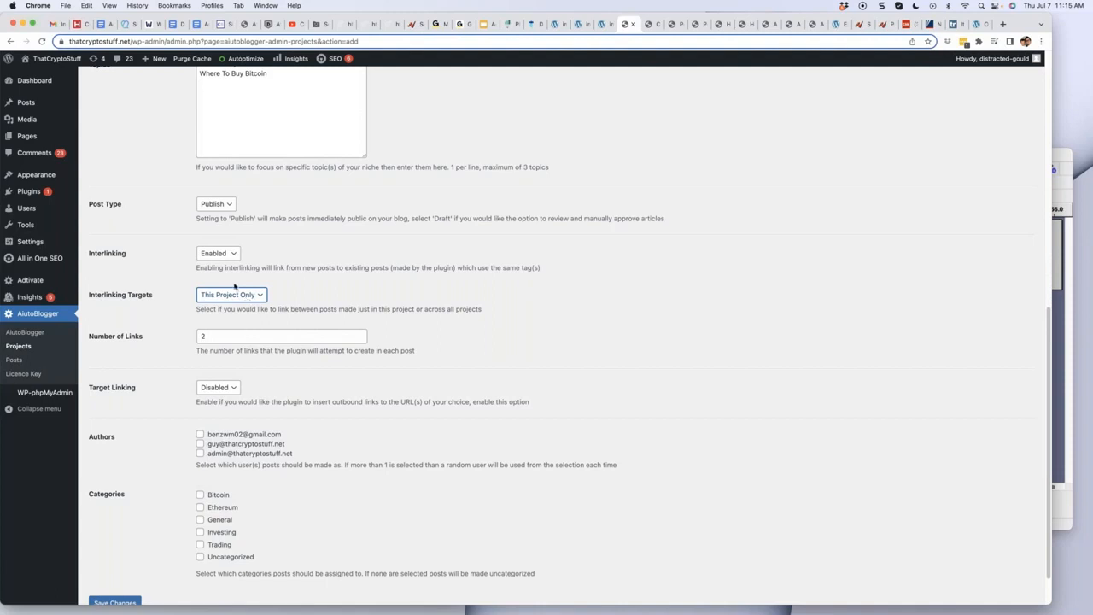
scroll(180, 324, "up", 4)
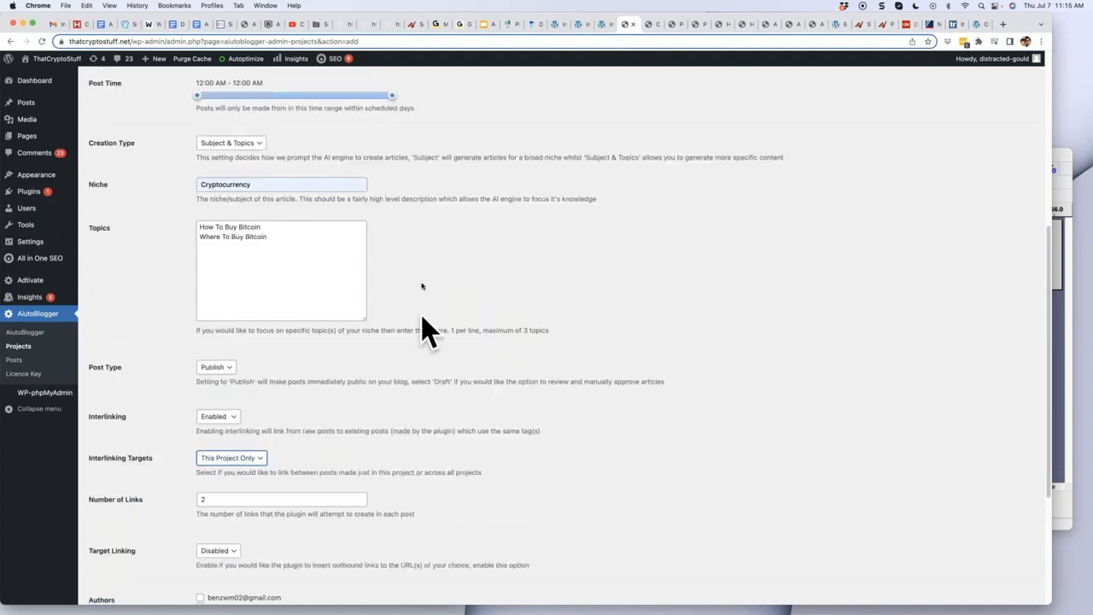
scroll(433, 304, "down", 4)
left_click(535, 305)
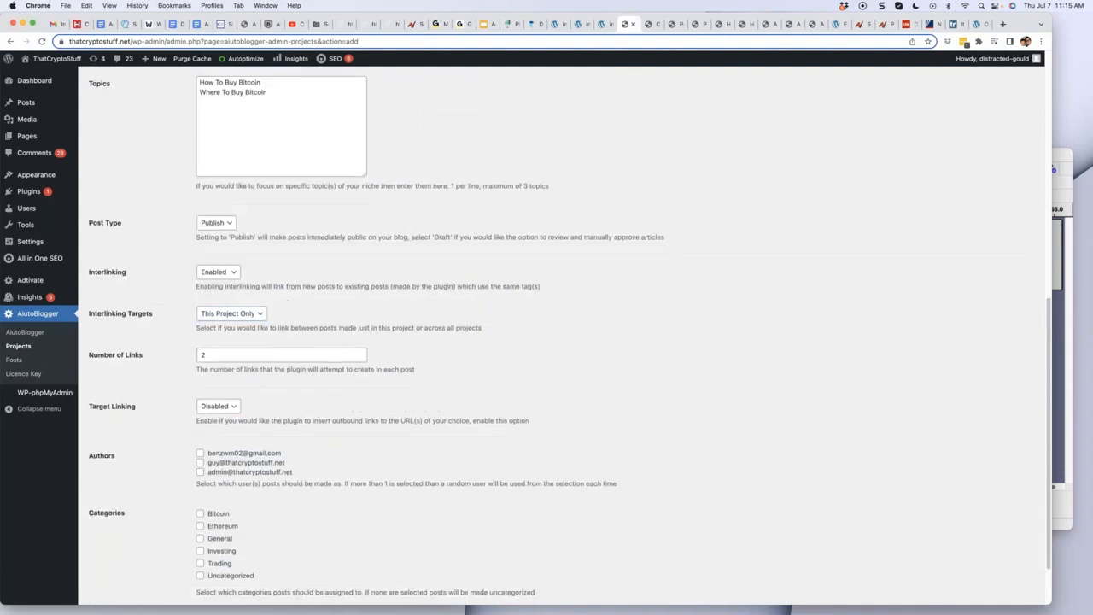
Set Target Linking to Enabled for the project.
scroll(282, 311, "down", 2)
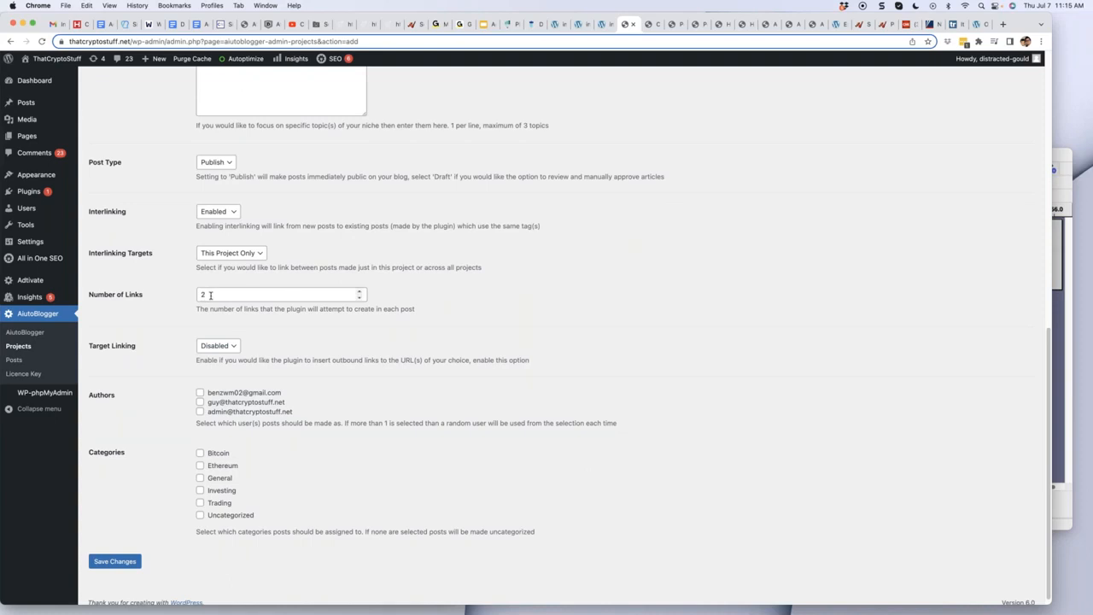
left_click(227, 348)
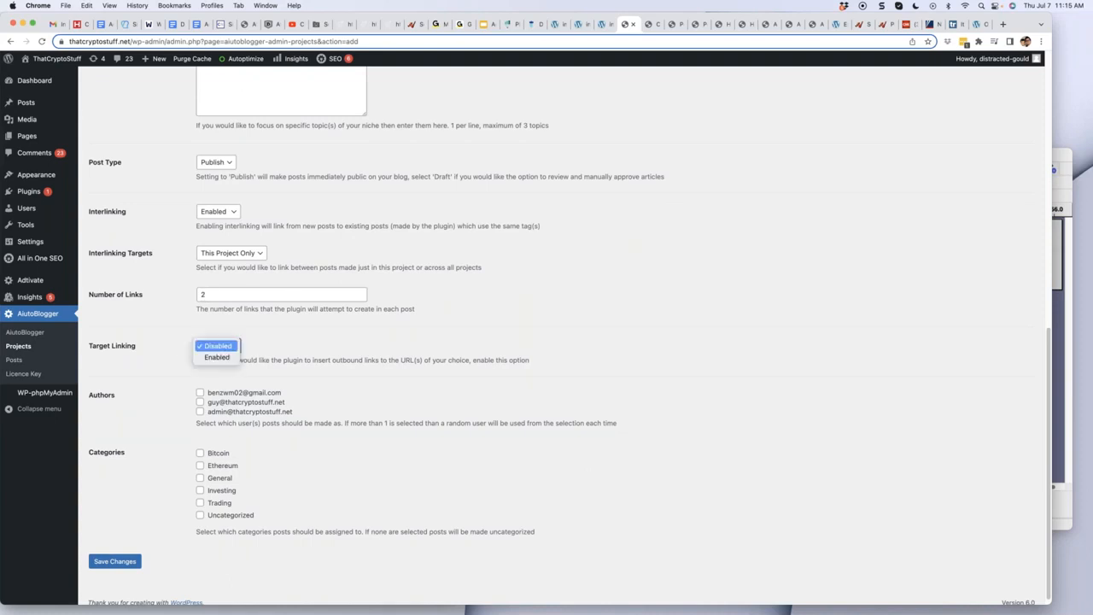
key("Return")
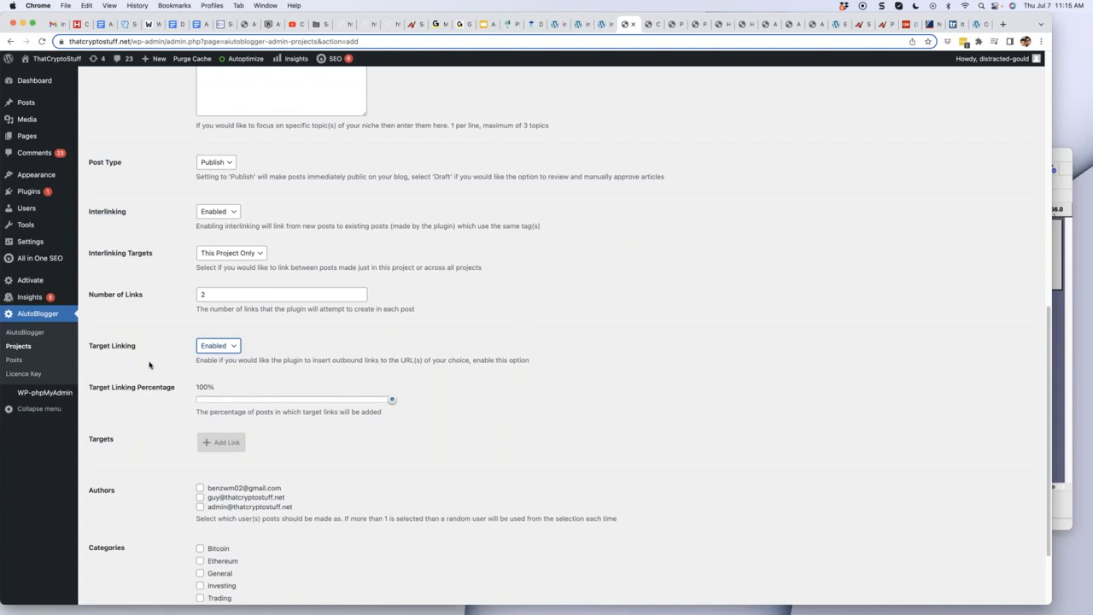
scroll(153, 366, "down", 1)
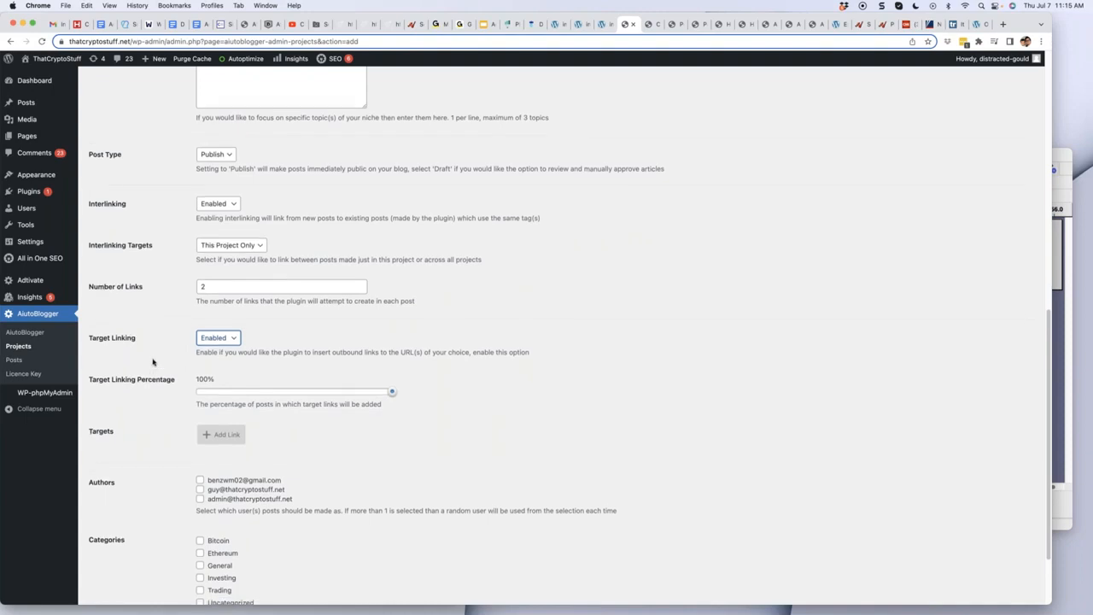
scroll(153, 359, "down", 3)
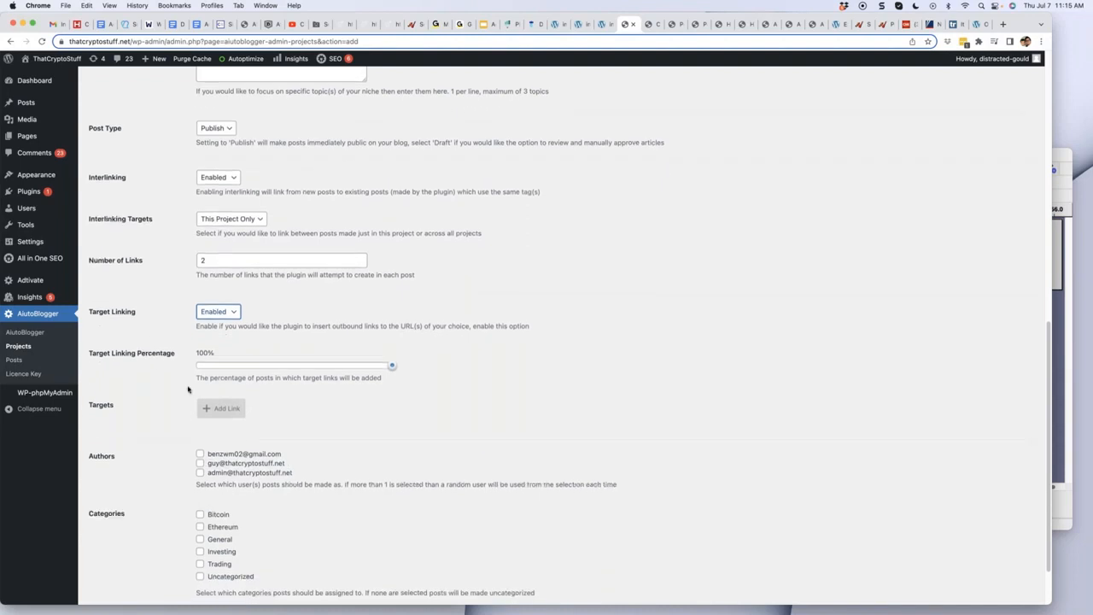
Add one blank target link entry and set the Target Linking Percentage to 20%.
left_click(243, 409)
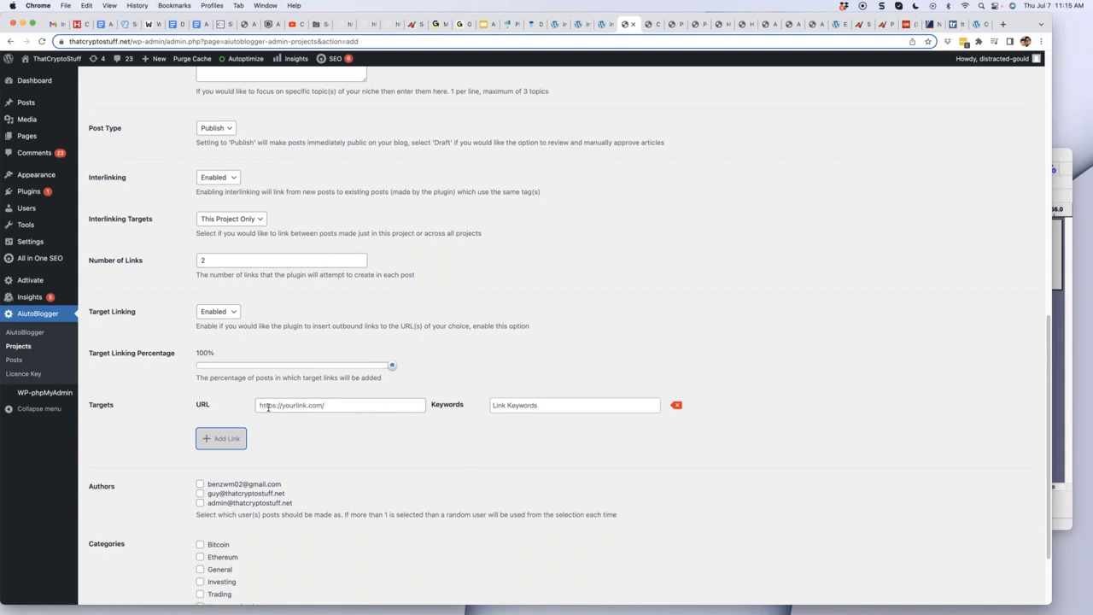
scroll(288, 386, "down", 1)
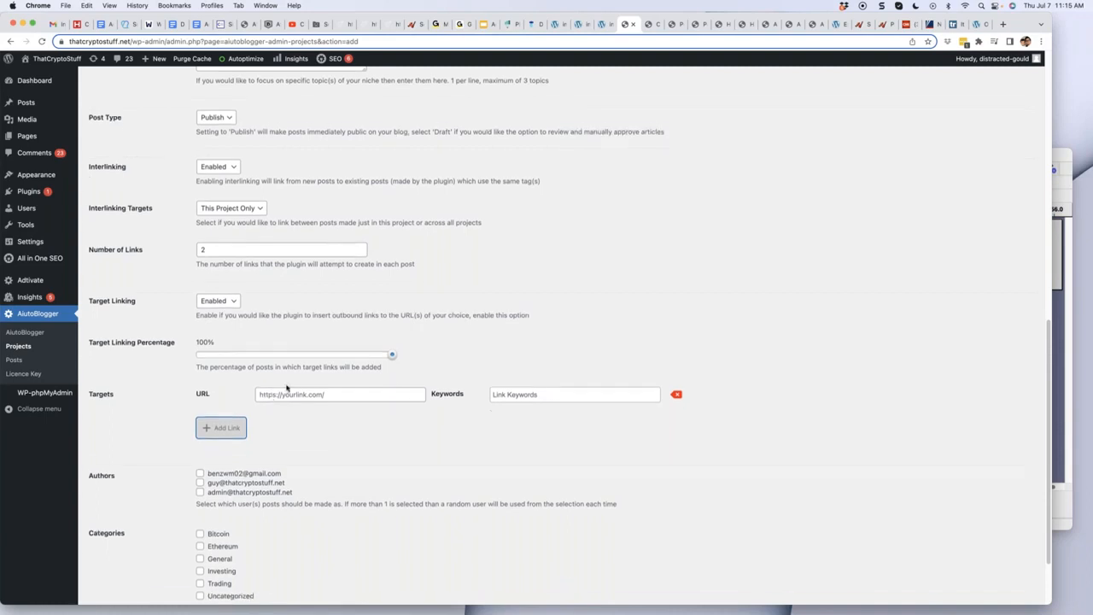
left_click_drag(392, 349, 241, 350)
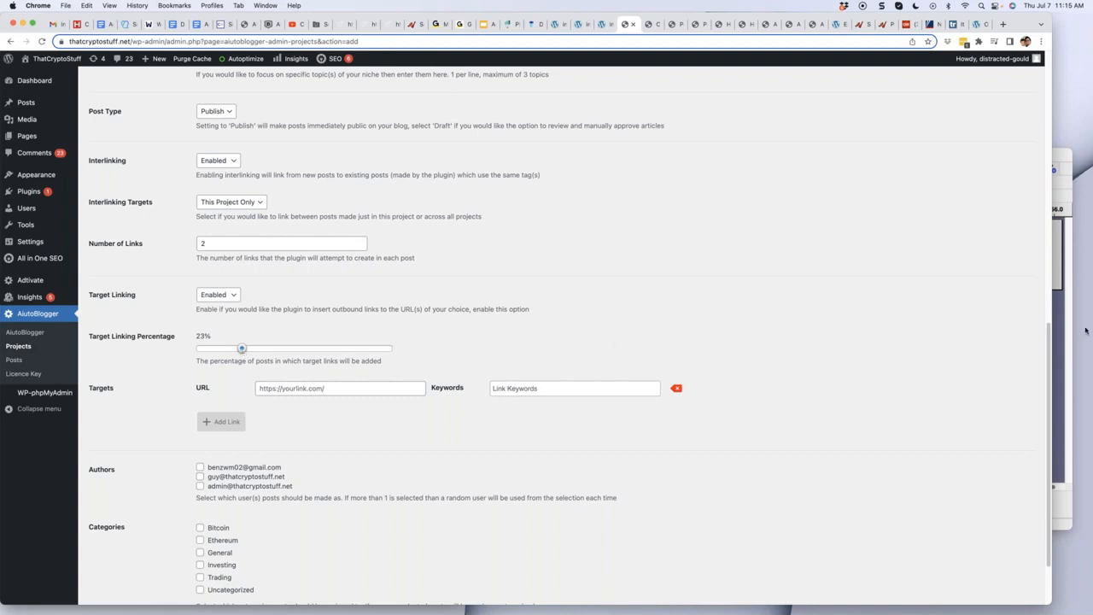
mouse_move(242, 350)
left_mouse_down()
mouse_move(388, 351)
mouse_move(236, 354)
left_mouse_up()
Look over the Authors and Categories options and the whole Add Project form from beginning to end.
scroll(159, 411, "down", 1)
scroll(159, 411, "down", 1)
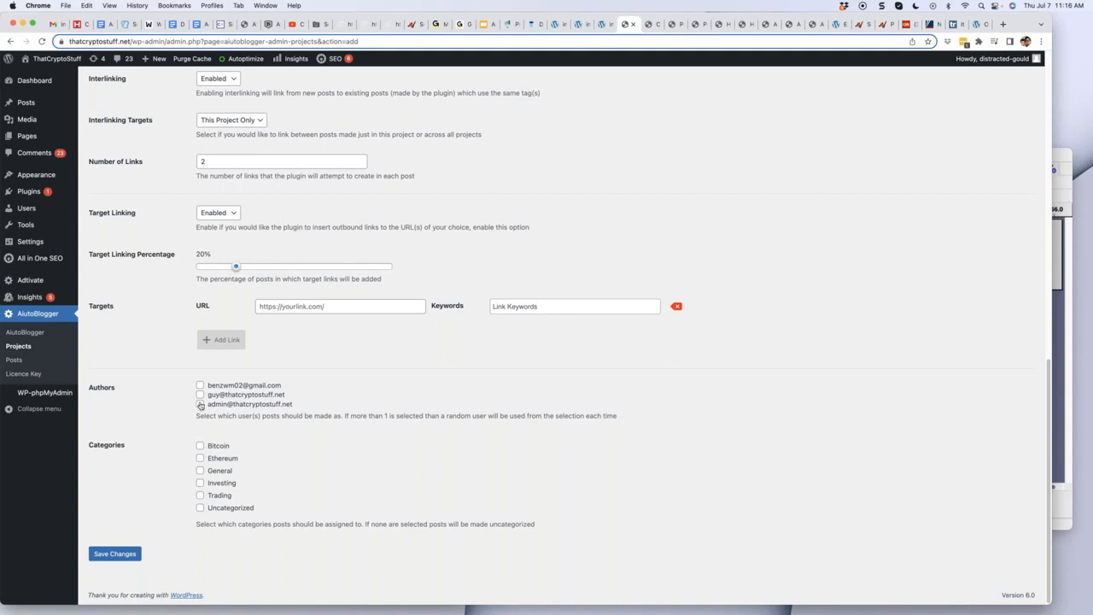
scroll(111, 331, "up", 5)
scroll(423, 273, "up", 7)
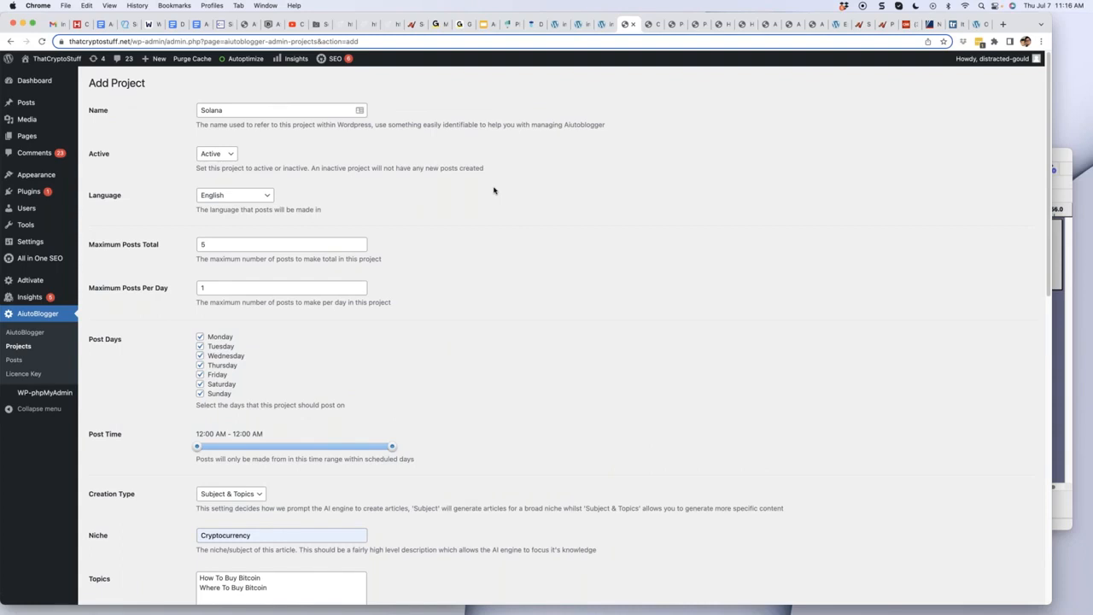
scroll(494, 190, "down", 1)
scroll(494, 191, "down", 10)
scroll(493, 190, "down", 3)
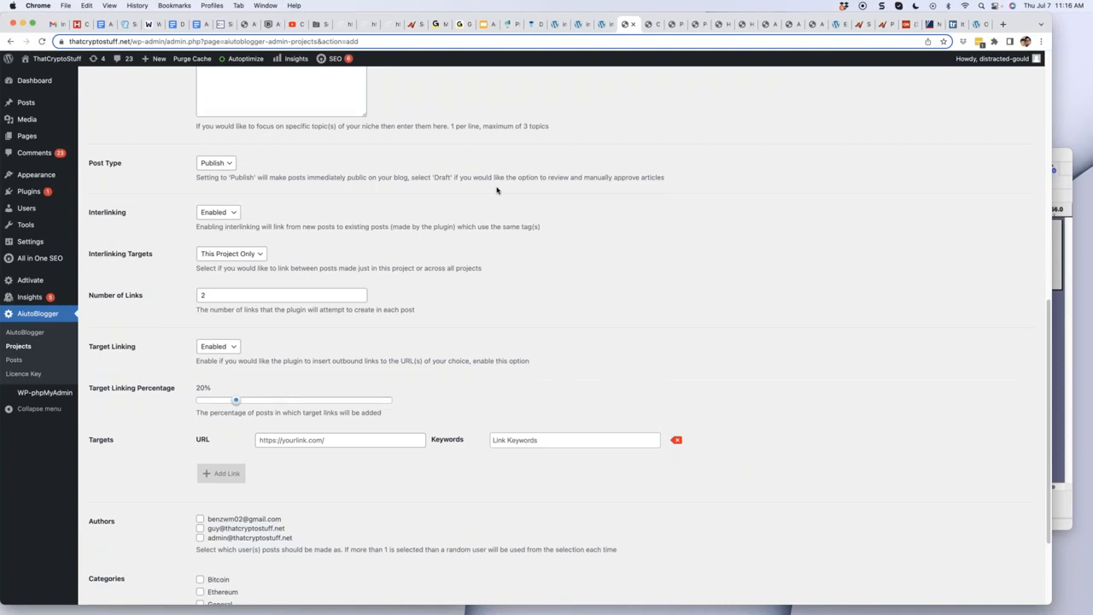
scroll(497, 191, "down", 4)
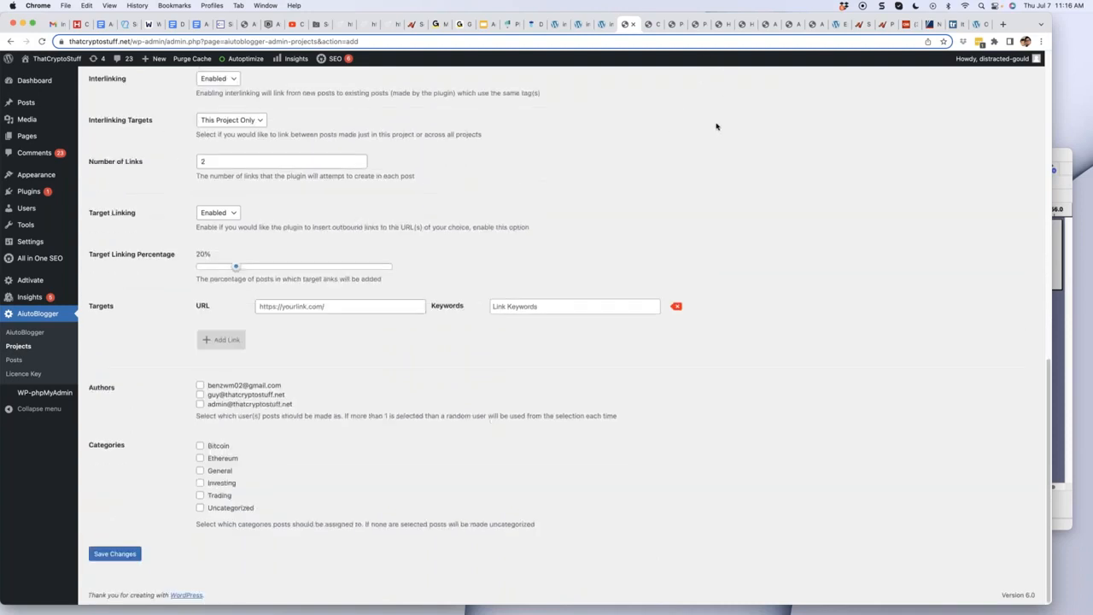
Switch to the AiutoBlogger offer page and examine its headline and list of benefits.
left_click(673, 27)
left_click(697, 26)
left_click(722, 26)
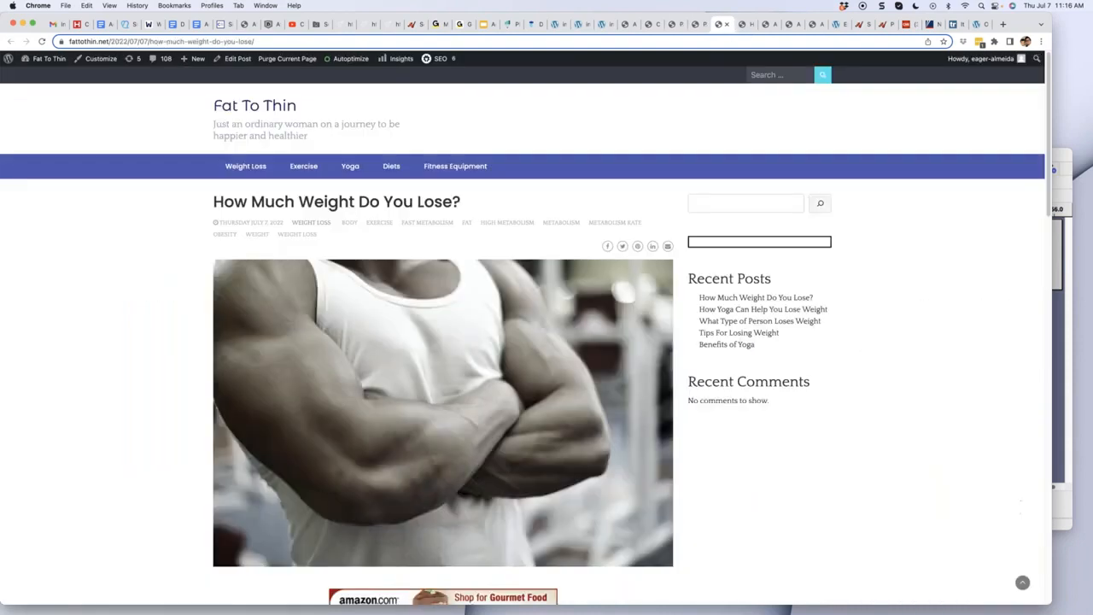
left_click(744, 26)
left_click(767, 26)
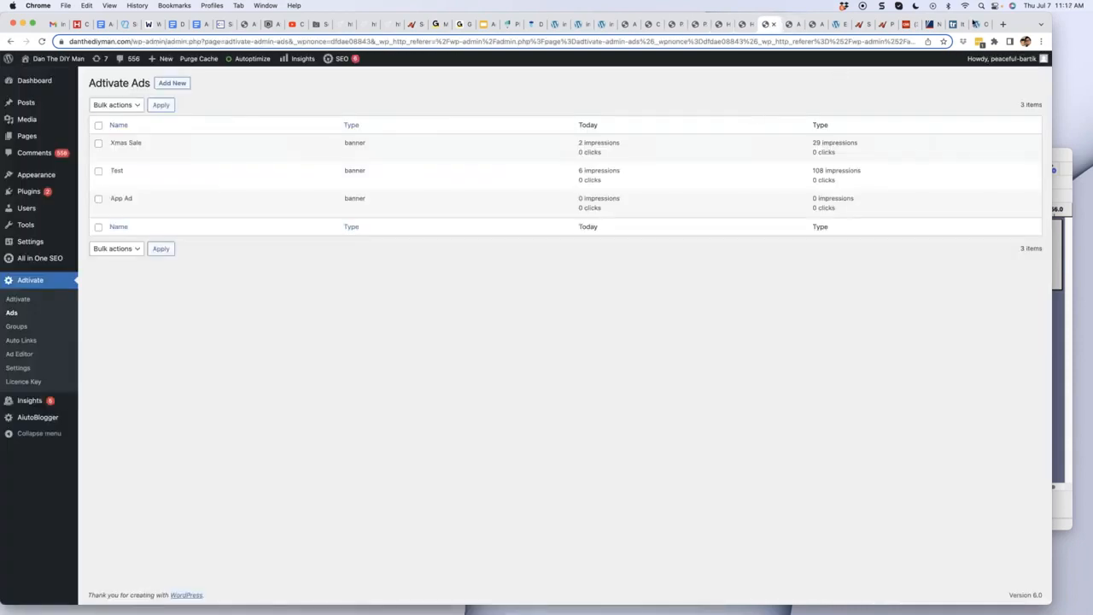
left_click(976, 24)
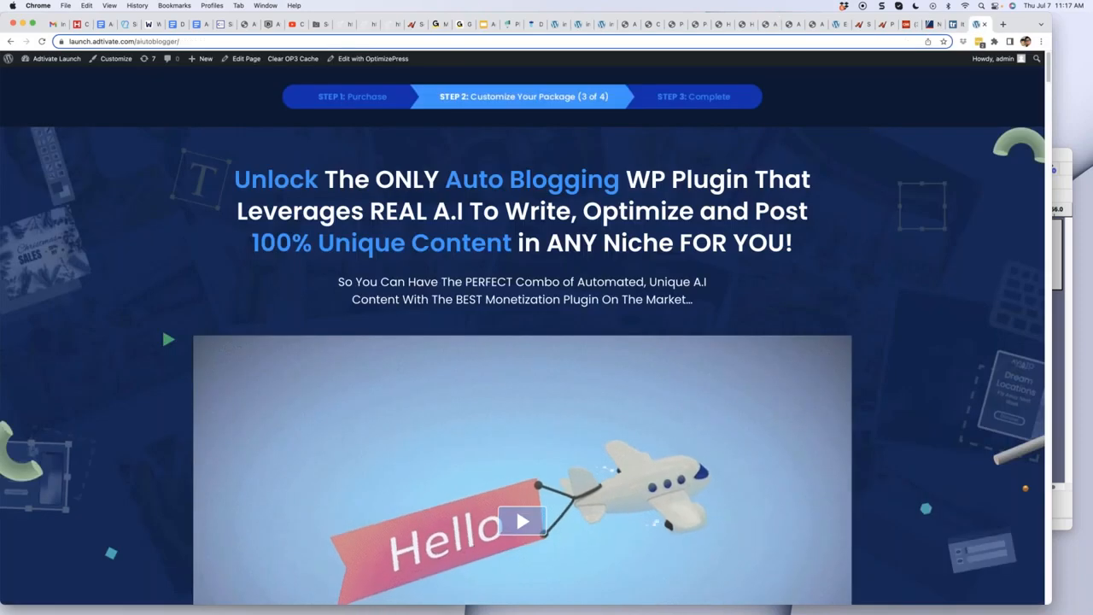
scroll(568, 213, "down", 5)
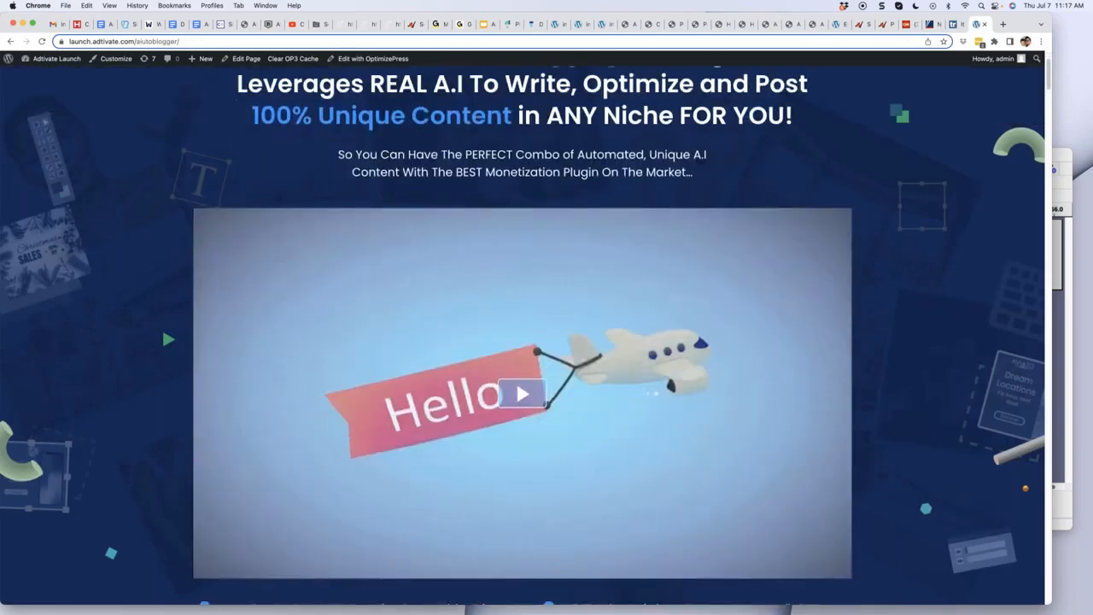
scroll(537, 391, "down", 1)
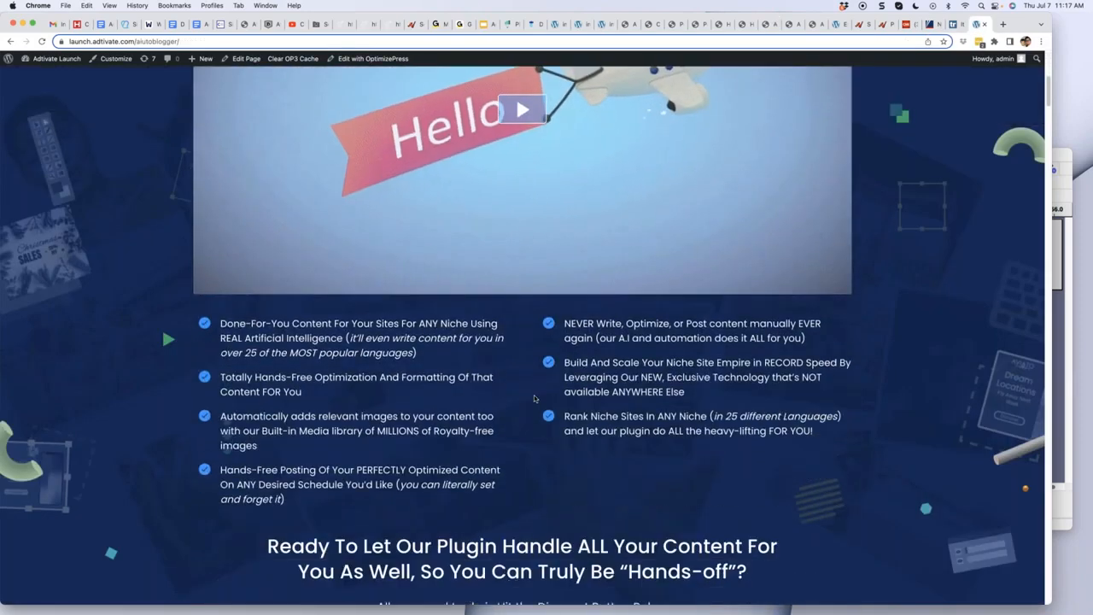
scroll(538, 391, "down", 1)
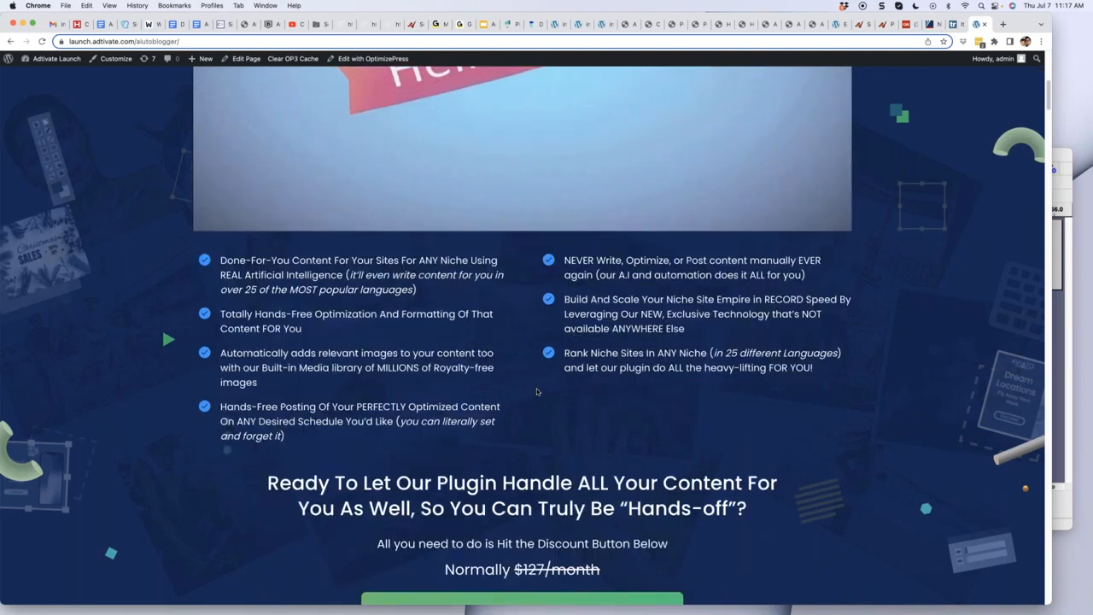
scroll(538, 391, "up", 6)
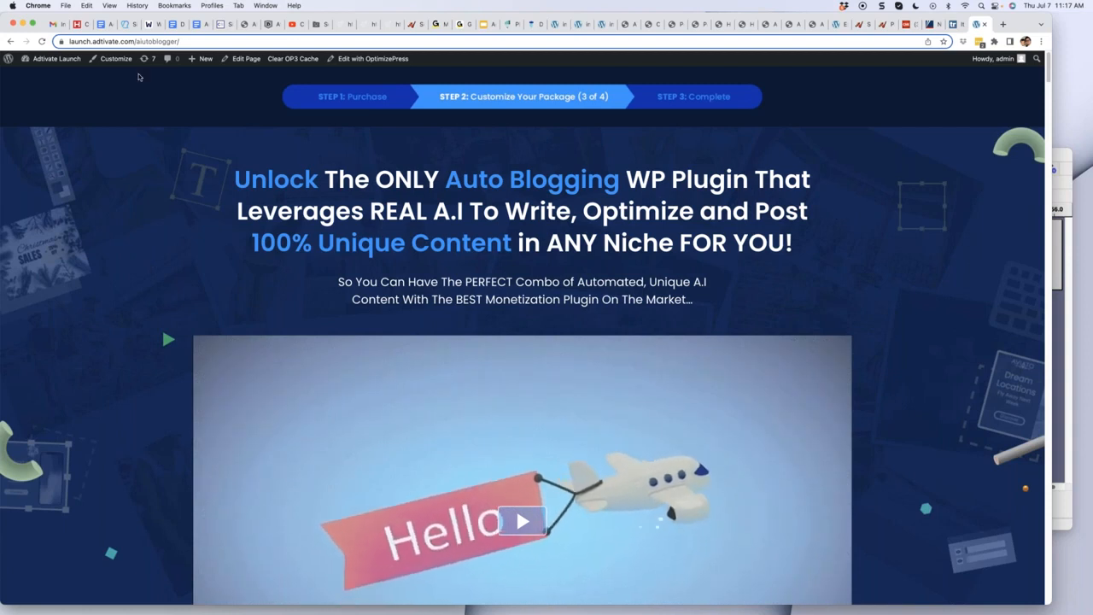
Open the SyndTrio offer page by replacing "aiutoblogger" with "syndtrio" in the page address.
left_click(182, 41)
double_click(182, 41)
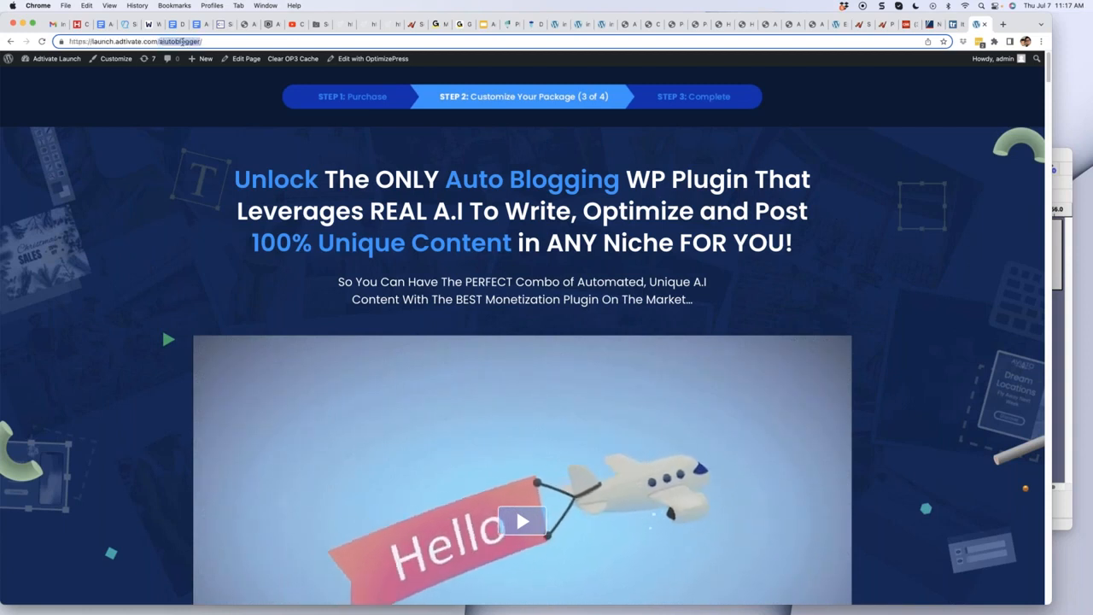
type("syndtrio")
key("Return")
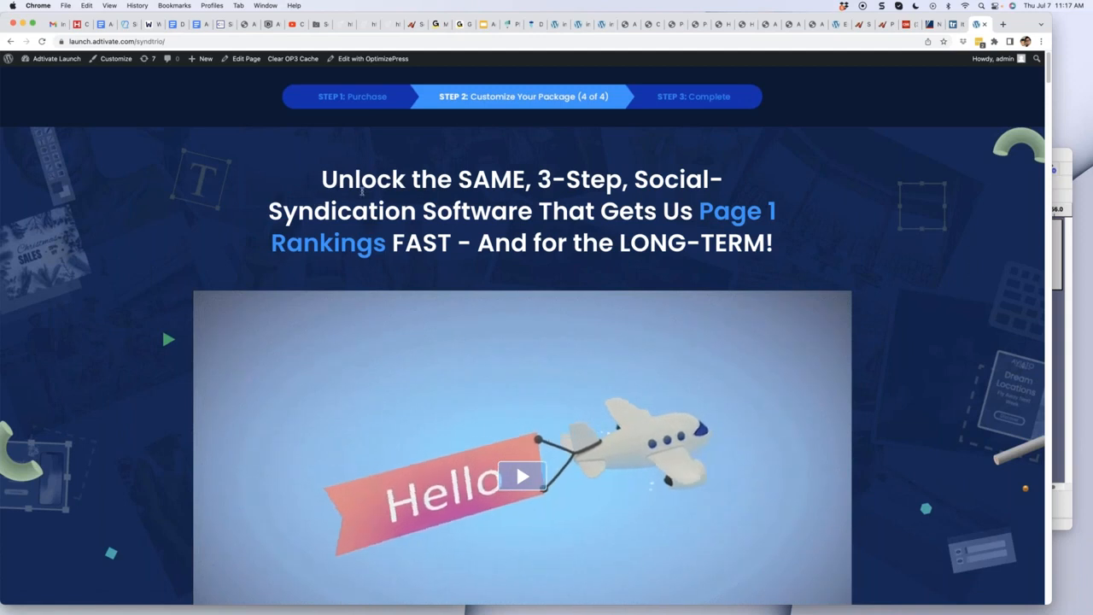
Examine the SyndTrio offer's headline, its one-time price and the Booster Plugin bonus.
left_click_drag(323, 180, 779, 248)
left_click(817, 215)
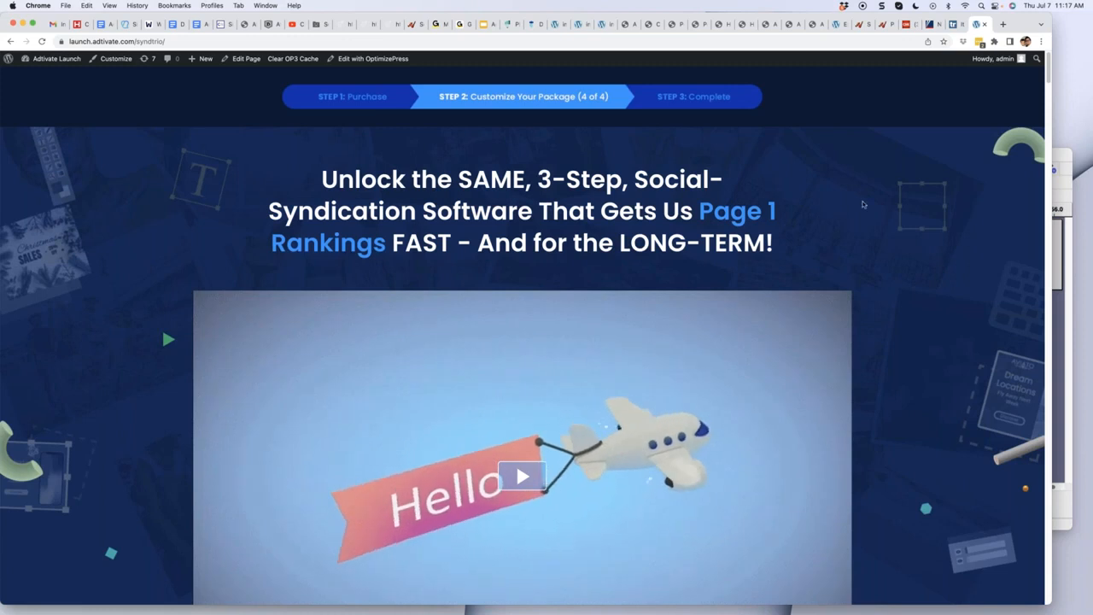
scroll(890, 196, "down", 3)
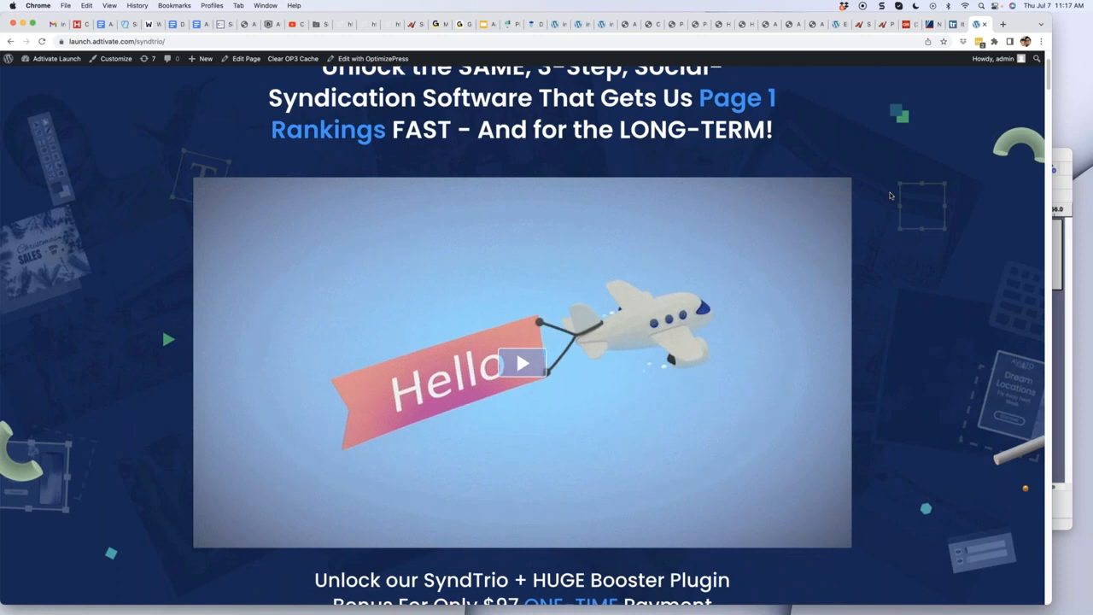
scroll(897, 197, "down", 3)
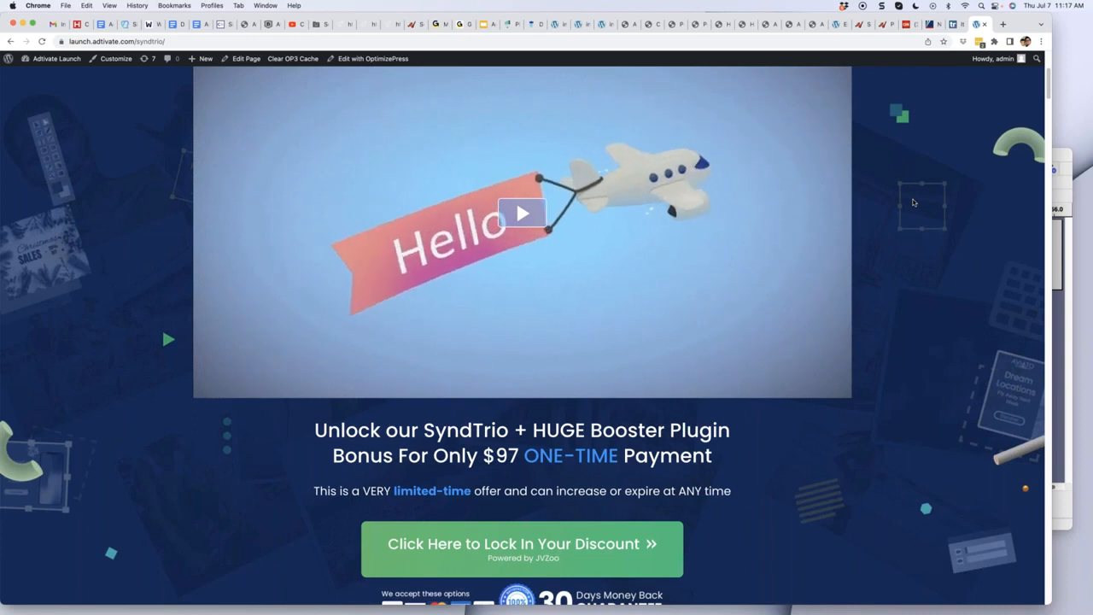
double_click(454, 437)
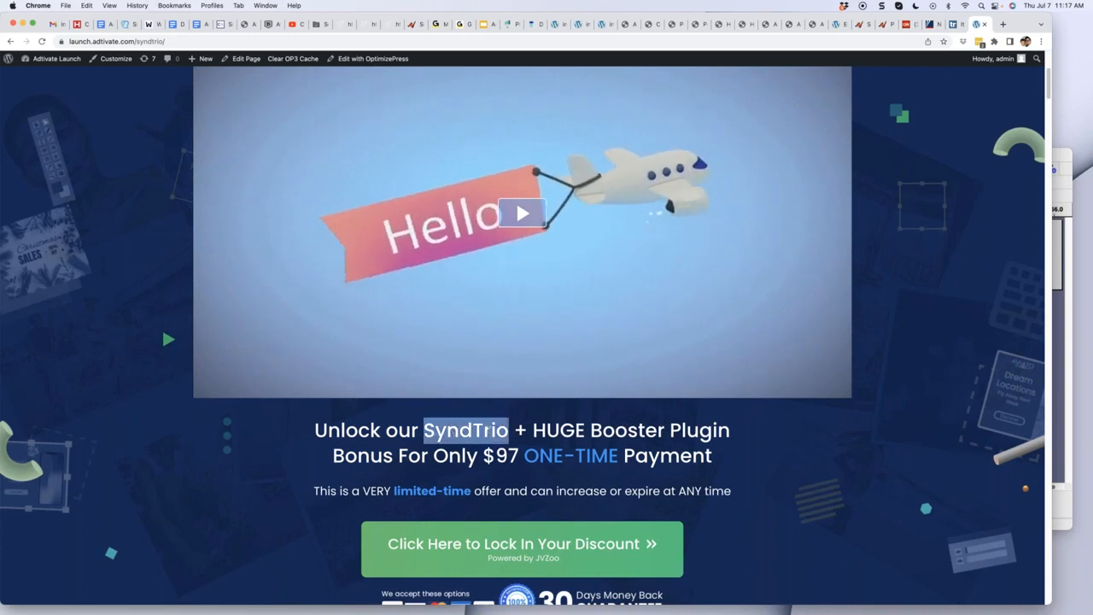
left_click(517, 427)
scroll(625, 315, "up", 3)
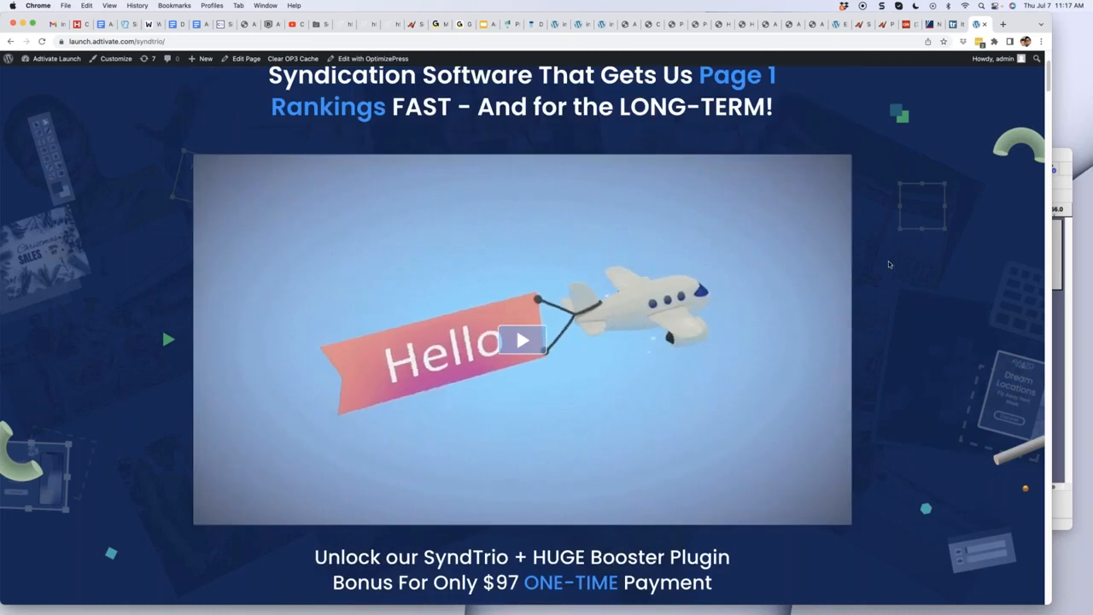
scroll(888, 261, "down", 4)
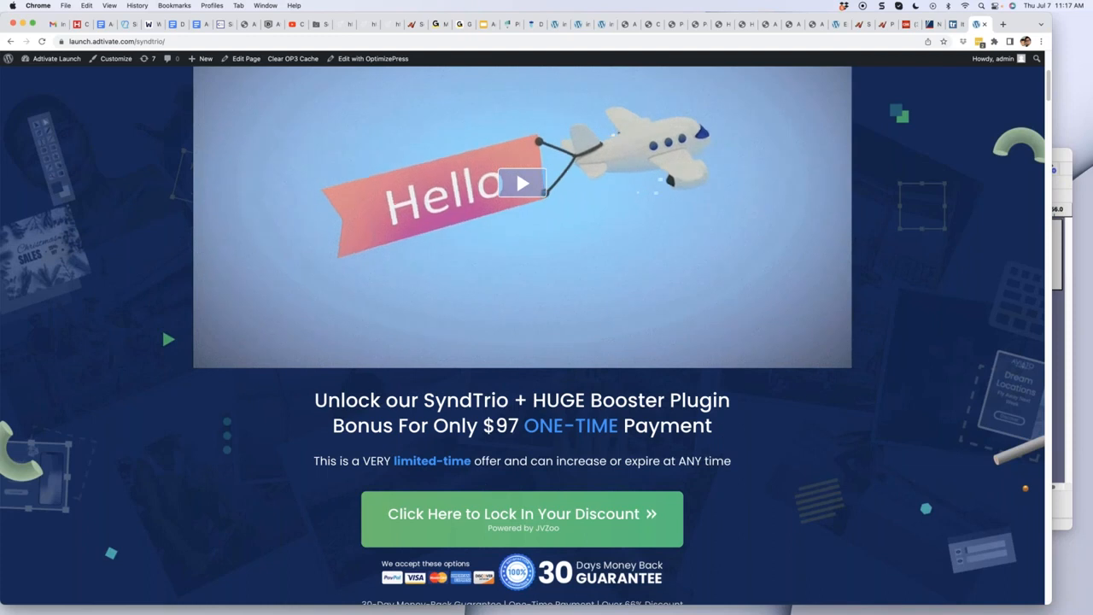
left_click_drag(534, 399, 725, 422)
left_click(725, 422)
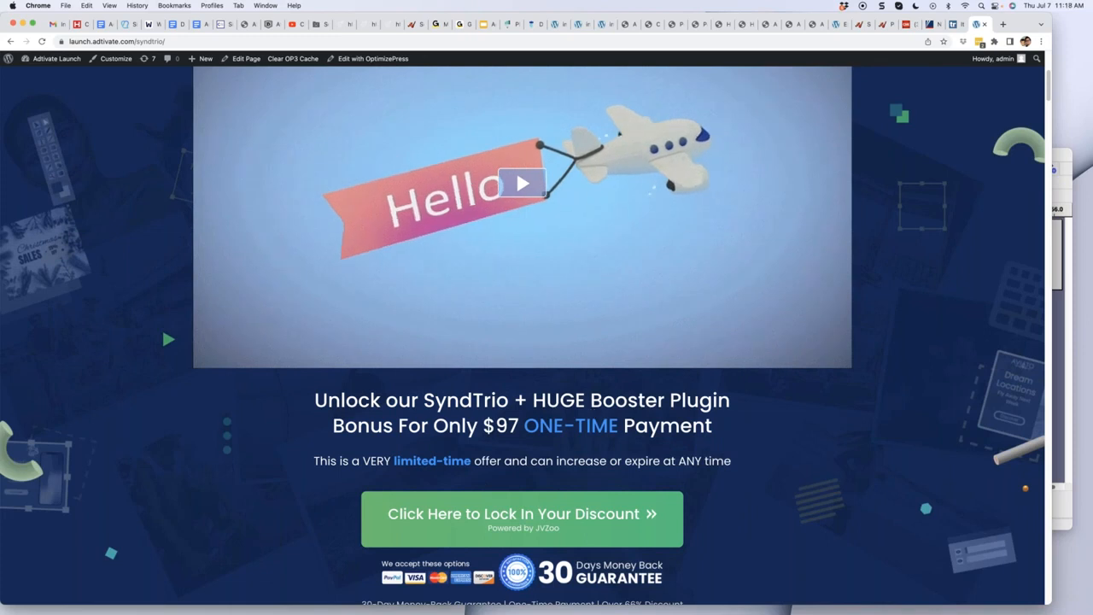
Examine the SyndTrio offer's Booster Plugin bonus, one-time price, guarantee and introductory text.
left_click_drag(591, 404, 749, 411)
left_click(750, 412)
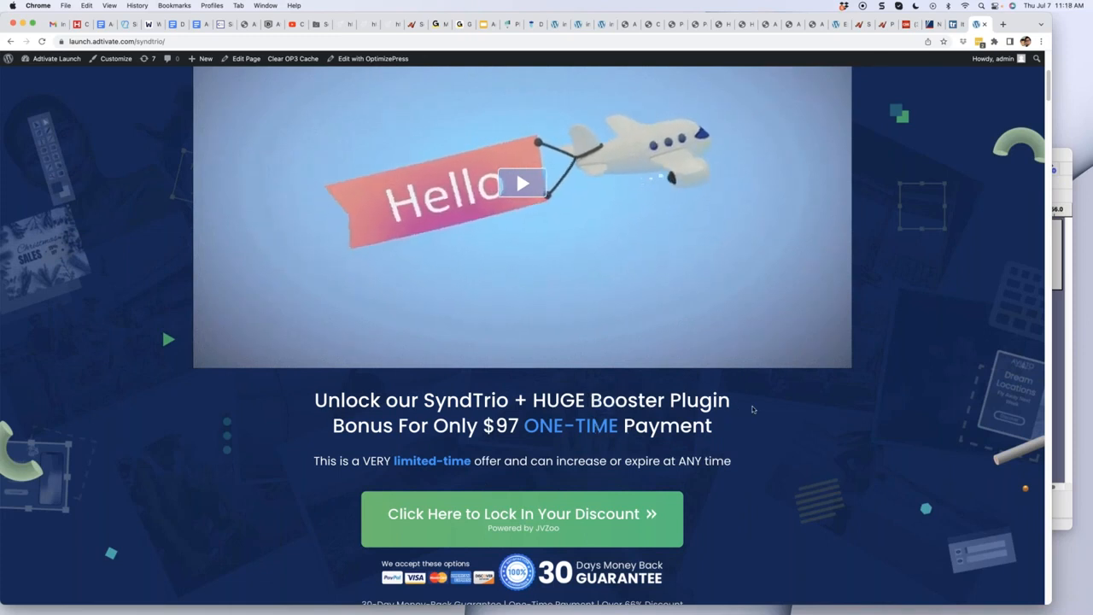
scroll(418, 416, "up", 1)
left_click_drag(437, 414, 511, 416)
left_click(520, 418)
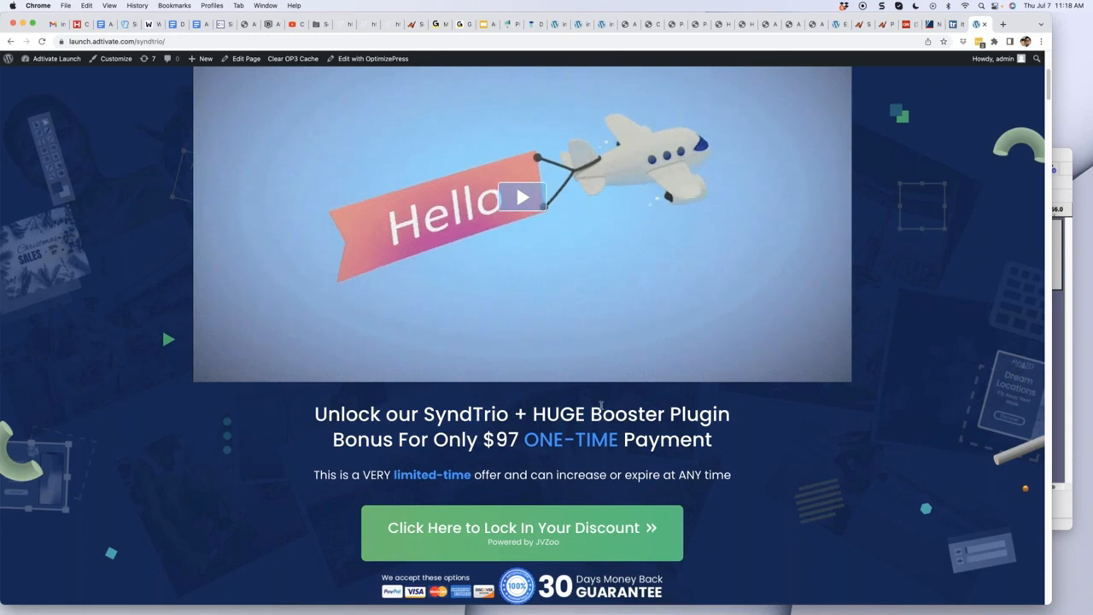
scroll(778, 402, "down", 5)
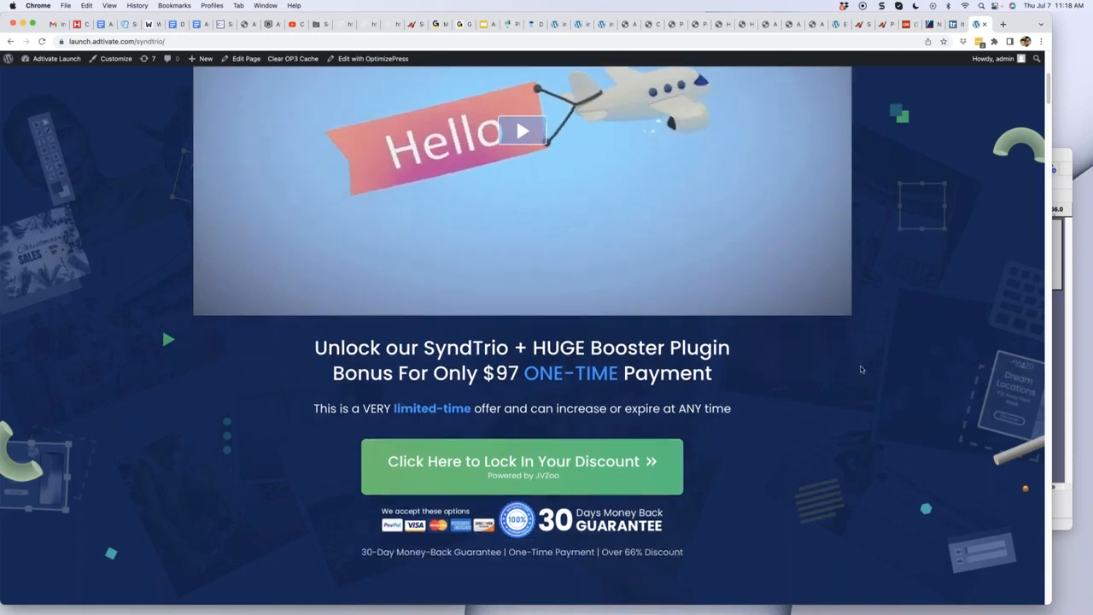
scroll(861, 369, "down", 4)
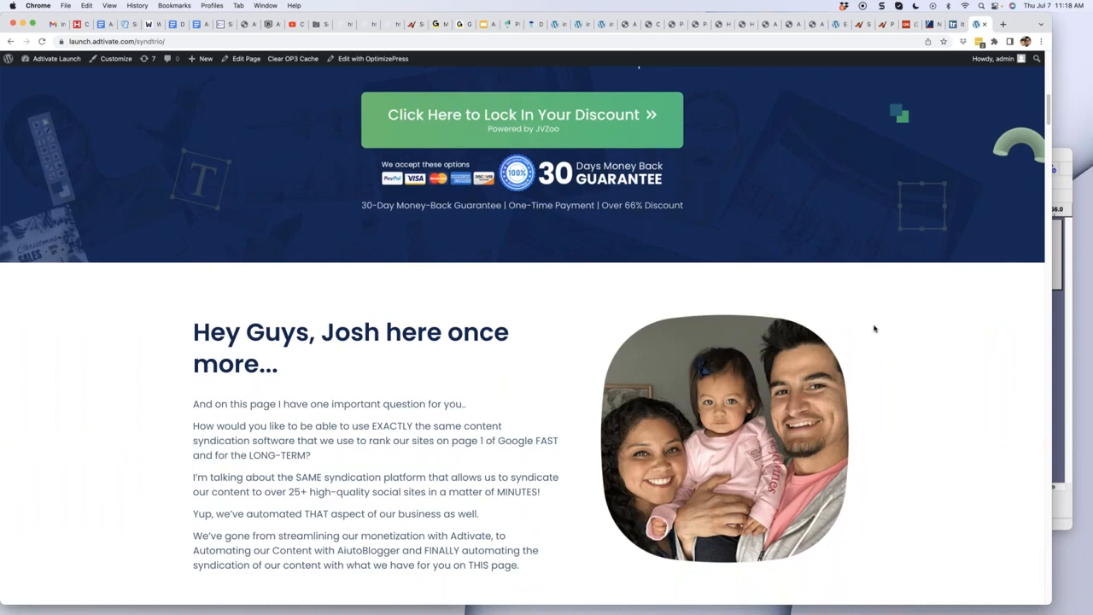
scroll(874, 328, "up", 4)
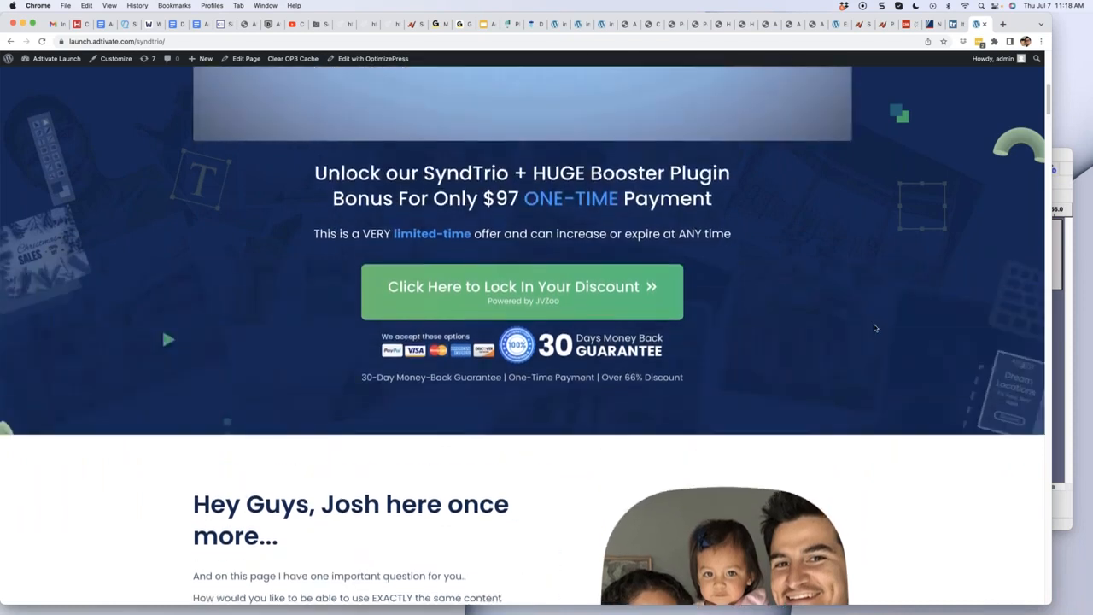
scroll(873, 316, "up", 1)
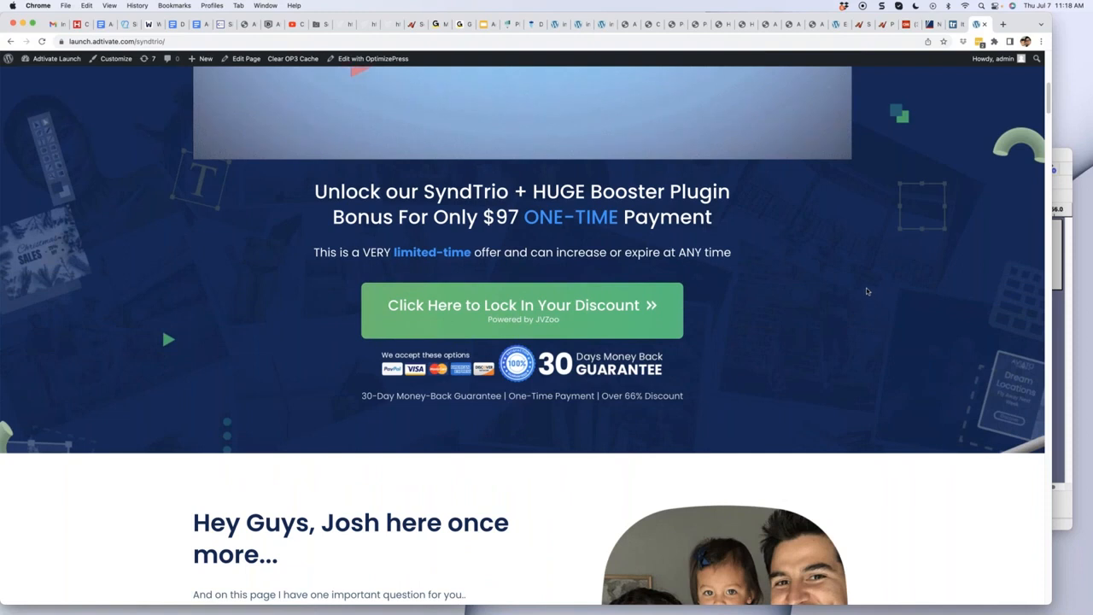
scroll(866, 292, "up", 3)
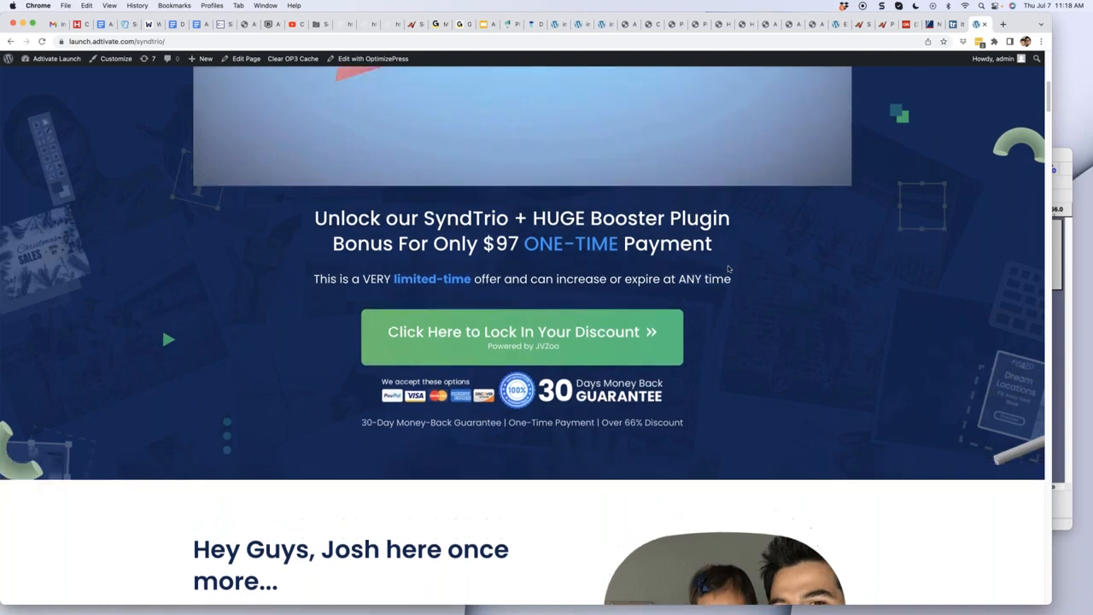
left_click_drag(590, 250, 747, 256)
left_click(746, 257)
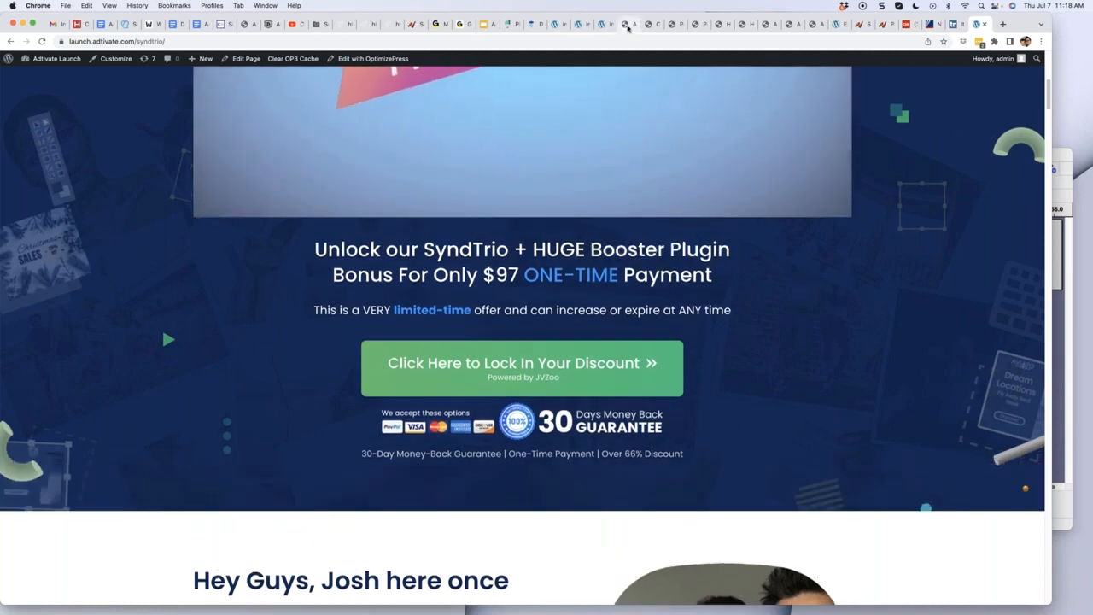
Switch to the ThatCryptoStuff WordPress admin and view the list of all its posts.
left_click(628, 26)
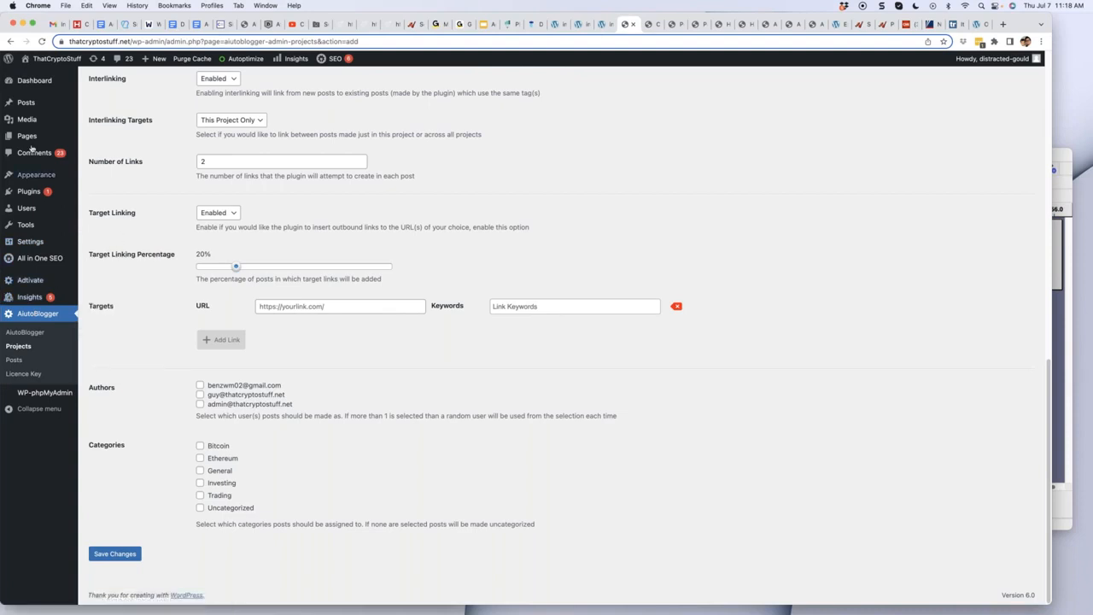
mouse_move(26, 104)
left_click(97, 105)
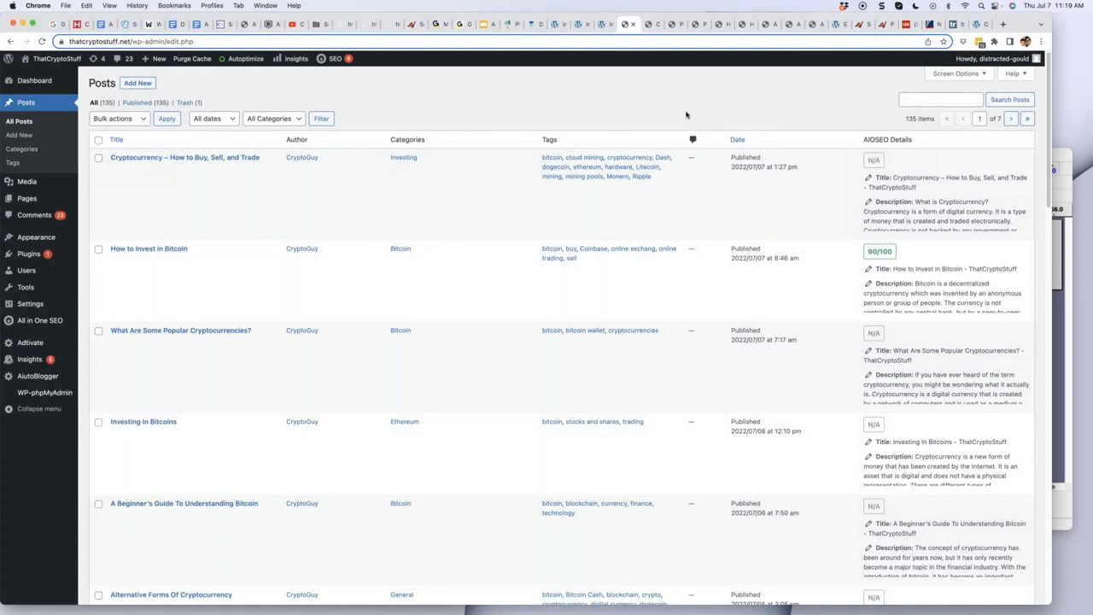
Return to the SyndTrio offer page and review its main headline and the SyndTrio plus Booster Plugin offer.
left_click(978, 24)
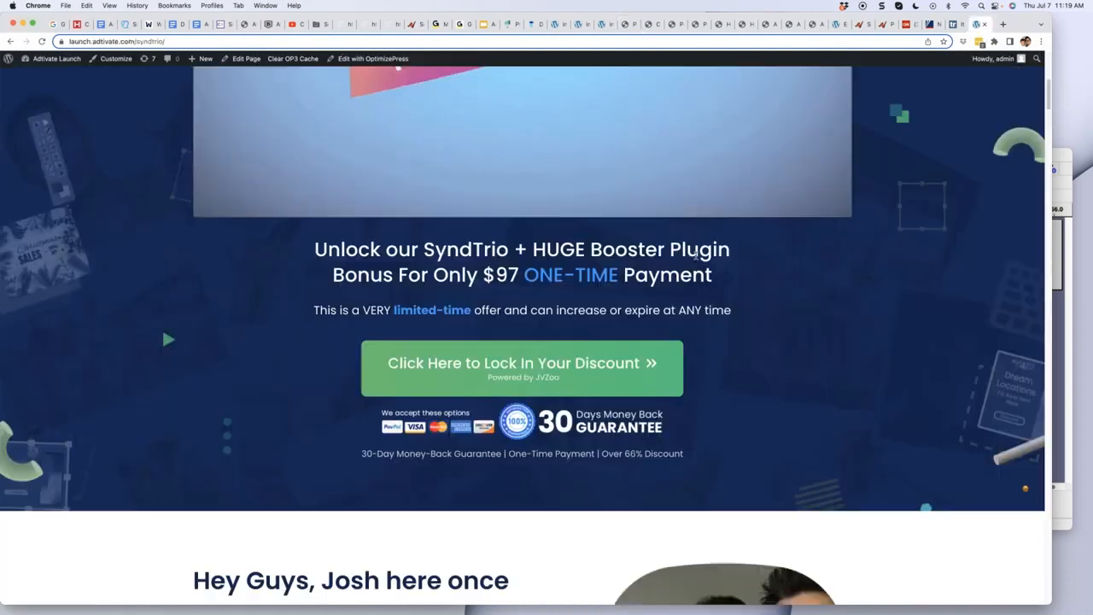
scroll(696, 252, "up", 10)
scroll(699, 247, "up", 1)
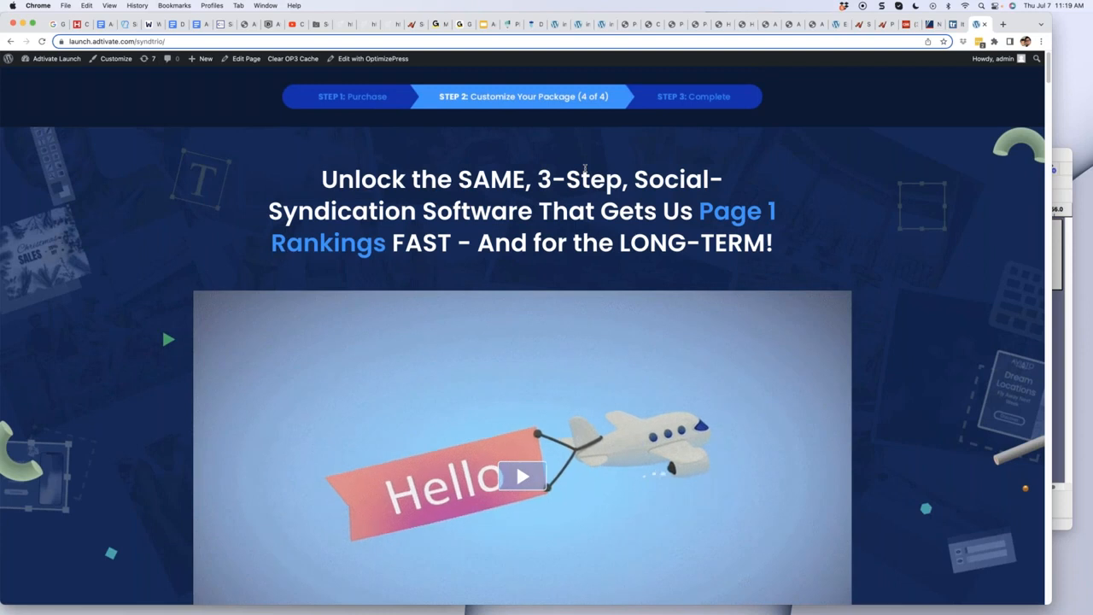
scroll(585, 168, "down", 5)
scroll(585, 167, "up", 5)
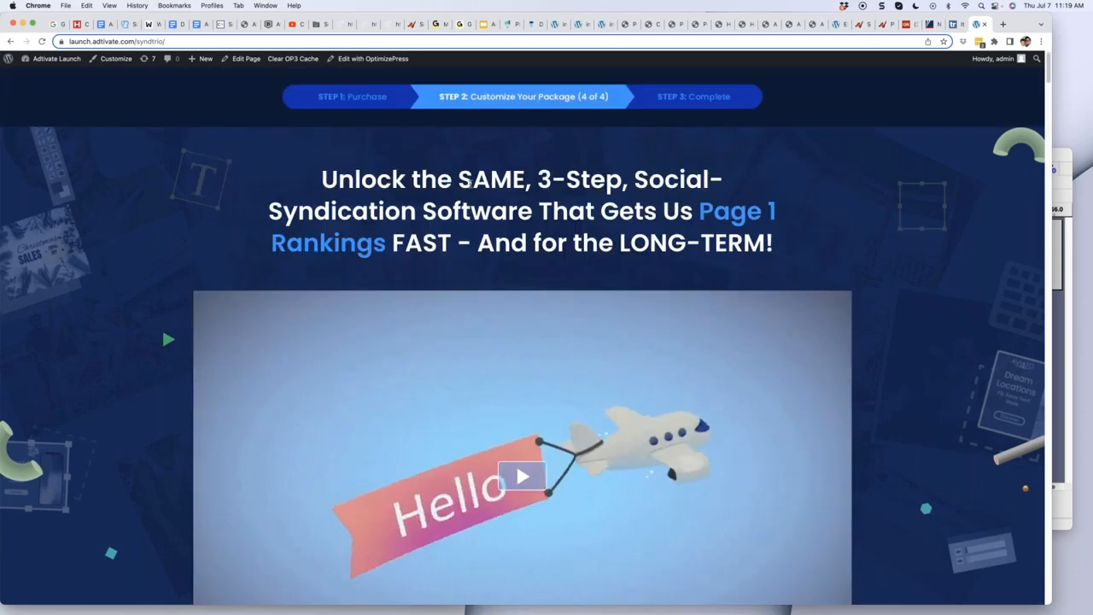
scroll(727, 385, "down", 8)
left_click_drag(727, 384, 533, 382)
left_click(604, 381)
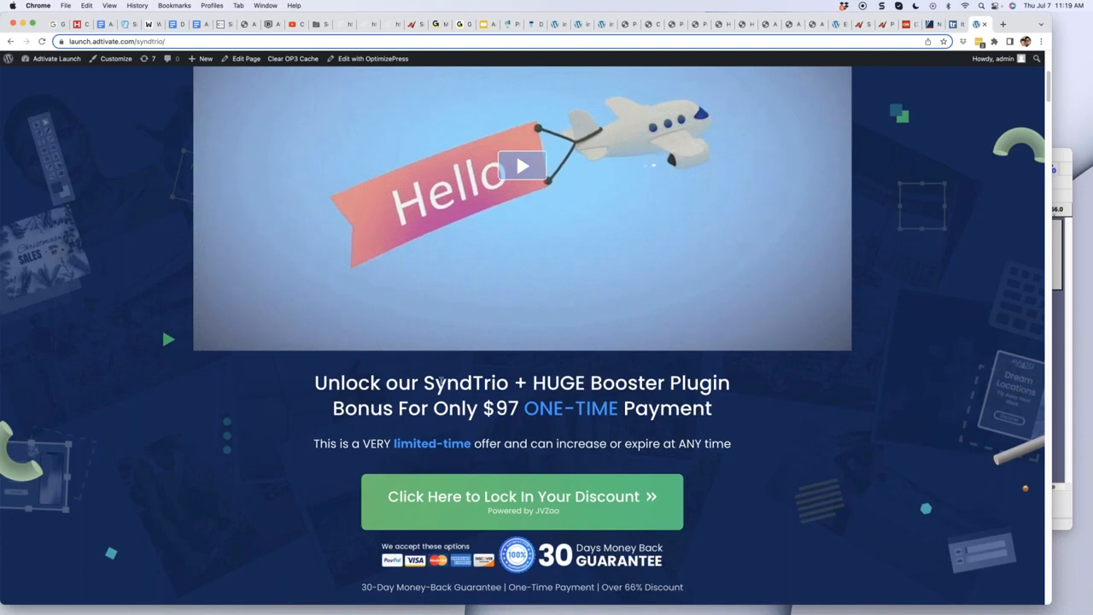
left_click_drag(425, 383, 731, 384)
left_click(728, 417)
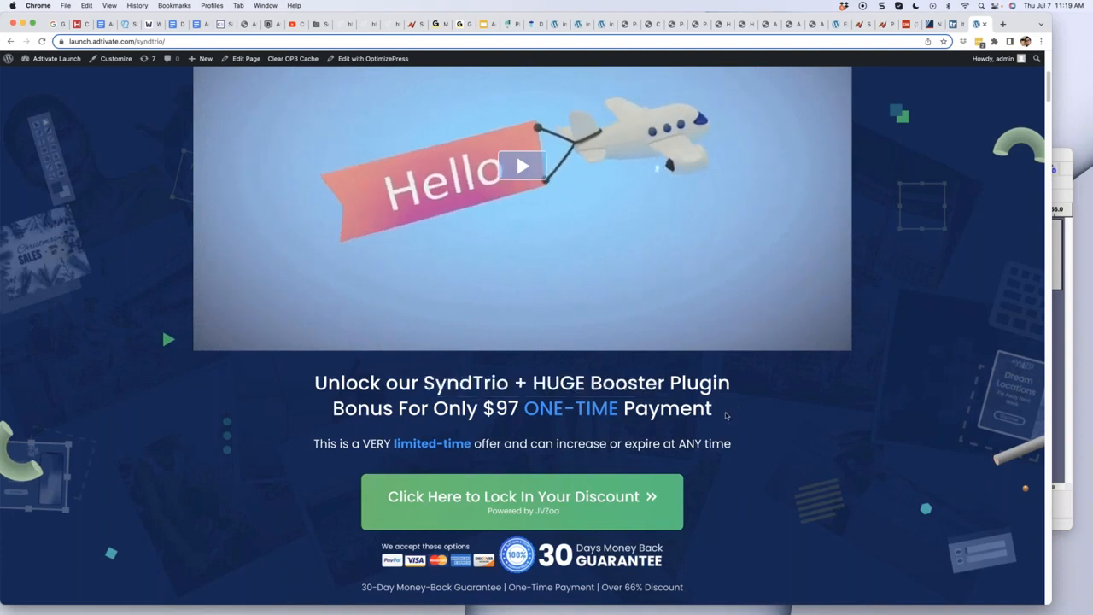
left_click_drag(591, 386, 740, 388)
left_click_drag(510, 383, 423, 383)
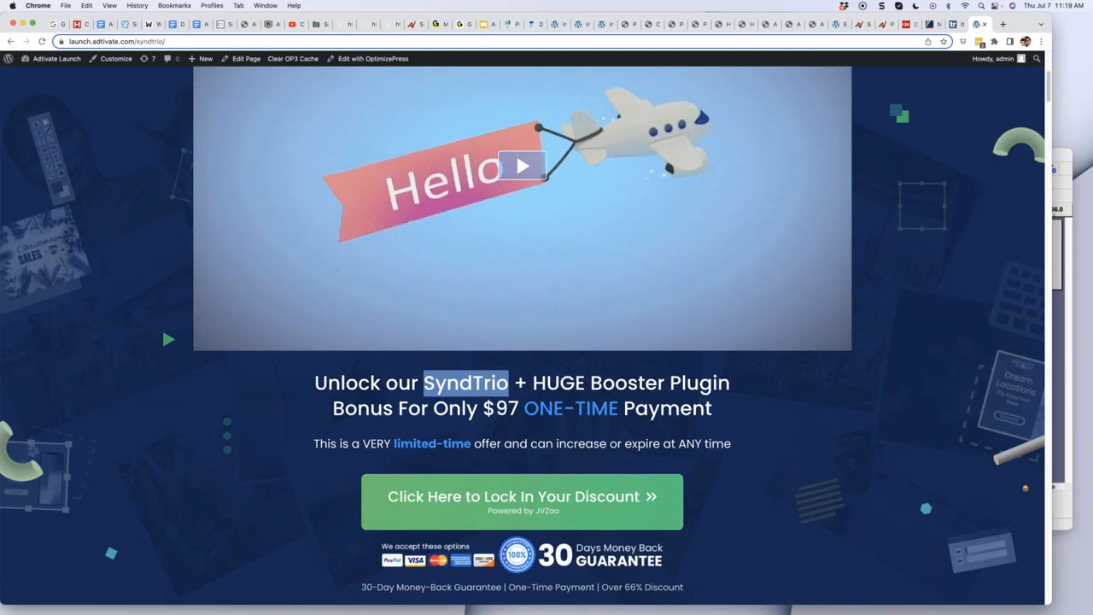
left_click(83, 271)
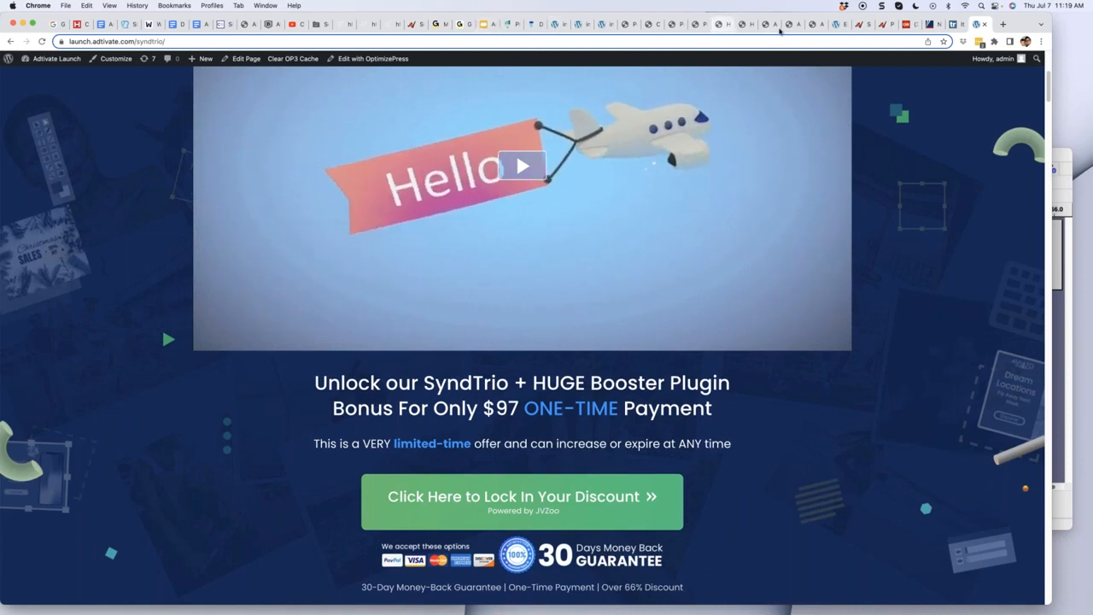
Switch to the Adtivate bundle page and review the Agency, Unlimited+Resellers and Whitelabel items in TOTAL-Package Bundle Offer #1.
left_click(835, 24)
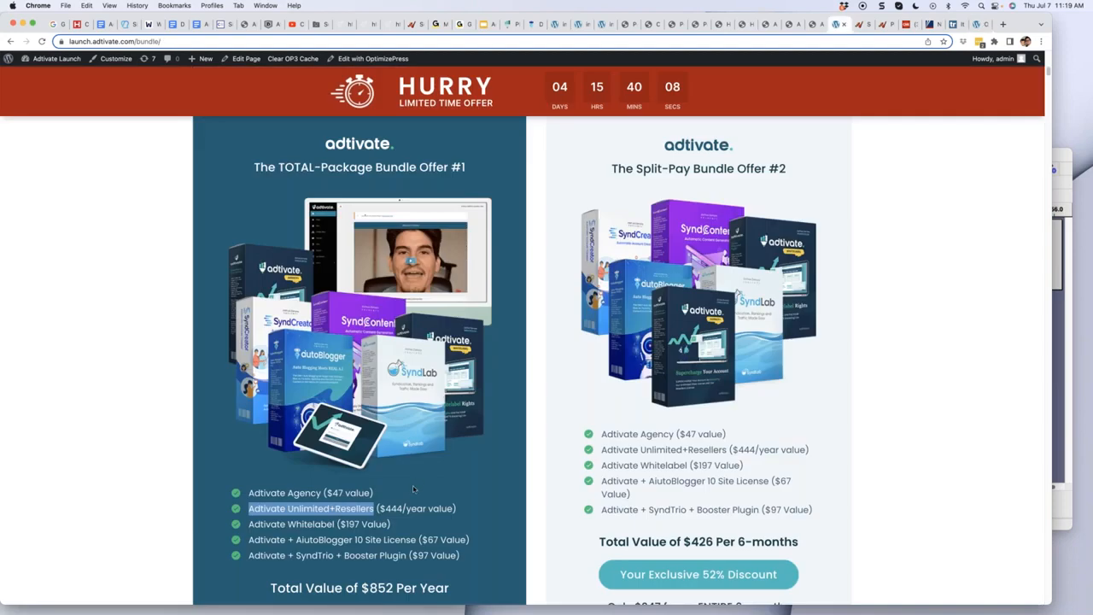
left_click(375, 496)
left_click_drag(378, 496, 248, 492)
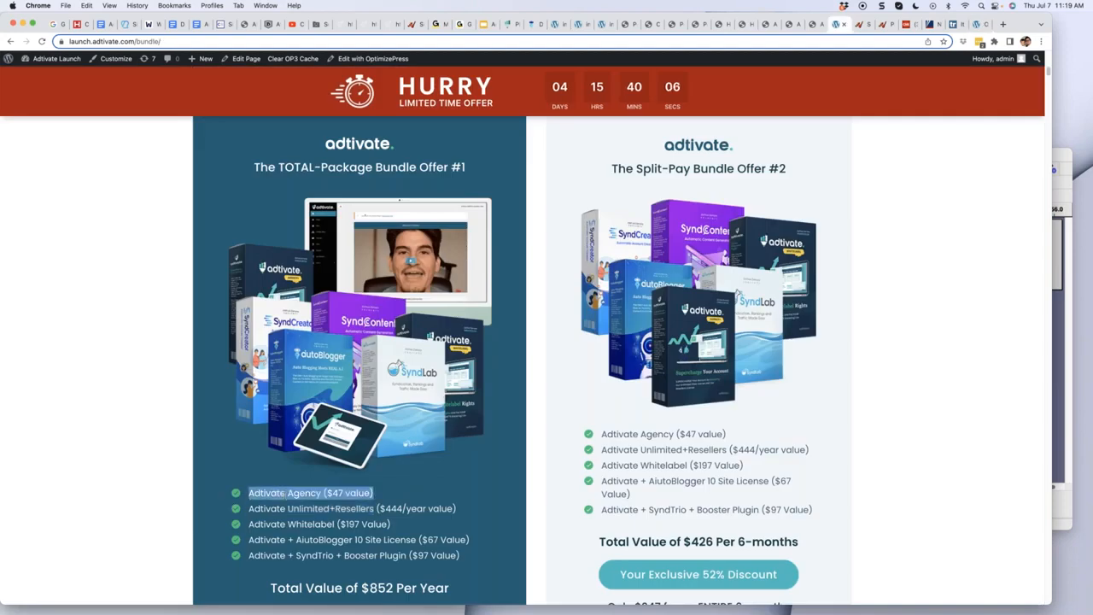
left_click_drag(374, 508, 298, 508)
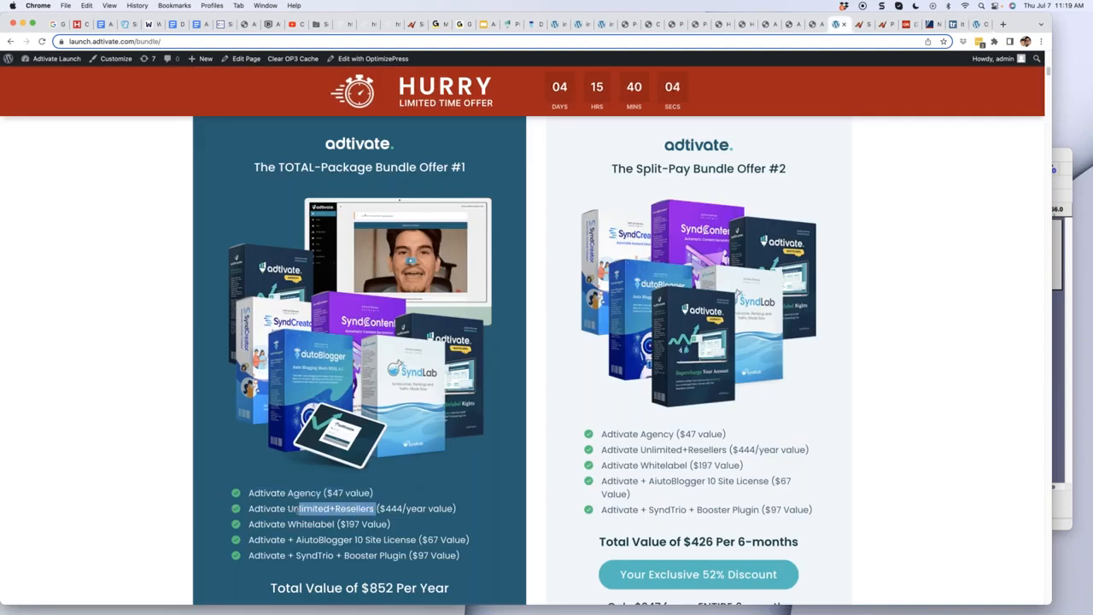
left_click_drag(392, 510, 417, 510)
left_click(416, 510)
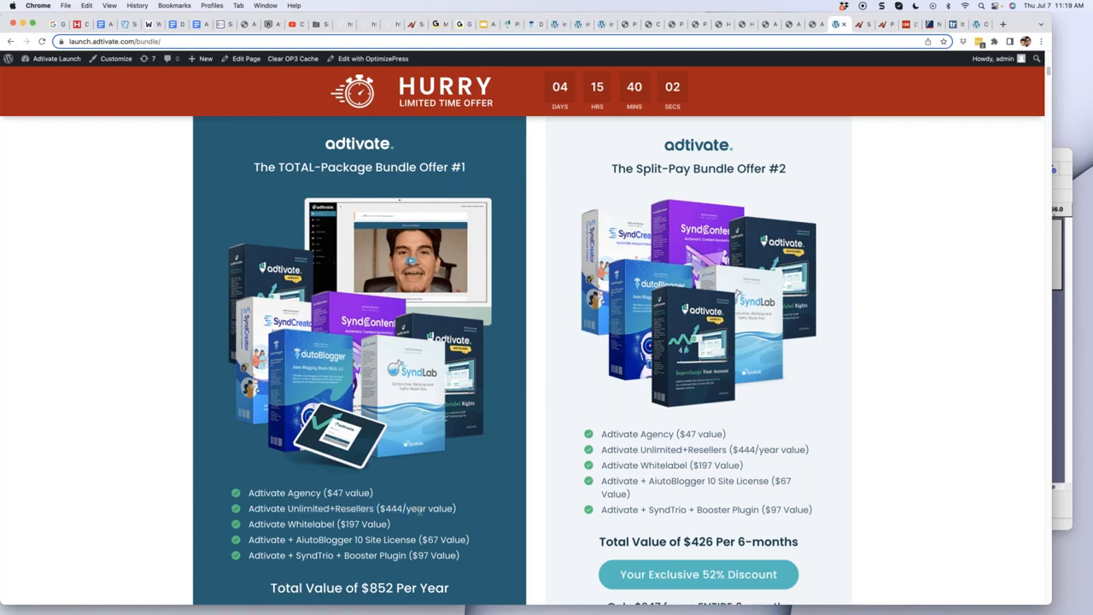
left_click_drag(396, 524, 252, 527)
left_click(252, 527)
double_click(352, 525)
scroll(266, 501, "down", 1)
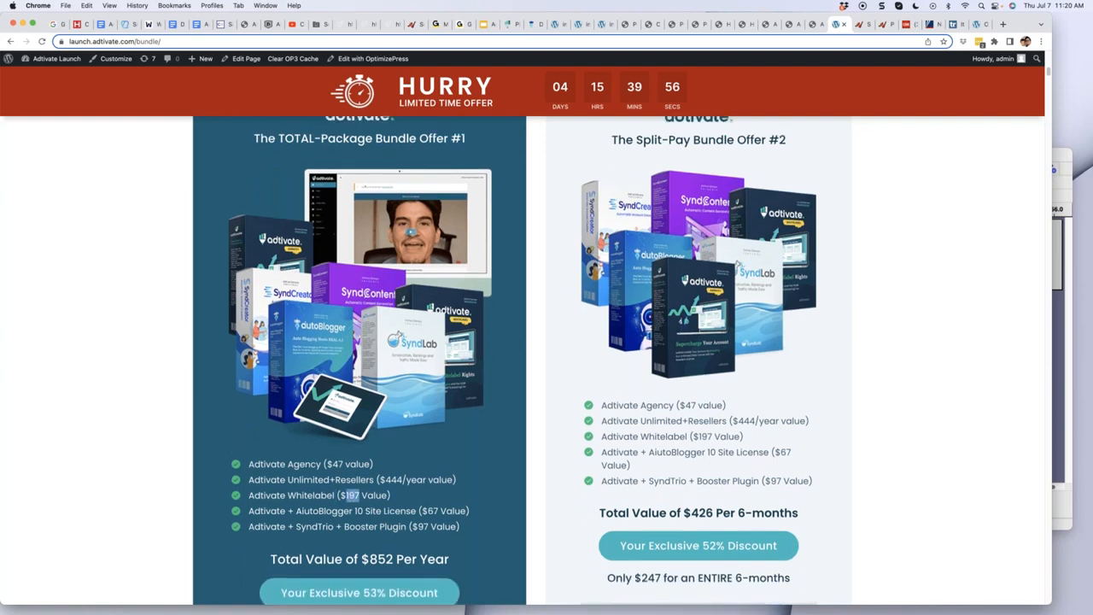
Review the AiutoBlogger 10 Site License and SyndTrio + Booster Plugin items in TOTAL-Package Bundle Offer #1.
left_click(369, 506)
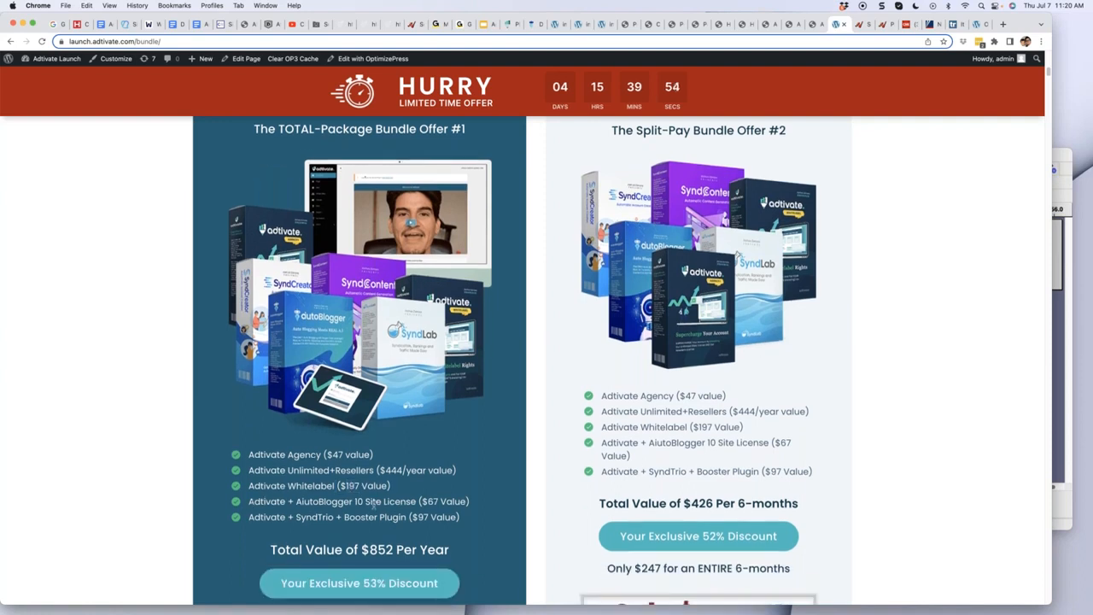
left_click_drag(355, 502, 416, 501)
left_click(366, 501)
double_click(359, 501)
left_click(363, 501)
left_click_drag(422, 501, 469, 503)
left_click(427, 501)
left_click(442, 508)
left_click_drag(418, 518, 462, 519)
left_click(463, 521)
scroll(465, 518, "down", 1)
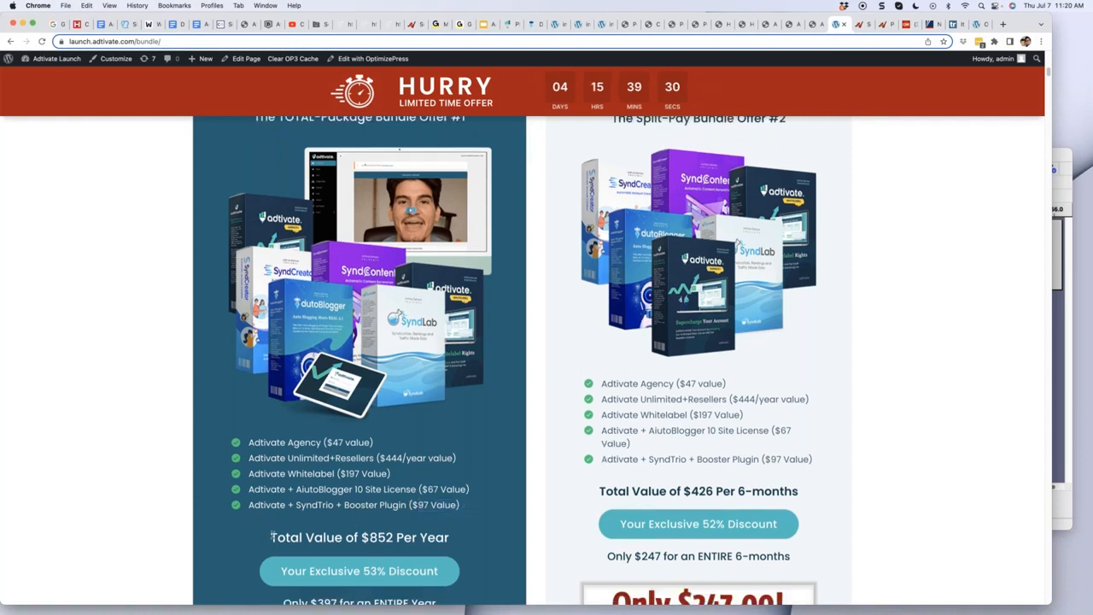
Examine the first bundle's total yearly value, discount and price beside the Split-Pay Bundle Offer #2.
left_click_drag(270, 537, 449, 537)
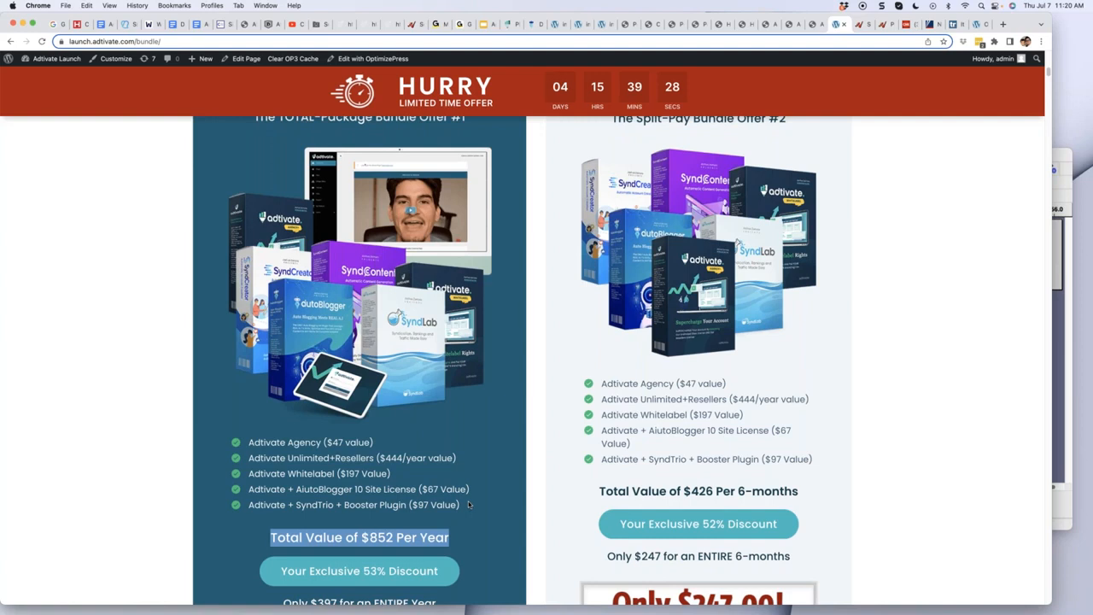
scroll(487, 497, "down", 5)
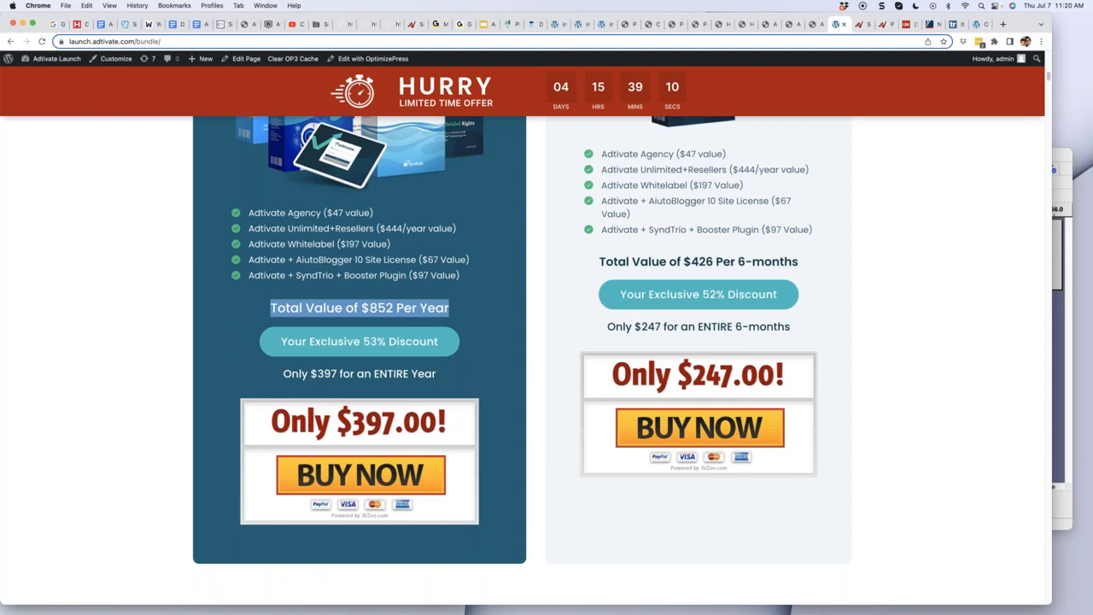
left_click(470, 361)
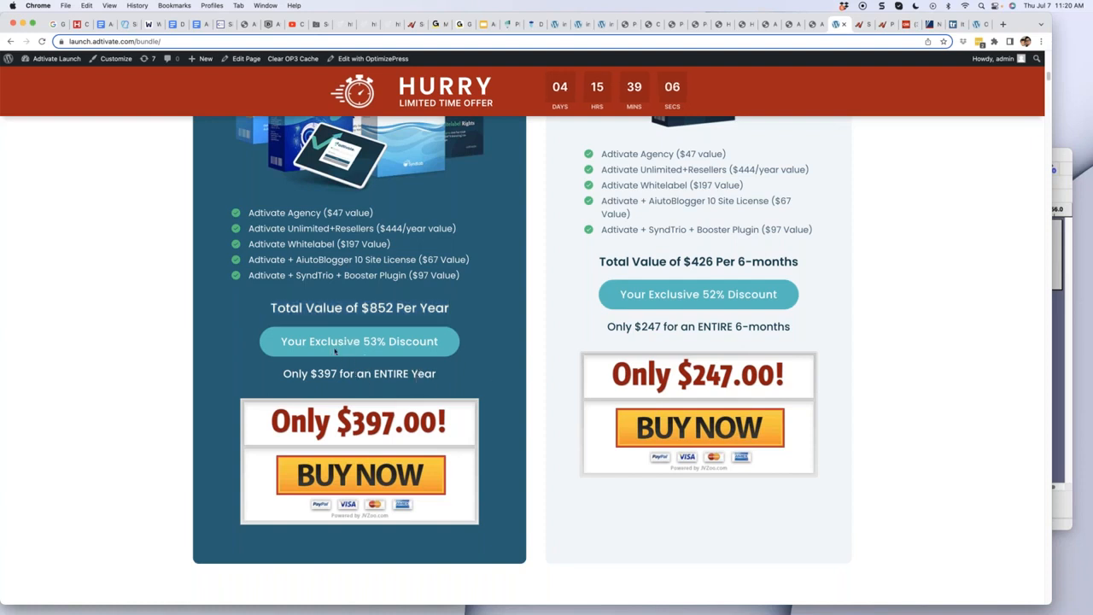
scroll(335, 350, "up", 1)
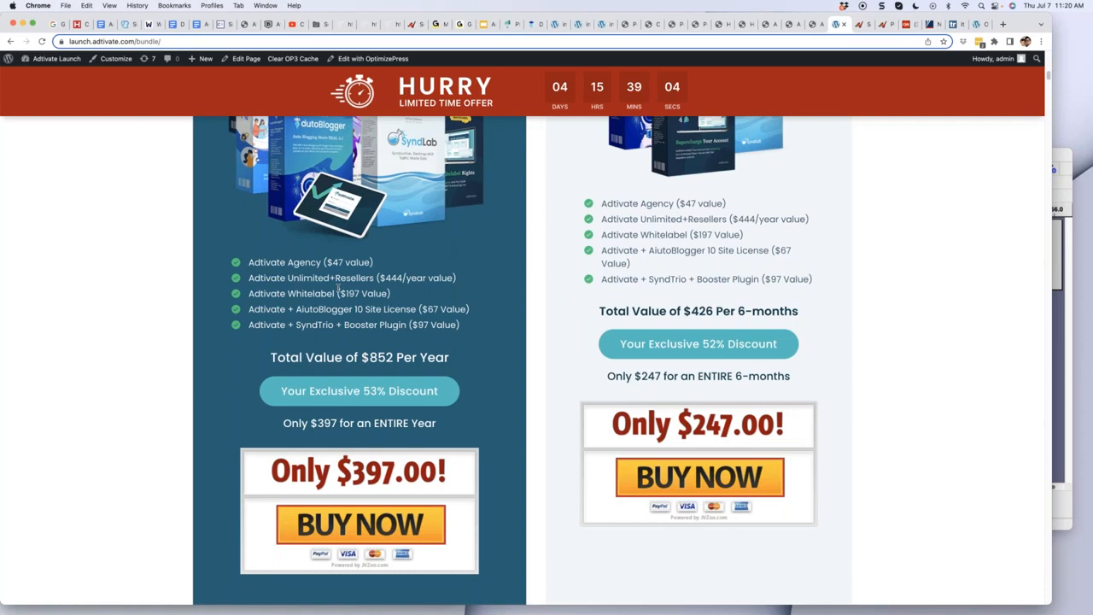
scroll(338, 289, "down", 1)
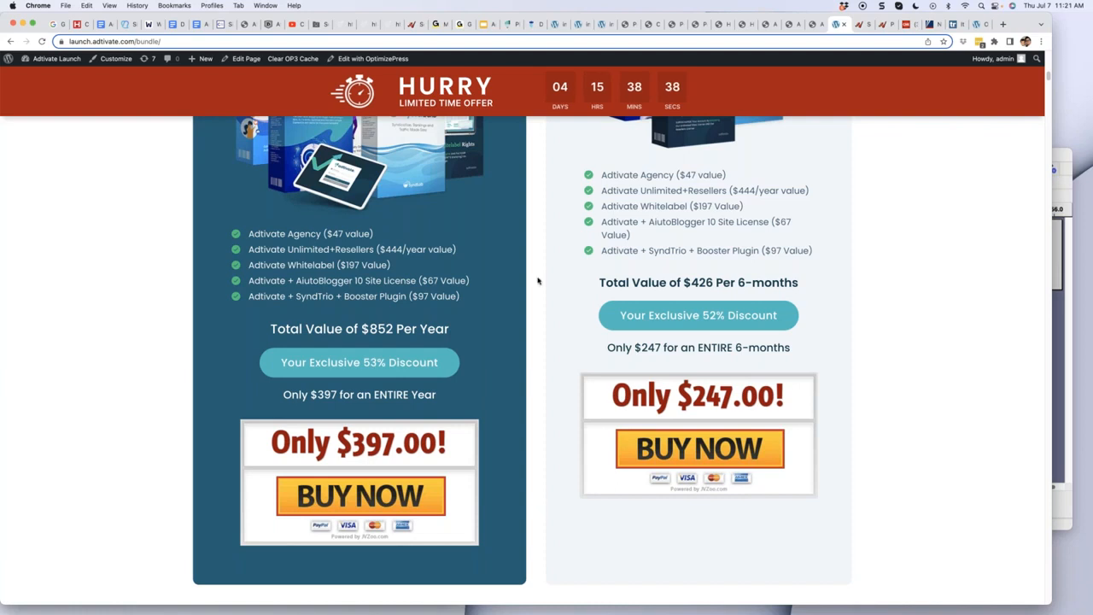
Switch to the Adtivate Live Demo presentation and sign in to Google again with the account password.
left_click(484, 25)
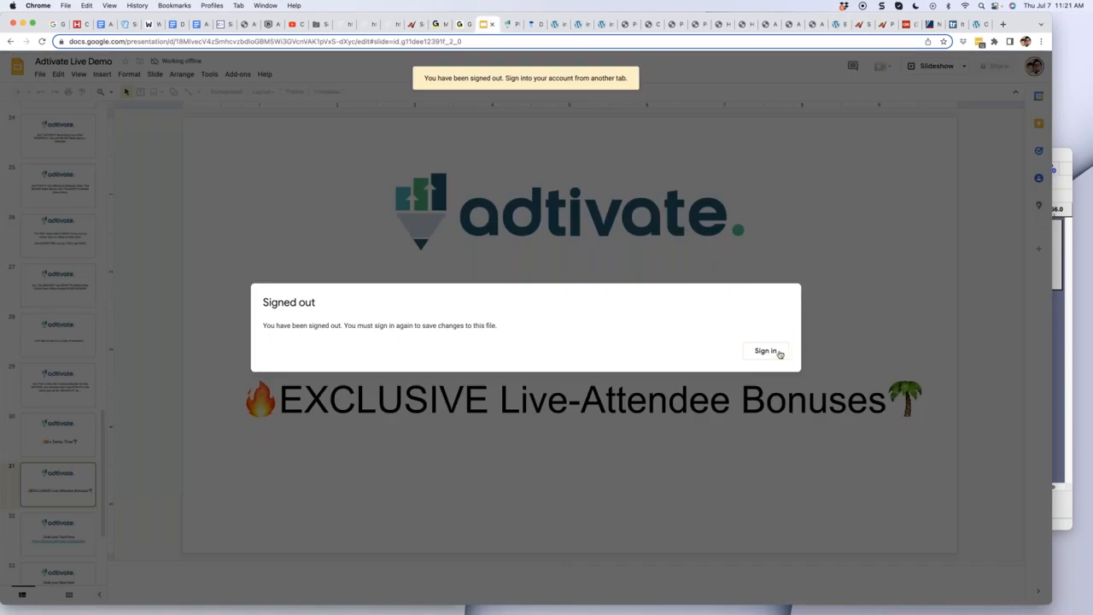
left_click(773, 353)
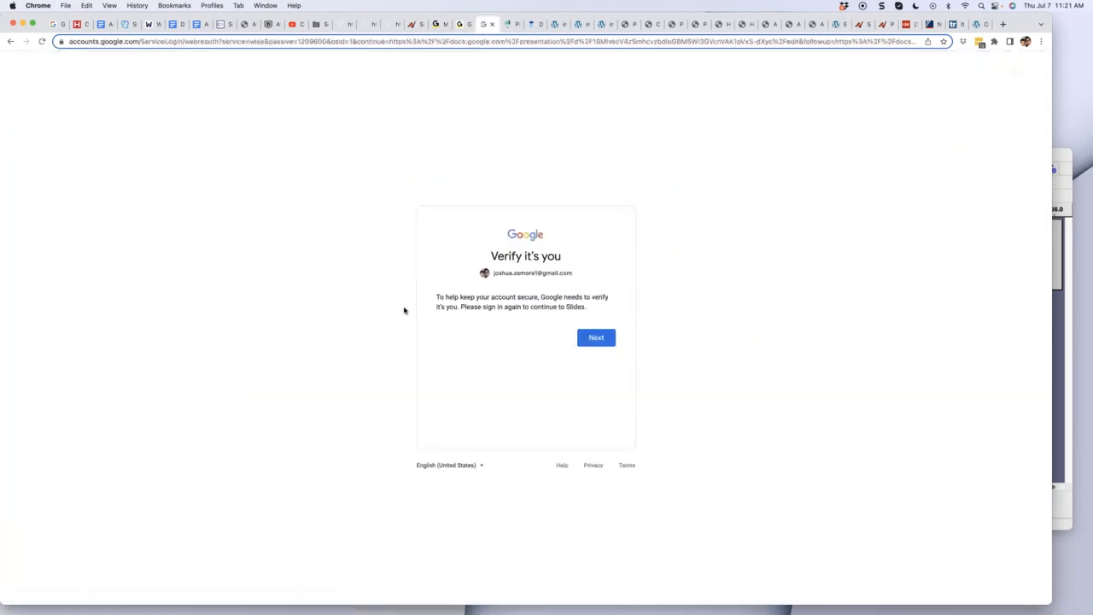
left_click(595, 337)
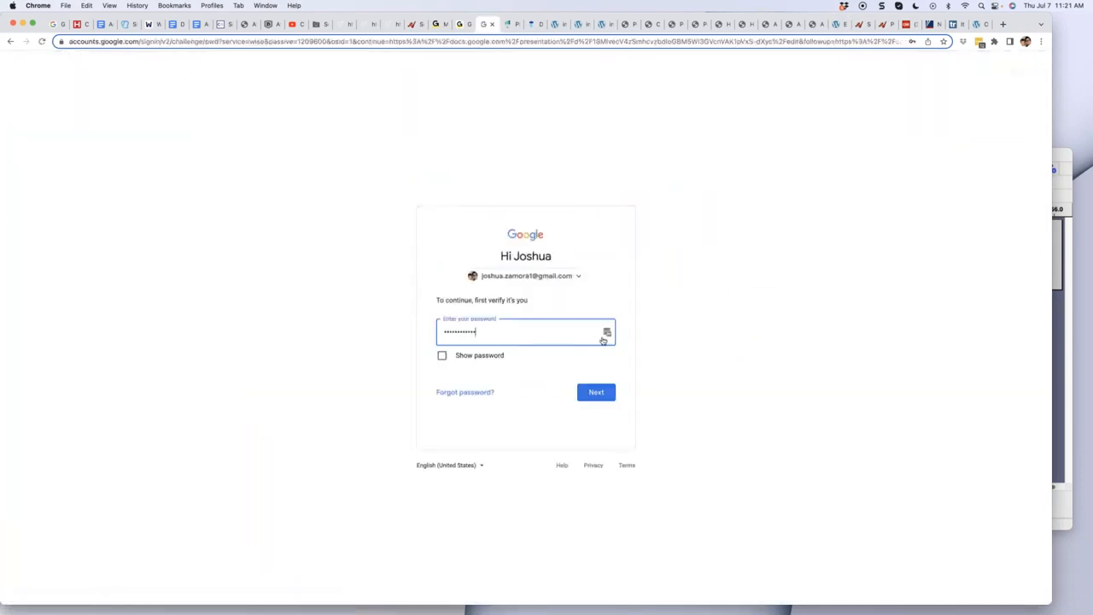
left_click(595, 391)
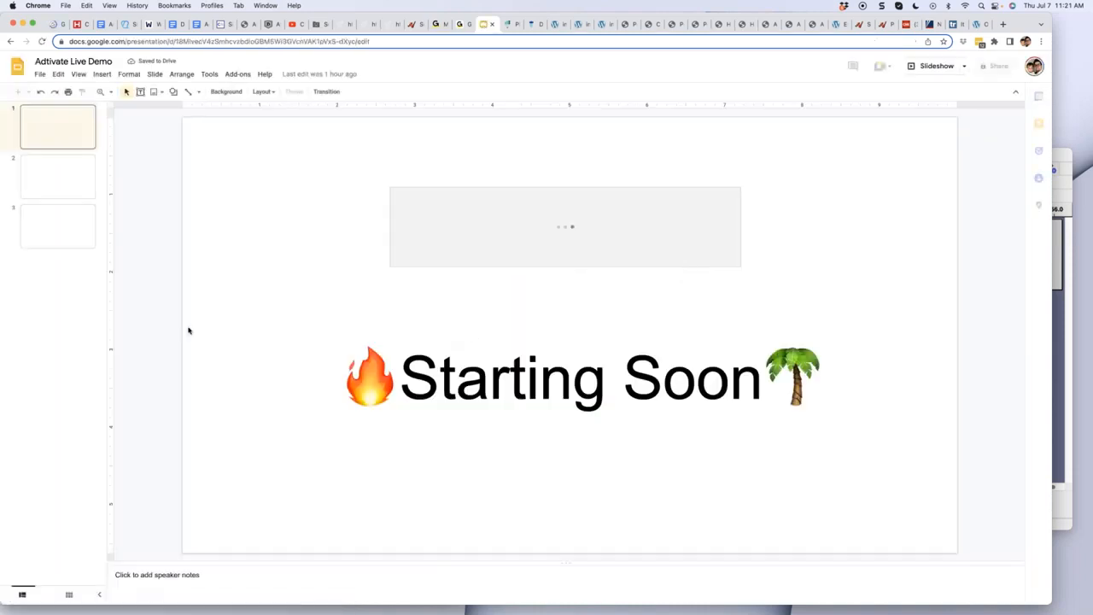
Open slide 33, "Grab your Spot here", and select both the yearly and split launch links.
scroll(47, 304, "down", 15)
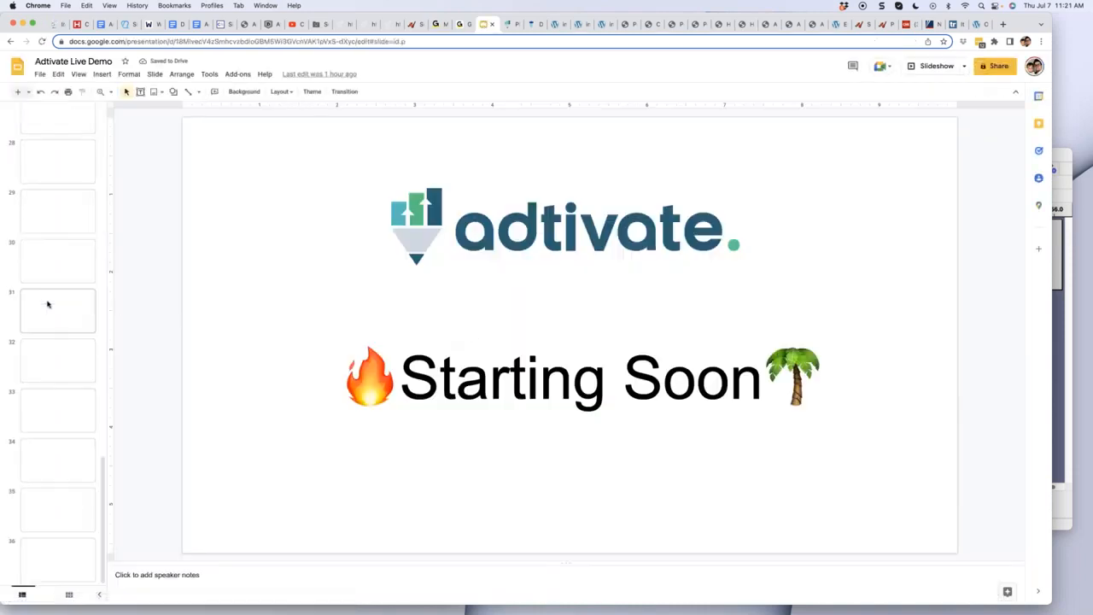
left_click(73, 425)
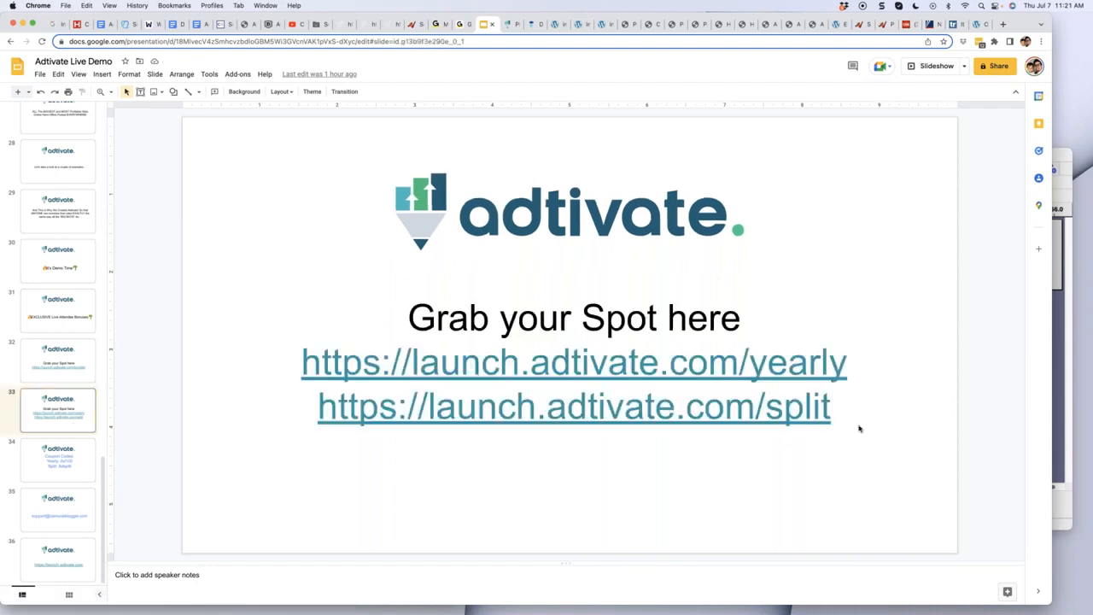
left_click(835, 412)
left_click_drag(835, 412, 301, 363)
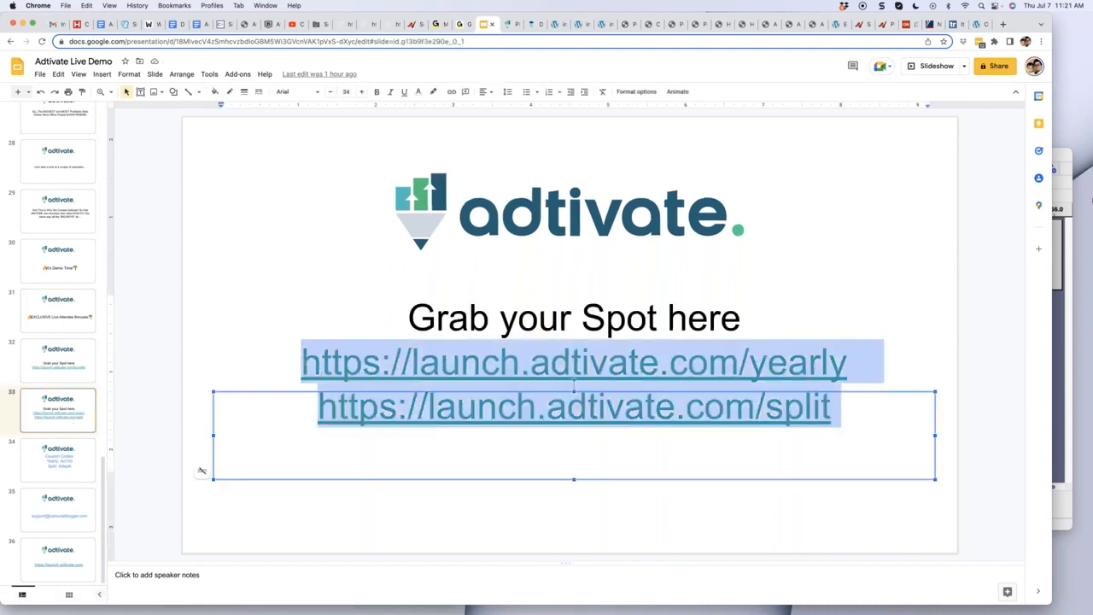